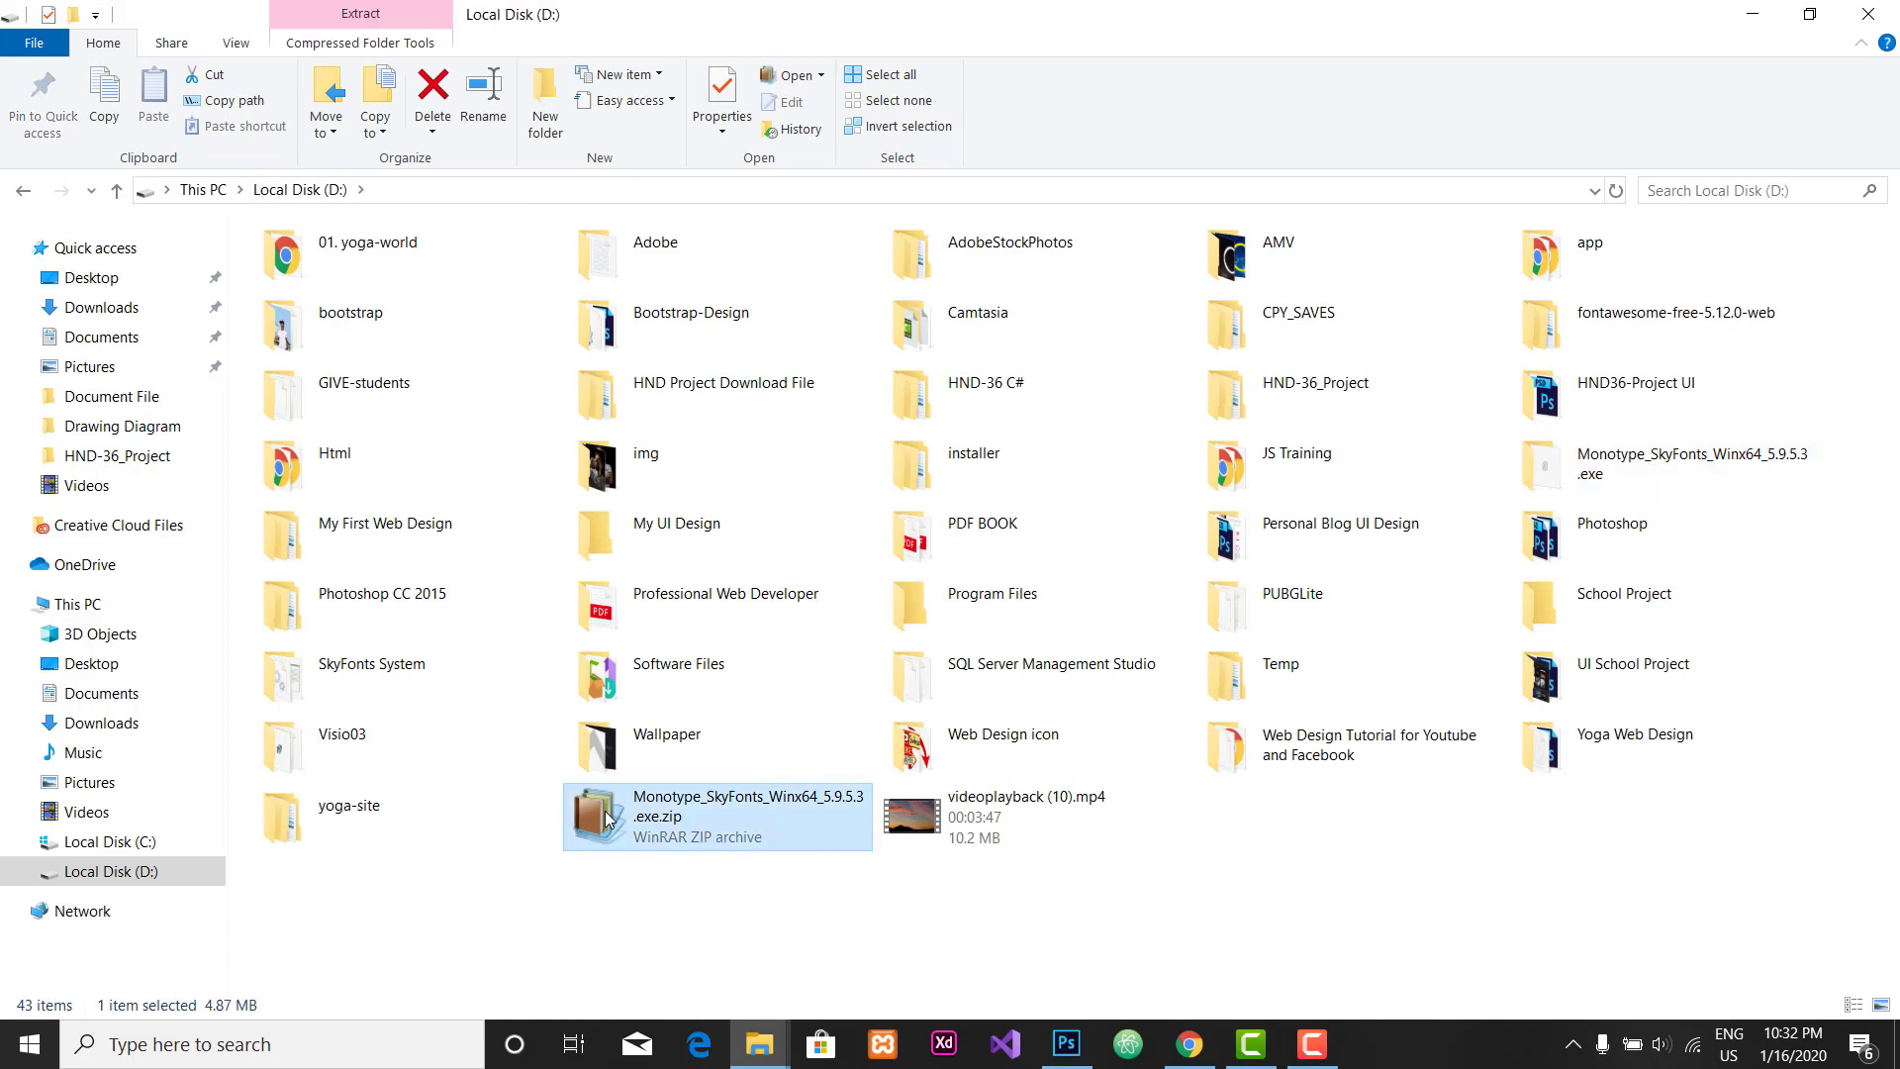
right_click(644, 811)
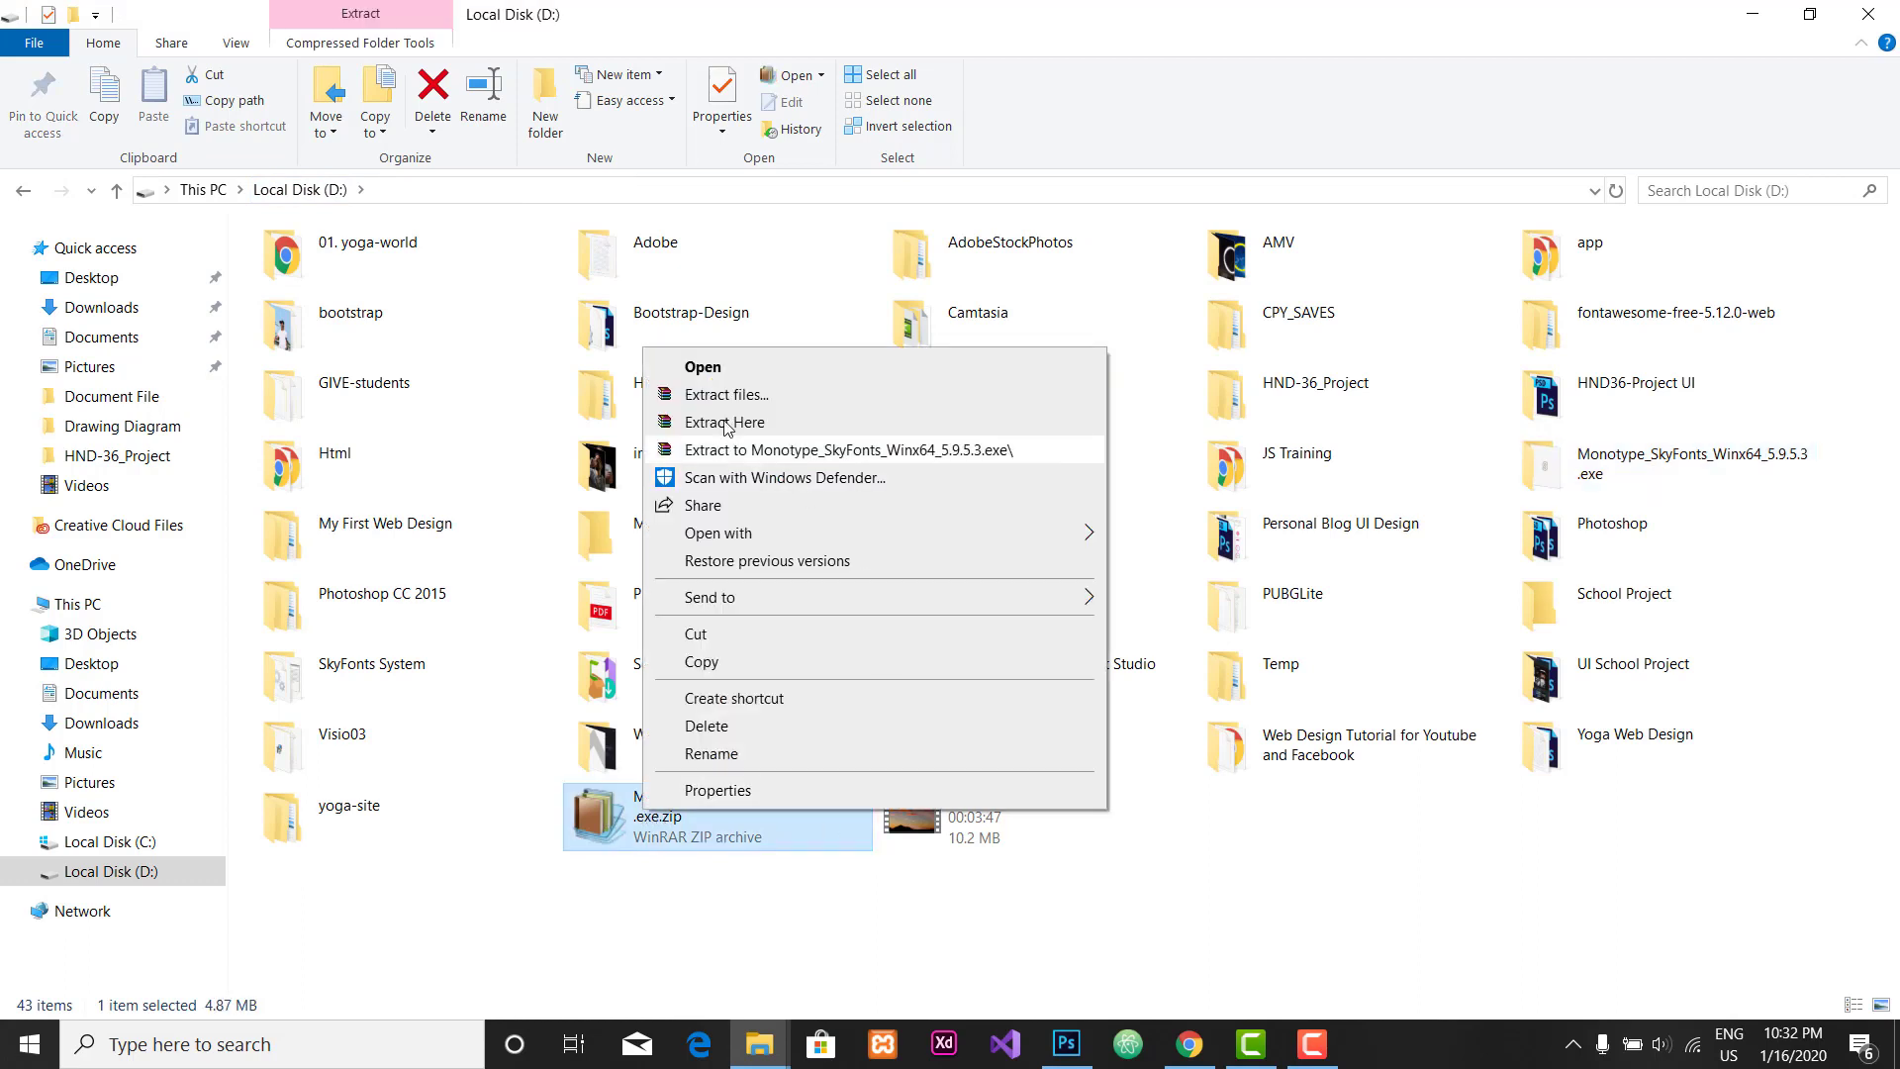
left_click(485, 903)
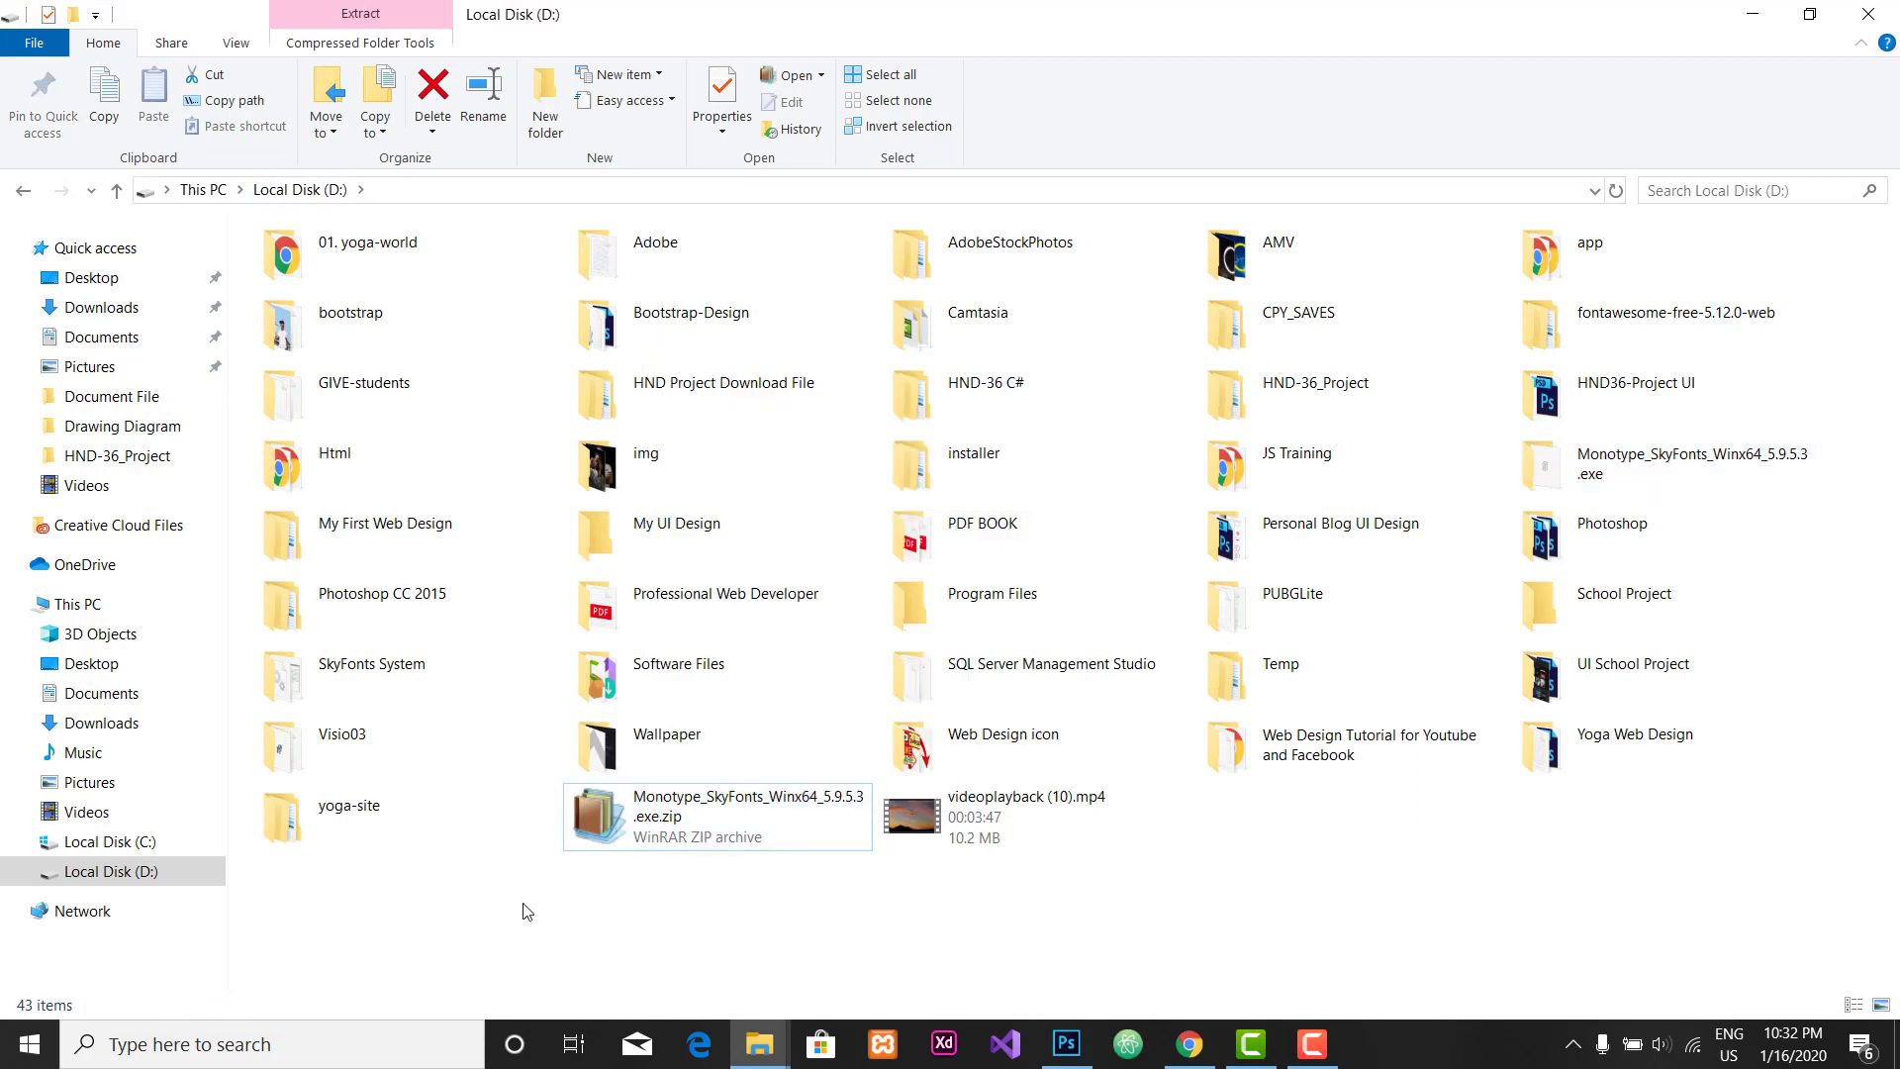
left_click(657, 824)
right_click(653, 806)
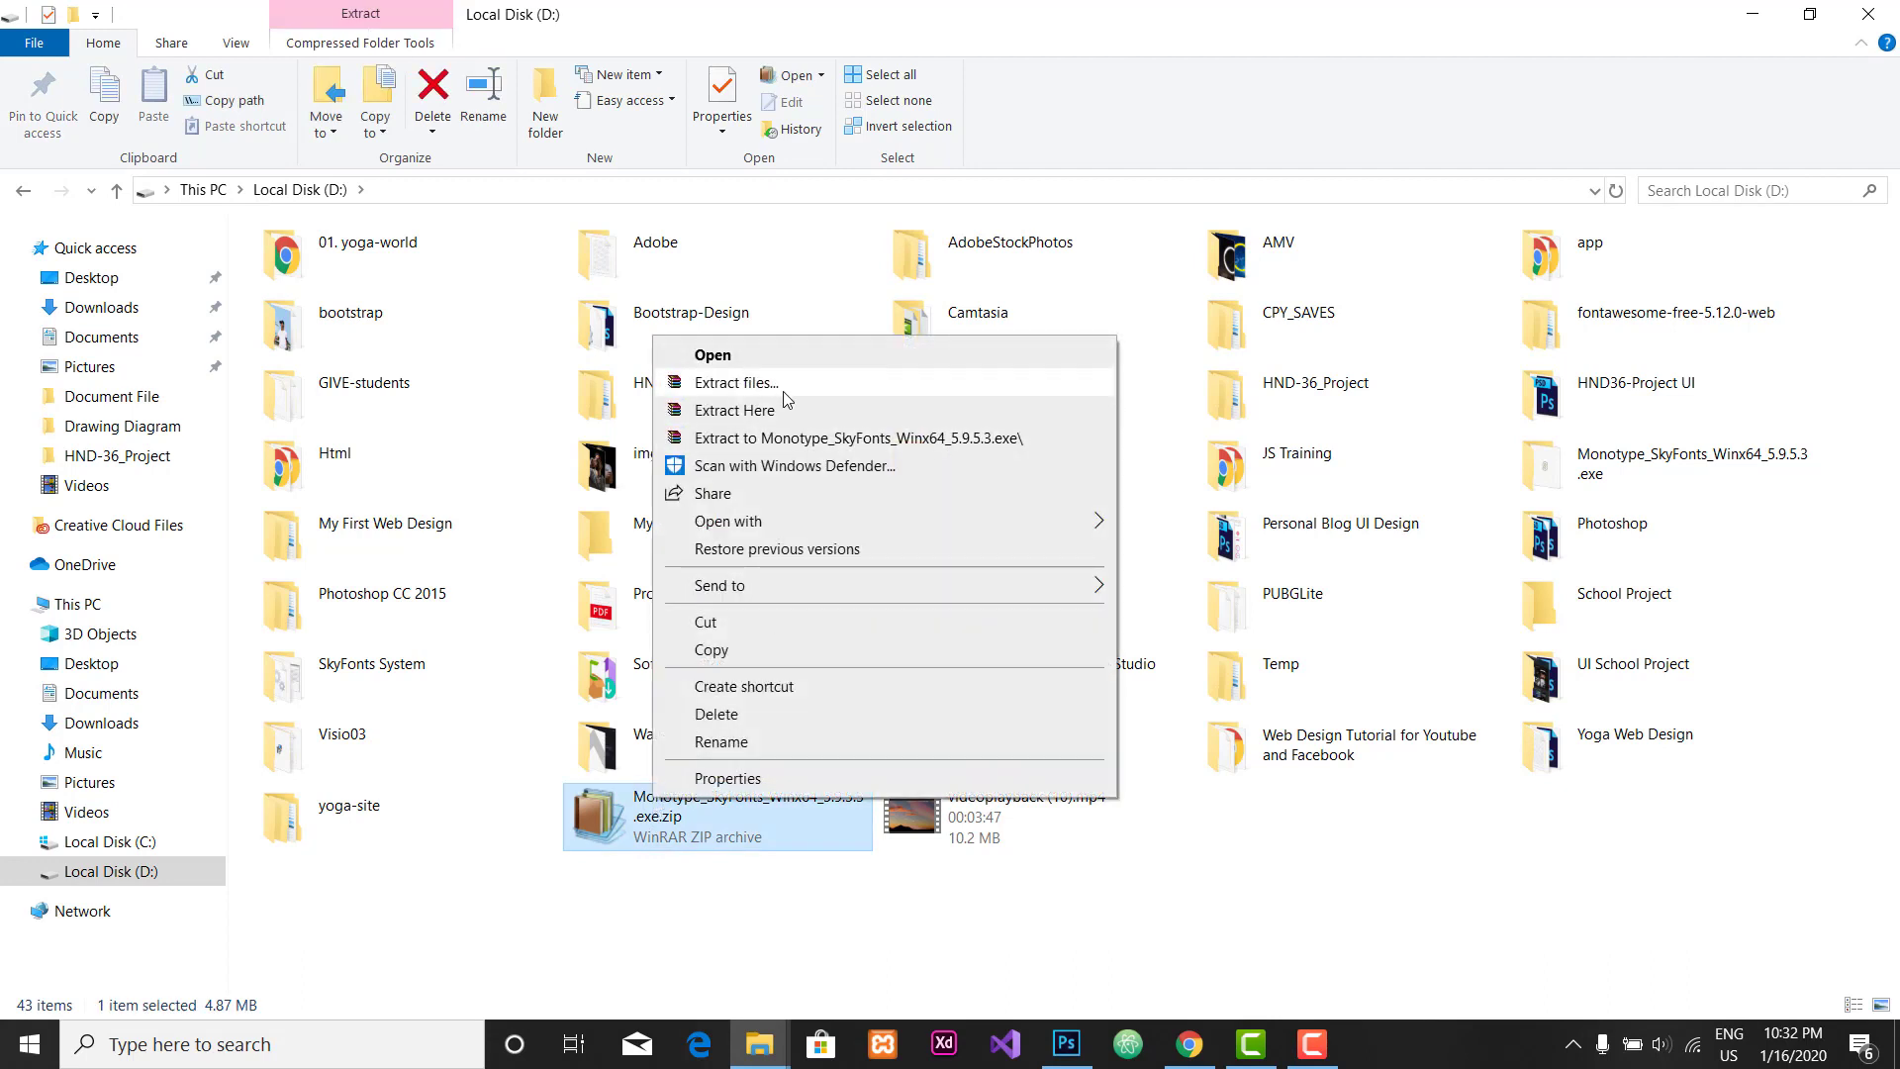
left_click(1169, 890)
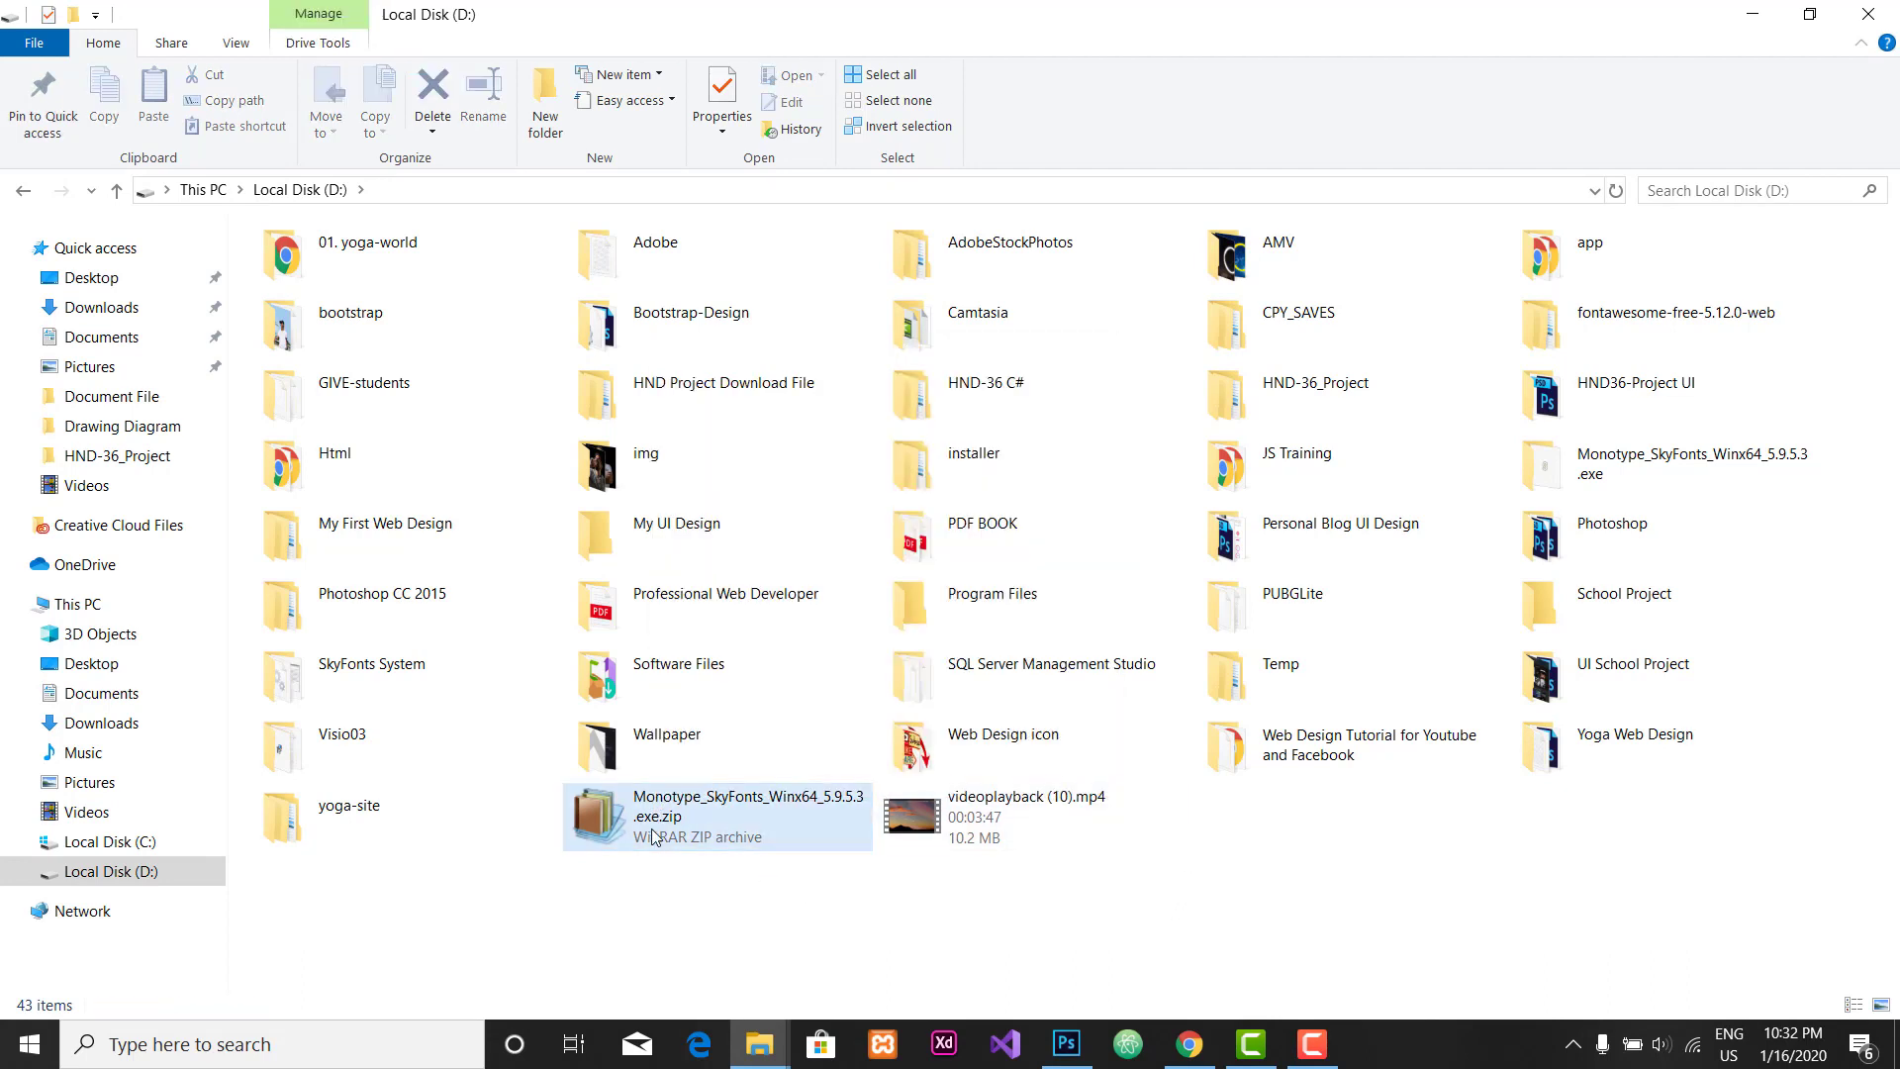
Step: Open the extracted Monotype_SkyFonts_Winx64_5.9.5.3.exe folder on Local Disk (D:) and check the installer file inside
left_click(1603, 474)
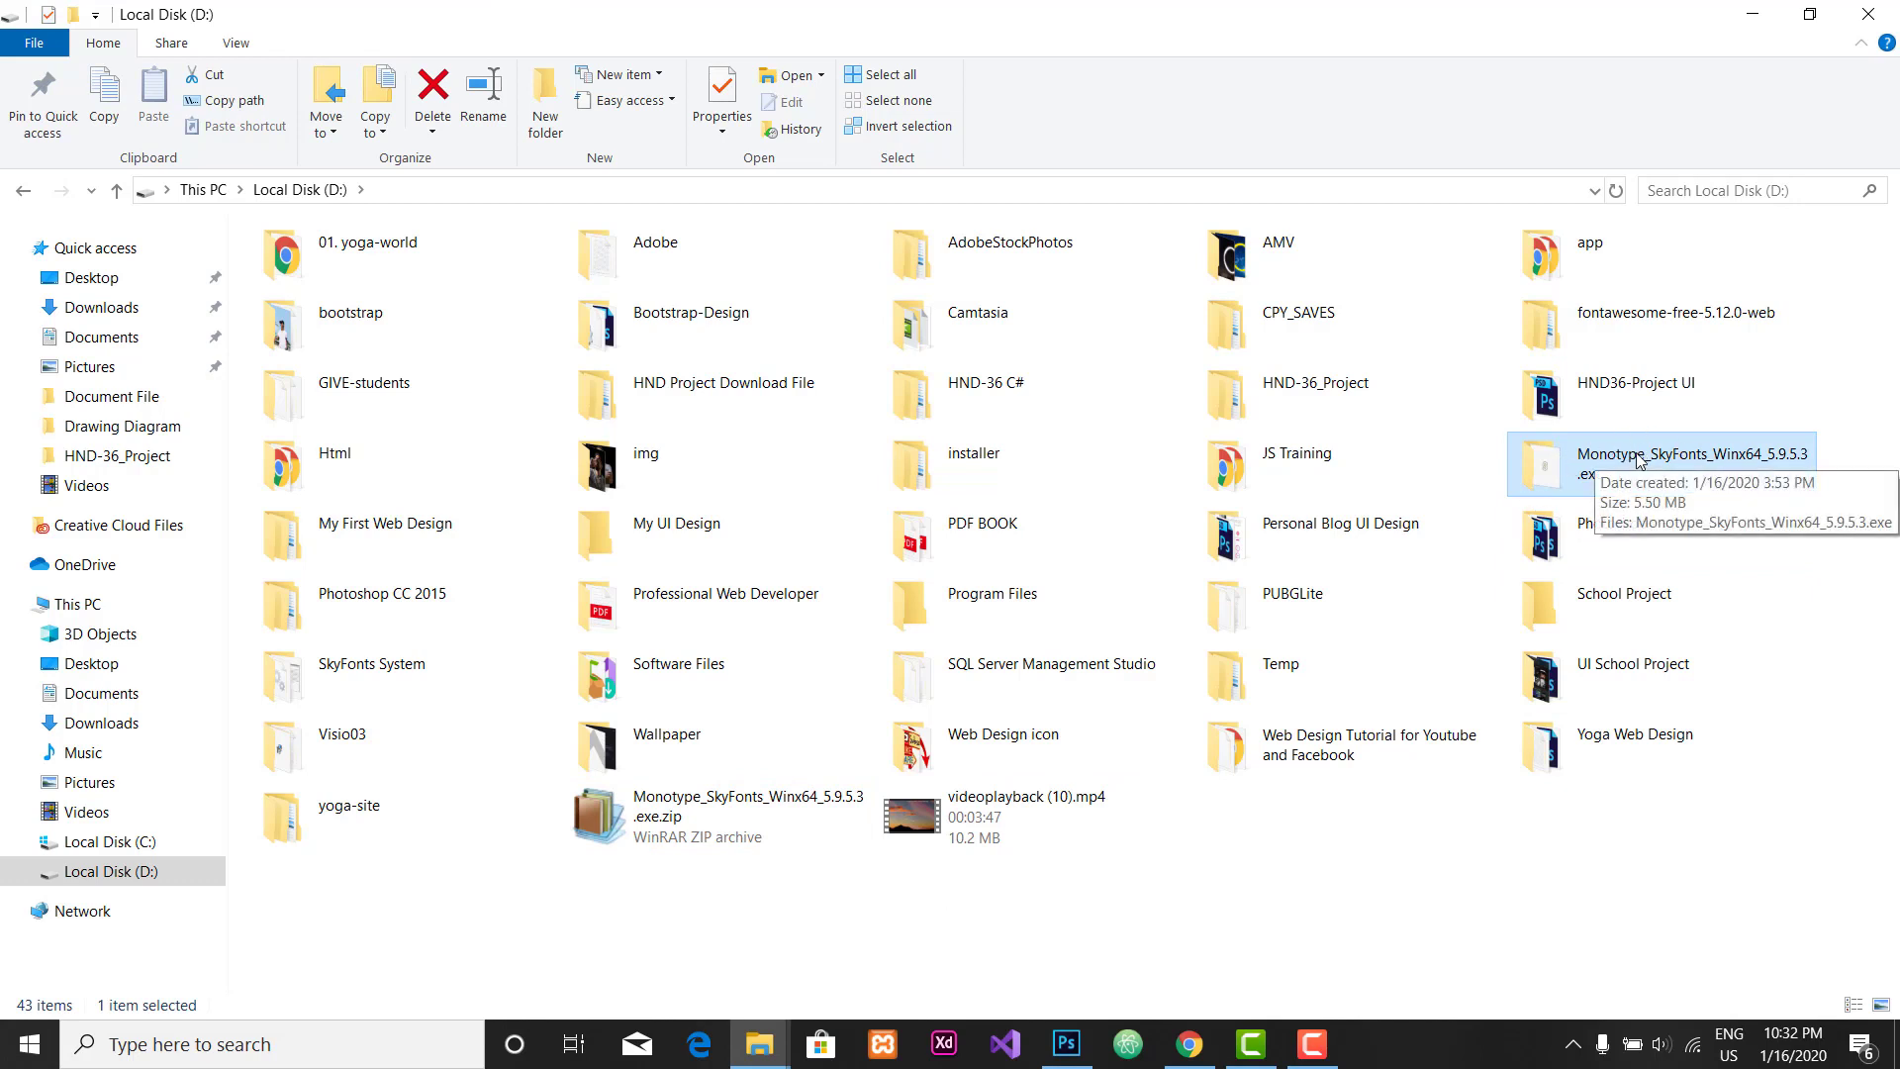
double_click(1616, 460)
left_click(427, 272)
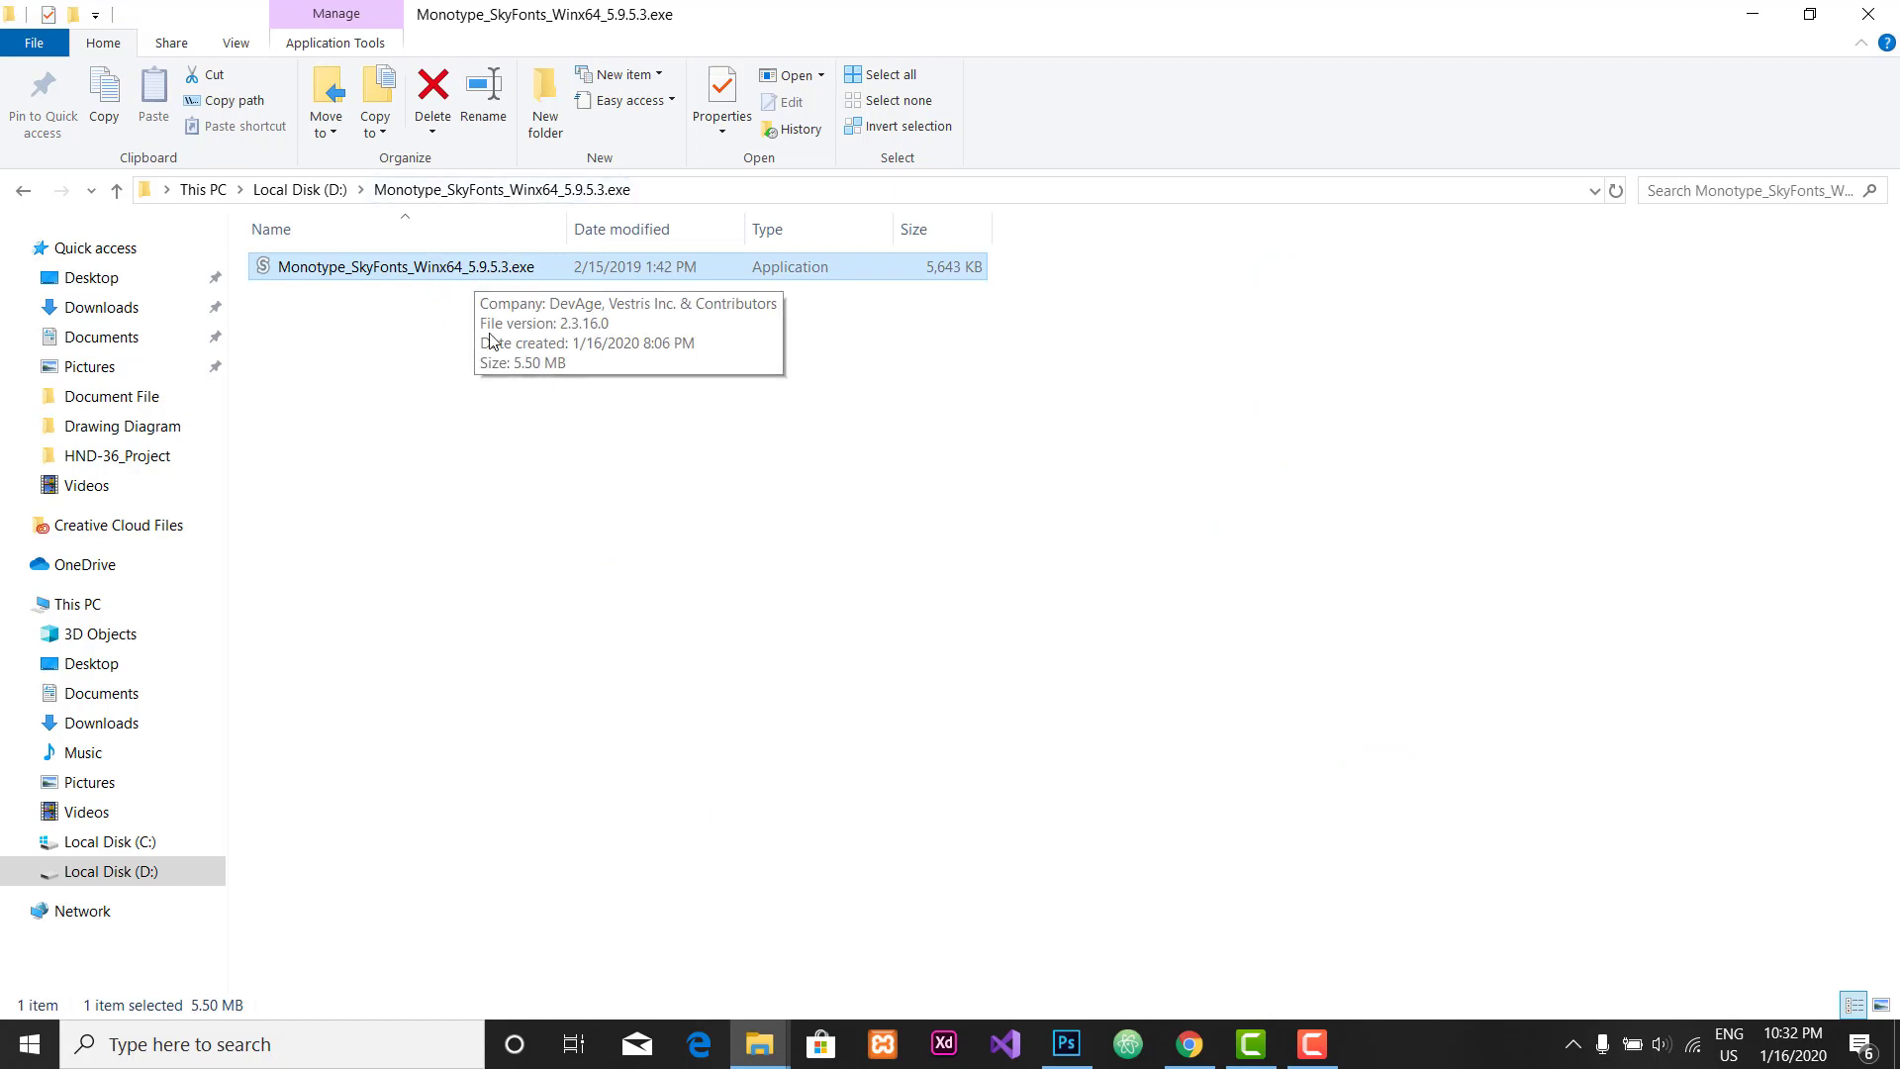
left_click(1175, 752)
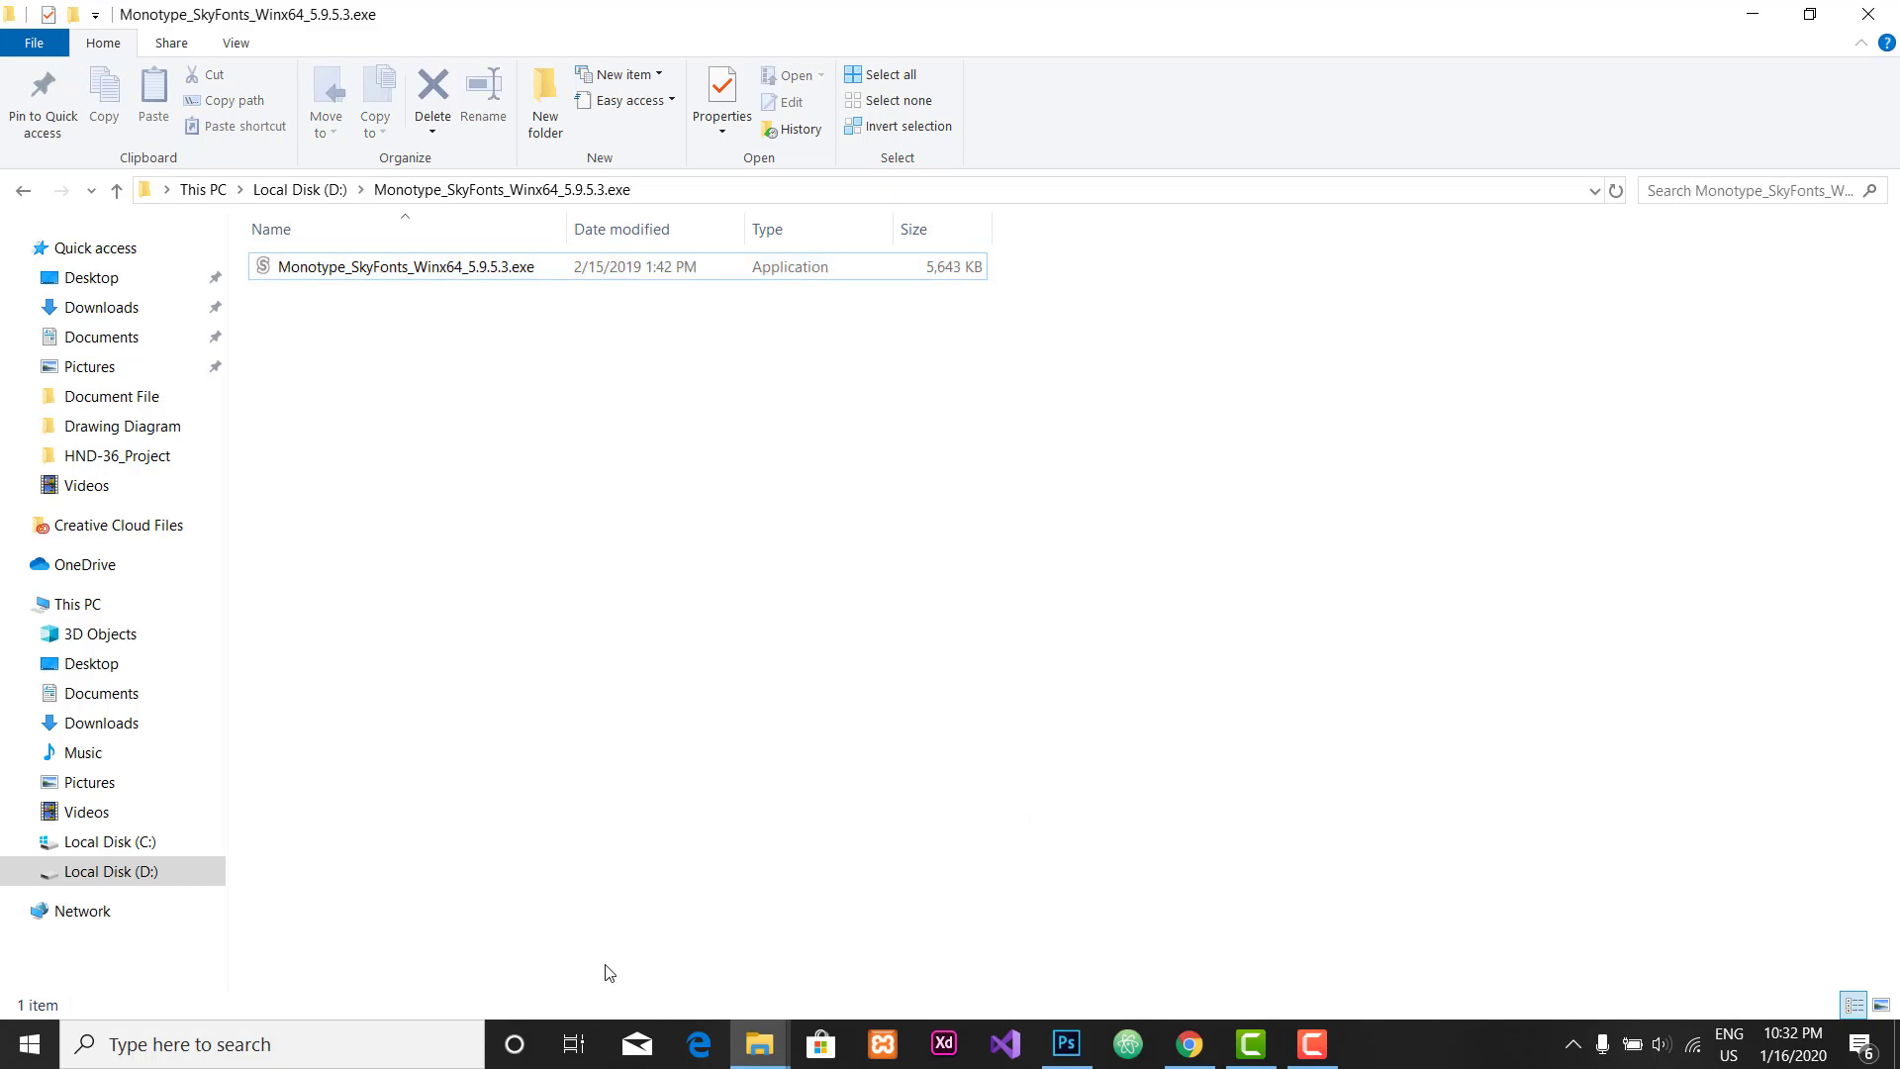
Step: Search Windows for "sky" and launch the SkyFonts app
left_click(355, 1045)
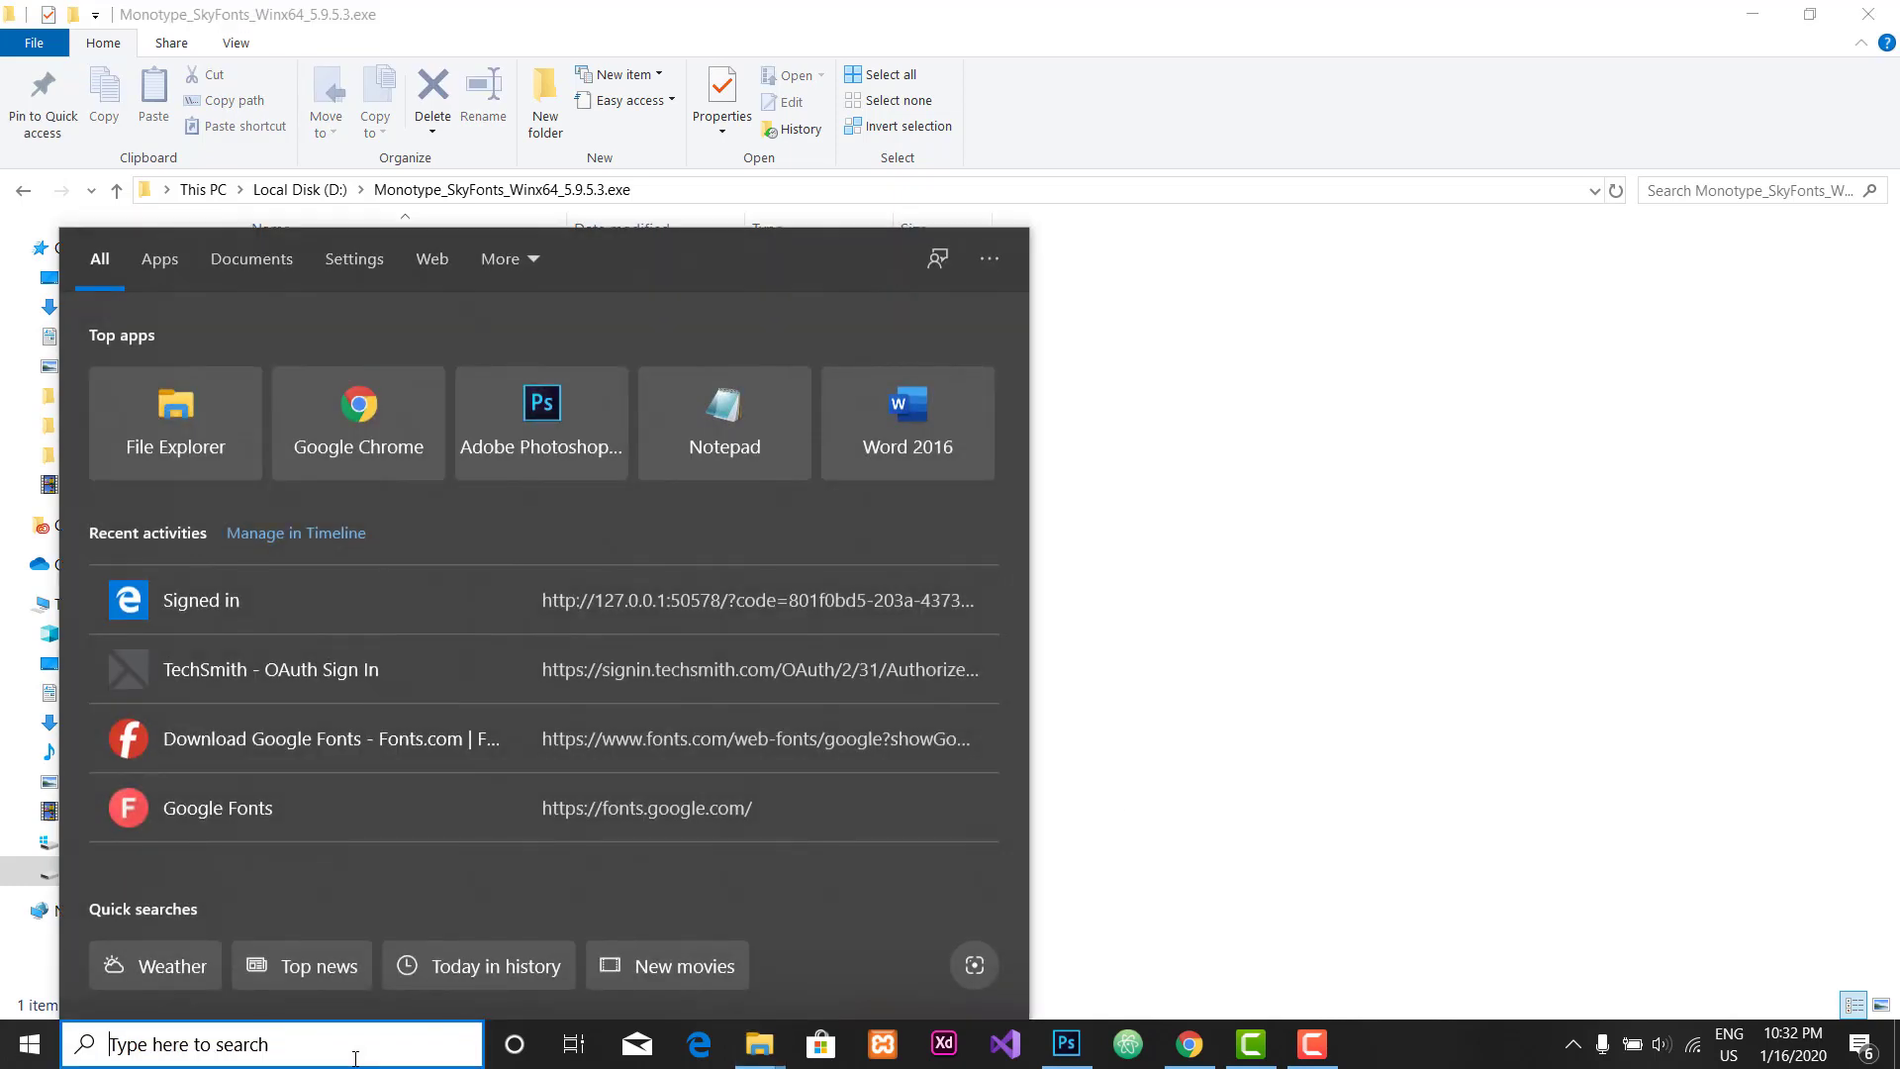
type("sky")
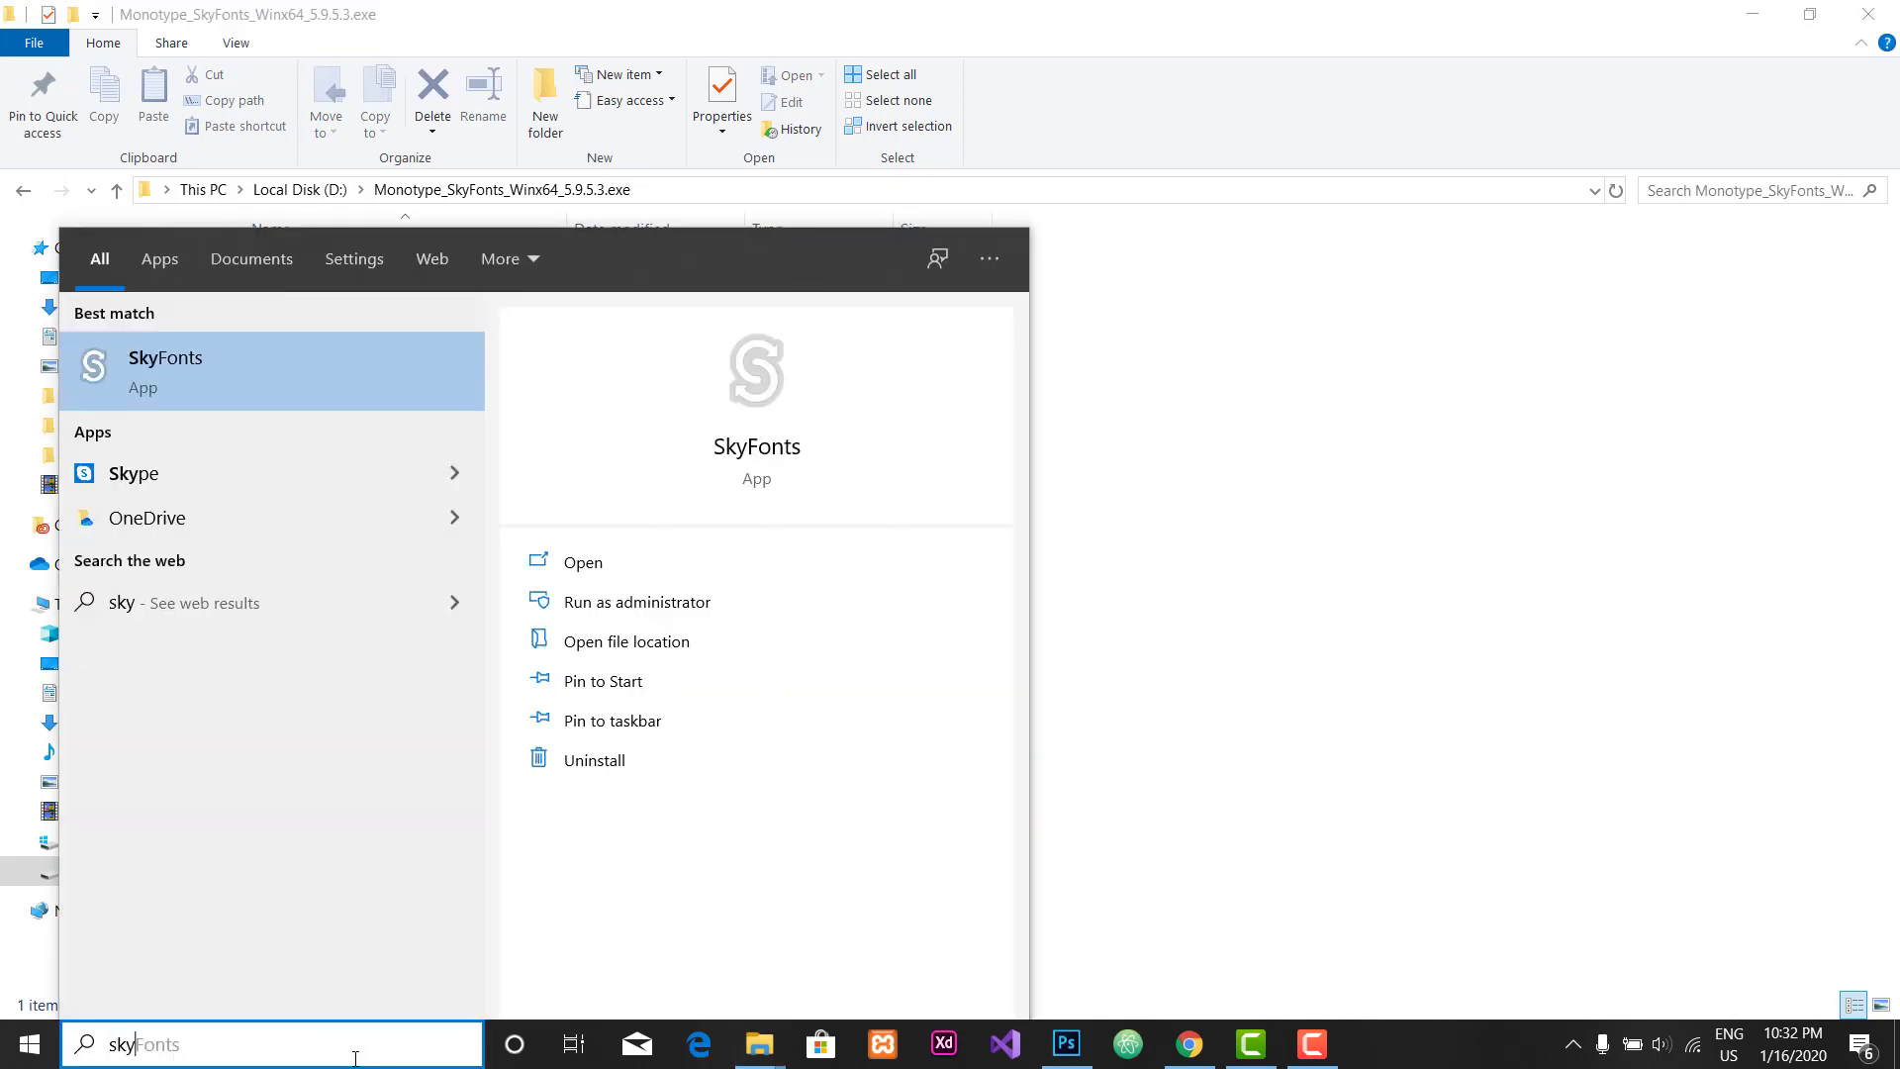
left_click(363, 396)
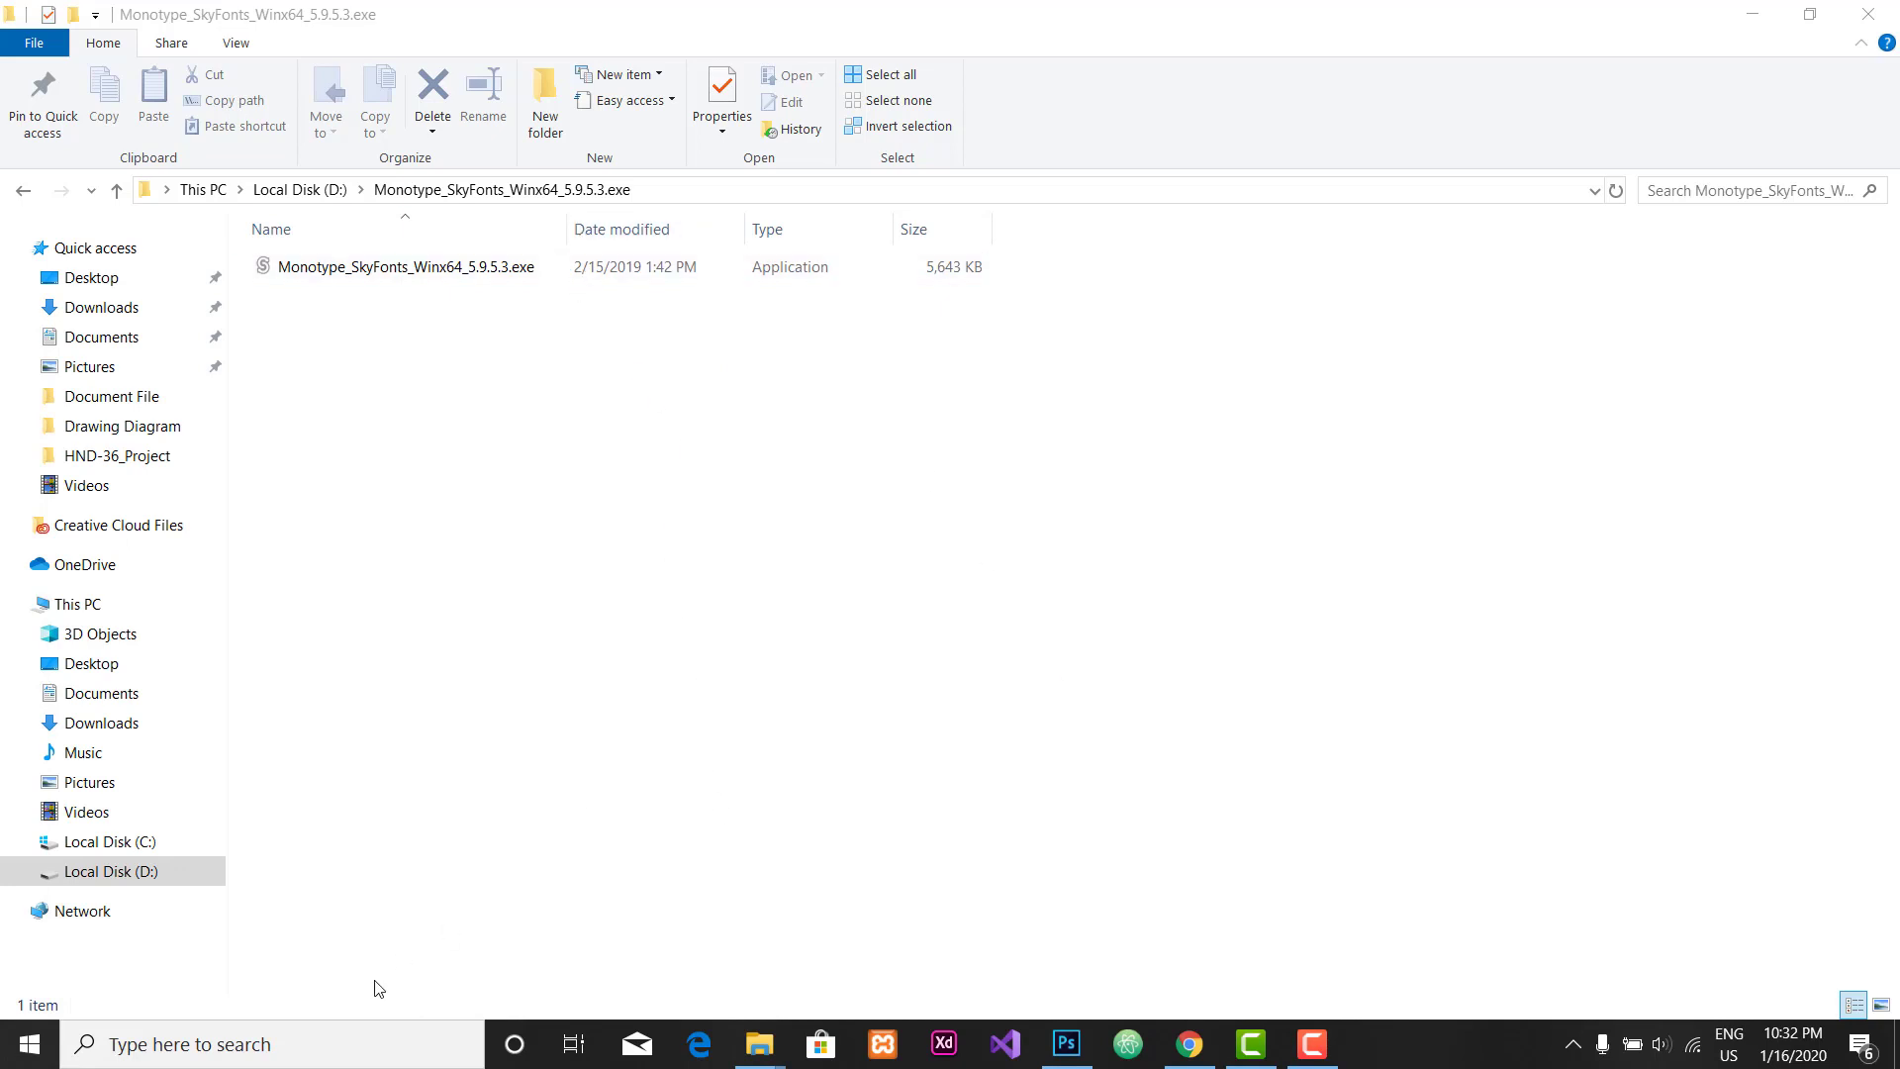
Step: Bring up the font list window of the SkyFonts instance running in the background and move it clear of the screen's centre
left_click(327, 1039)
type("s")
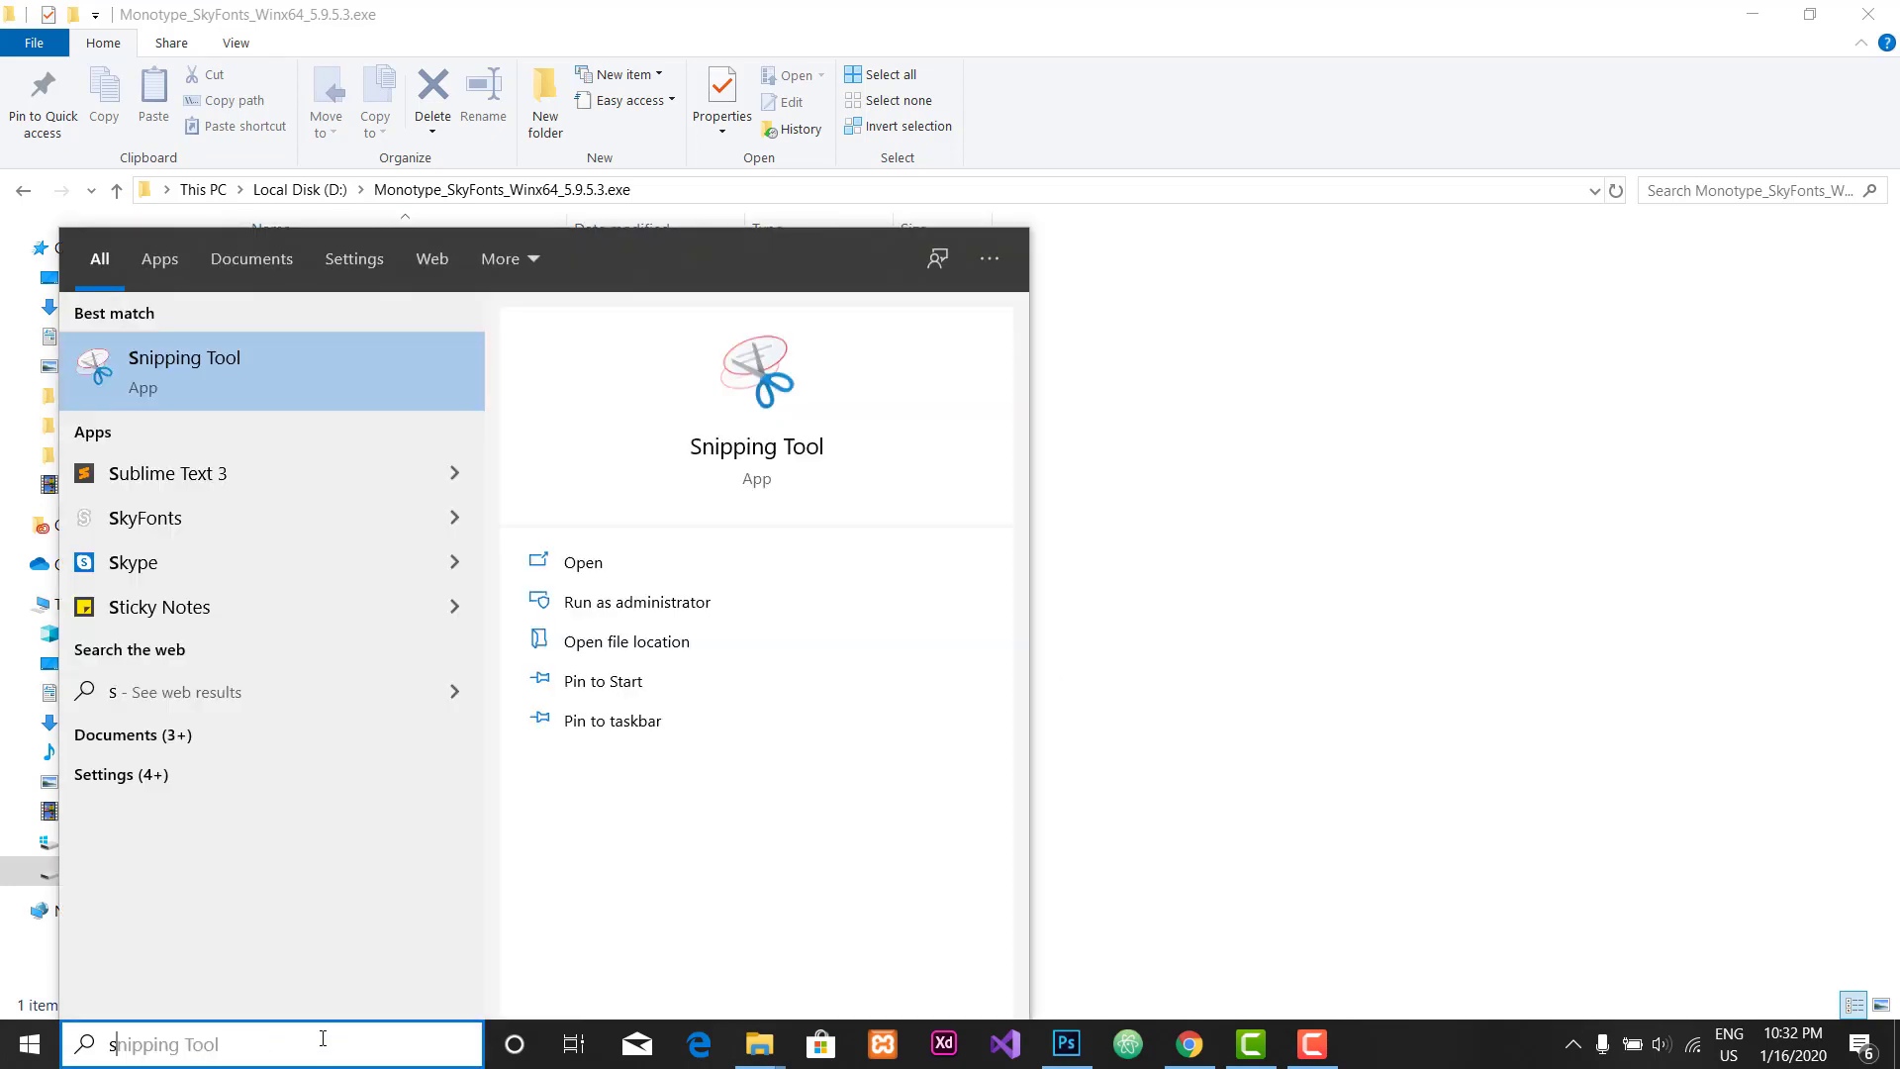
type("kyfon")
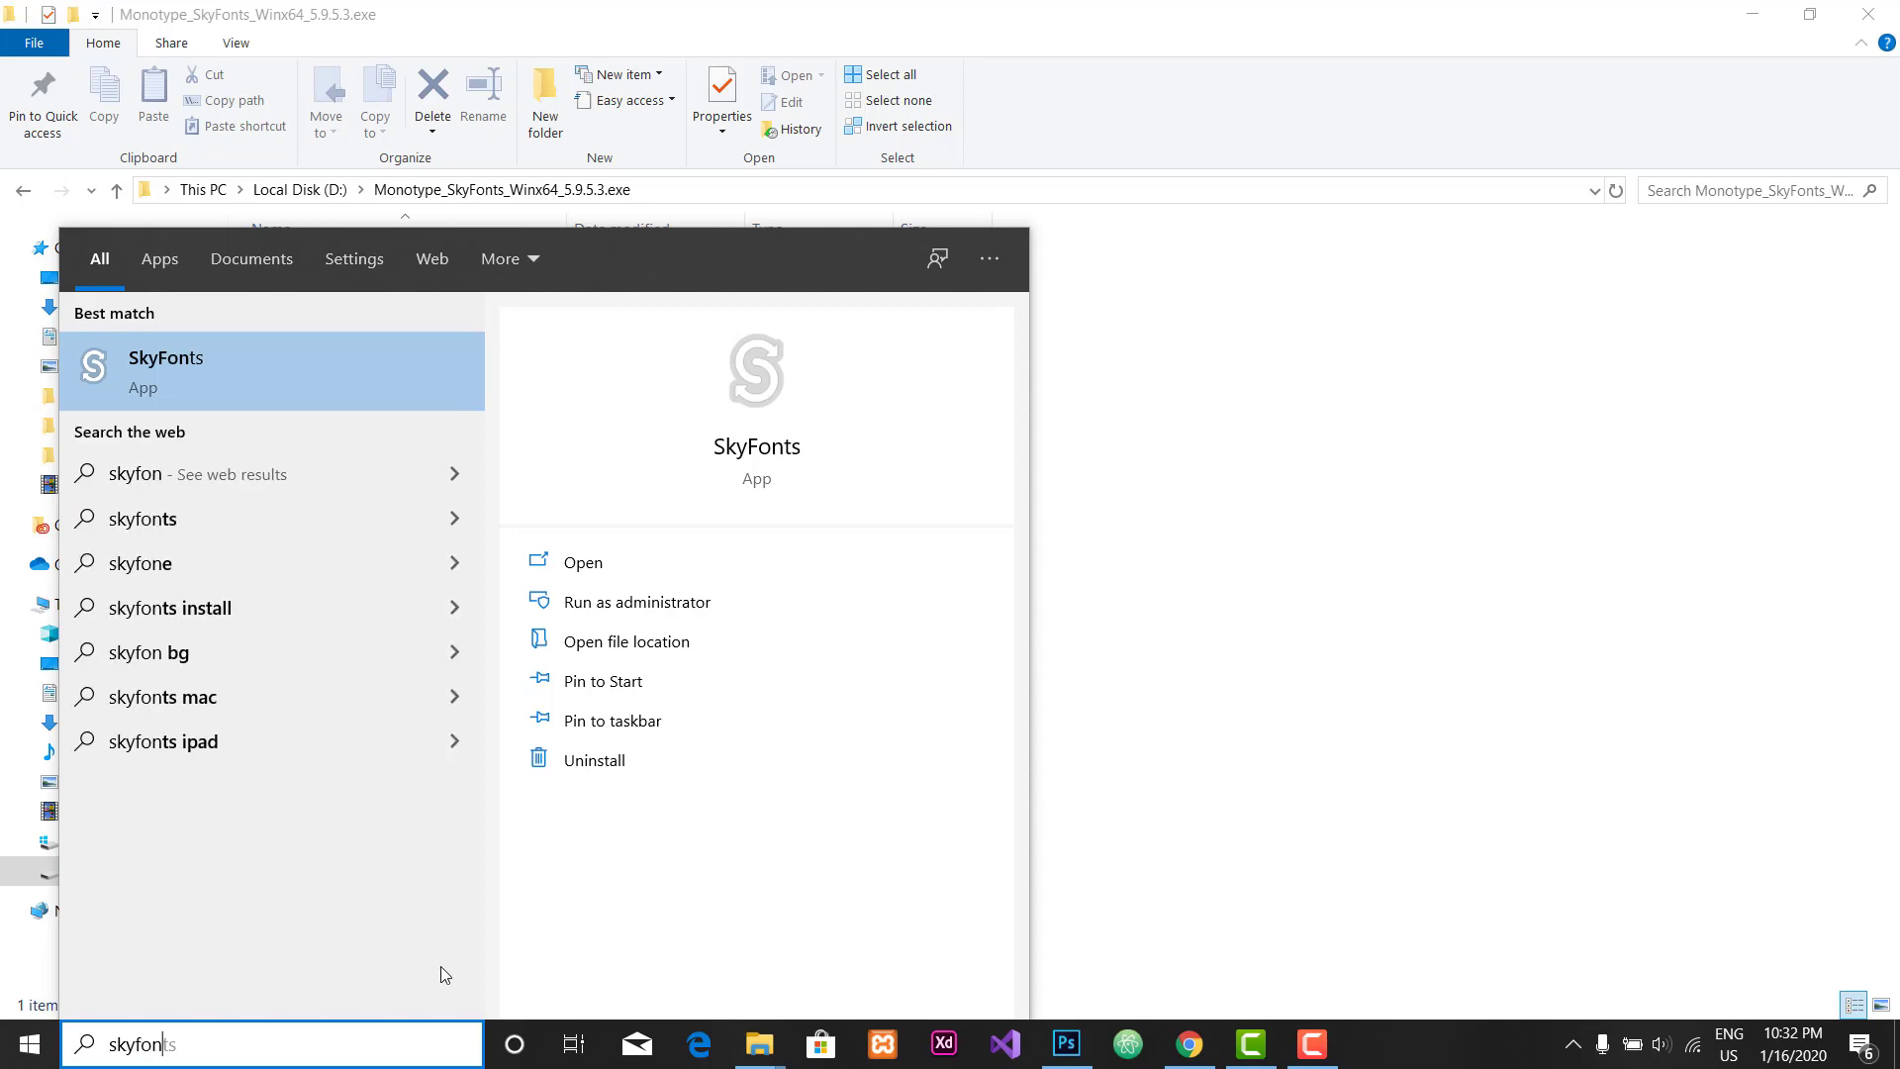
left_click(1574, 1047)
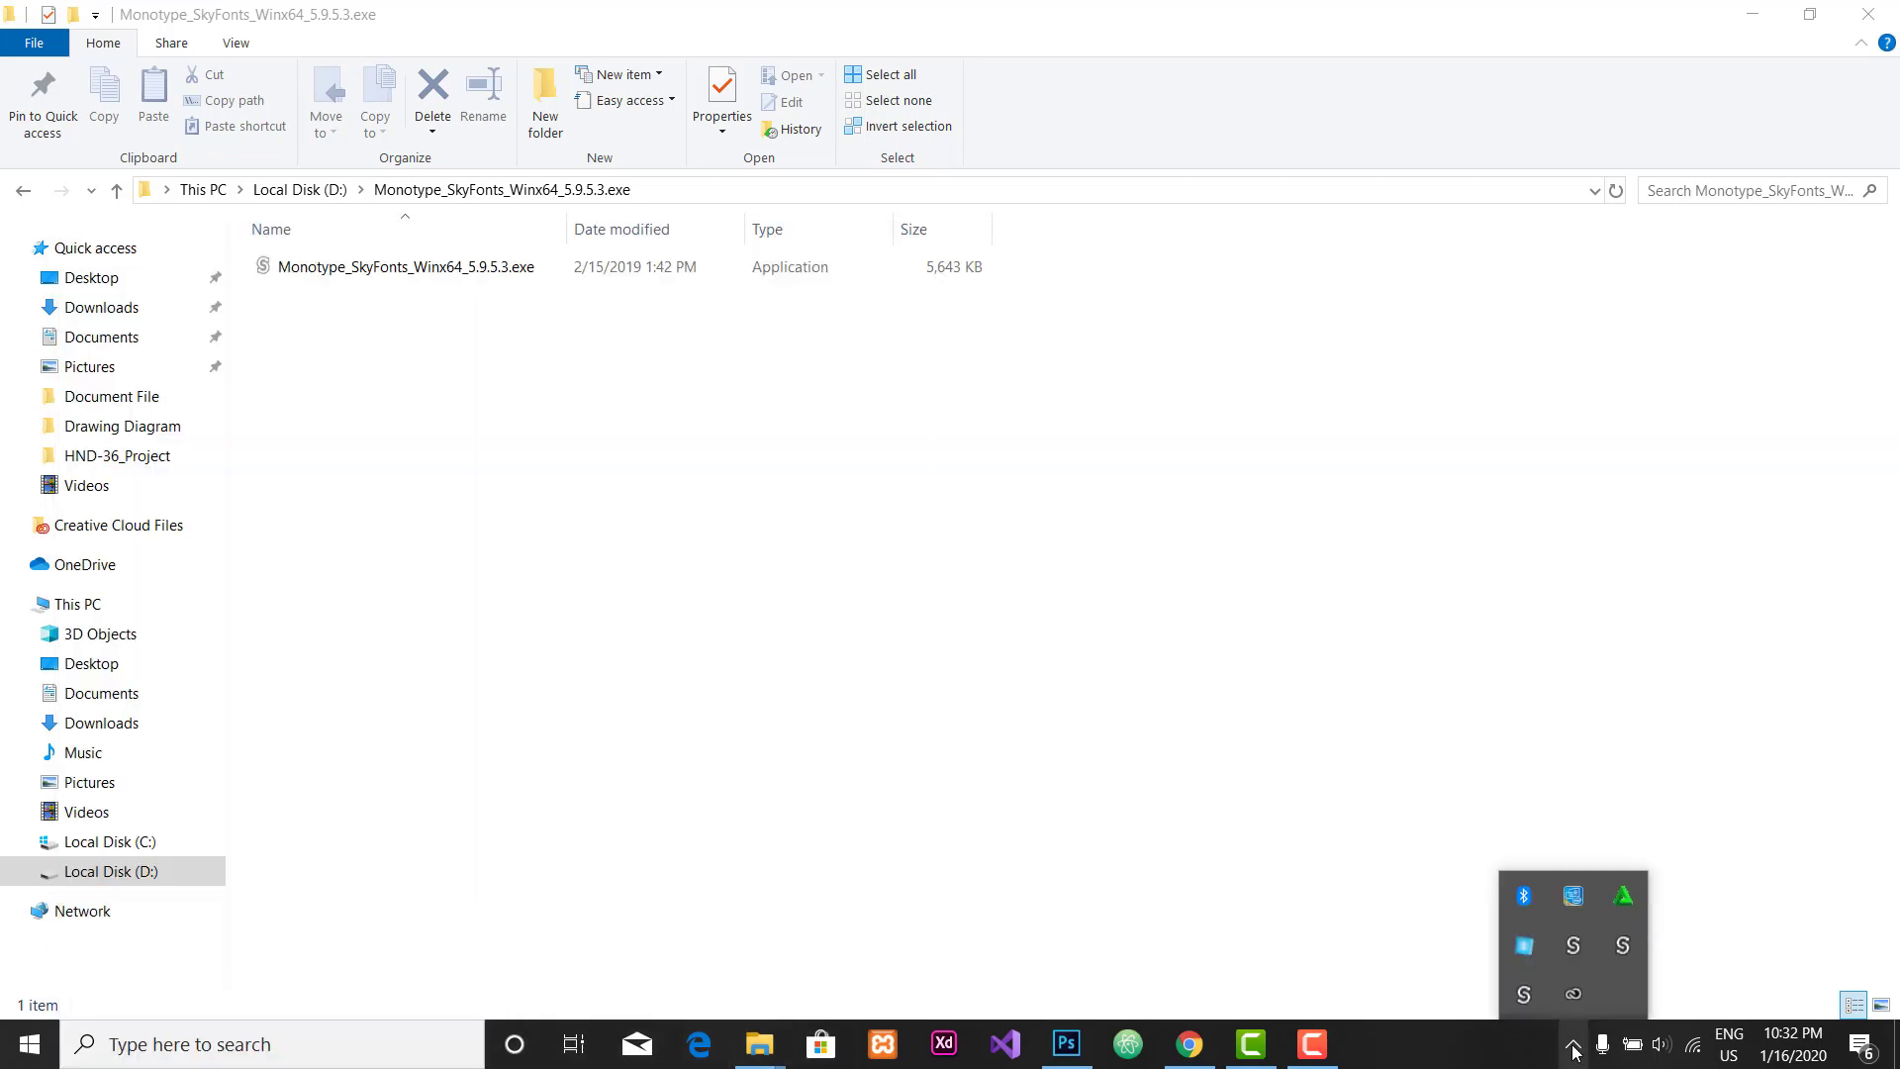
left_click(1576, 945)
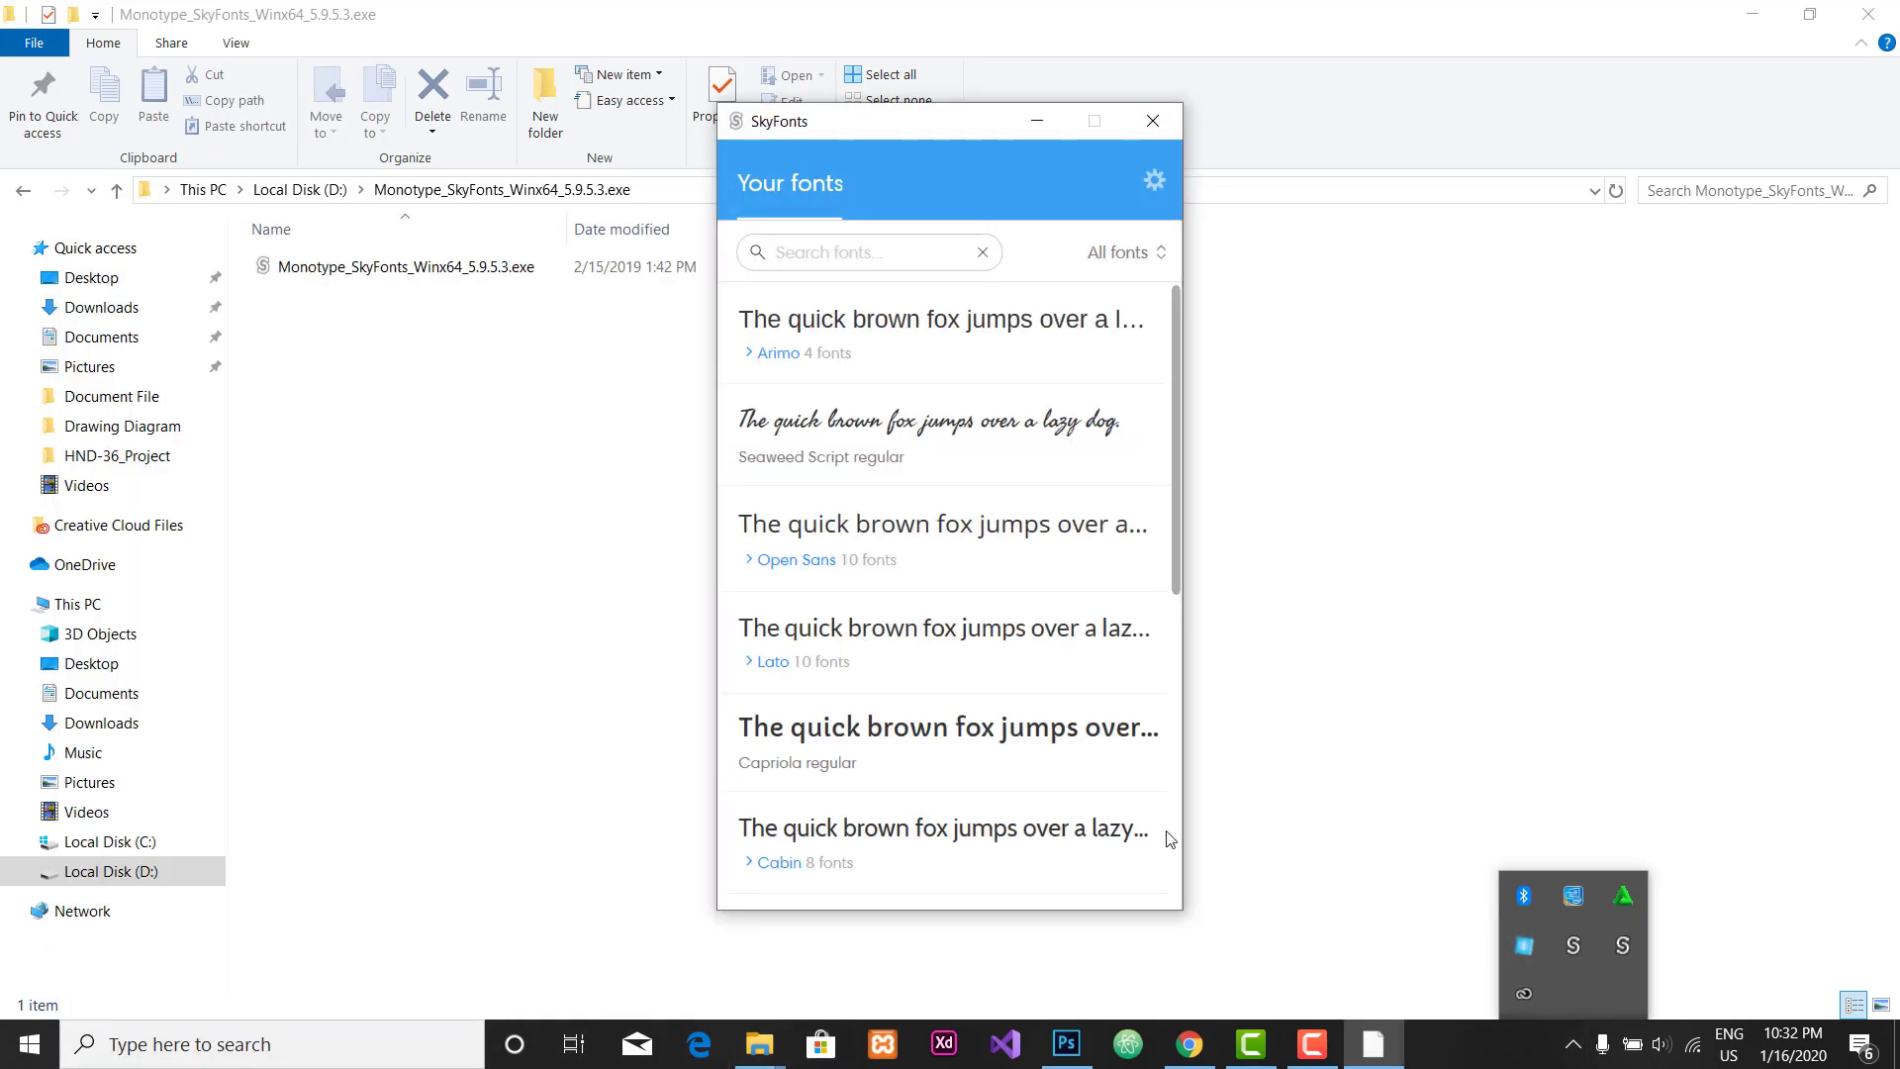
left_click_drag(952, 129, 843, 174)
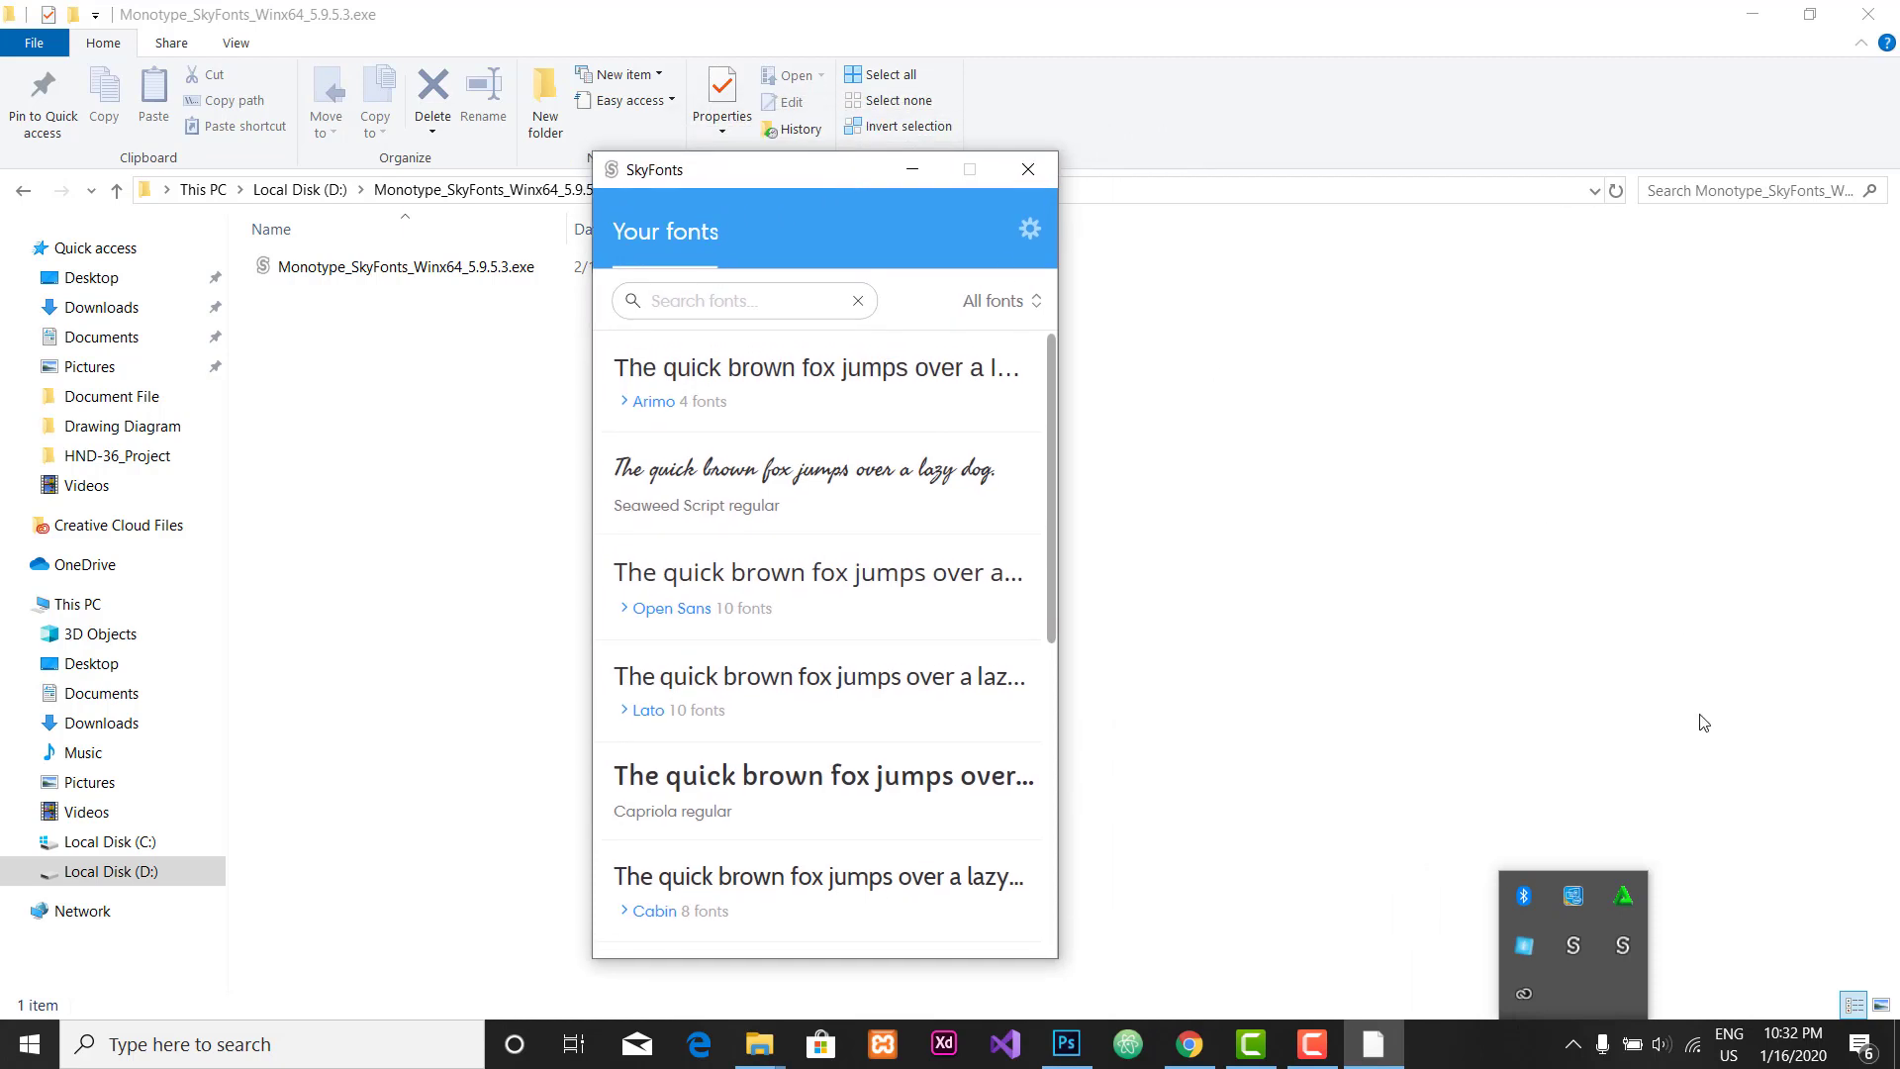
Step: Bring the SkyFonts window back to the front, reposition it and look through its font list
left_click(1319, 734)
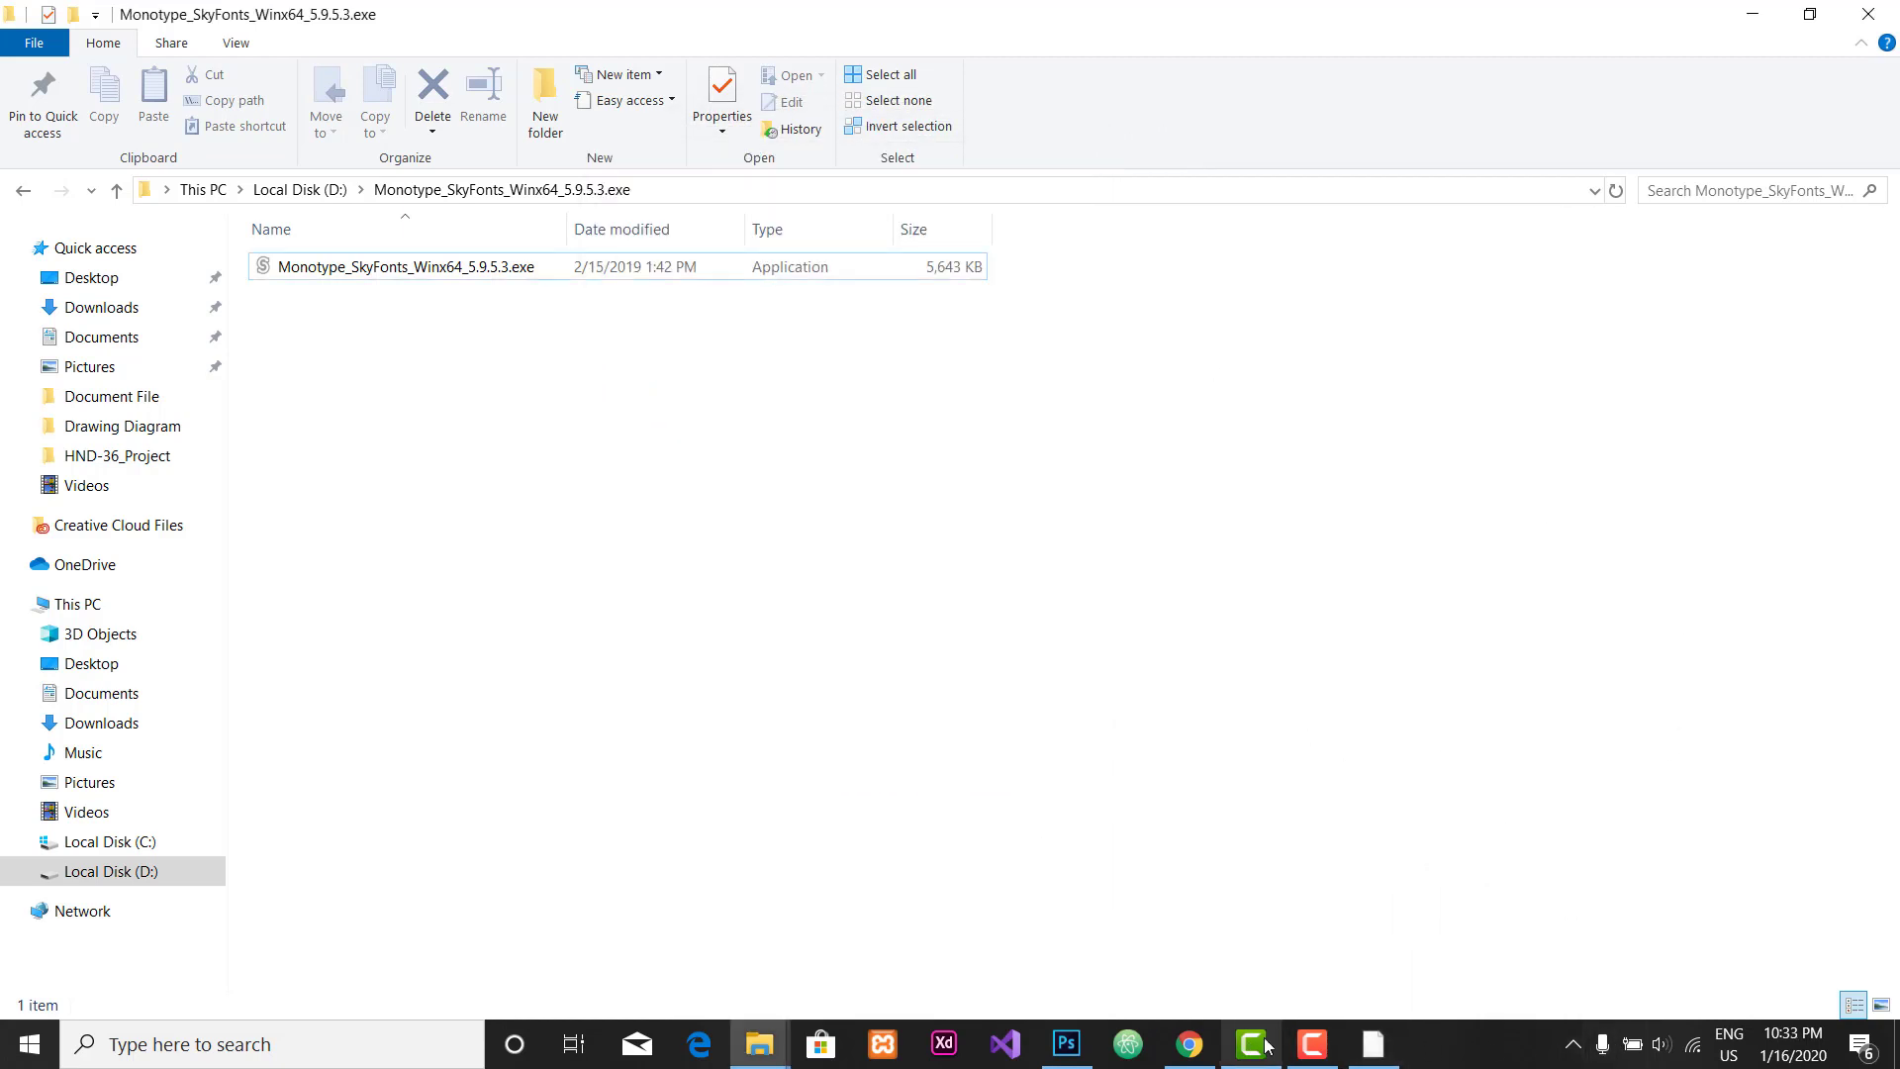
left_click(1374, 1044)
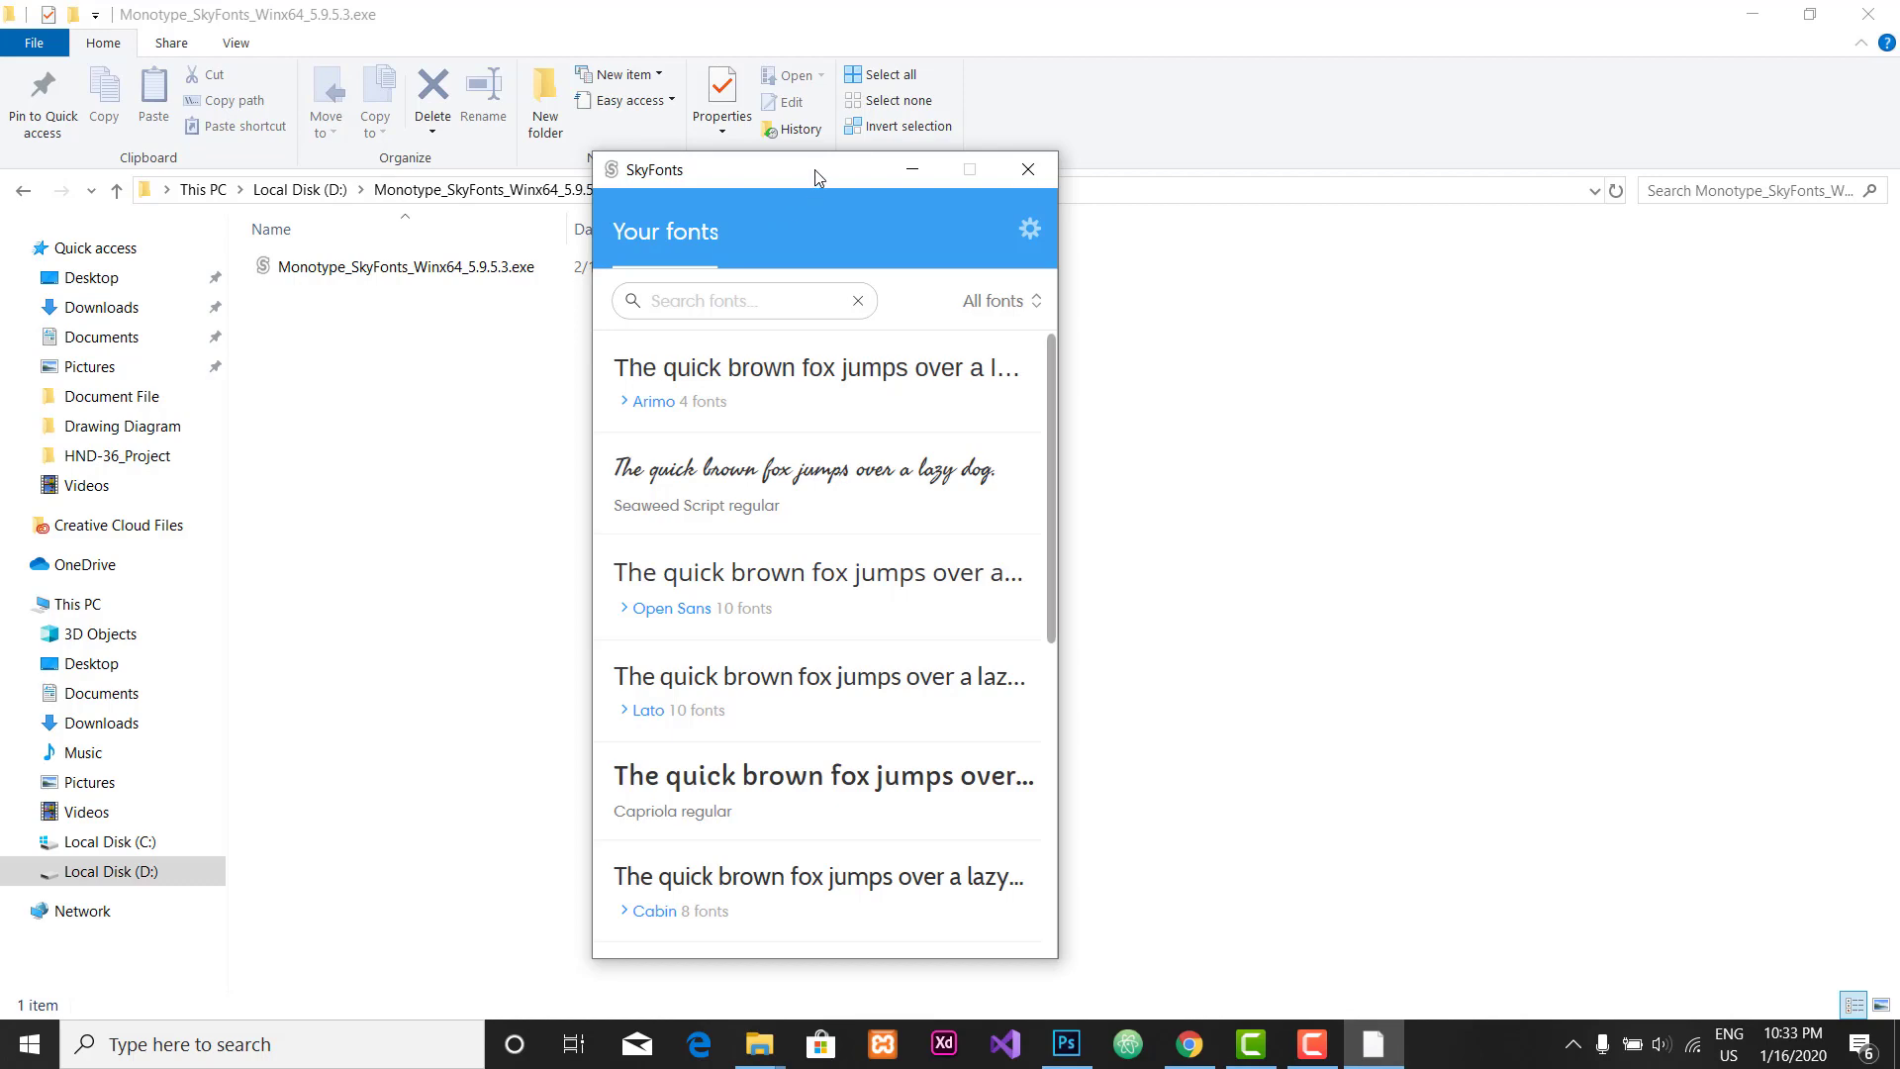
left_click_drag(816, 169, 794, 139)
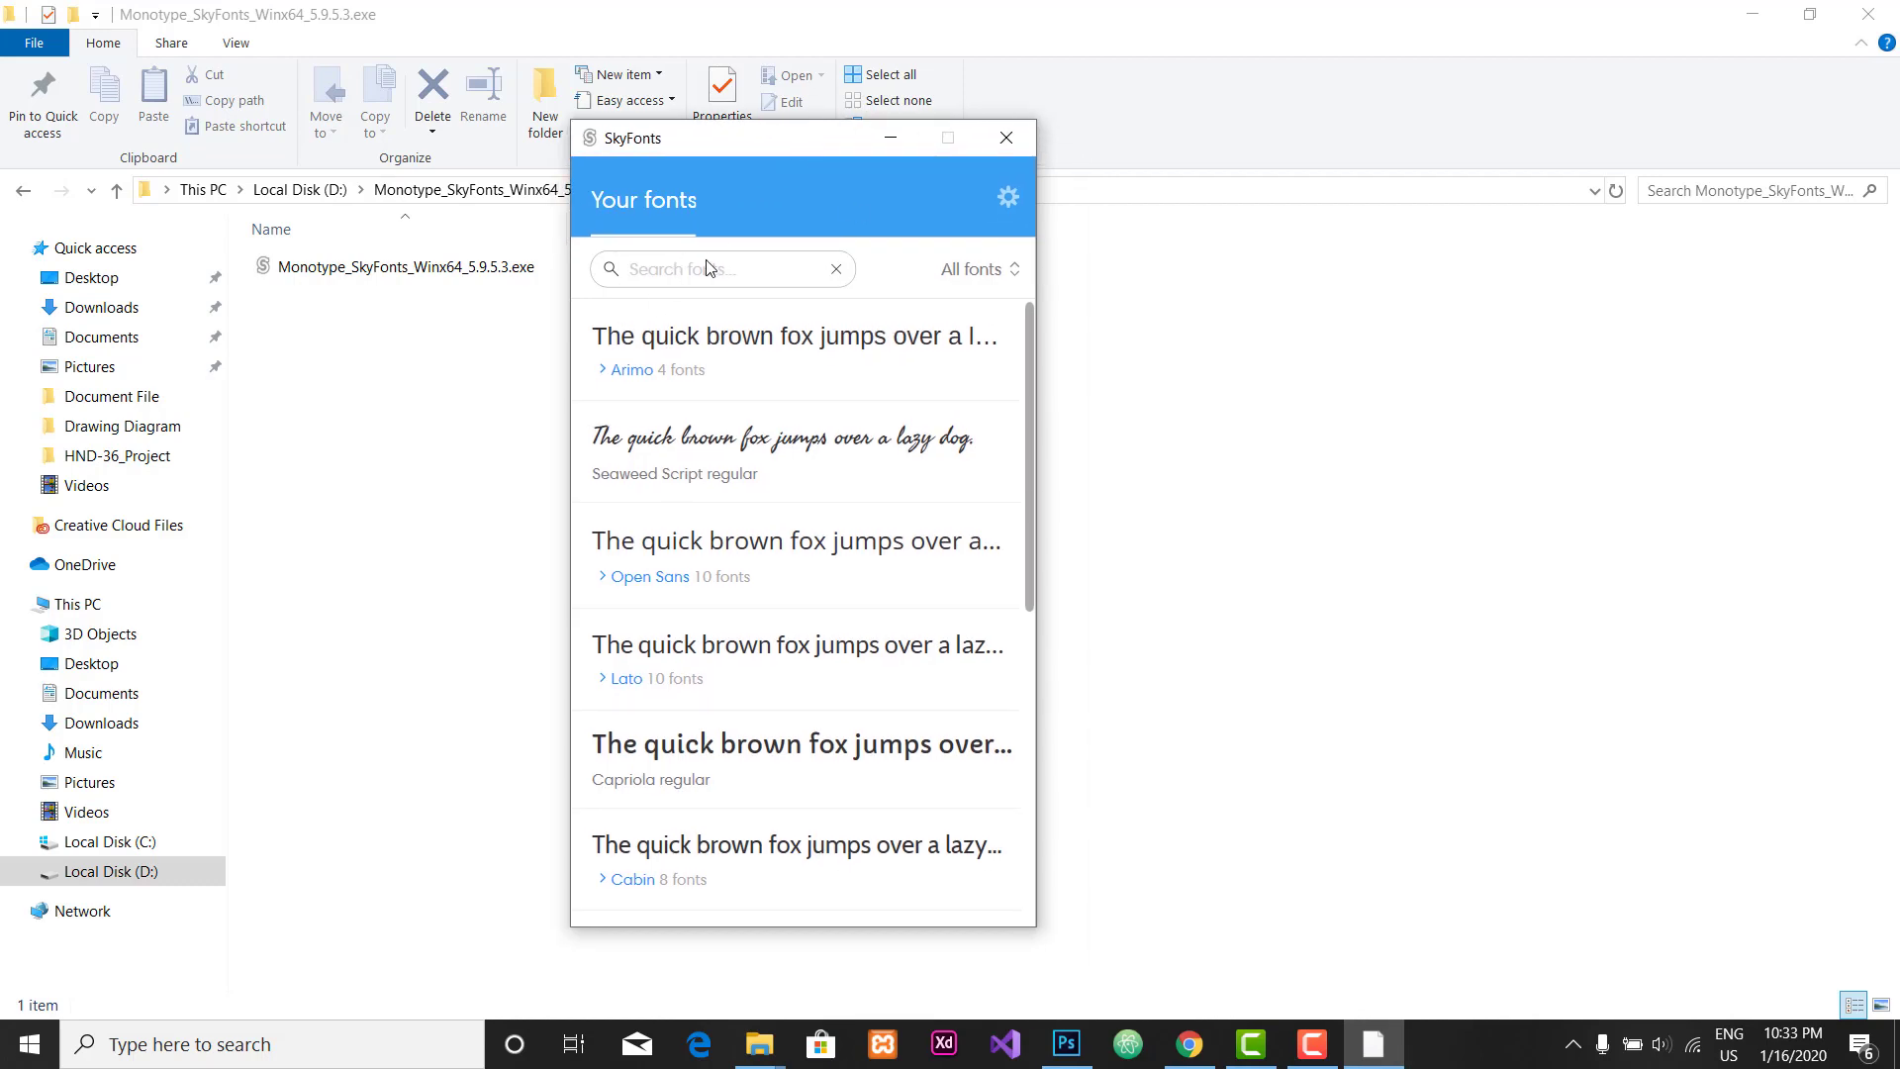
scroll(871, 470, "down", 5)
scroll(866, 505, "up", 5)
Step: View the general settings of SkyFonts and close them
left_click(1008, 194)
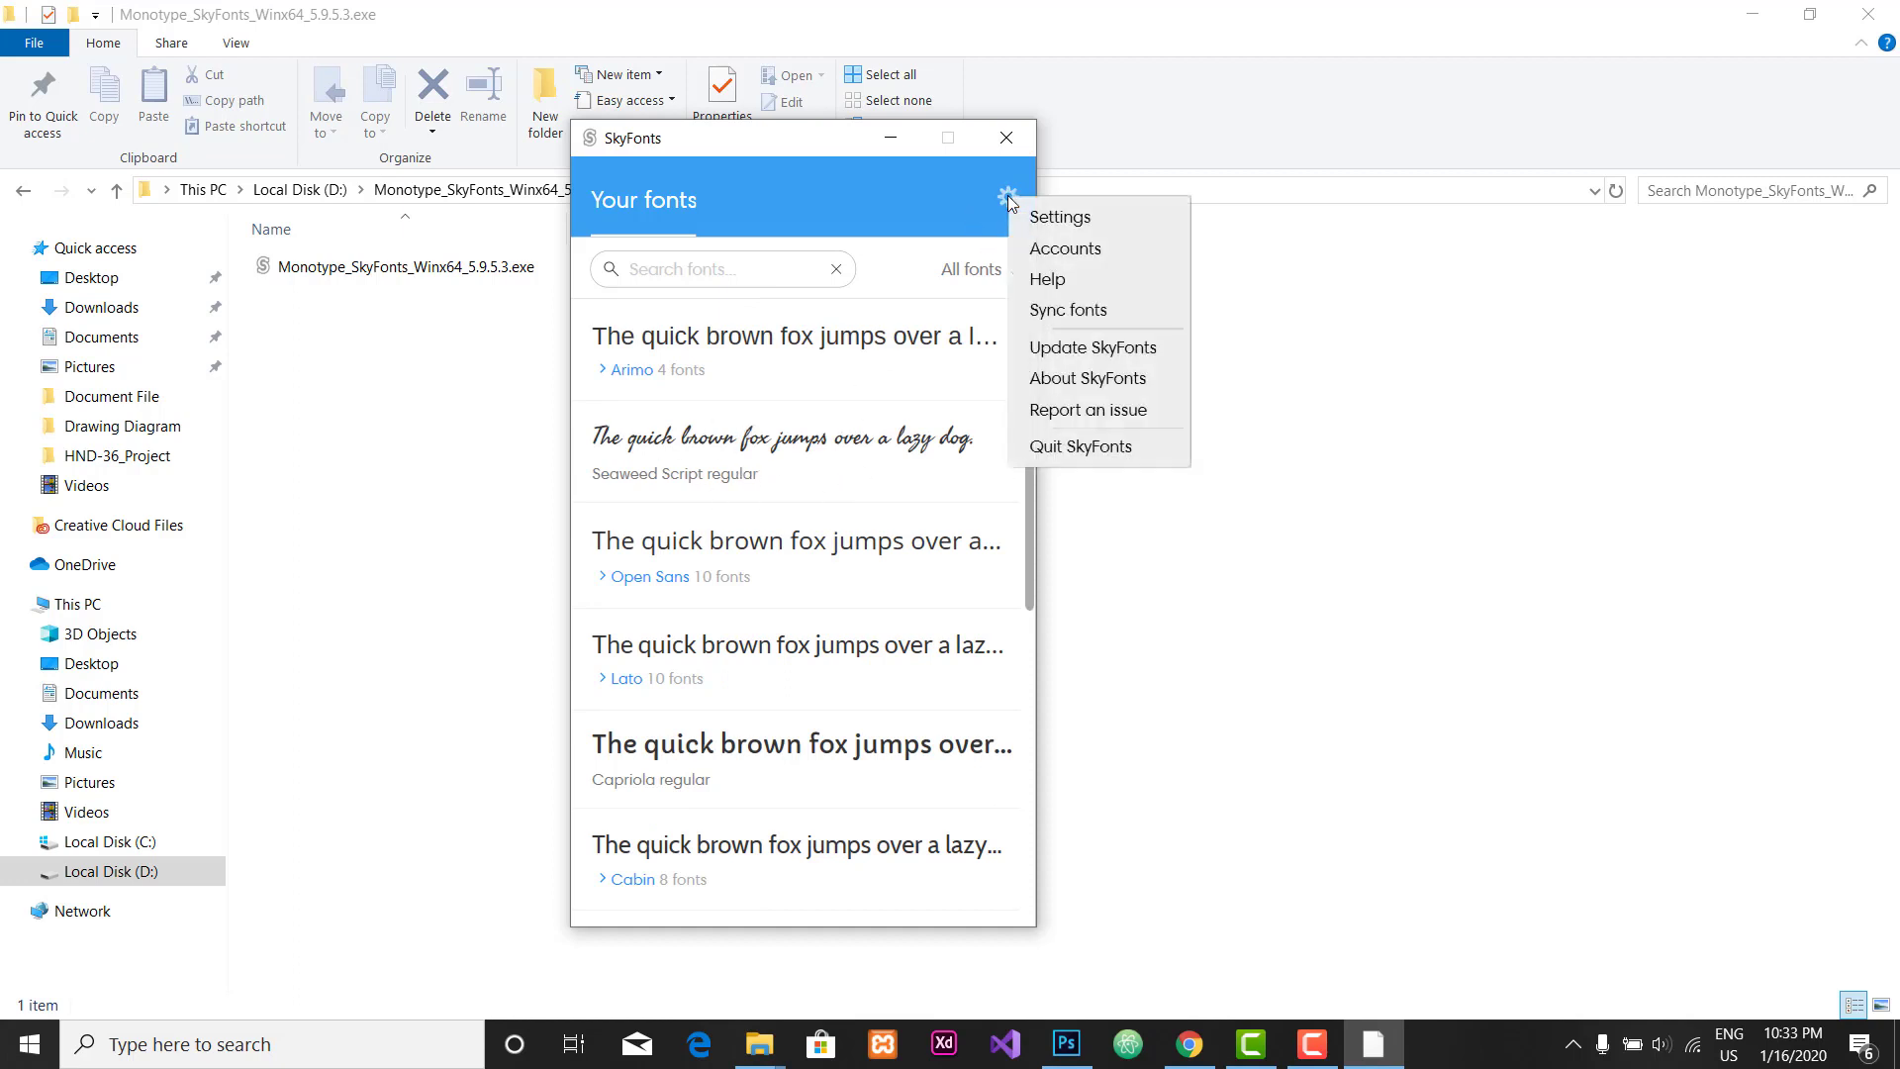
left_click(1085, 215)
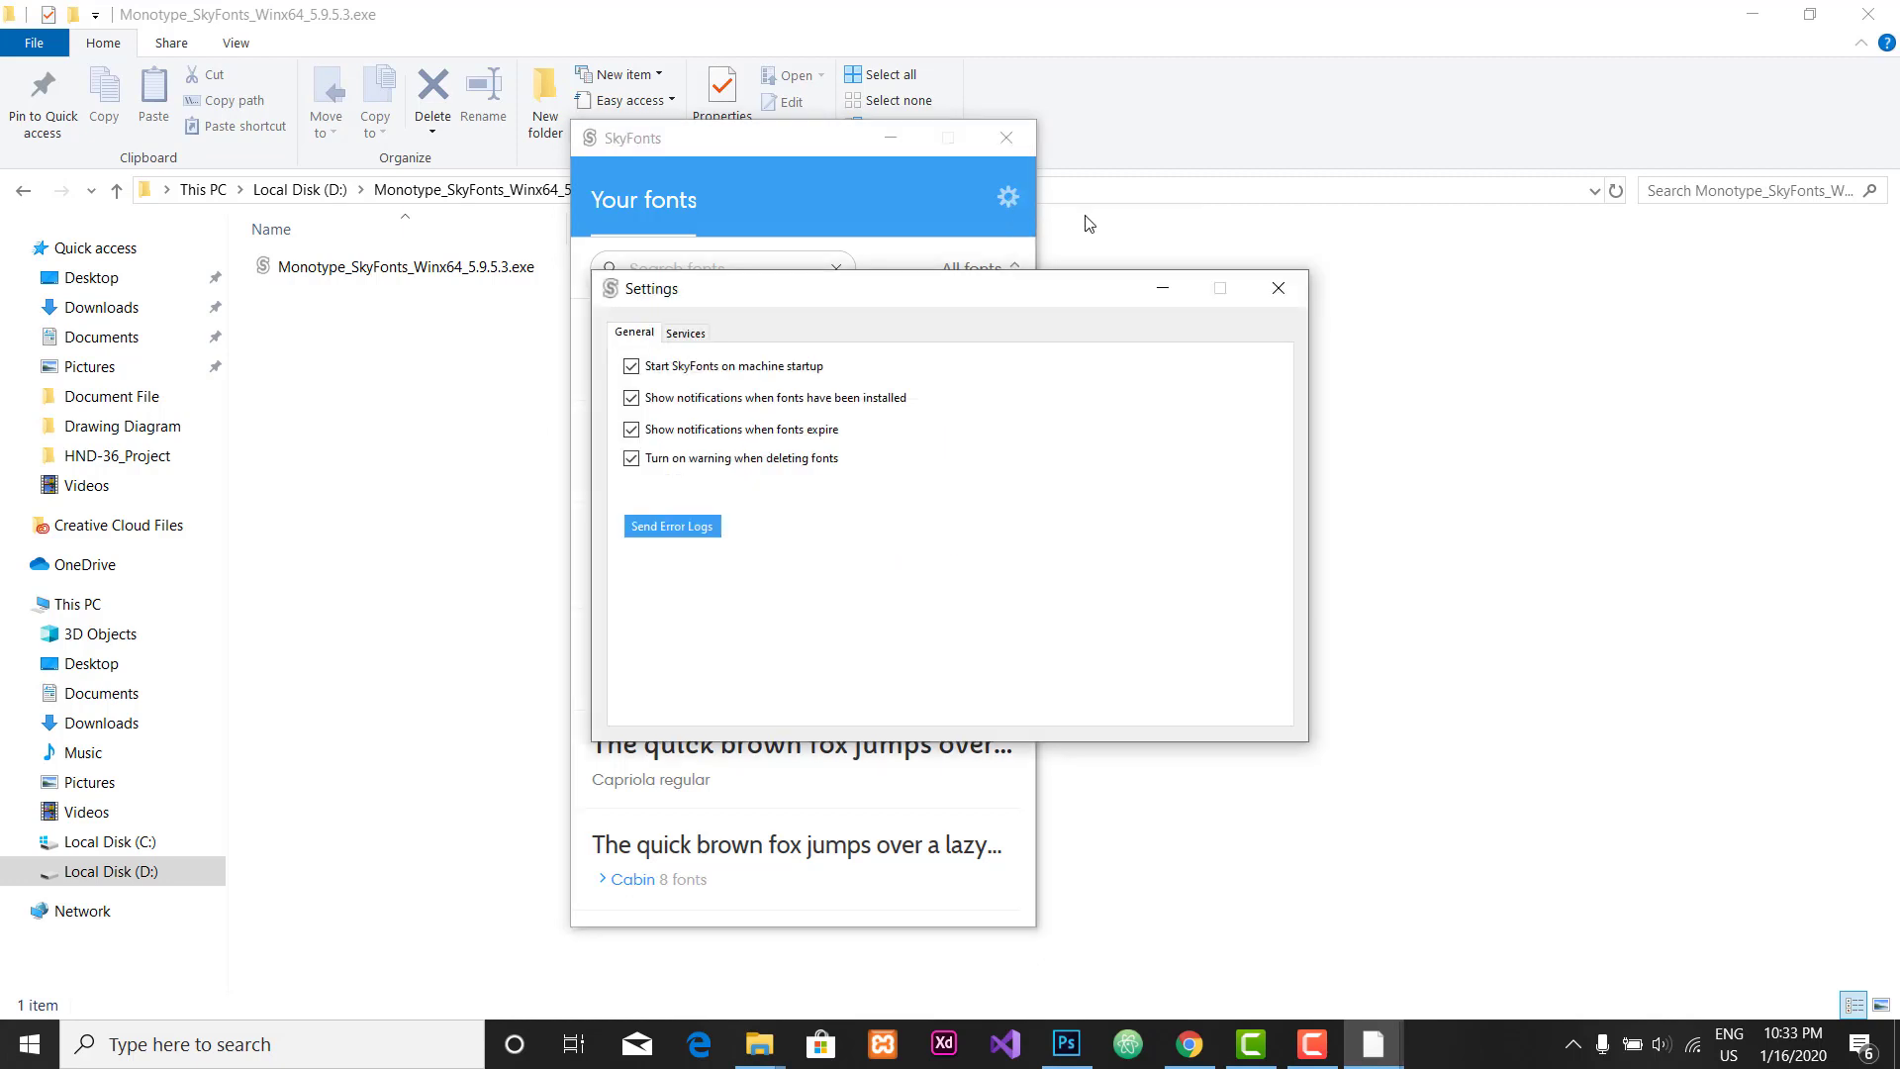
left_click(1279, 291)
Step: Open the Google font folder from the SkyFonts accounts settings and look through its font files
left_click(1007, 195)
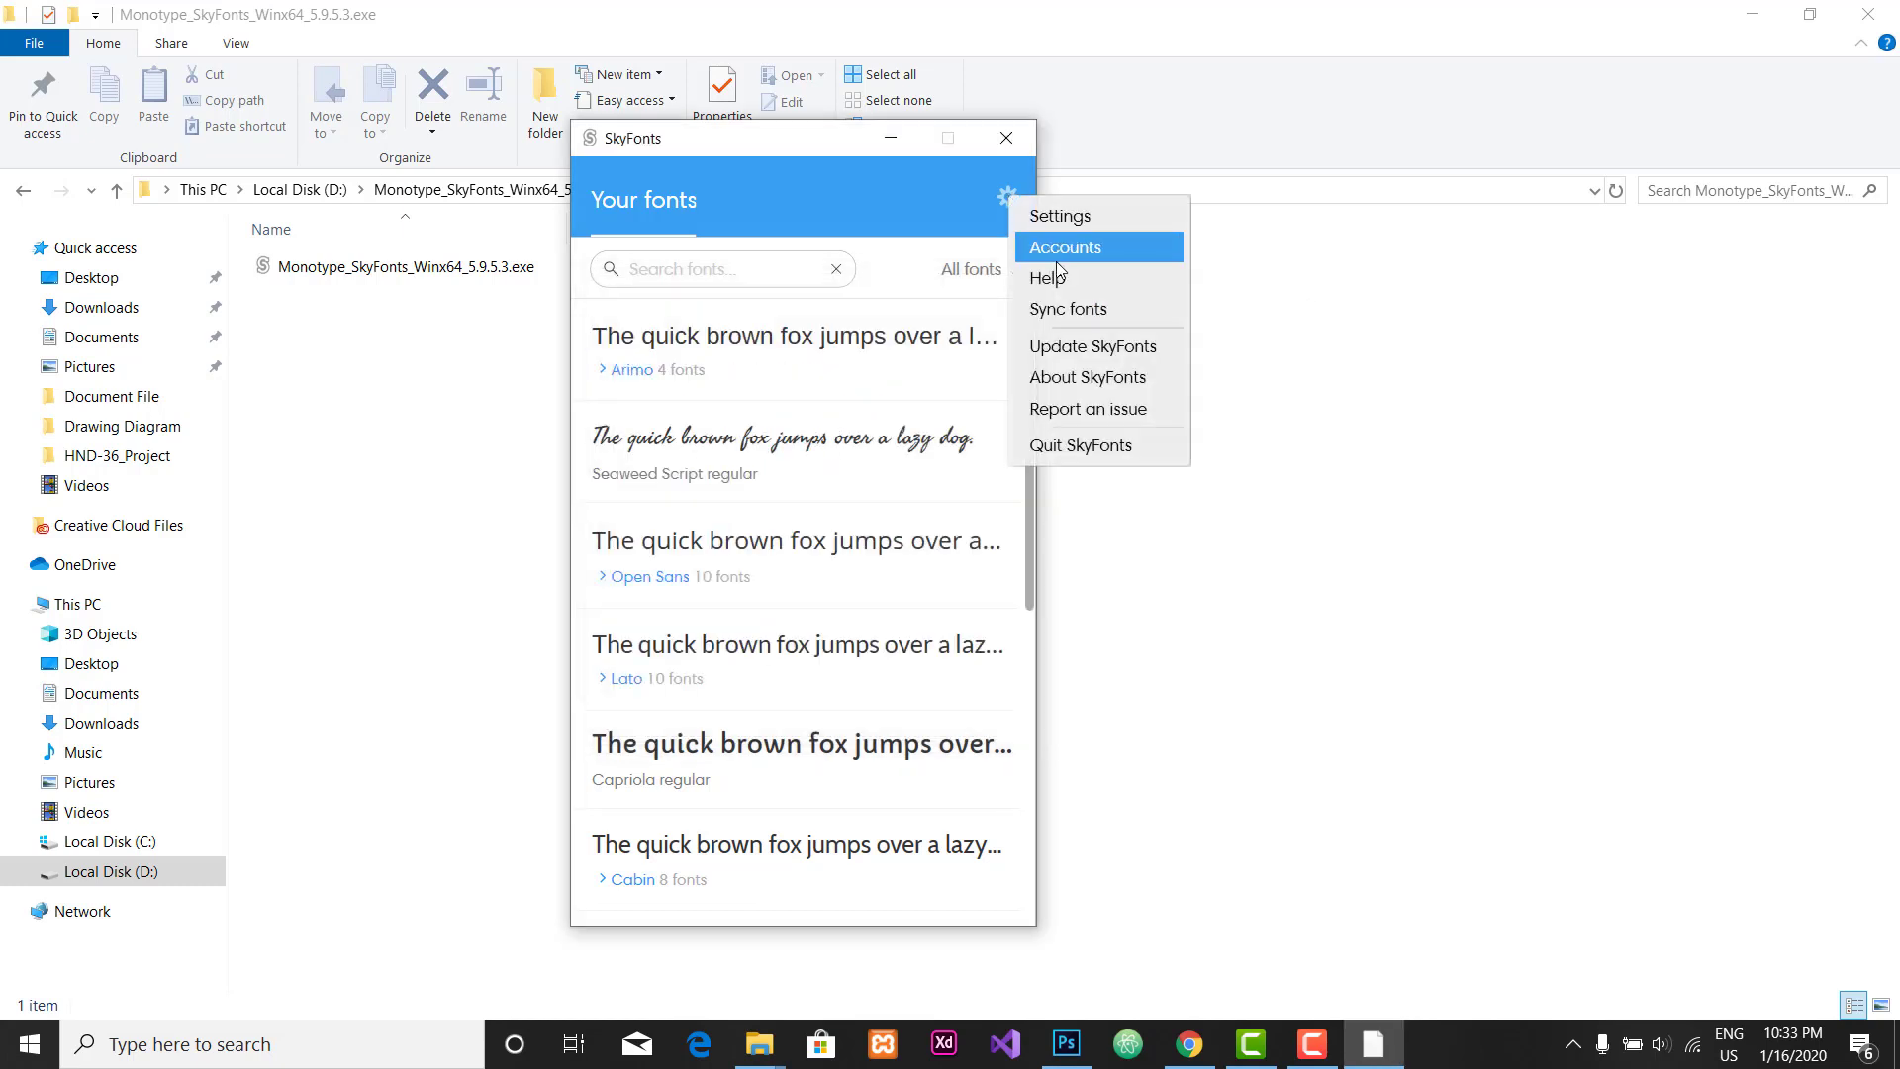
left_click(1055, 250)
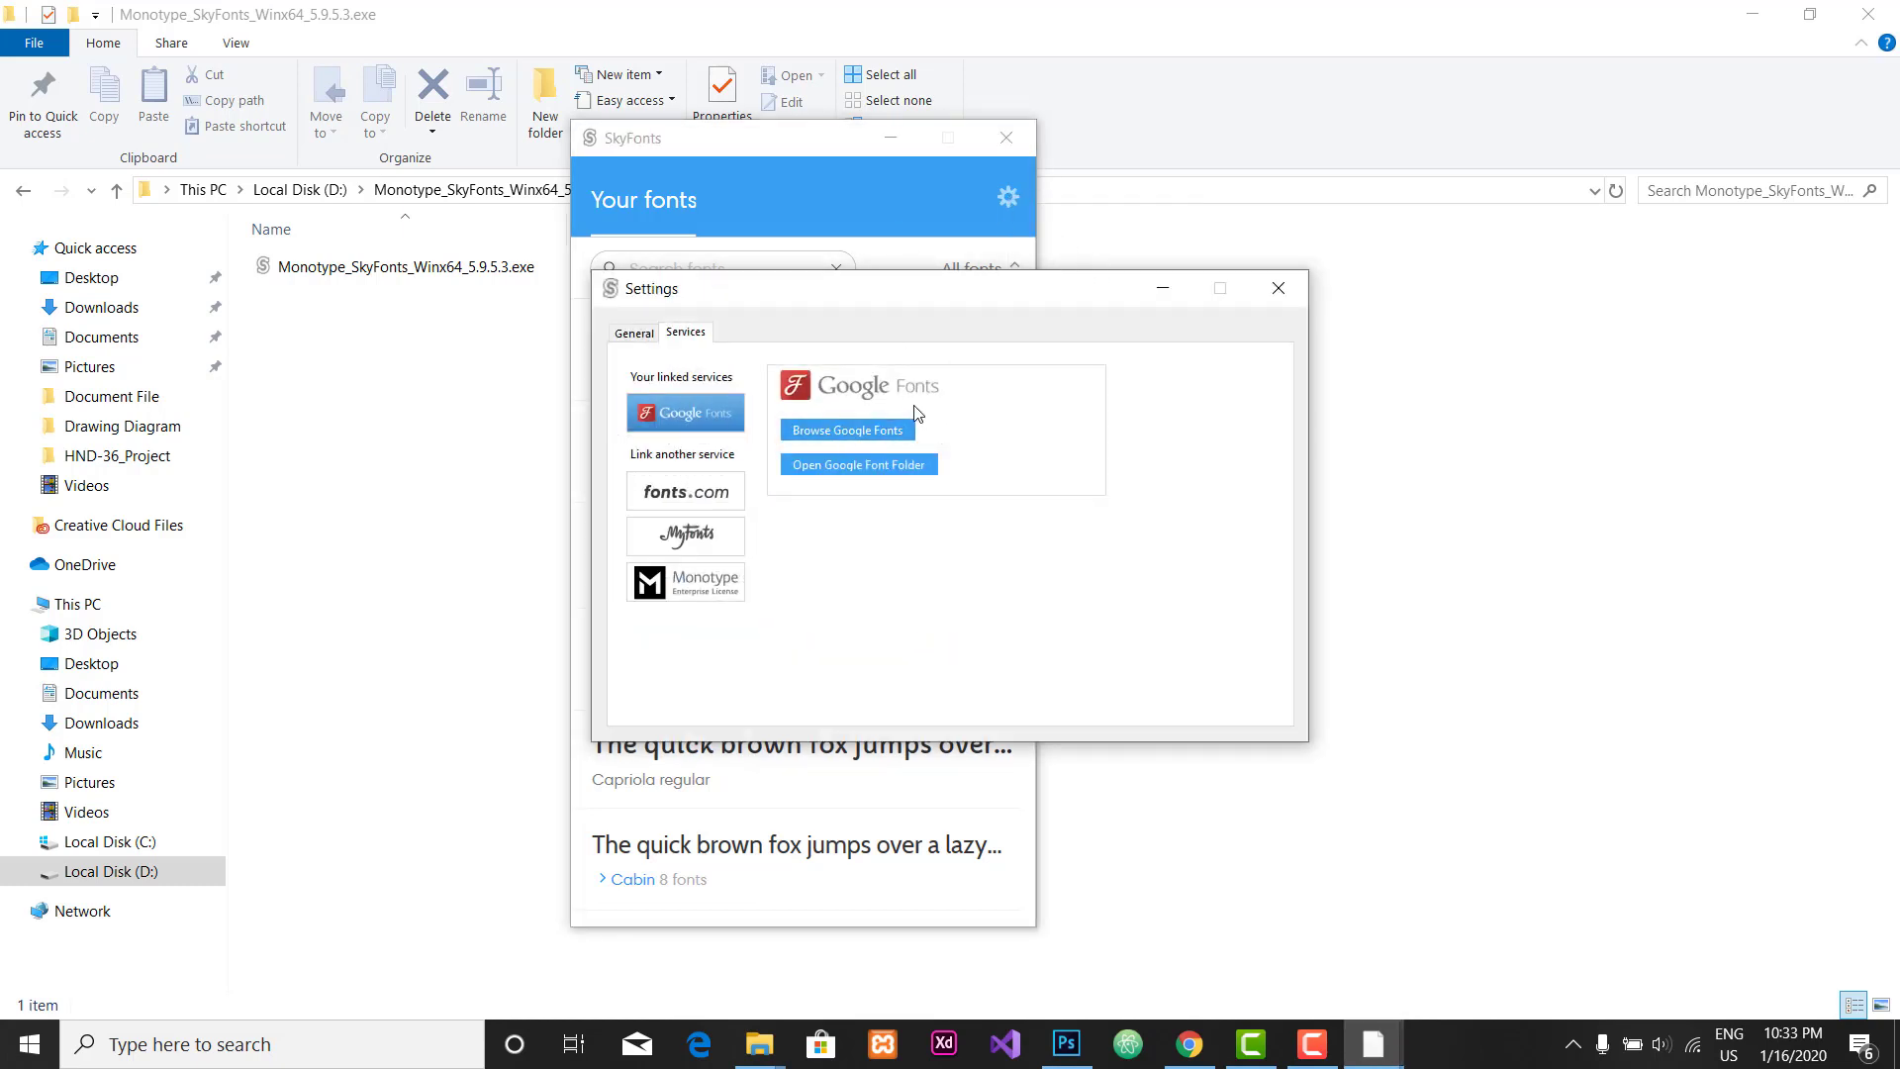
left_click(908, 471)
left_click(1078, 563)
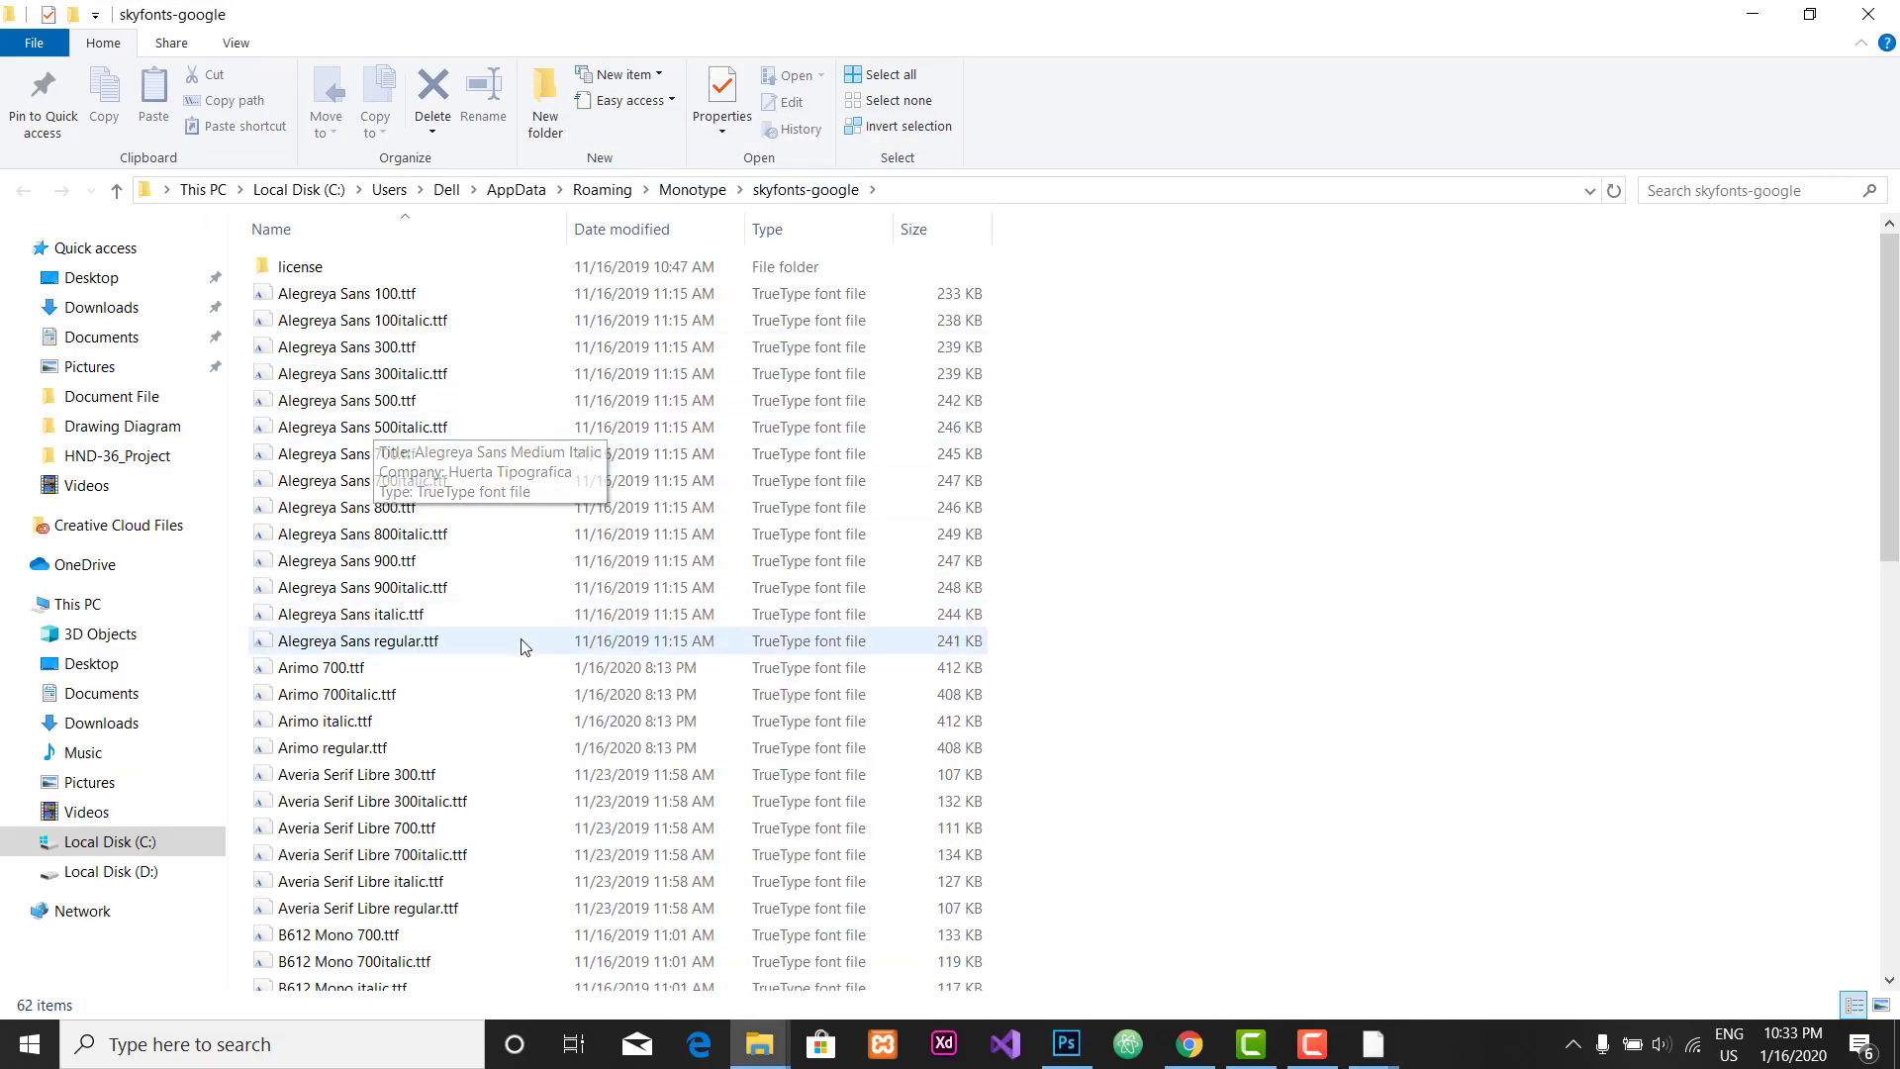
scroll(521, 644, "down", 6)
scroll(524, 647, "up", 6)
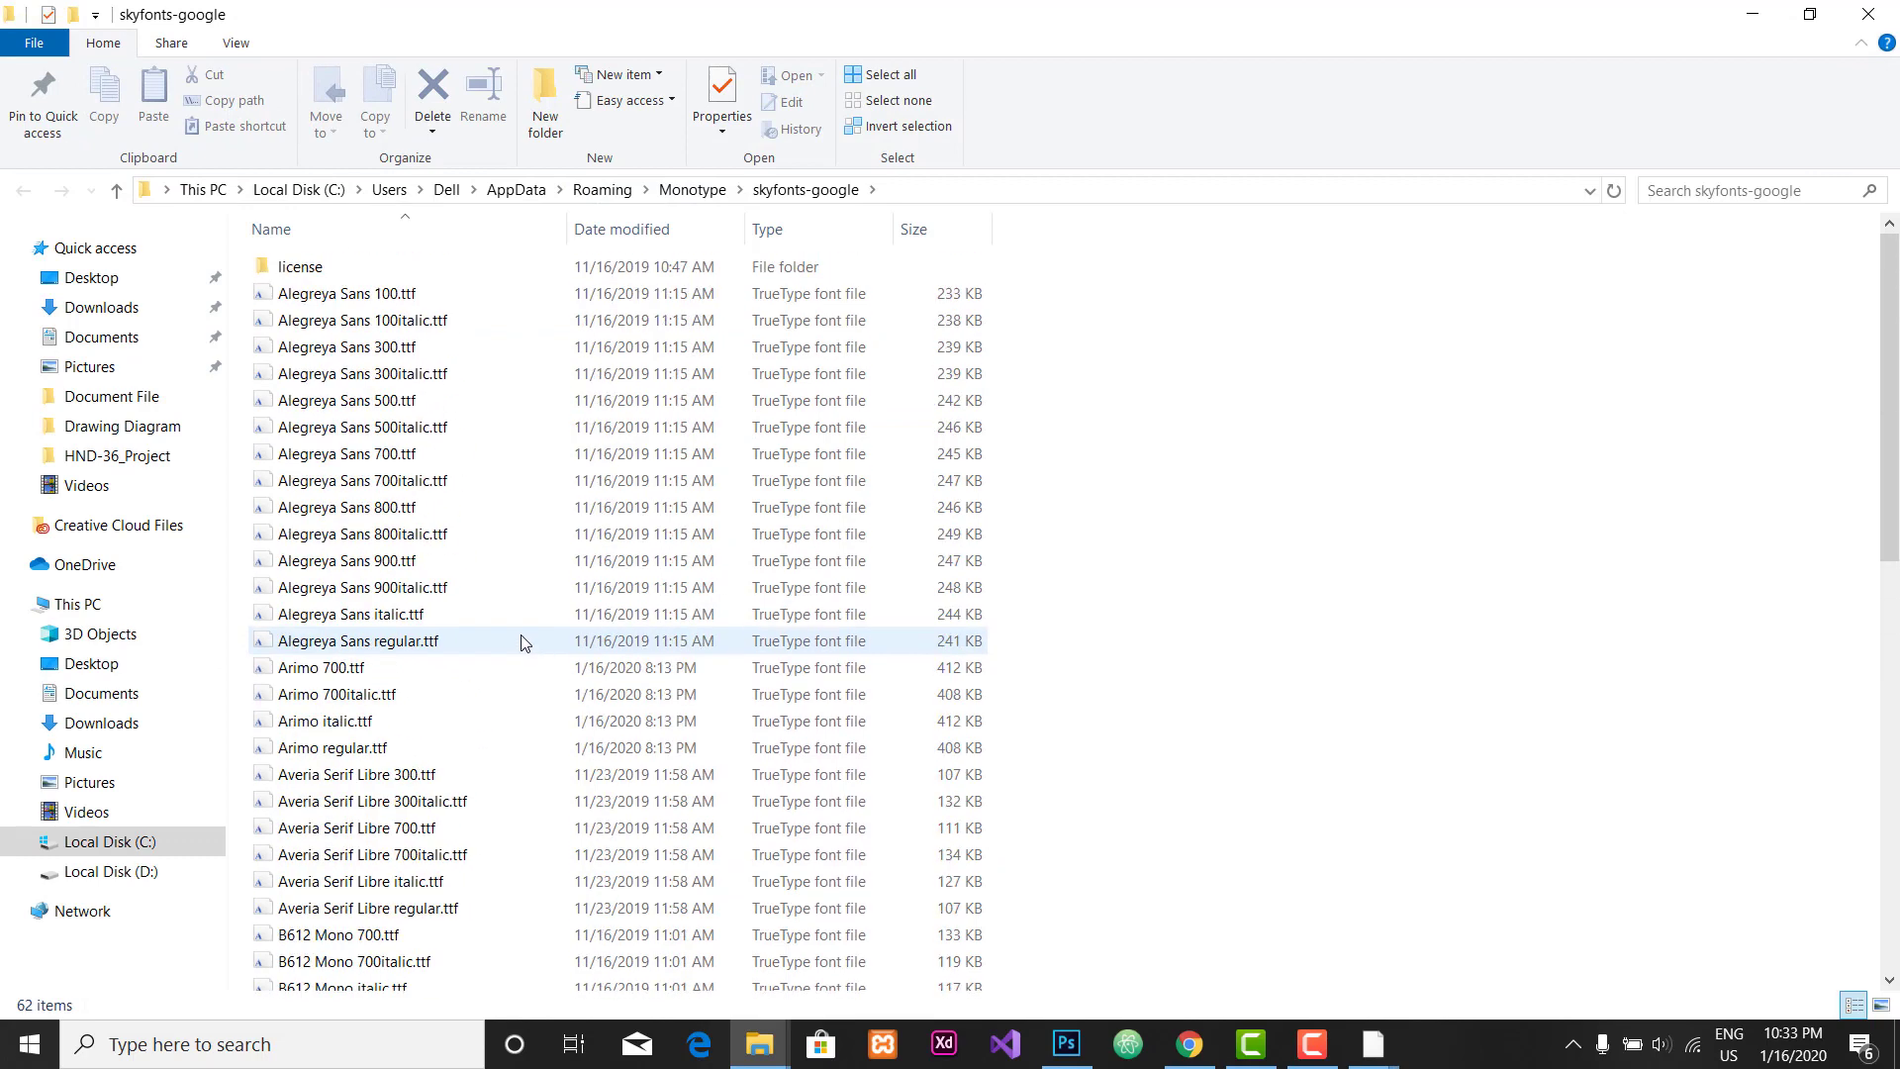
Step: Return to the SkyFonts services settings, browse Google Fonts on fonts.com and dismiss the font catalogue dialog
left_click(1368, 1037)
left_click(1474, 968)
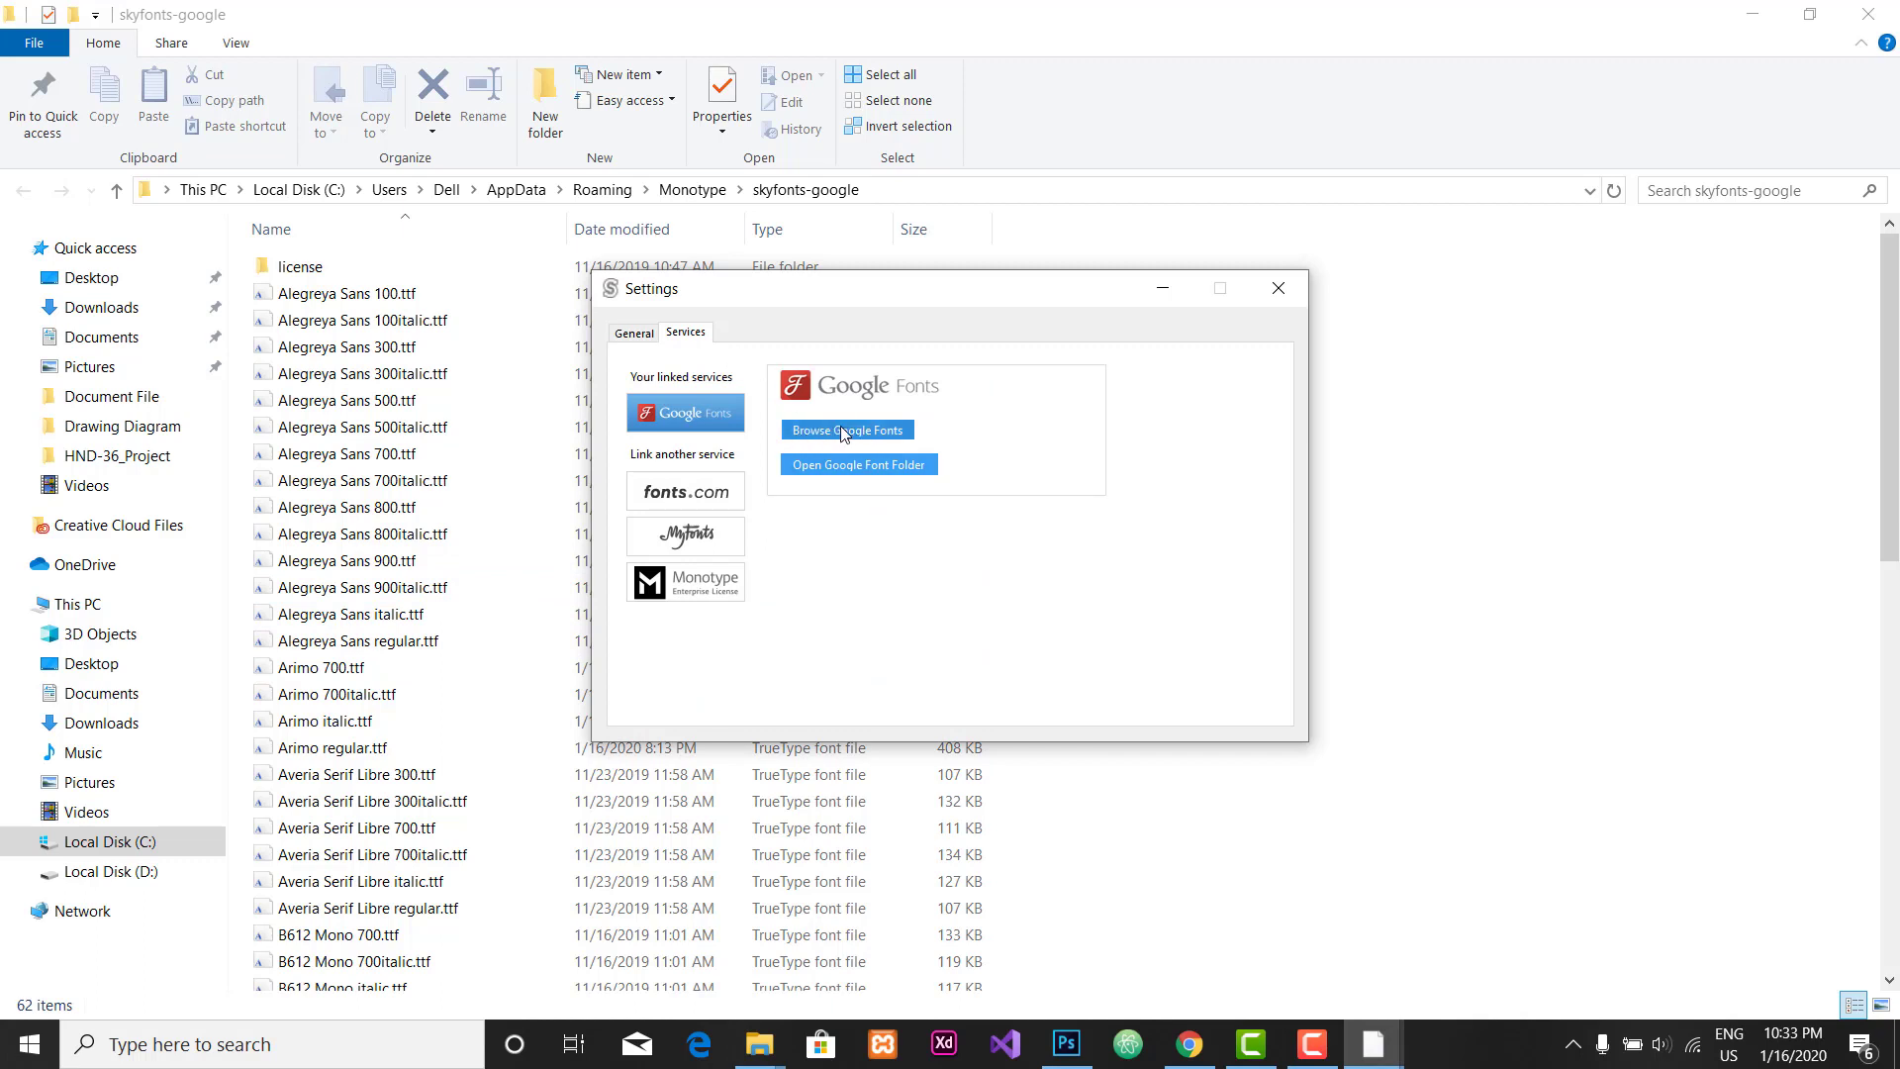
left_click(873, 431)
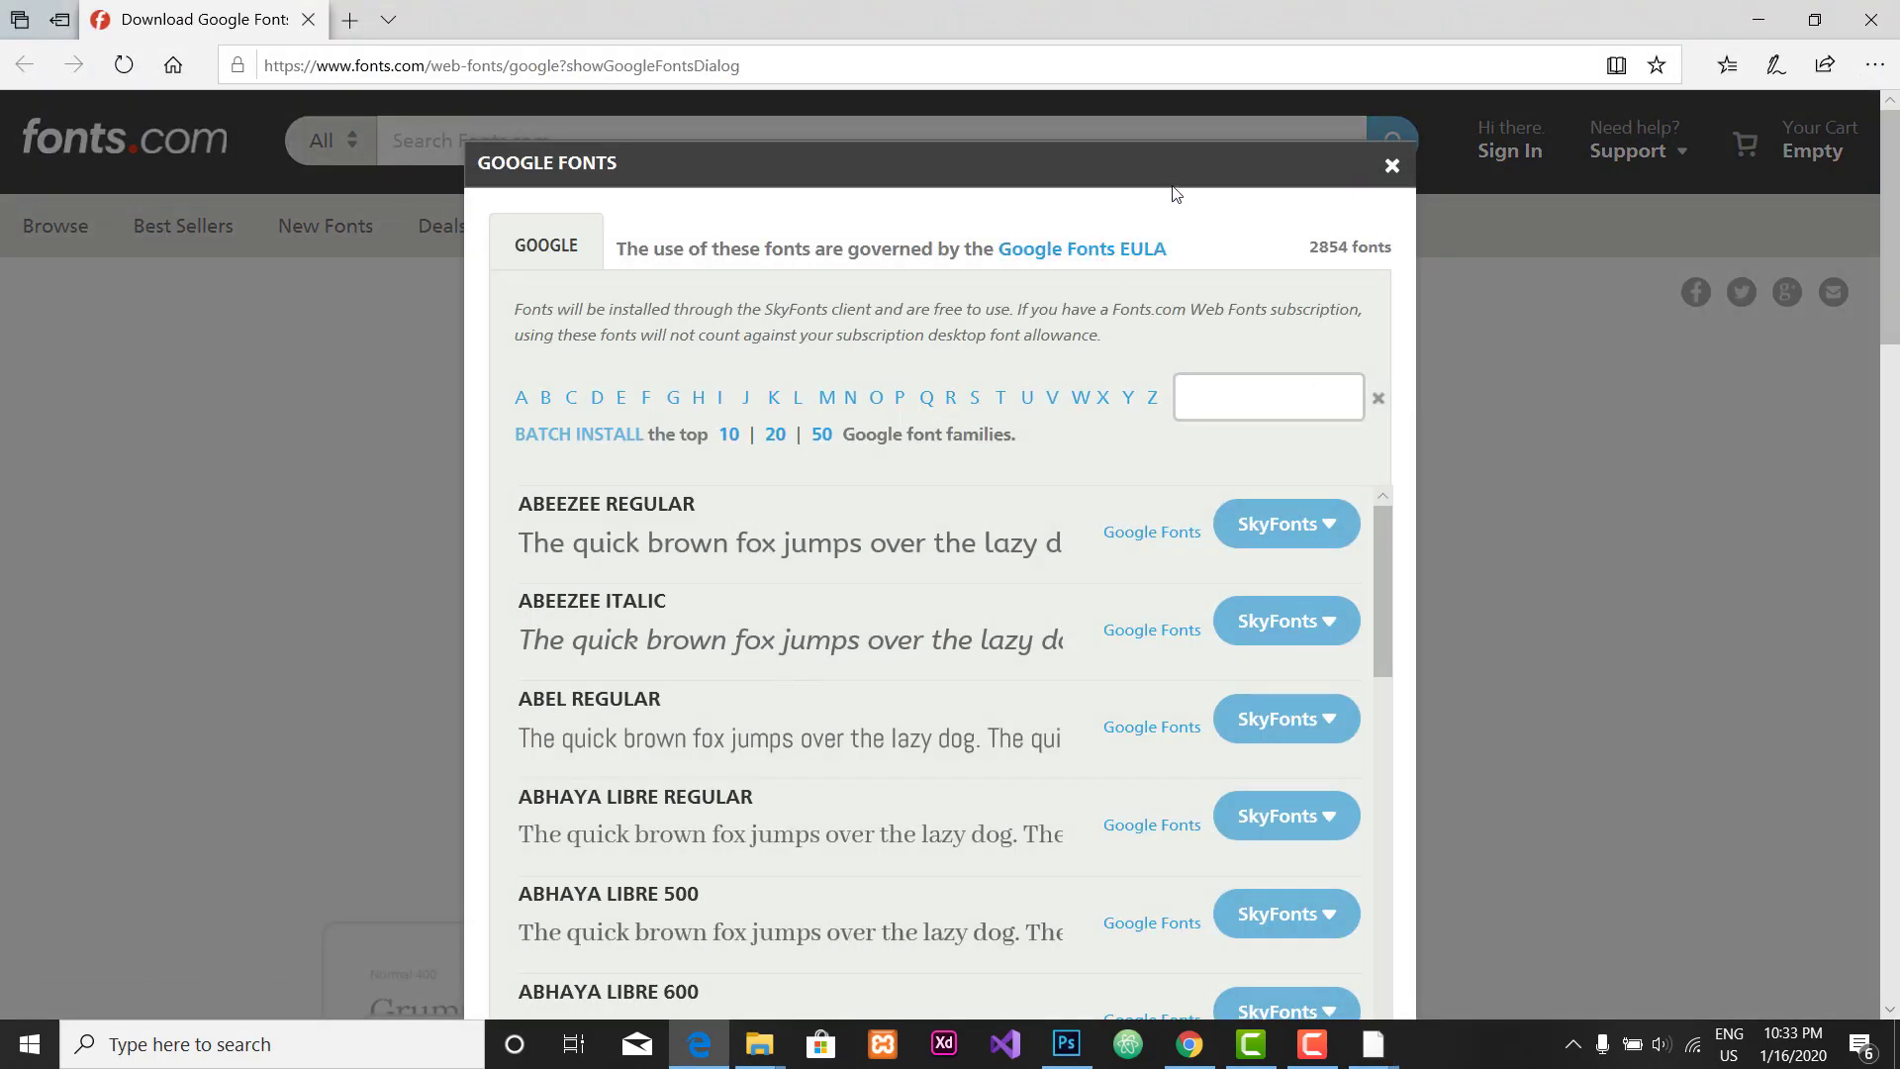
left_click(1612, 536)
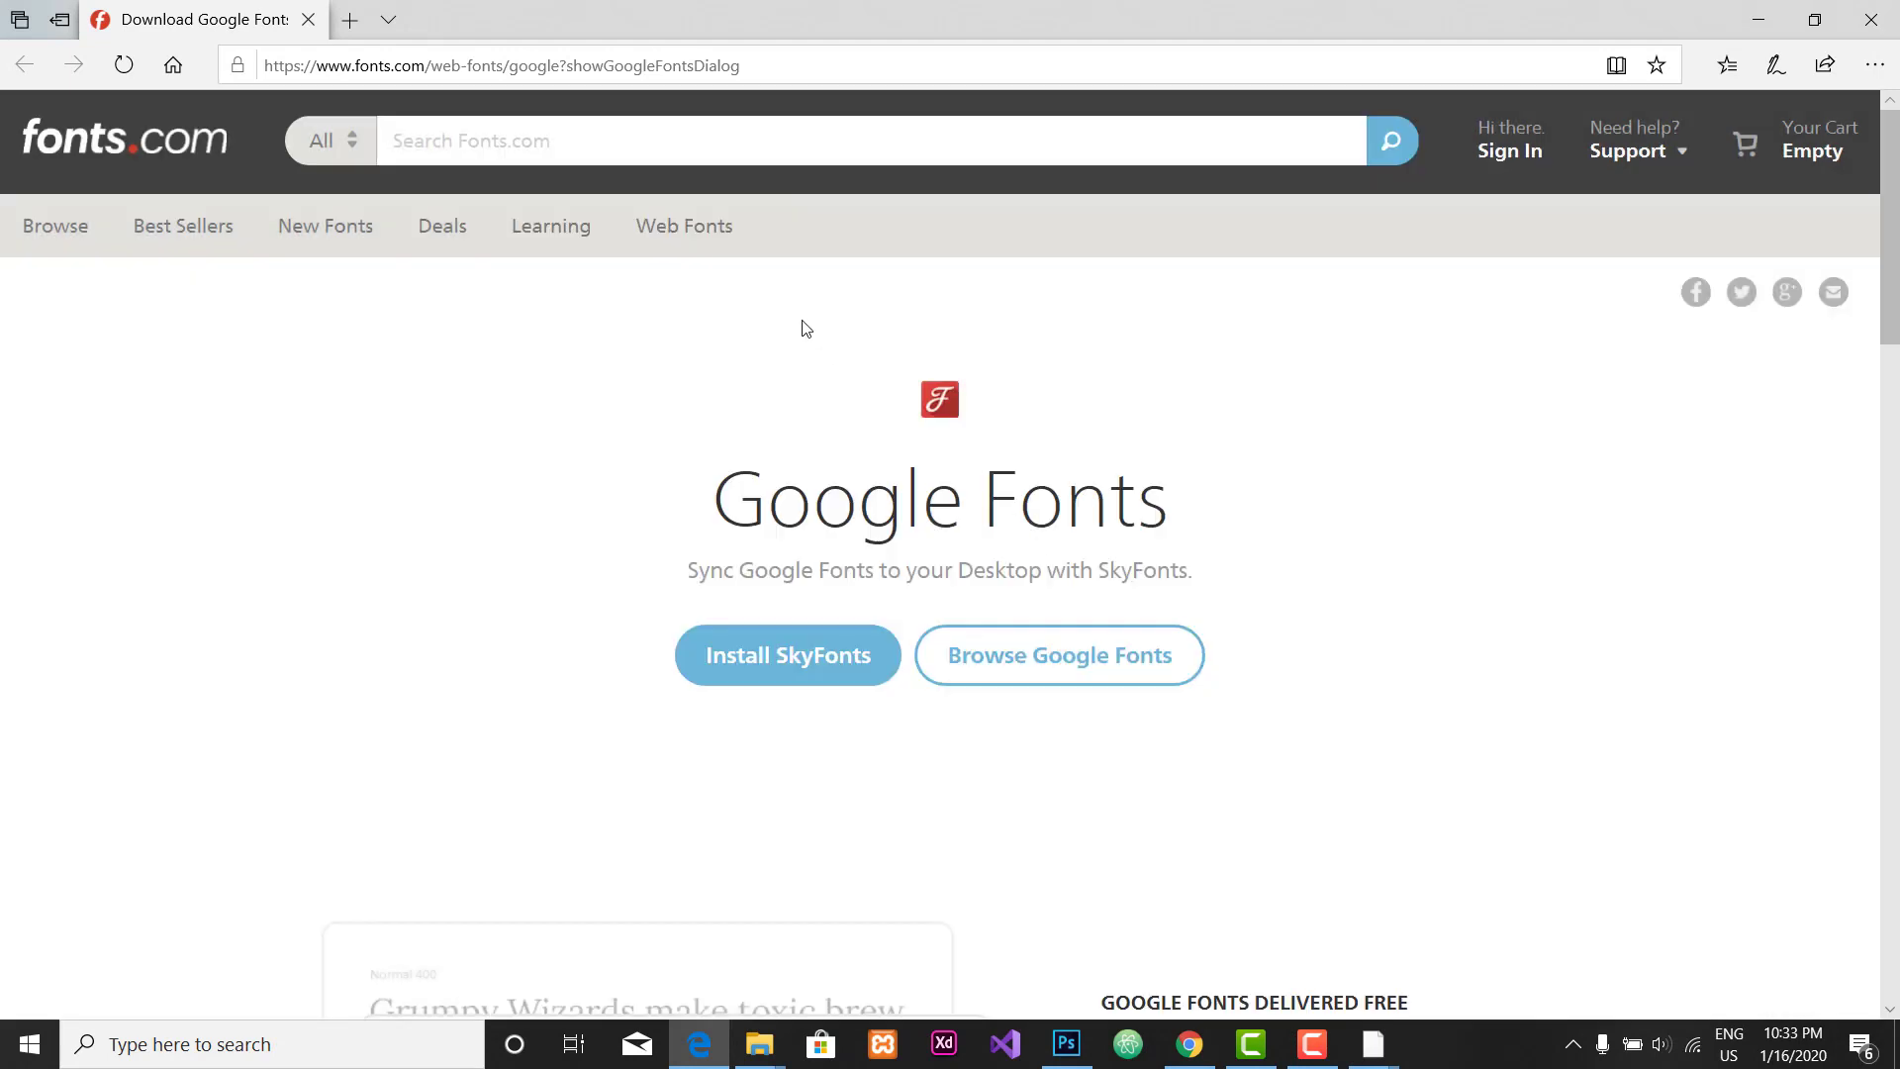
Step: View the SkyFonts download offer on fonts.com, close it and return to the SkyFonts settings window
left_click(792, 657)
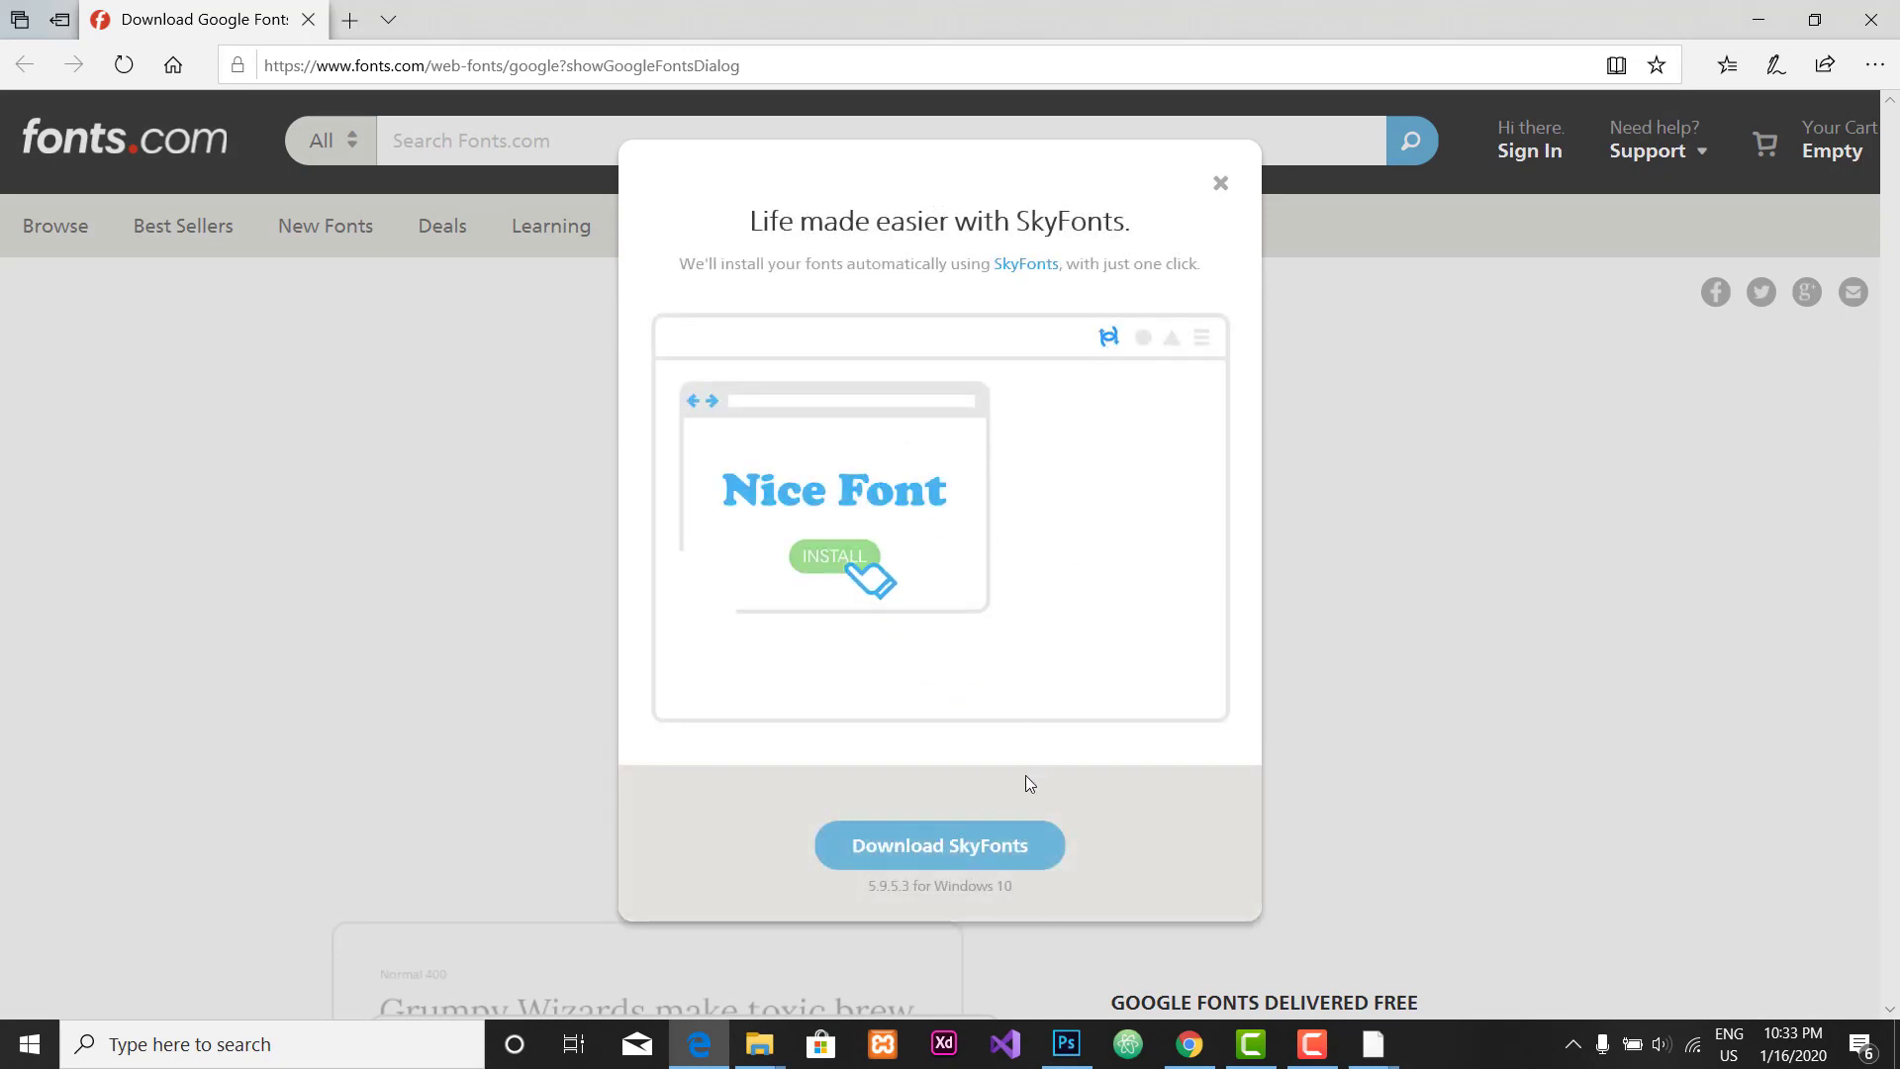
left_click(1220, 185)
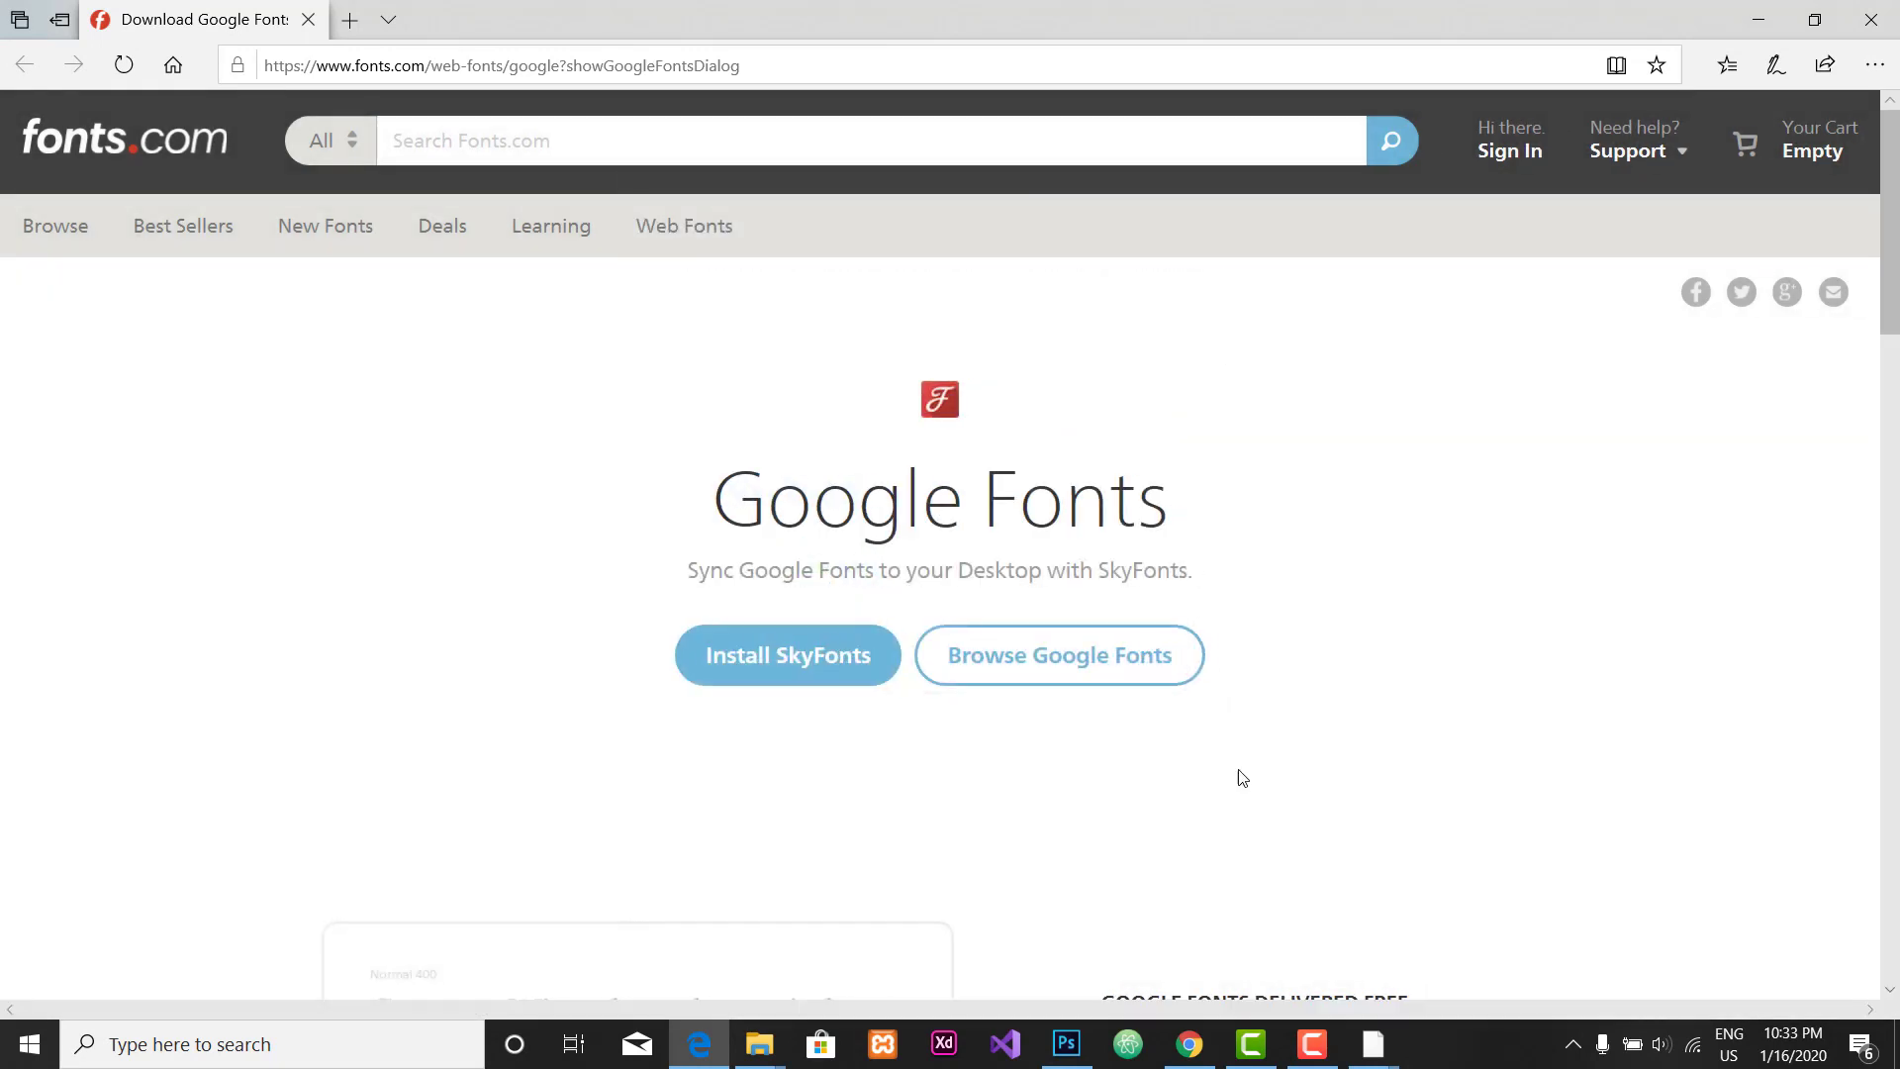
left_click(1374, 1045)
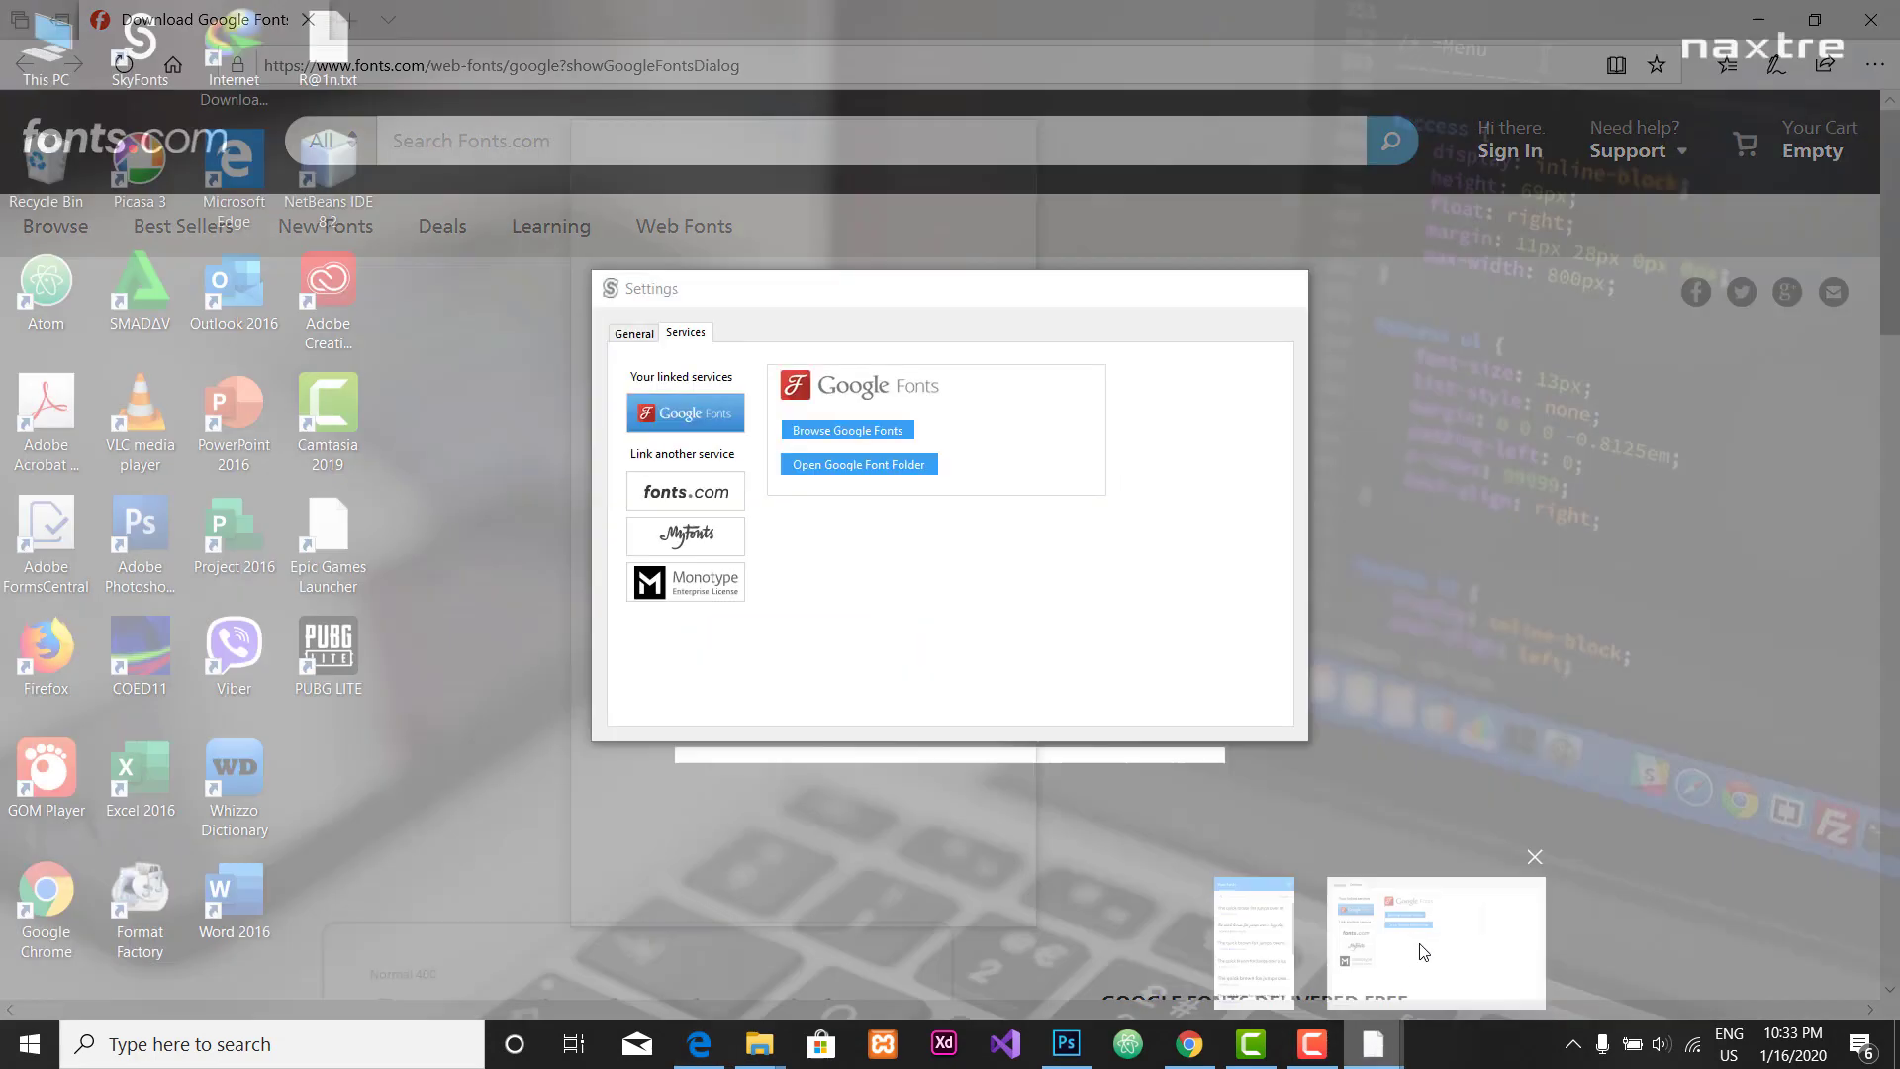
left_click(1391, 940)
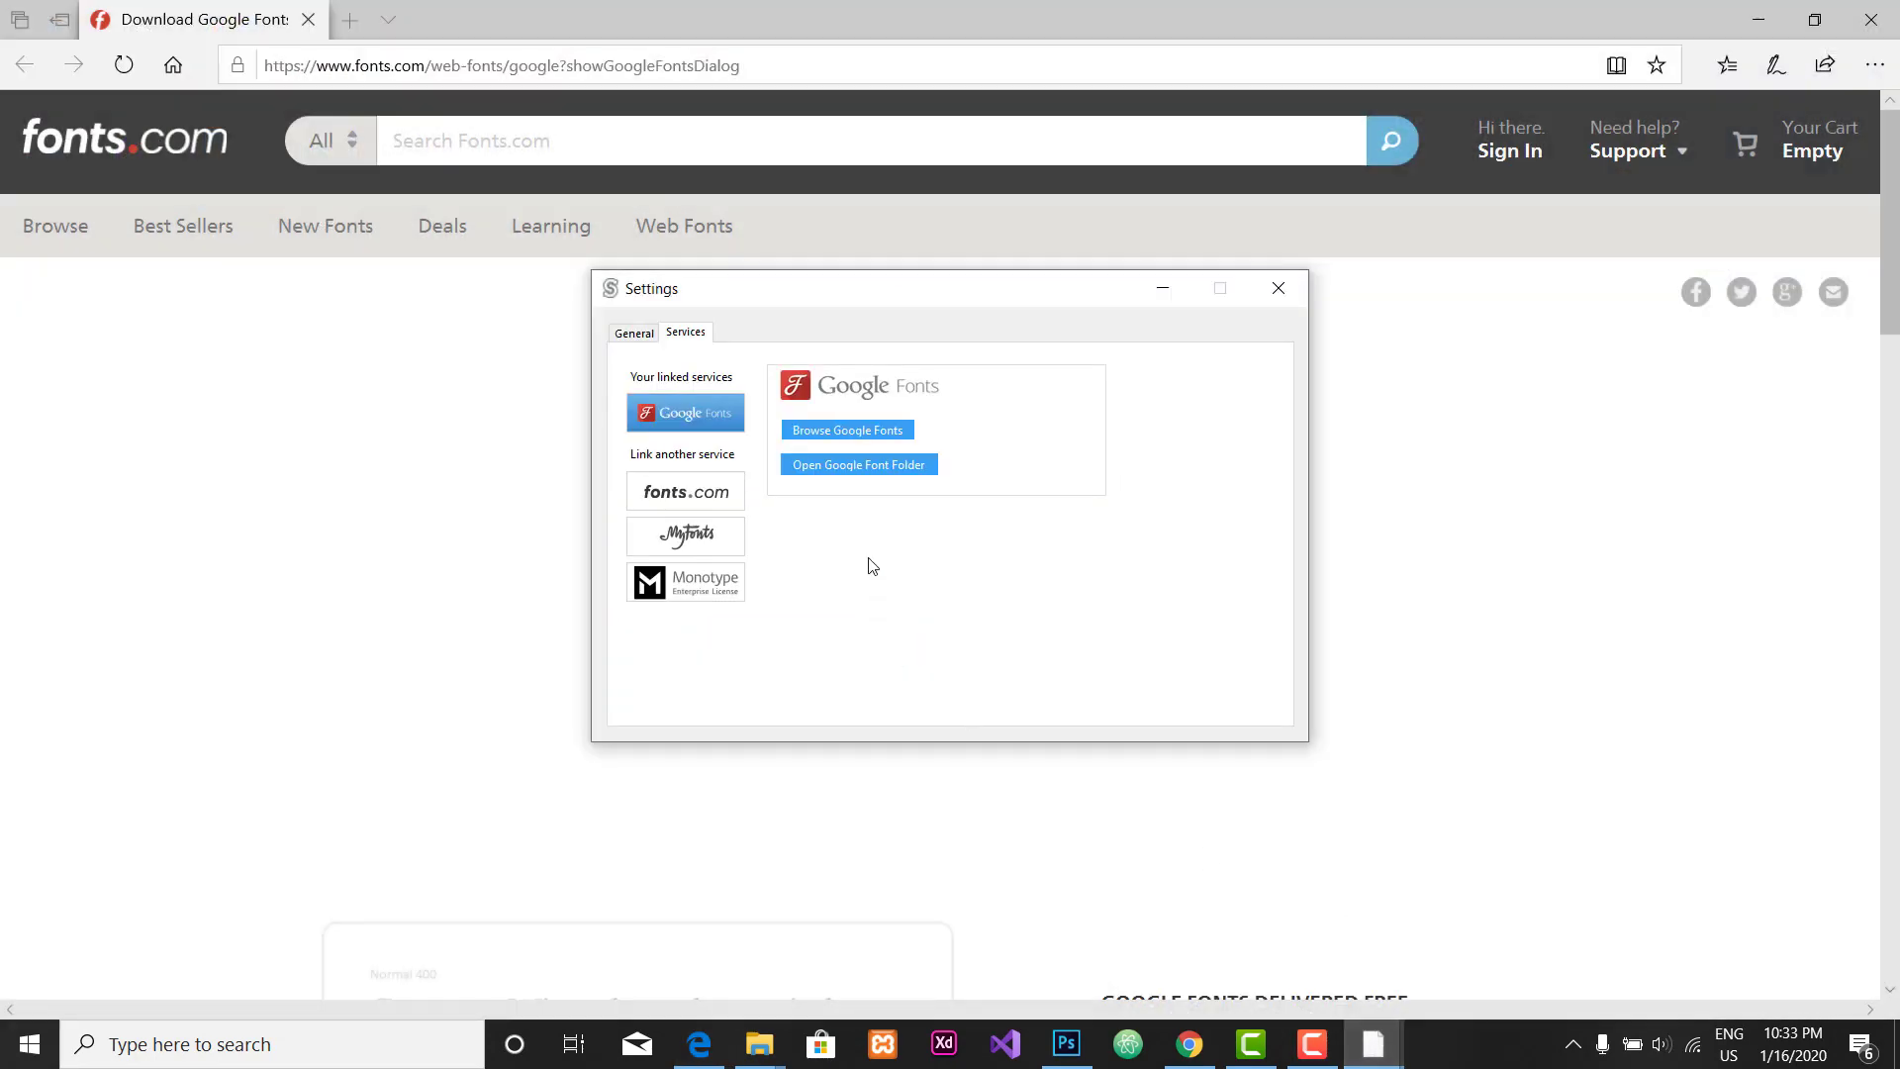
Step: Switch to Chrome, search for "google fonts" in a new tab and open the Google Fonts website
left_click(1193, 1047)
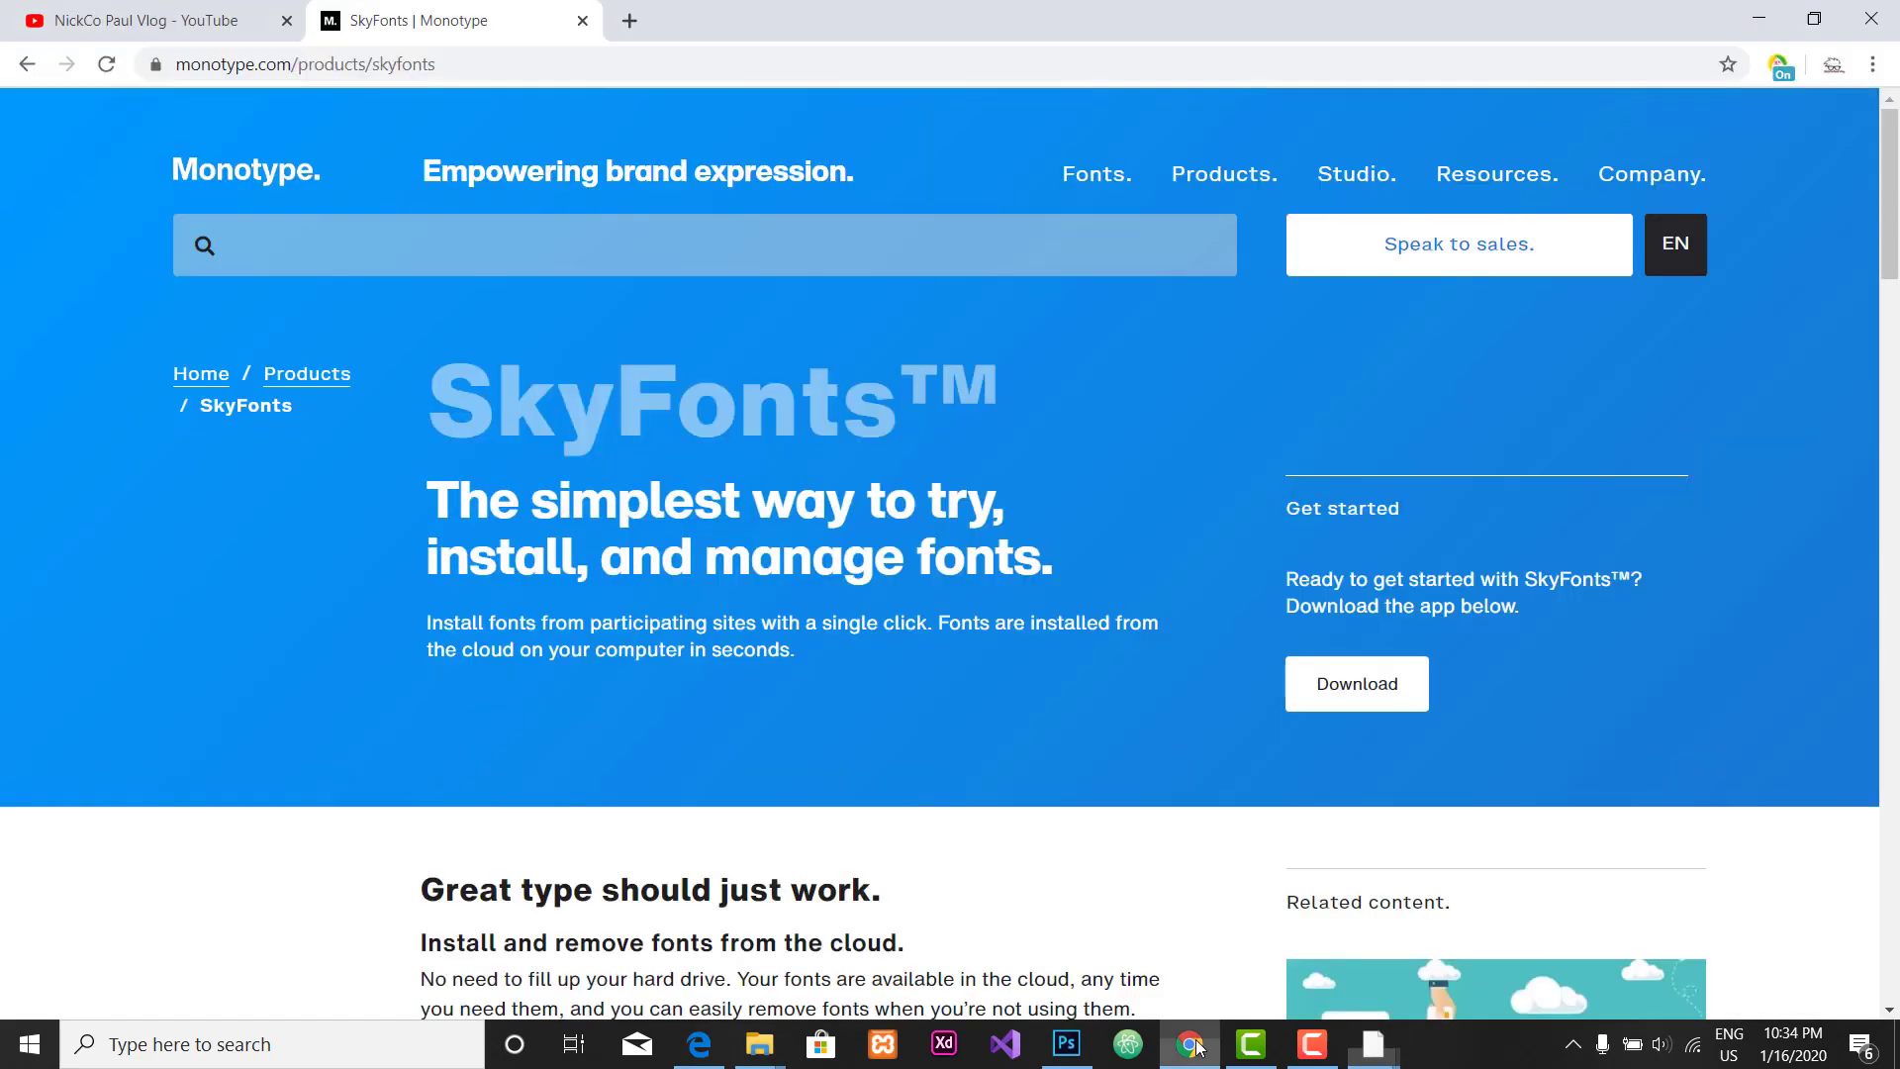
left_click(630, 21)
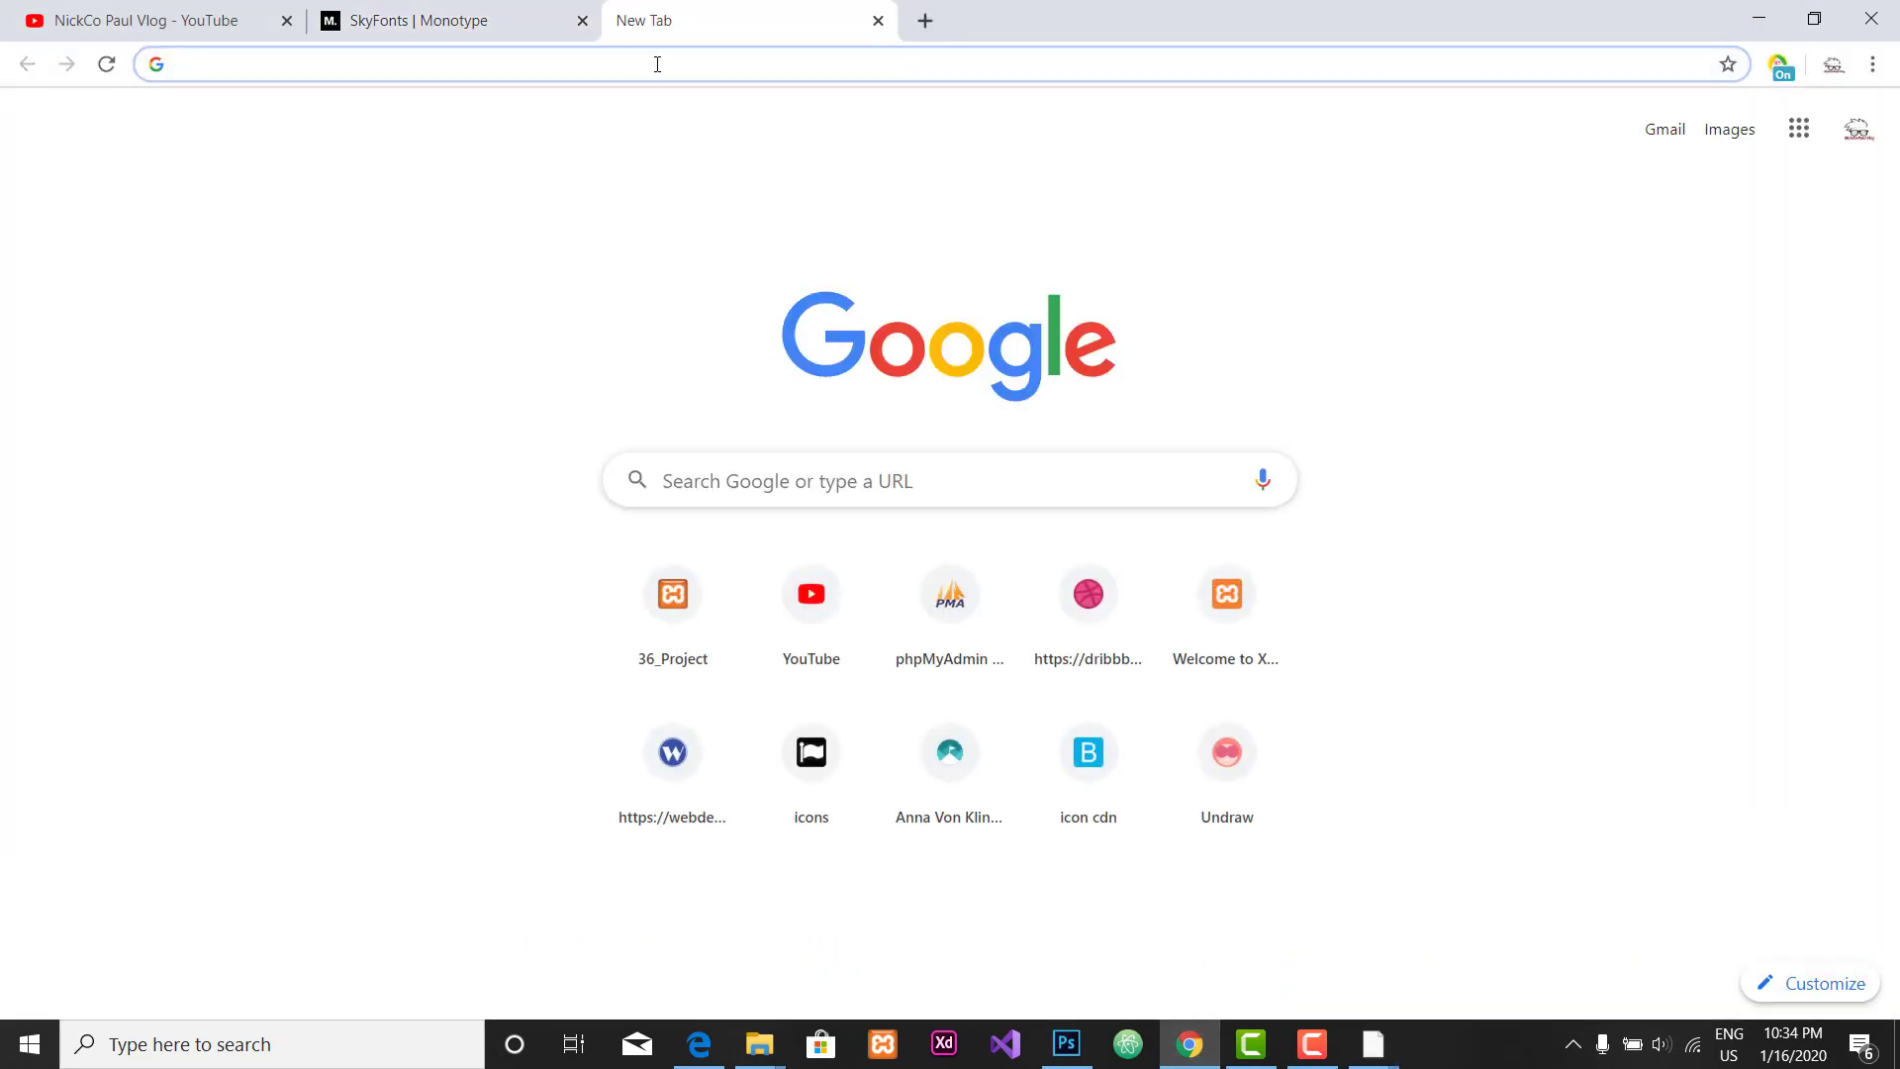
type("go")
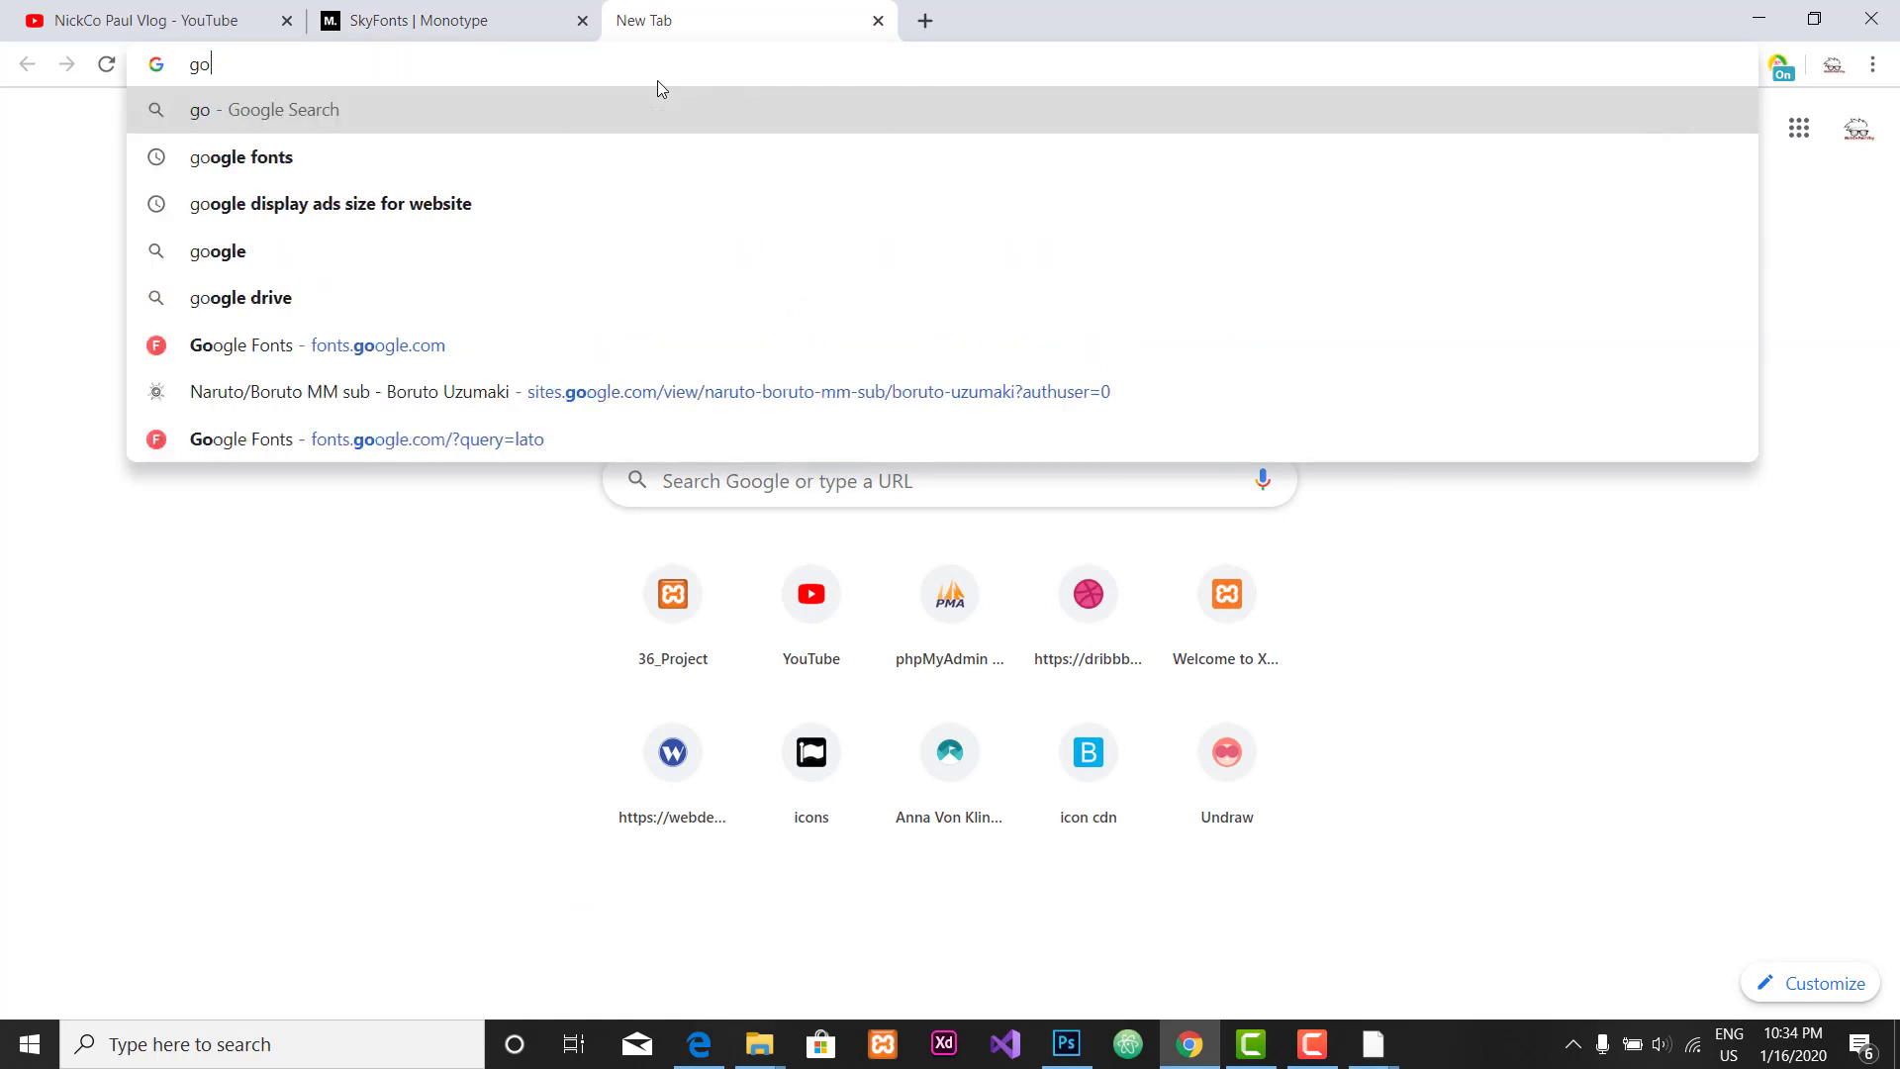
type("ogle fonts")
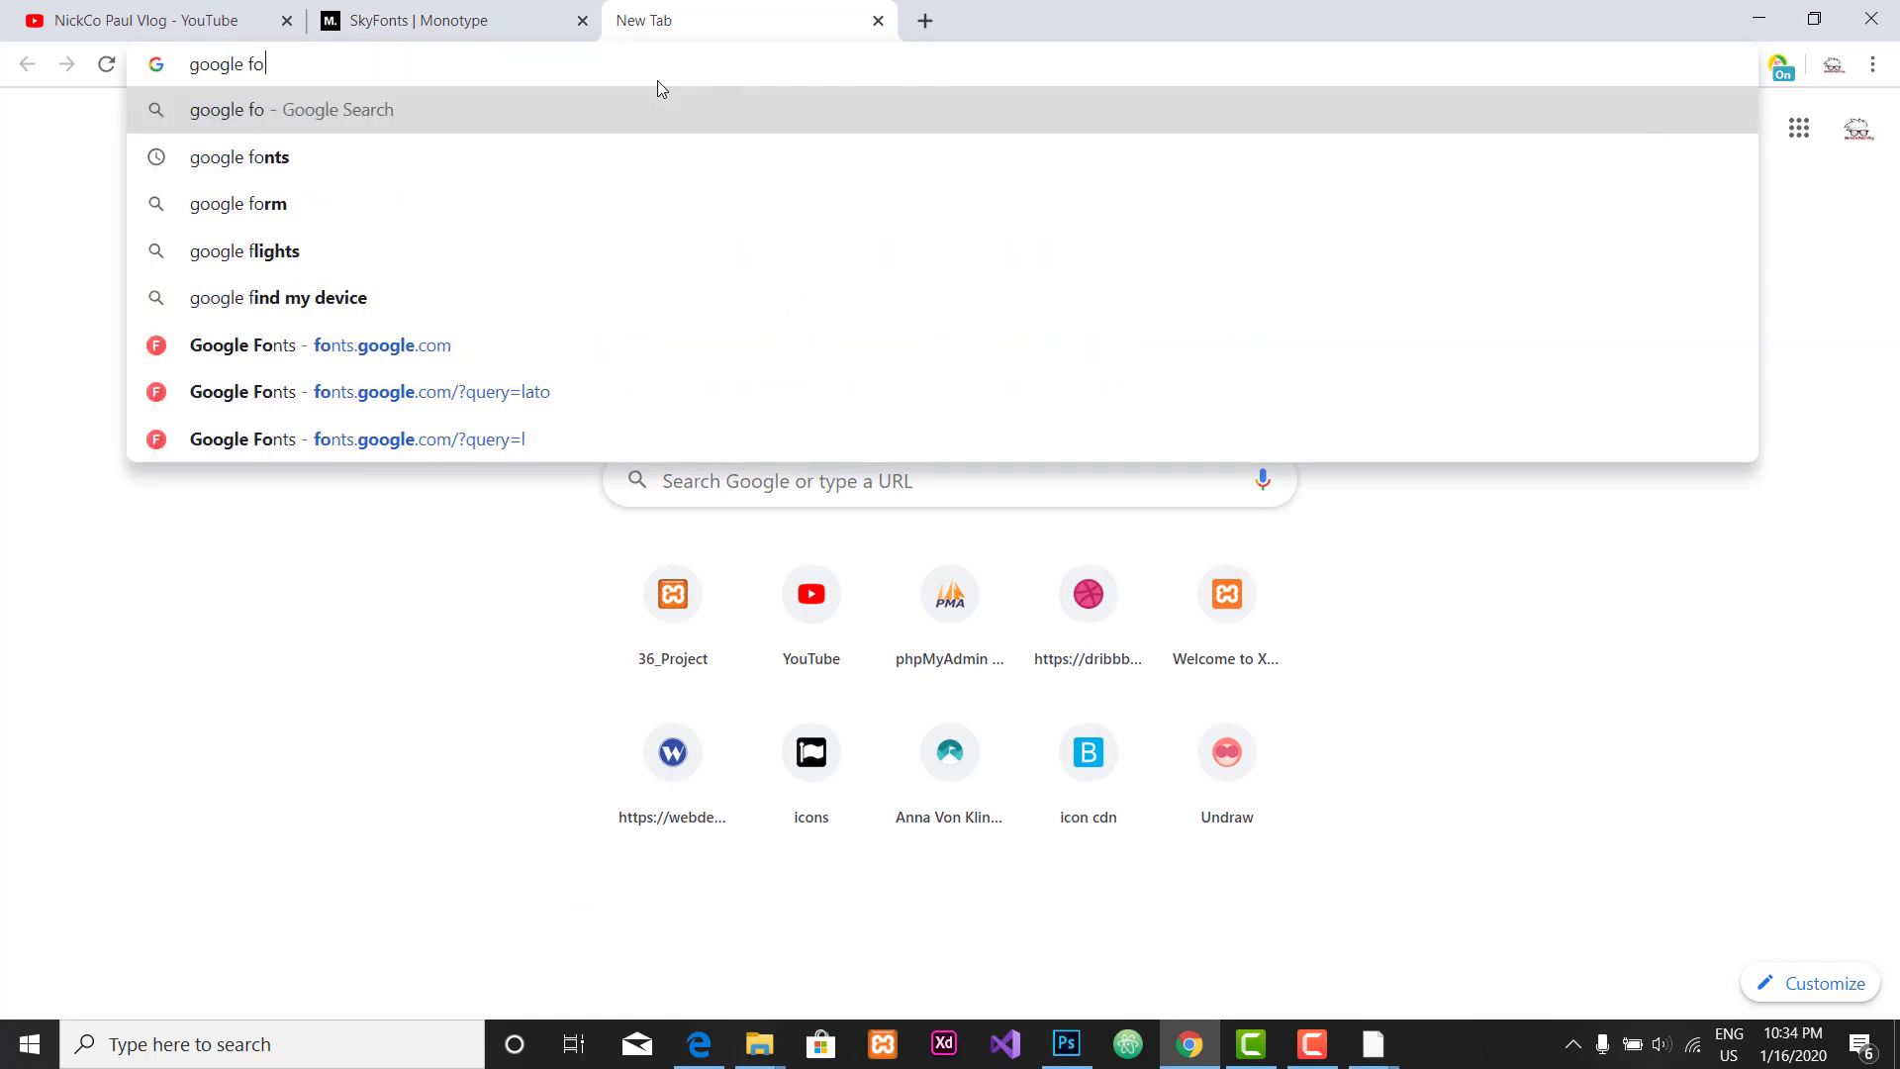
key("Return")
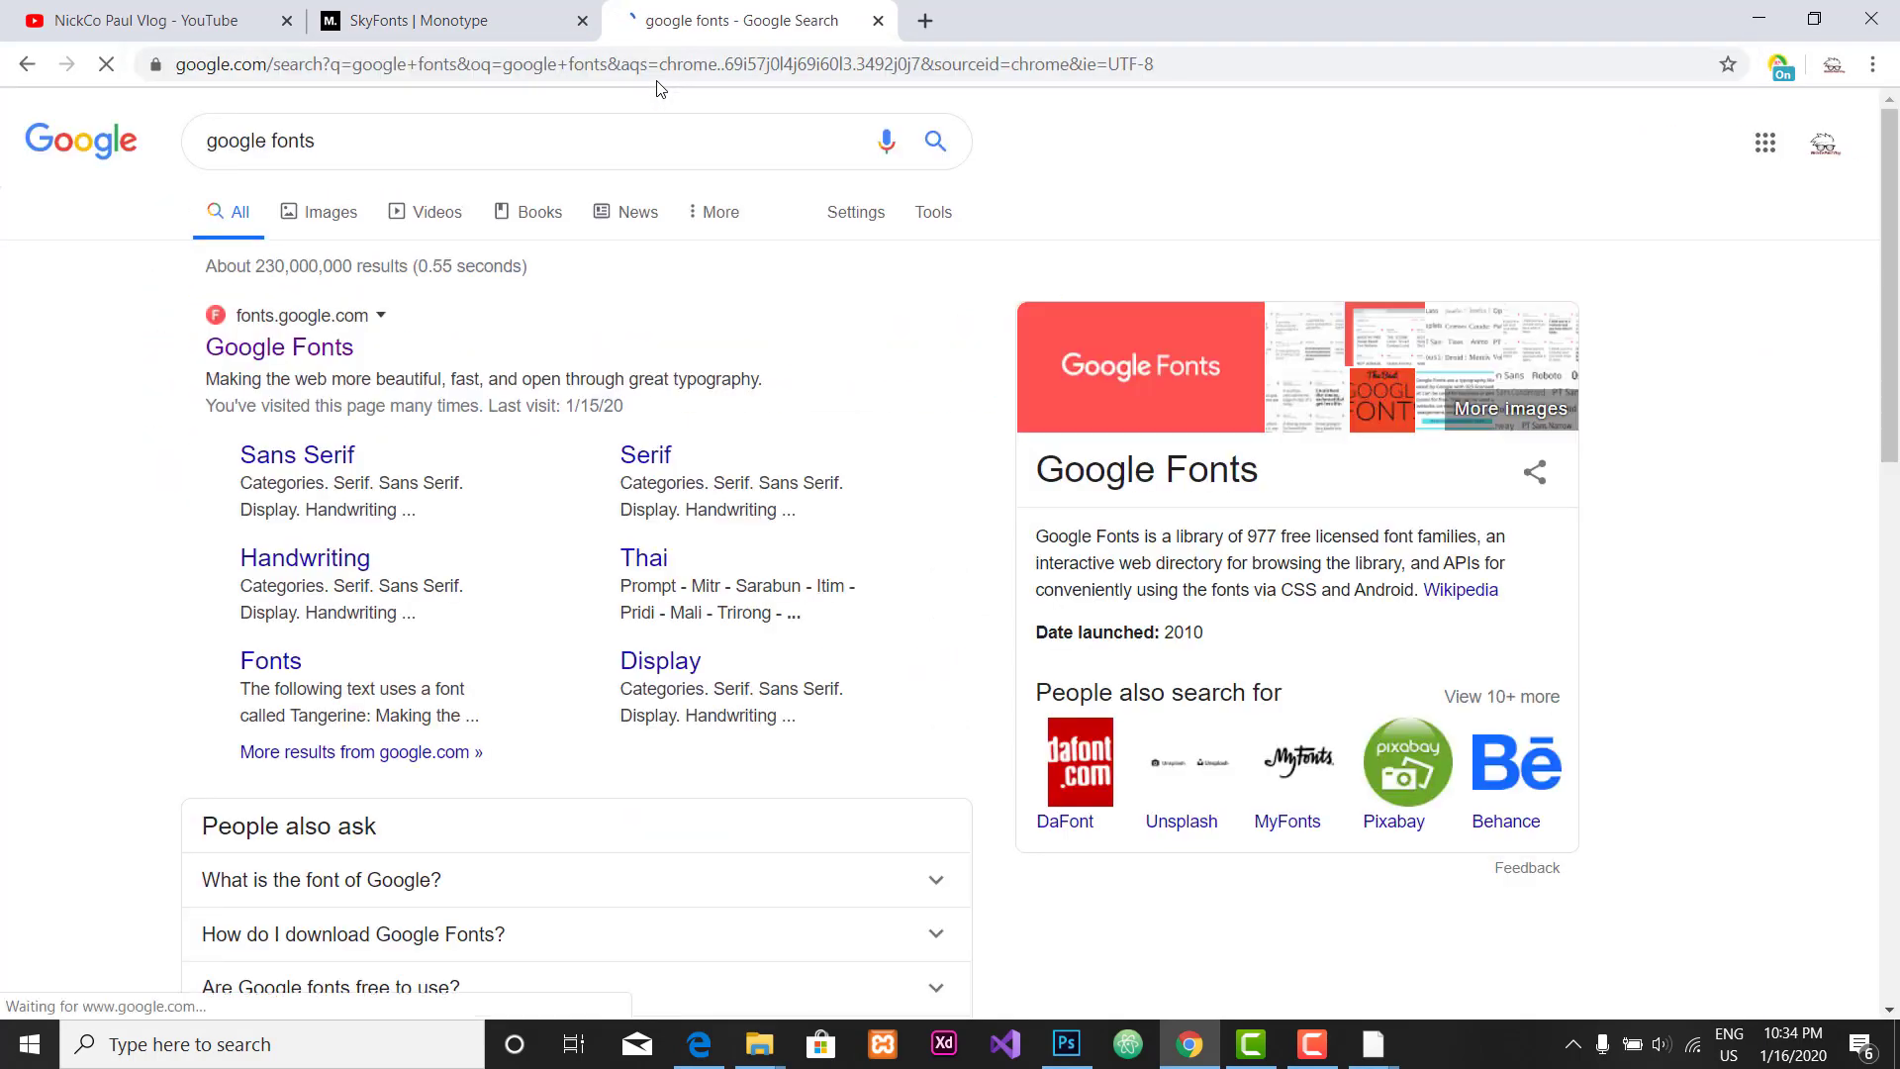
left_click(323, 354)
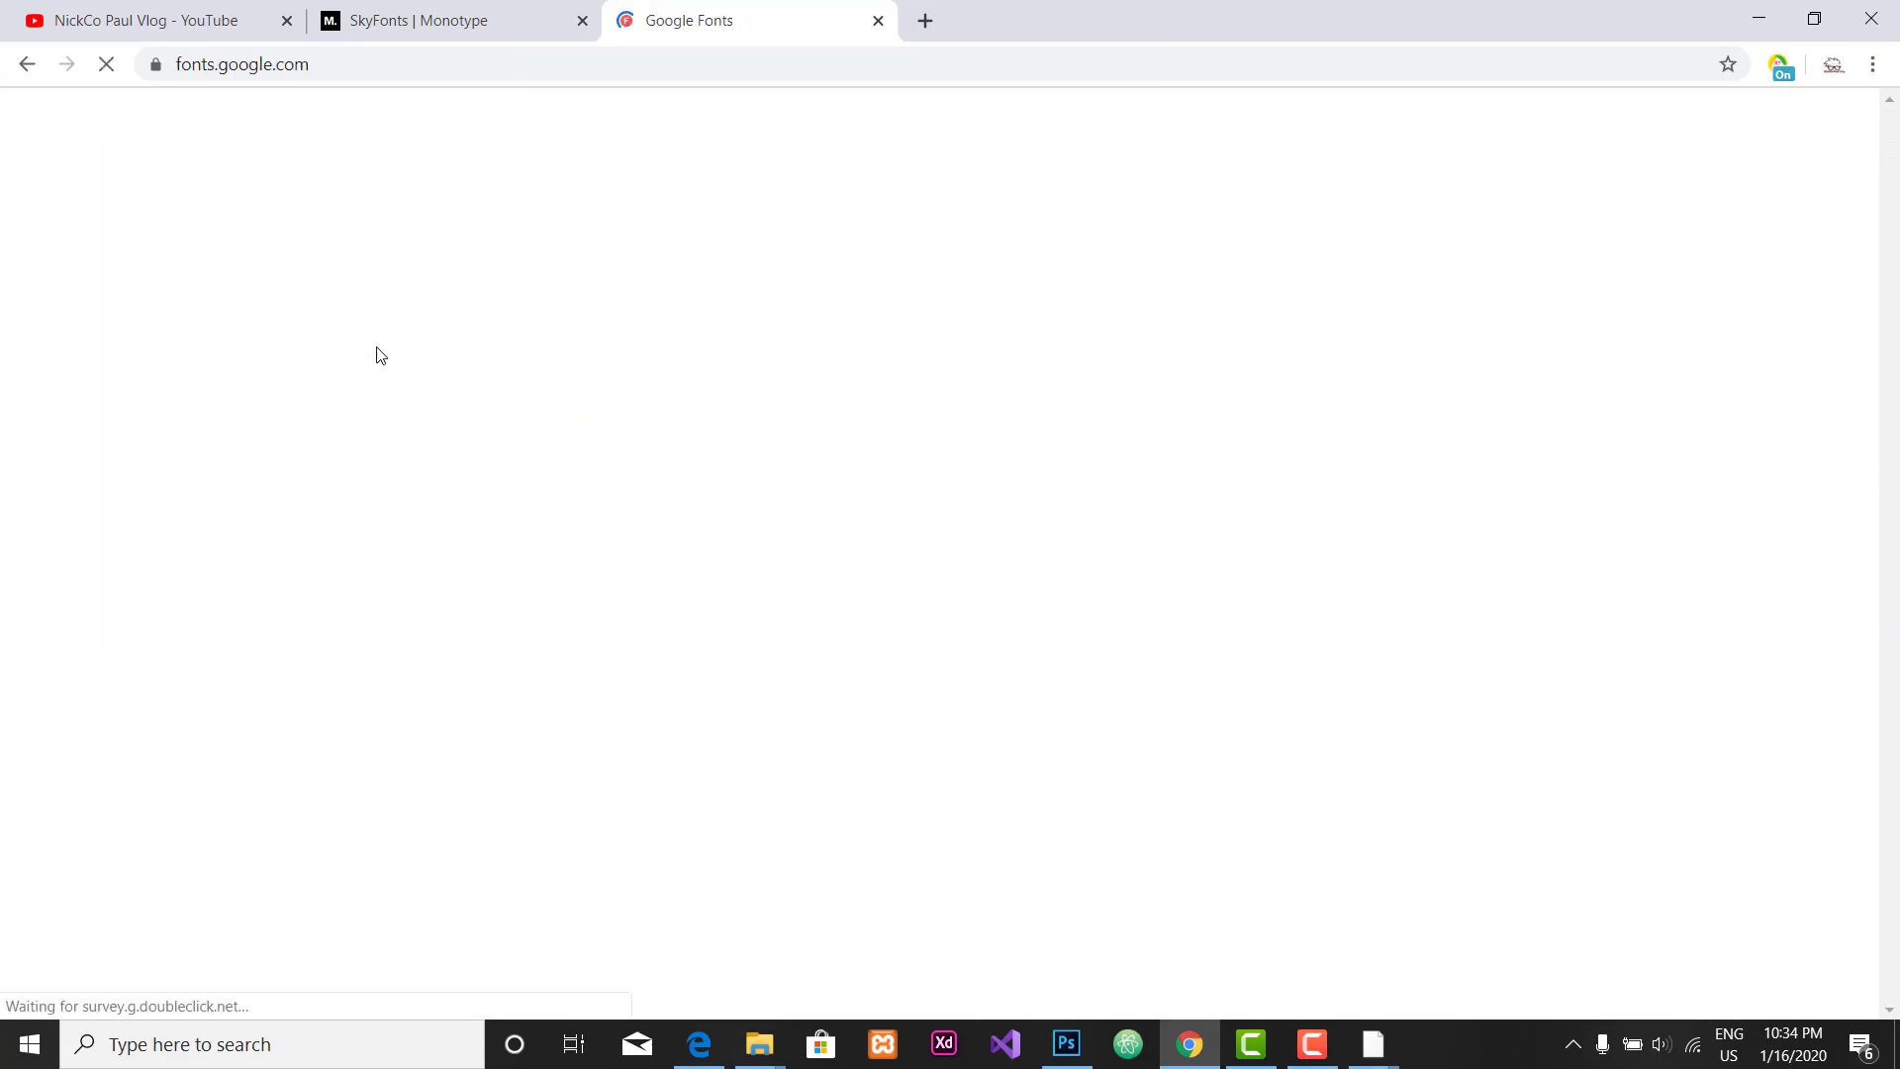
Step: Look through the font previews on the Google Fonts page for a family to install
scroll(1188, 666, "down", 15)
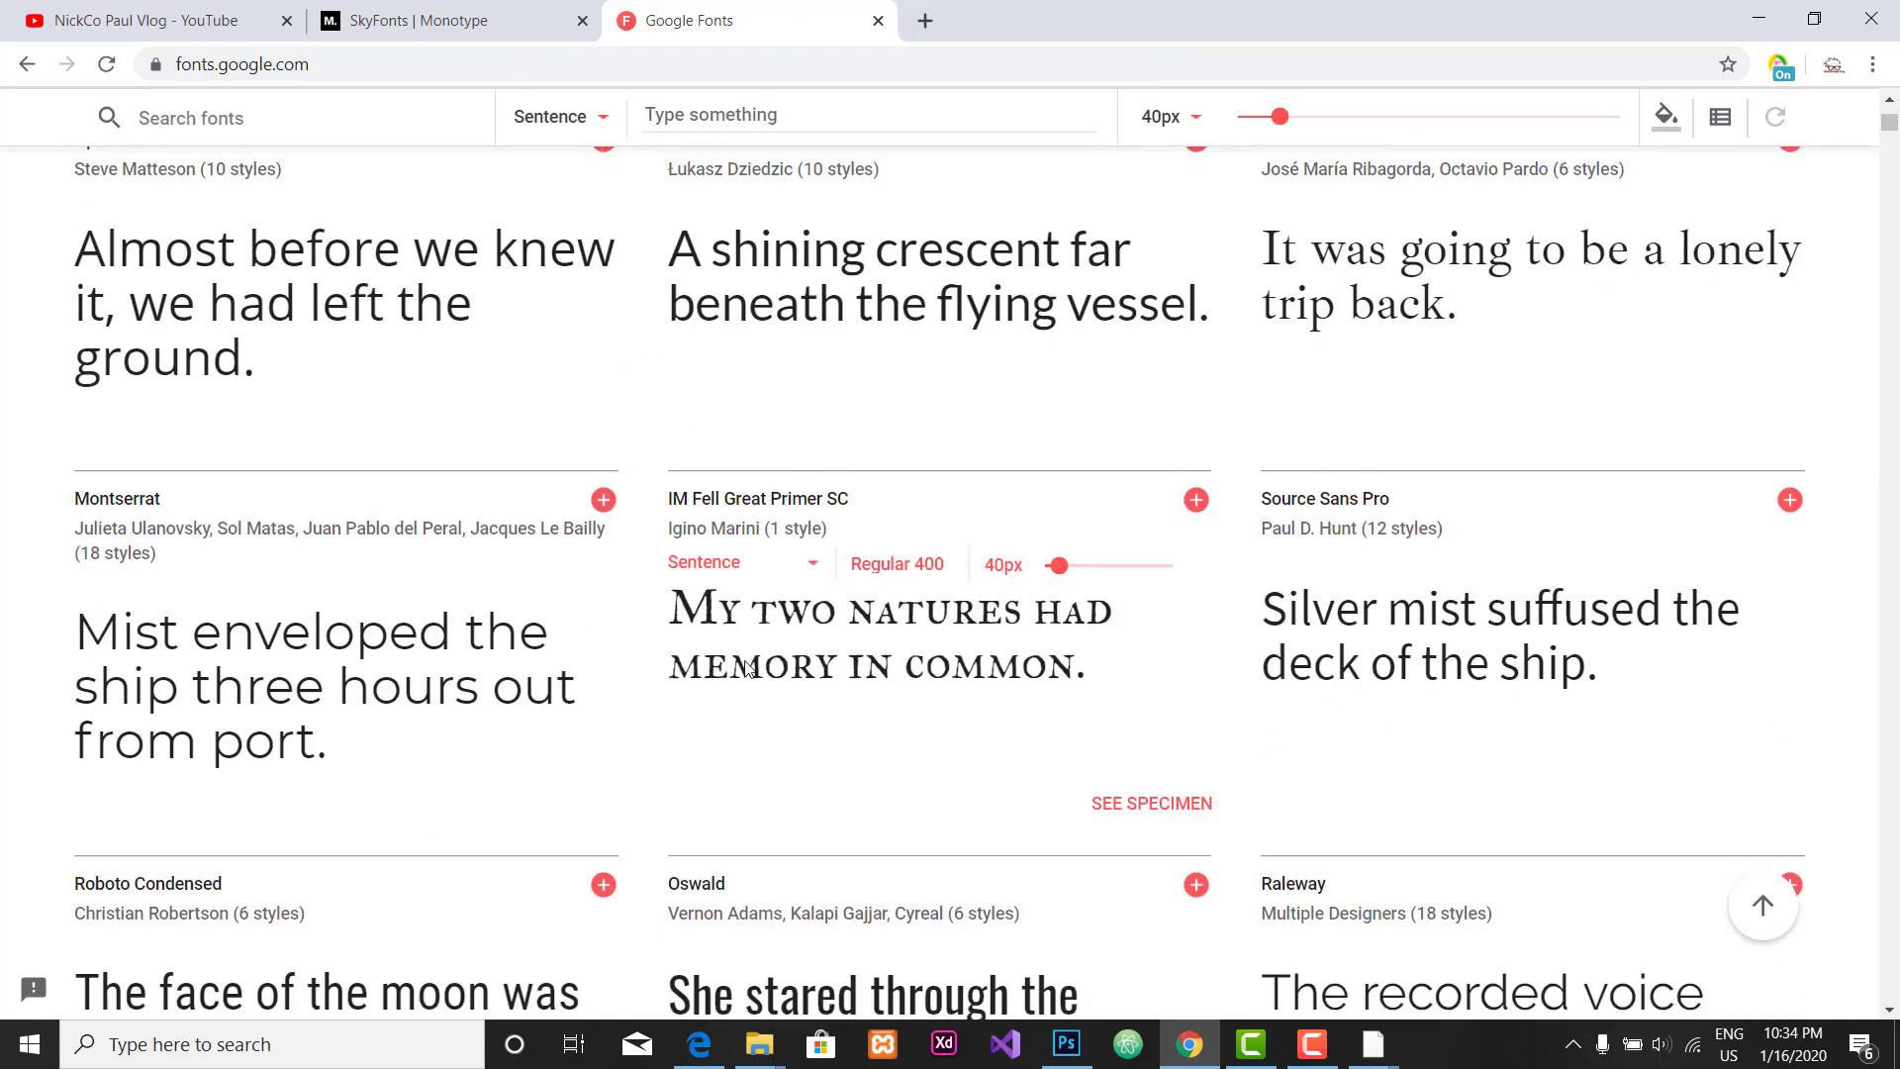
scroll(1162, 659, "down", 20)
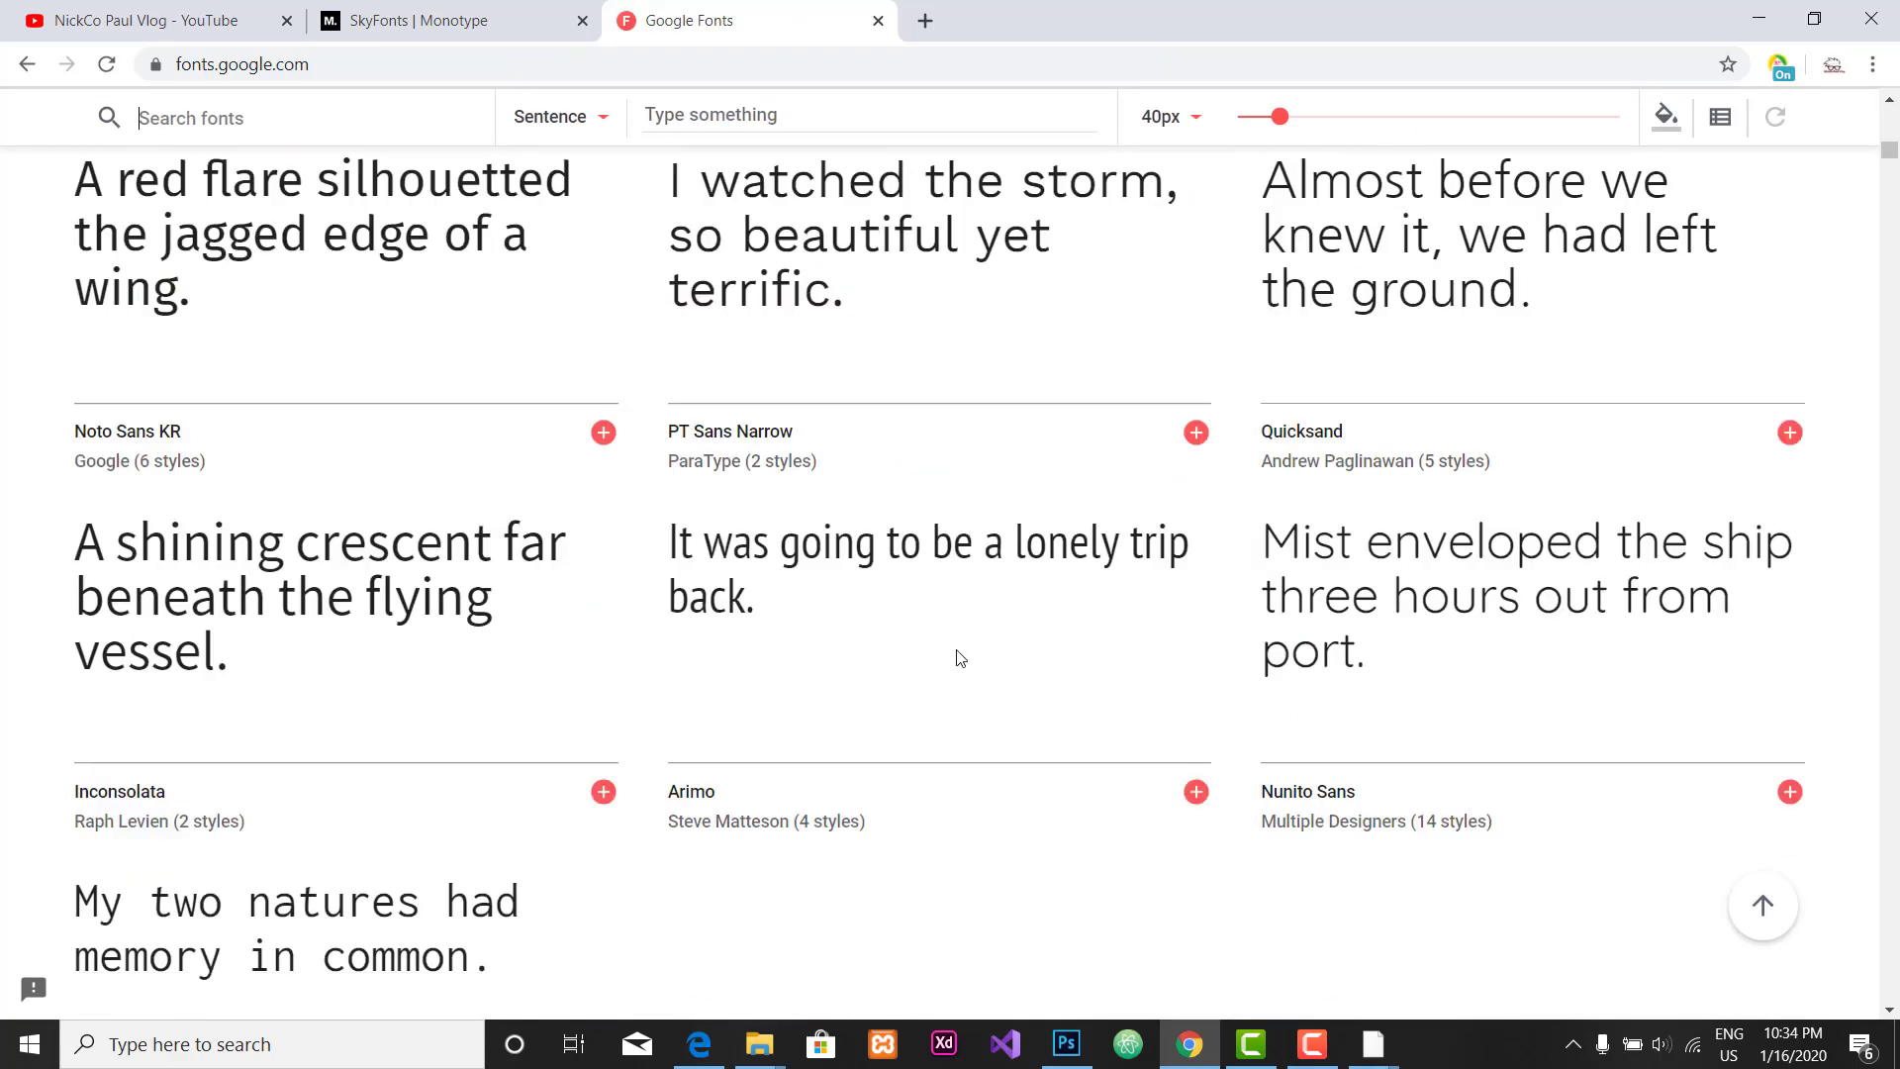
scroll(547, 704, "down", 8)
scroll(479, 699, "up", 11)
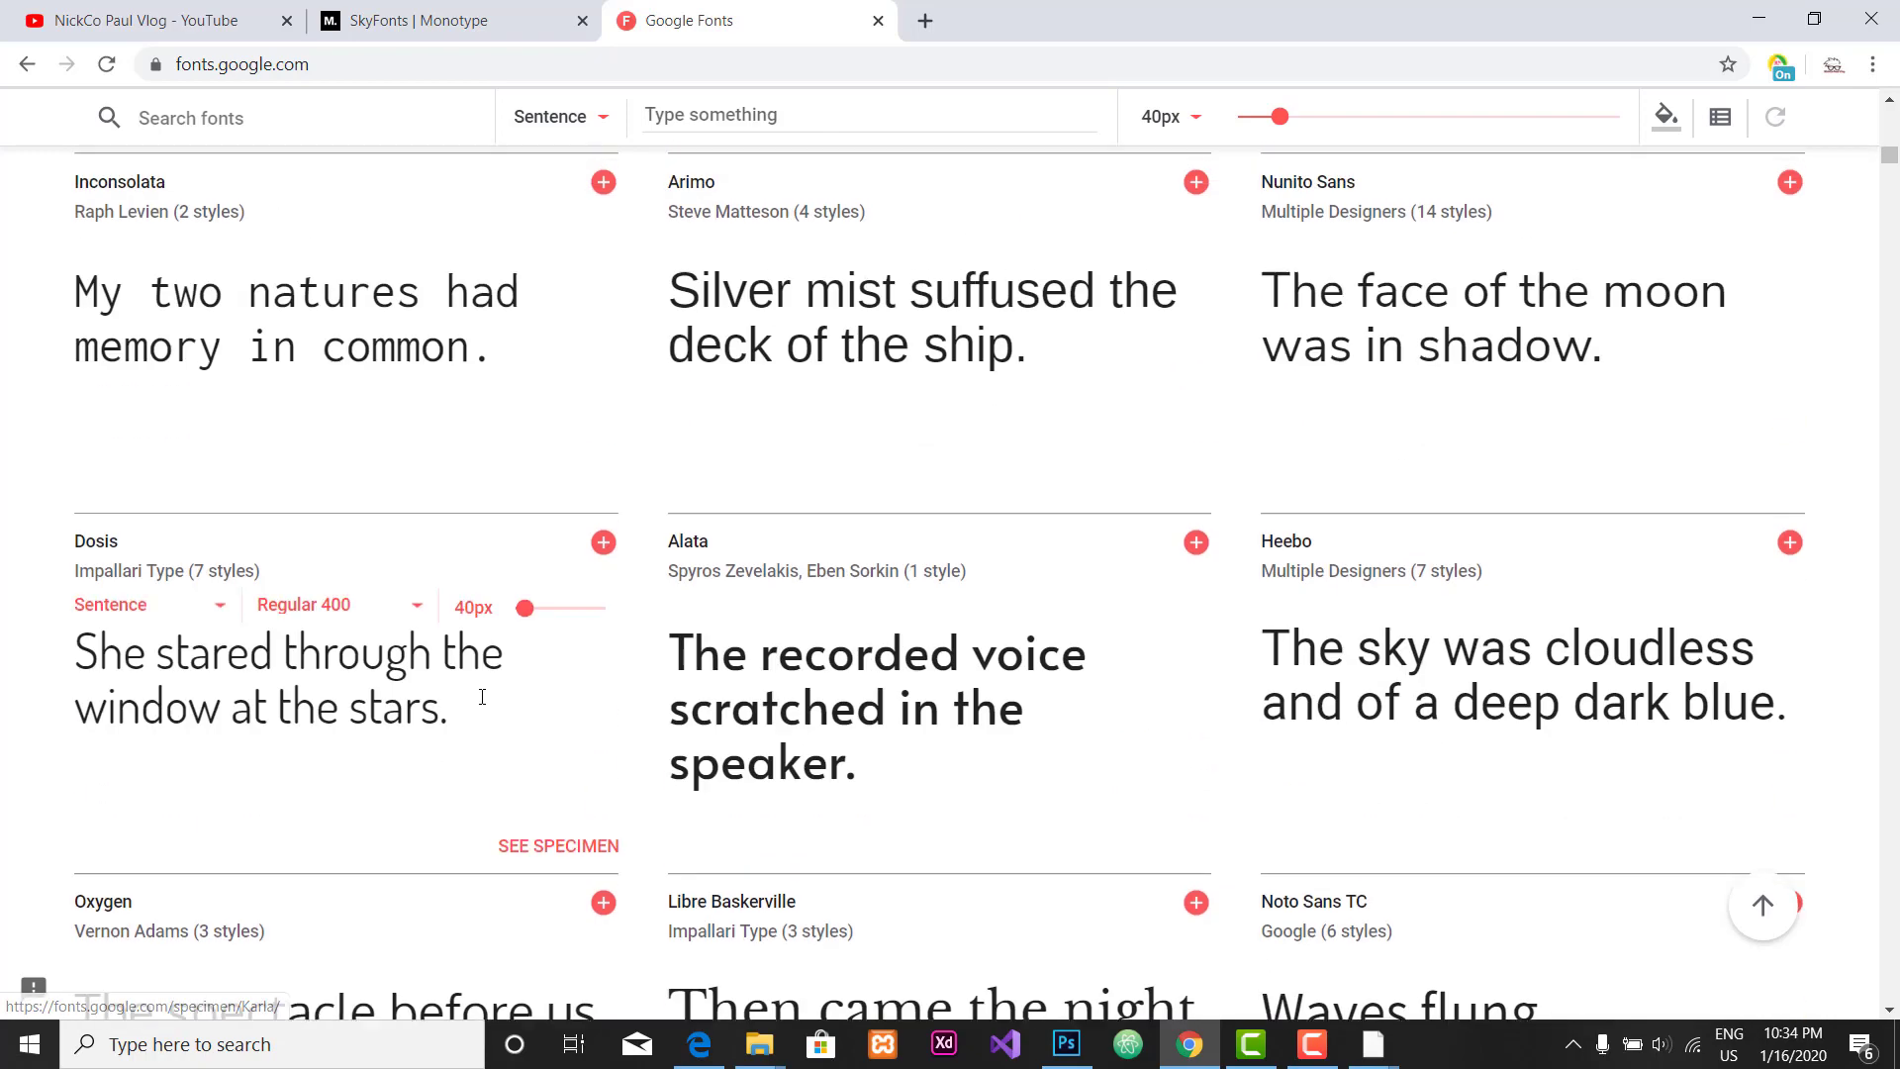
scroll(531, 636, "up", 6)
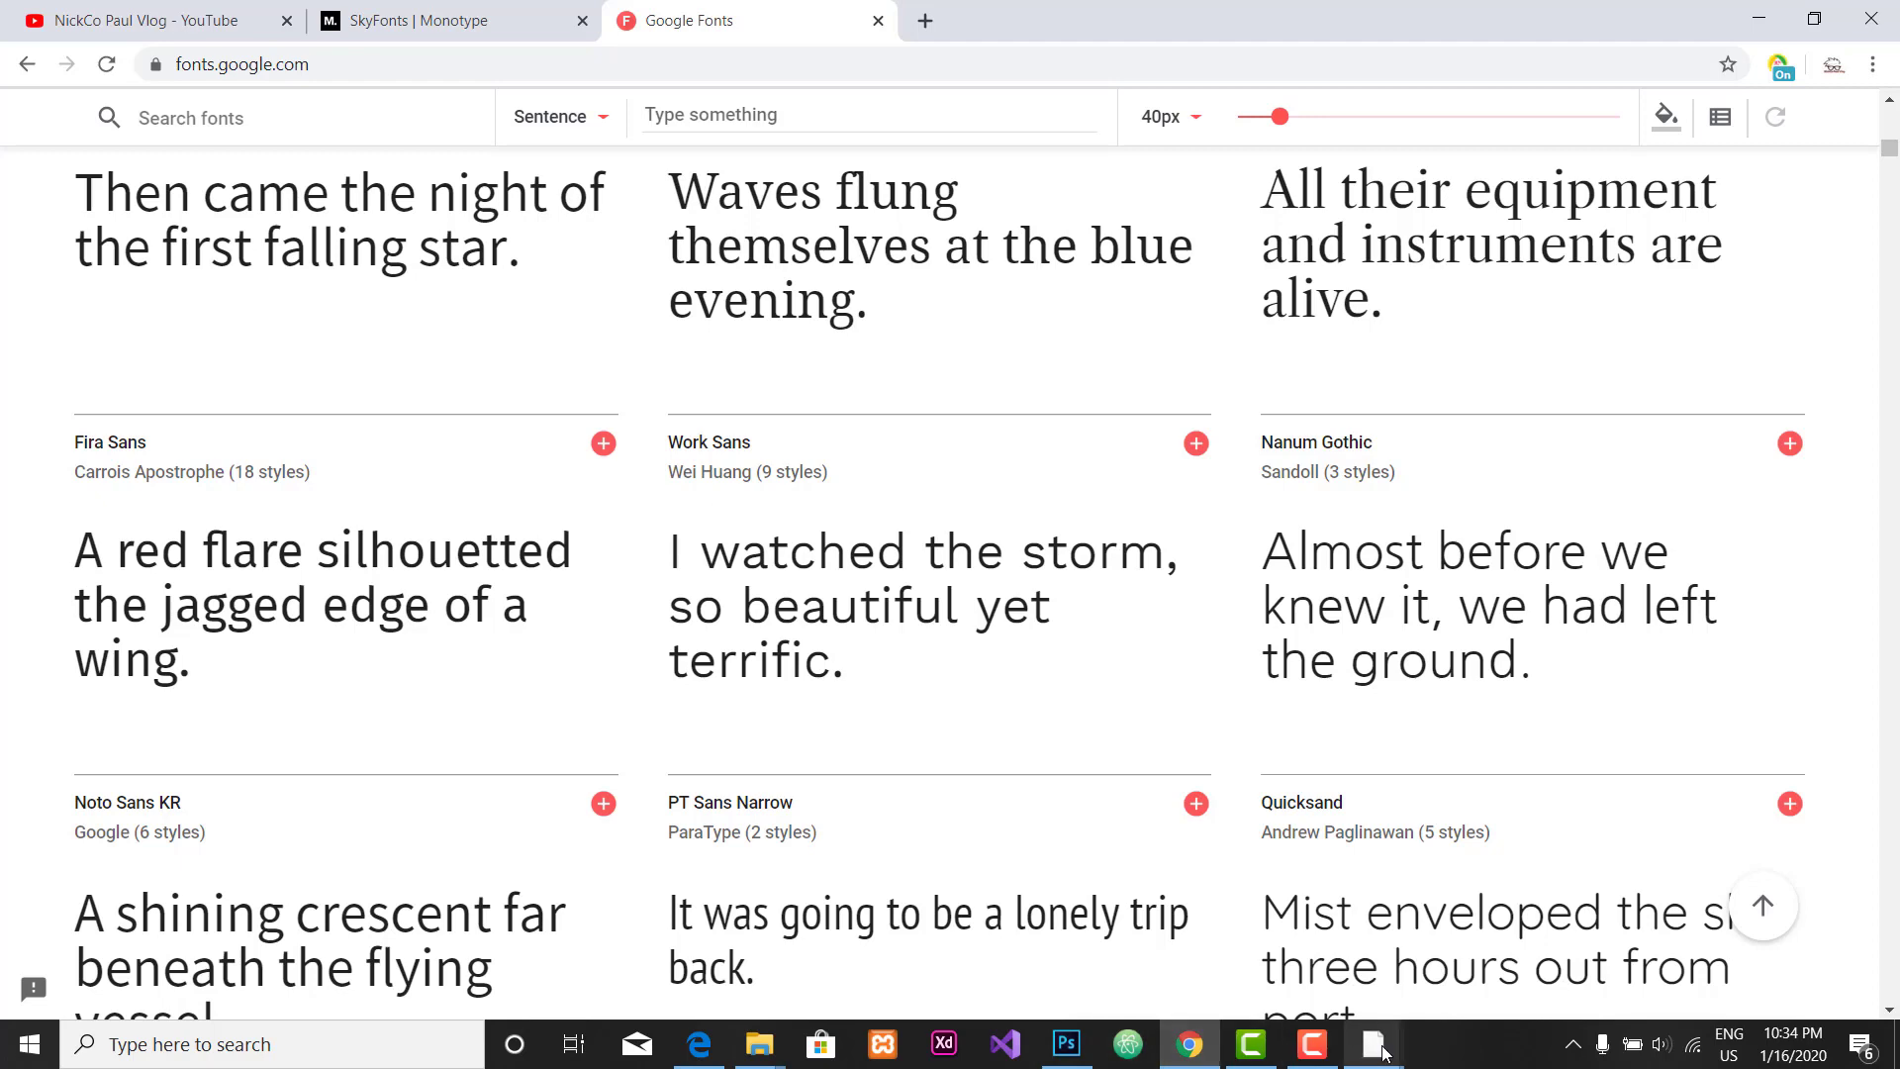
Step: Return to the SkyFonts settings window and open the Google Fonts catalogue on fonts.com from it
mouse_move(1382, 1051)
left_click(1418, 928)
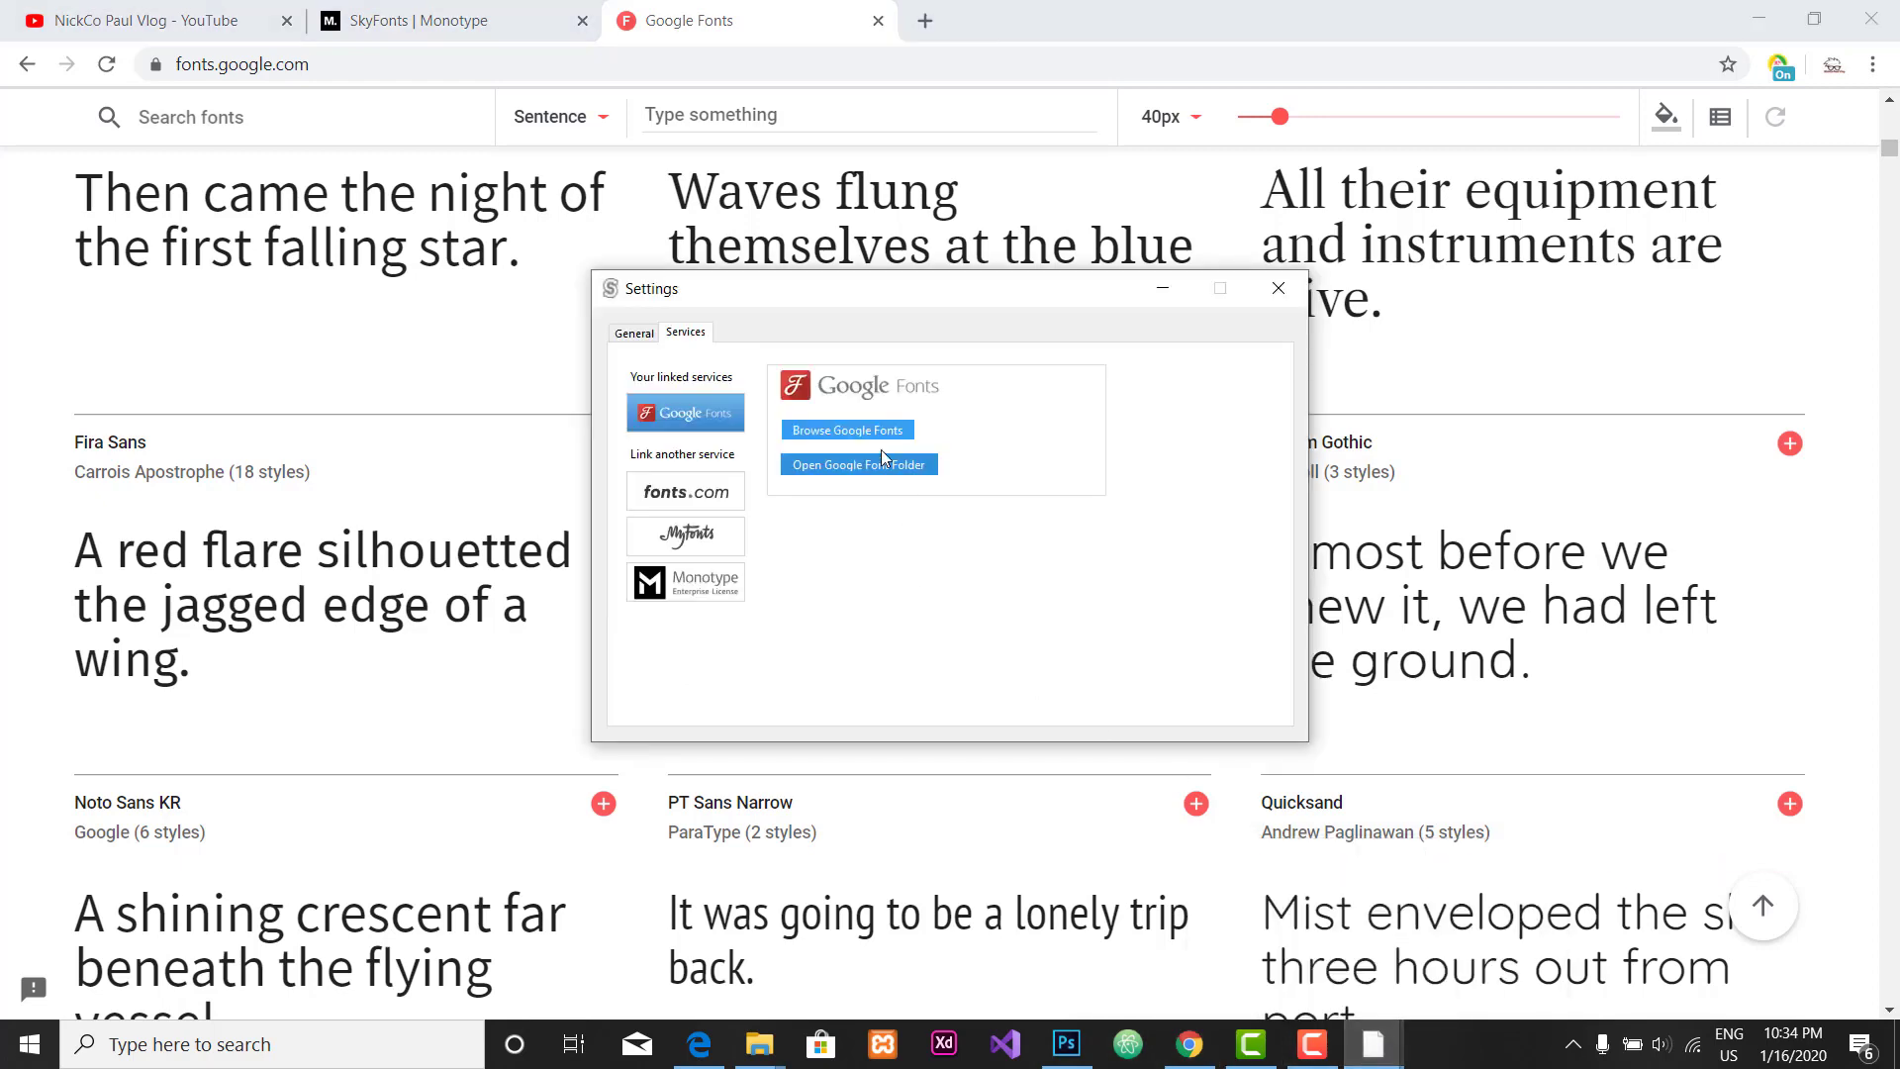
left_click(859, 432)
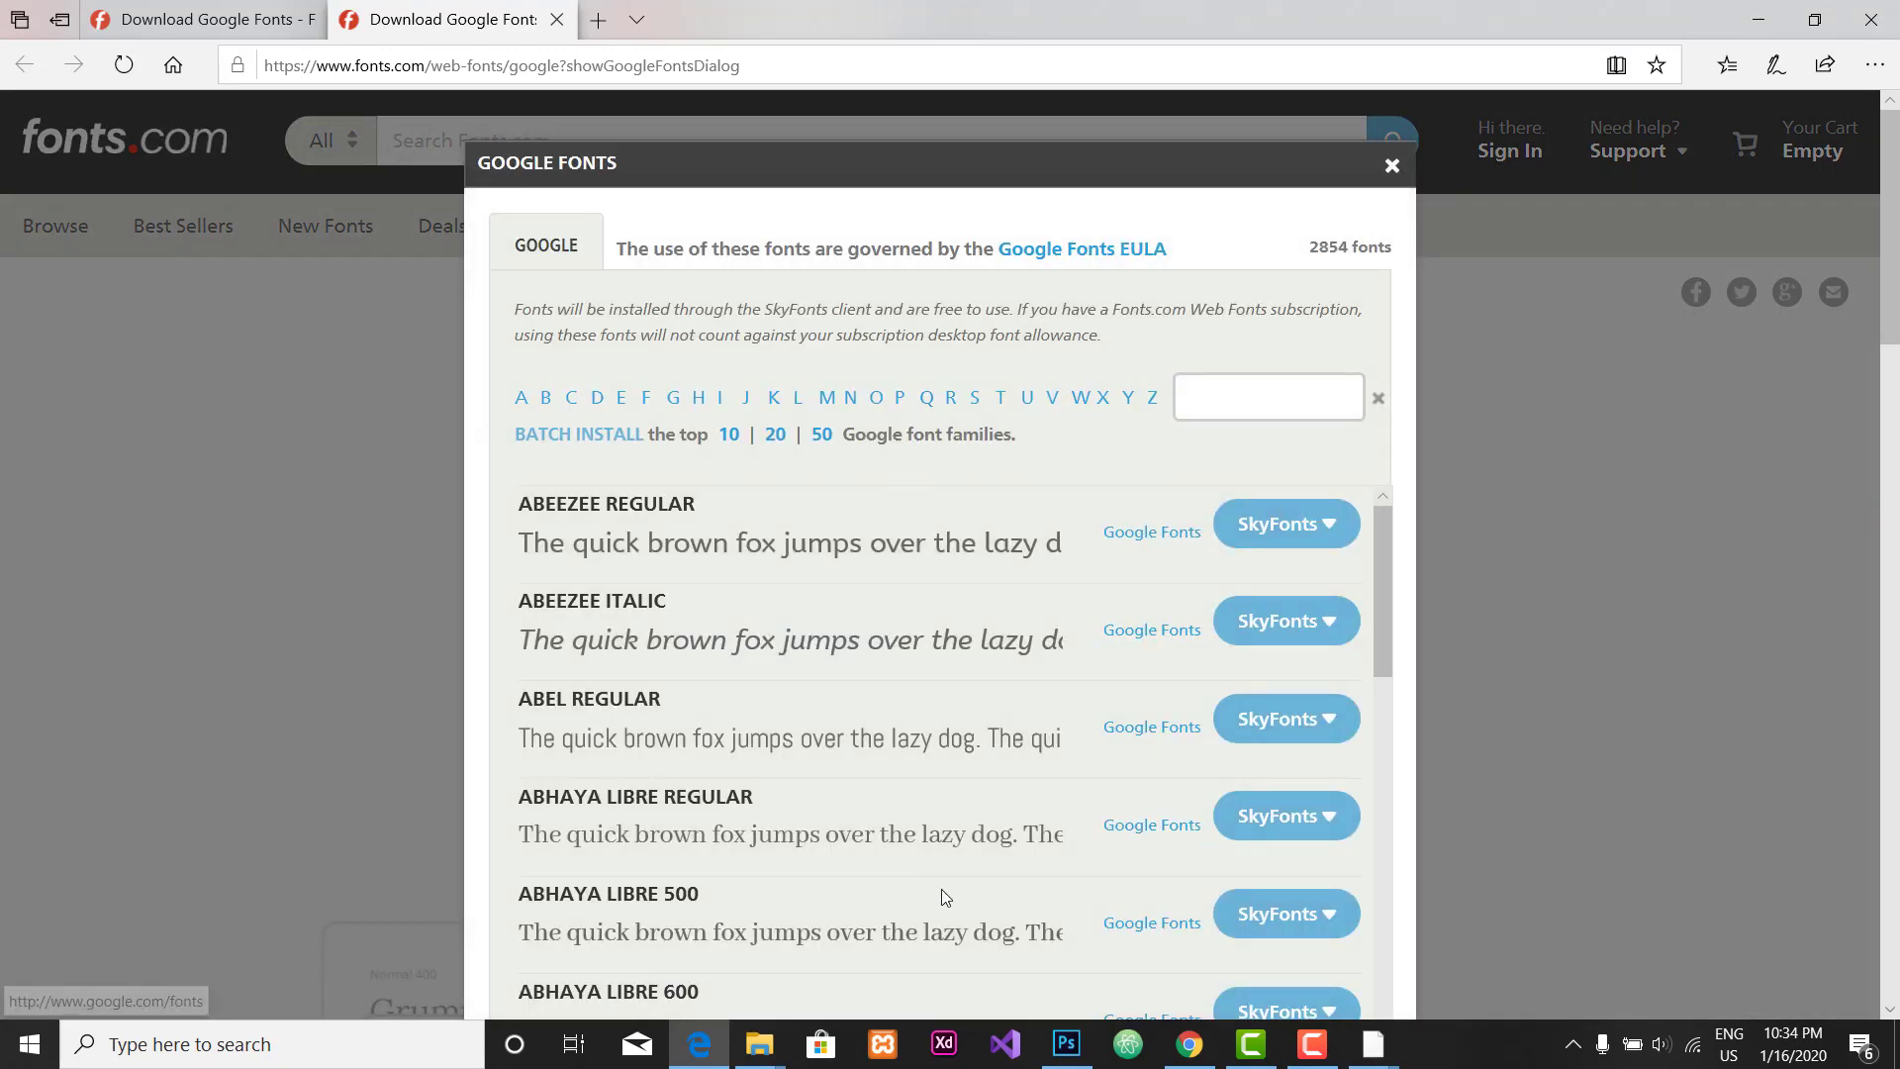
Step: Check the font name on the Google Fonts website and search the fonts.com catalogue for "Fira Sans"
left_click(1251, 402)
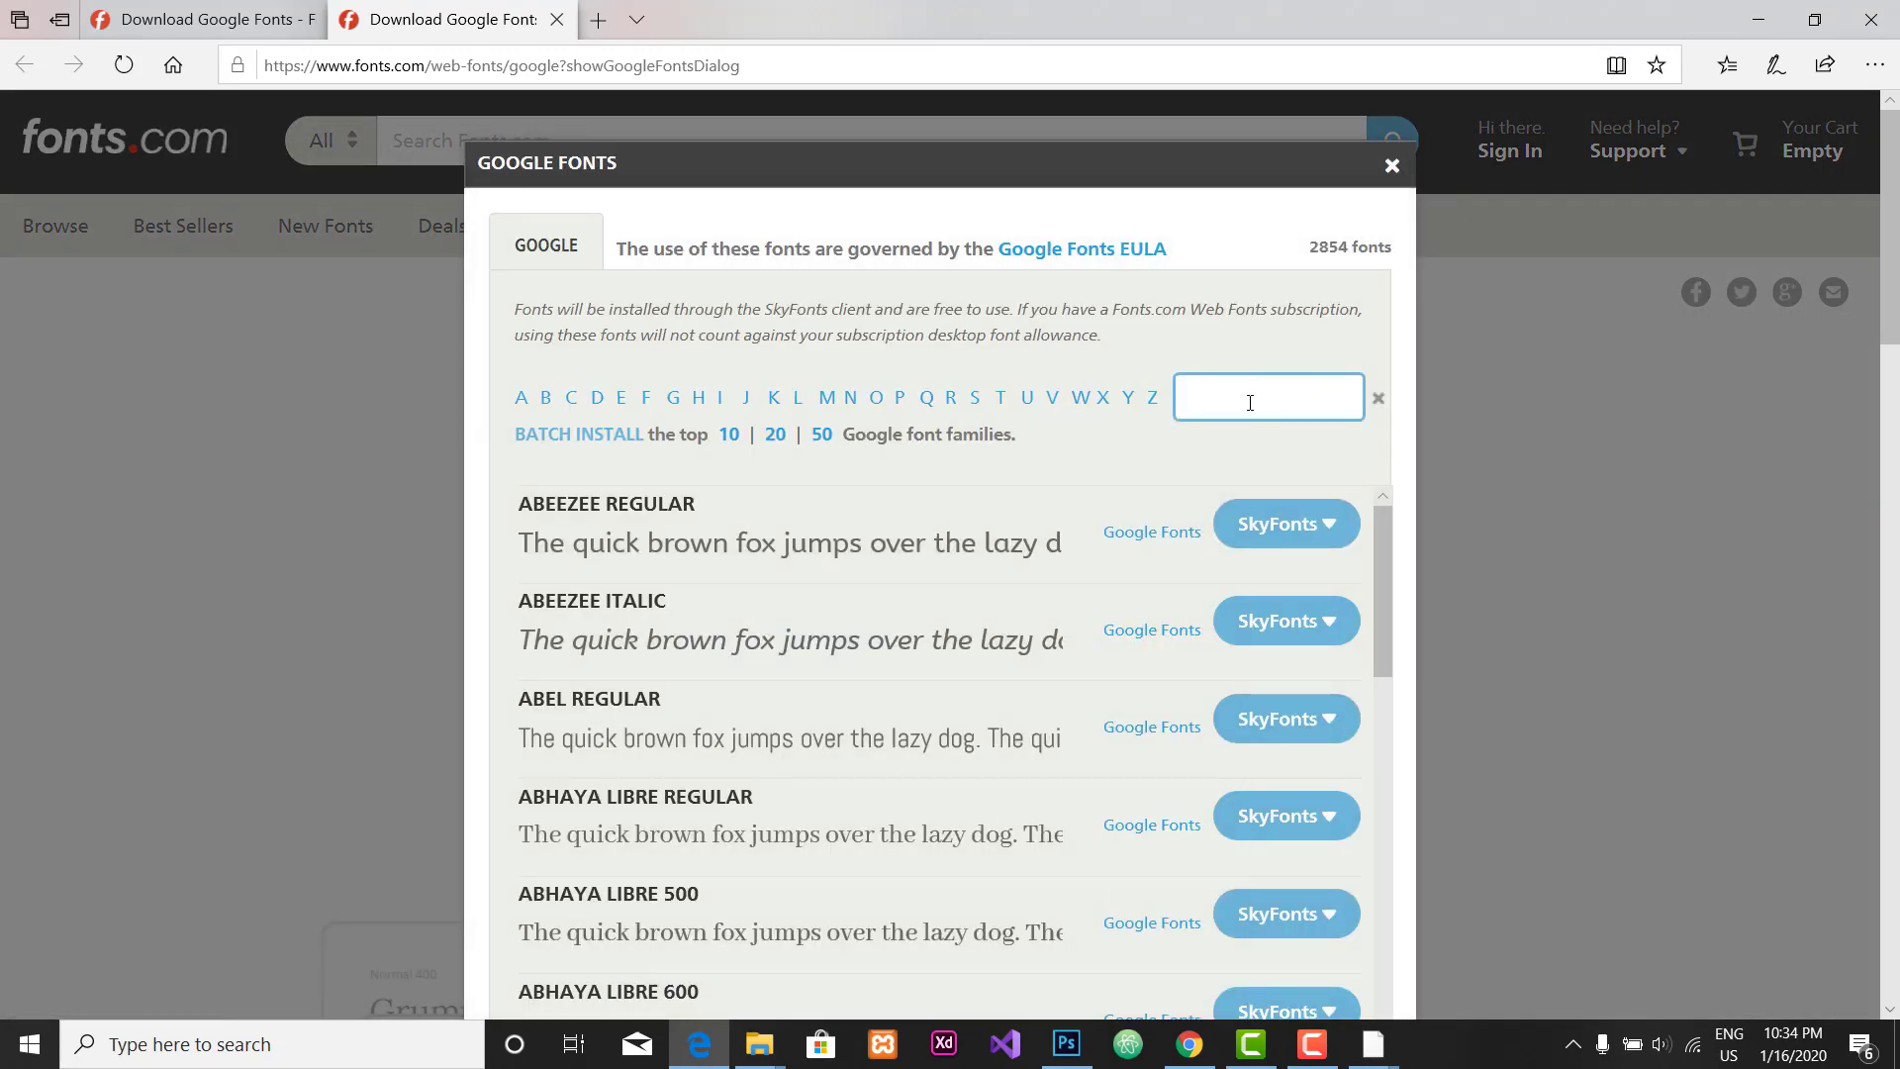
left_click(1190, 1044)
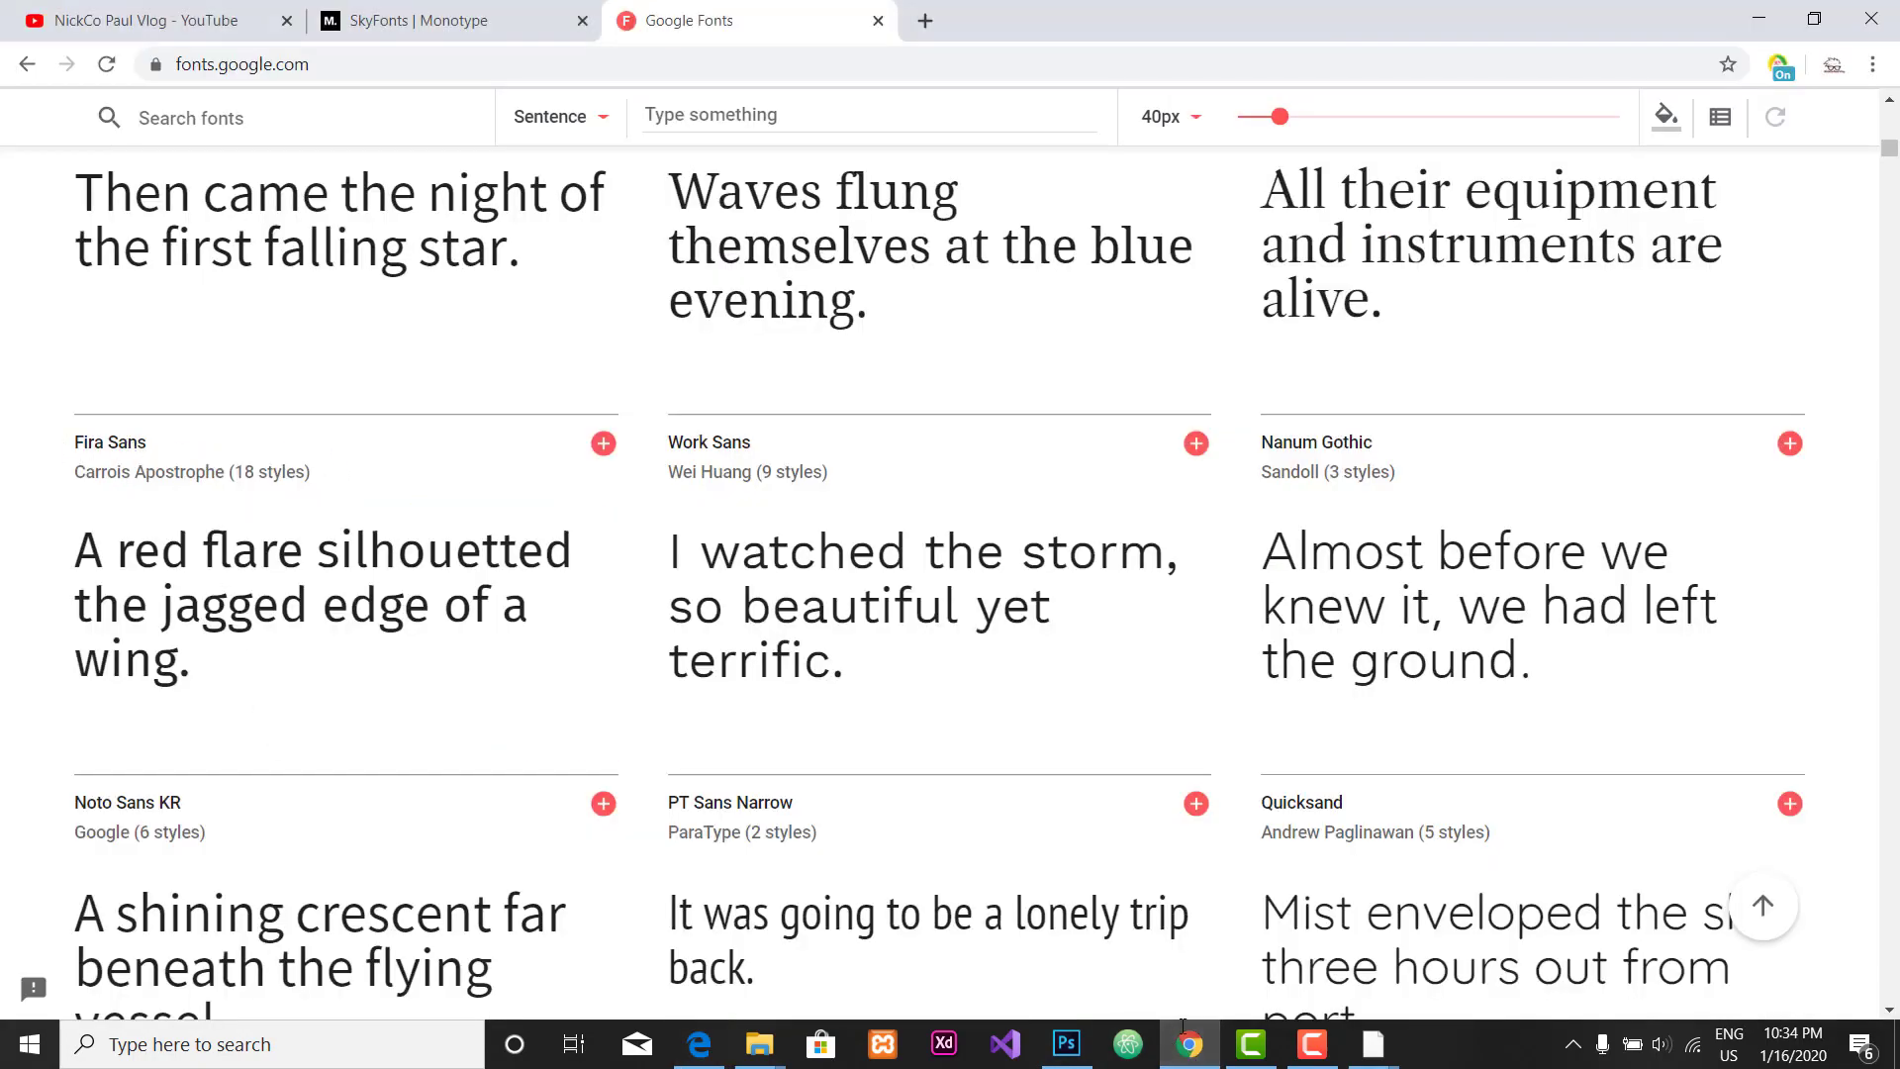
key("alt+Tab")
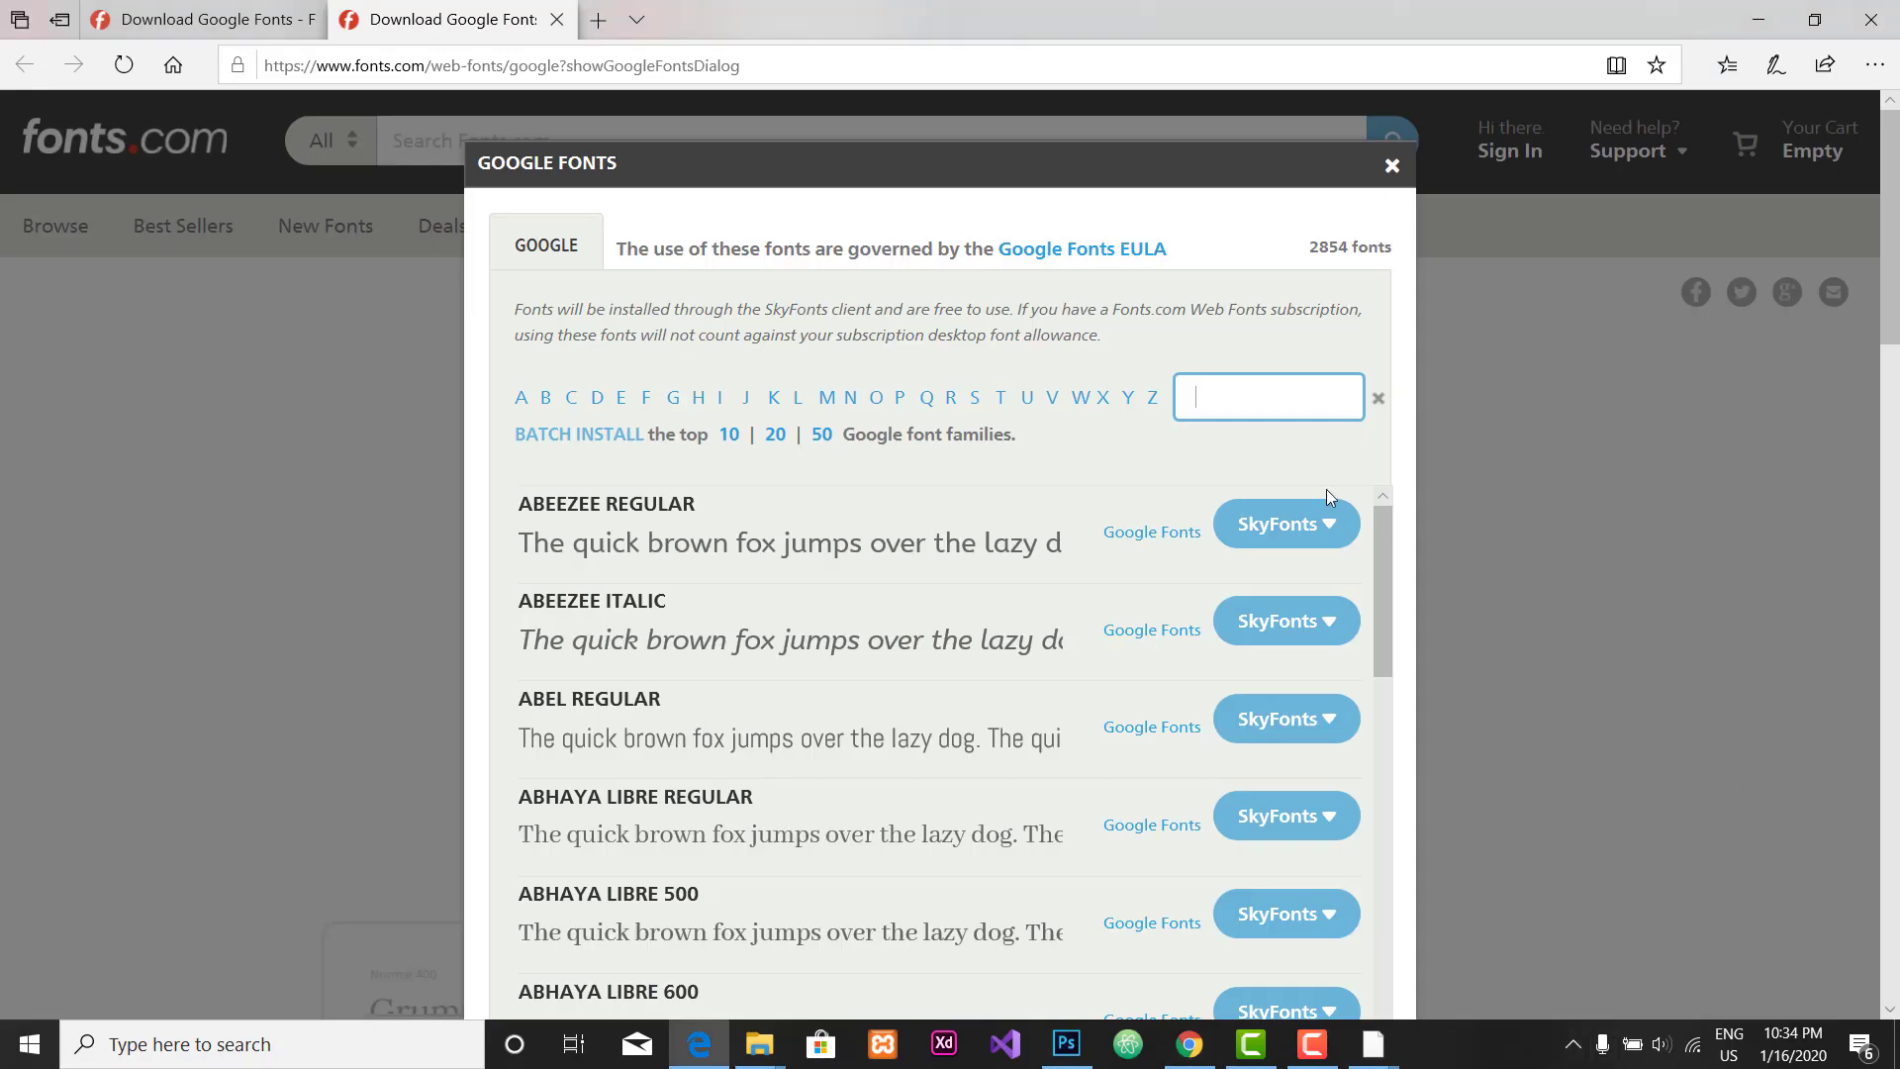
type("Fir")
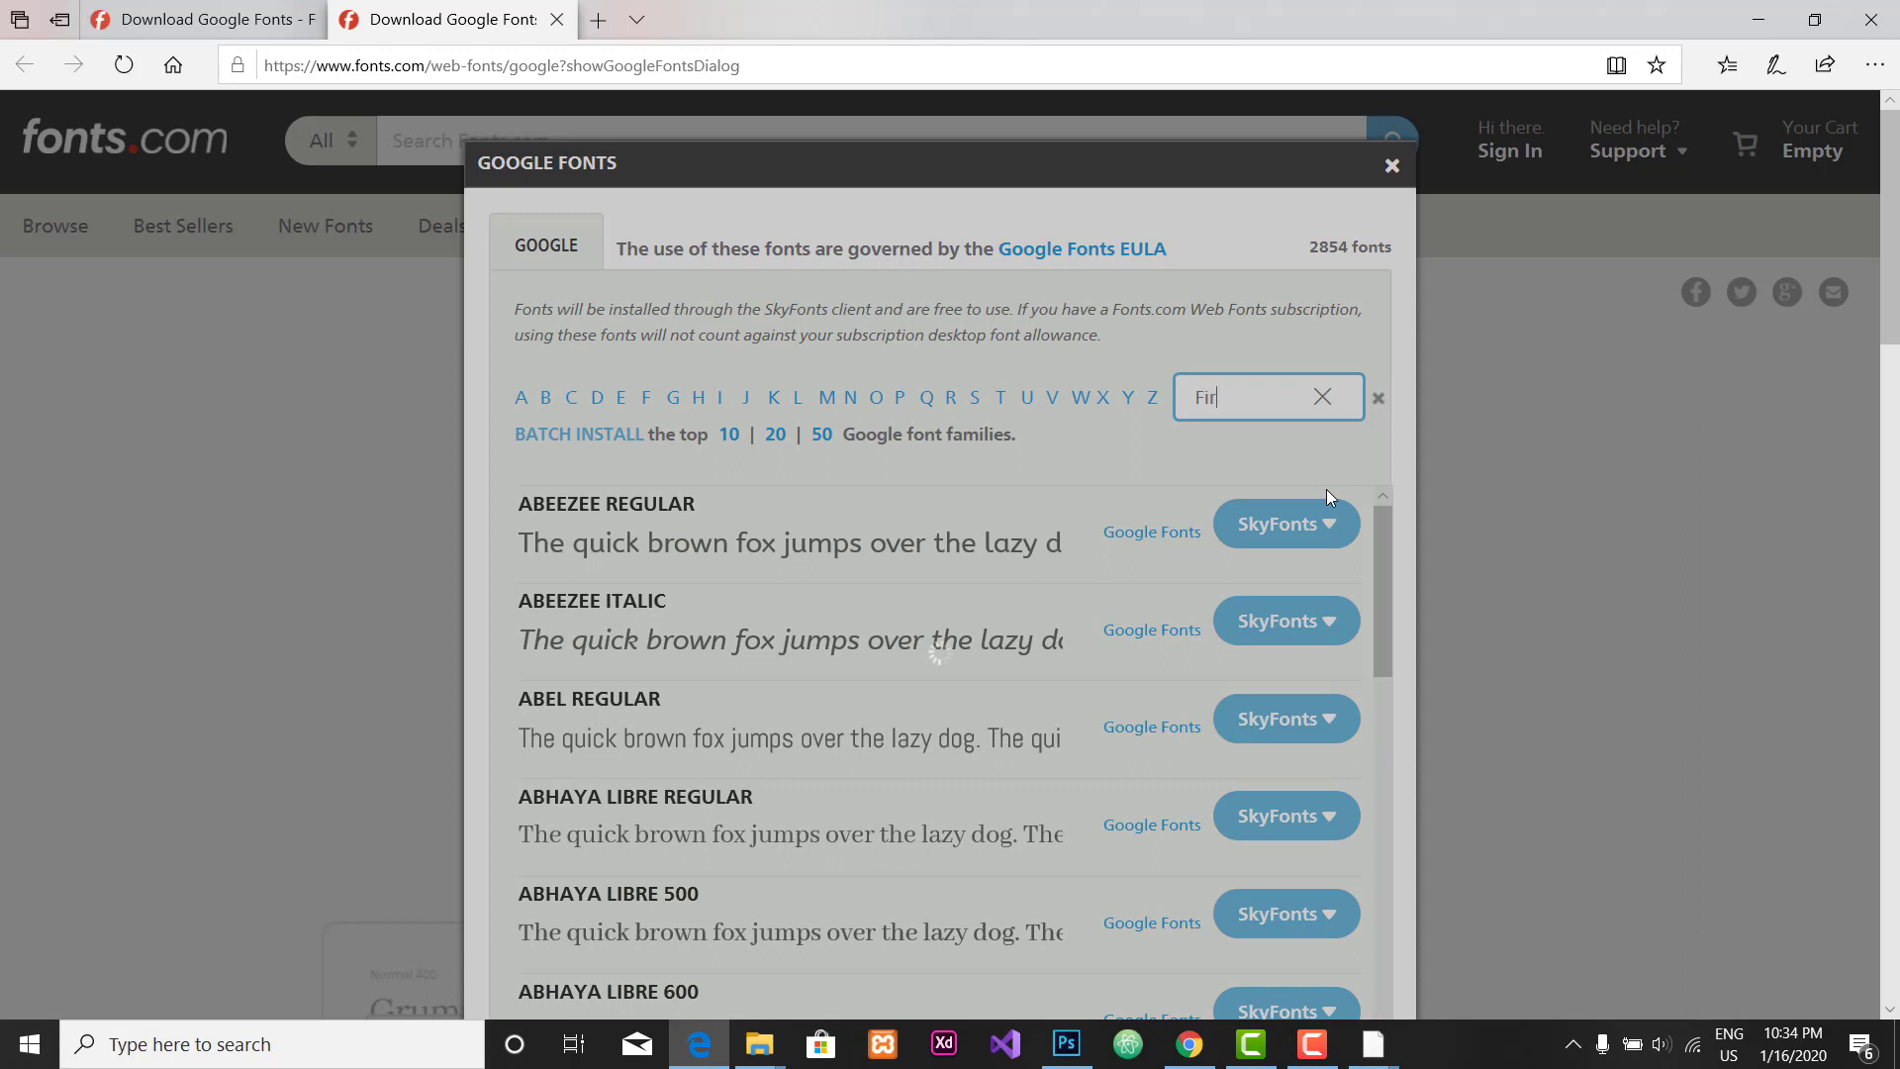
type("a")
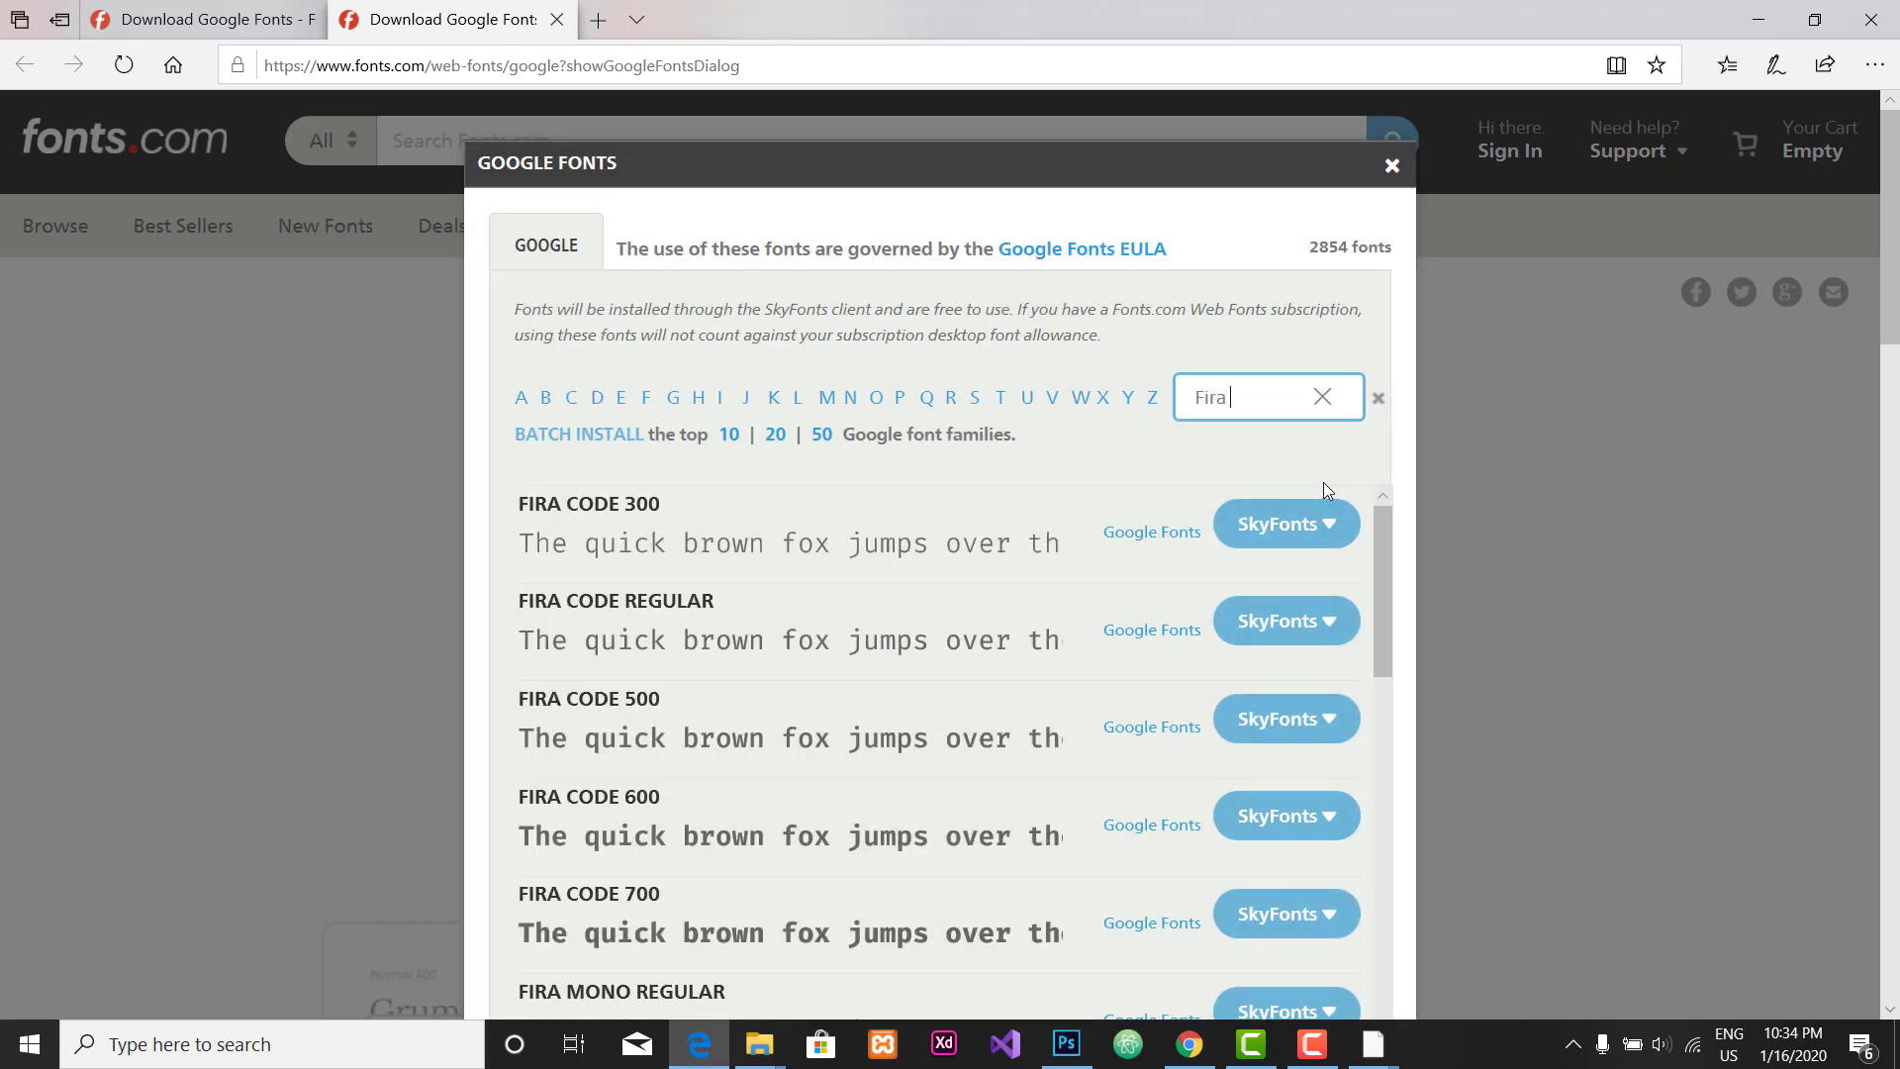
type(" Sans")
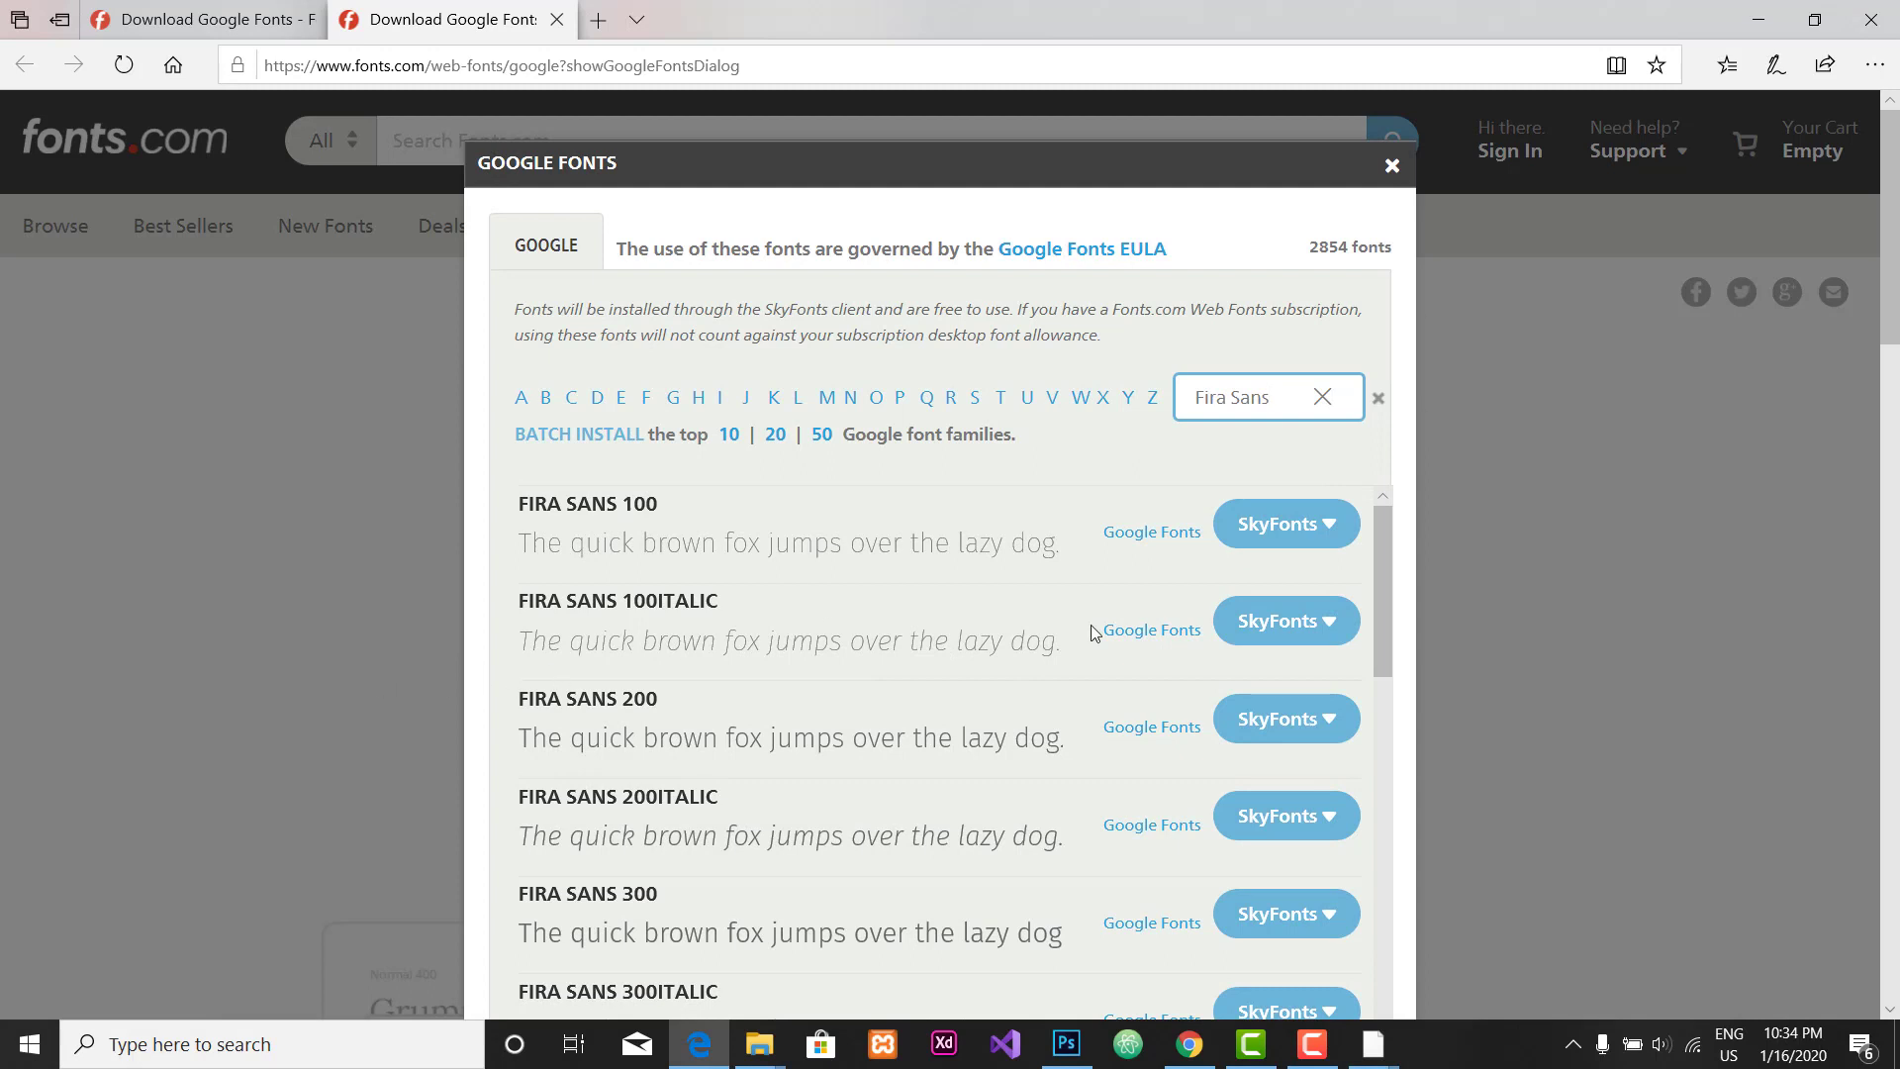
Step: Add the entire Fira Sans family to SkyFonts from the Fira Sans 100 entry
left_click(1332, 526)
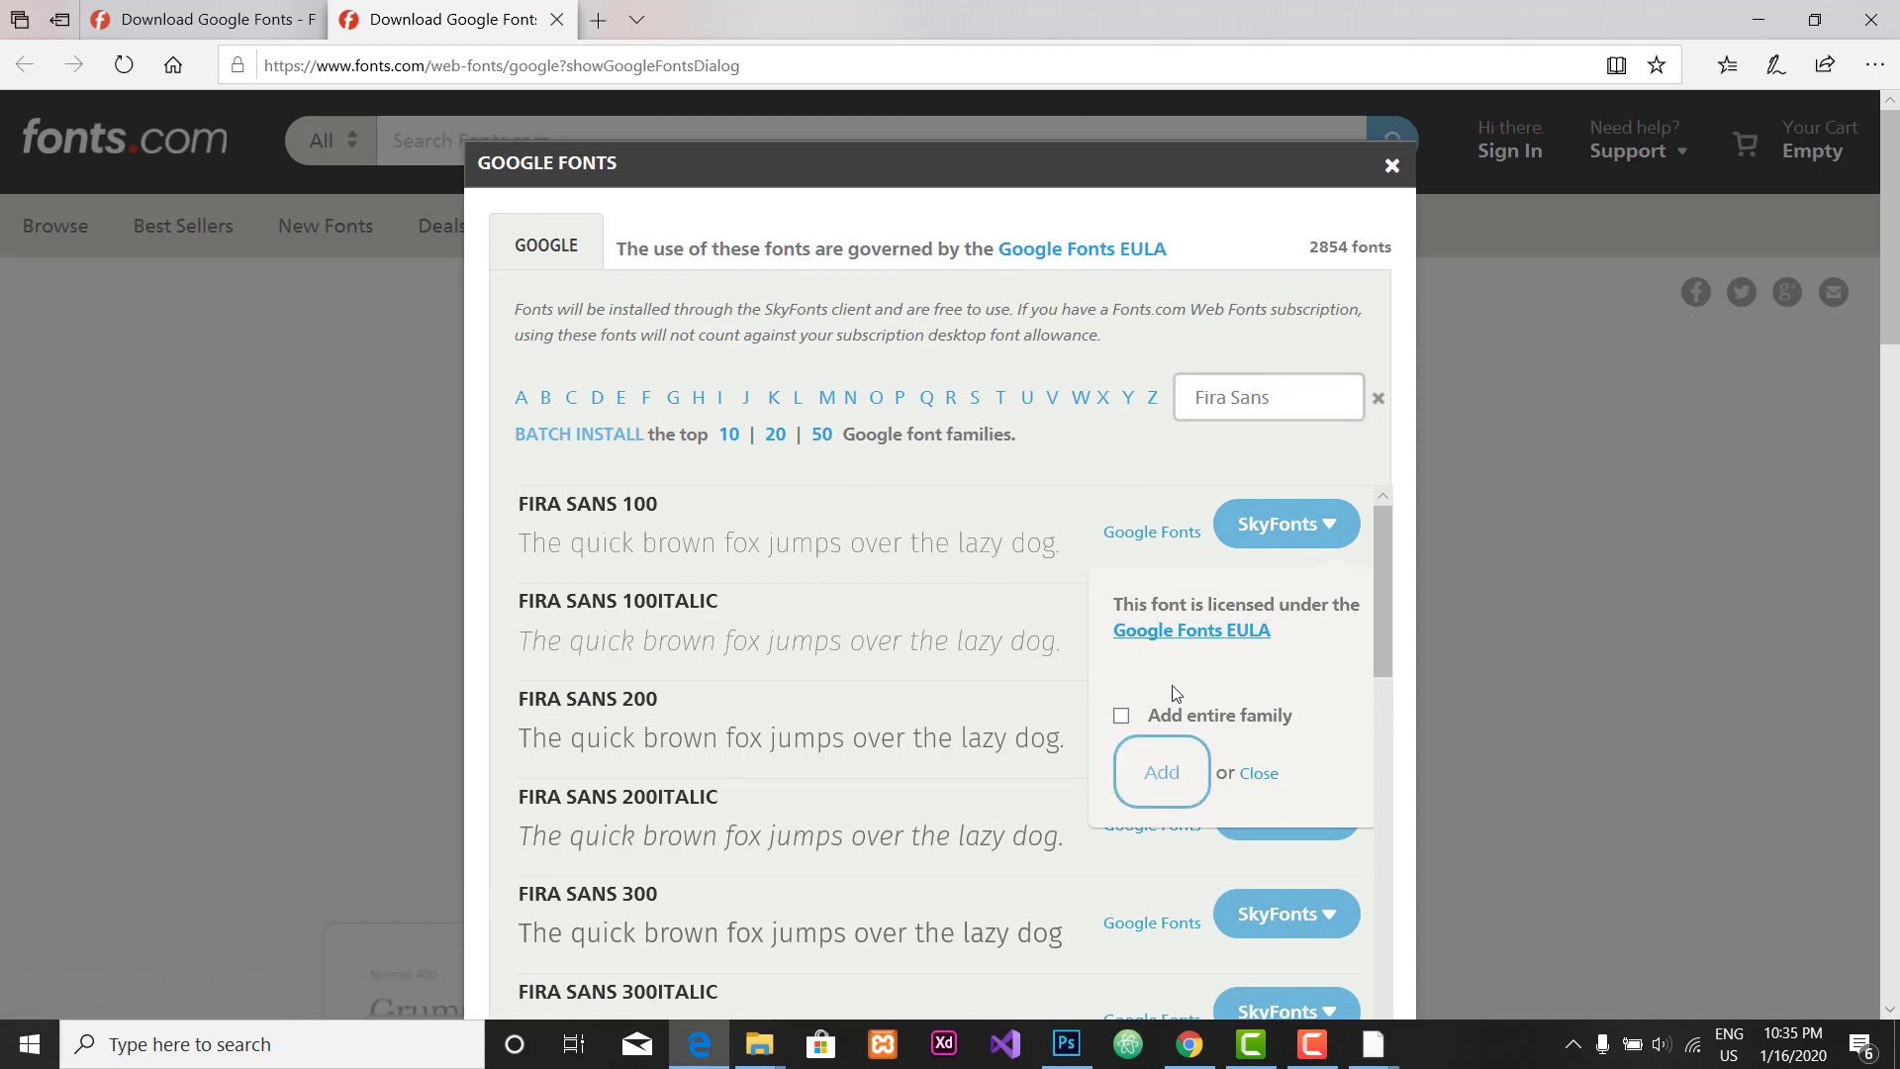
left_click(1166, 782)
left_click(1136, 778)
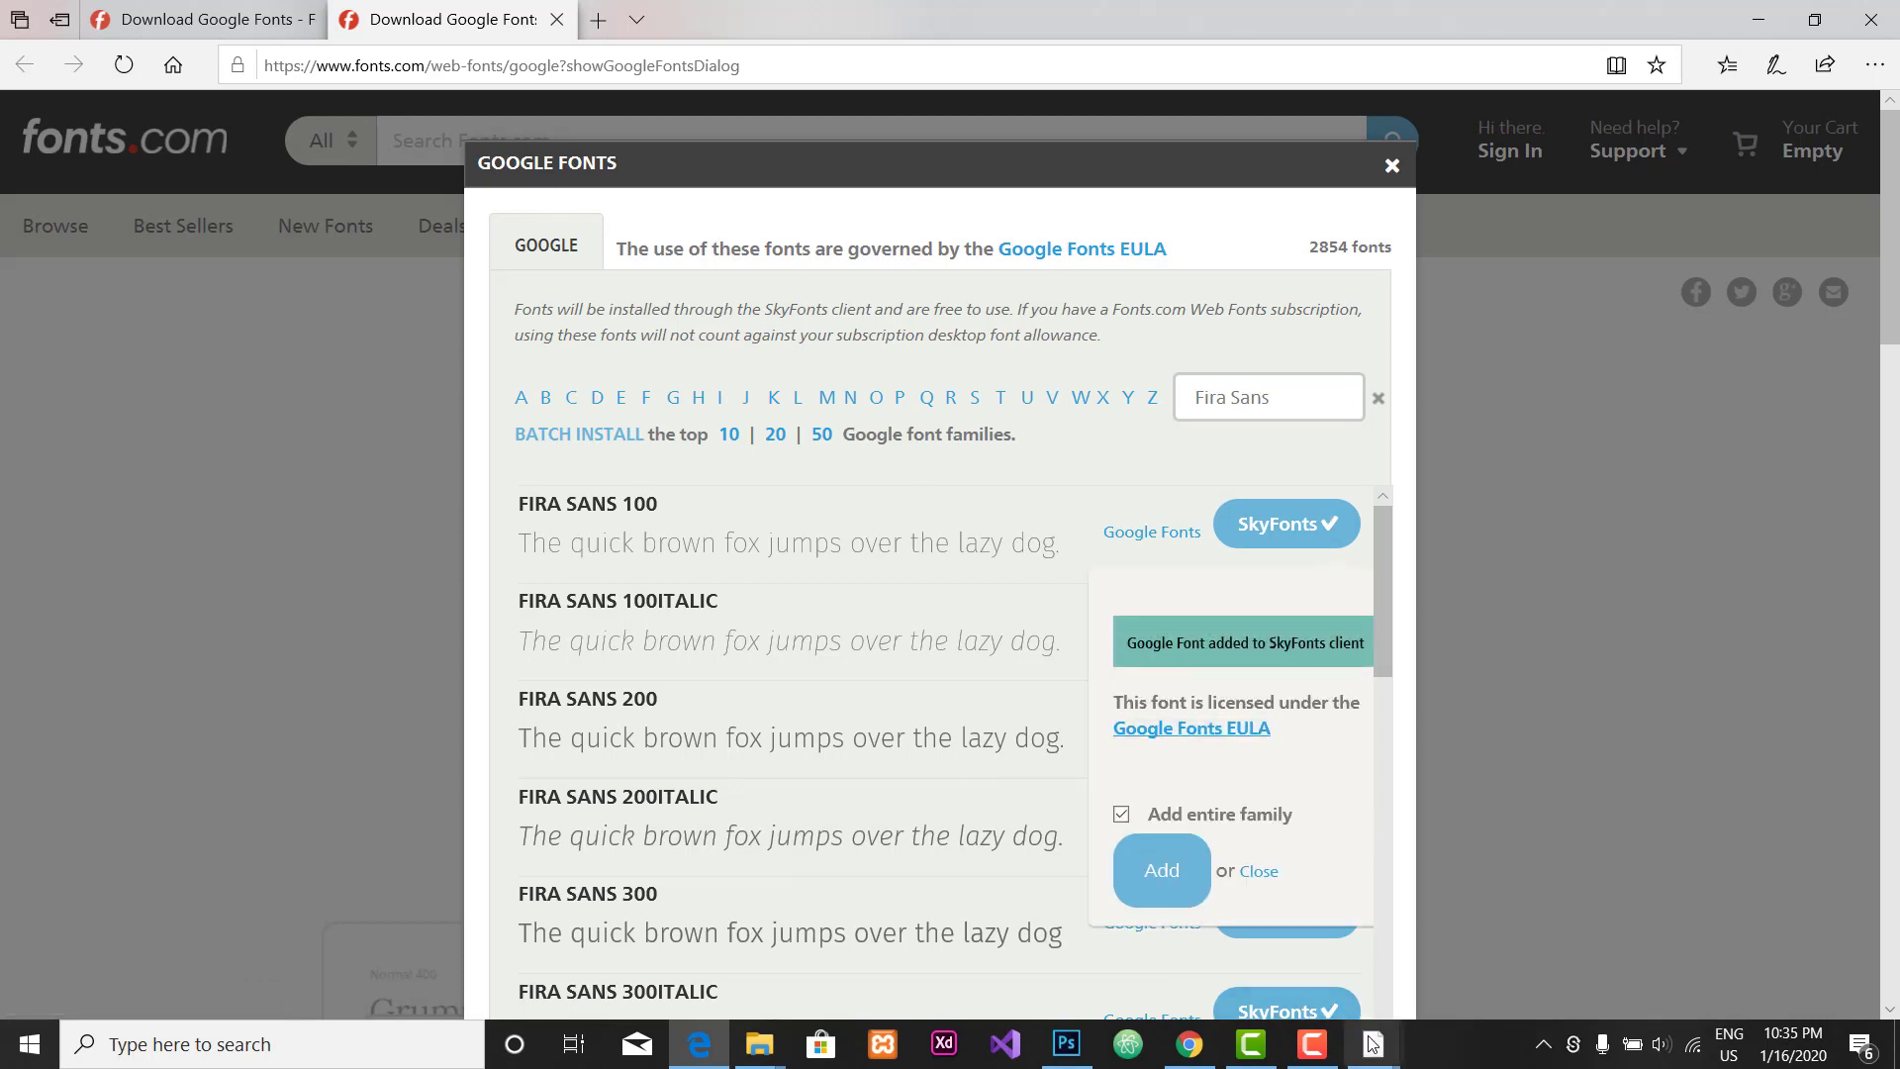
Step: View the Fira Sans installation in the SkyFonts font list and minimize its window
mouse_move(1370, 1047)
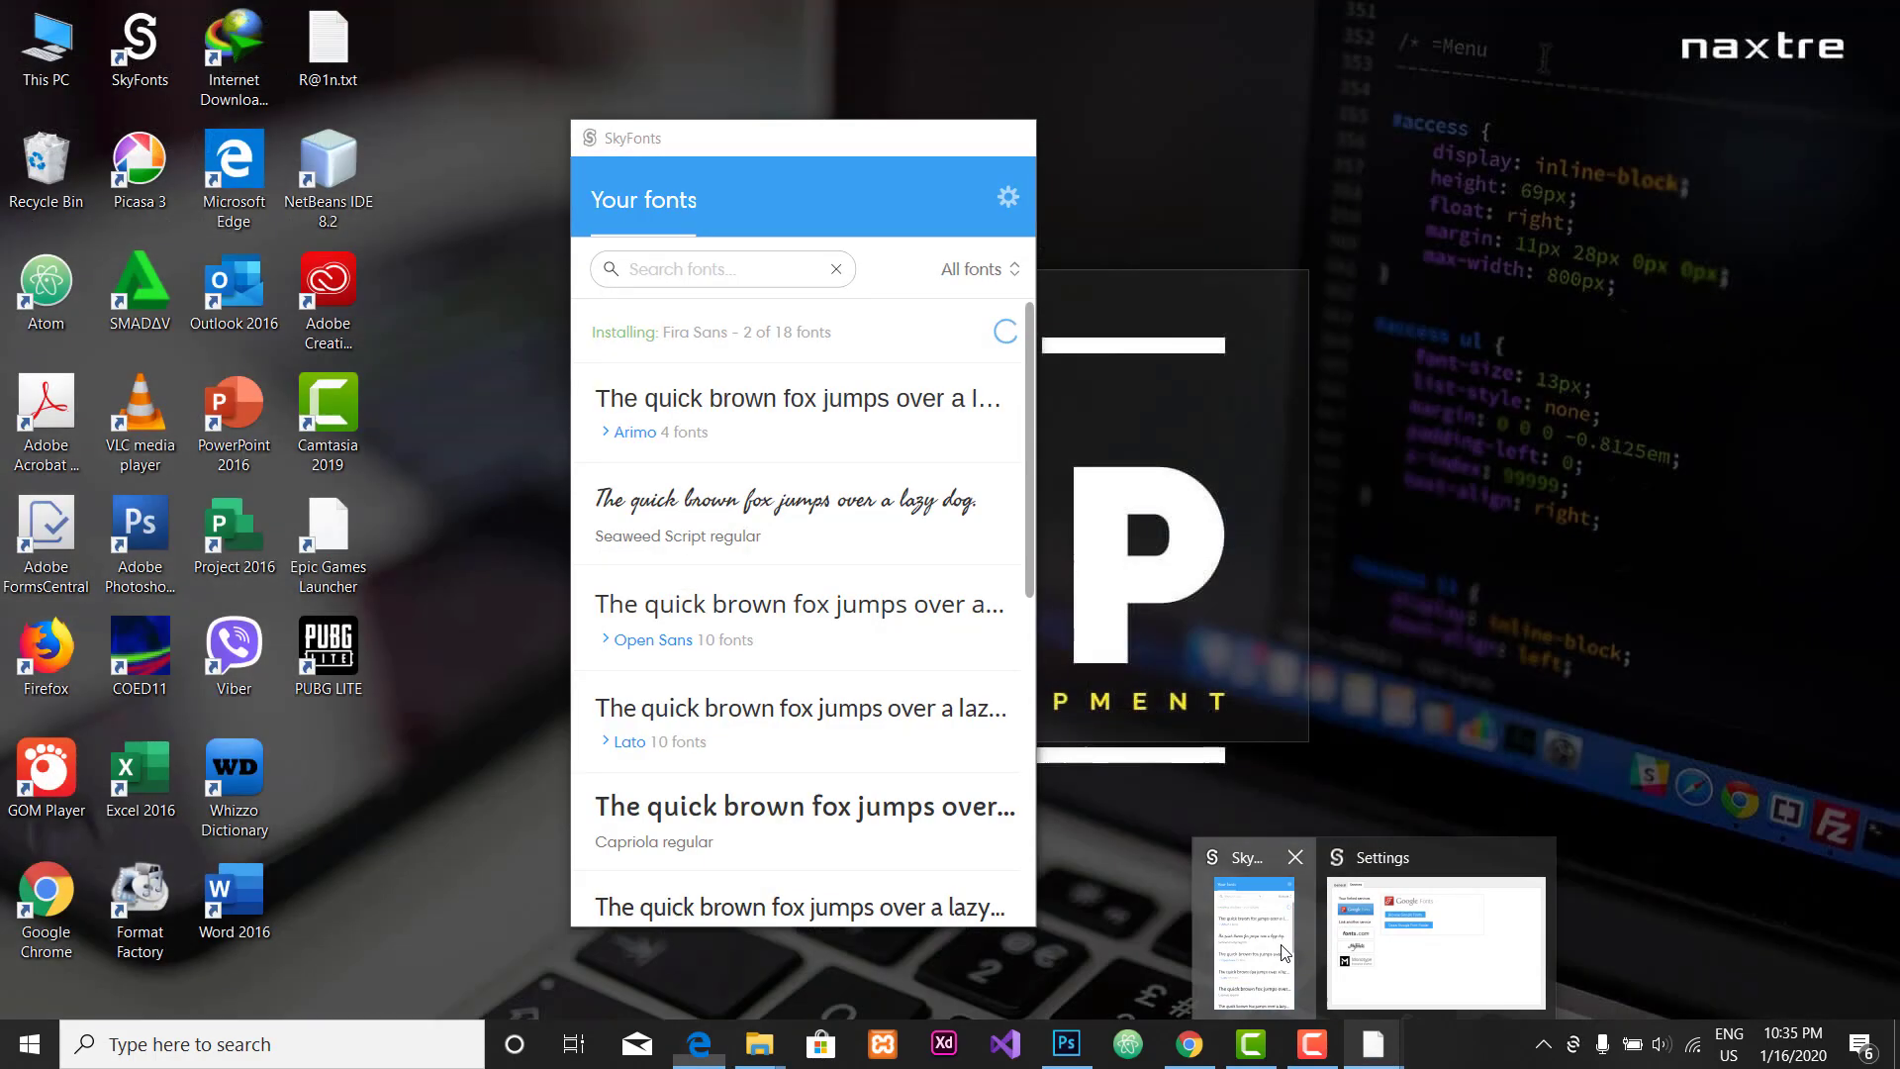
left_click(1254, 940)
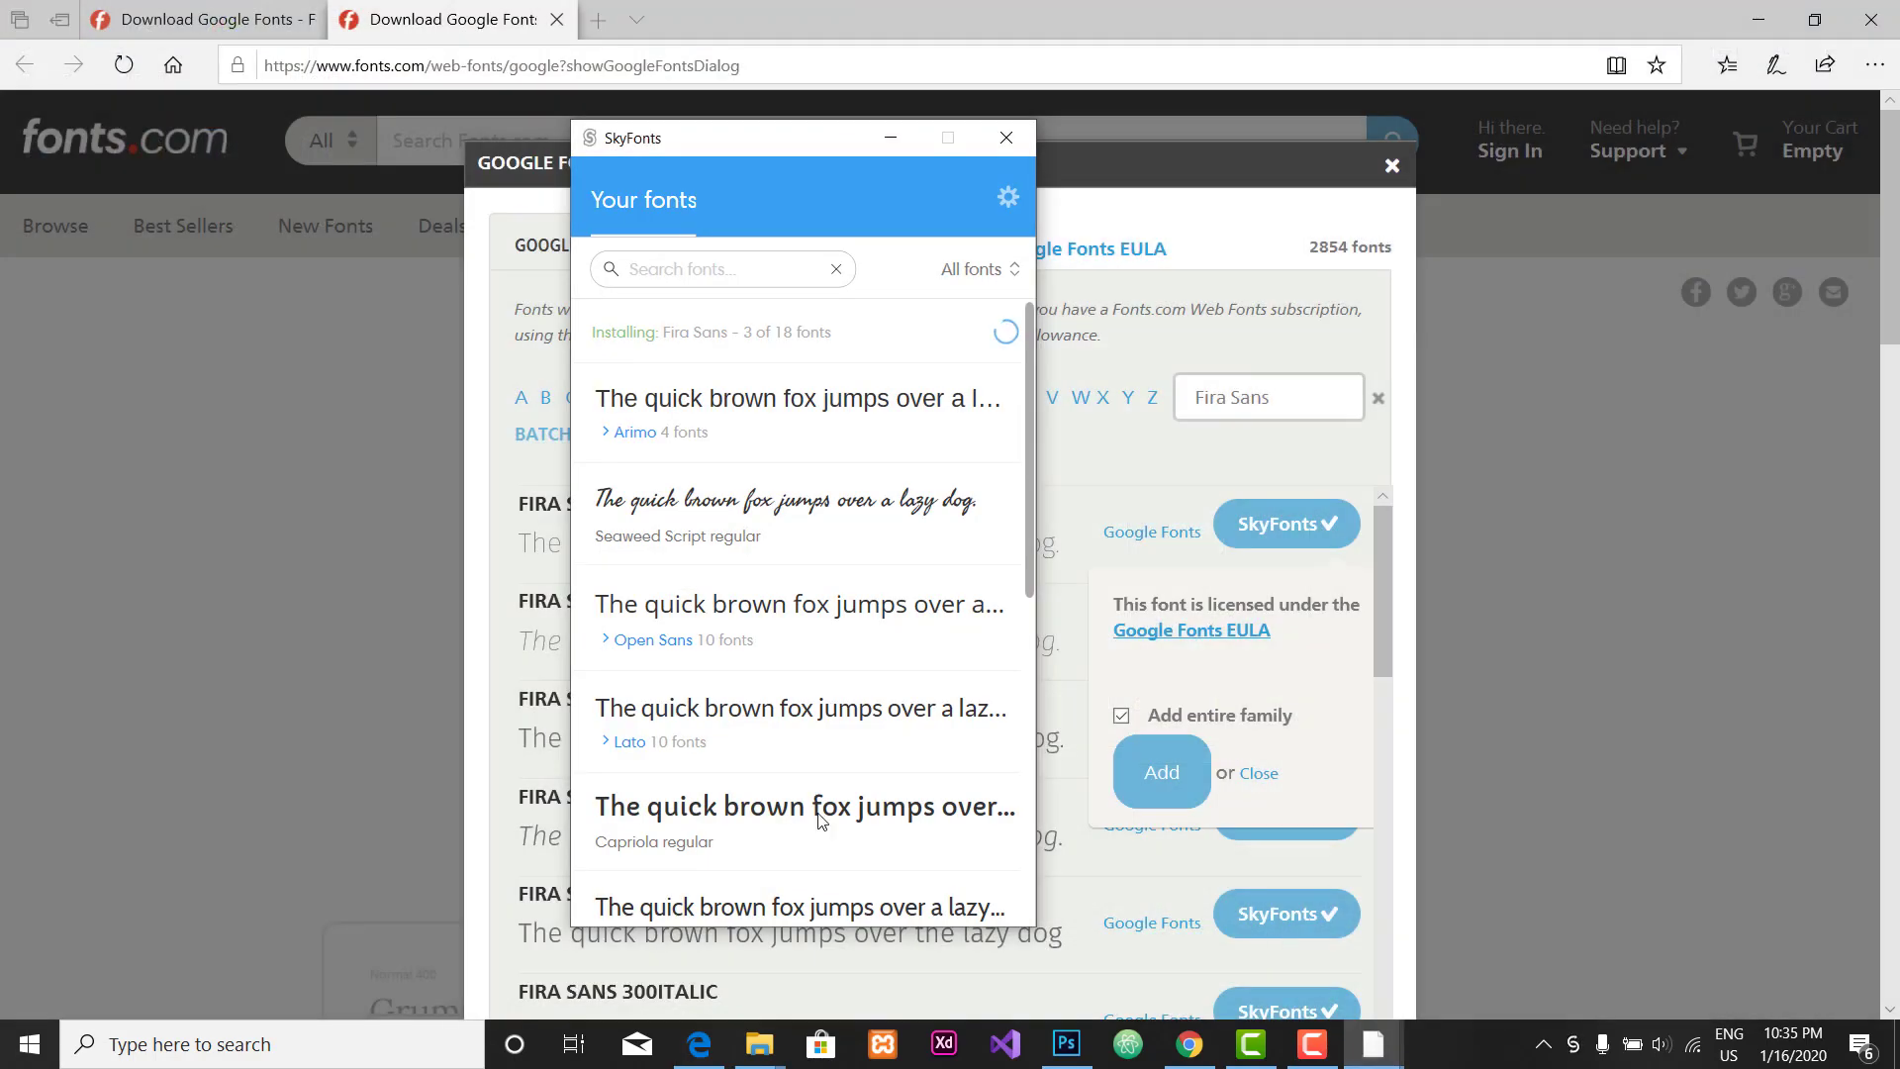
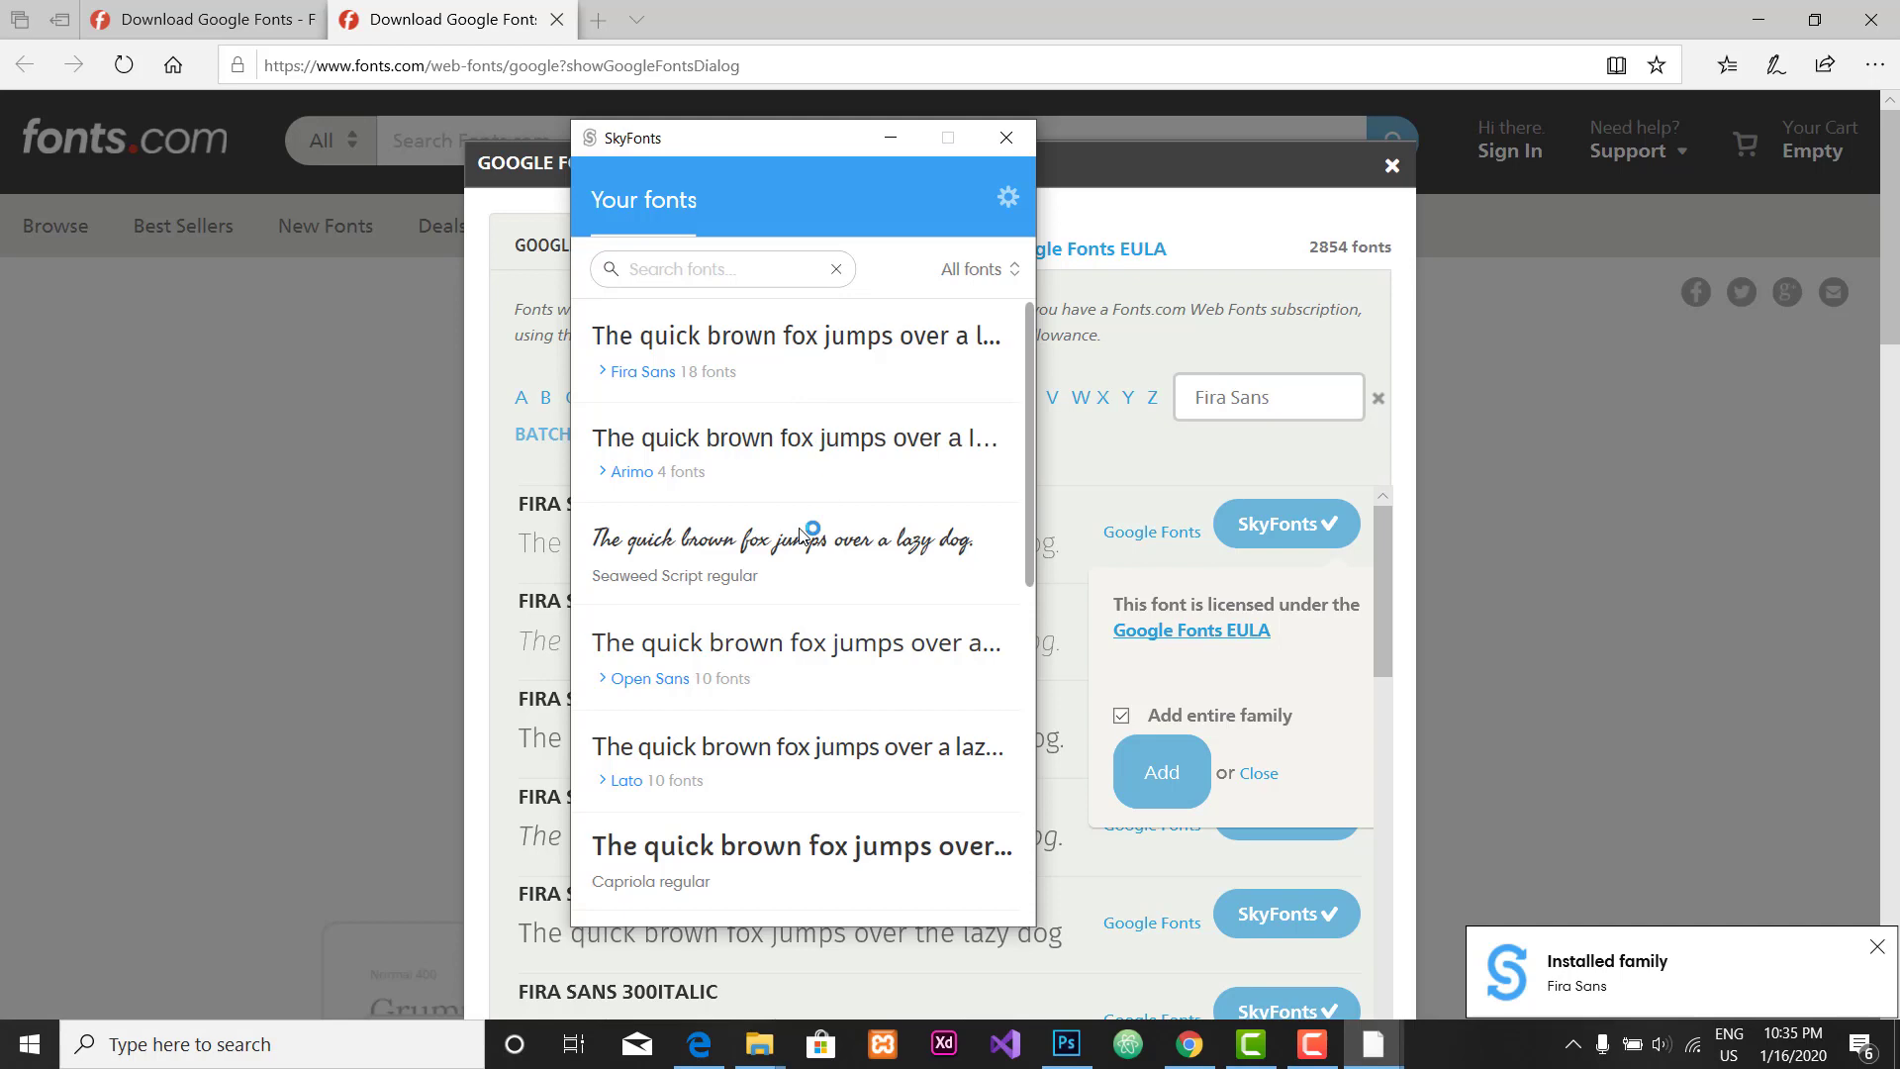
scroll(782, 614, "down", 2)
scroll(784, 618, "up", 2)
left_click(891, 139)
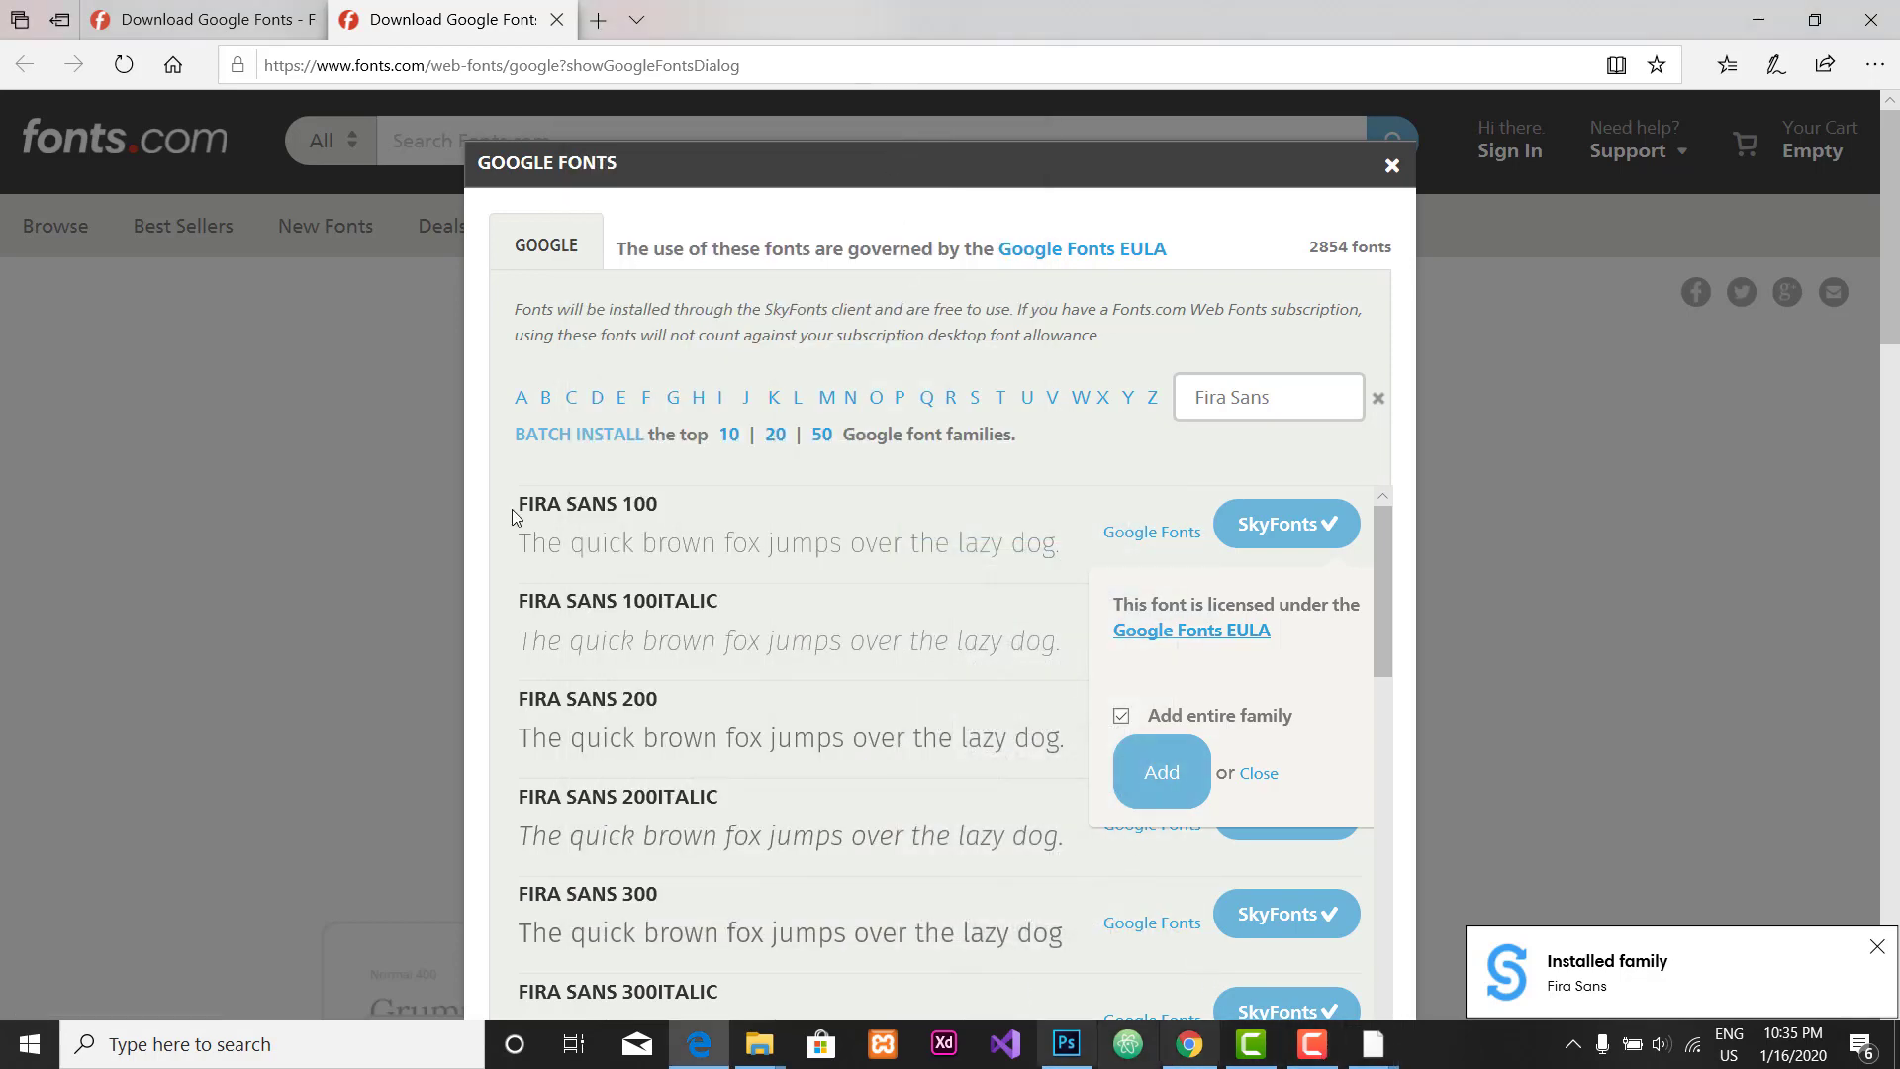
Step: Switch to Photoshop and clear the font name in the Character settings
left_click(1065, 1044)
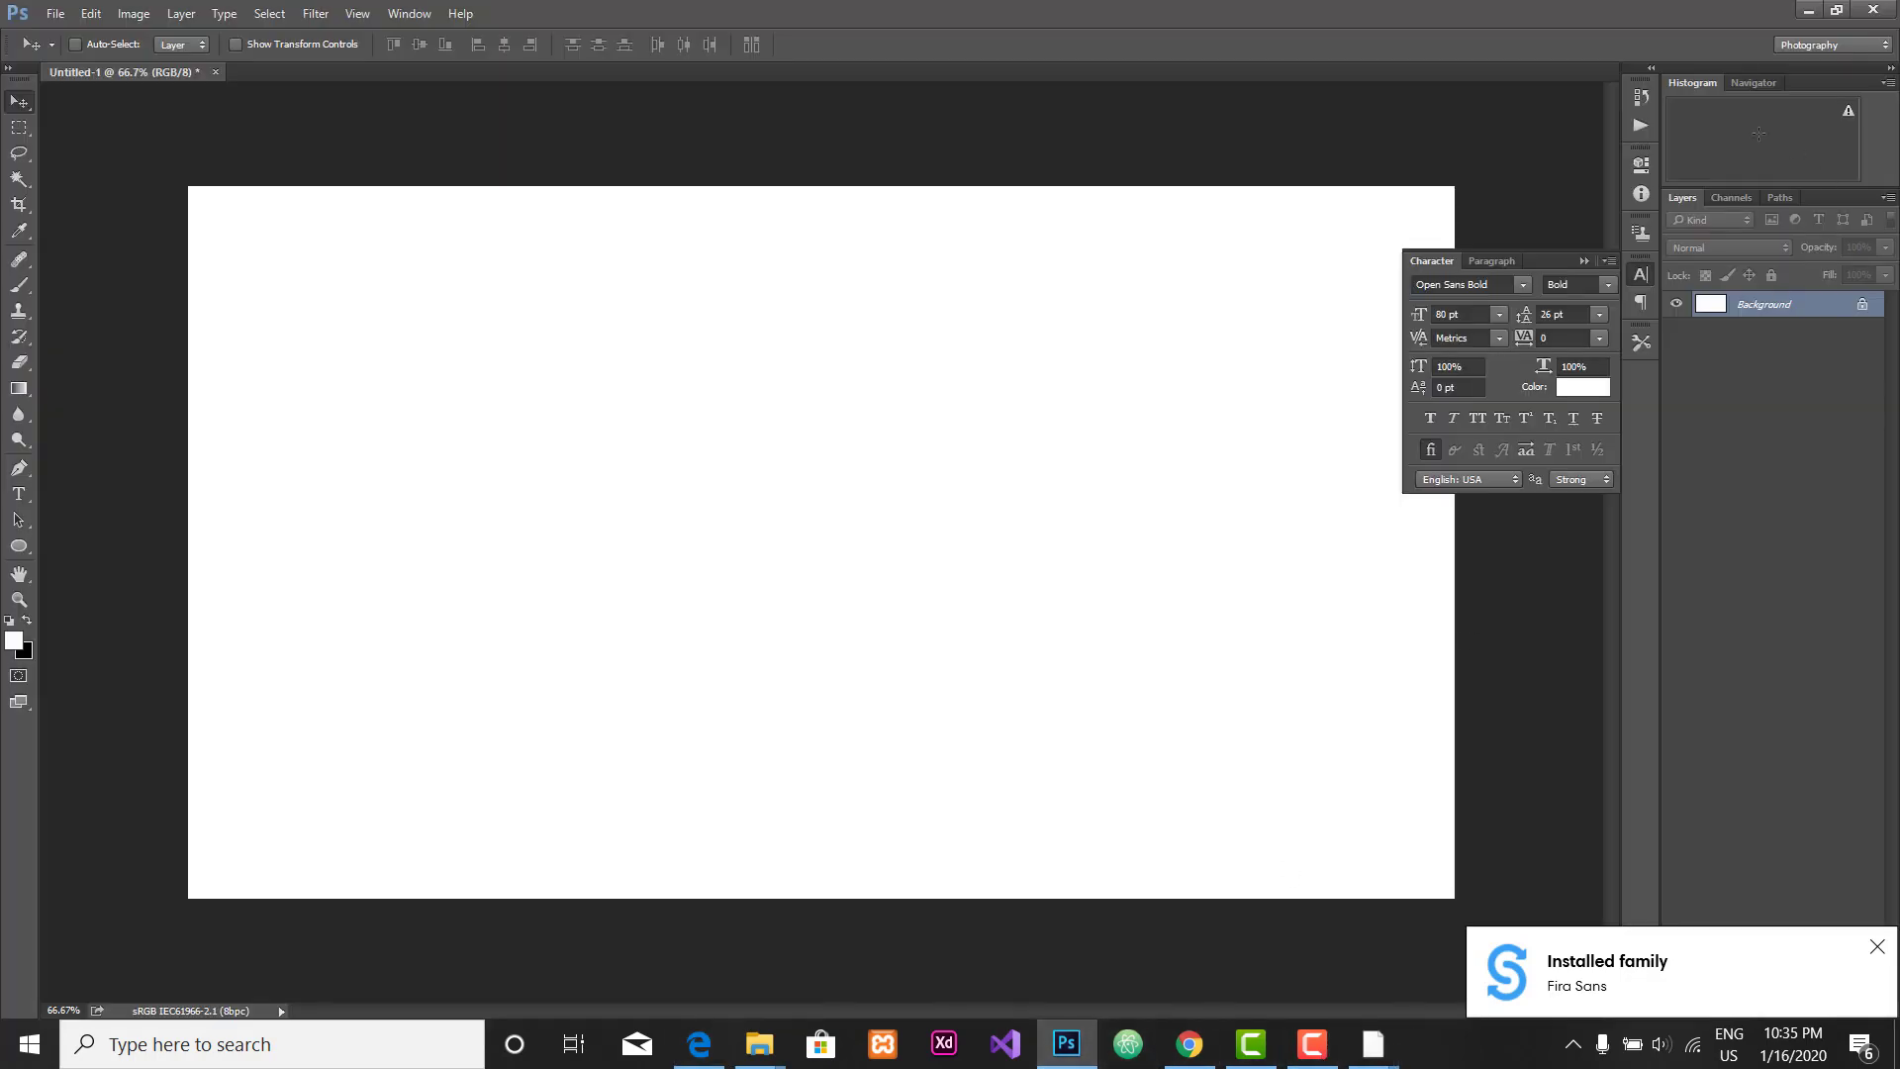
left_click(1489, 287)
key("BackSpace")
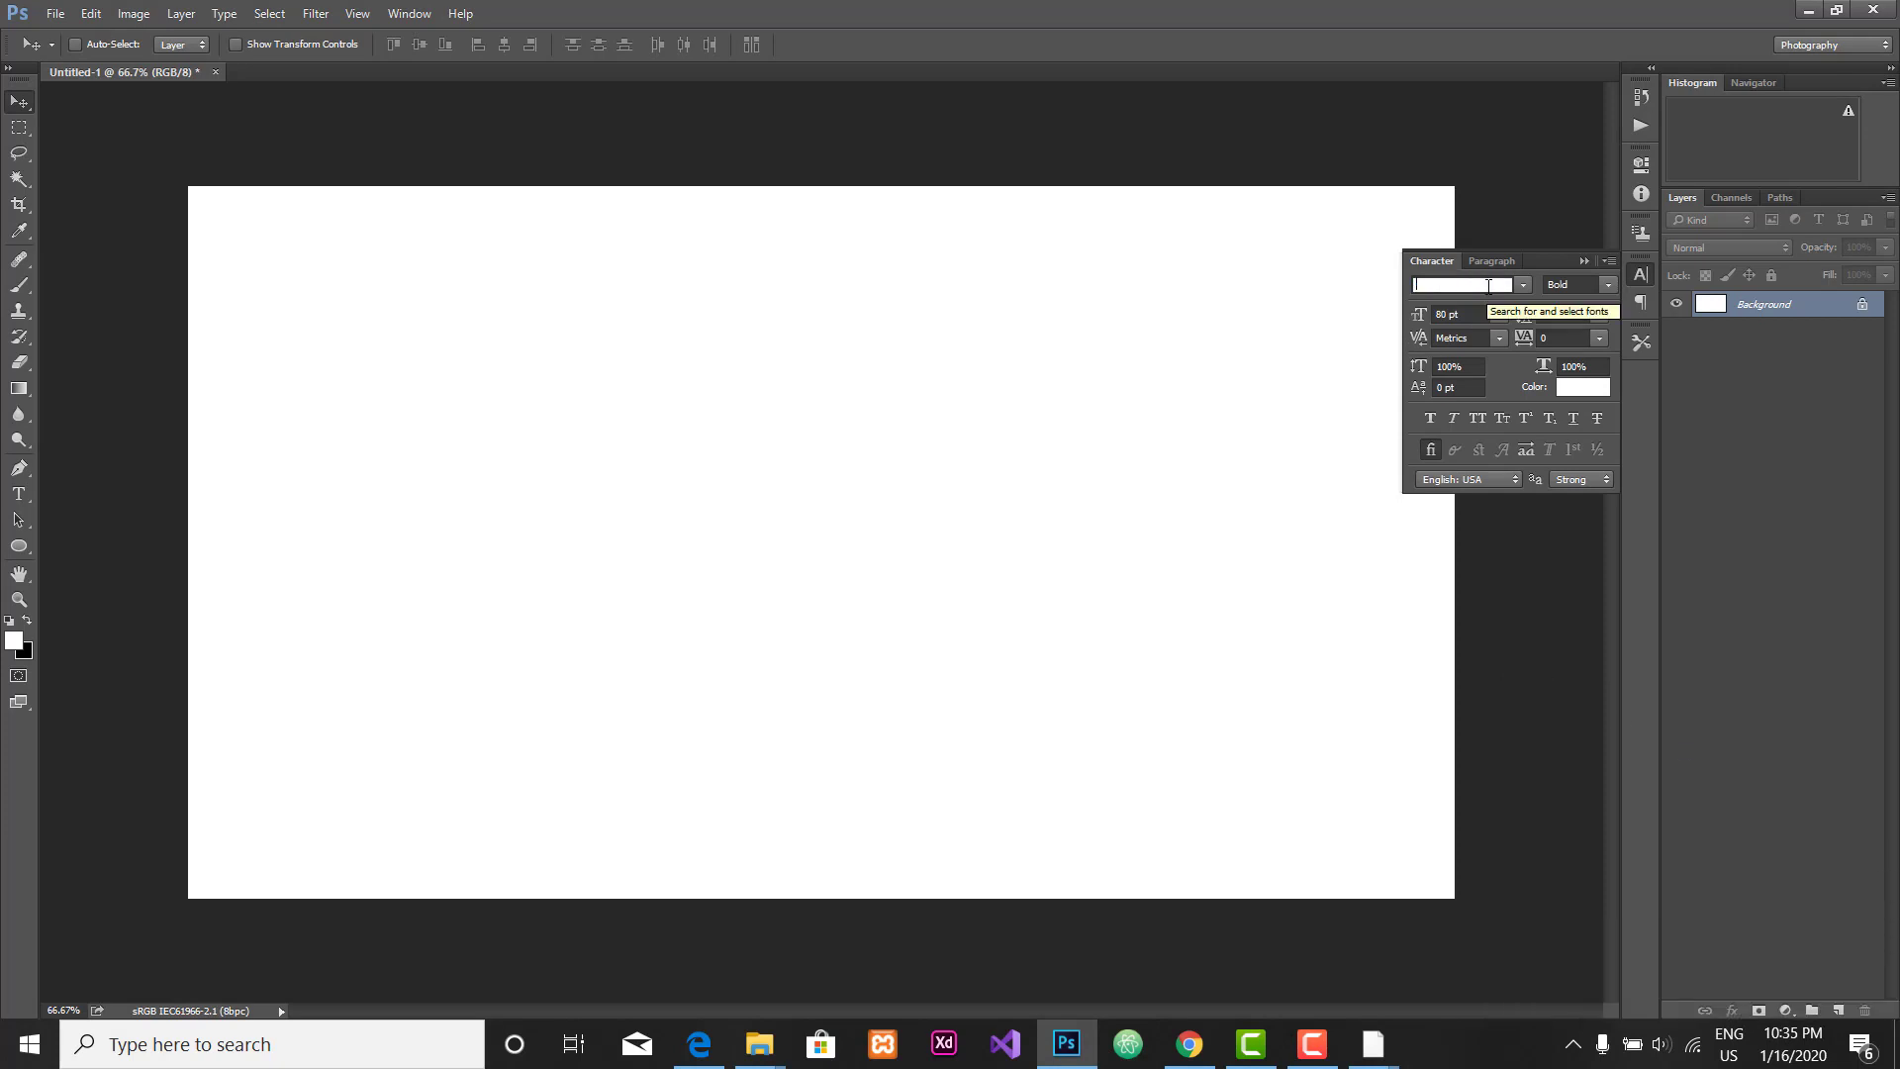
type("Rira")
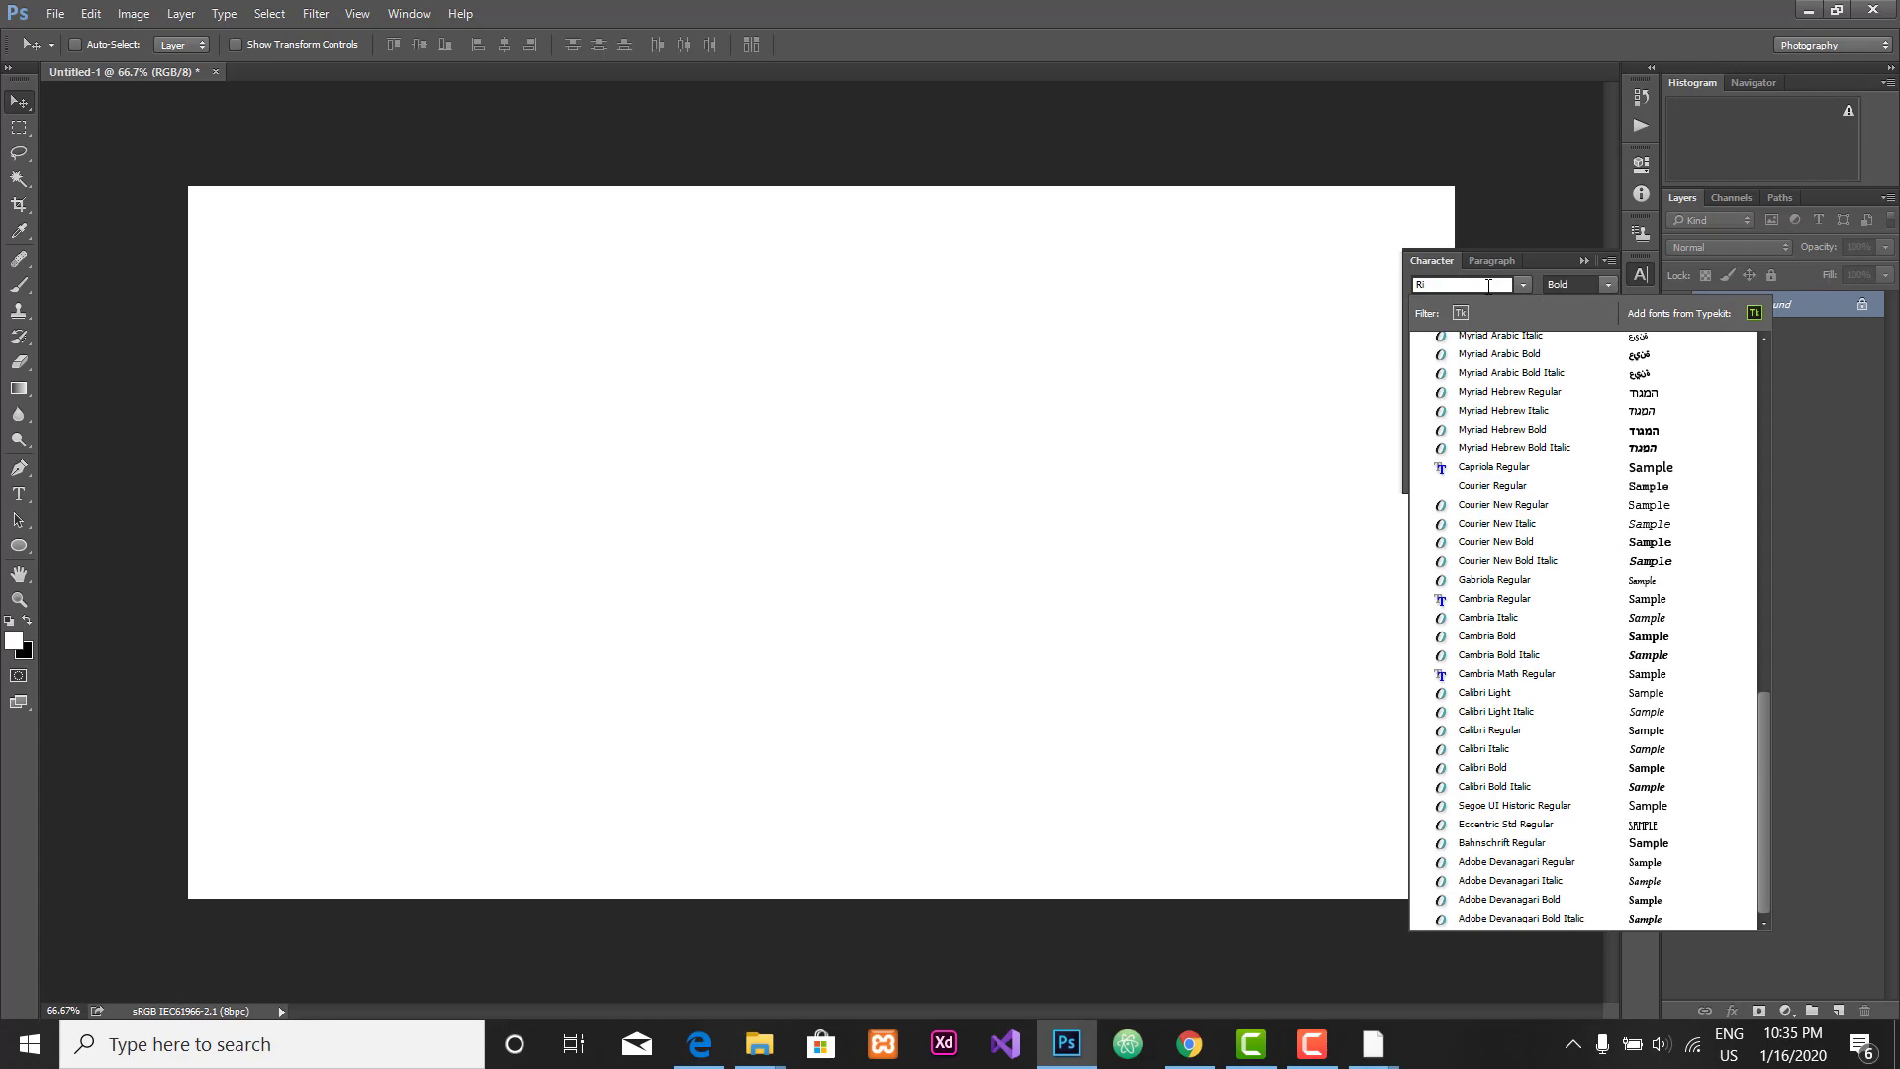
key("BackSpace")
key("BackSpace")
key("BackSpace")
key("BackSpace")
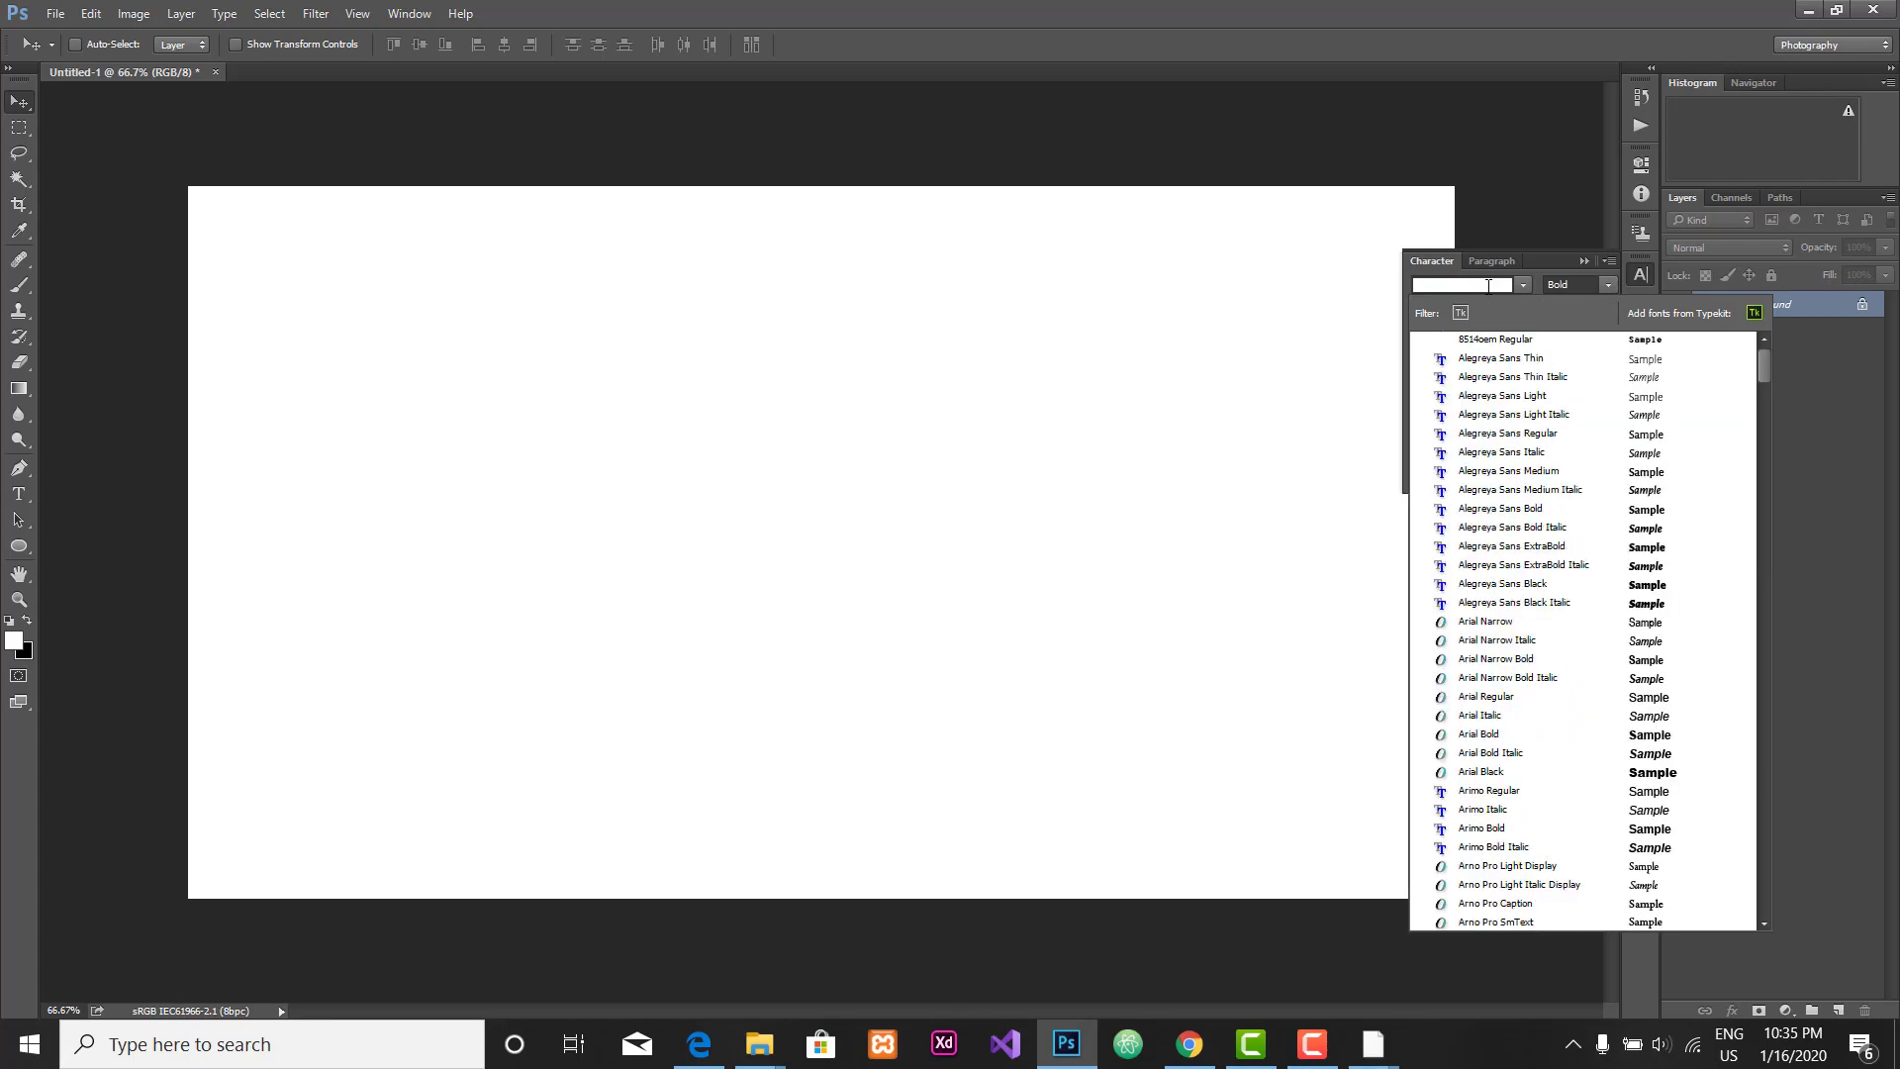
Step: Recheck the font name on Google Fonts, return to Photoshop and set the character font to Fira Sans Regular
left_click(1188, 1044)
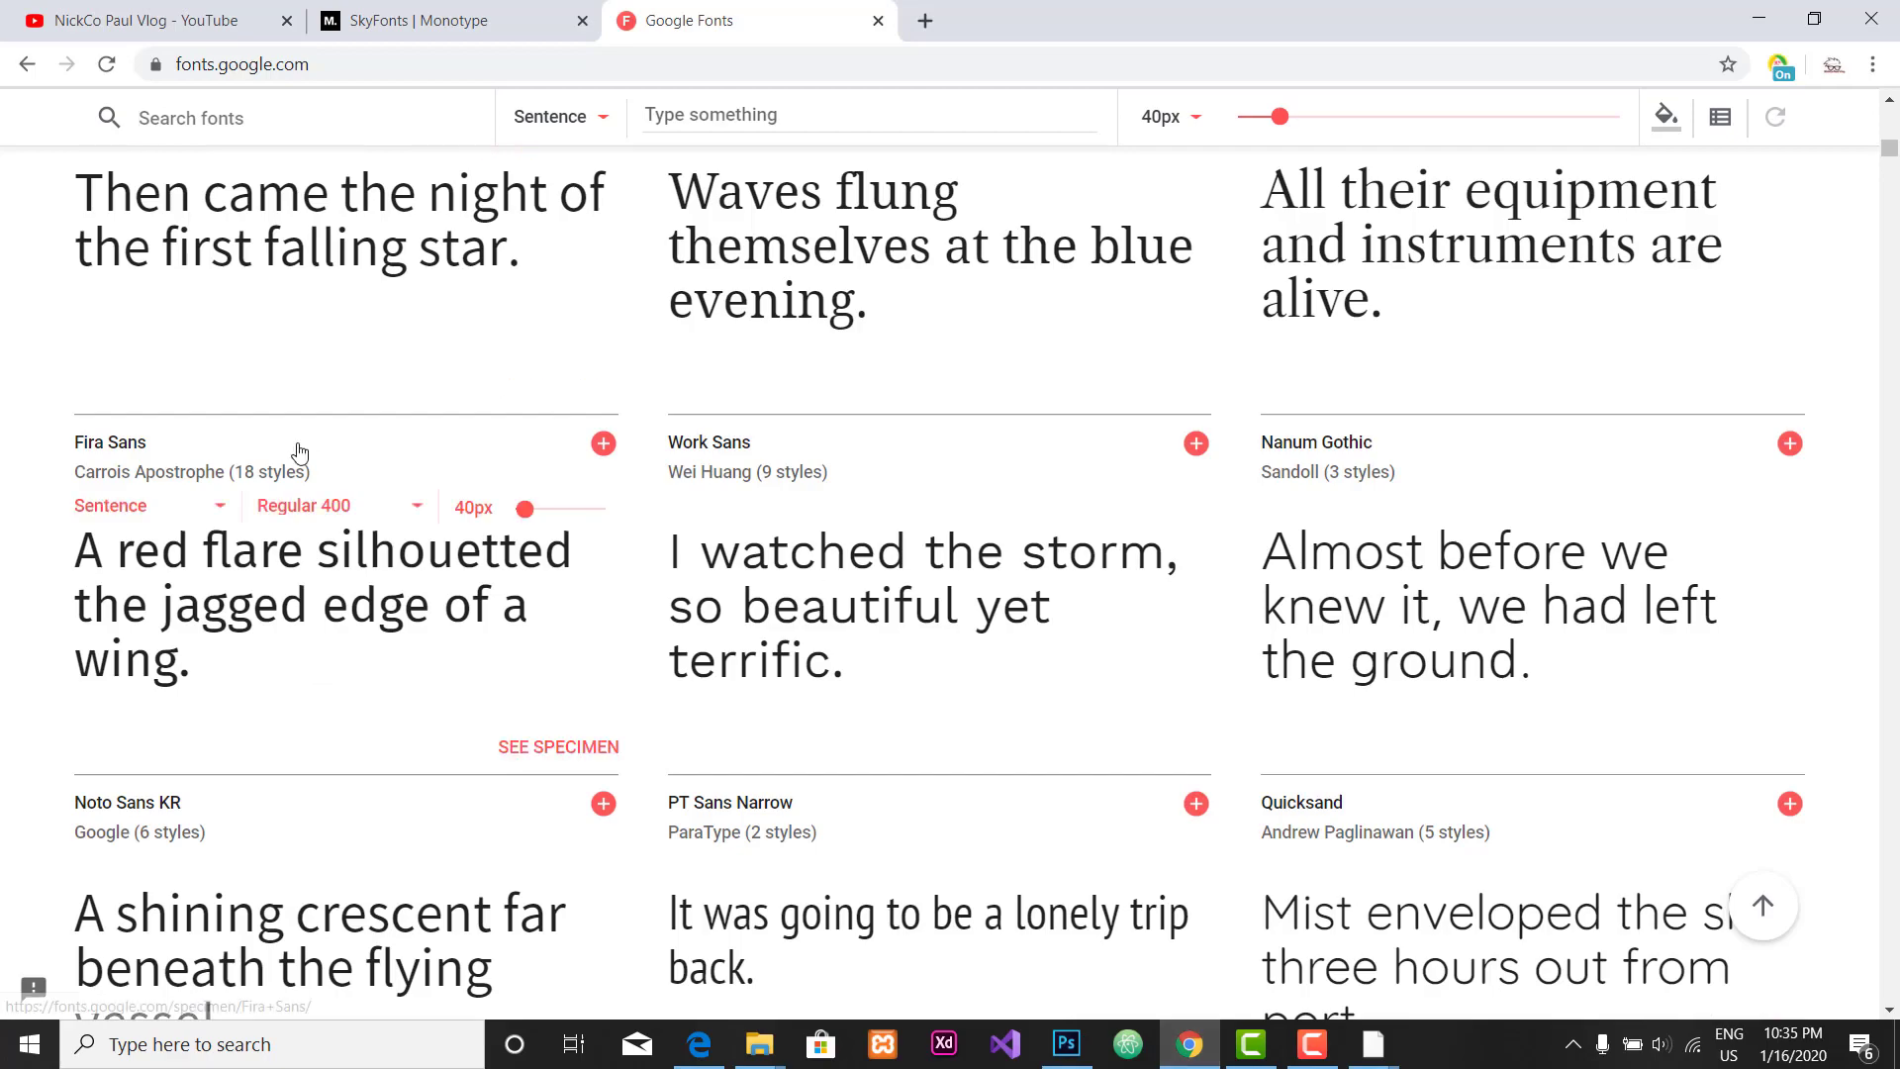
key("alt+Tab")
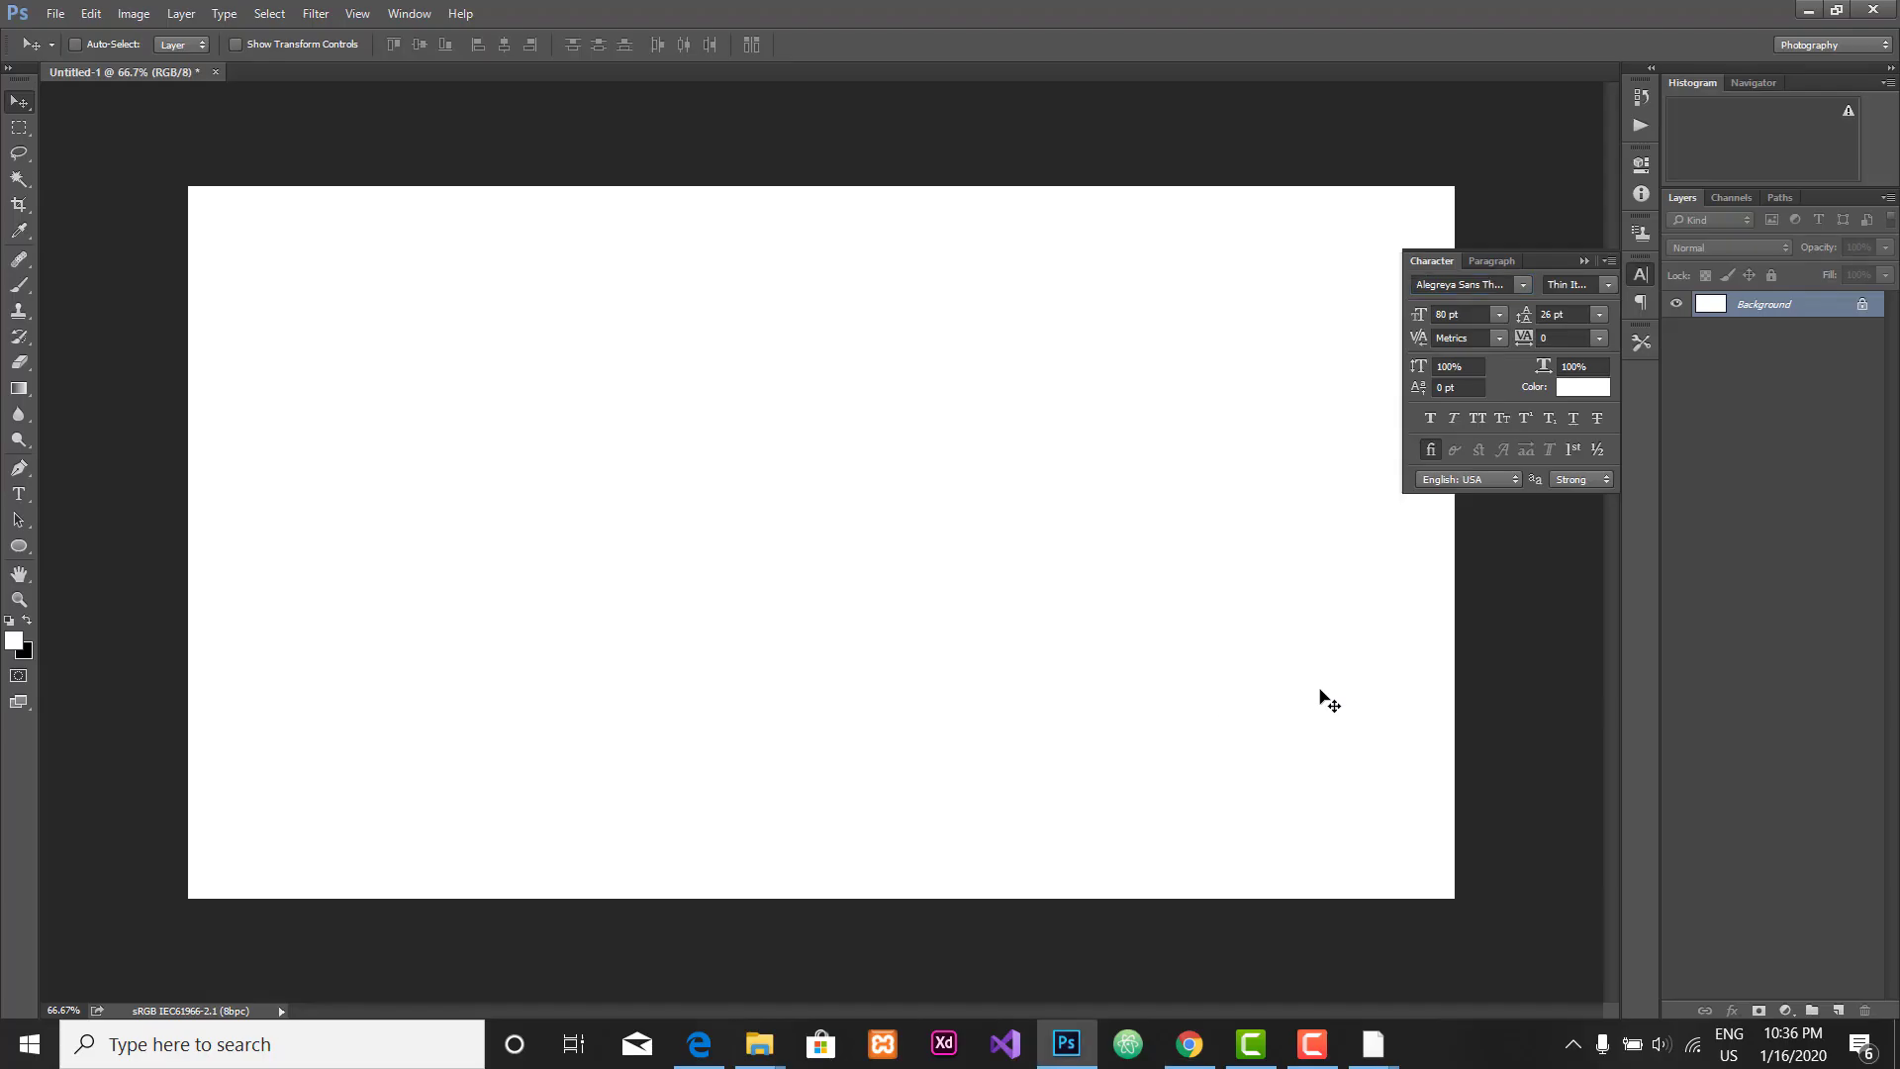
double_click(1453, 287)
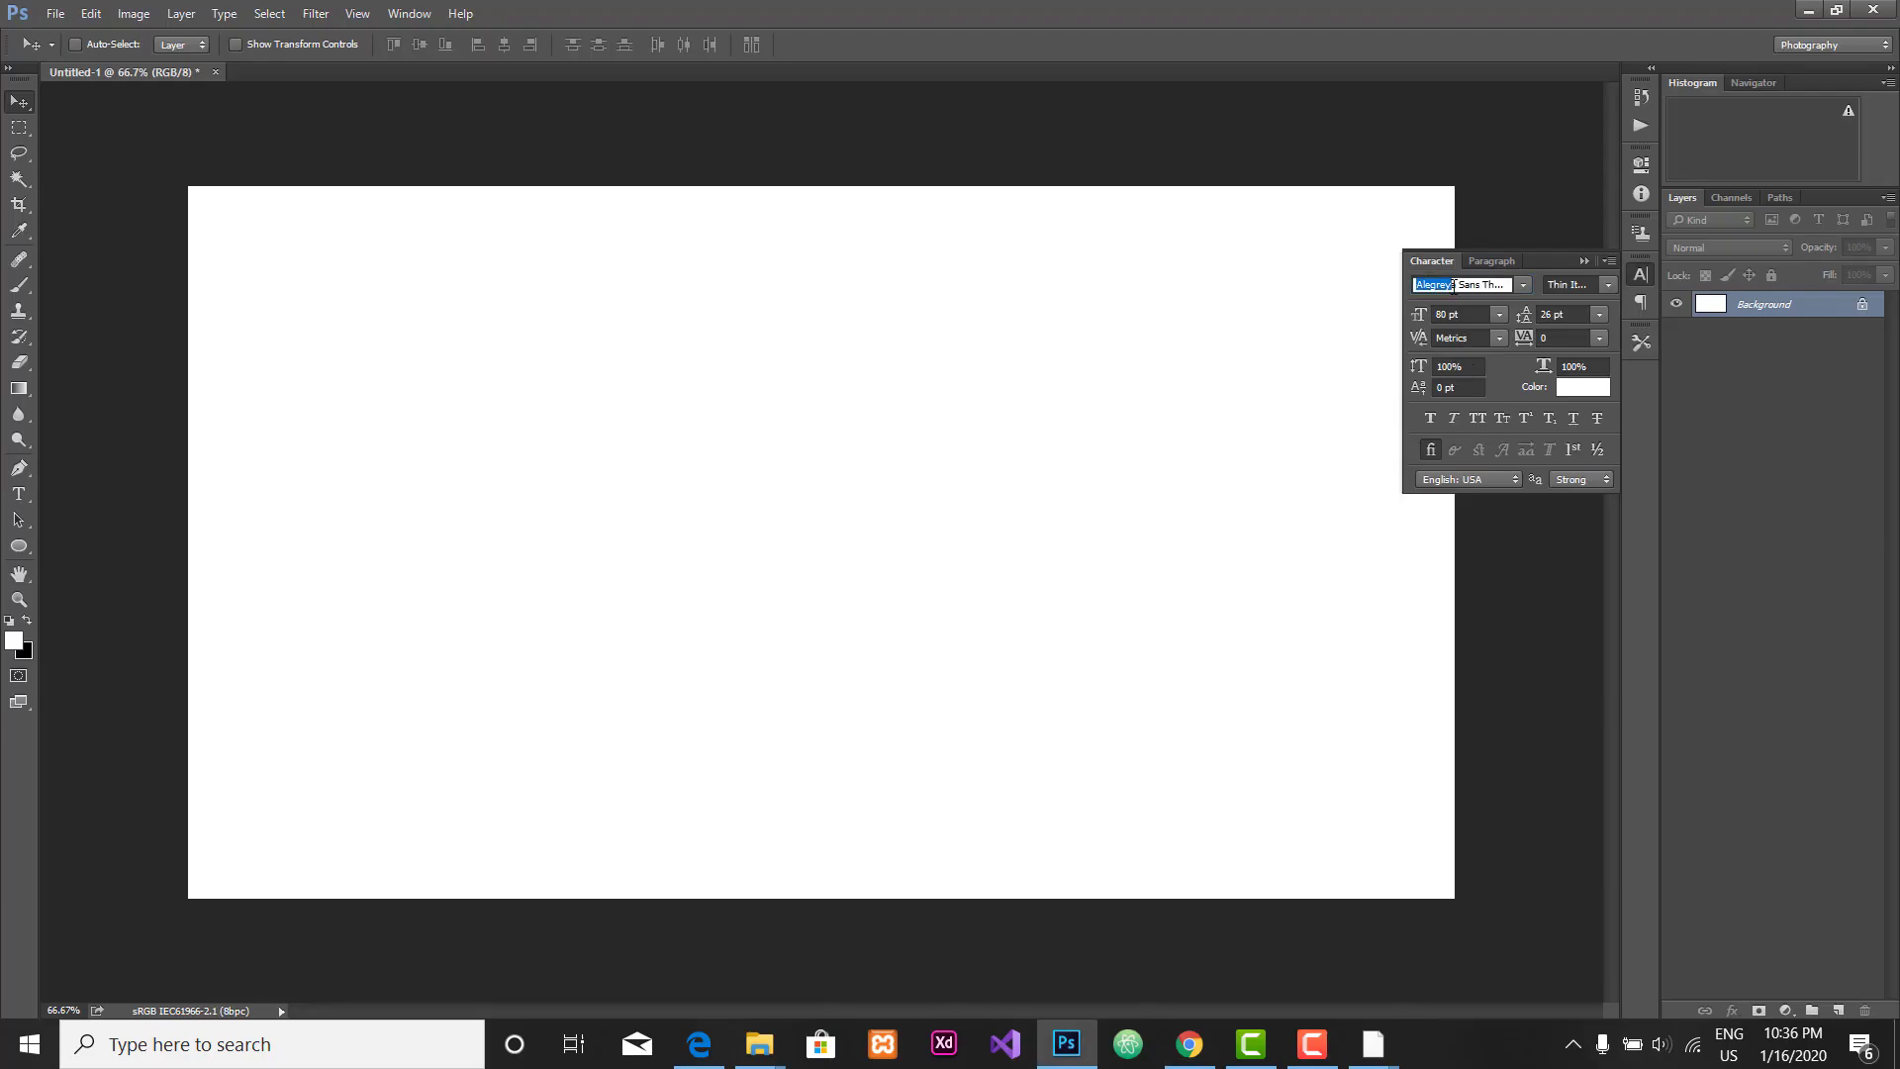
type("F")
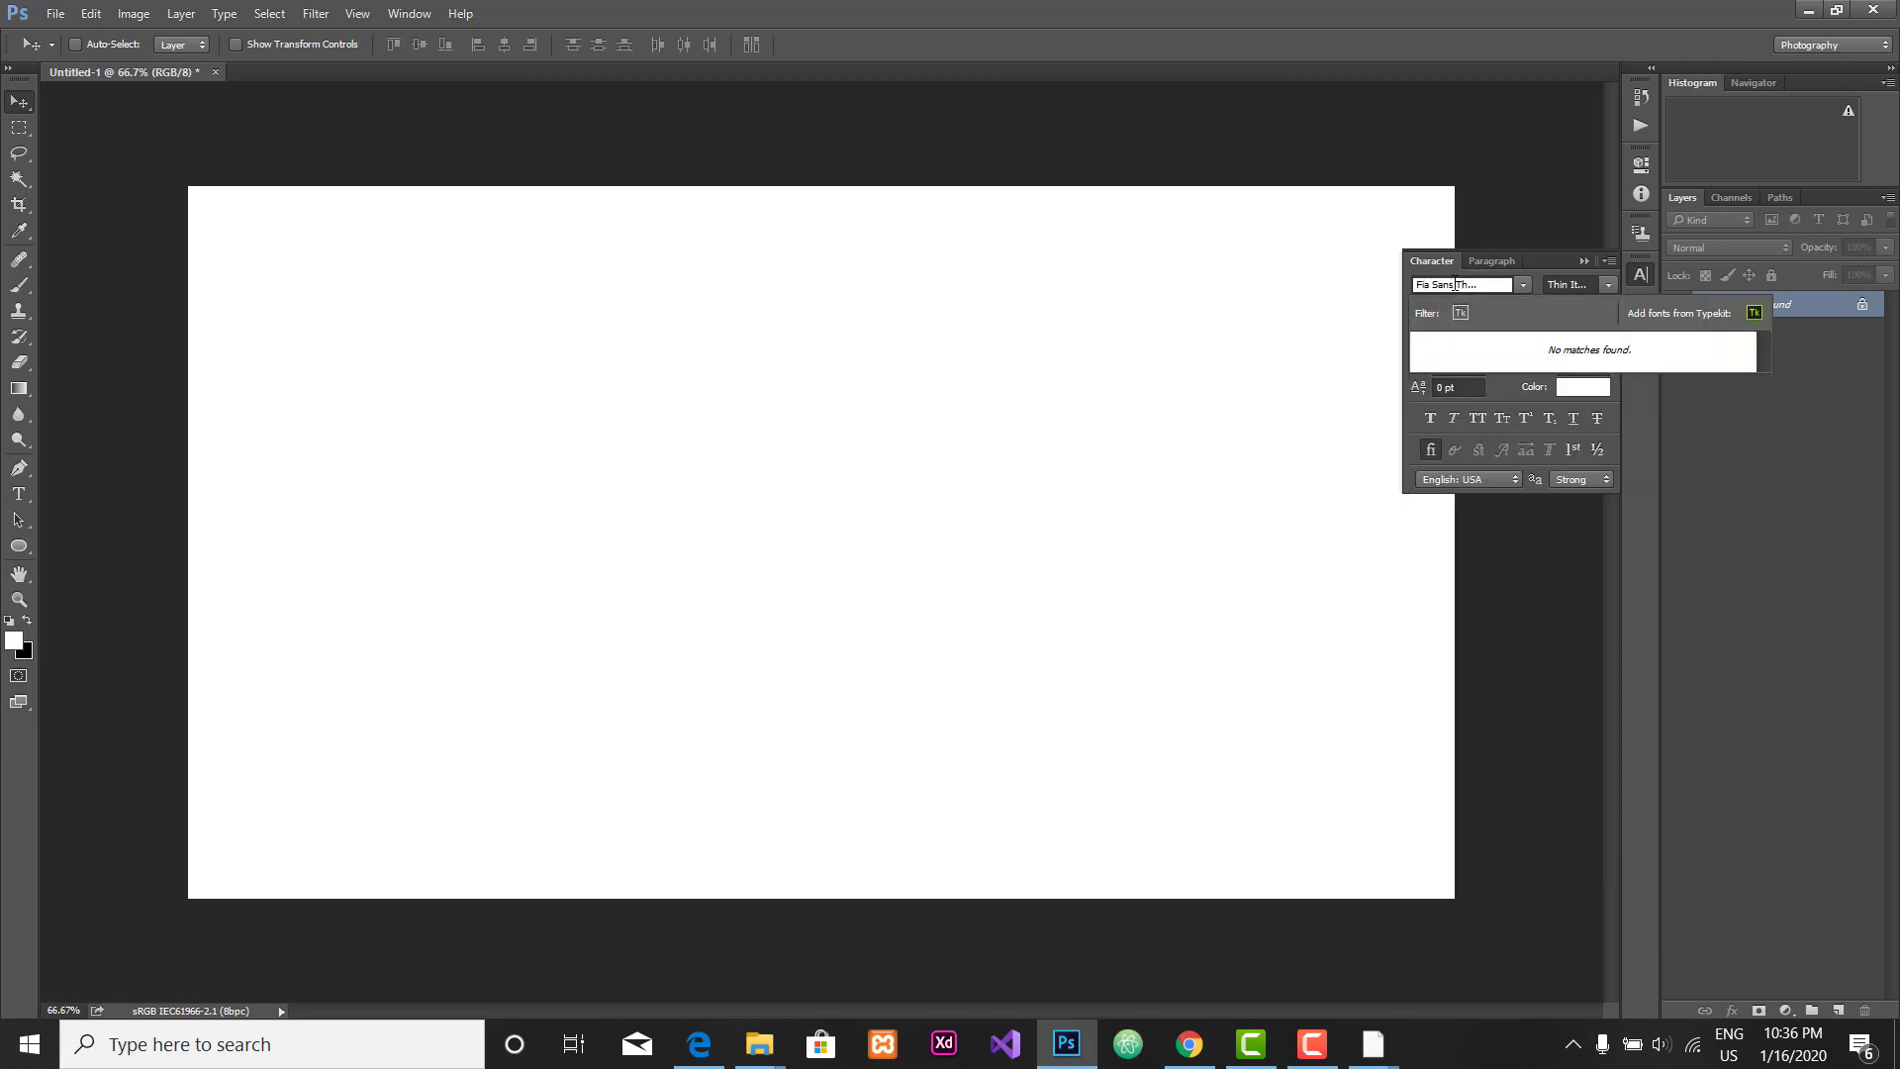
key("BackSpace")
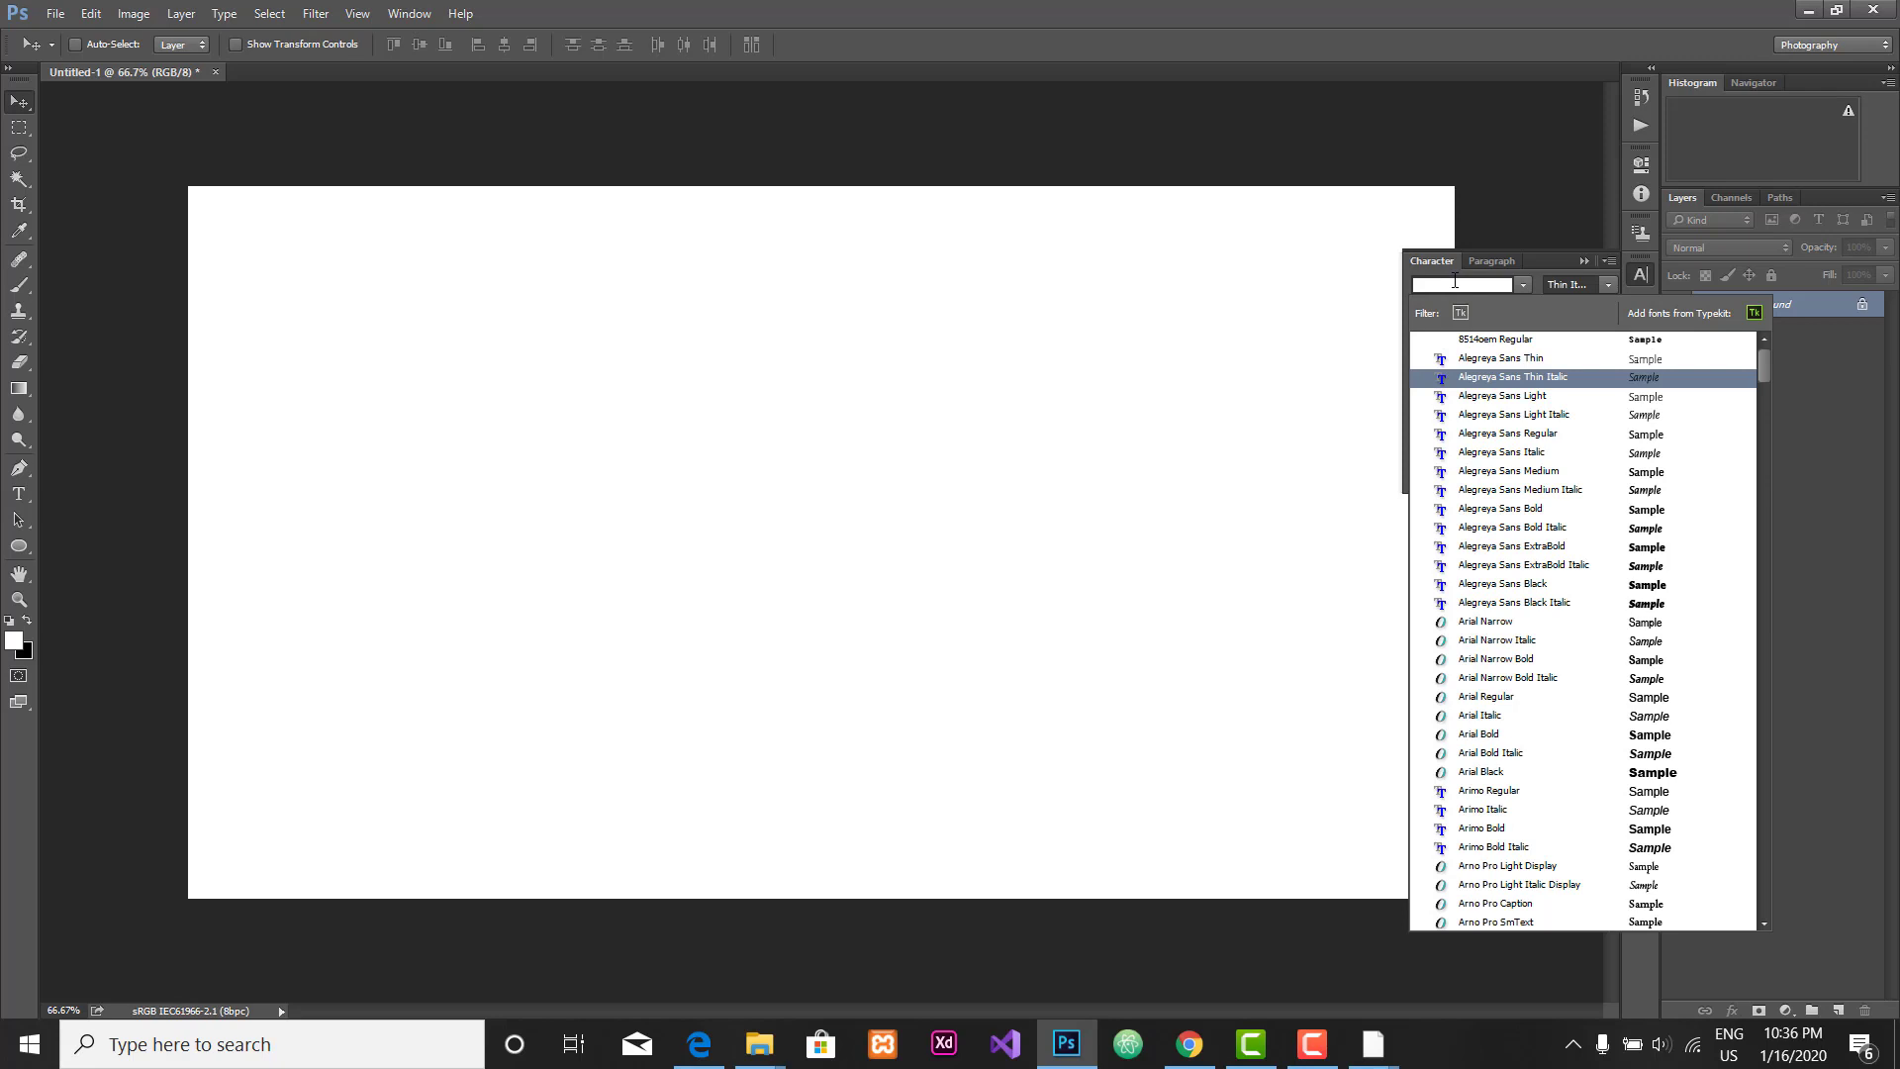
type("fira")
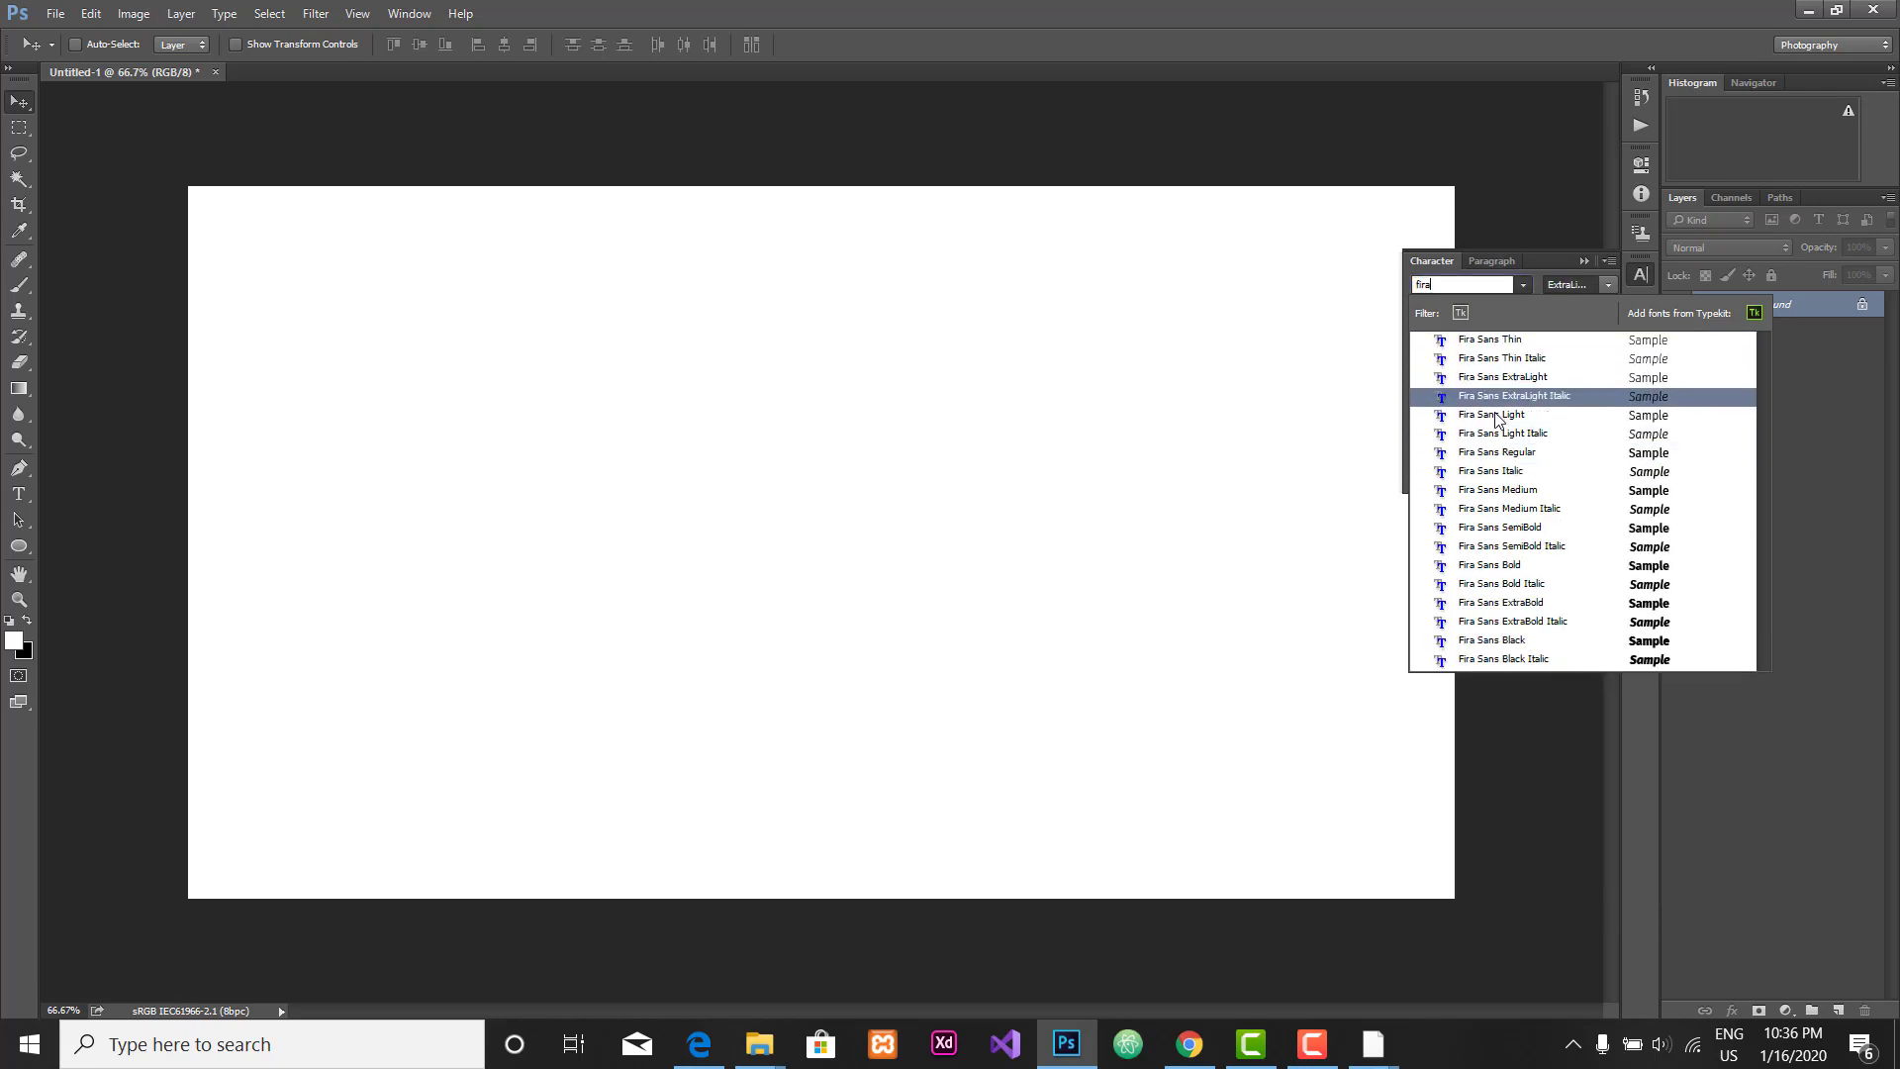
left_click(1516, 453)
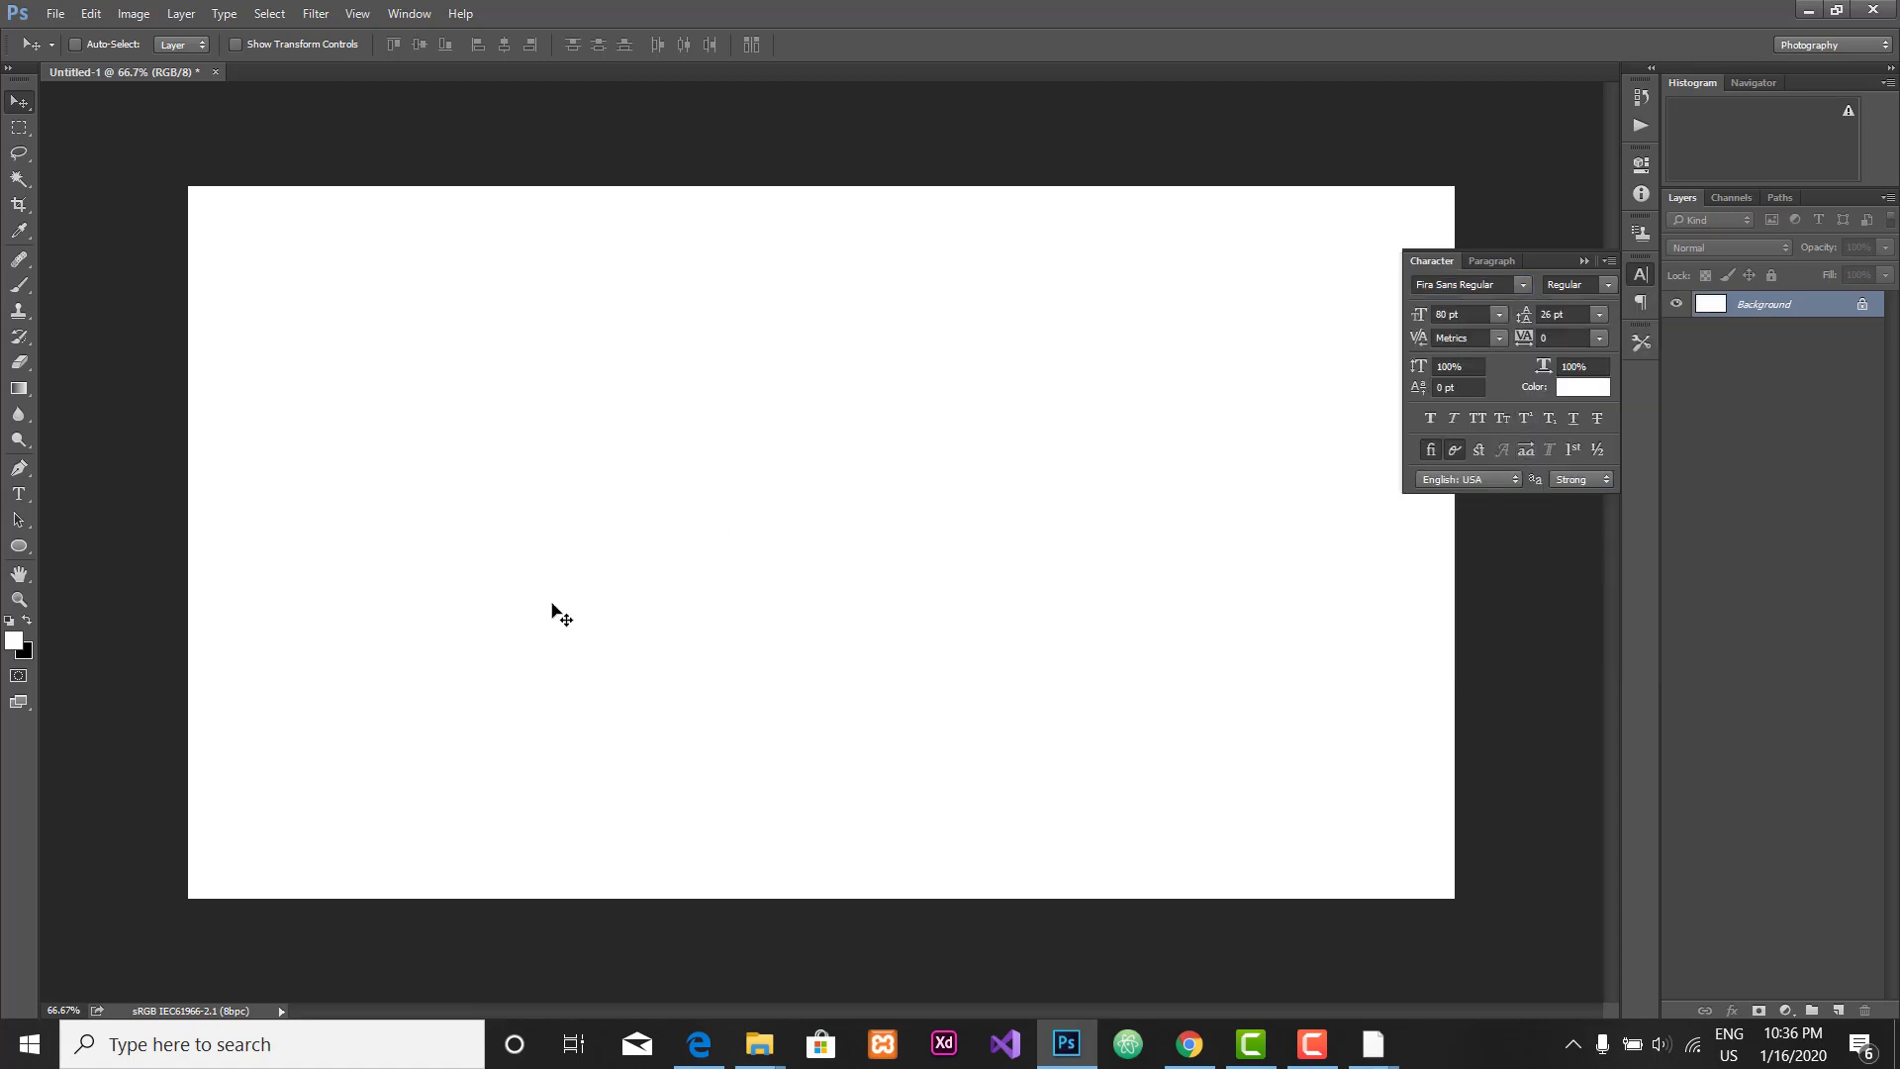
Step: Add a text layer reading "NickCo." near the middle of the canvas
left_click(20, 495)
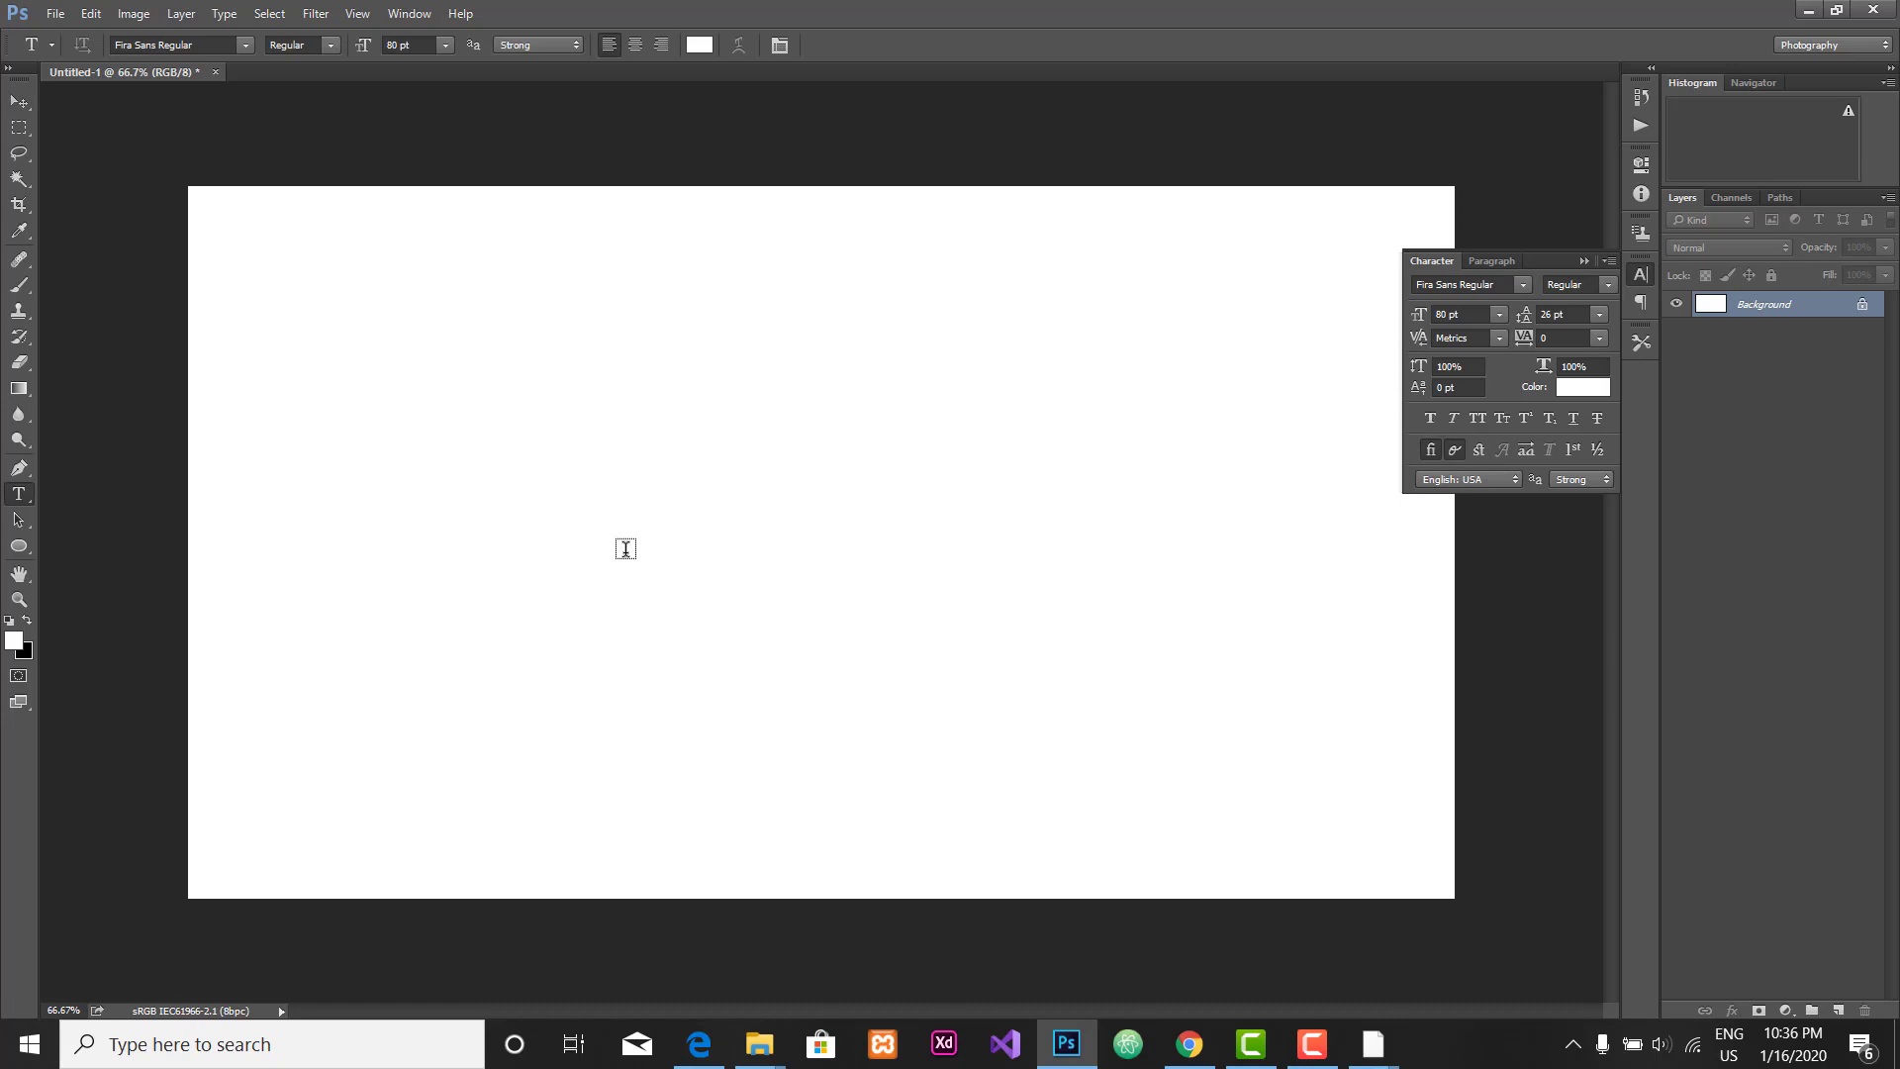
left_click(626, 549)
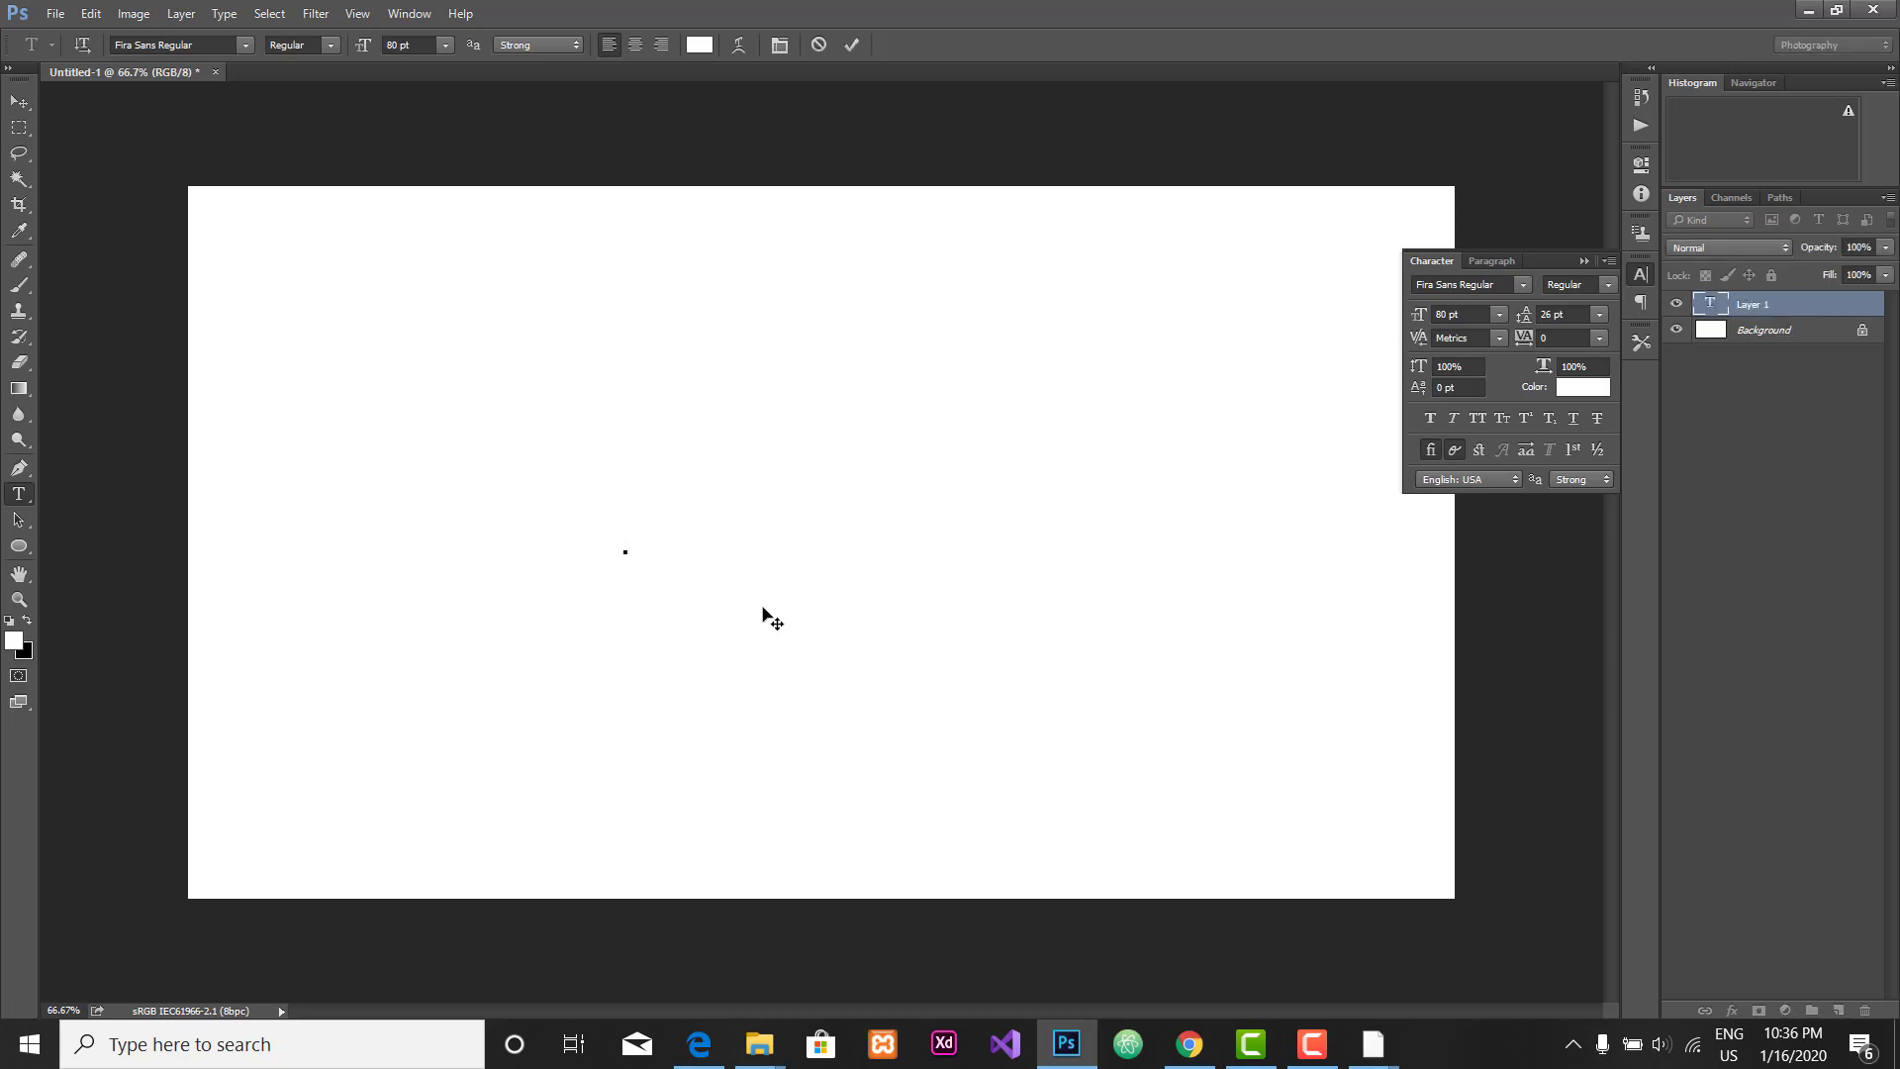
type("SA")
Step: Colour the whole "NickCo." text black (000000) and move it toward the canvas's upper-left corner
key("ctrl")
key("ctrl+a")
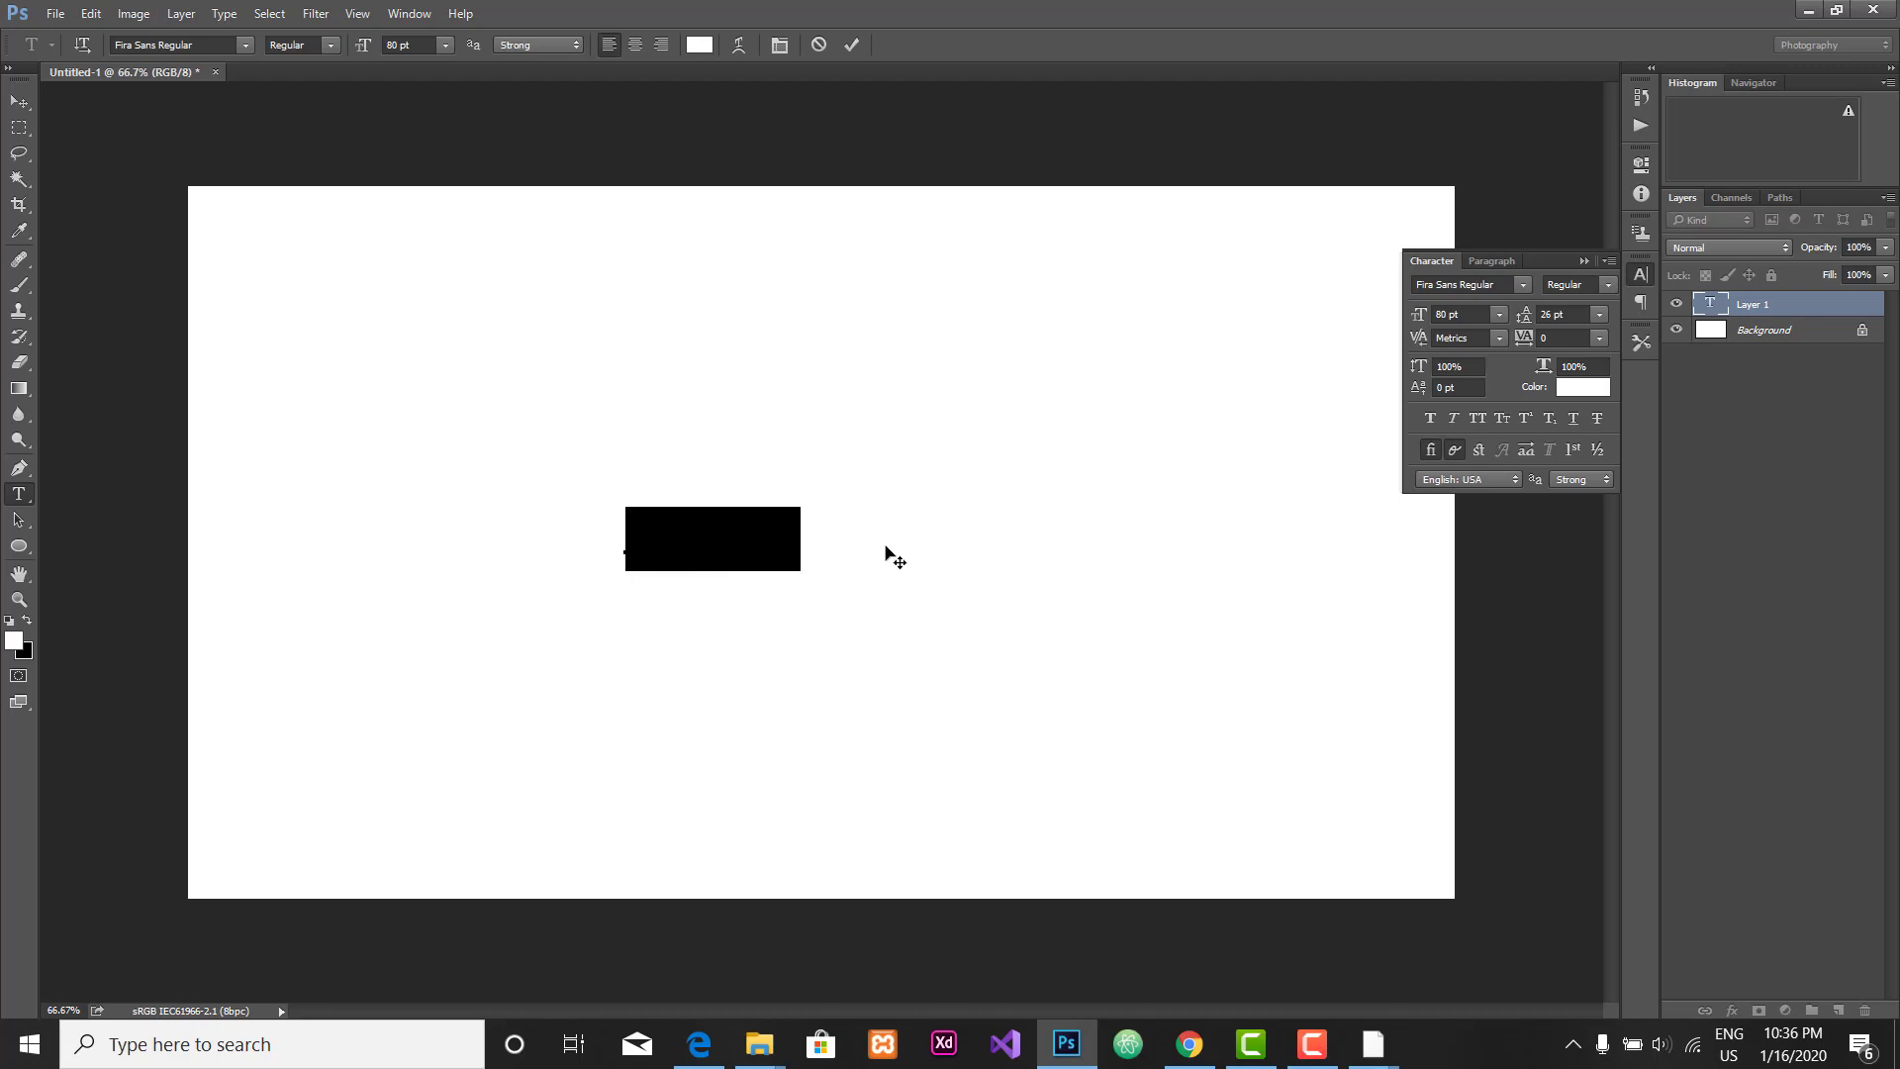
left_click(1579, 388)
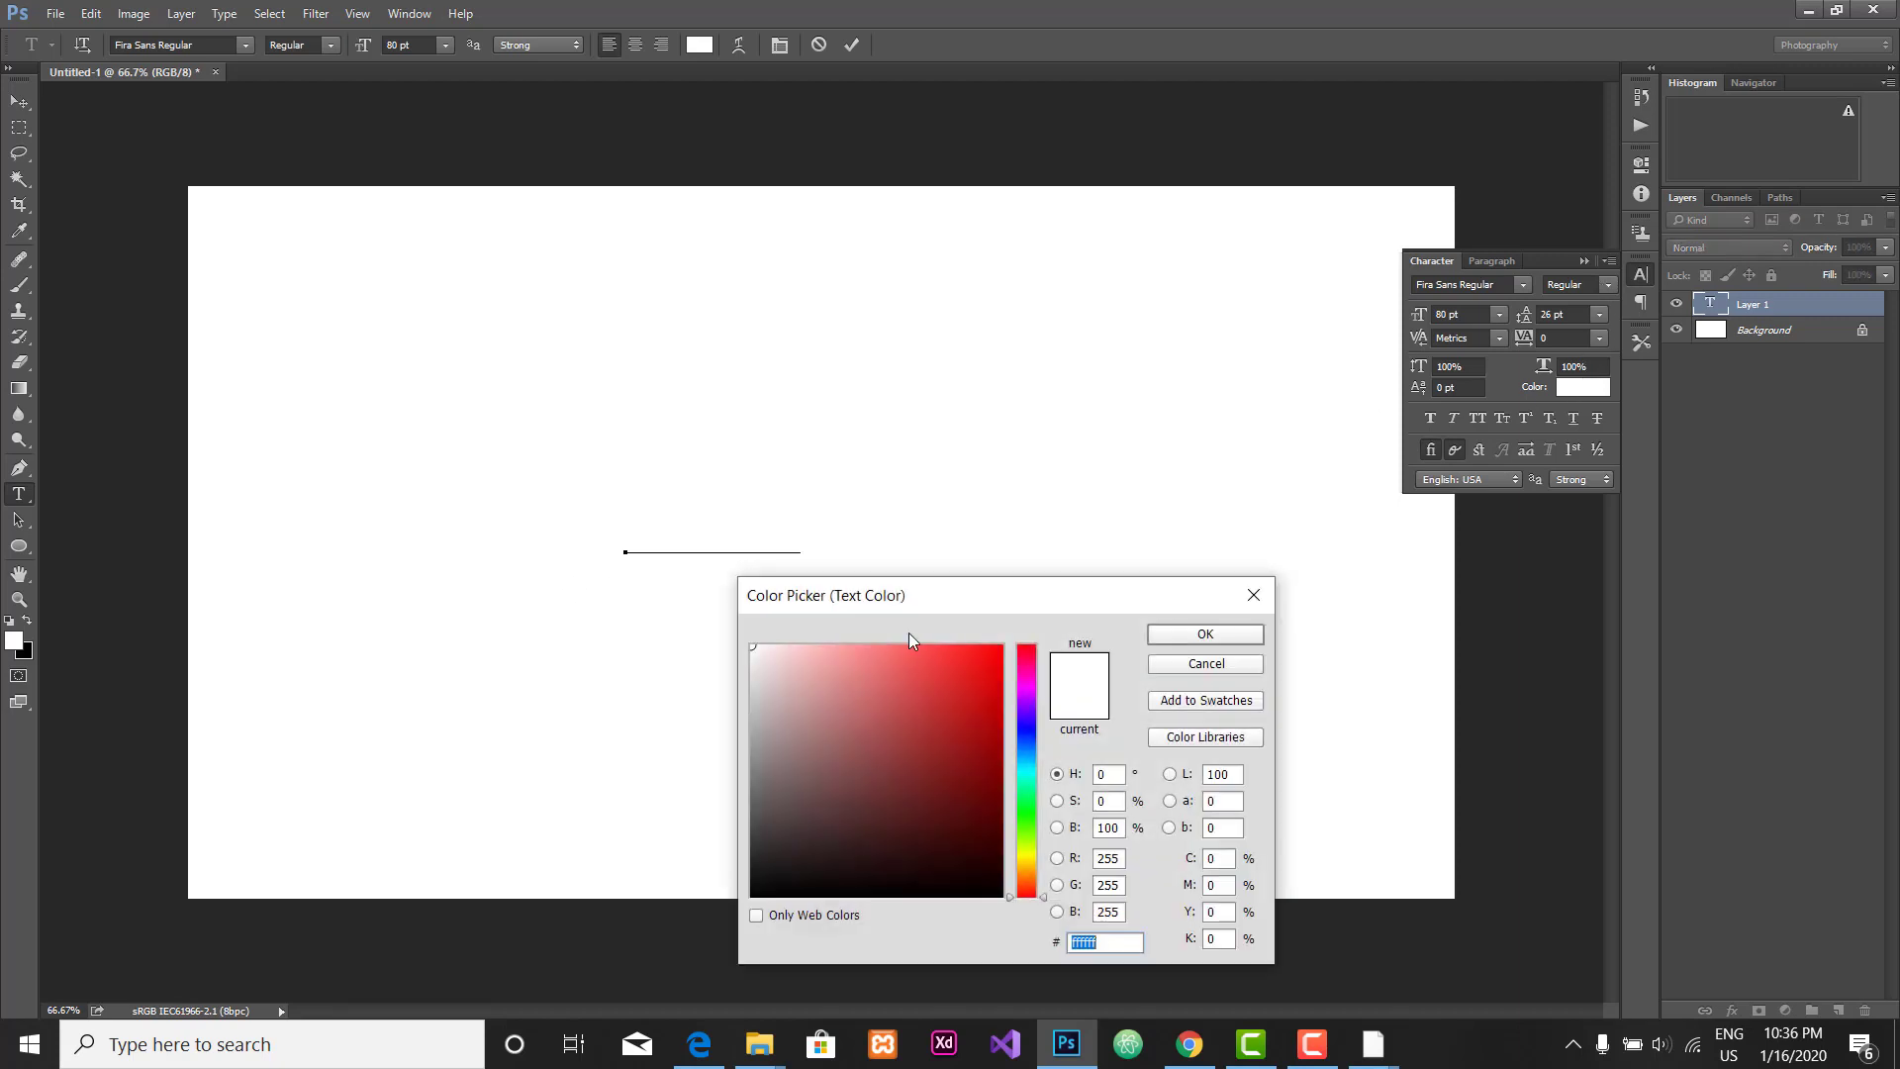
type("000000")
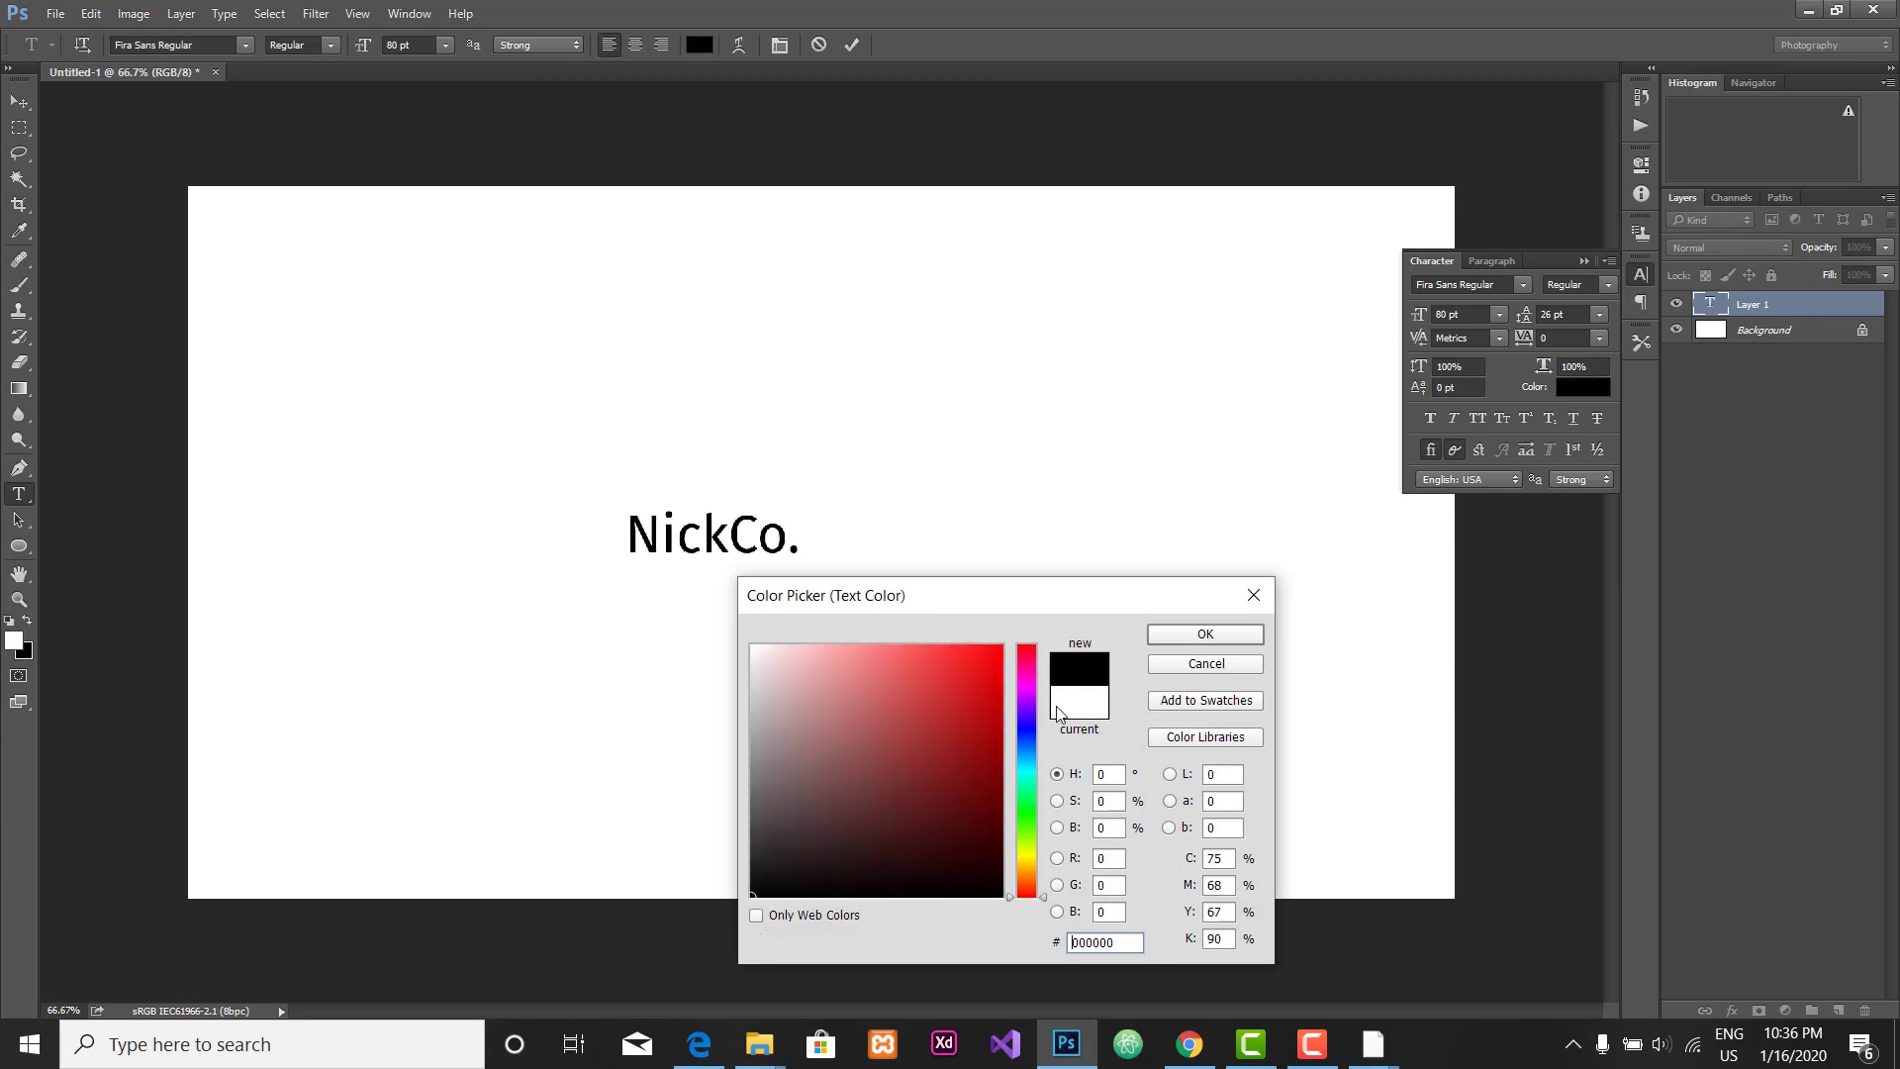
left_click(1227, 633)
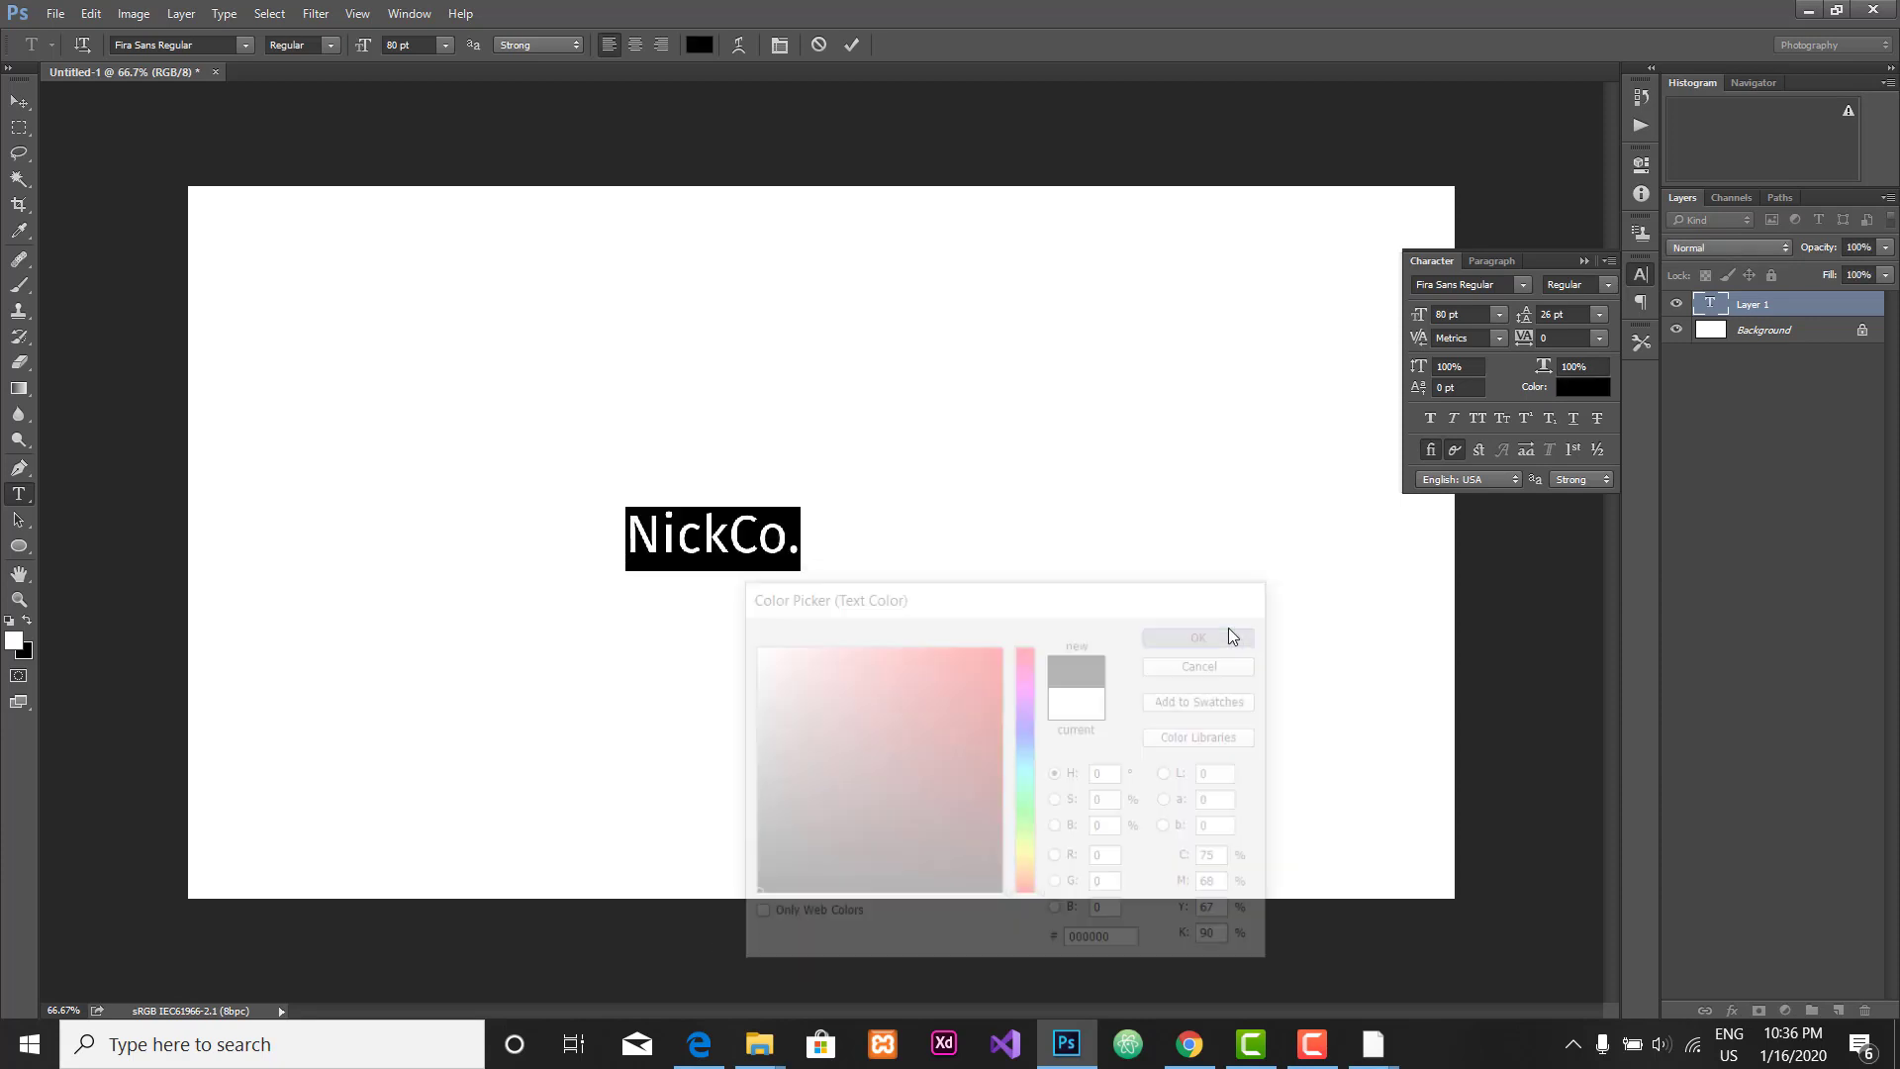
left_click(17, 104)
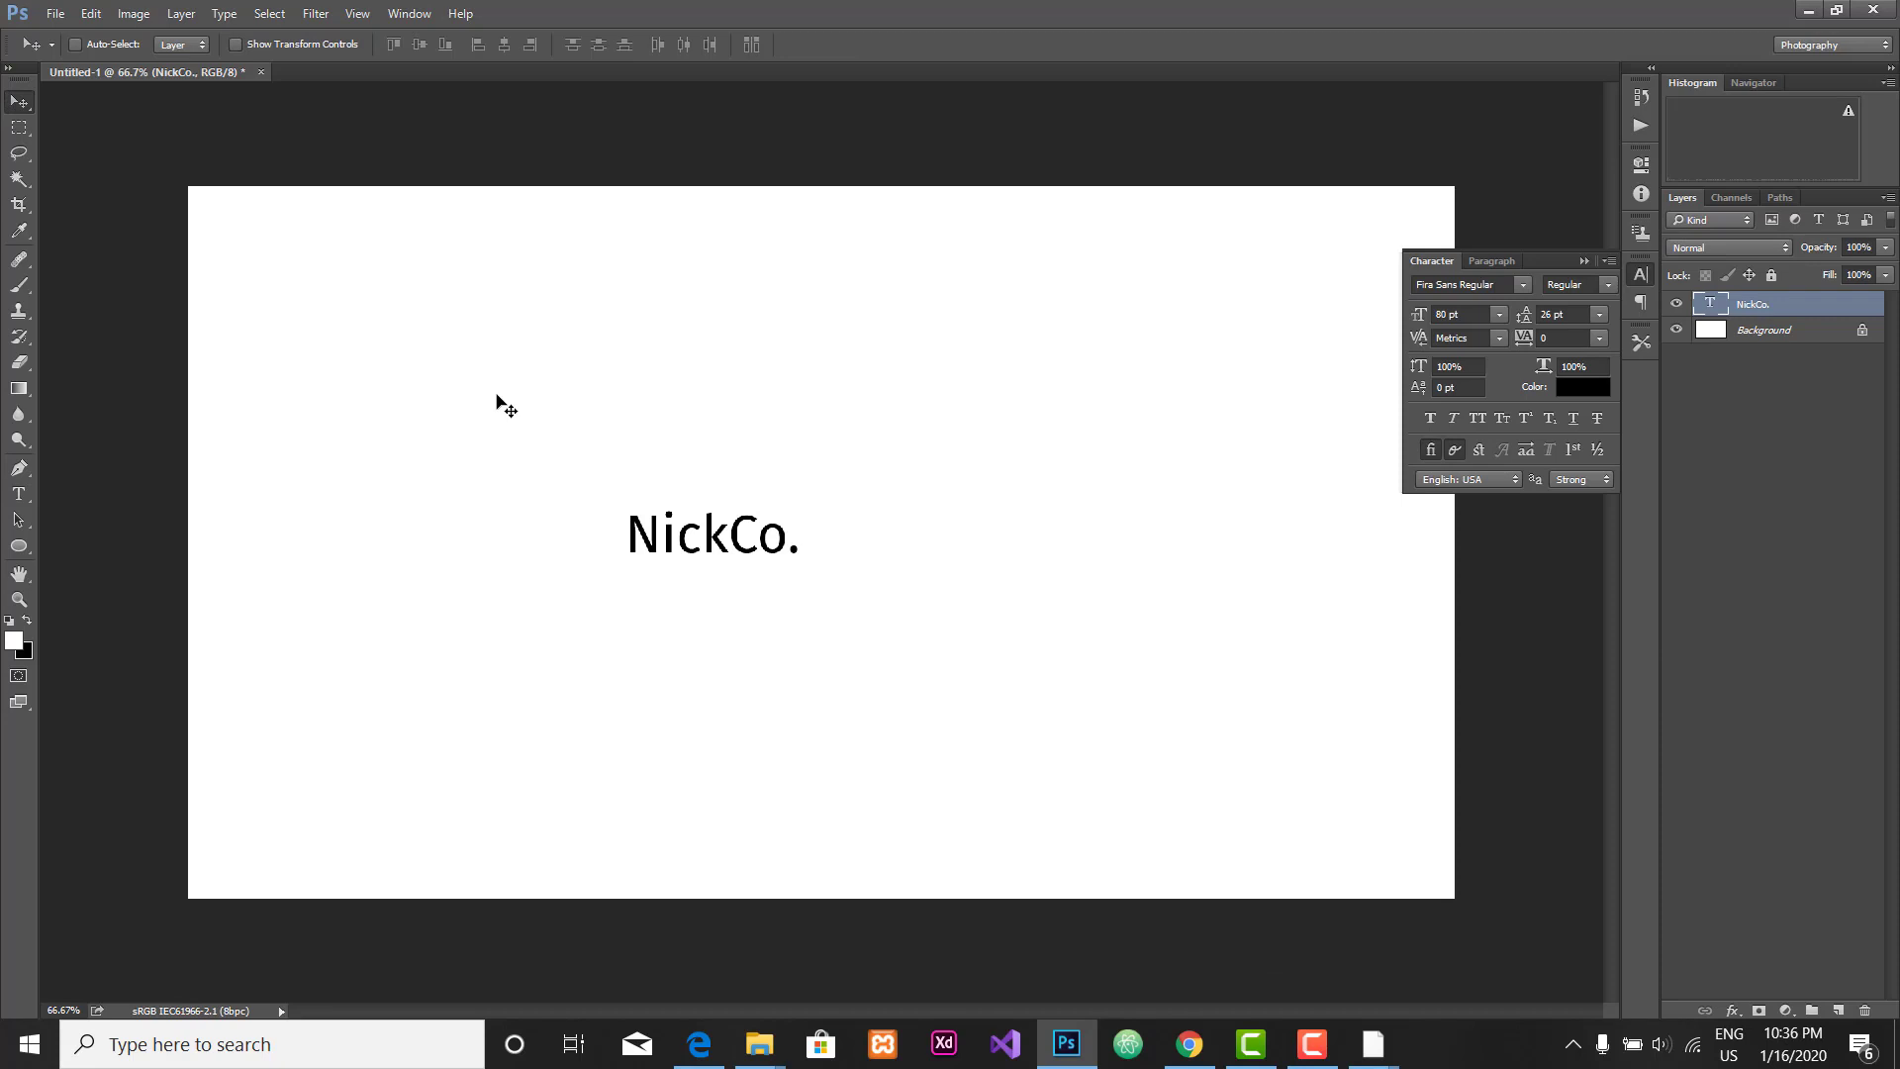
left_click_drag(707, 541, 368, 289)
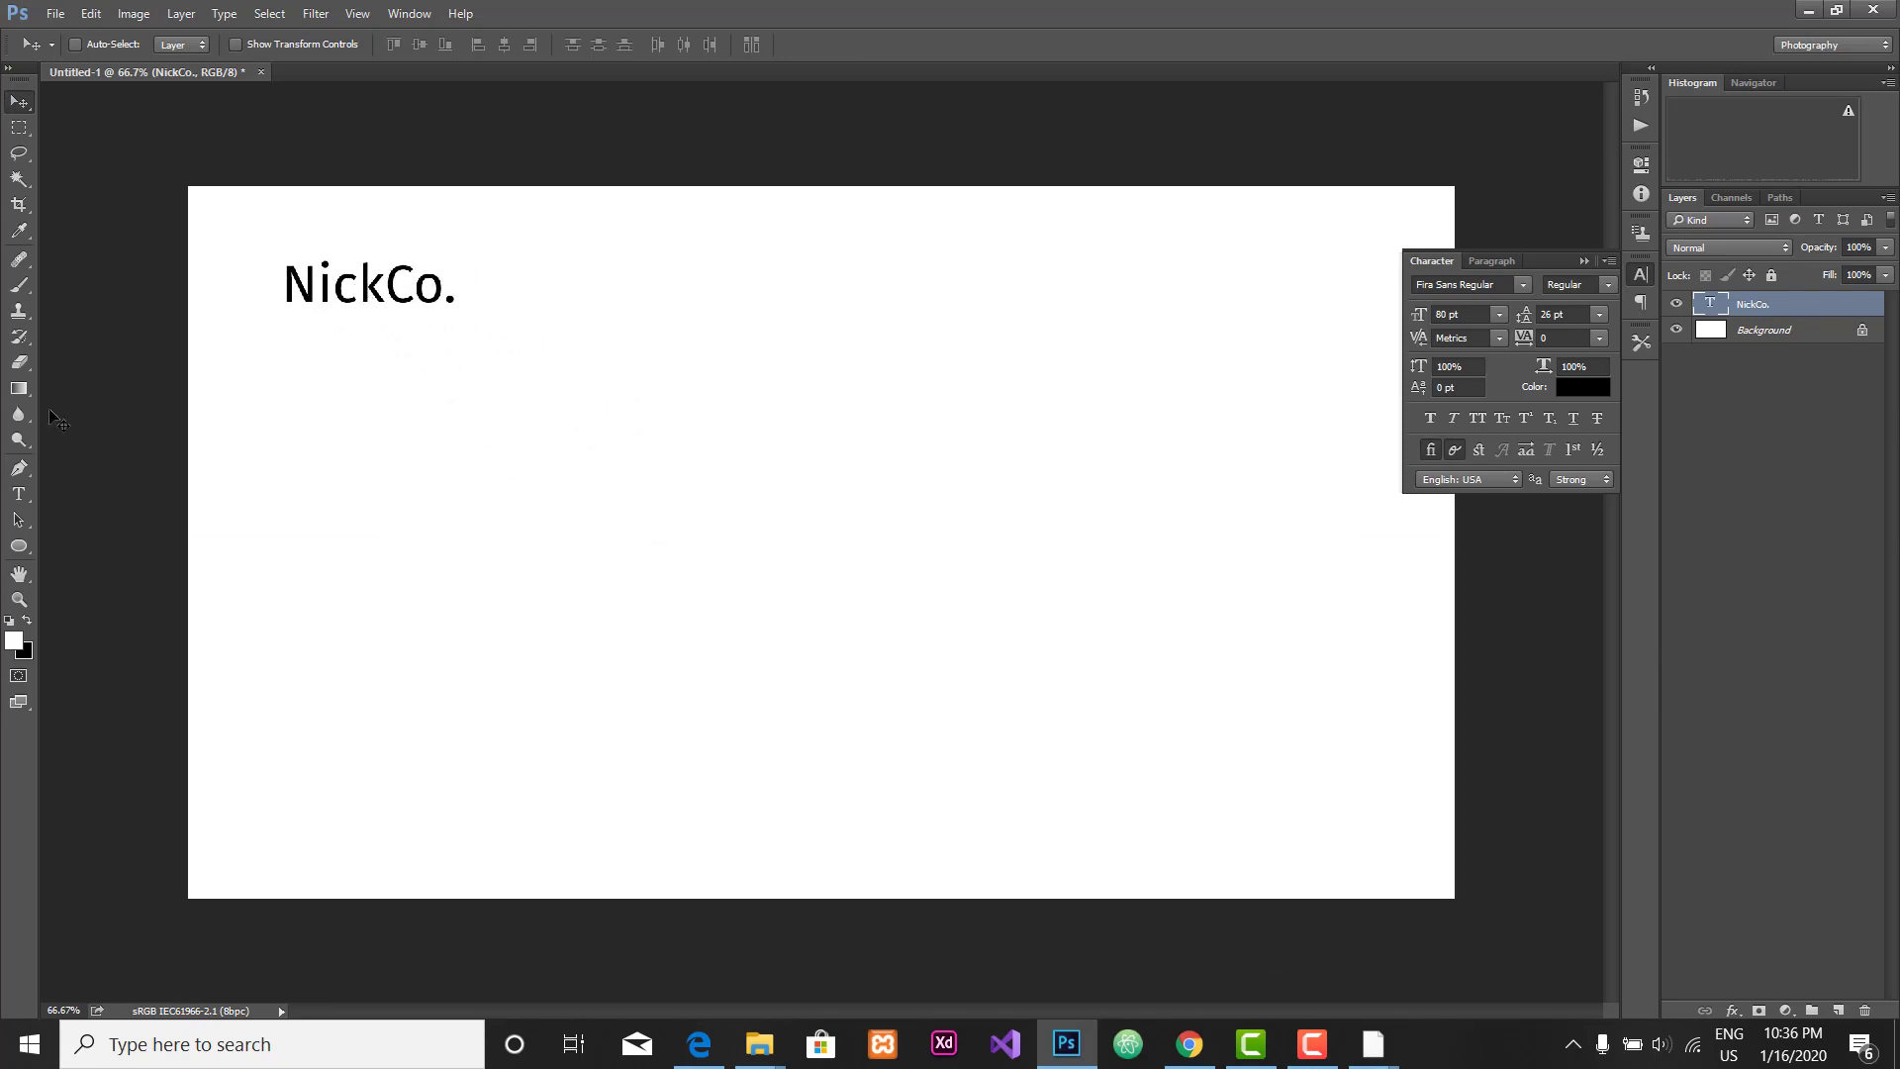
Step: Recolour the "Co." part of the text yellow (ffde00) and move the text closer to the canvas's upper-left corner
left_click(18, 494)
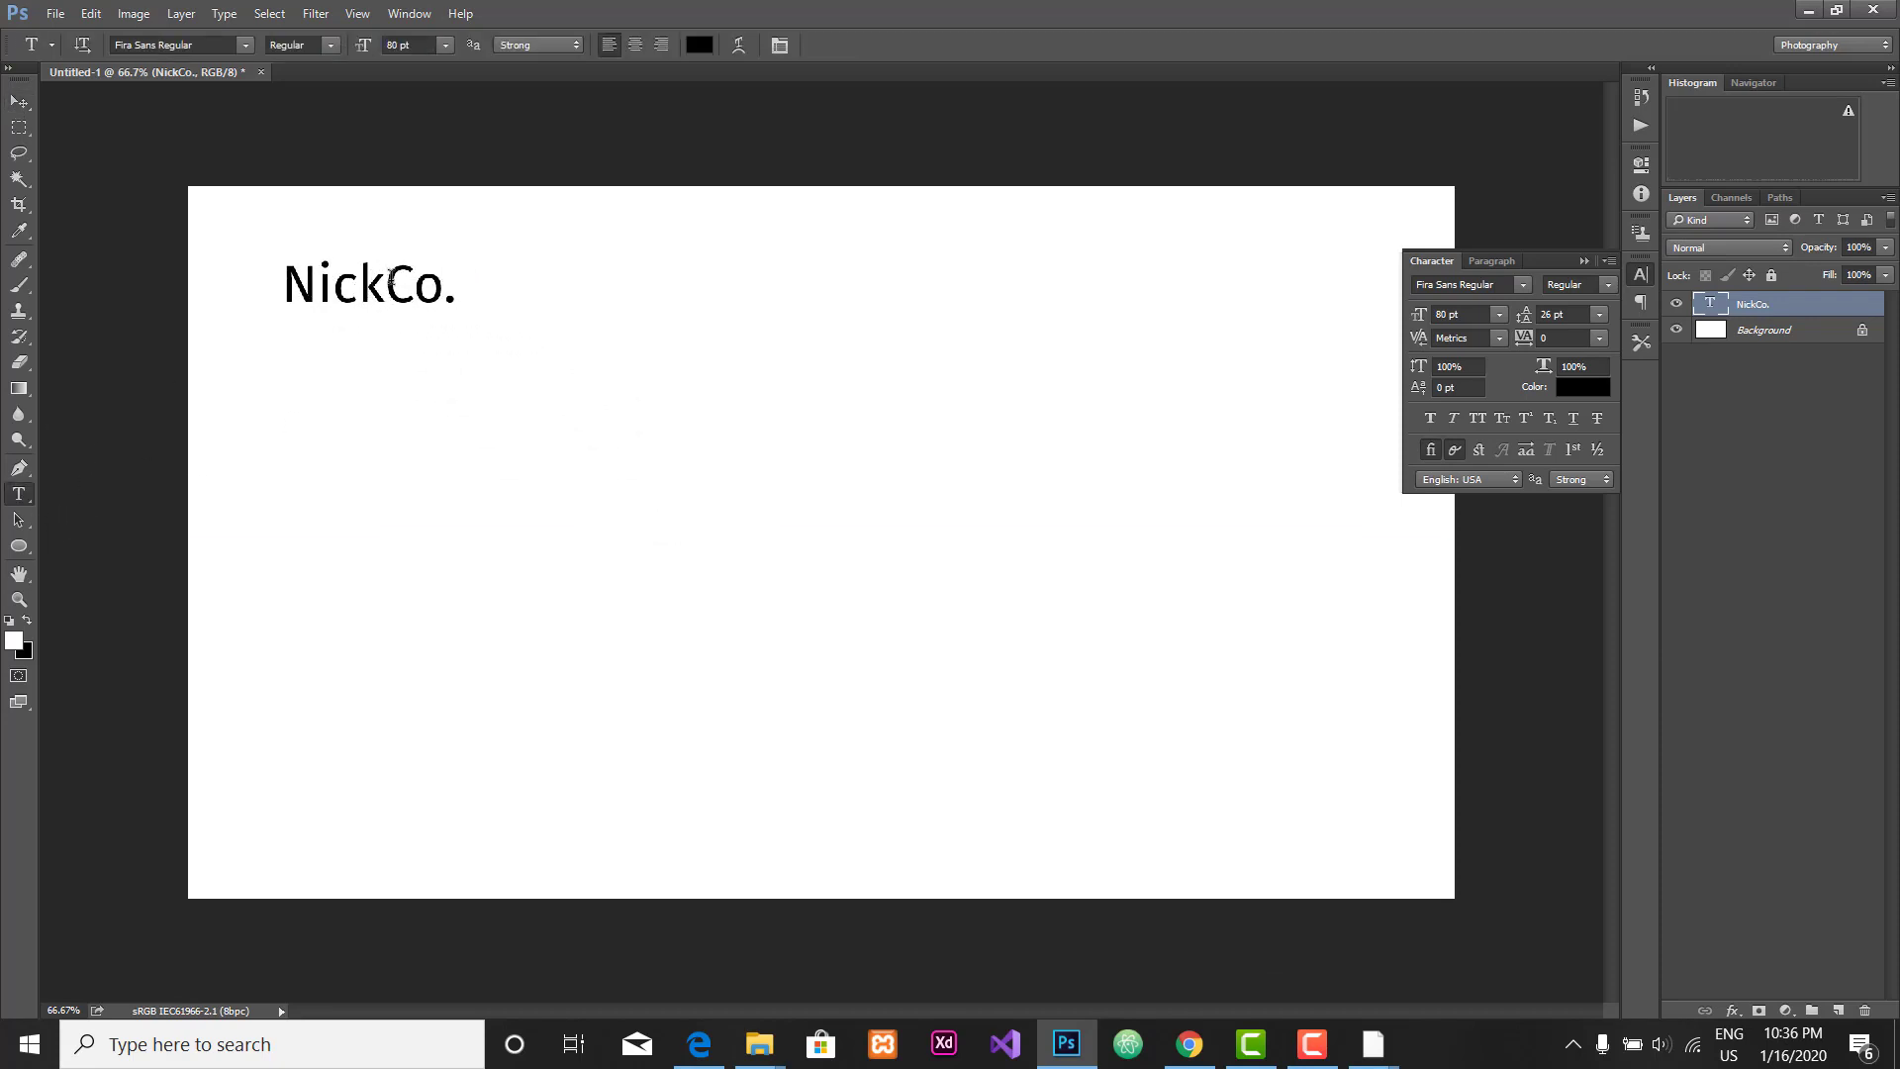
left_click(391, 280)
left_click_drag(388, 281, 457, 285)
left_click(1580, 387)
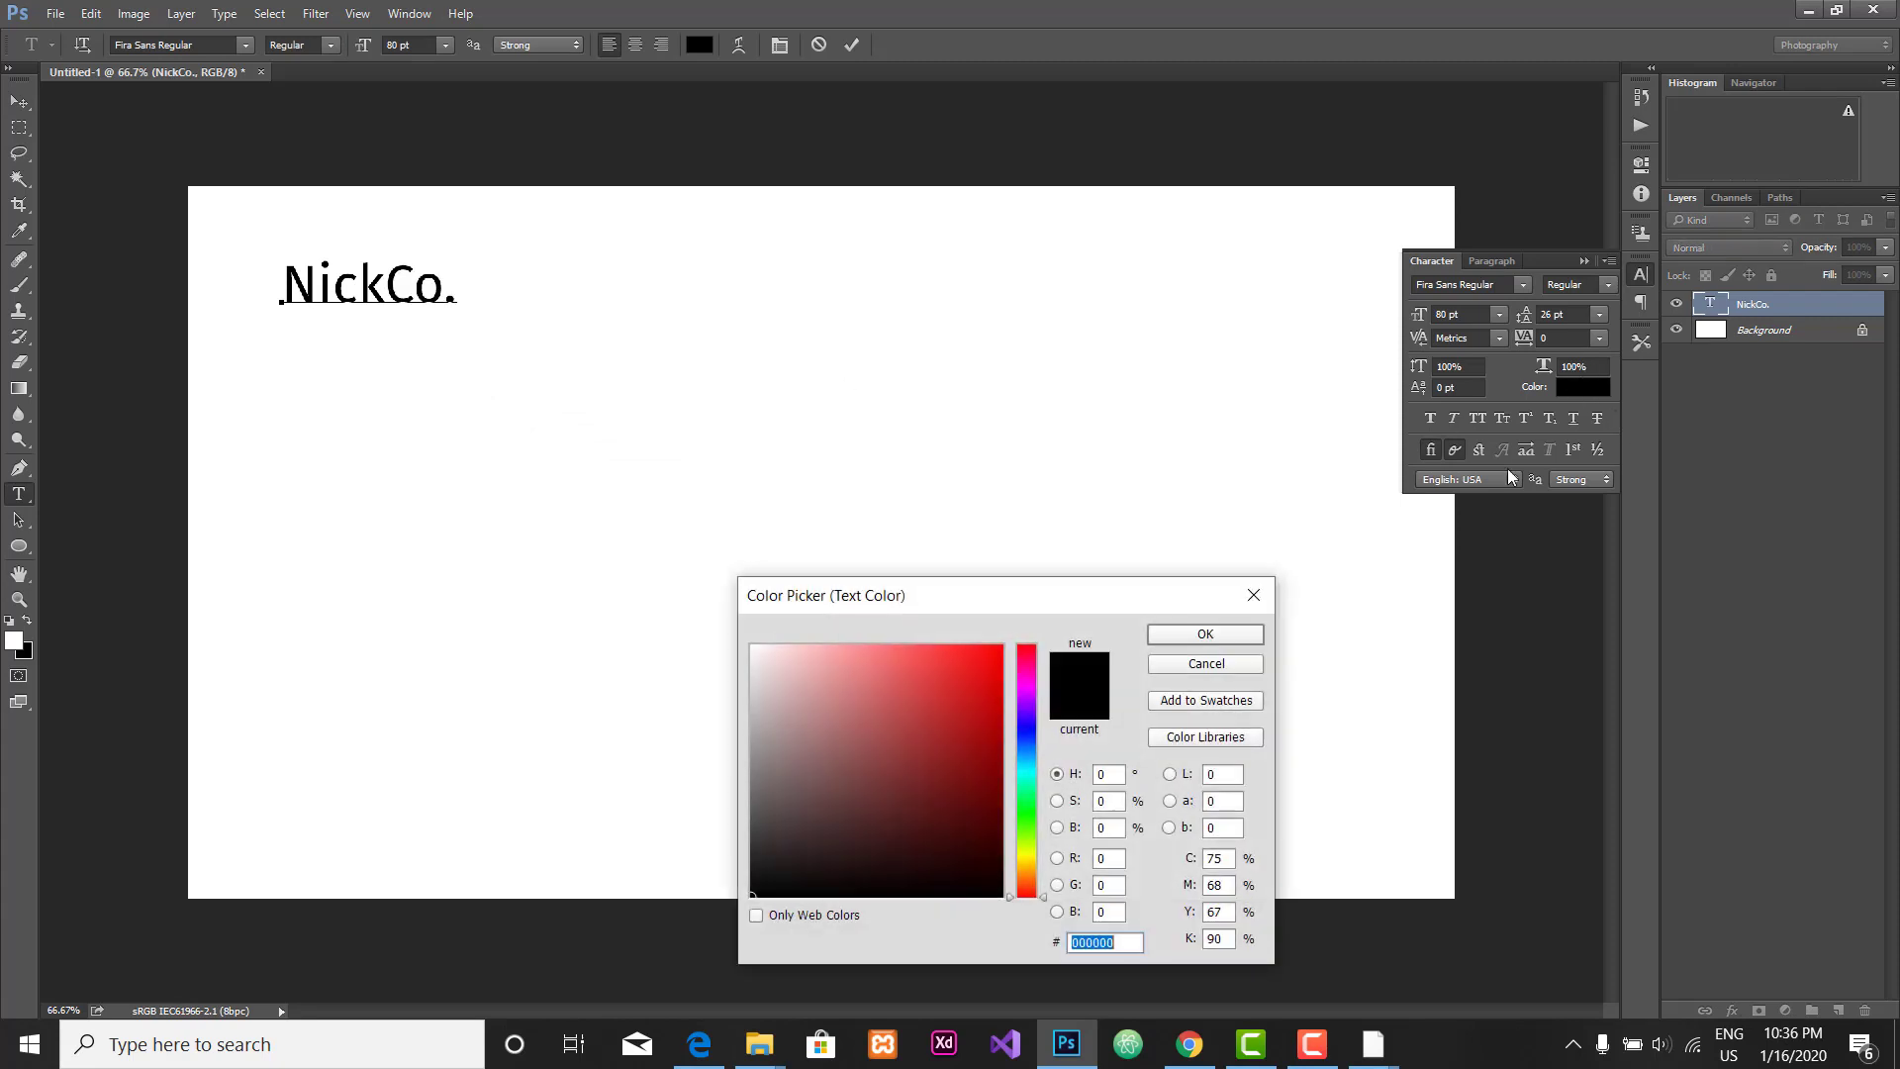
left_click(992, 659)
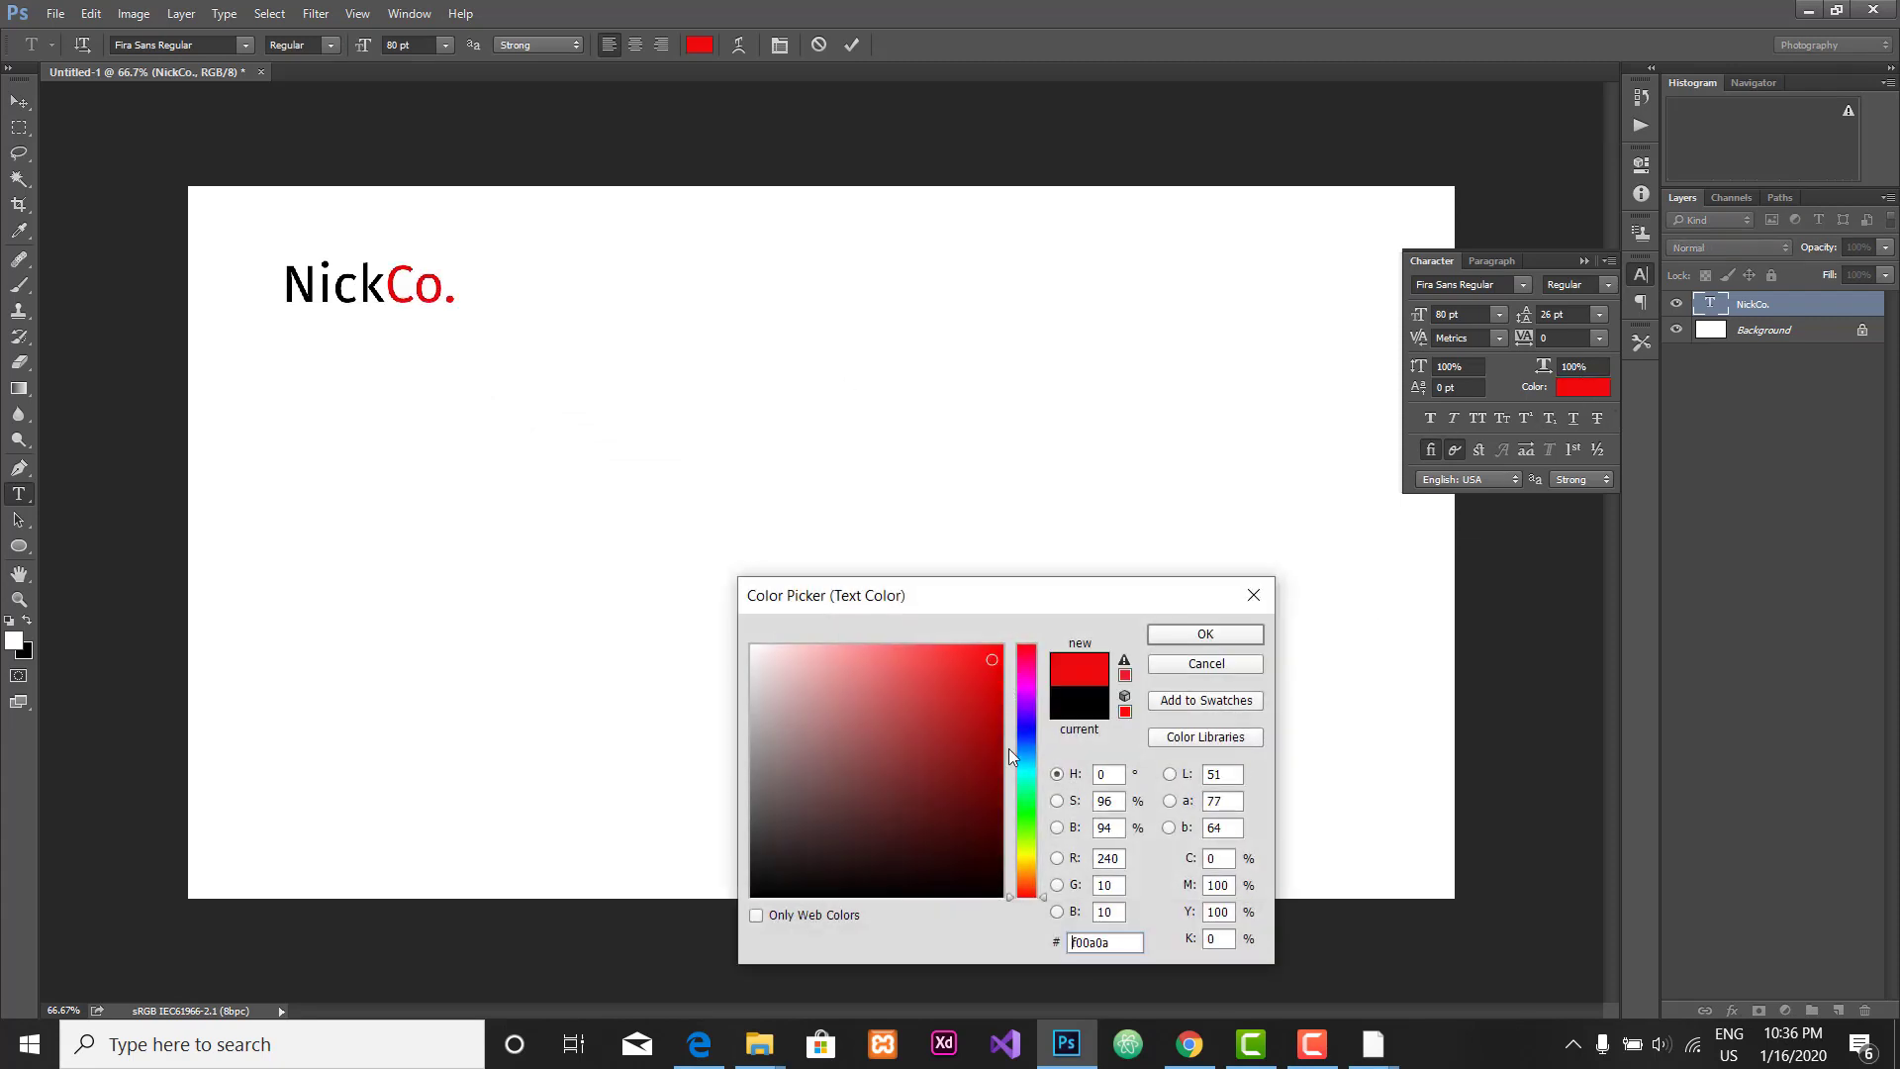
left_click(1031, 860)
left_click_drag(978, 655, 1112, 633)
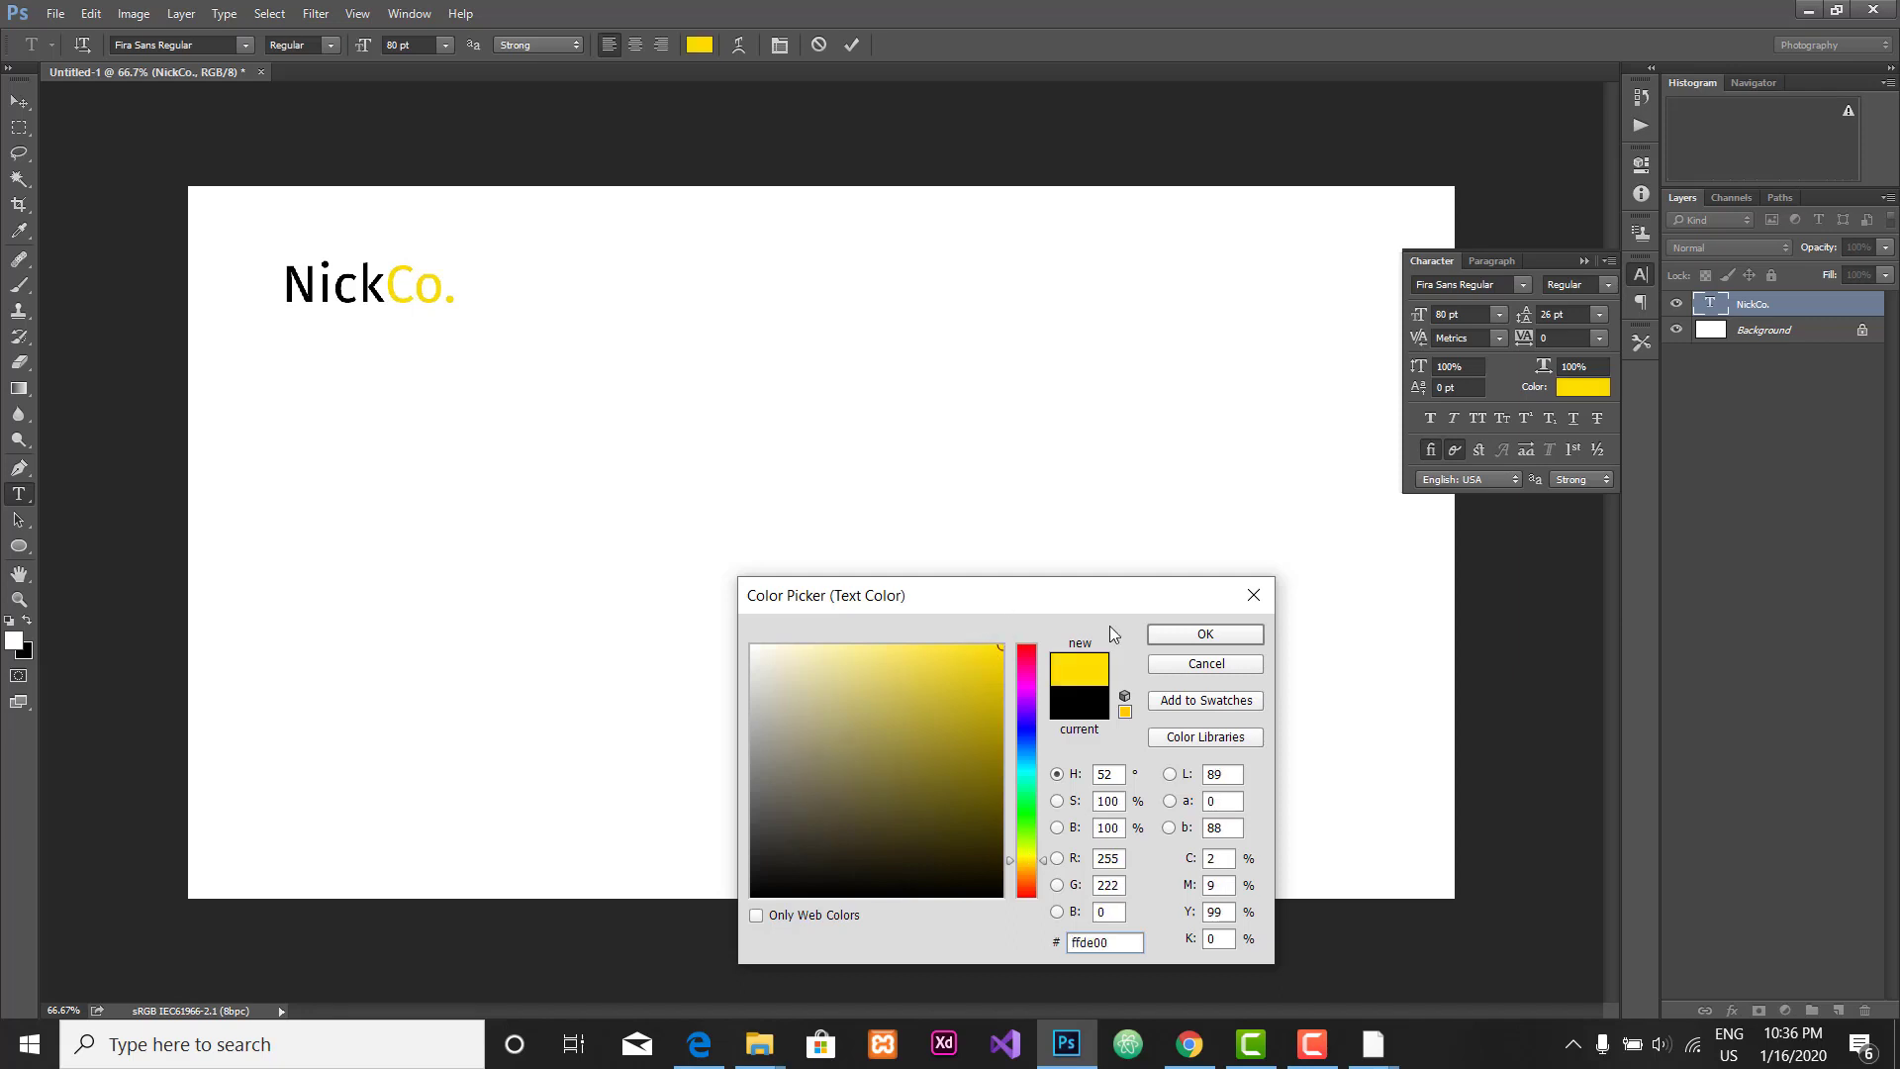
left_click(1227, 636)
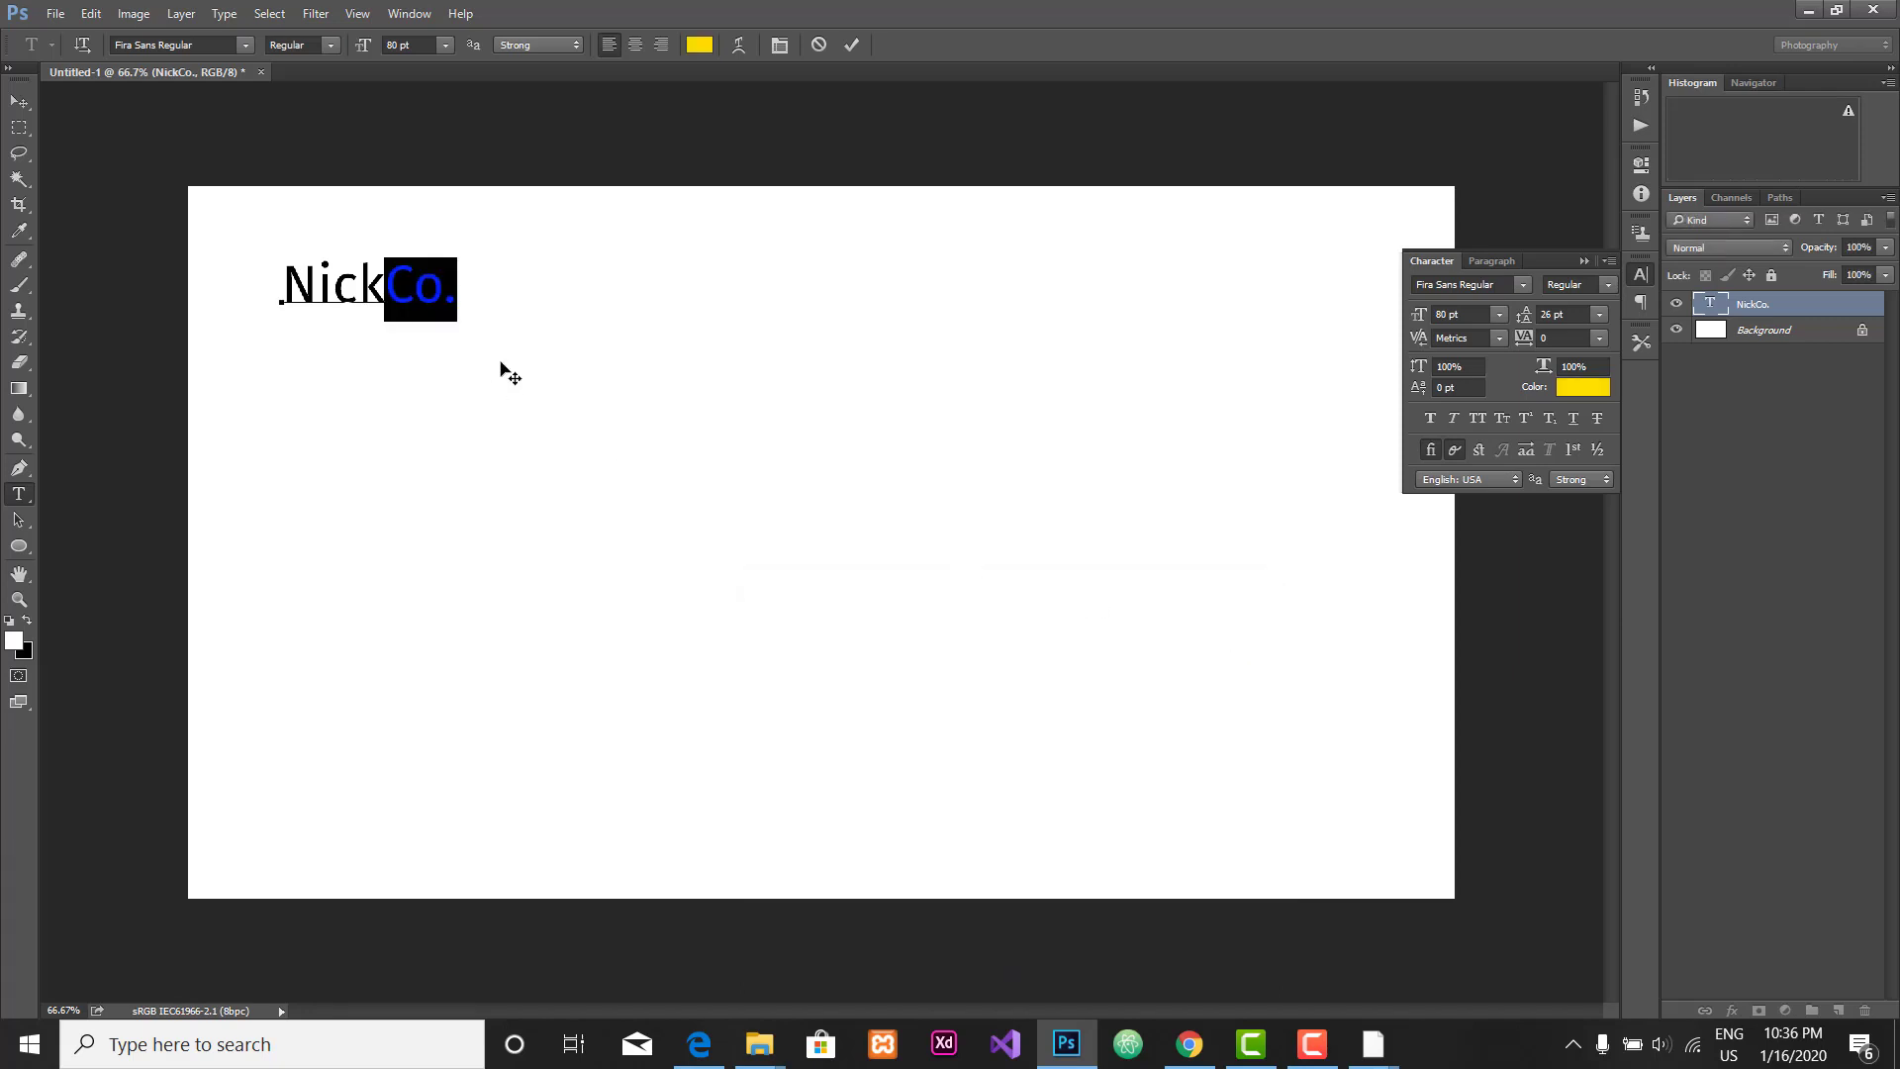
left_click(19, 101)
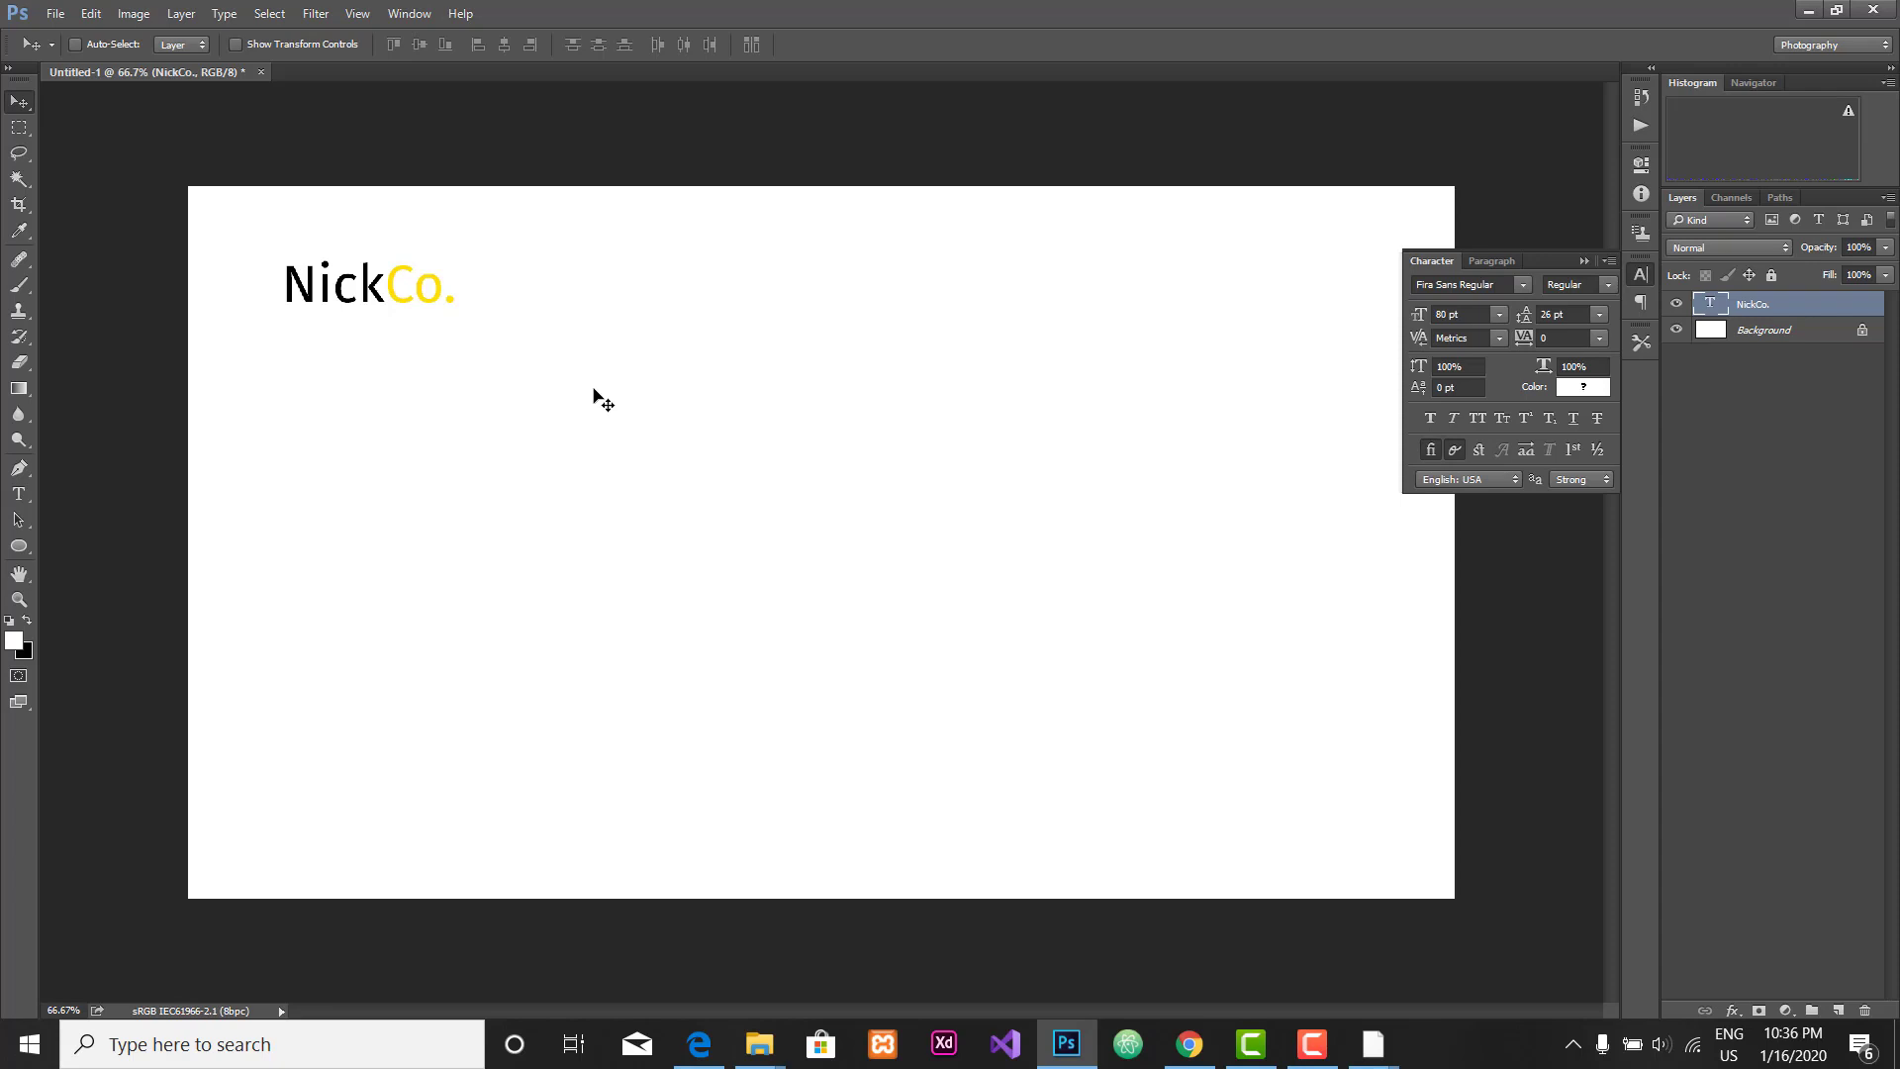
left_click_drag(372, 297, 314, 271)
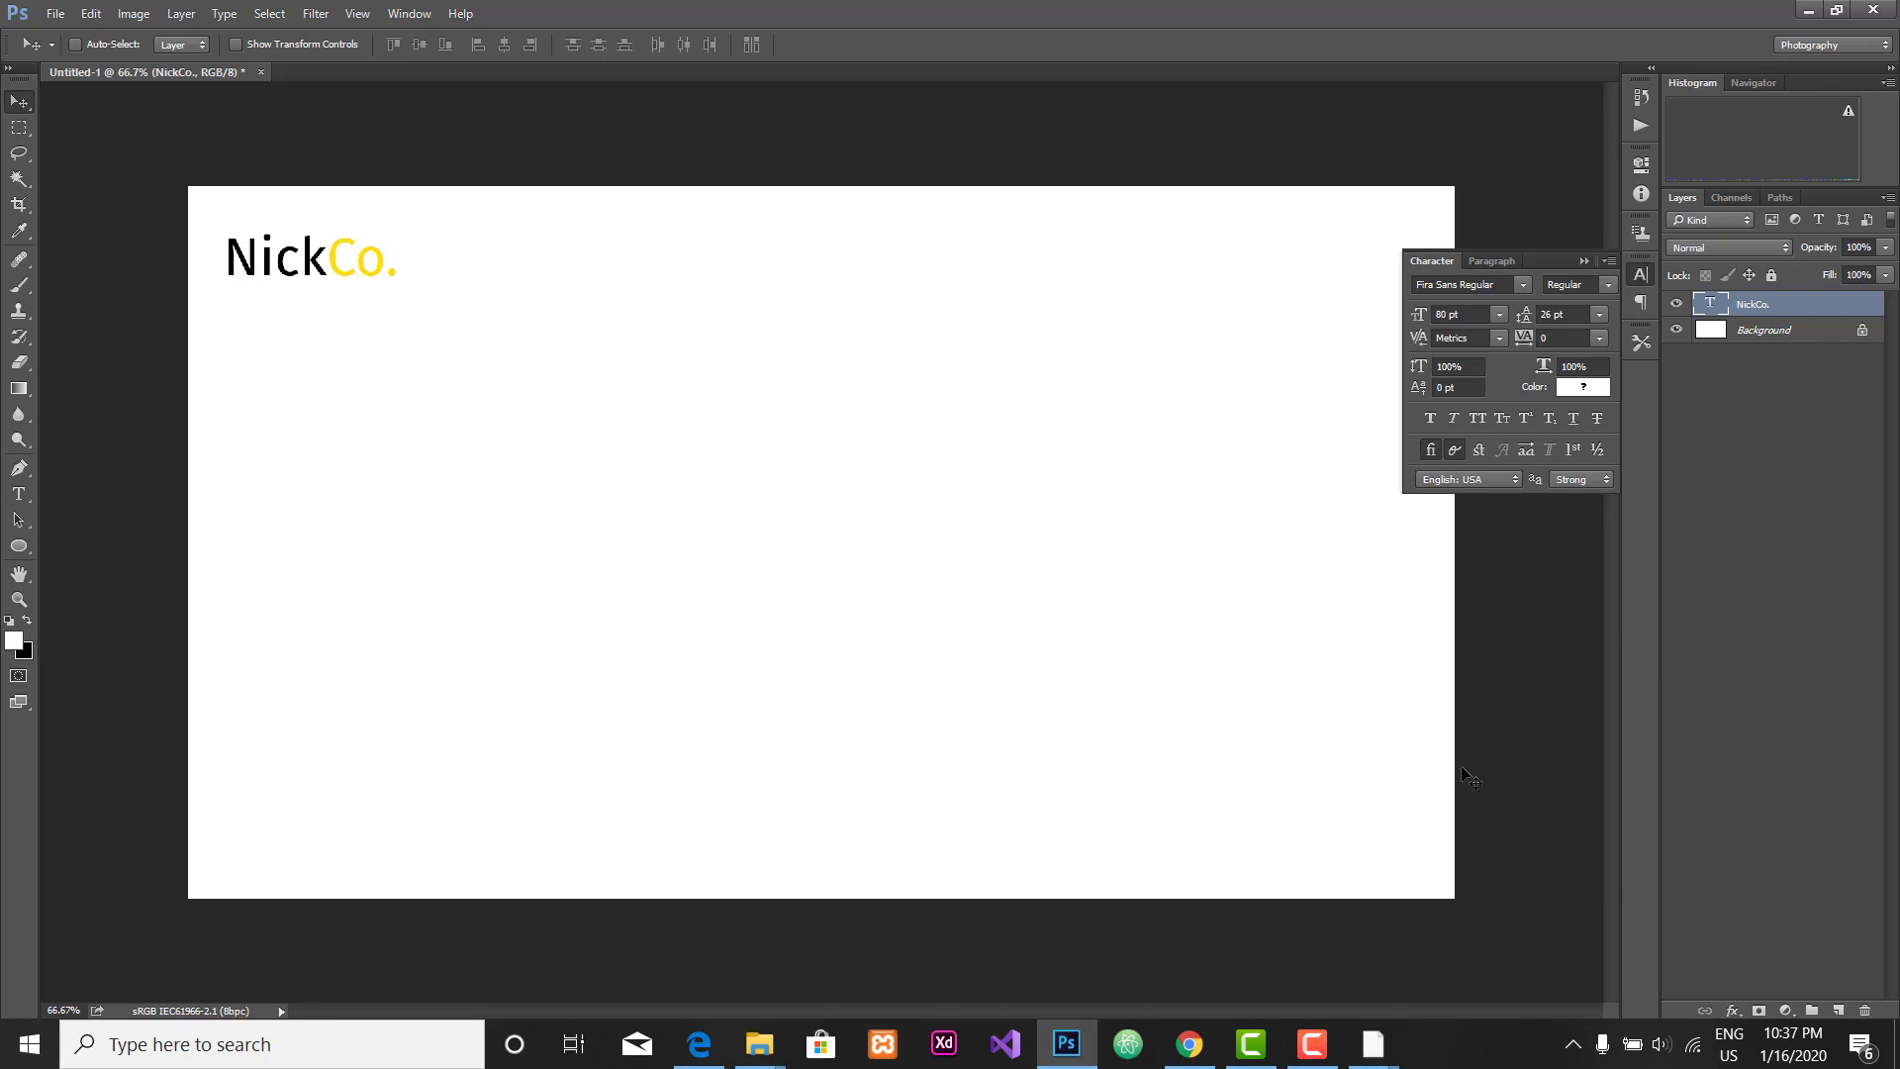
Step: Switch to Chrome, search for "font pair" in a new tab and open the FontPair website
left_click(1189, 1043)
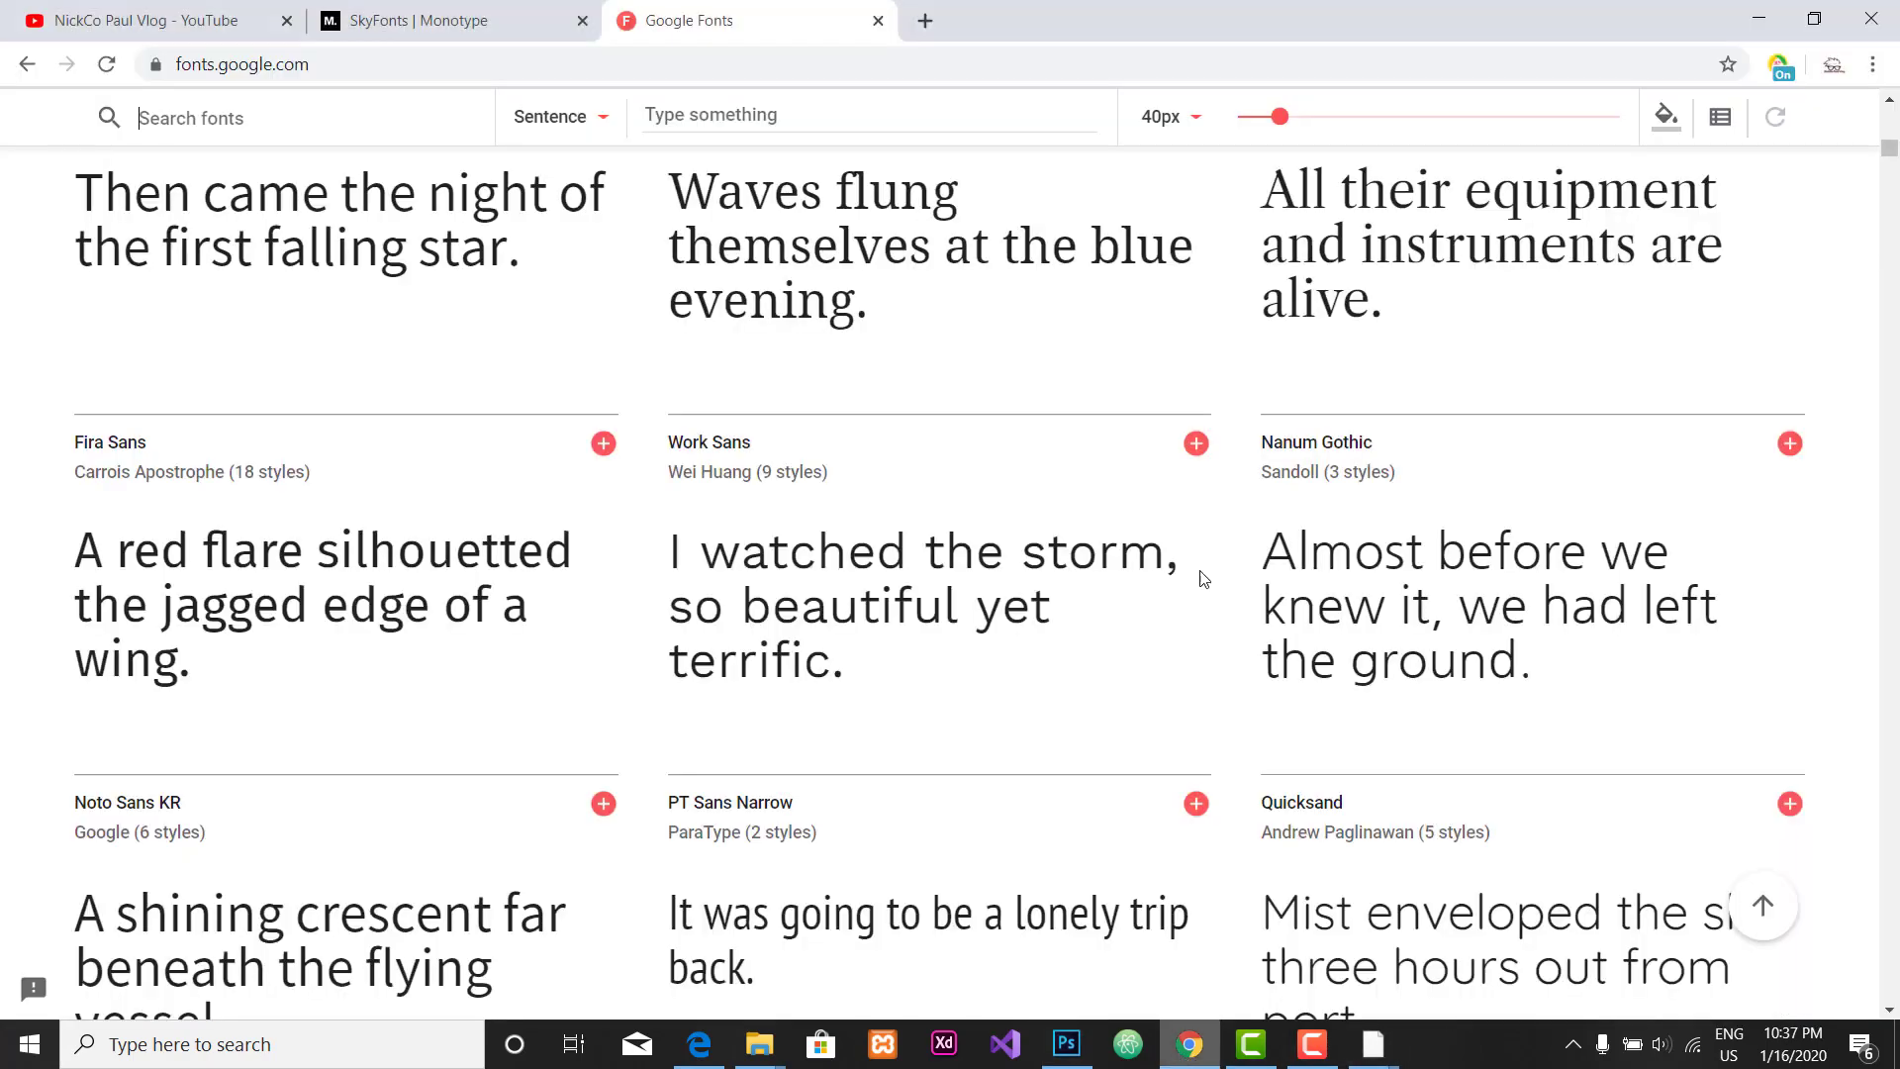
left_click(925, 21)
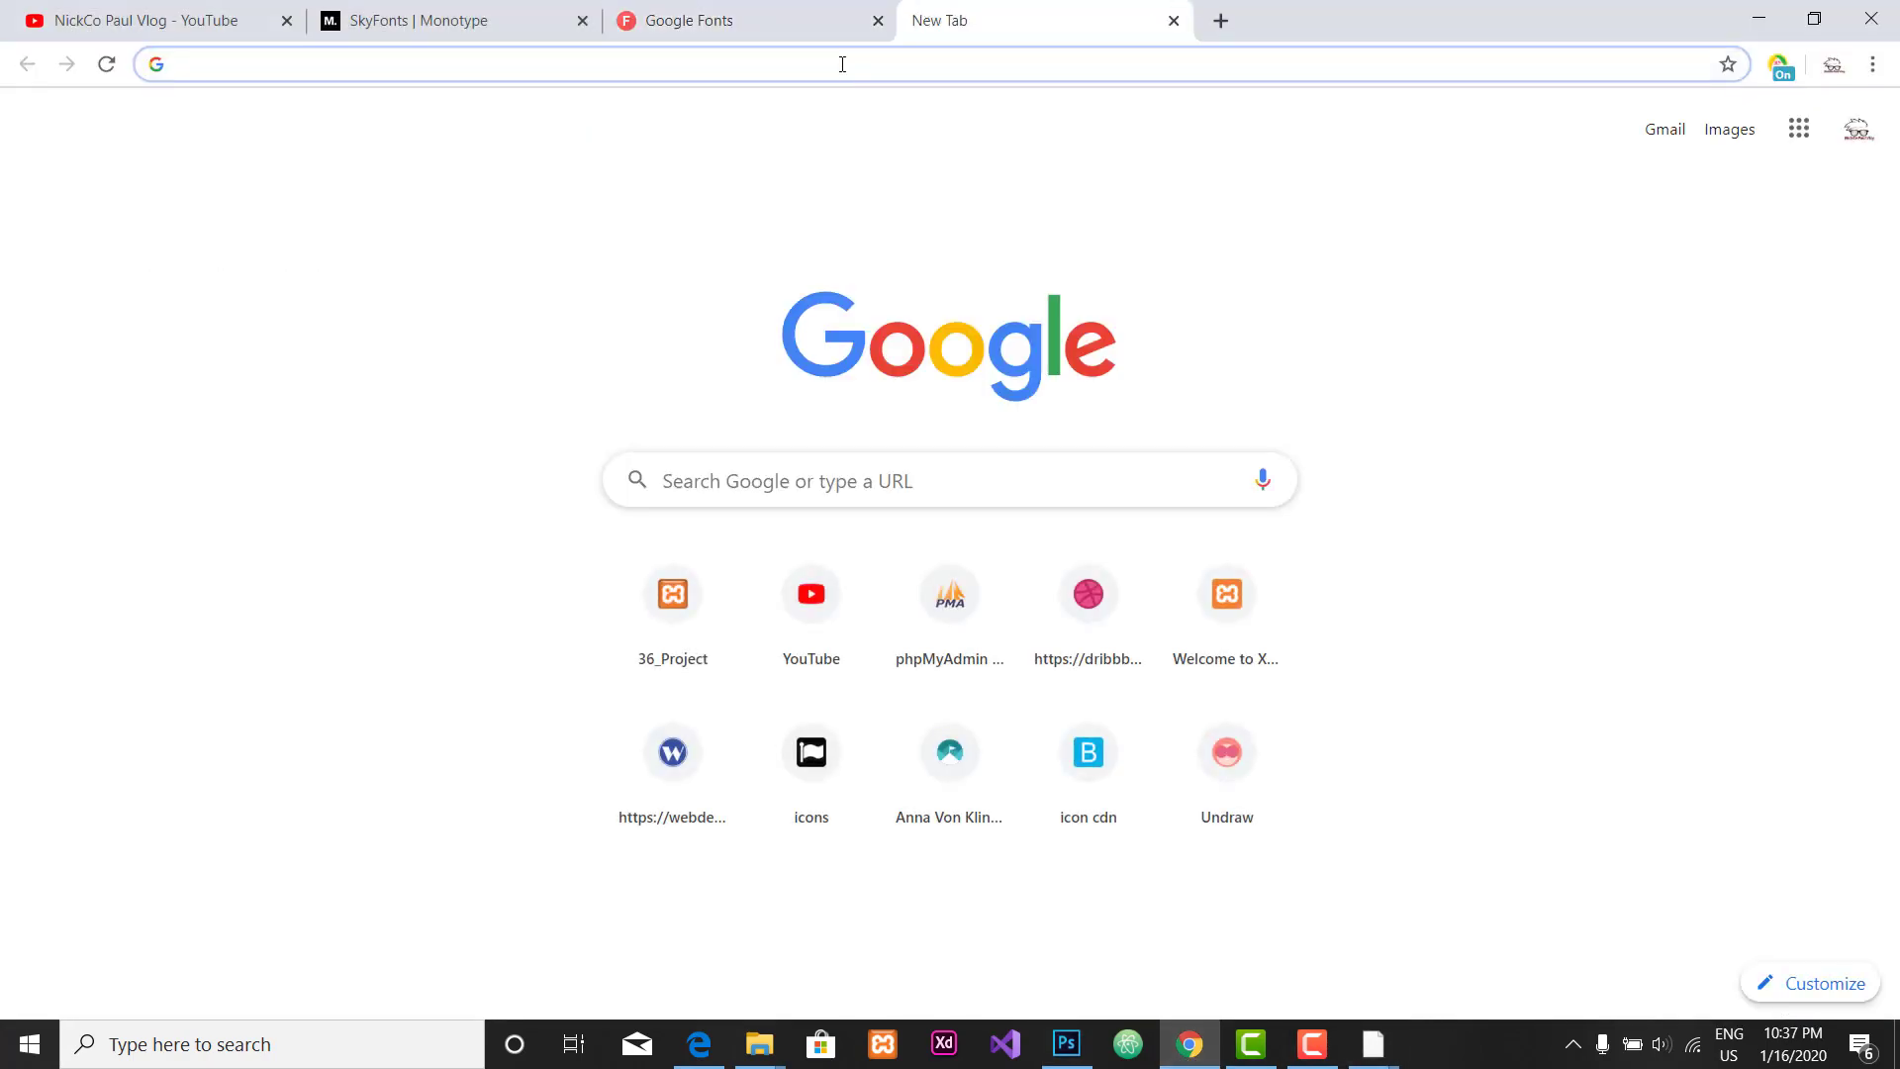
type("fon")
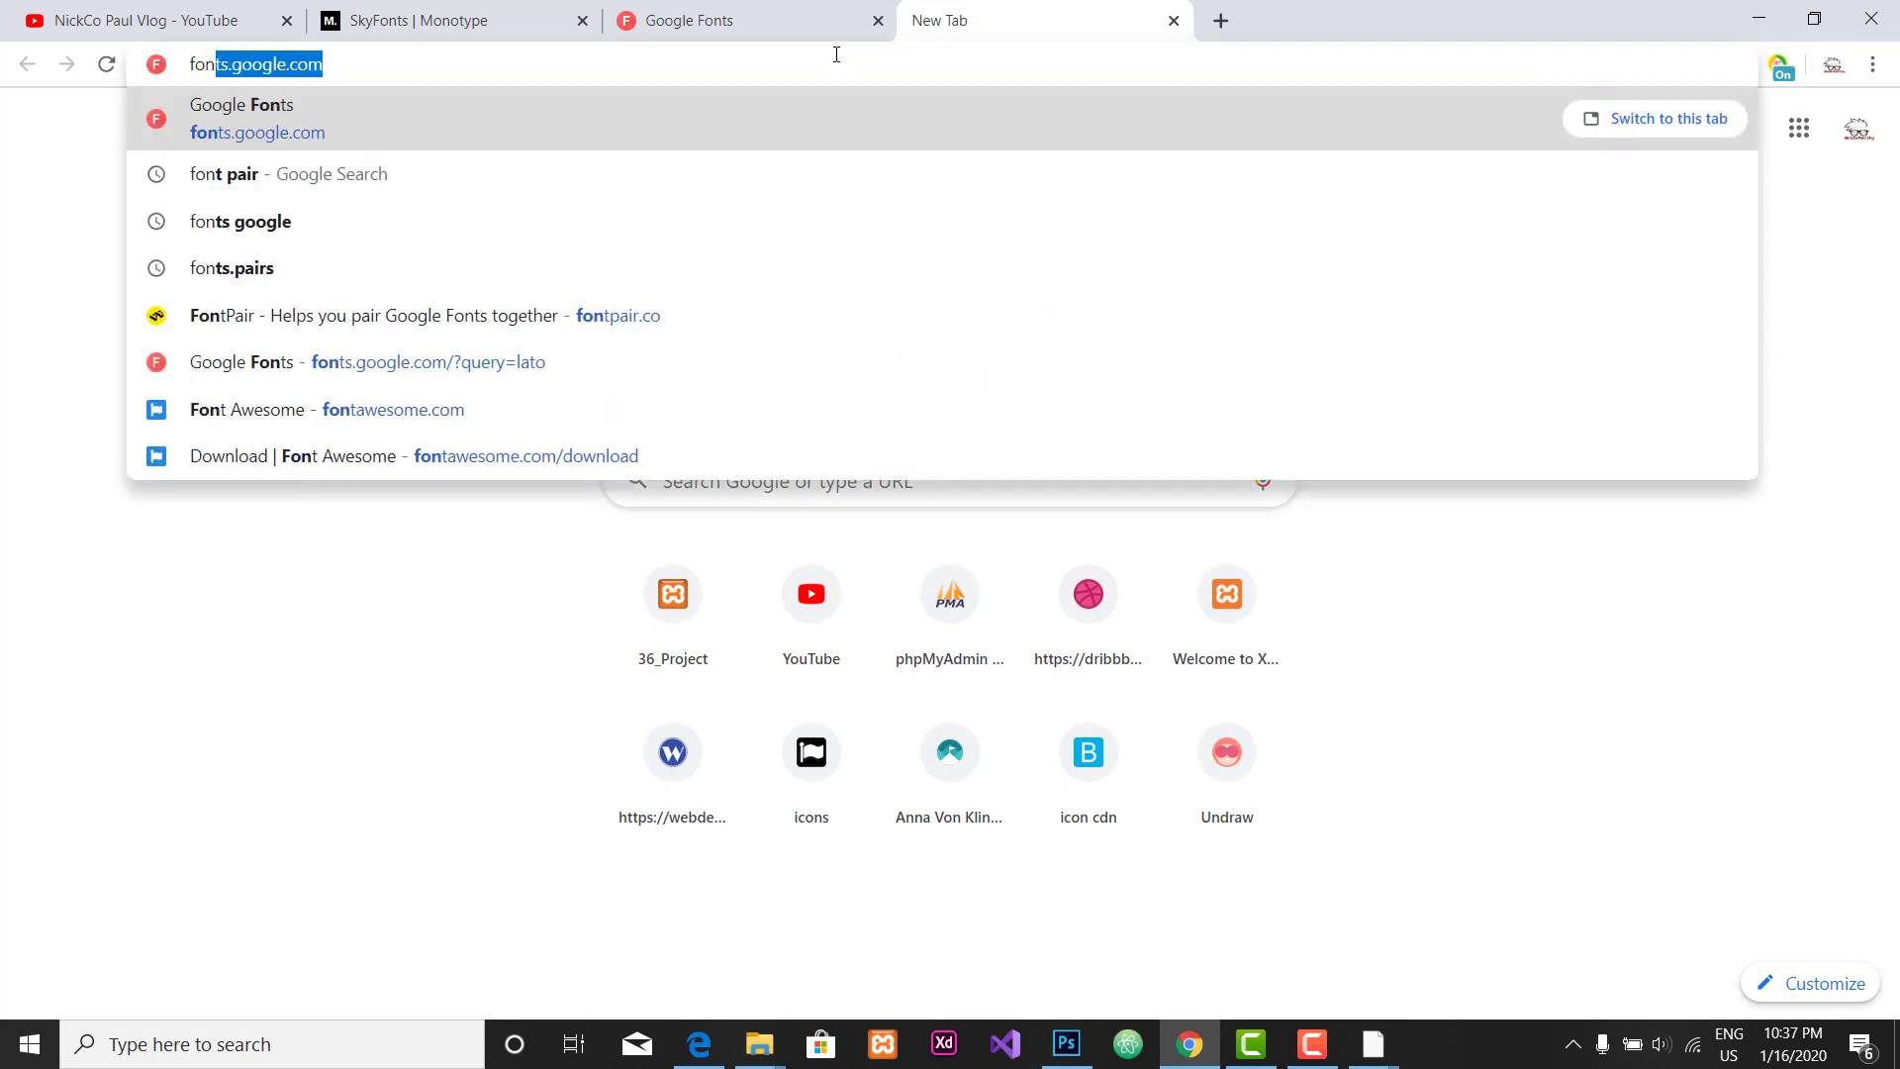
type("t pair")
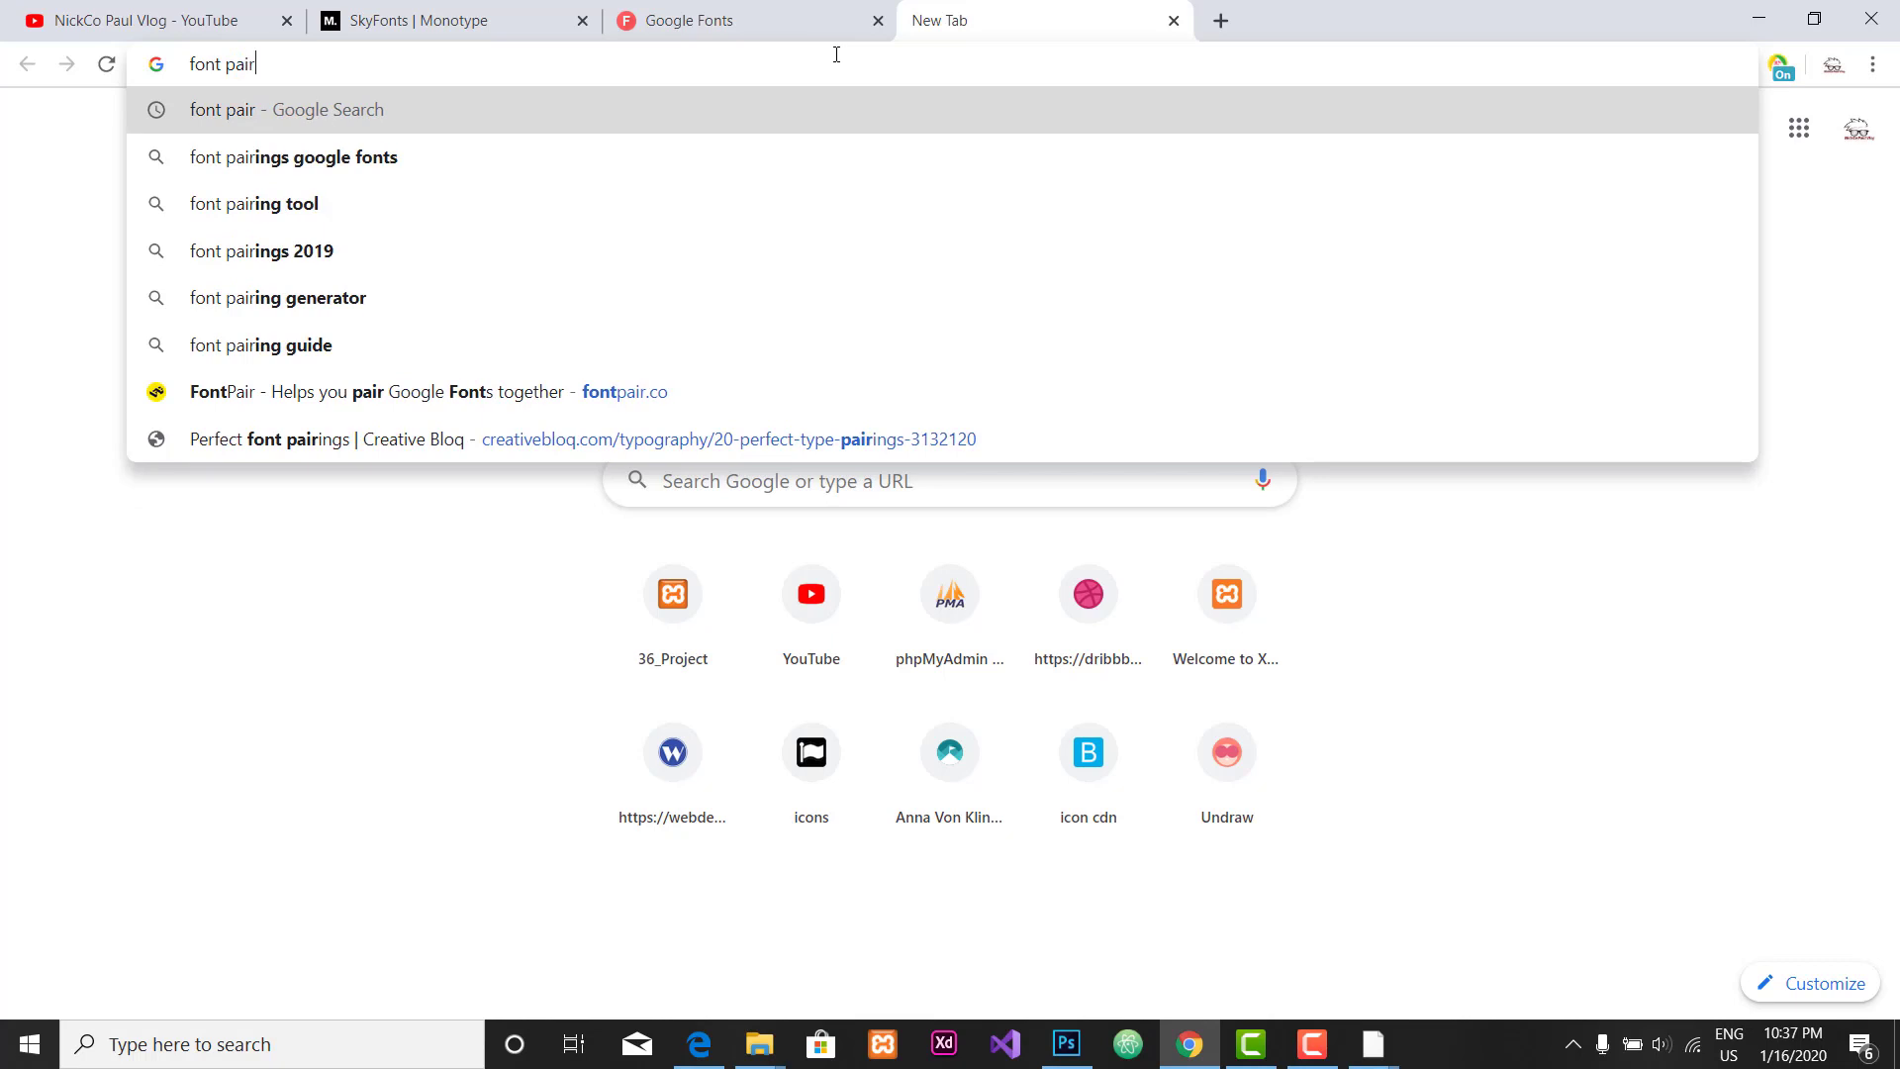
key("Return")
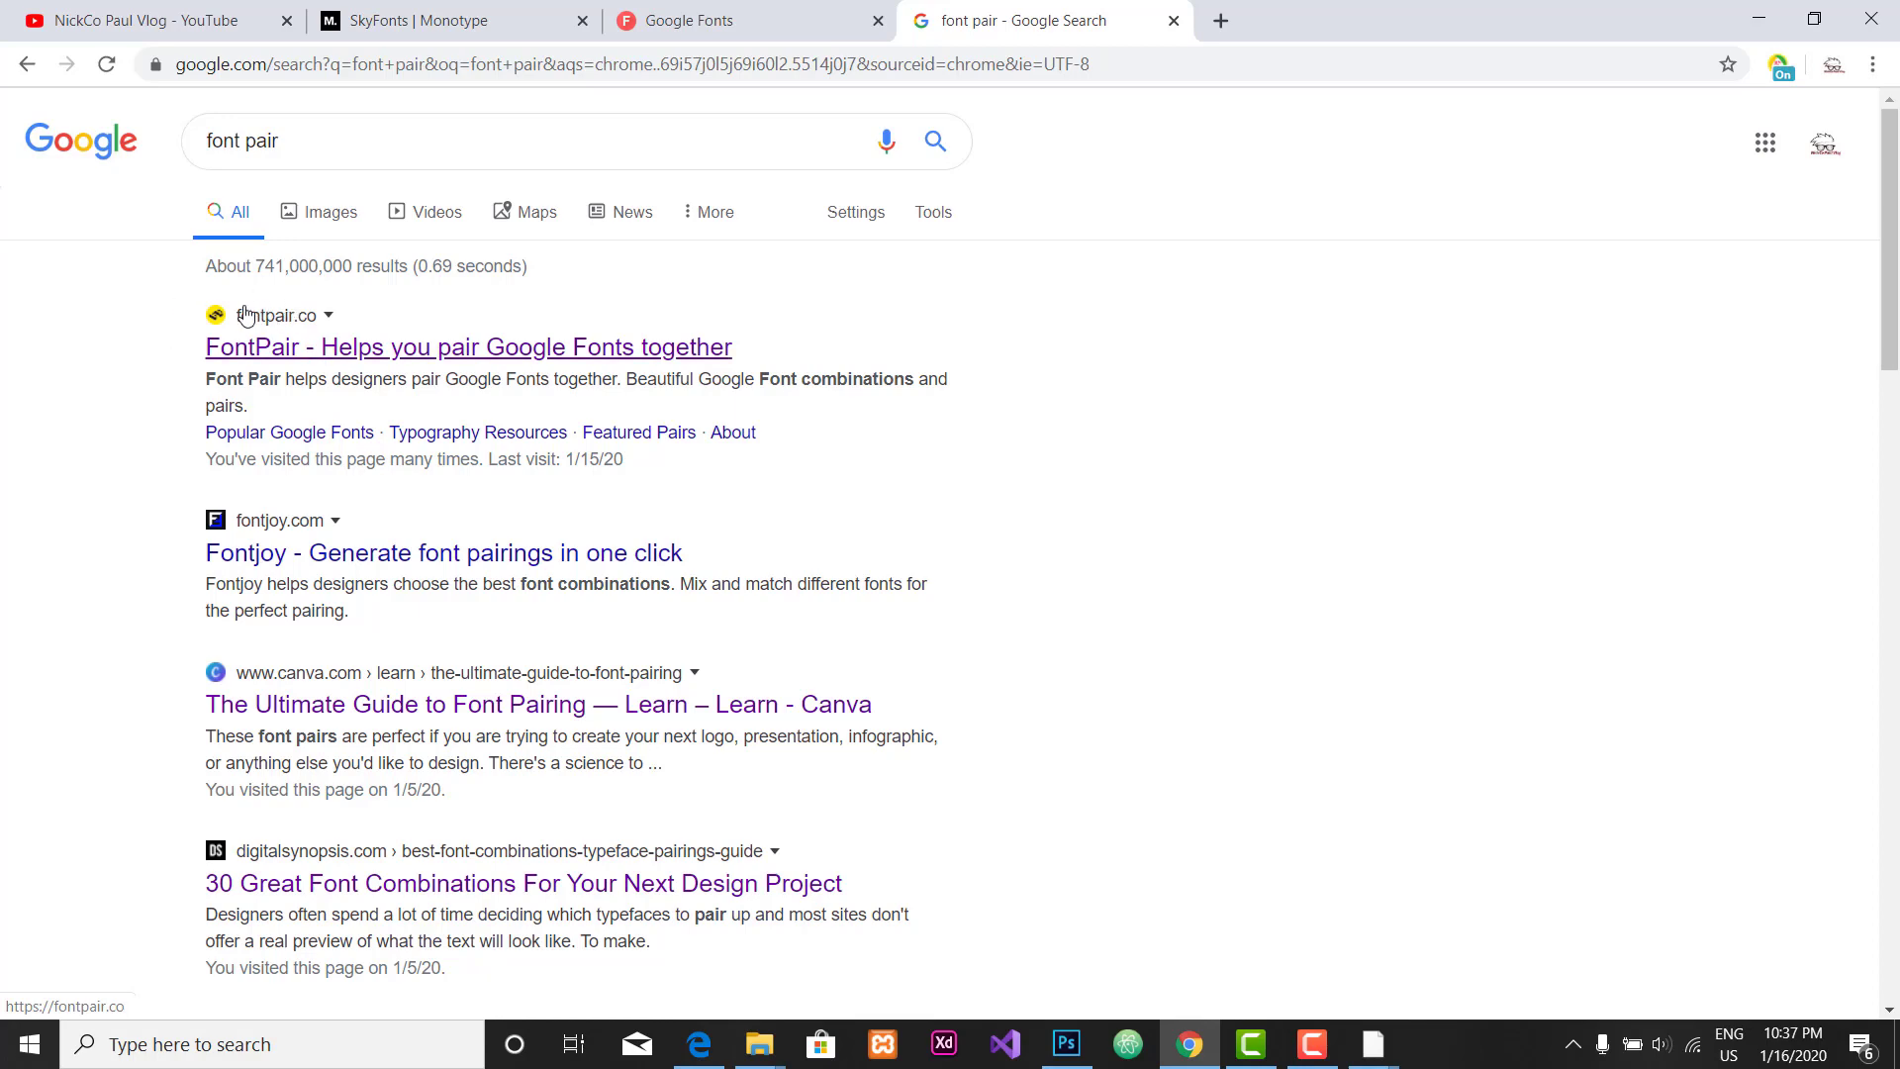
left_click(364, 354)
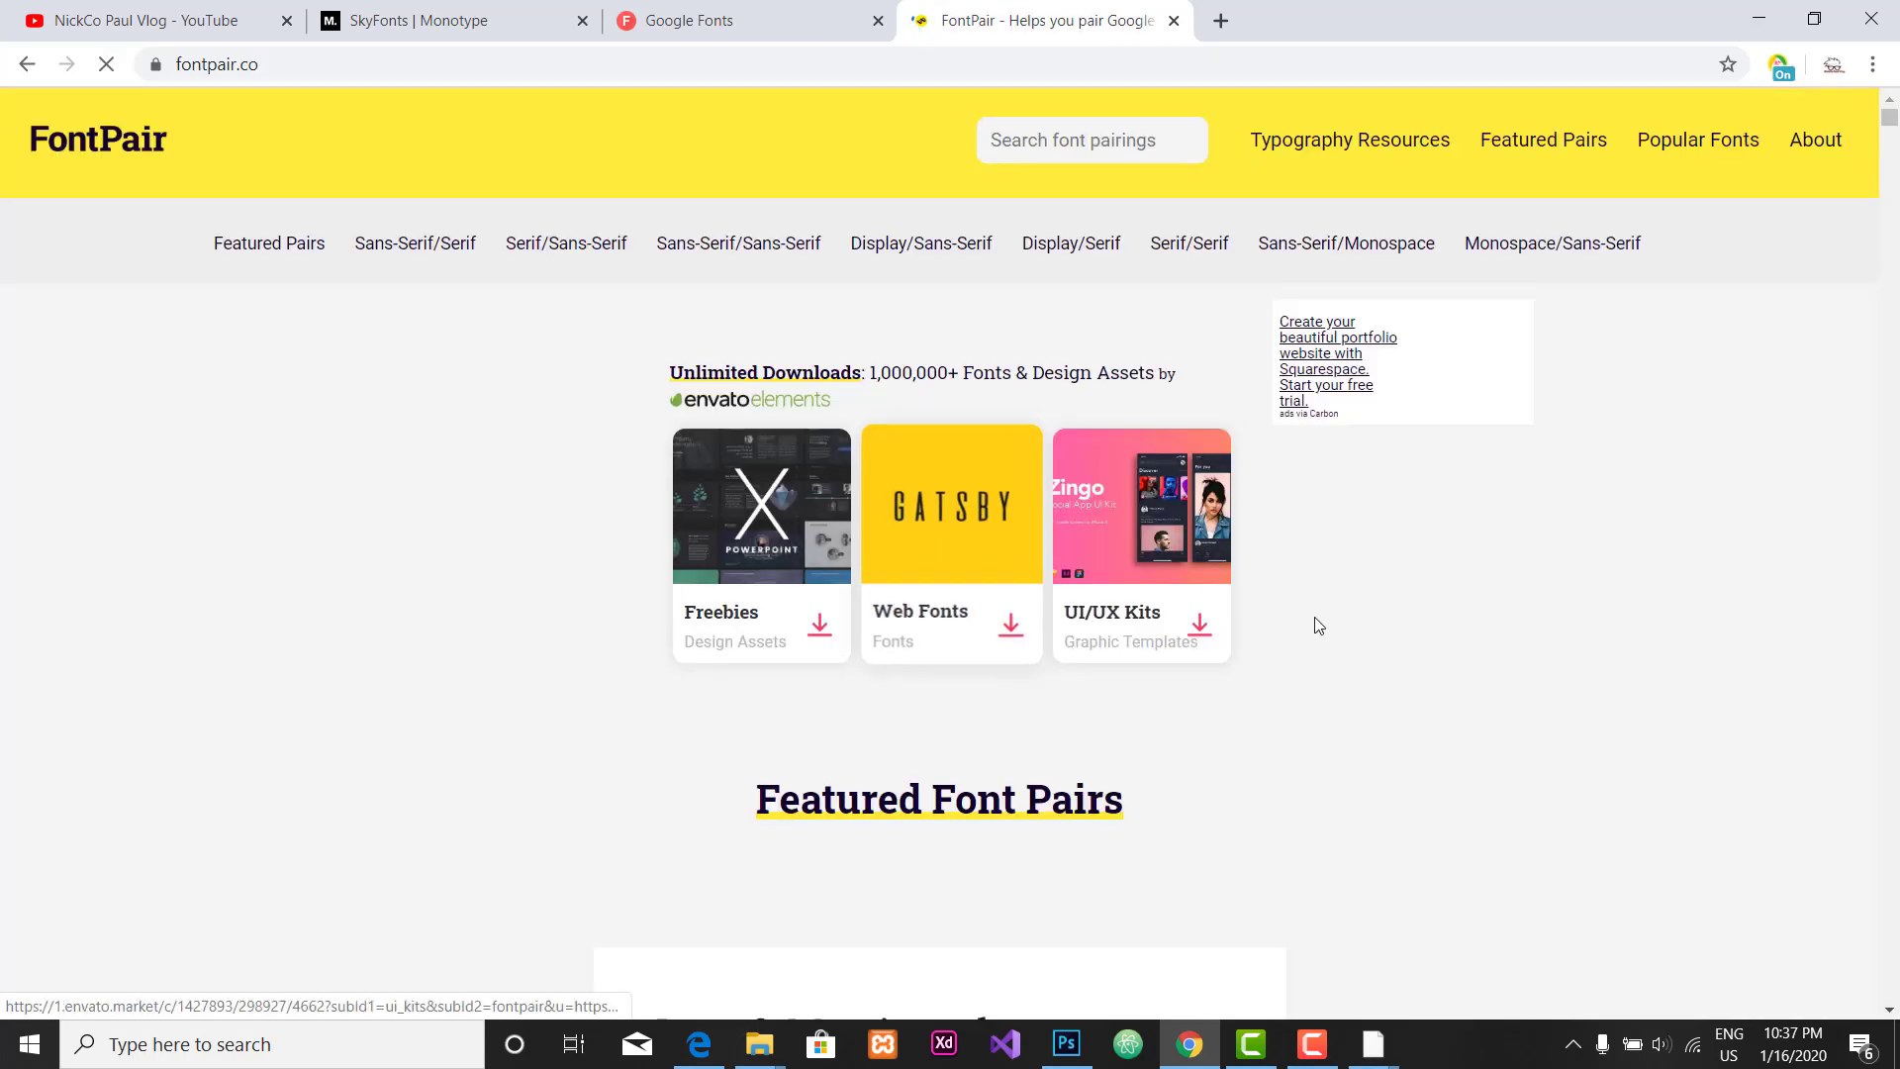
Step: Browse the featured font pairs on FontPair as far as the Domine & Roboto and Fira Sans & Merriweather pairs
scroll(1315, 624, "down", 7)
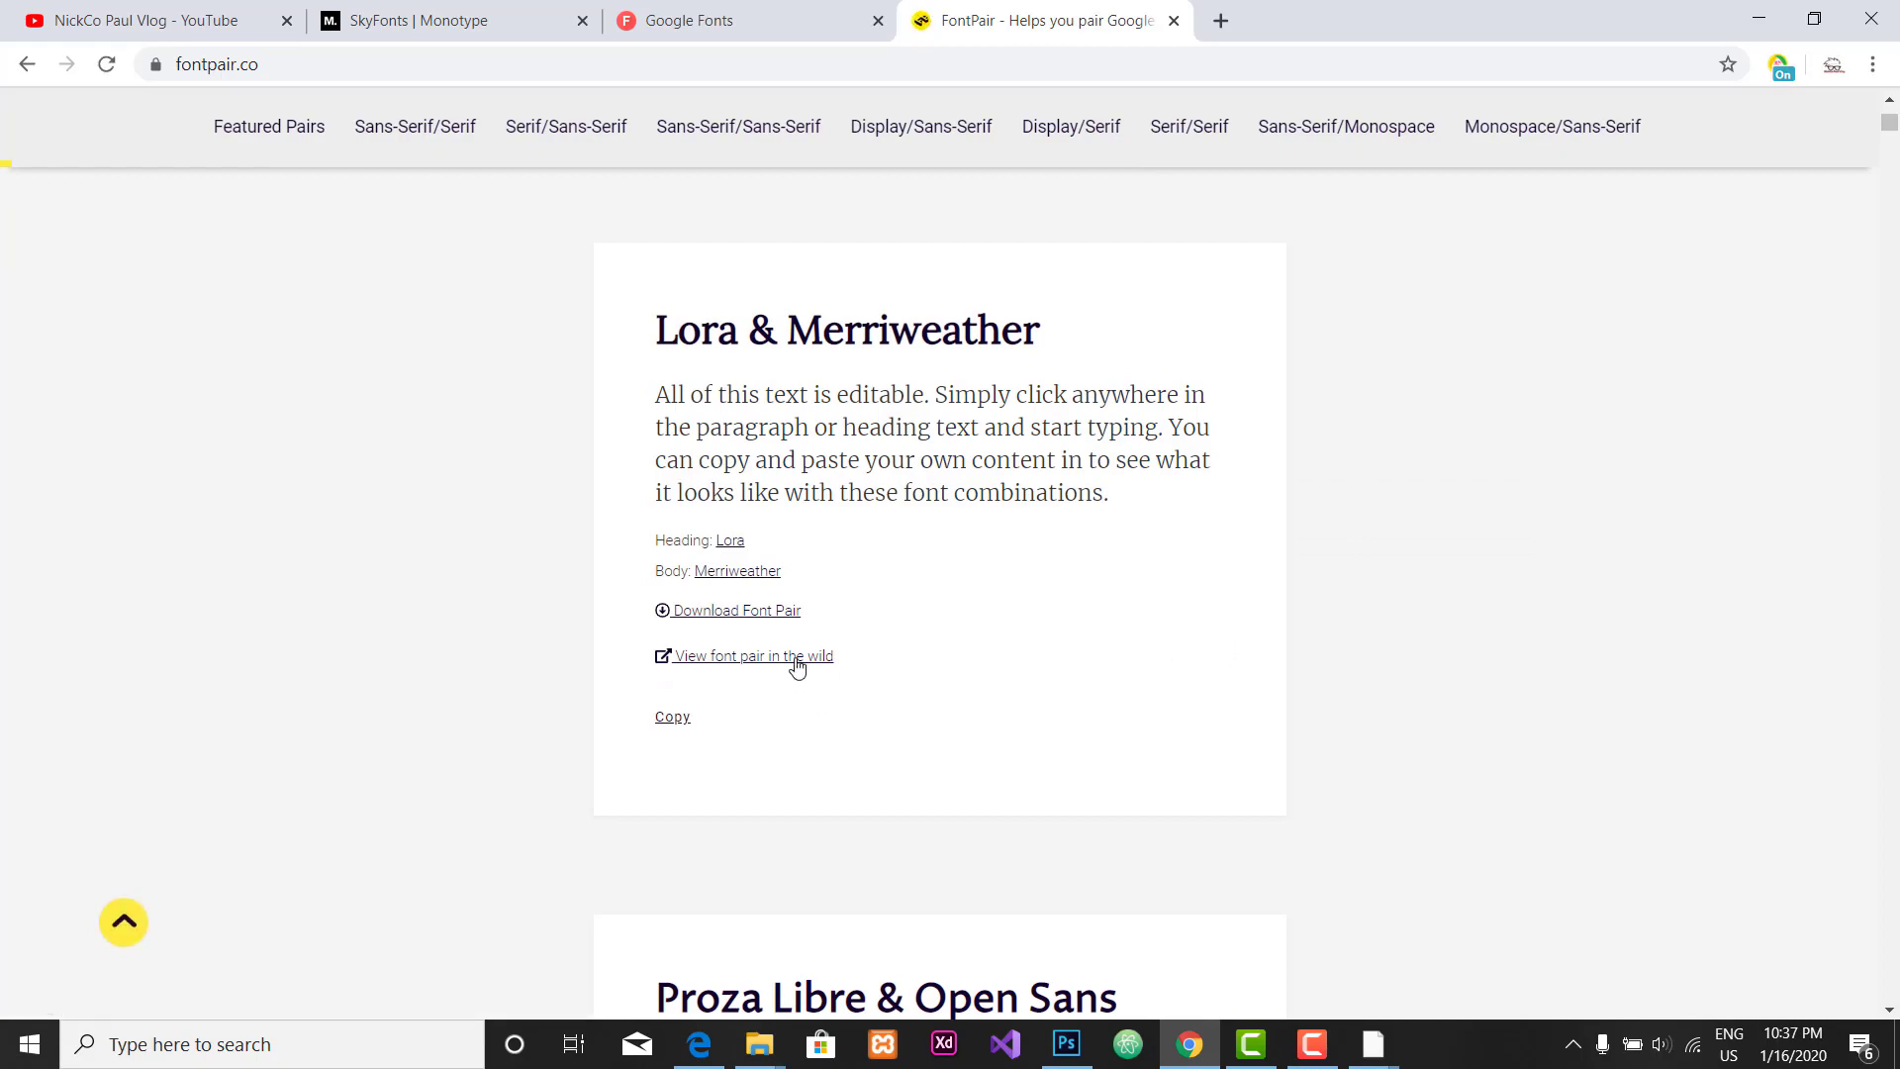
scroll(793, 666, "down", 20)
scroll(897, 604, "down", 20)
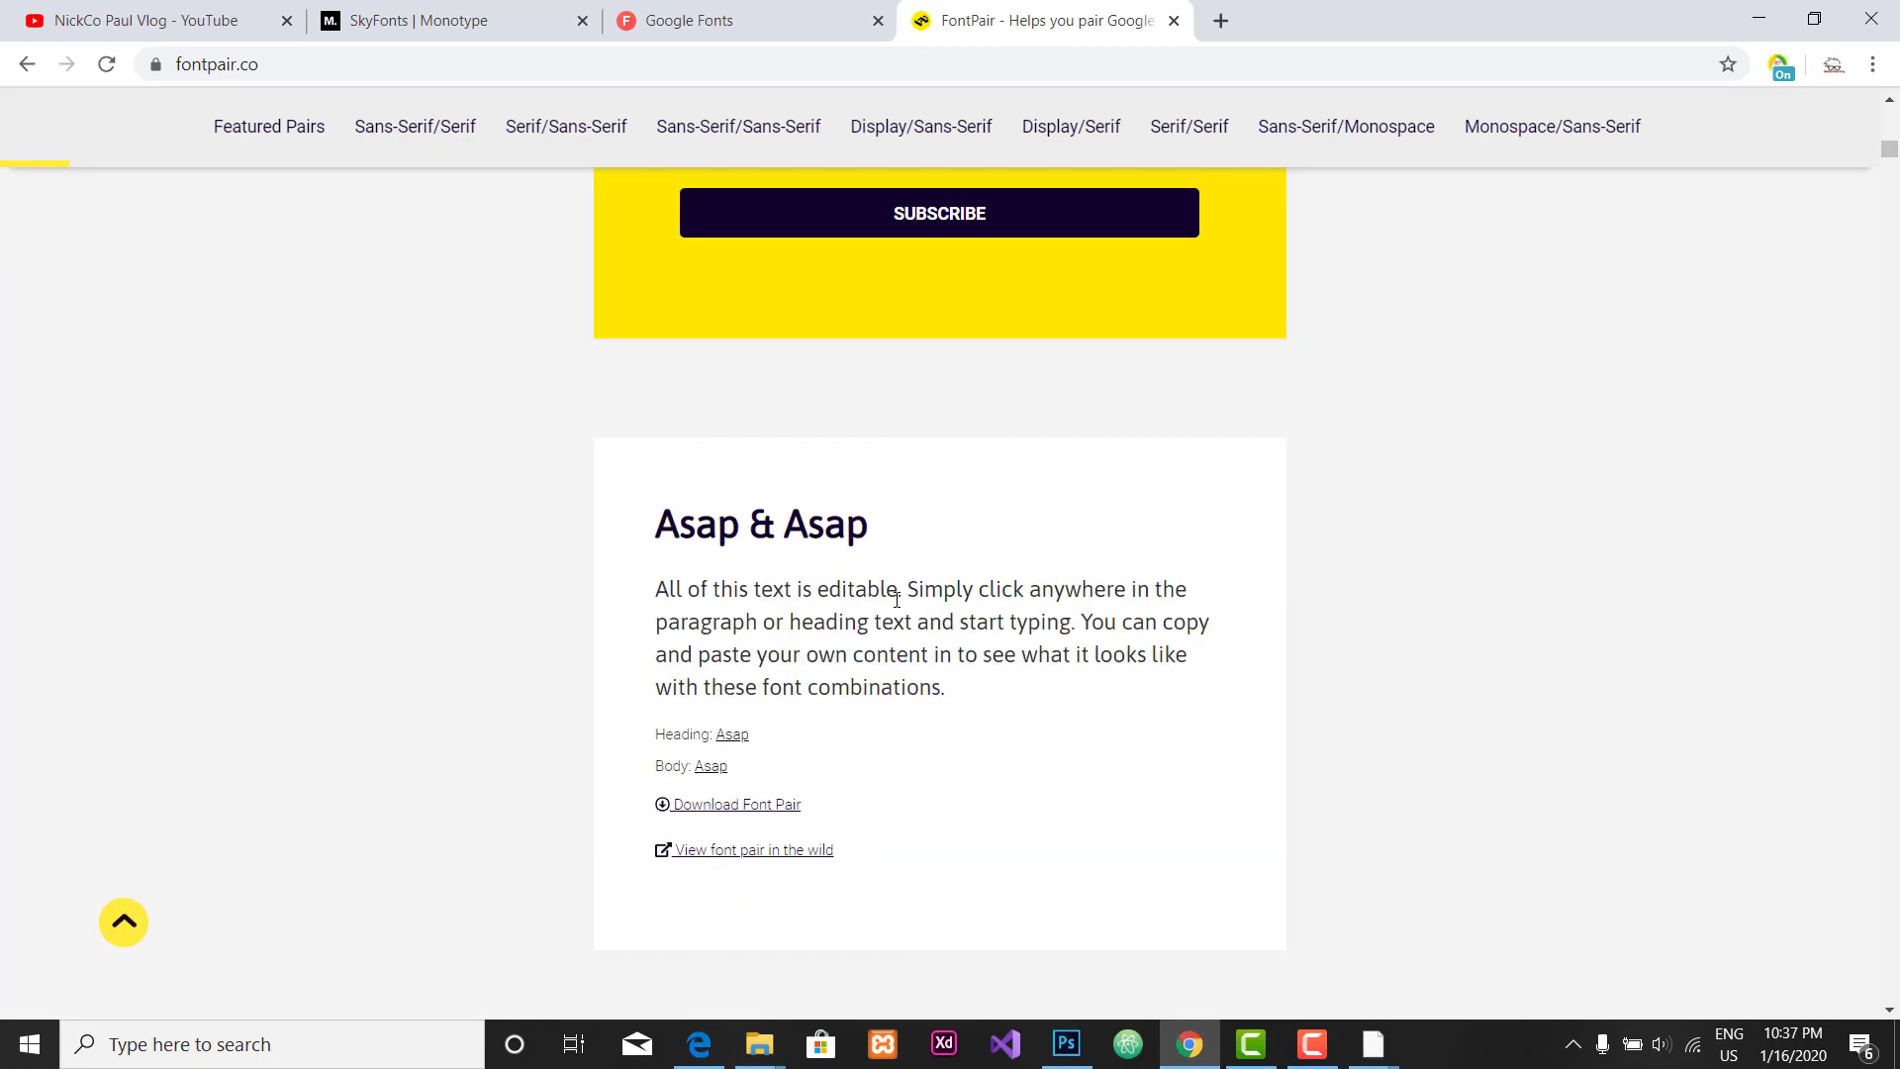
scroll(899, 625, "up", 8)
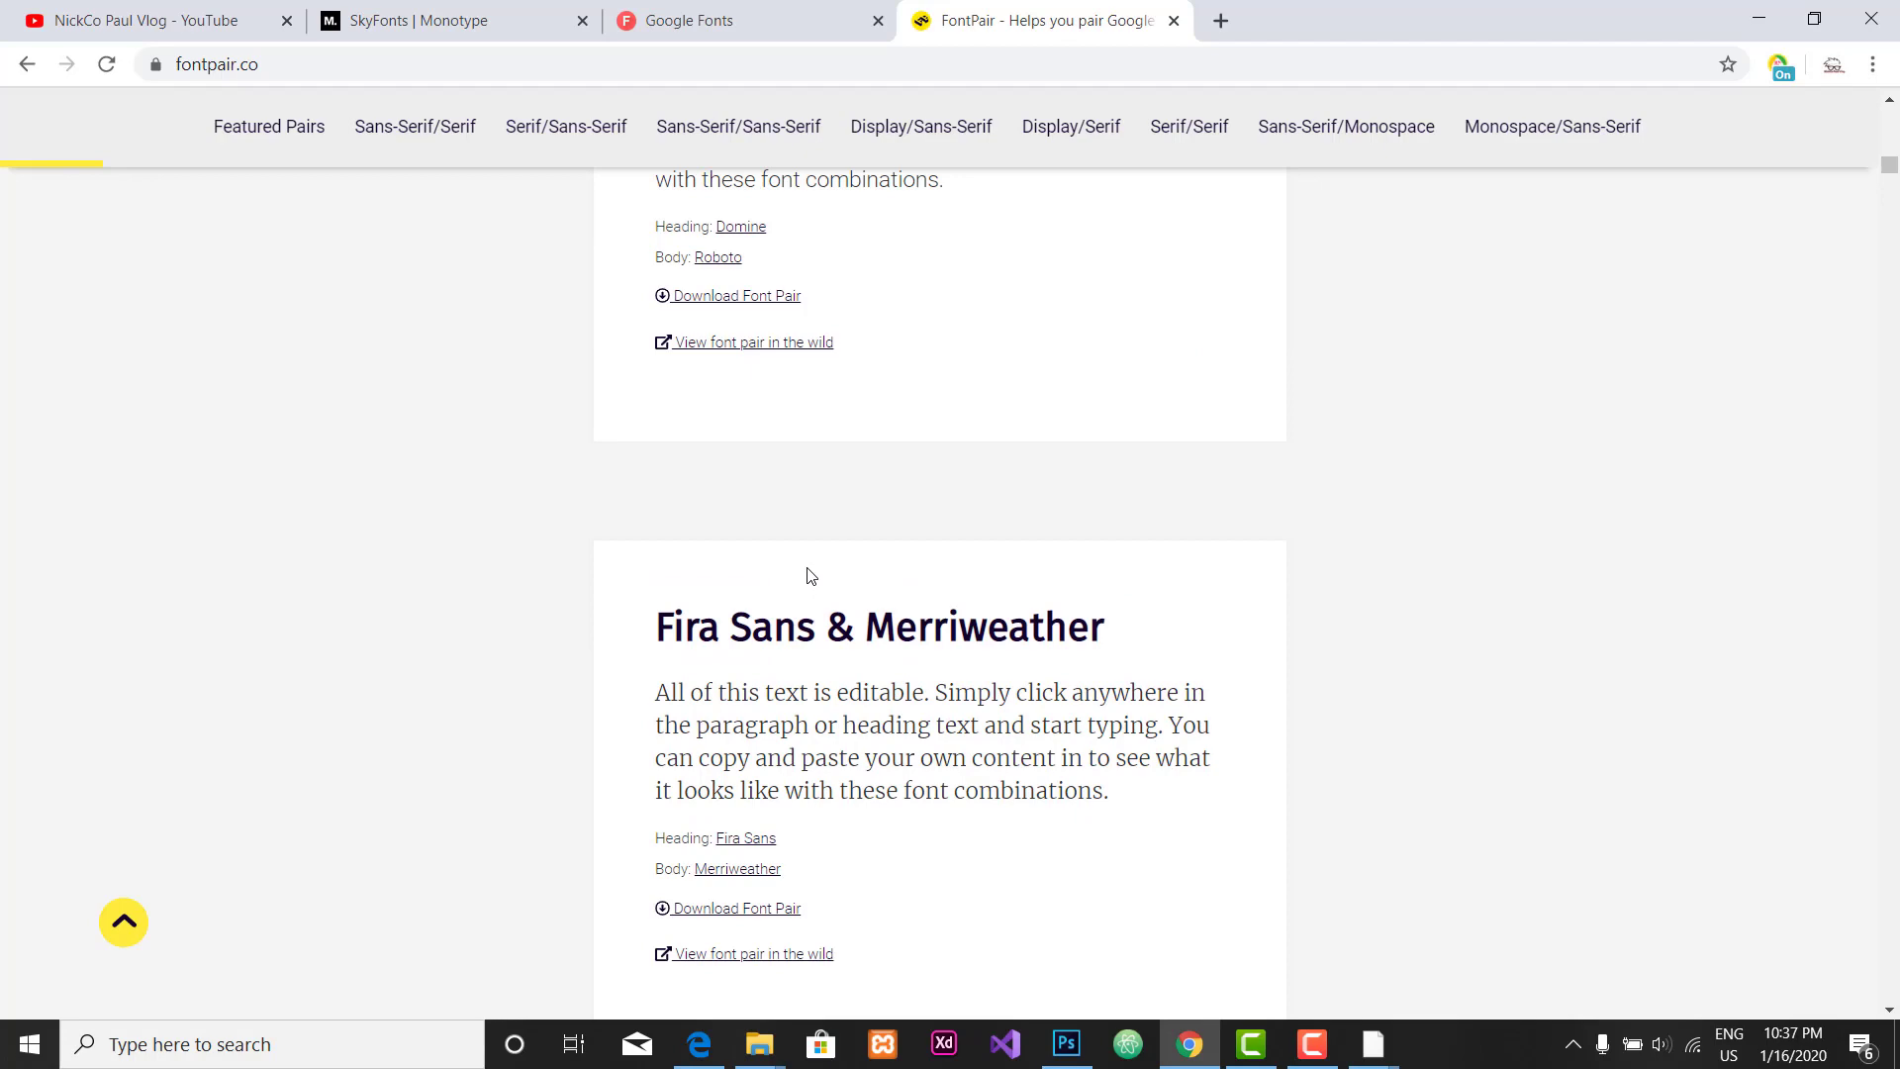
scroll(730, 610, "up", 1)
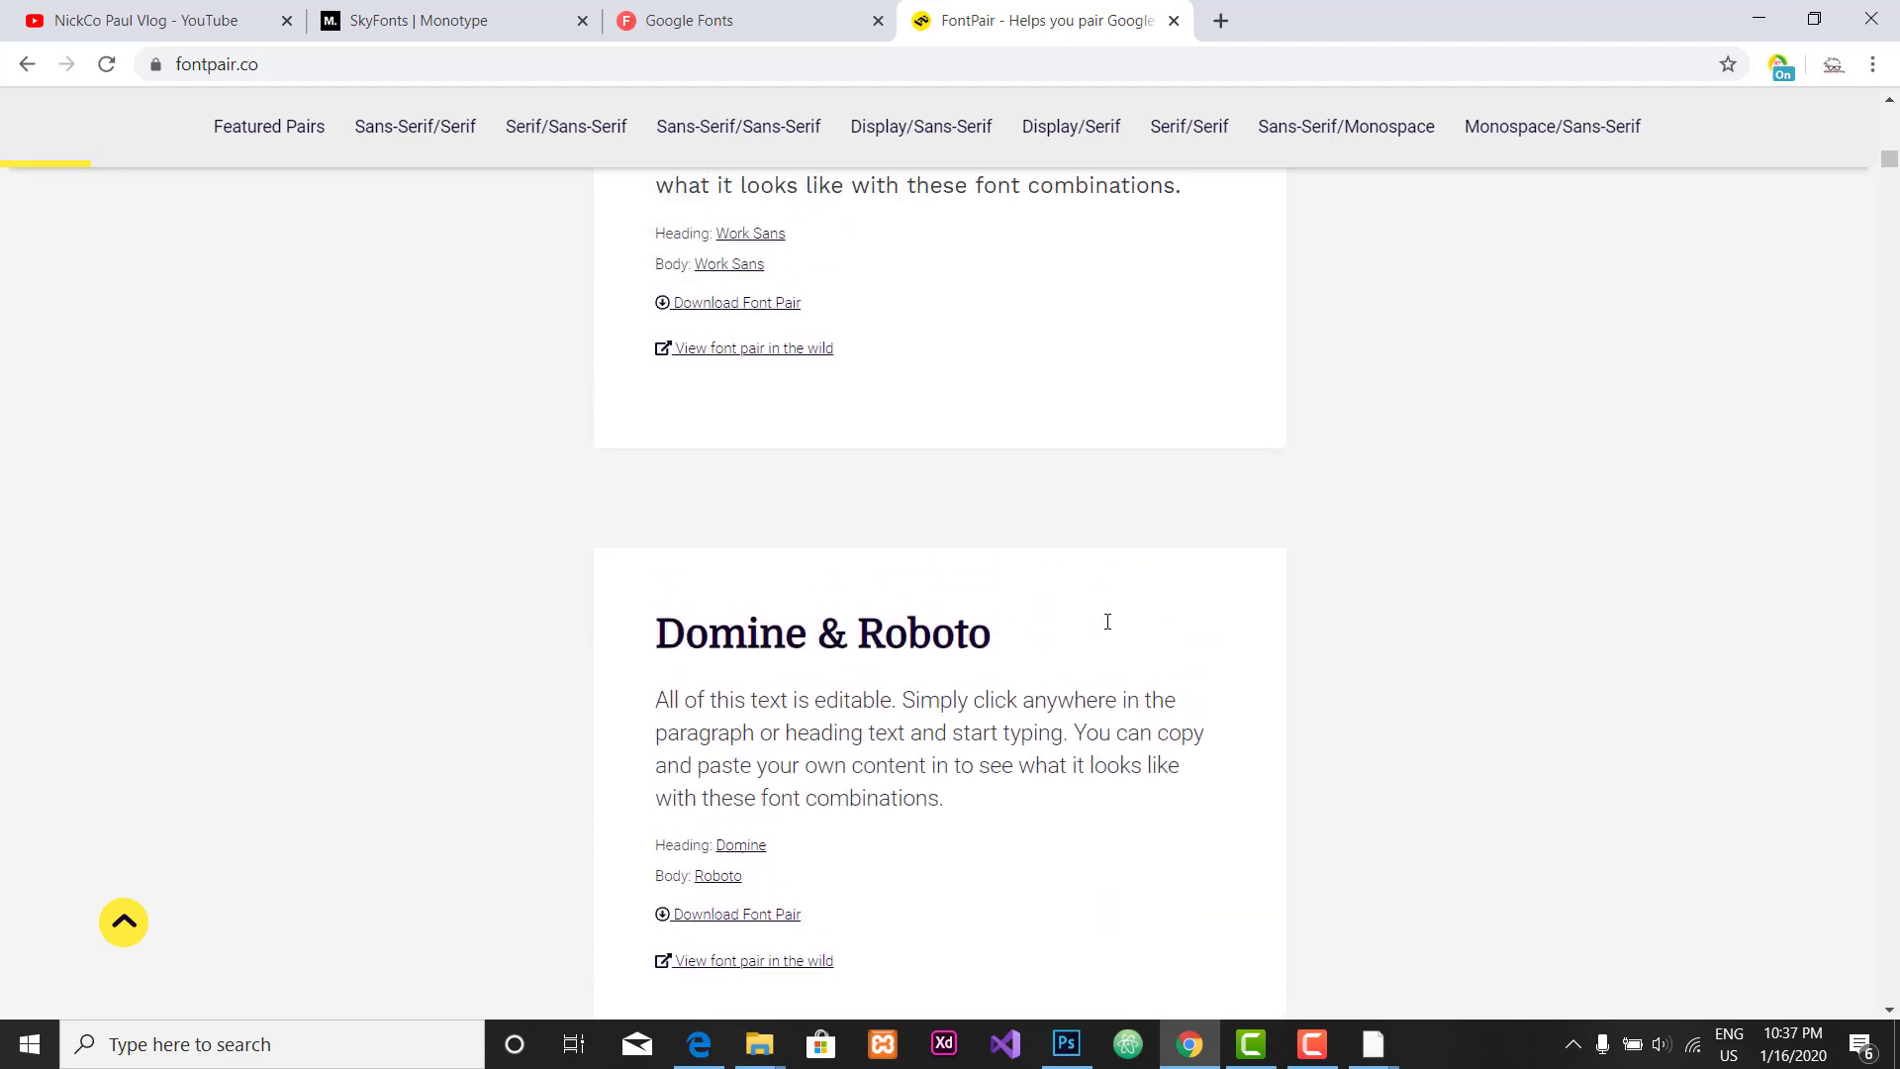
scroll(1019, 619, "down", 3)
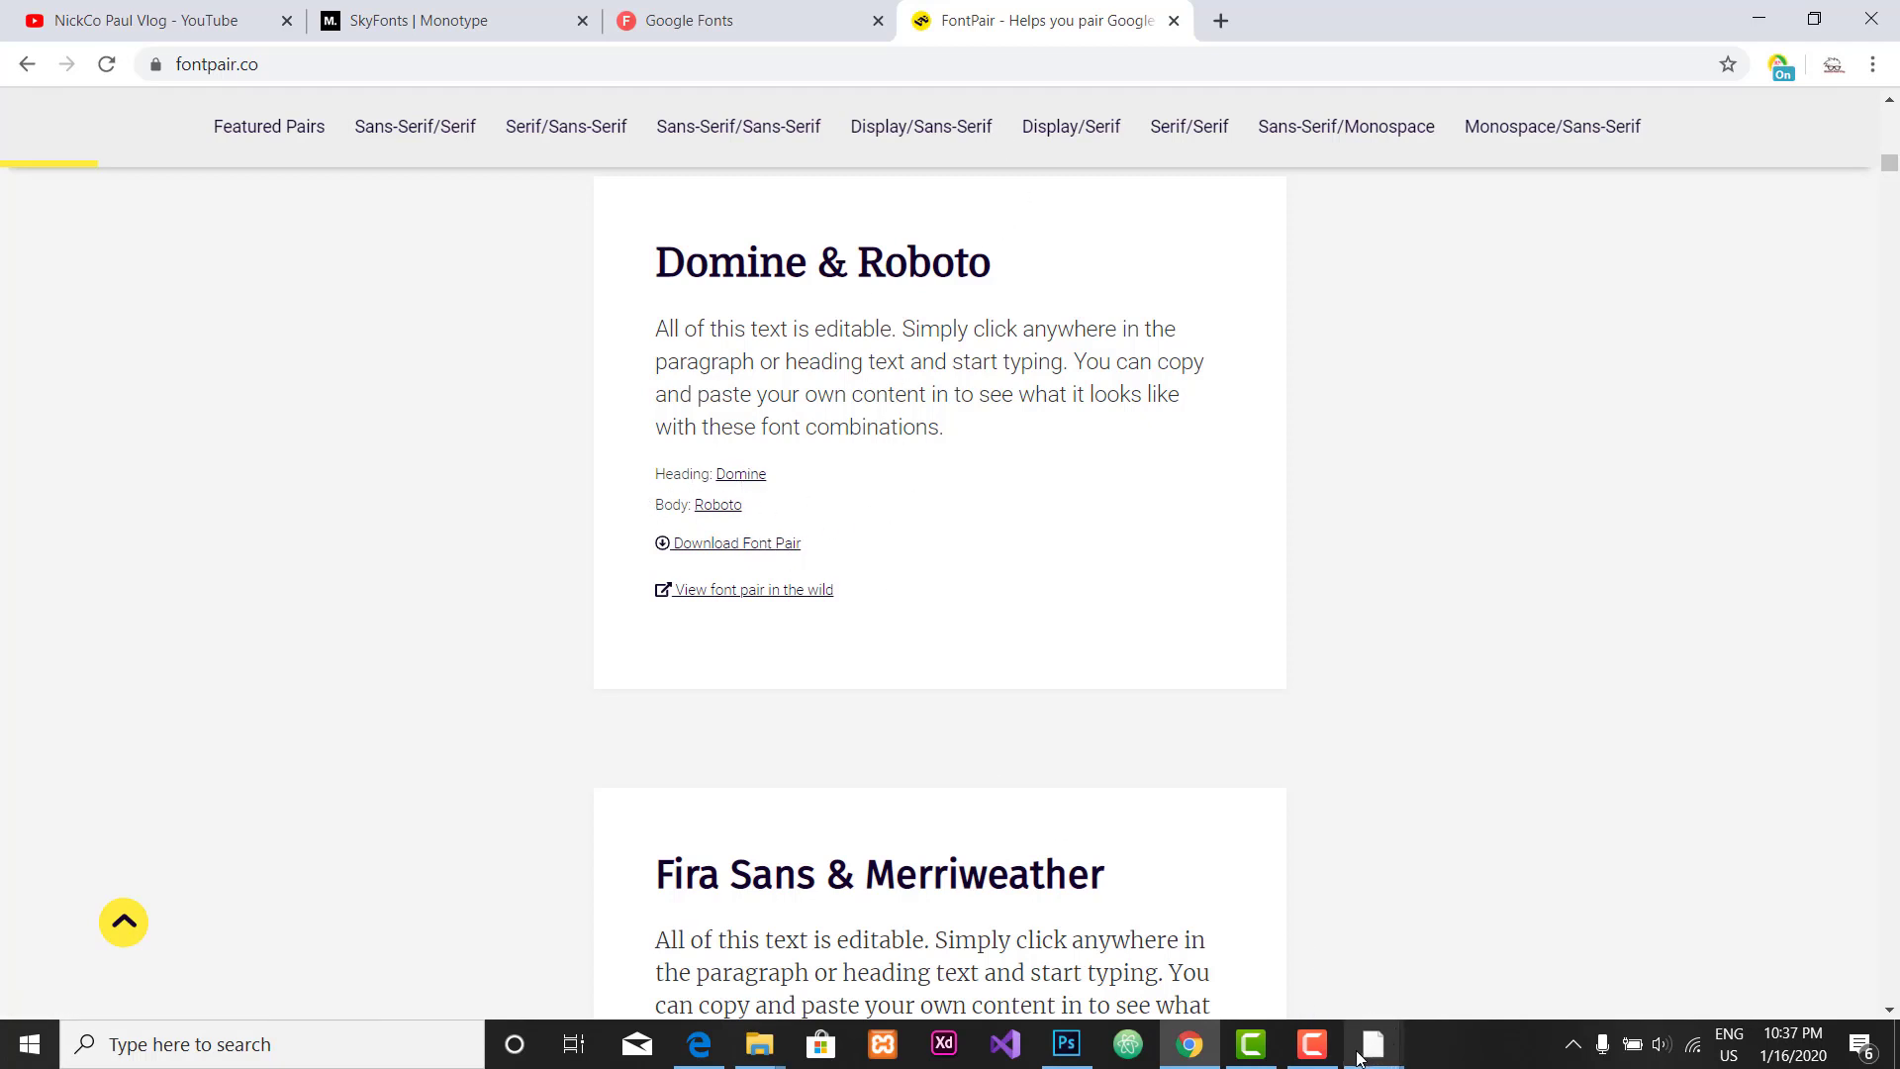
Step: Switch to SkyFonts, open its Google Fonts browser on fonts.com and search the font list for "Roboto"
mouse_move(1365, 1054)
left_click(1381, 955)
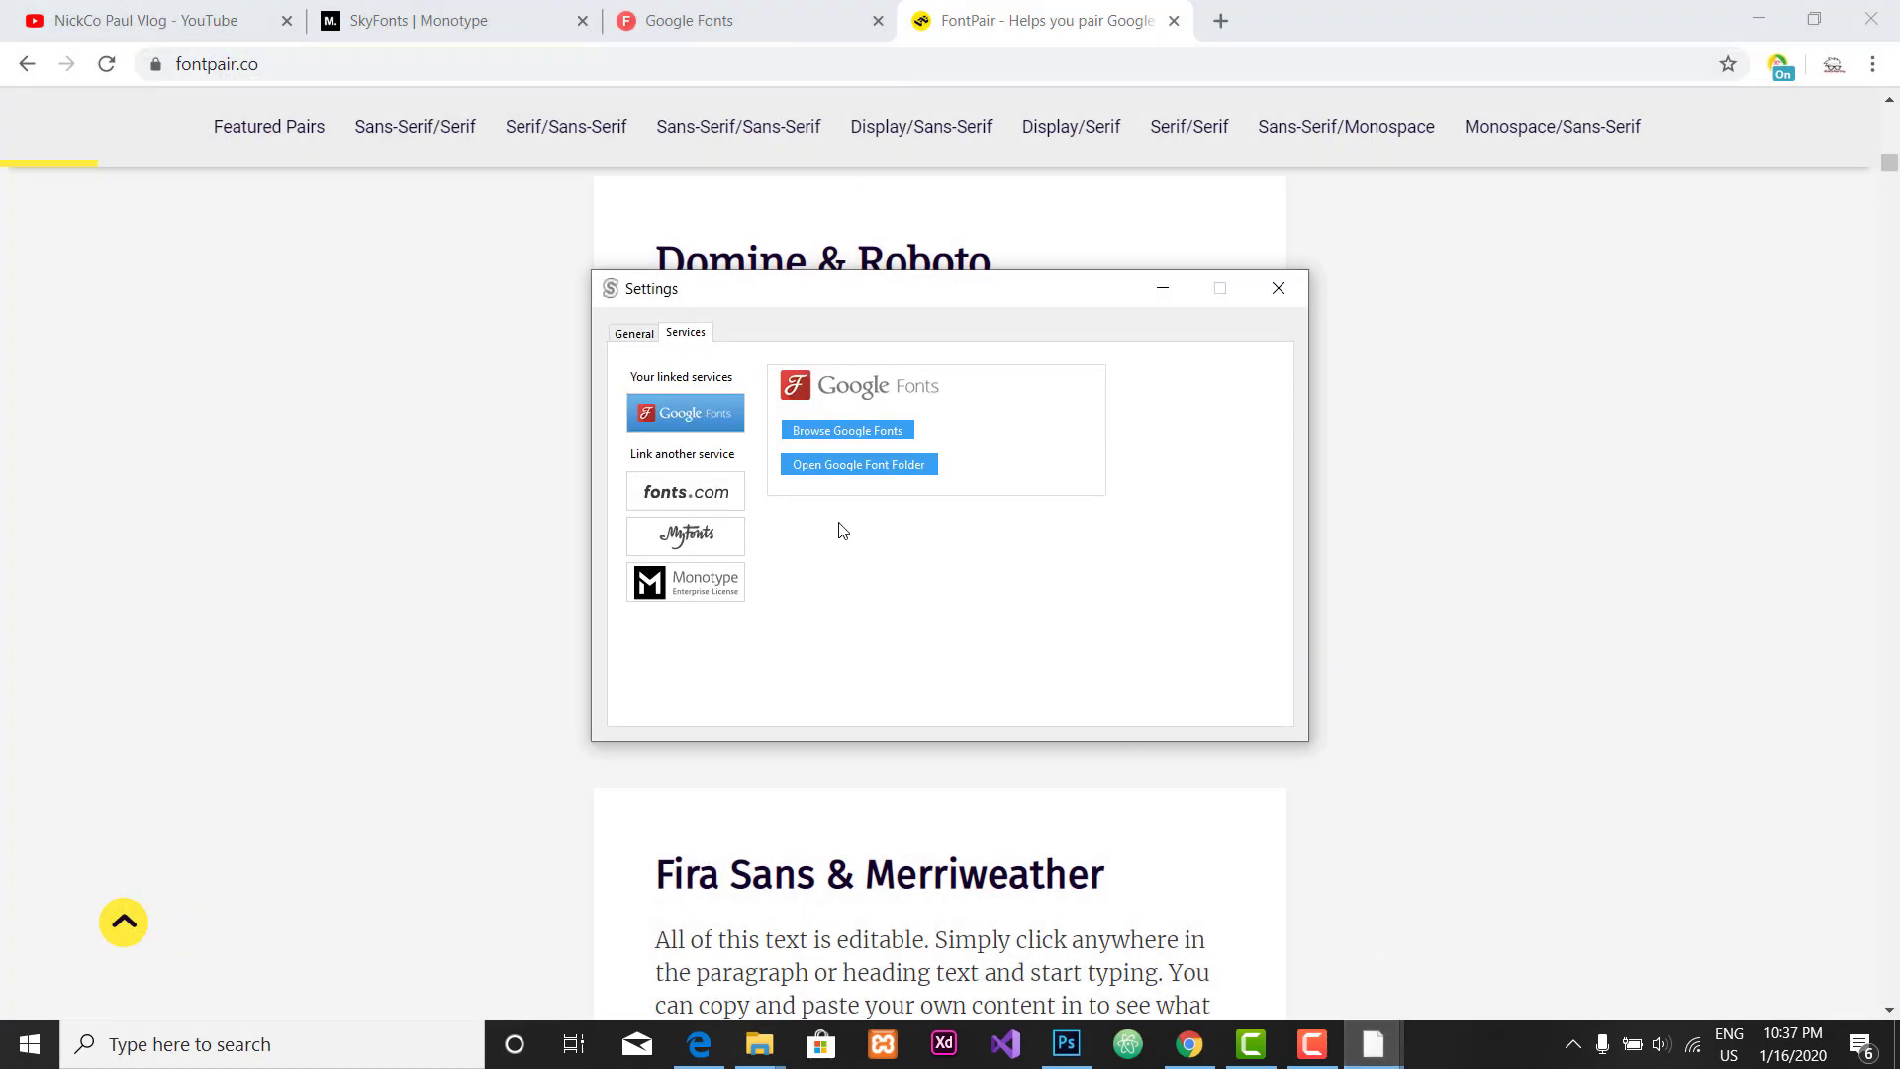
left_click(833, 434)
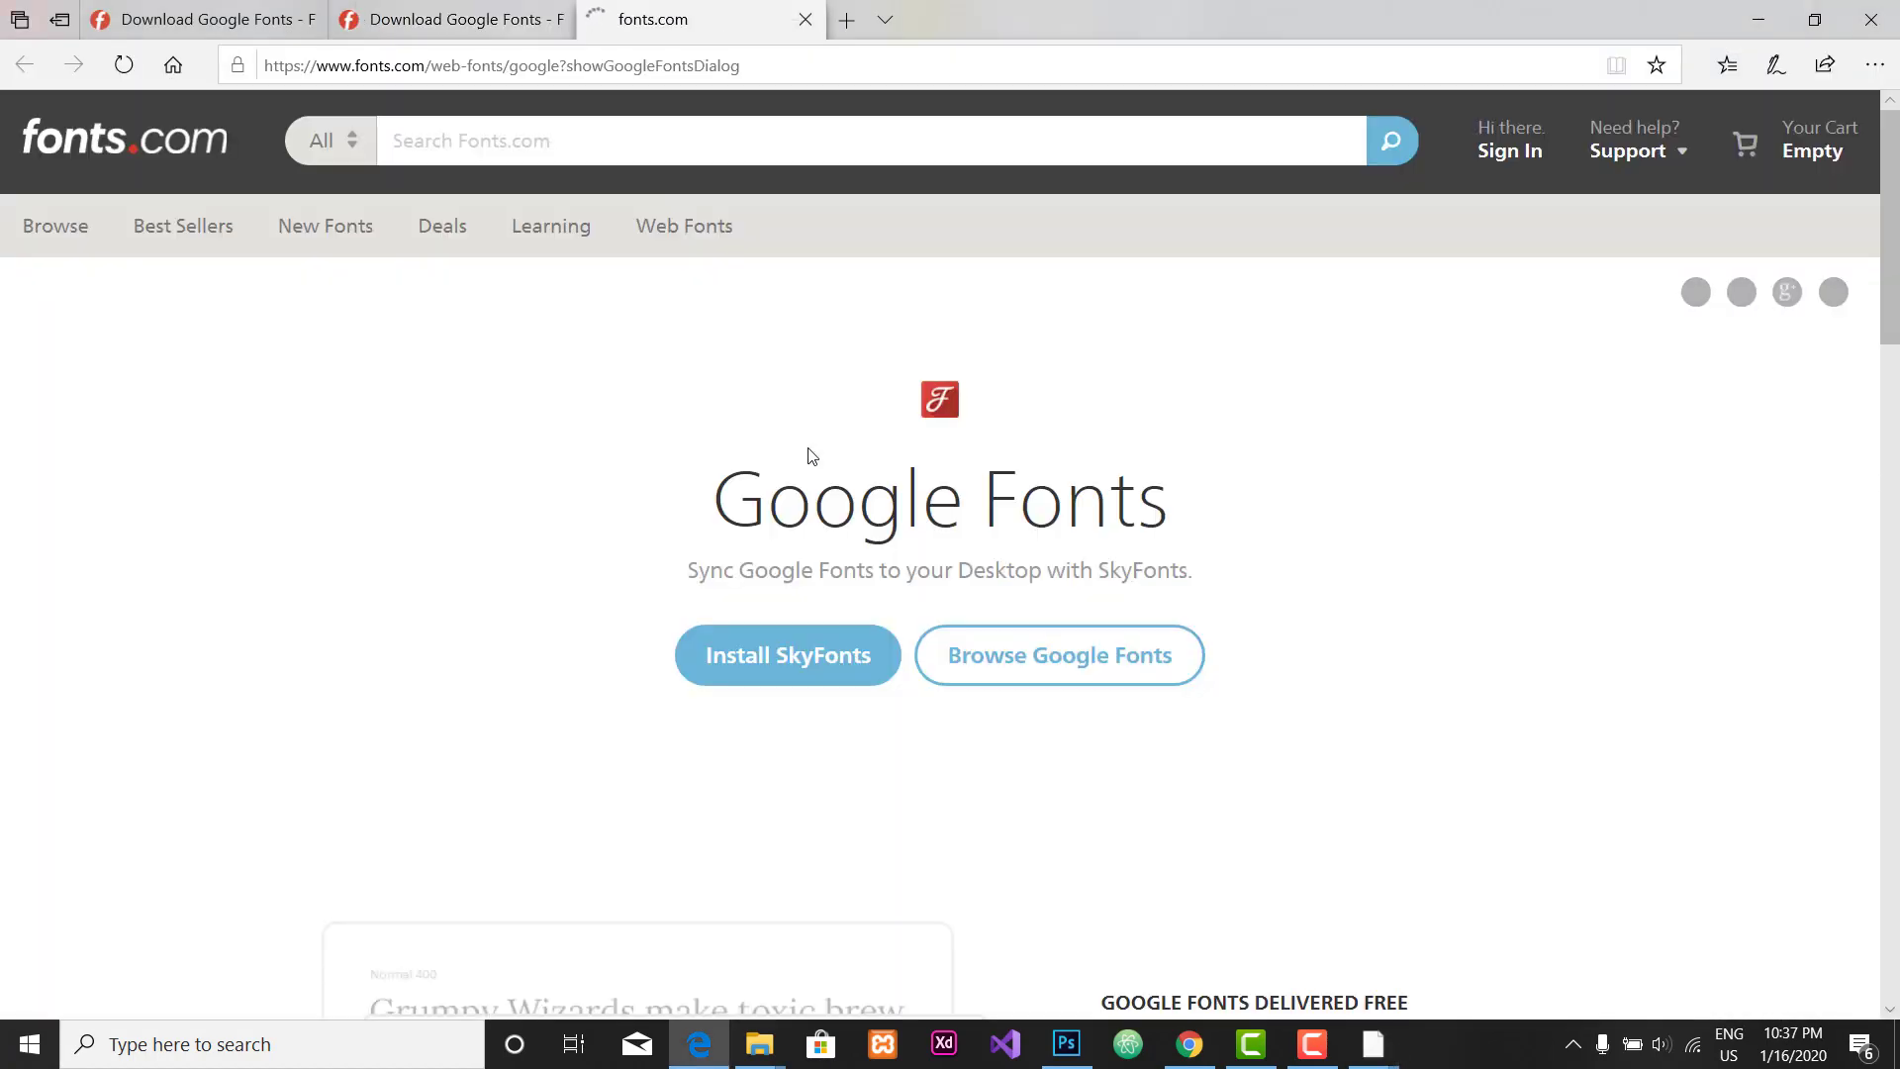
left_click(1047, 663)
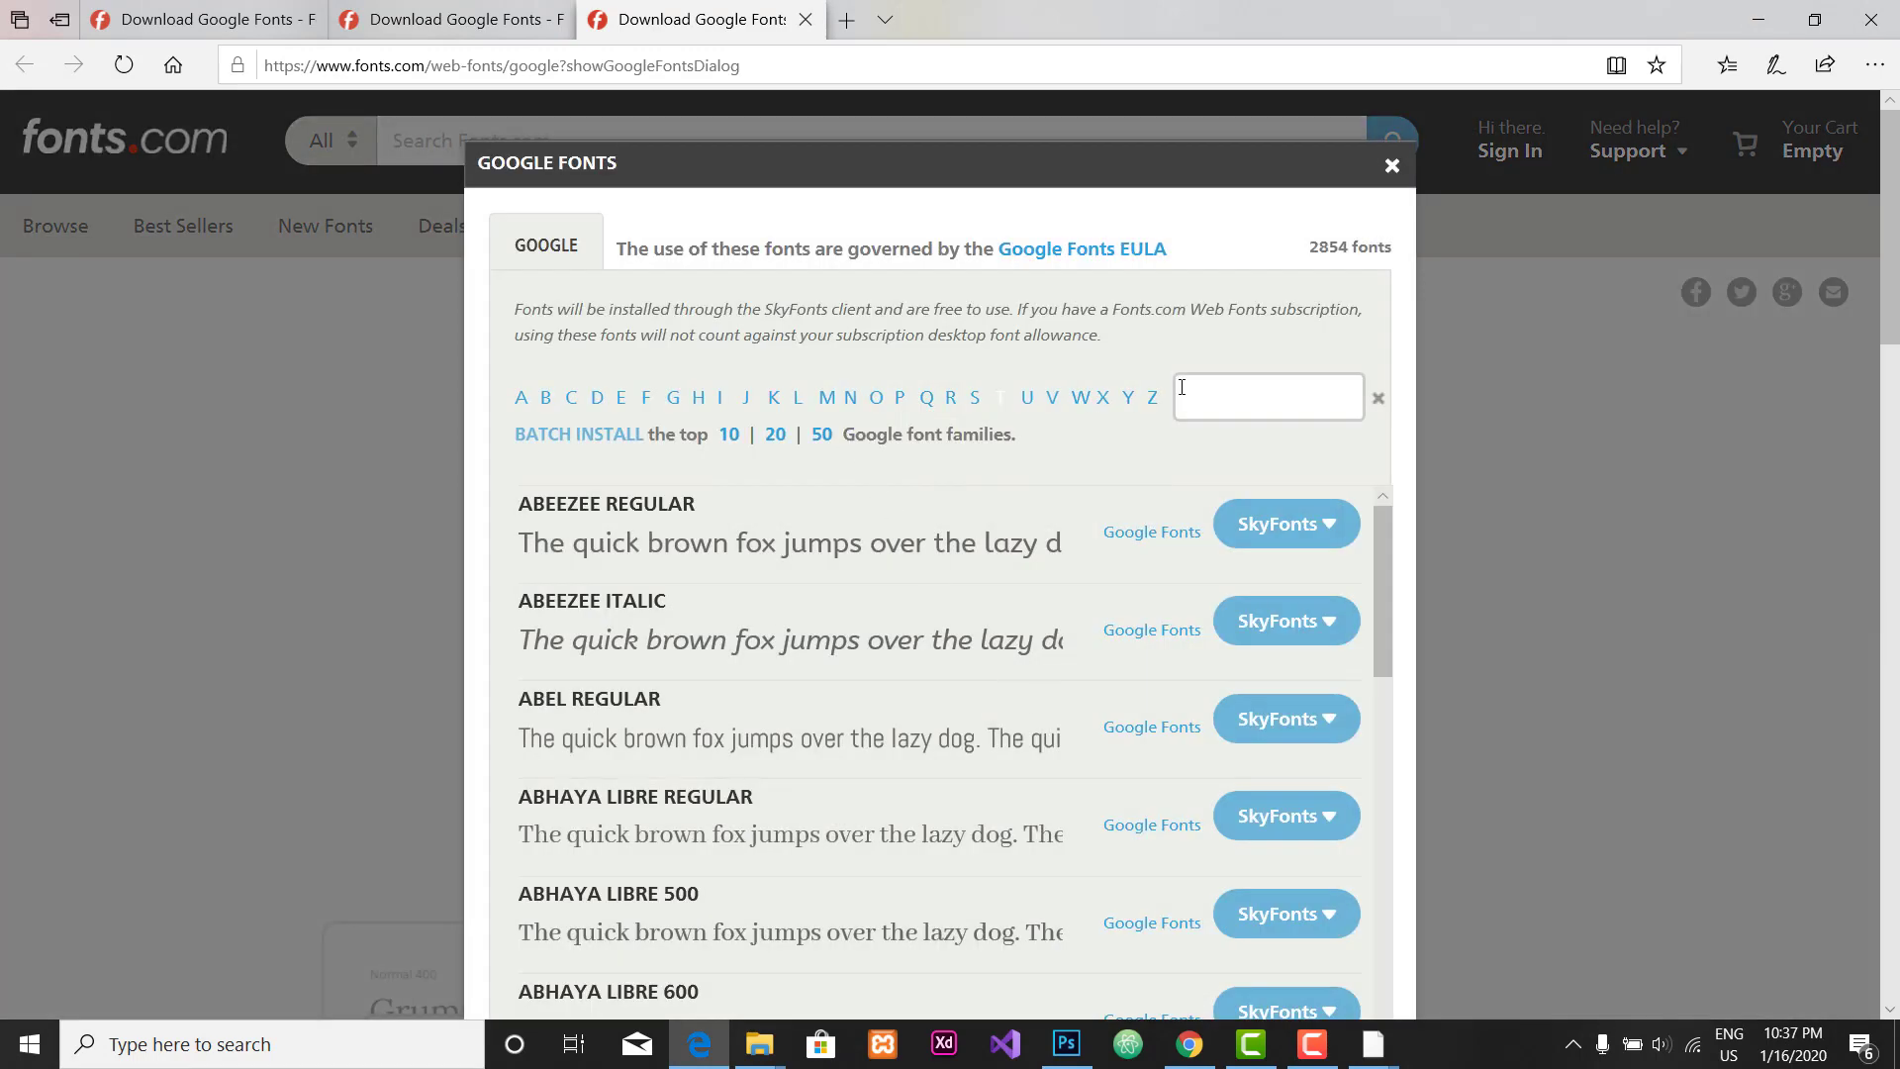
left_click(1188, 391)
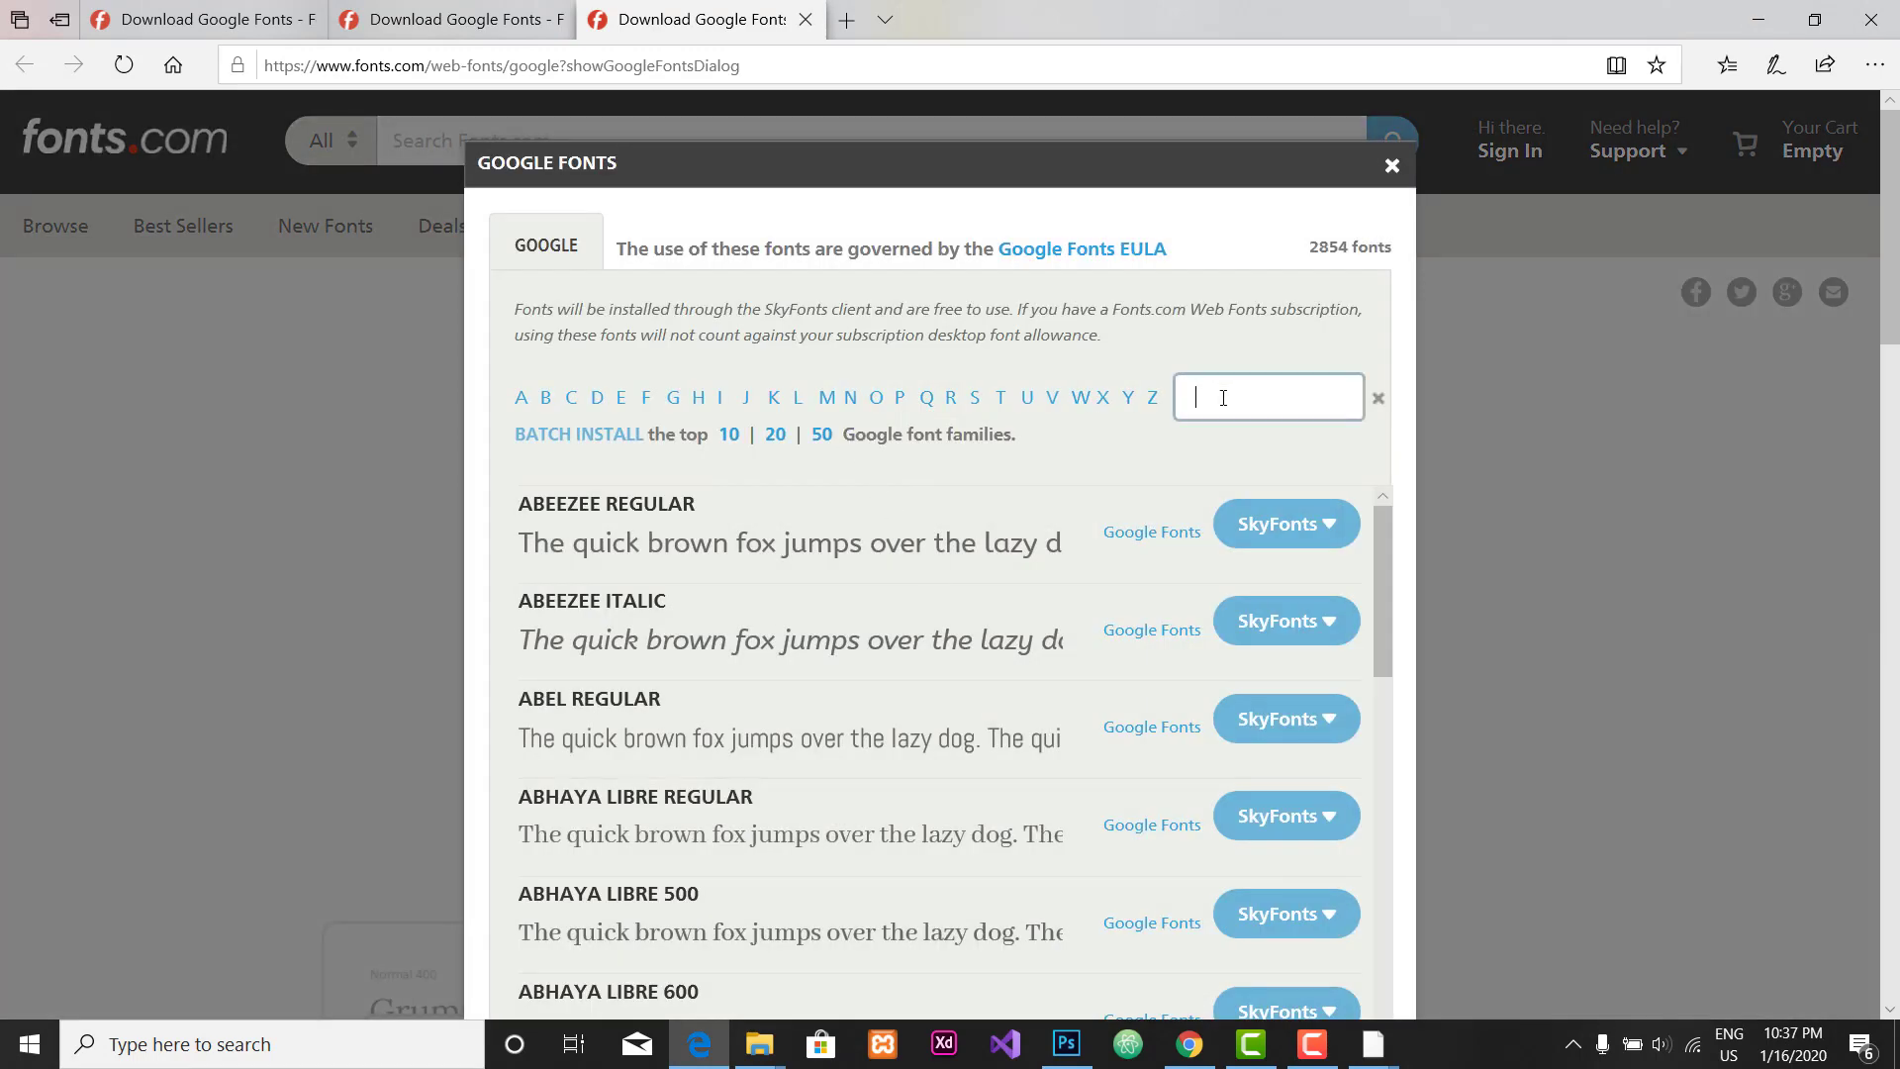
type("R")
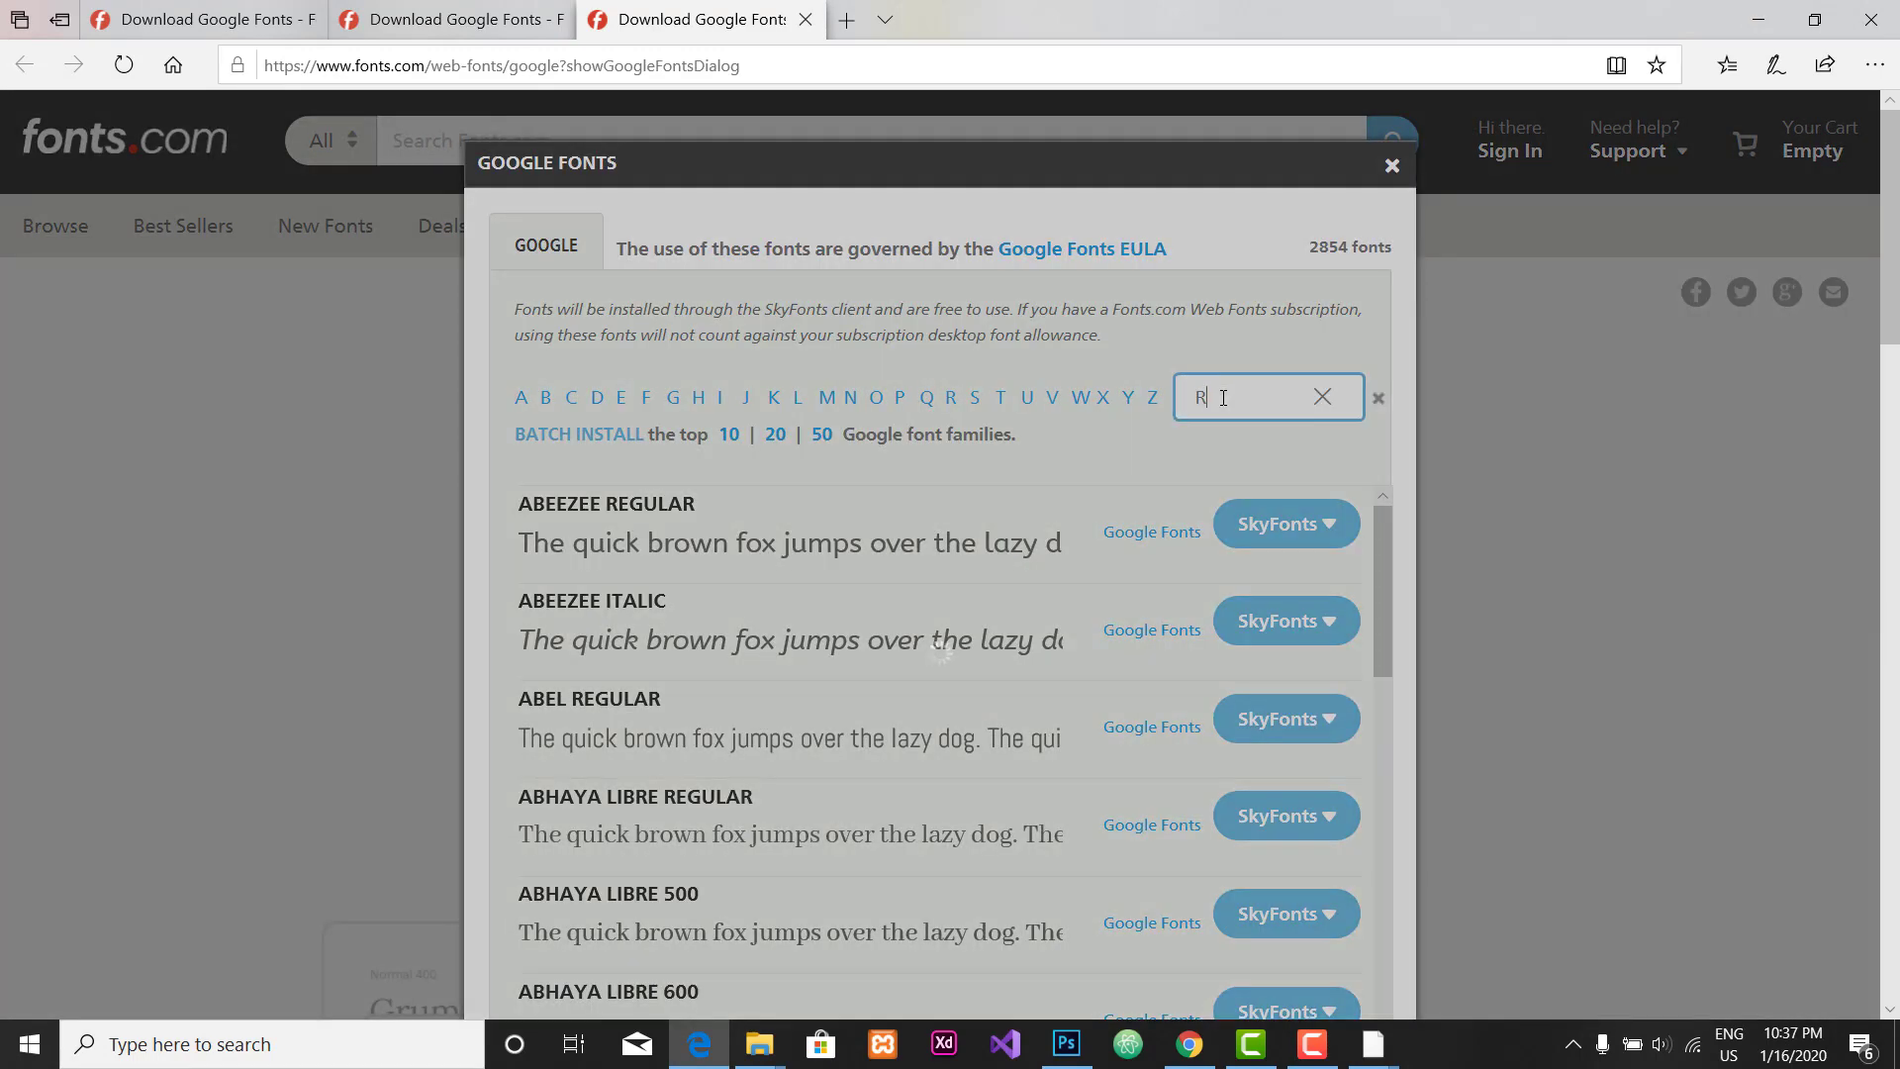
type("oboto")
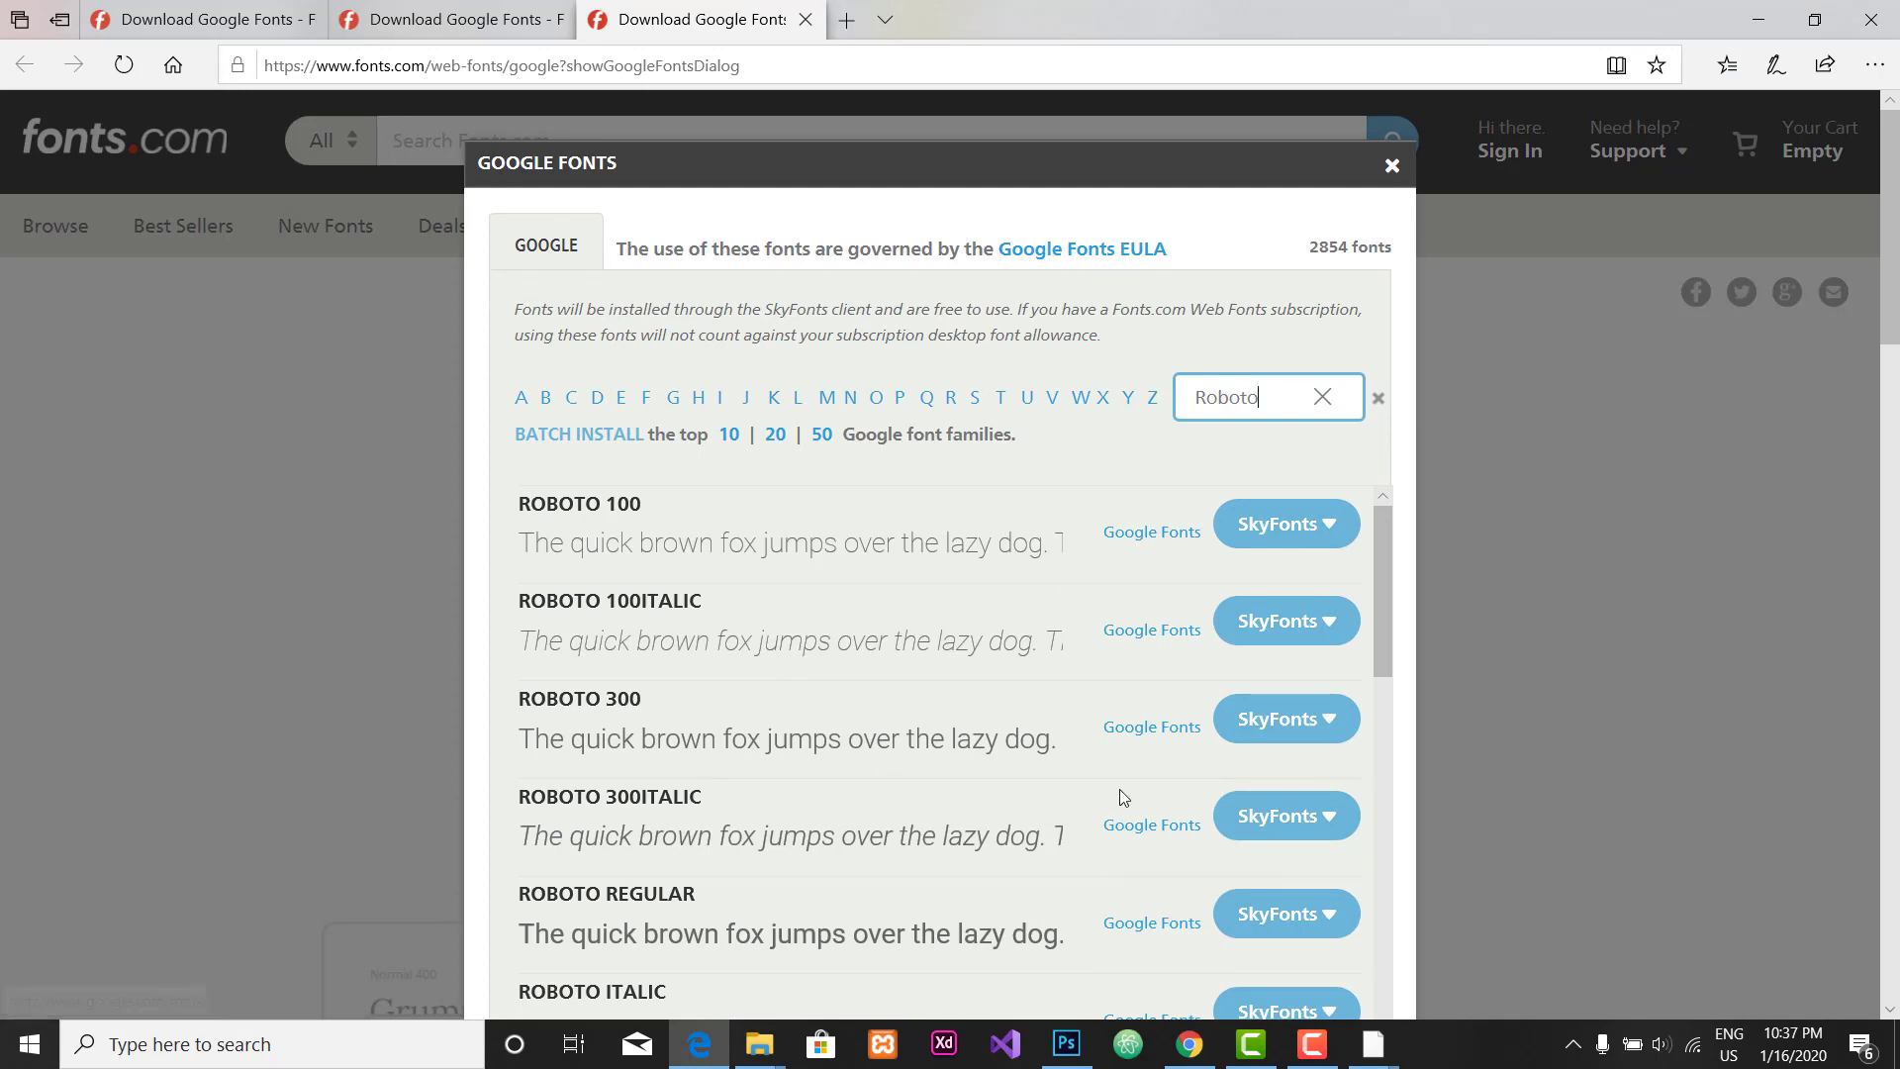
Step: Return to FontPair in Chrome and review the pairs around Domine & Roboto
left_click(1189, 1044)
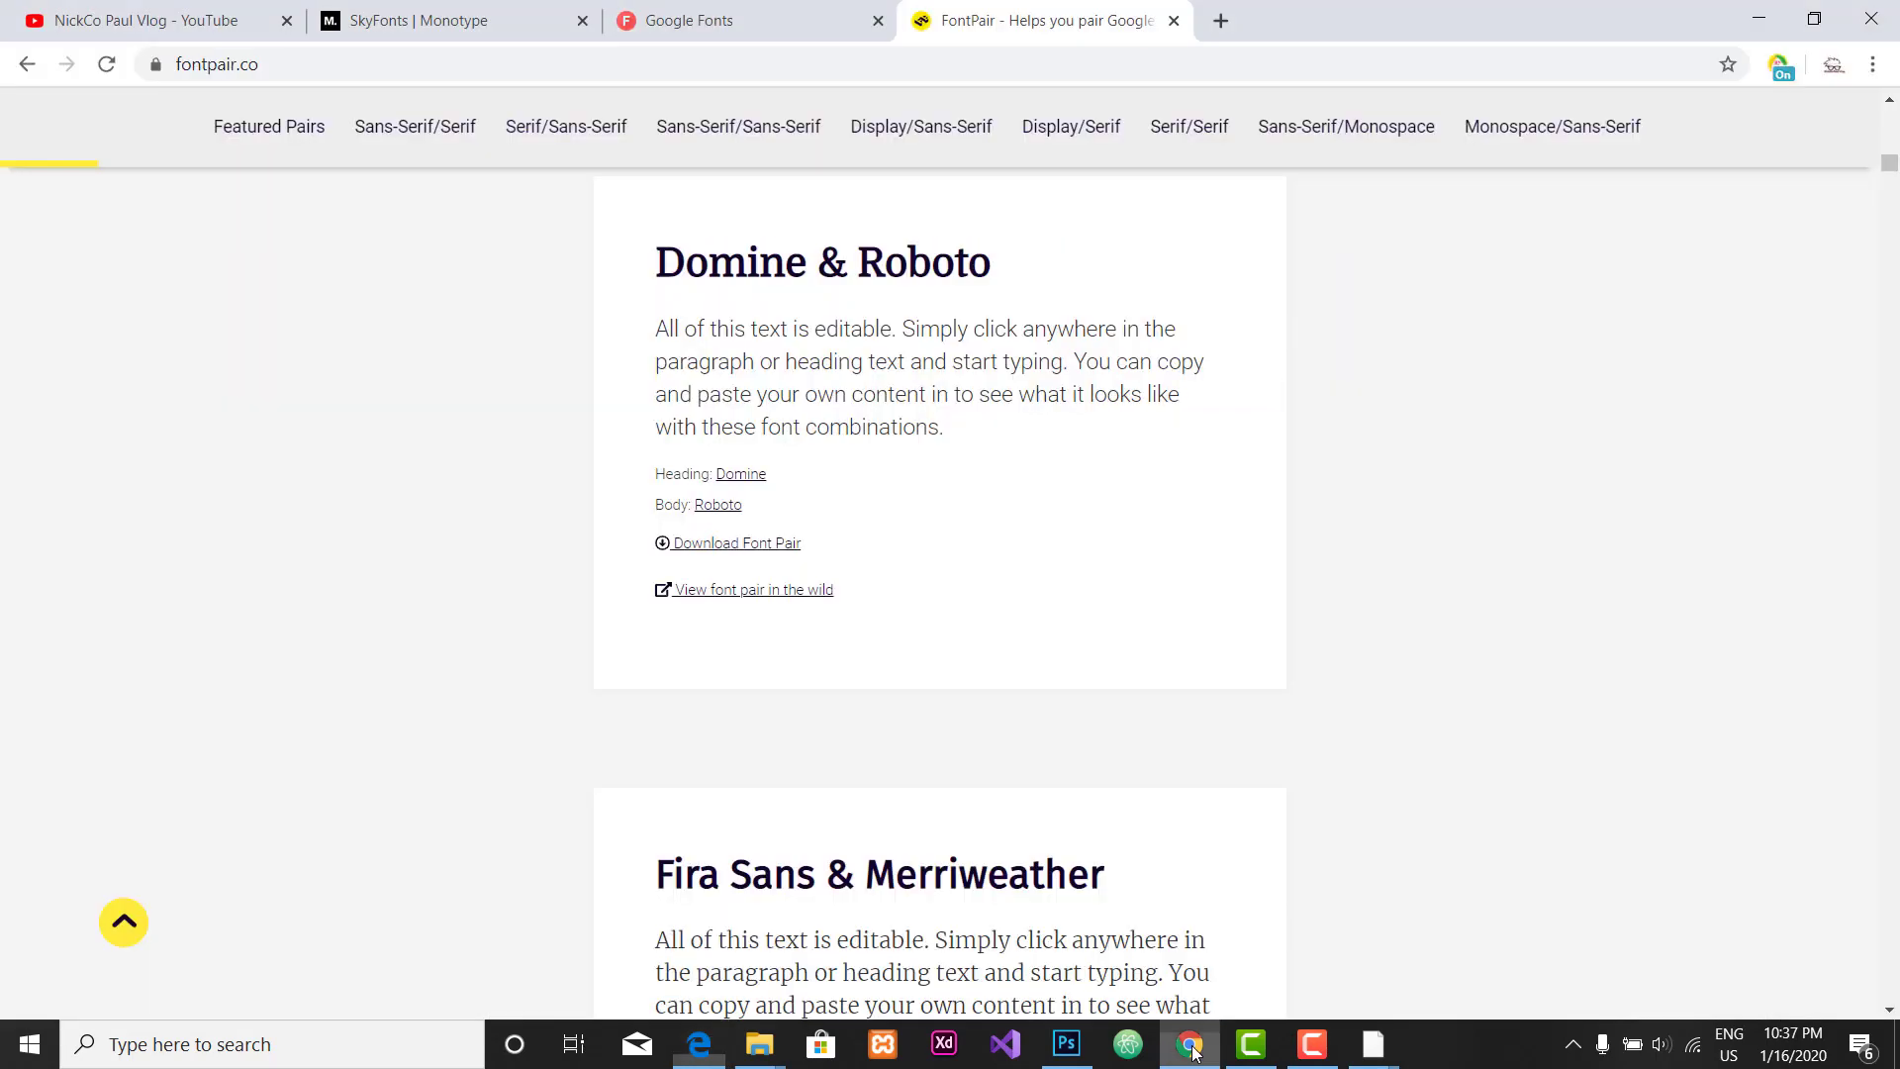
scroll(980, 674, "down", 6)
scroll(989, 687, "up", 10)
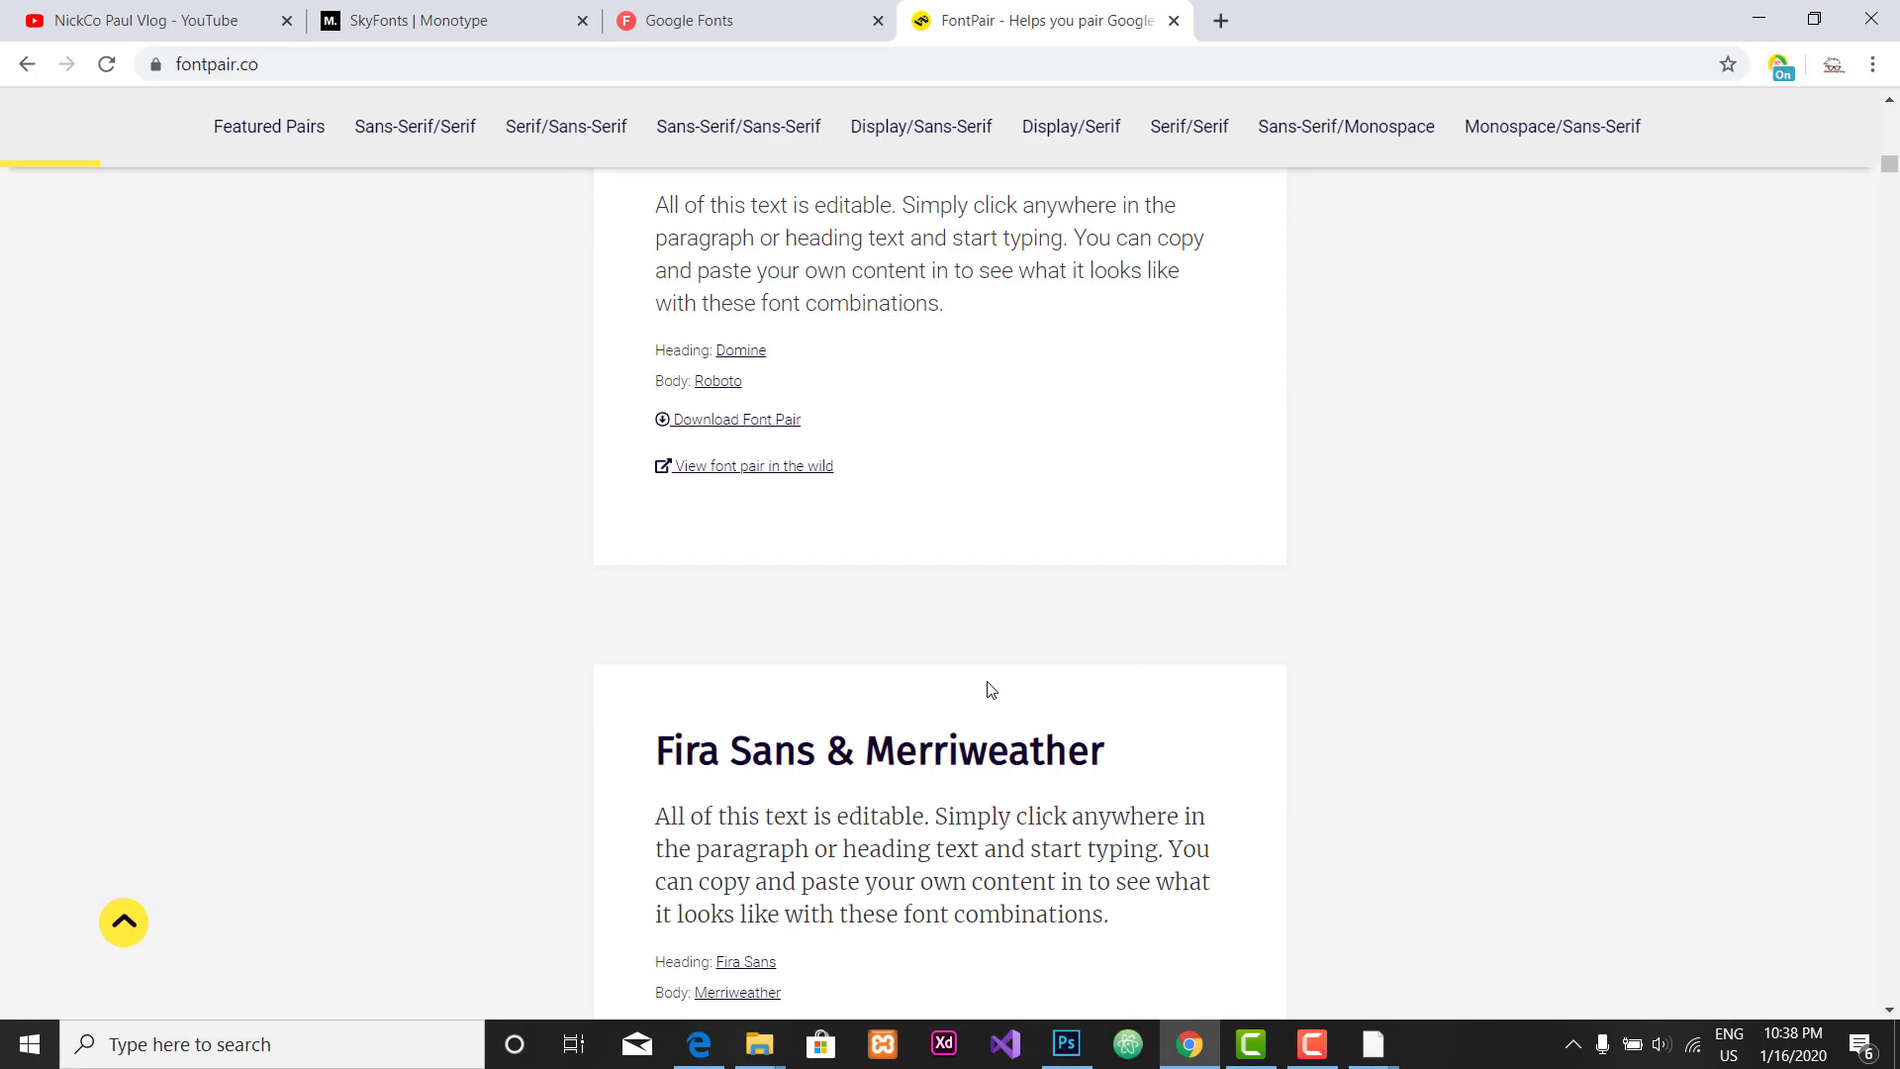
scroll(832, 615, "down", 4)
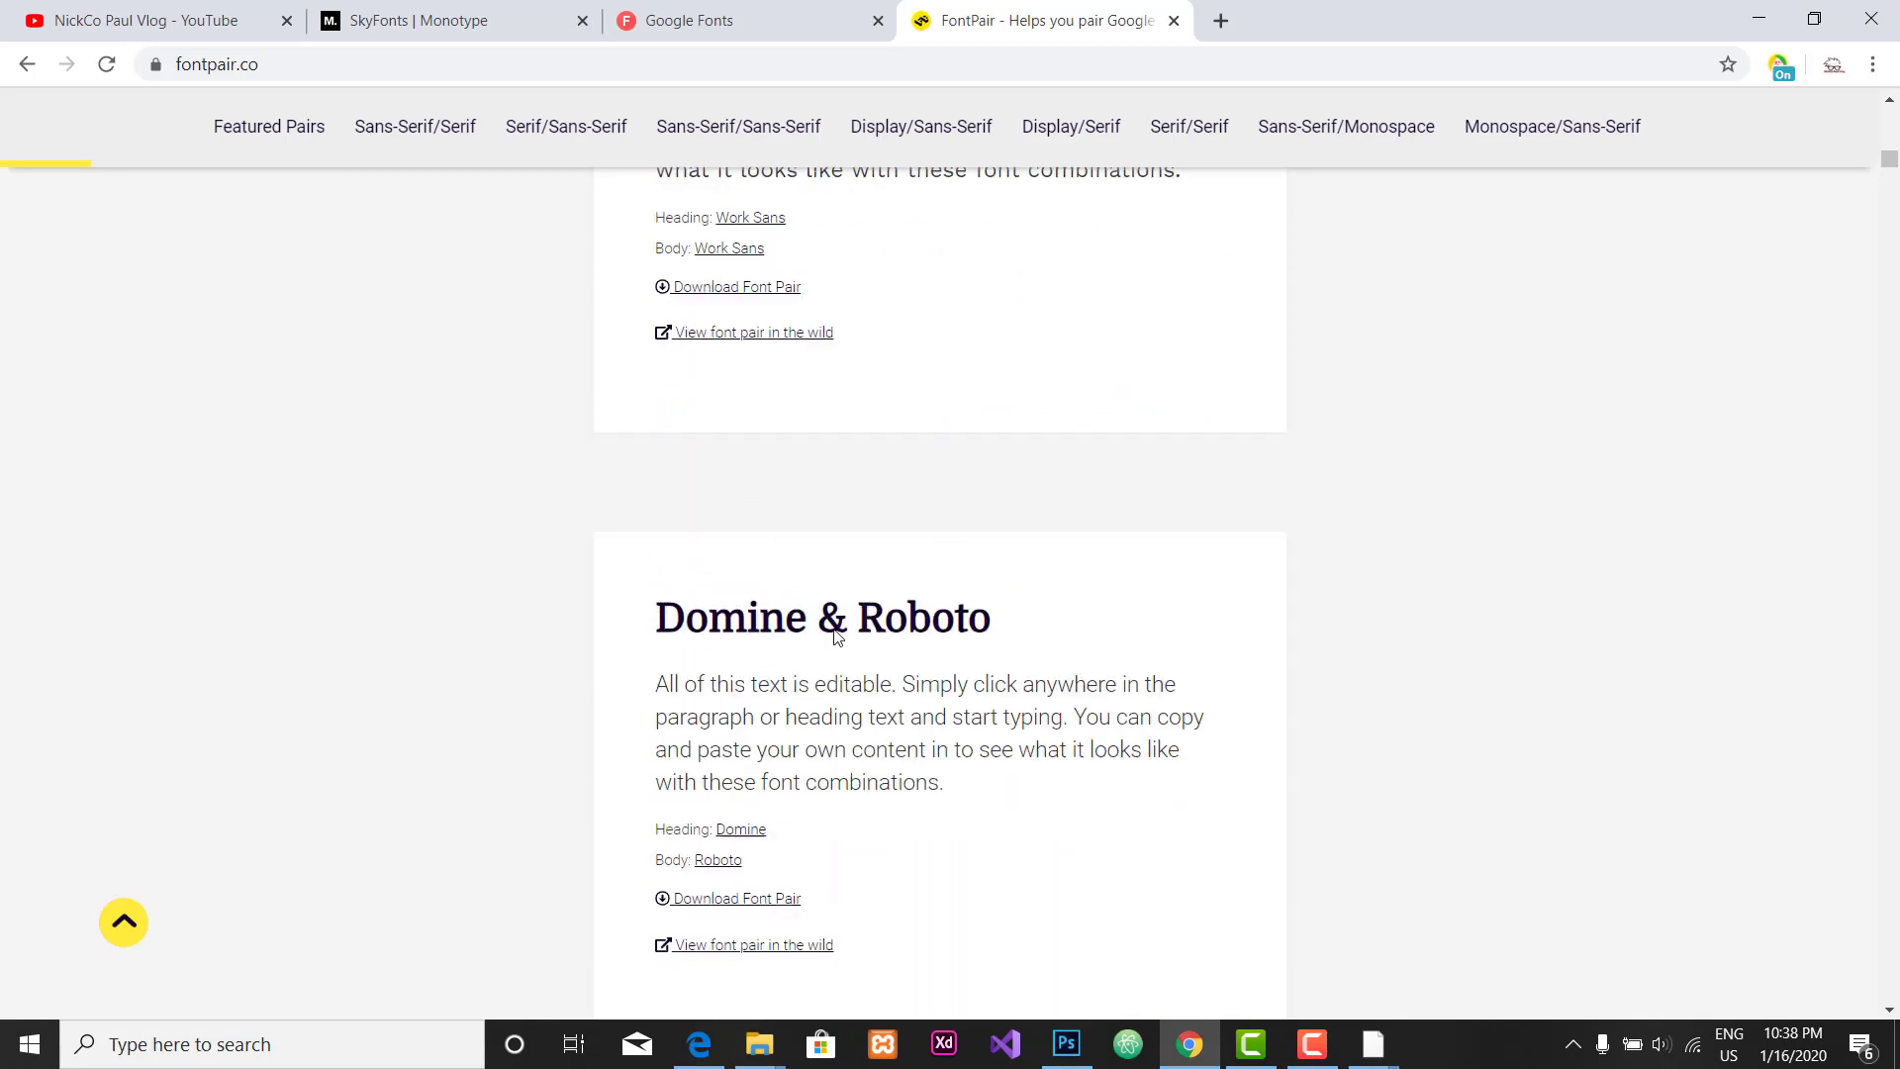
Step: Examine the heading and body text of the Domine & Roboto and Fira Sans & Merriweather pairs on FontPair
left_click_drag(995, 264, 656, 281)
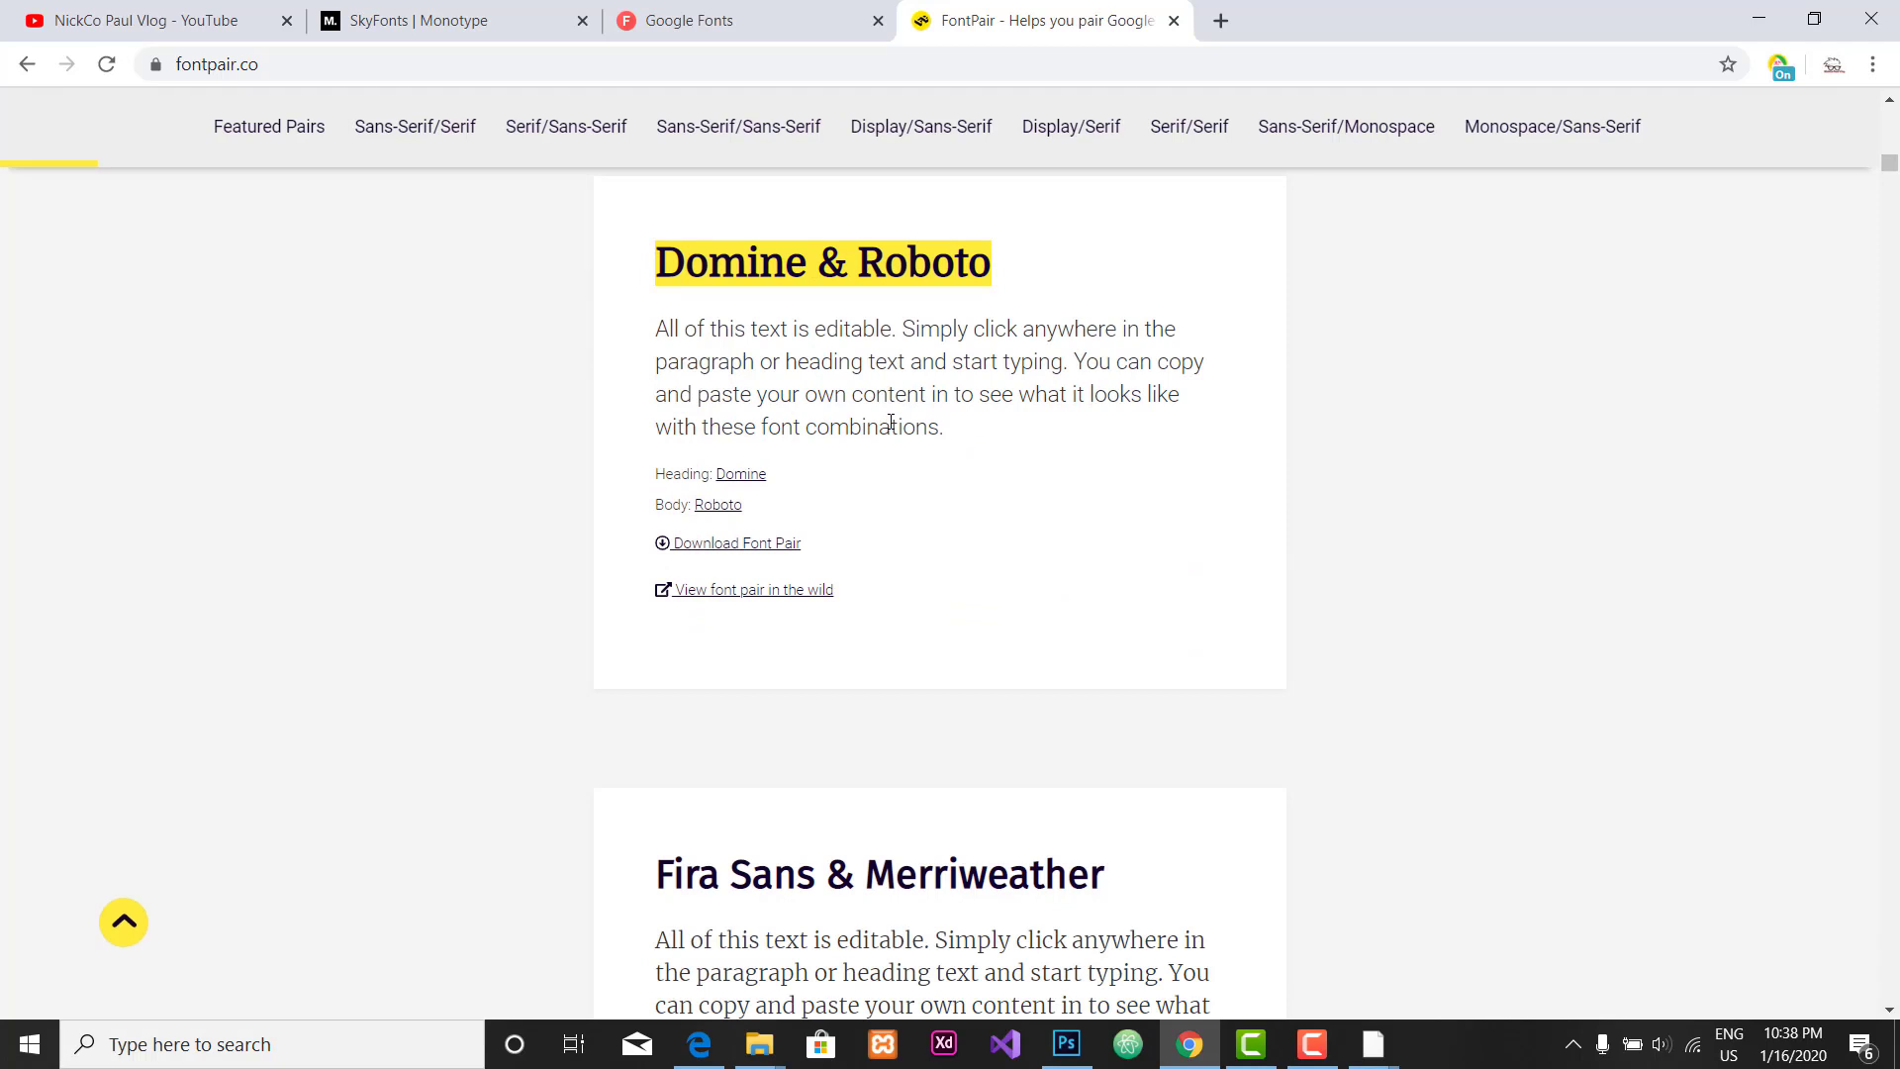
left_click(966, 425)
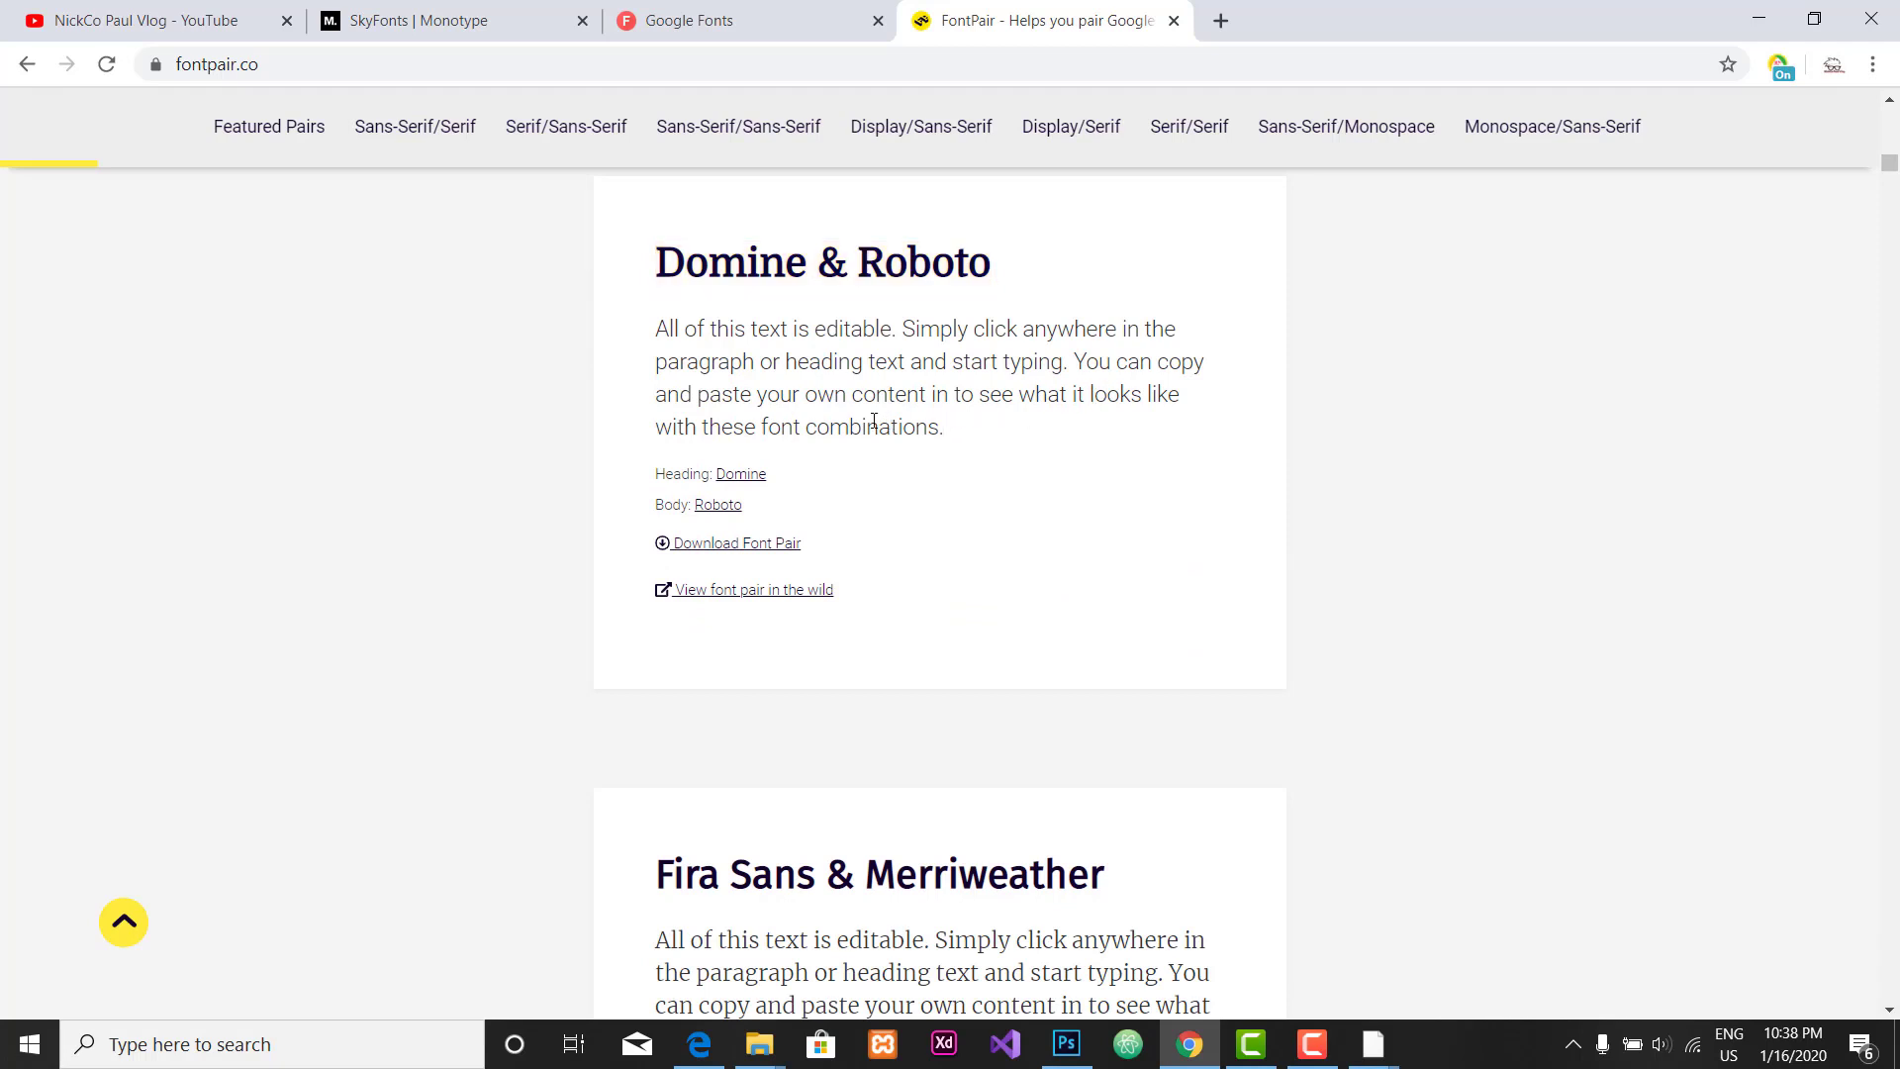
left_click(654, 328, "shift")
left_click_drag(659, 265, 1031, 486)
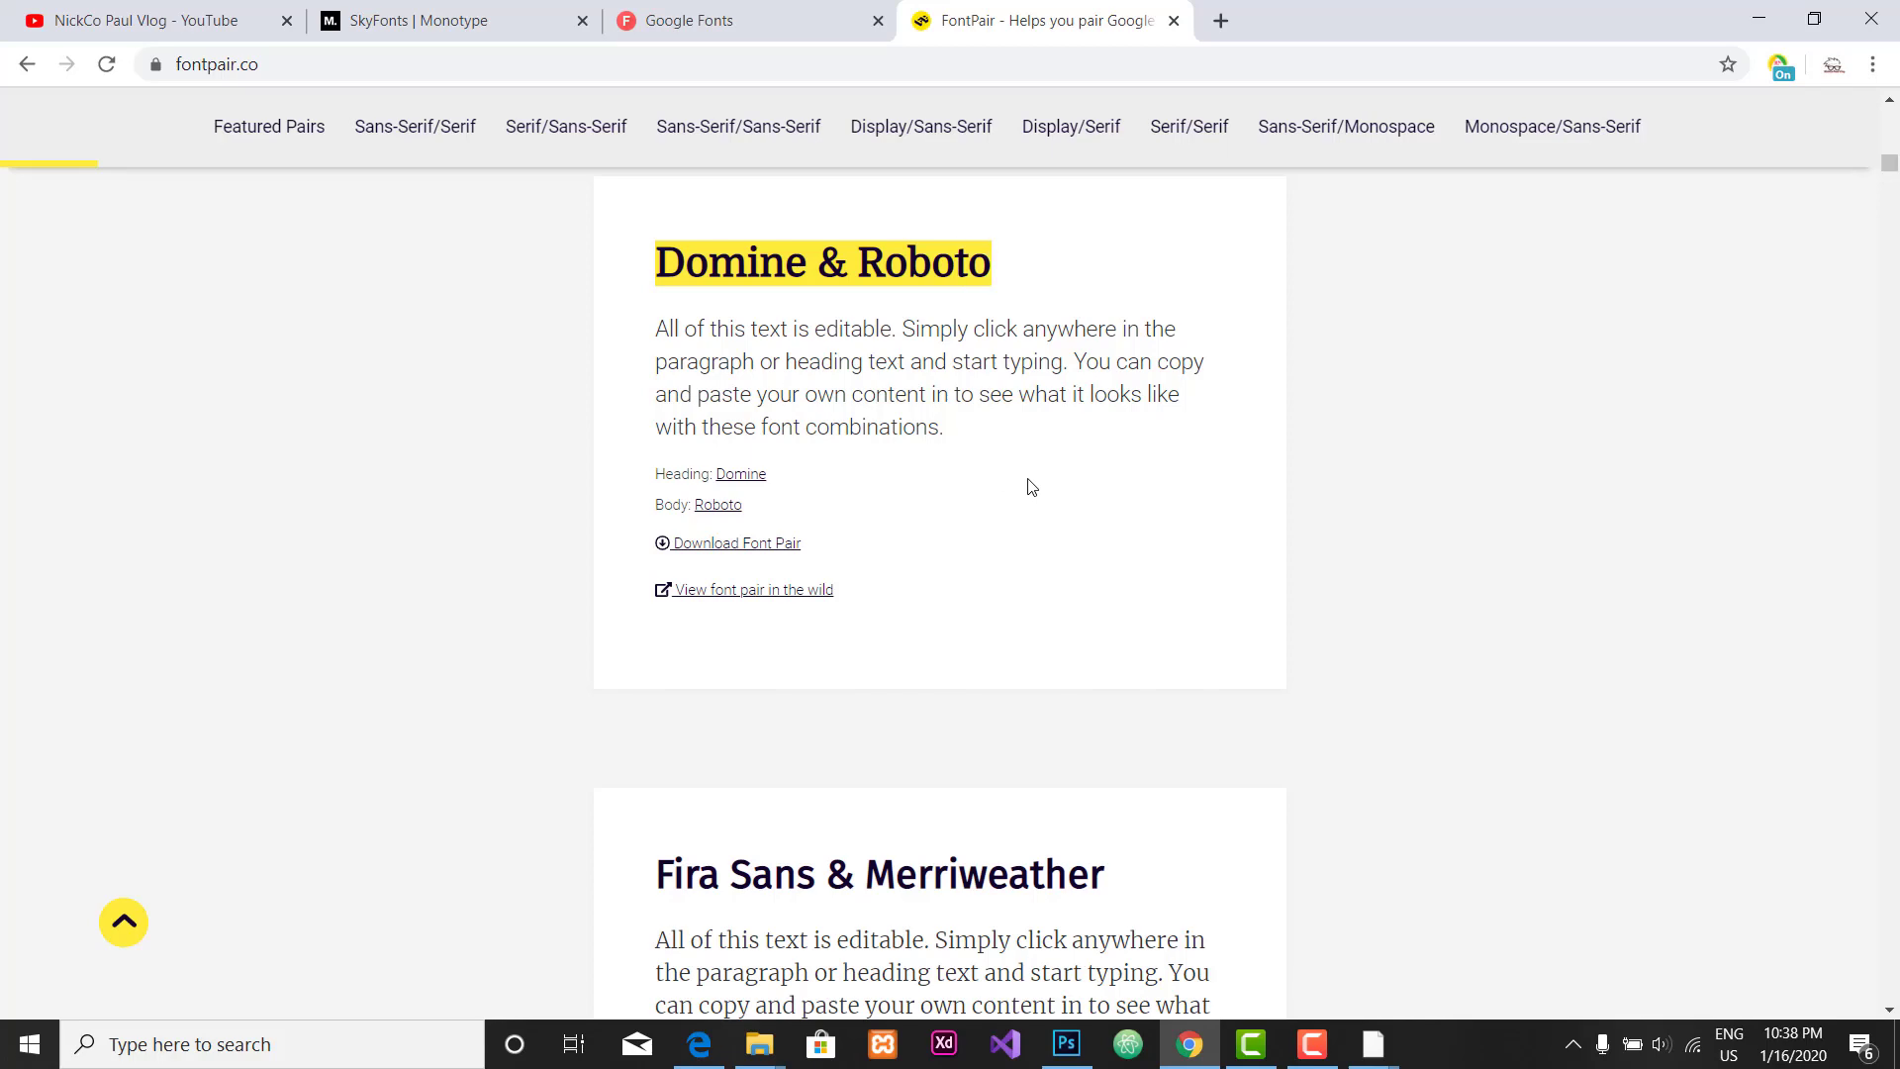
left_click(974, 429)
scroll(903, 542, "down", 10)
scroll(1023, 590, "up", 5)
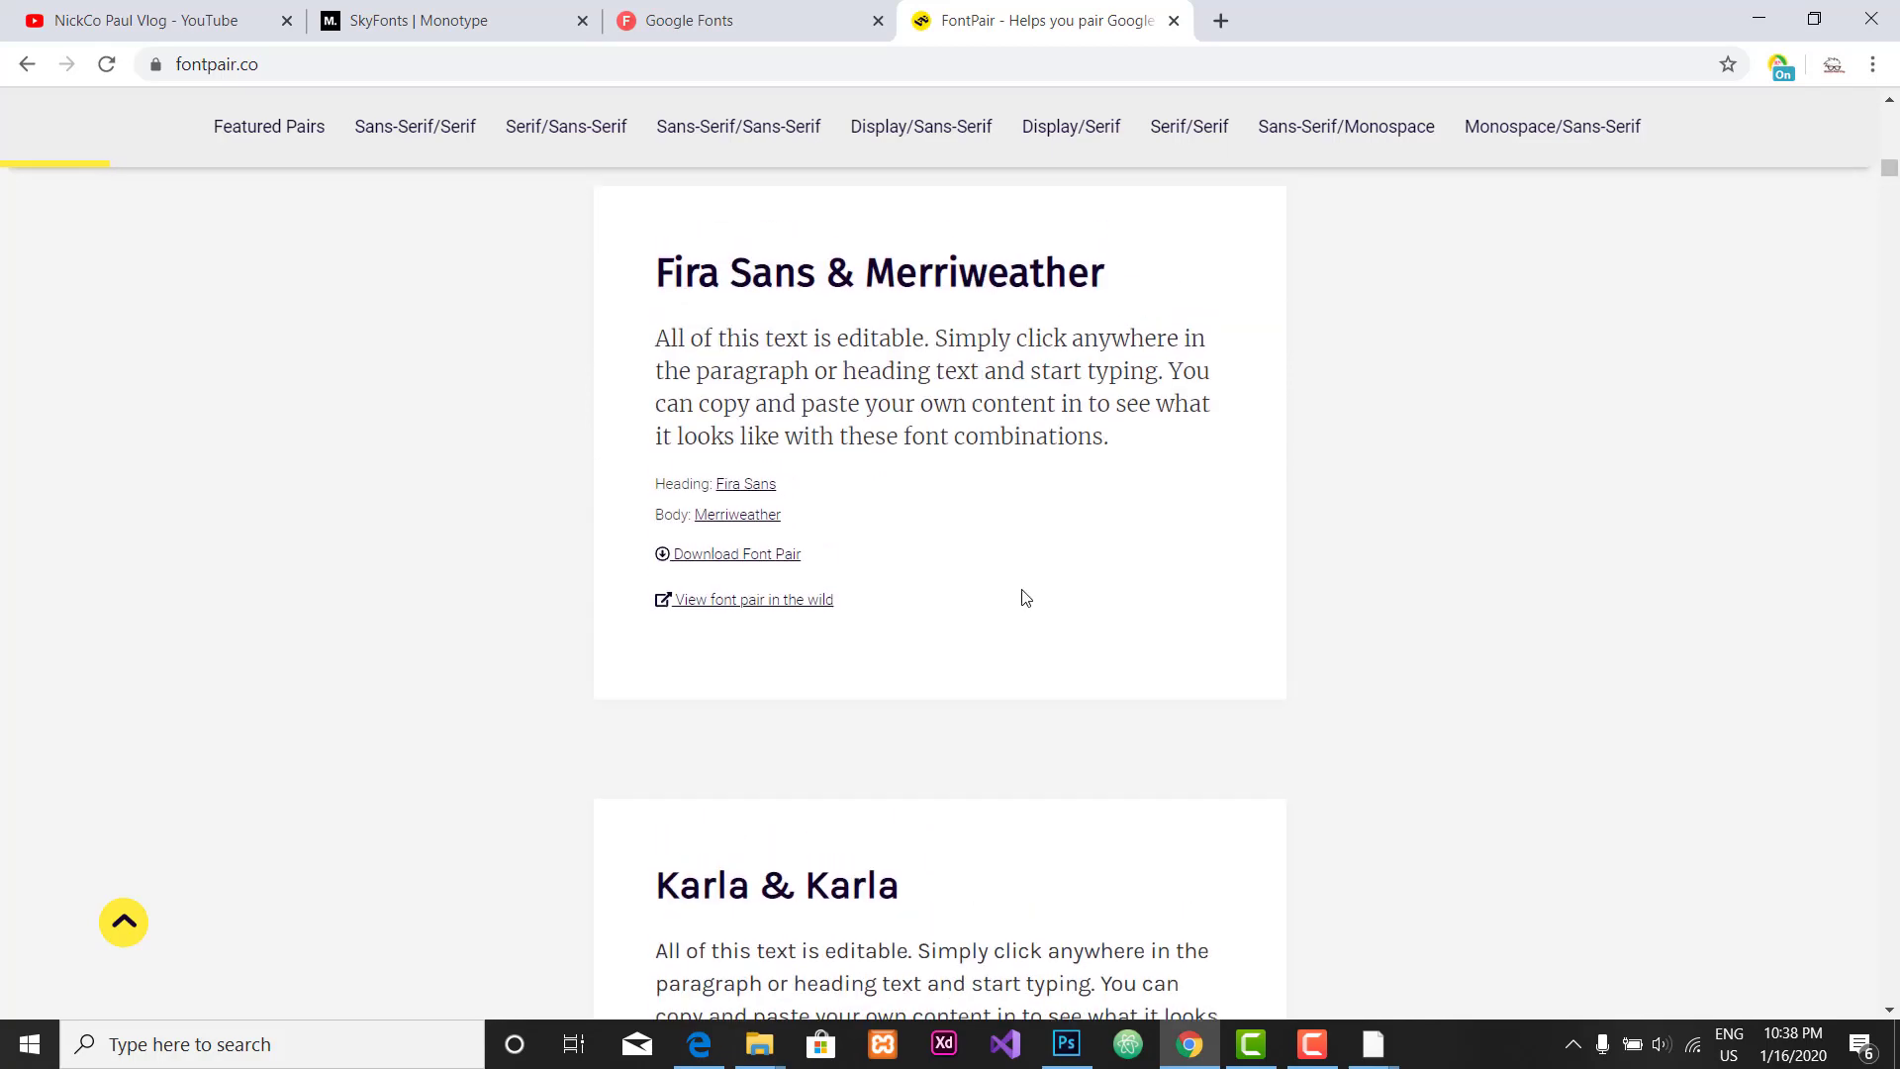
scroll(1025, 598, "up", 2)
left_click_drag(1099, 669, 639, 535)
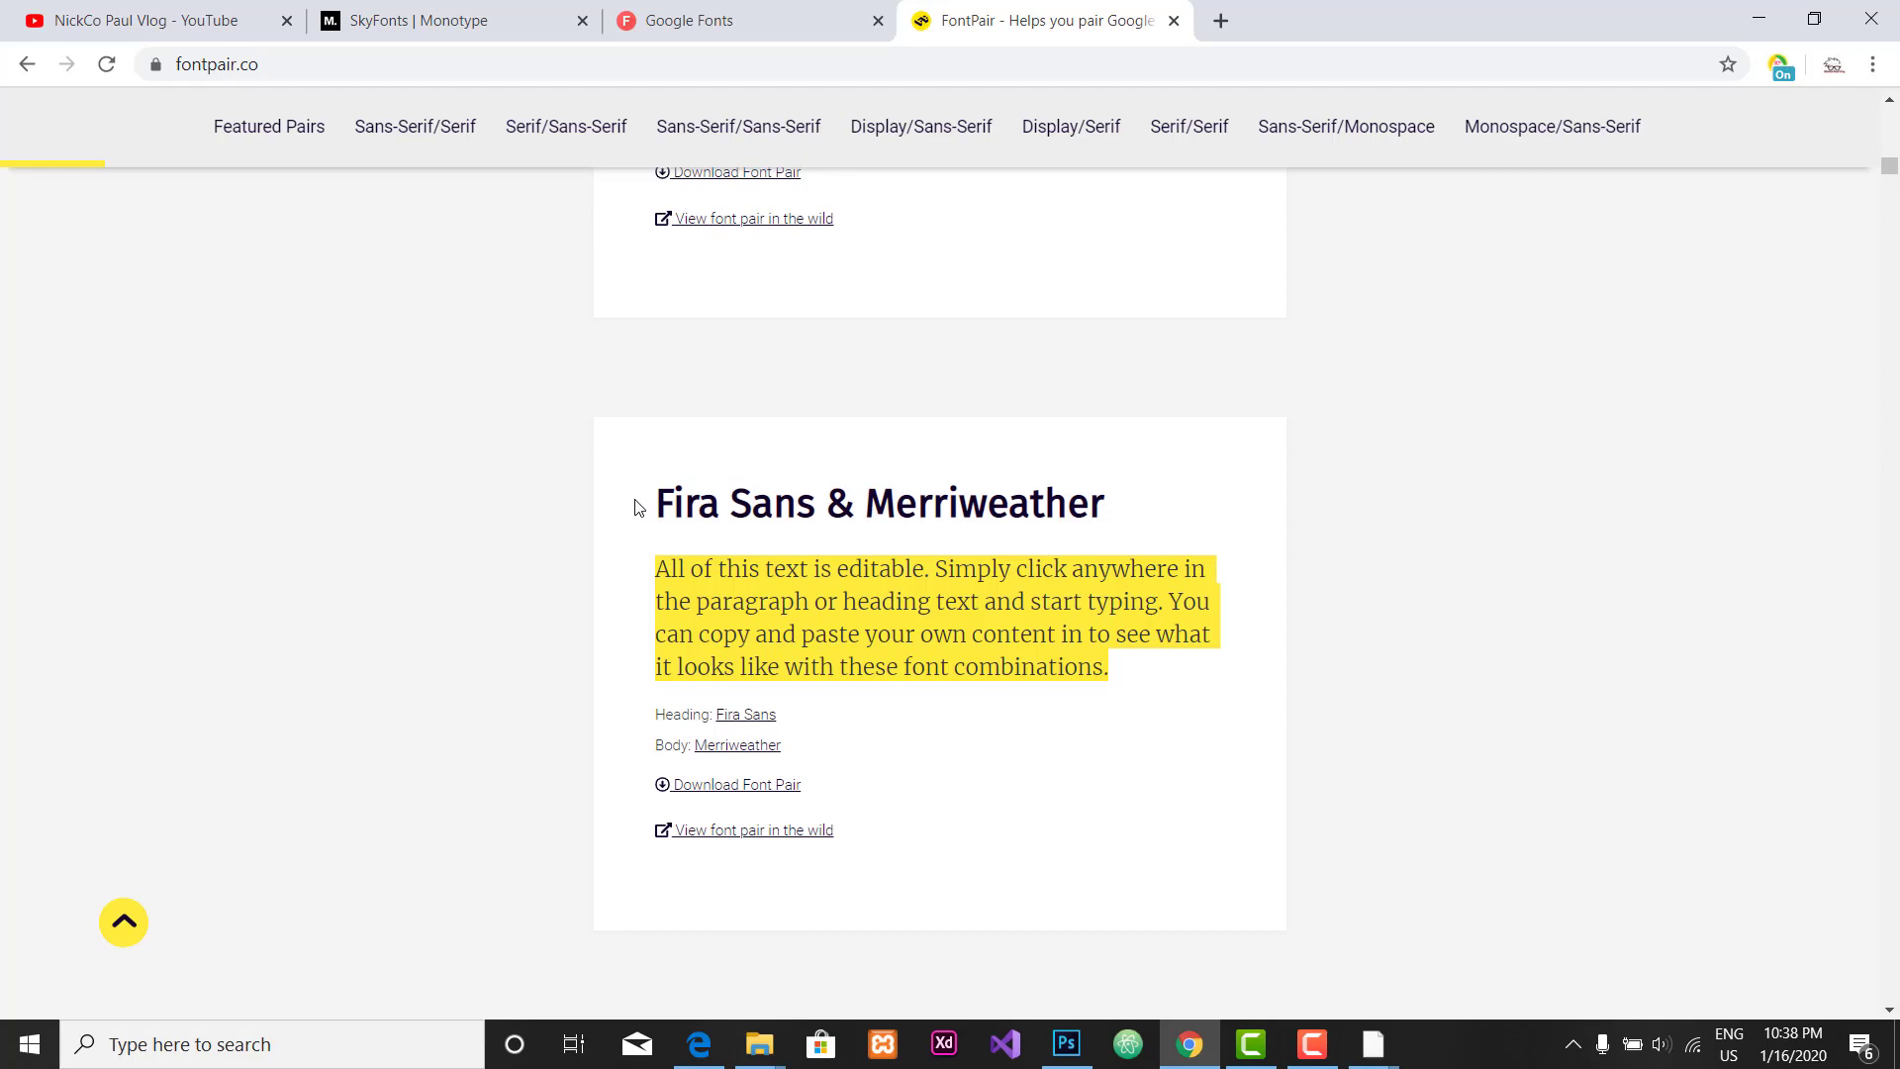
left_click(899, 578)
Step: Browse the remaining featured pairs from Karla & Karla as far as BioRhyme & Space Mono
scroll(901, 574, "down", 15)
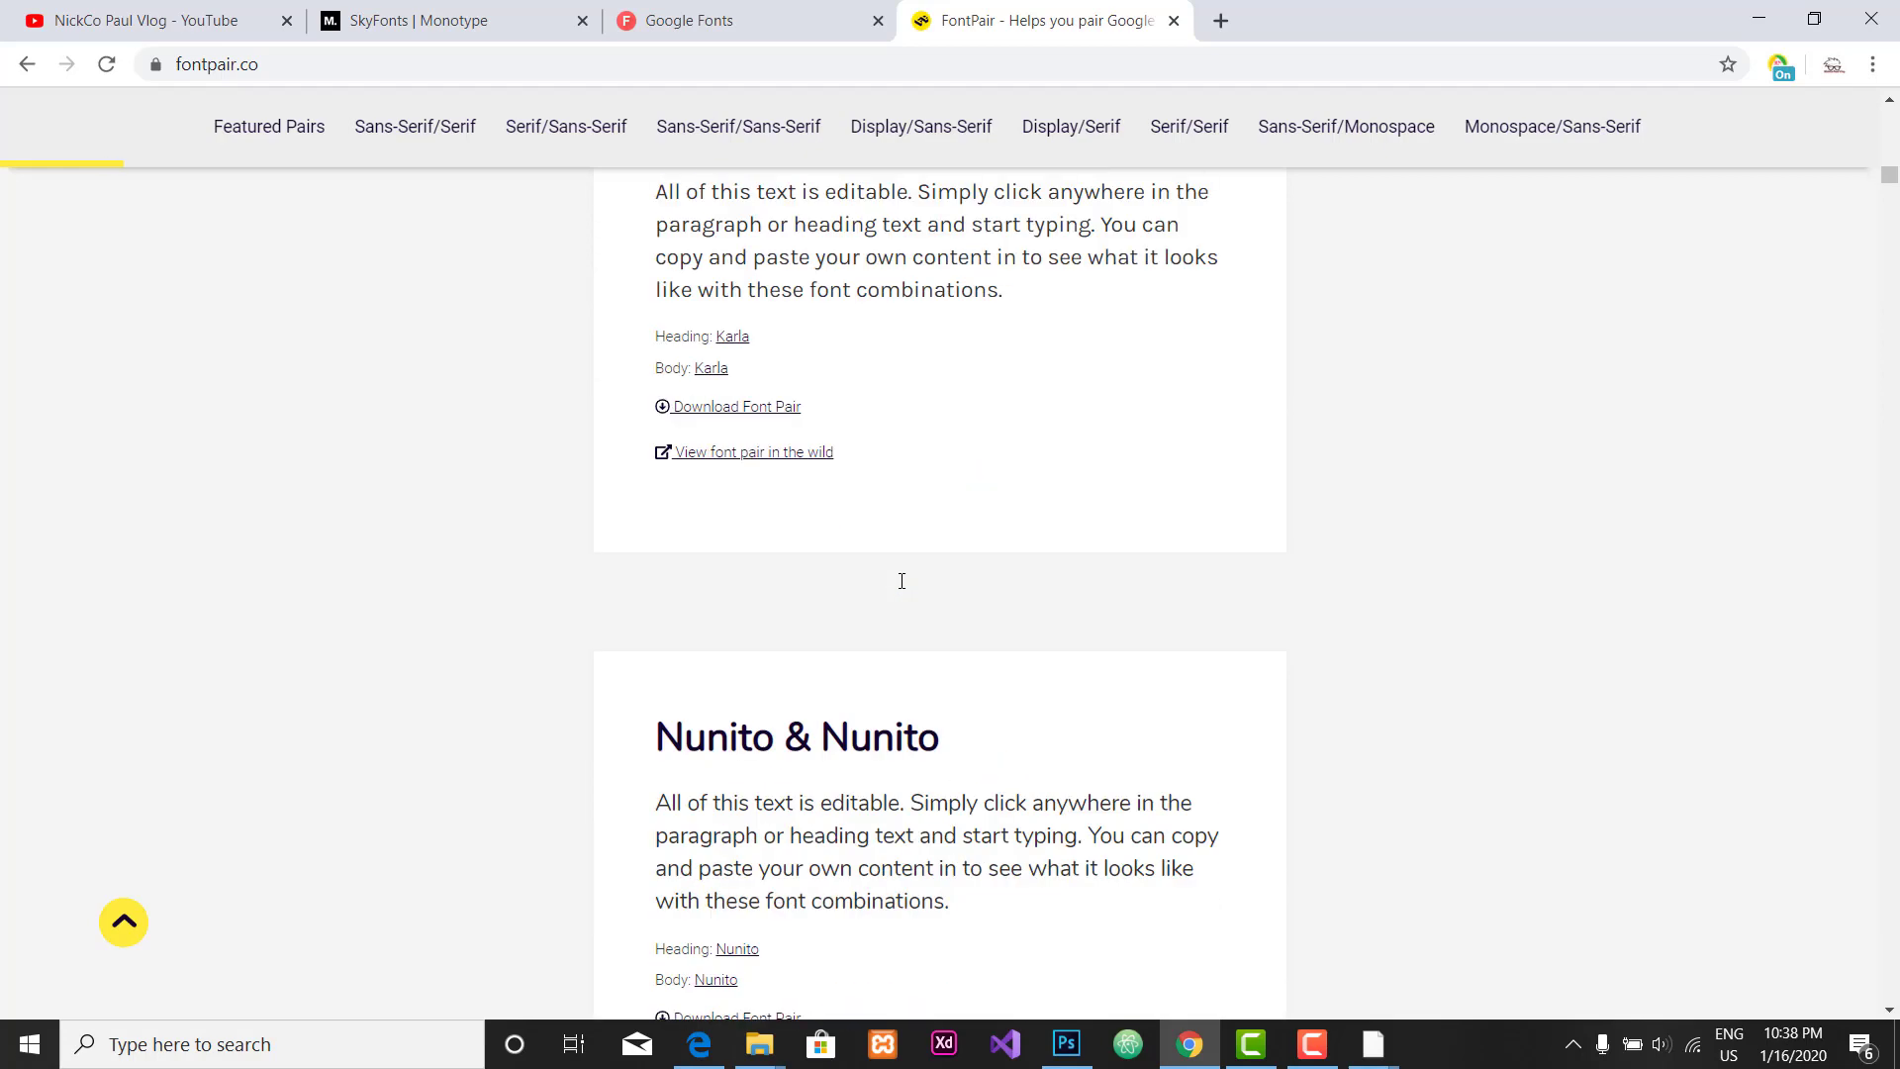
scroll(904, 585, "down", 15)
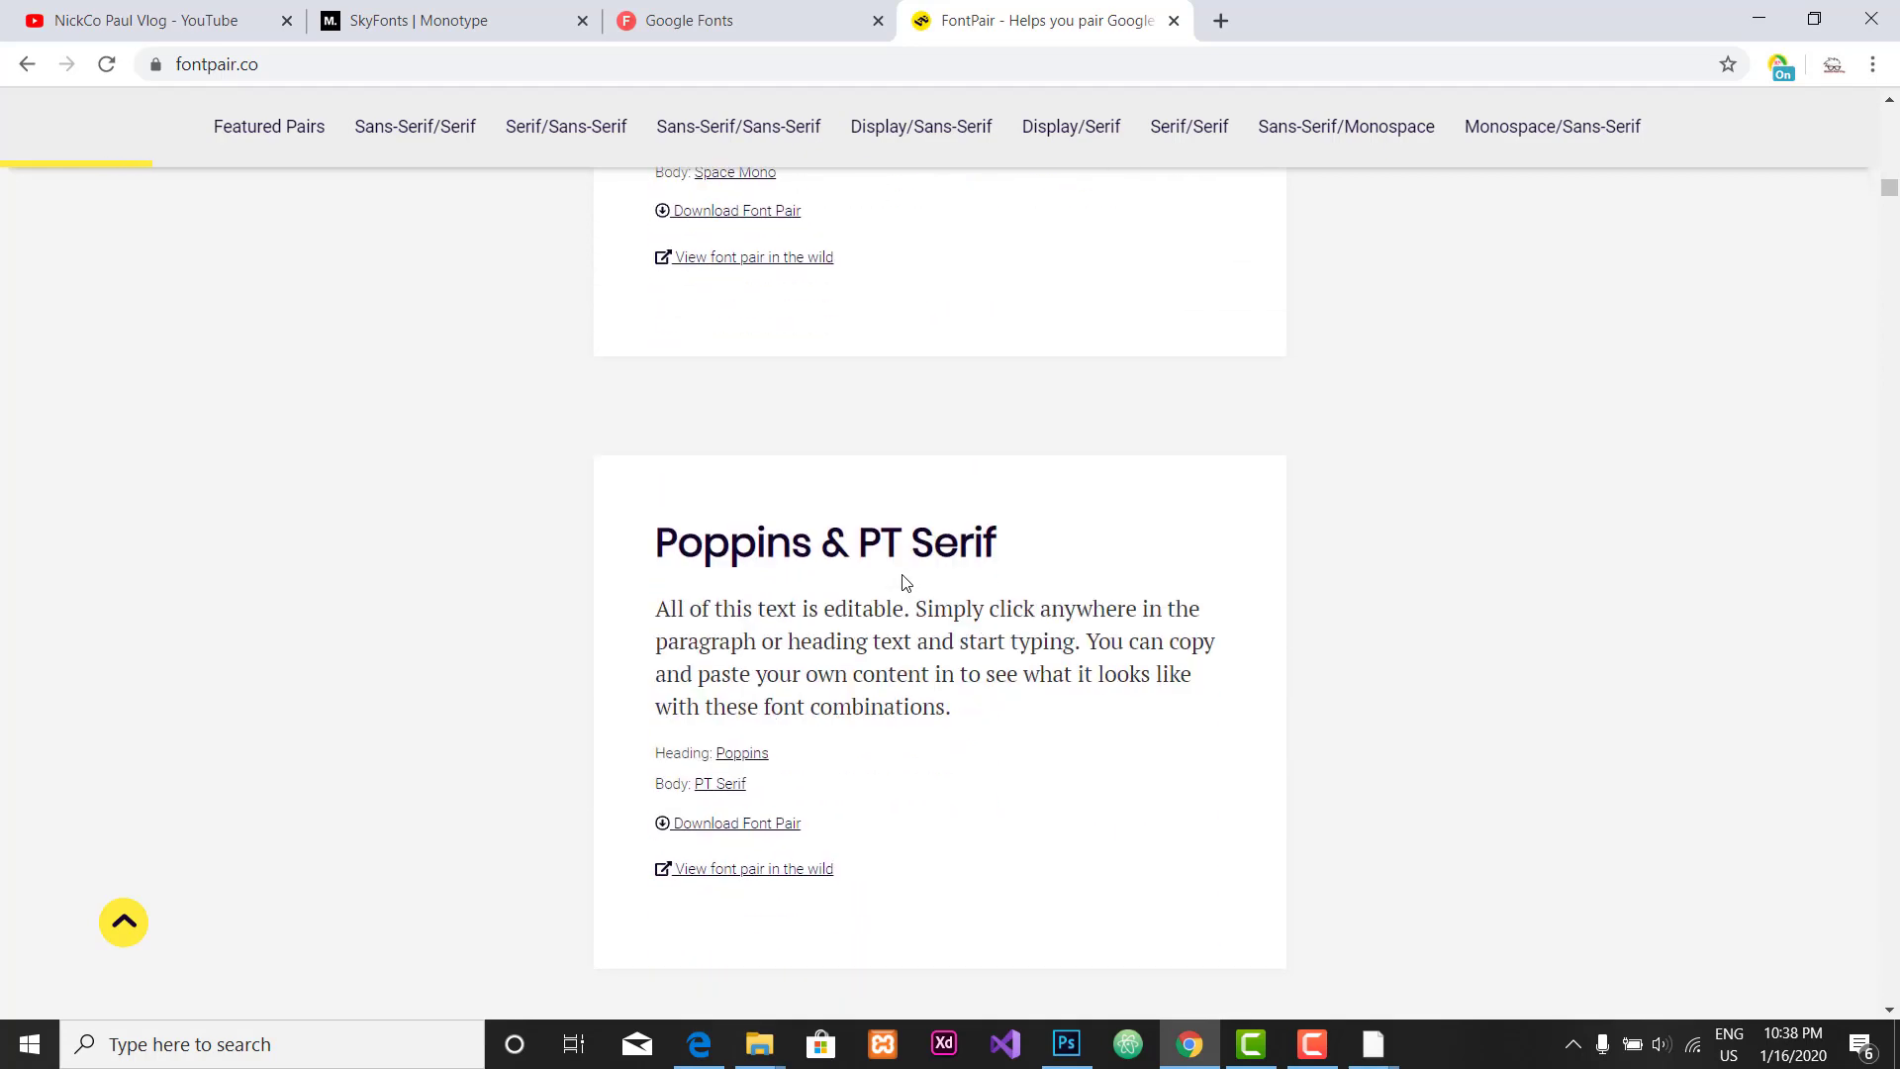
scroll(912, 658, "up", 15)
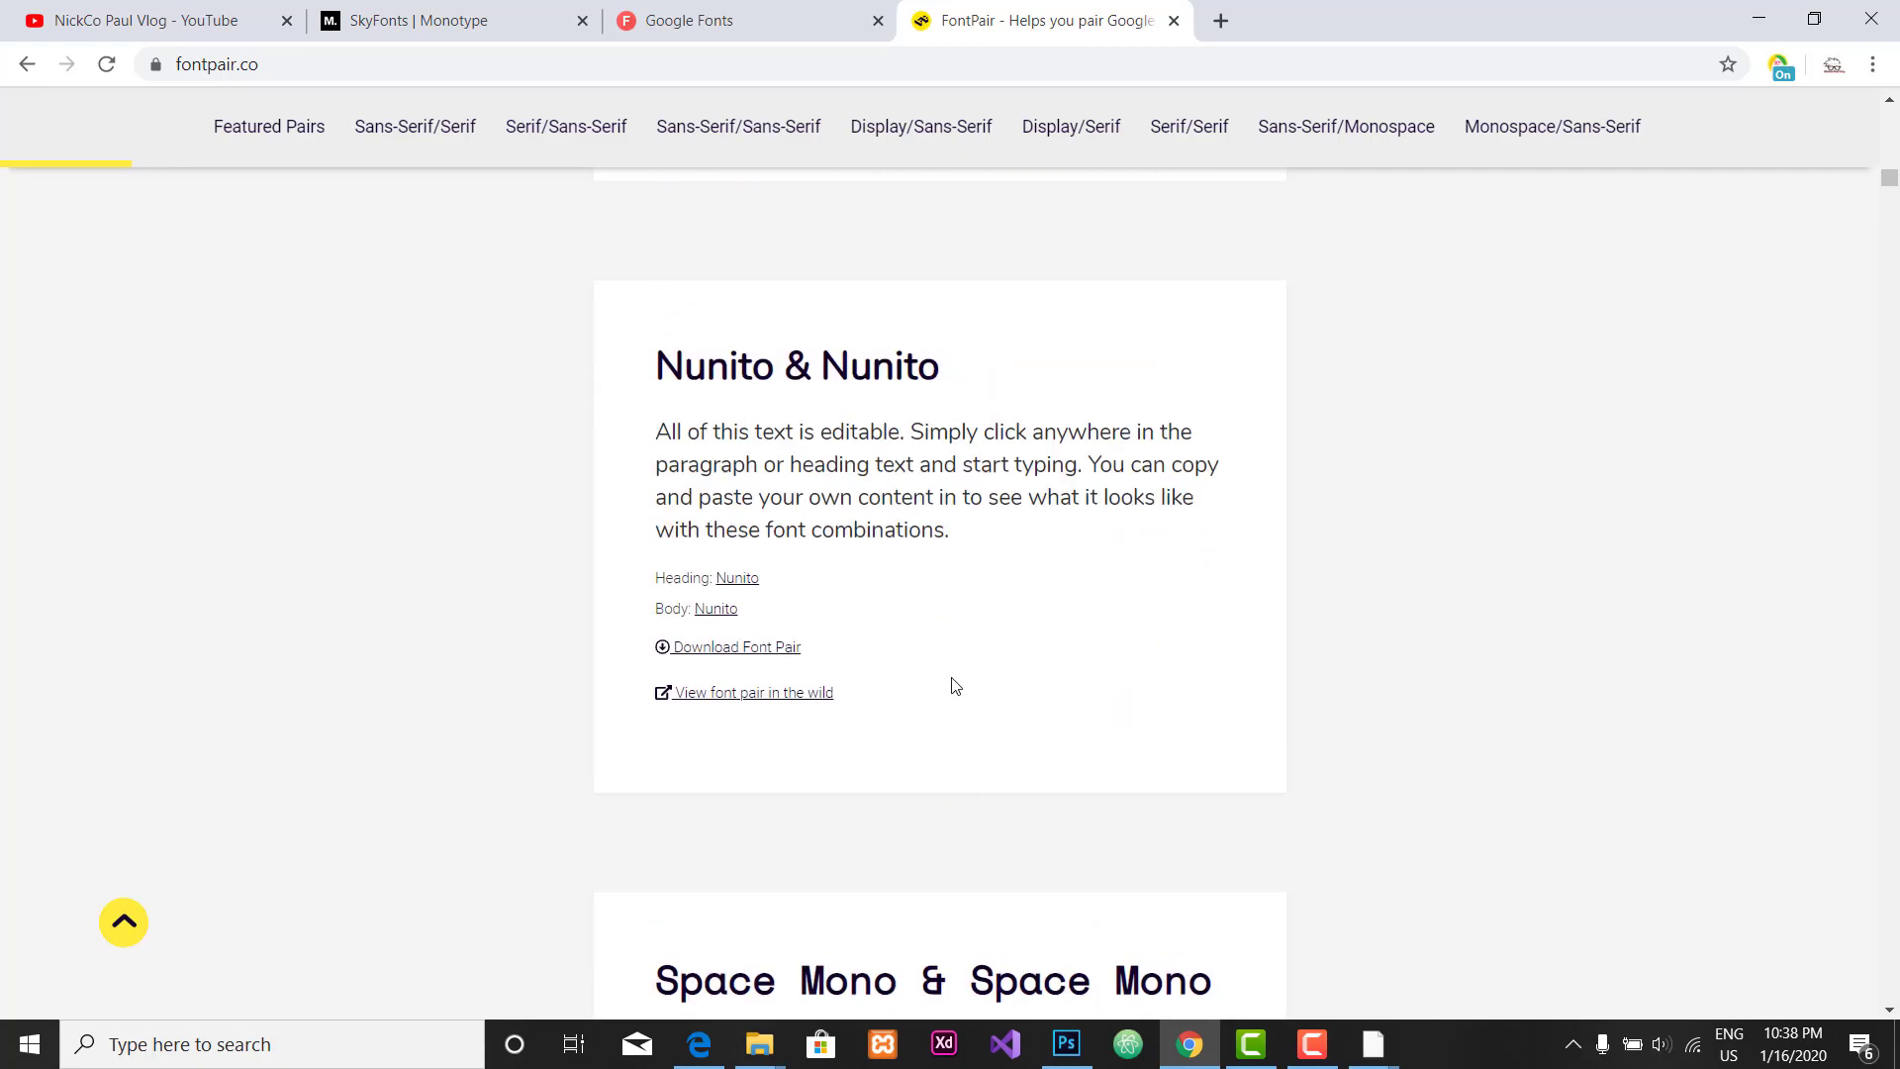
scroll(955, 686, "up", 15)
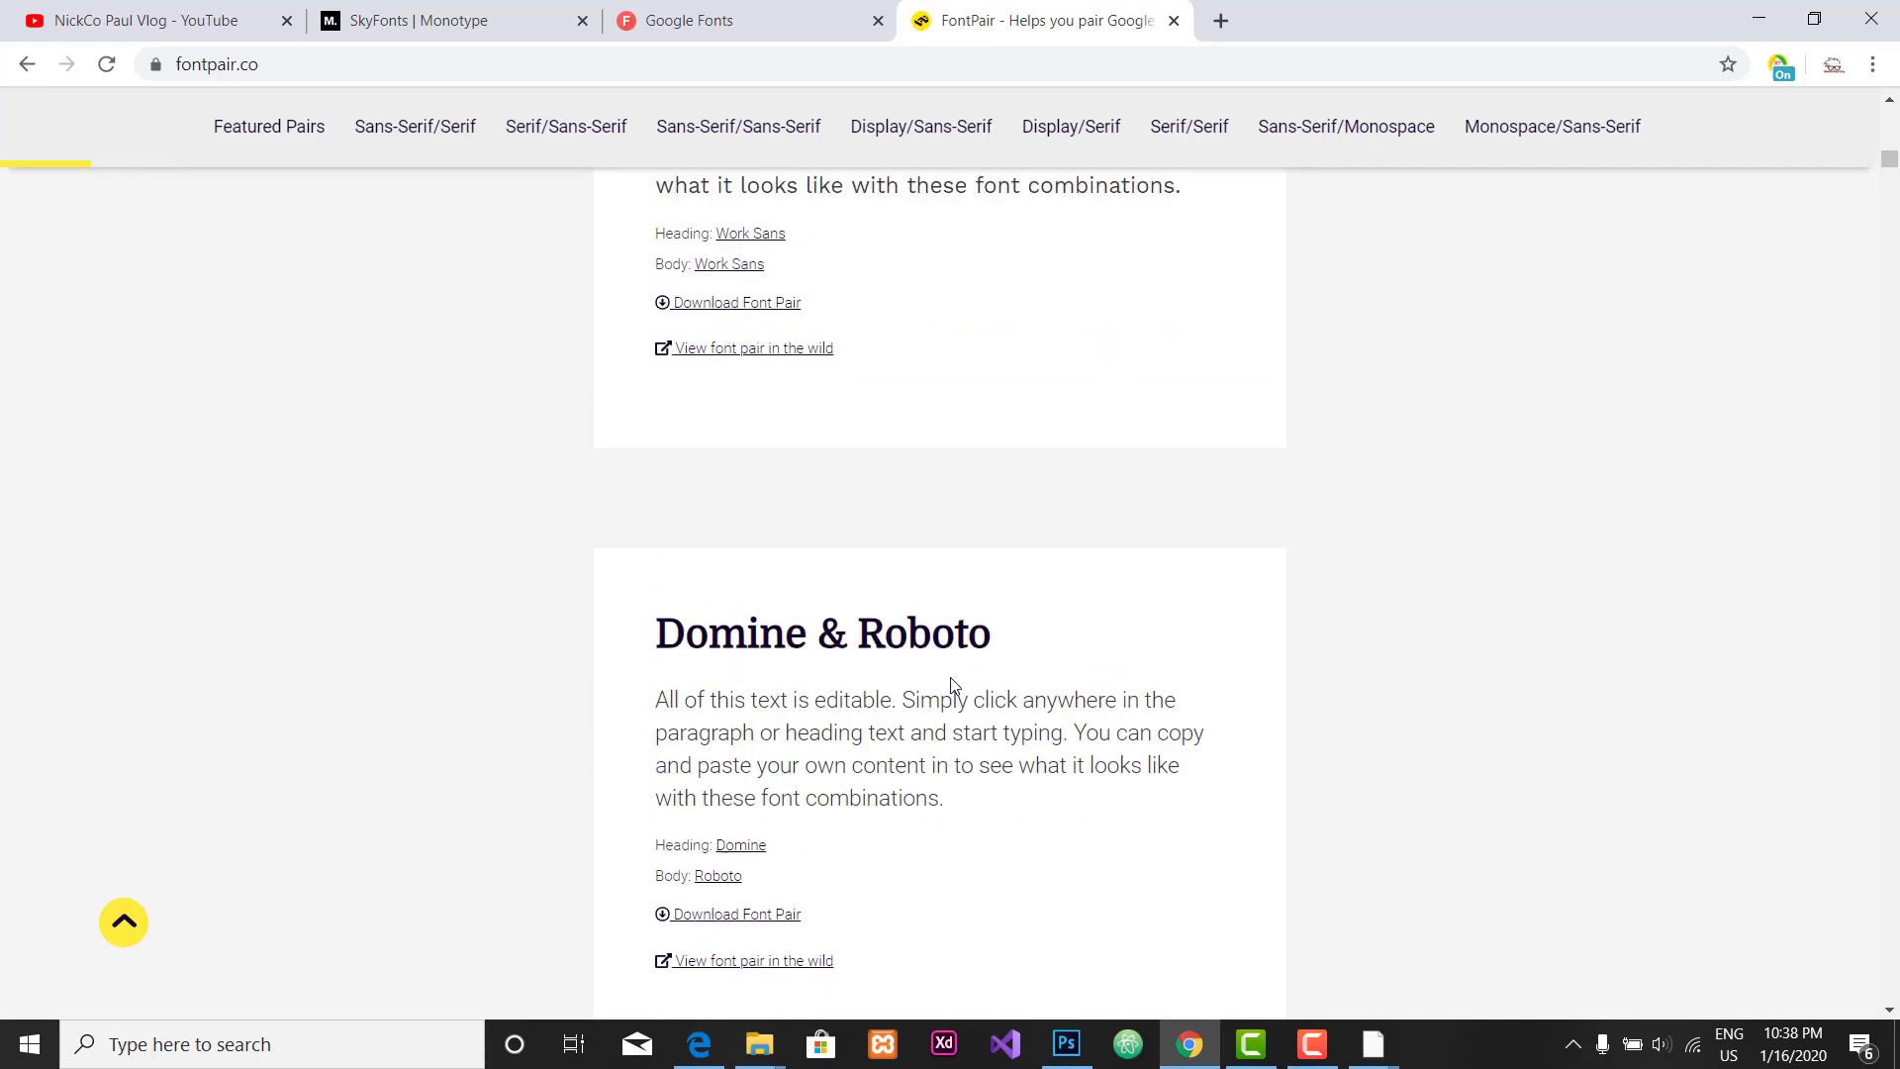
scroll(952, 678, "down", 2)
scroll(978, 631, "down", 20)
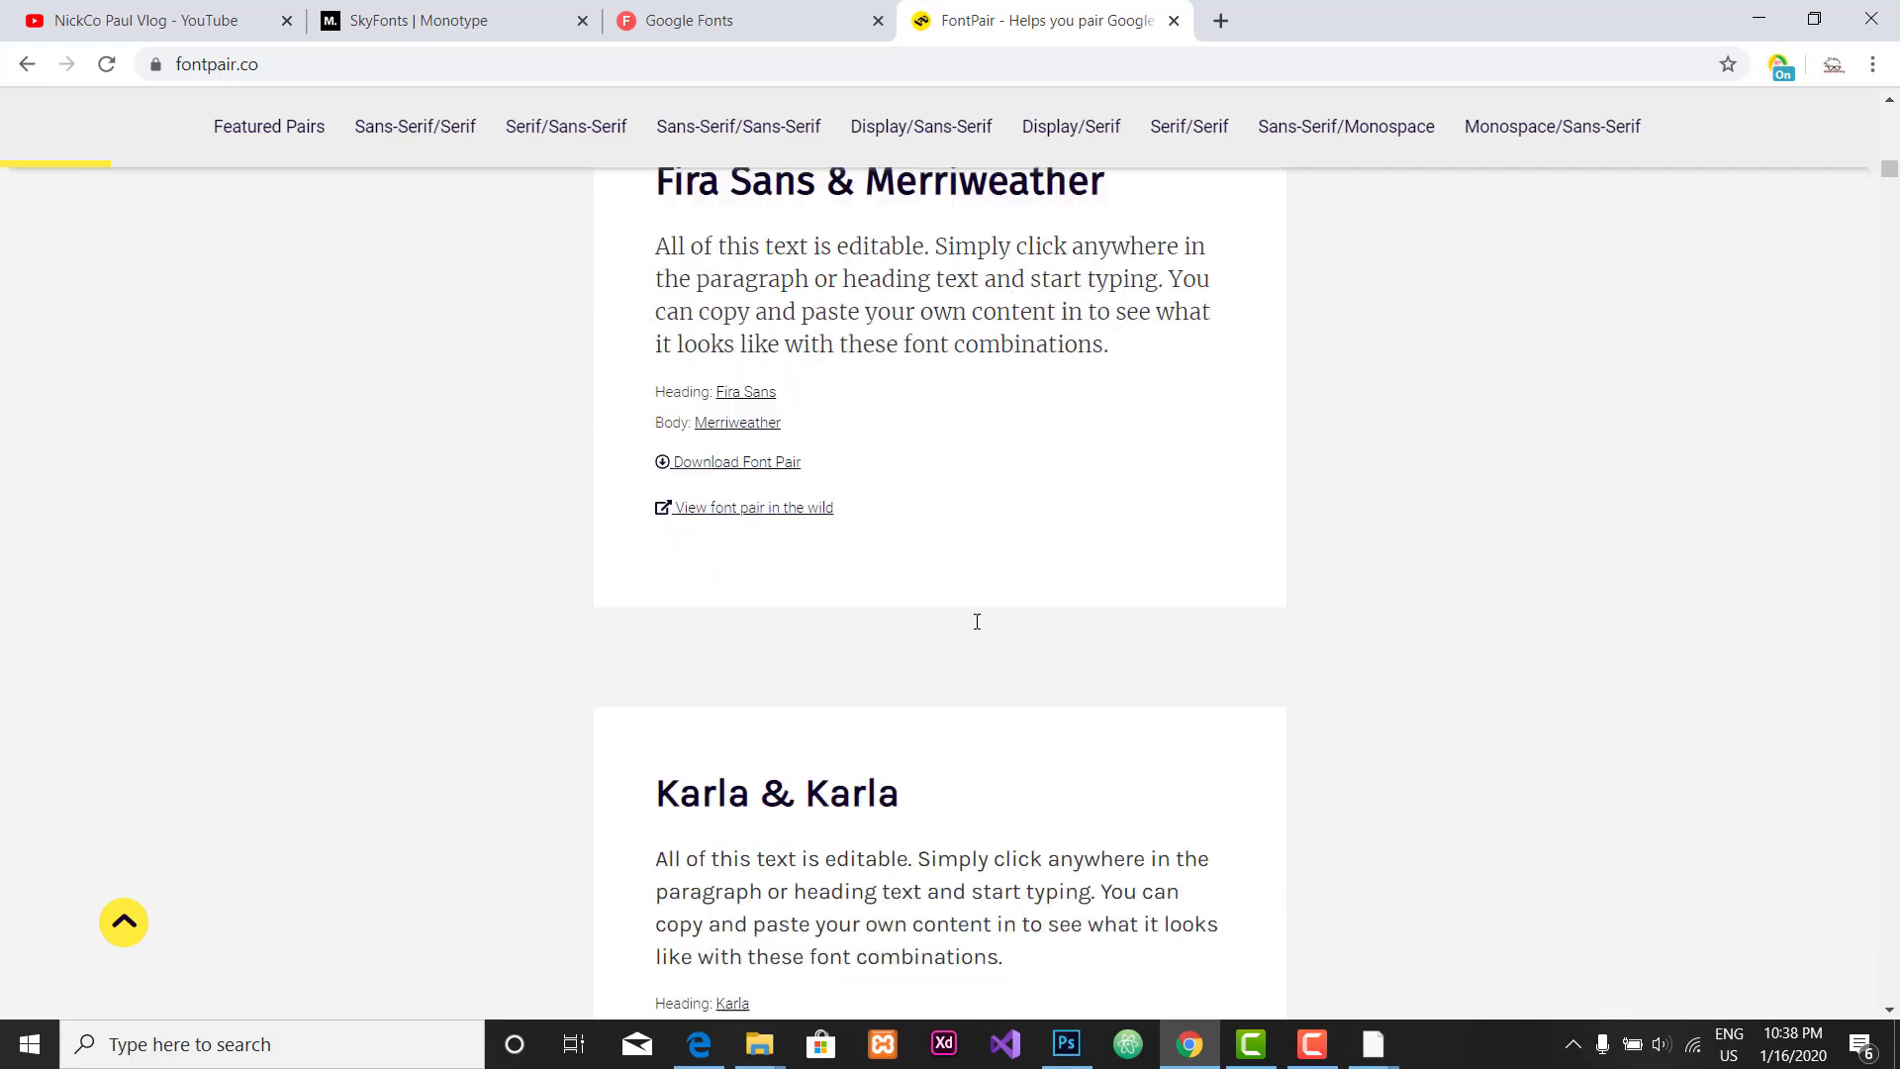
scroll(978, 630, "down", 7)
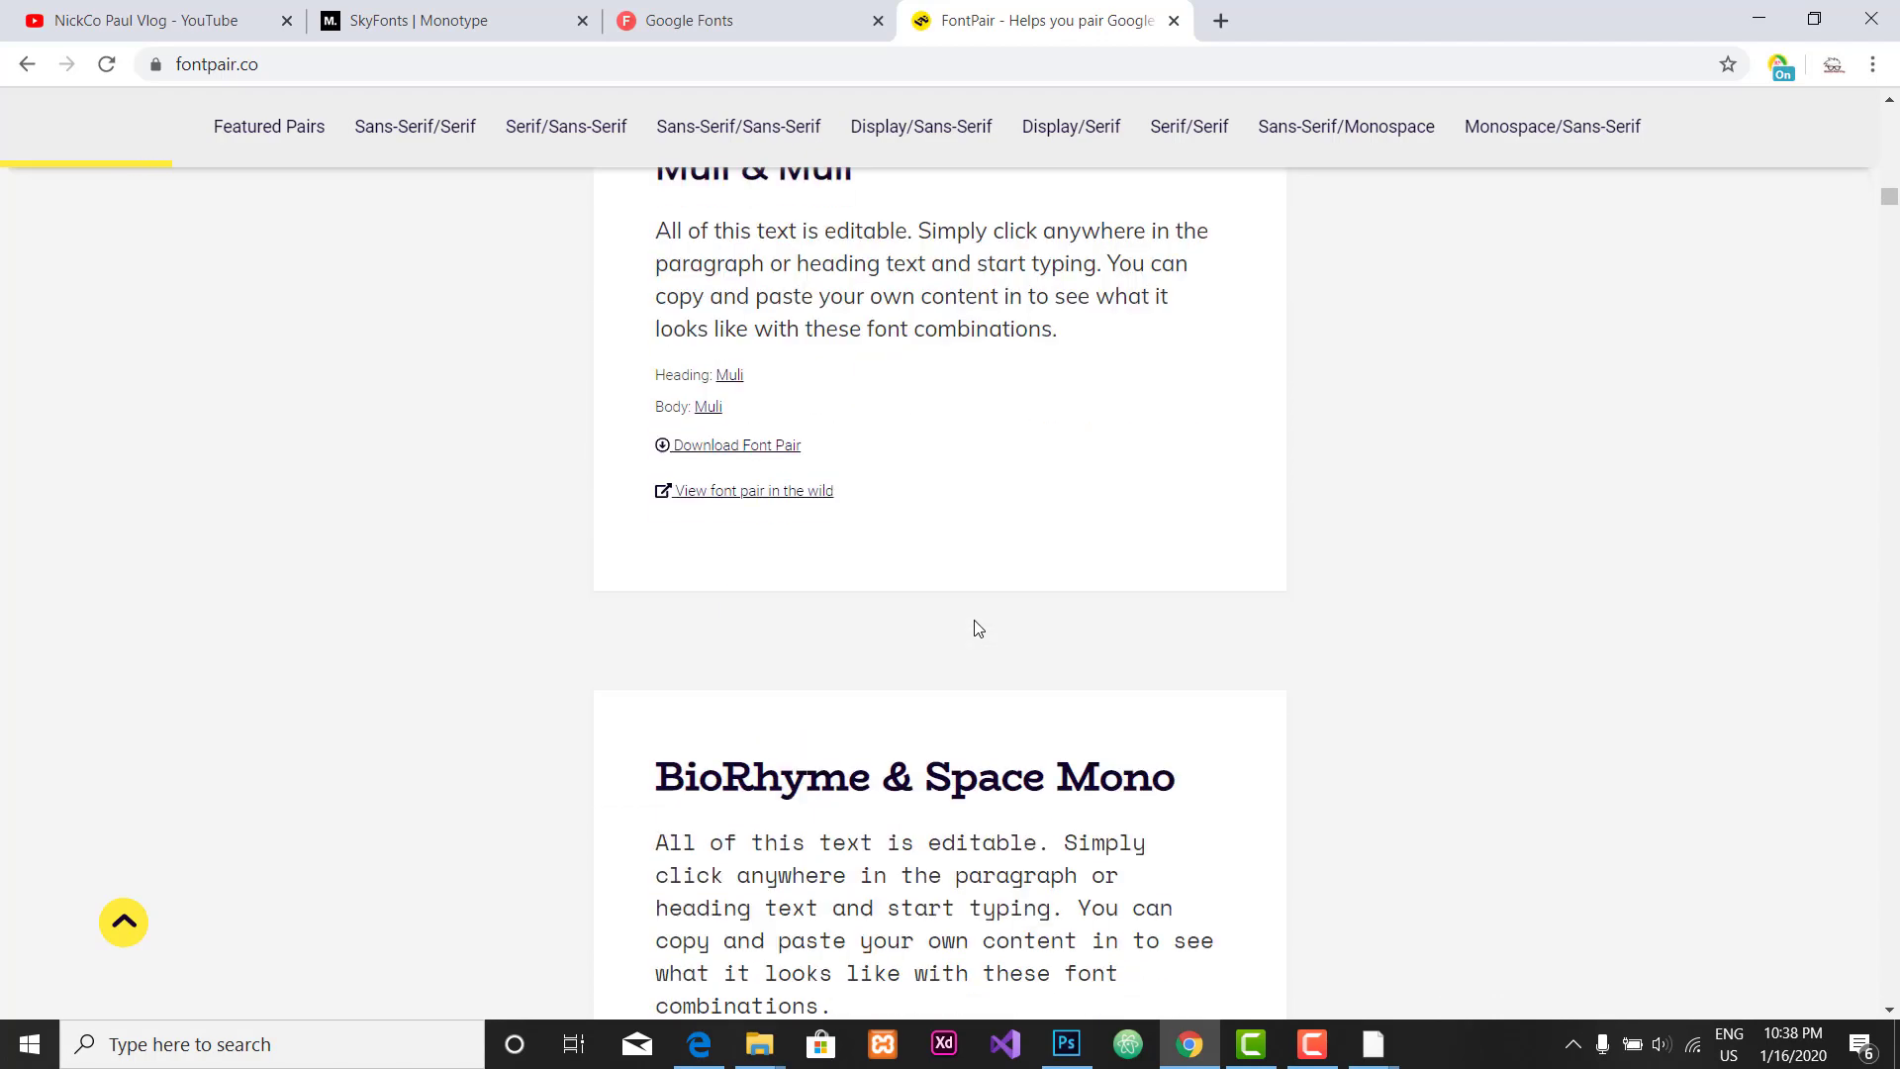
scroll(1310, 619, "up", 6)
Step: Search the font pairings for "Open Sans" and examine the Proza Libre & Open Sans pair
left_click_drag(1890, 191, 1890, 109)
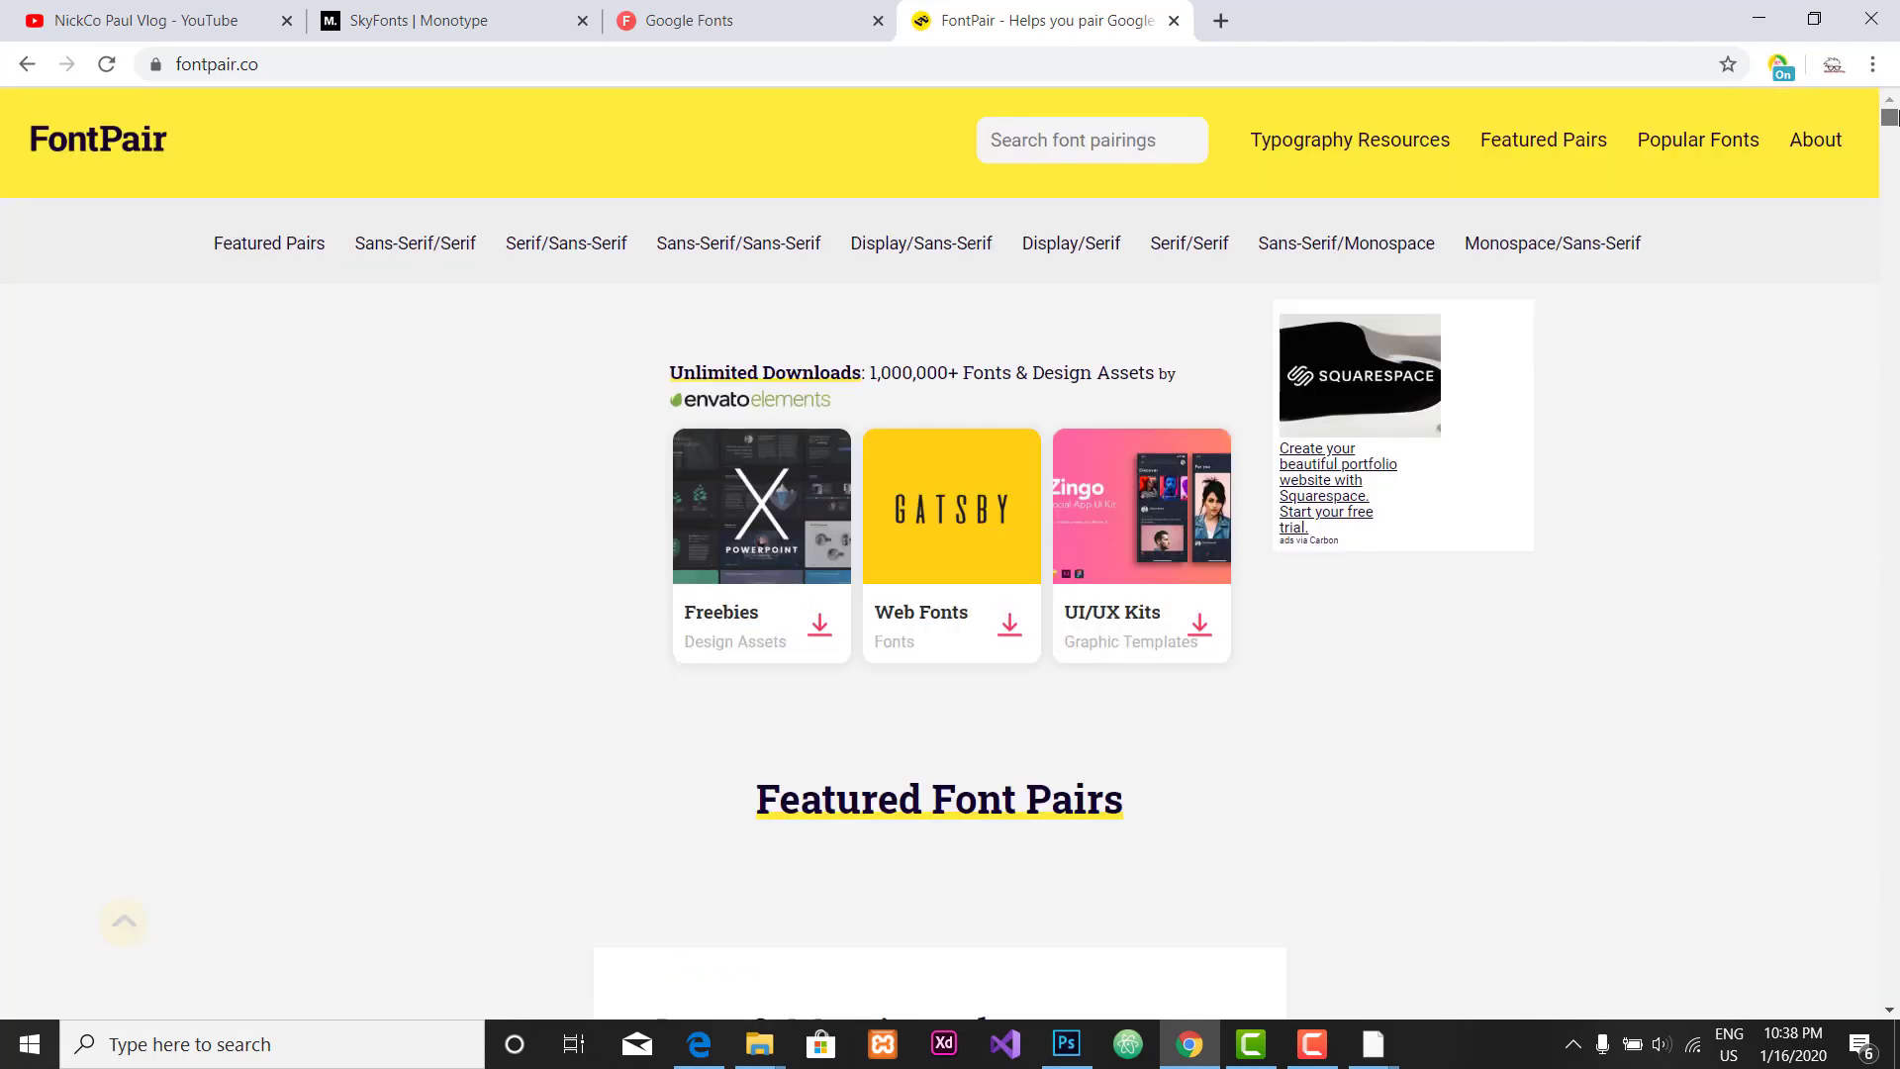
left_click(1073, 151)
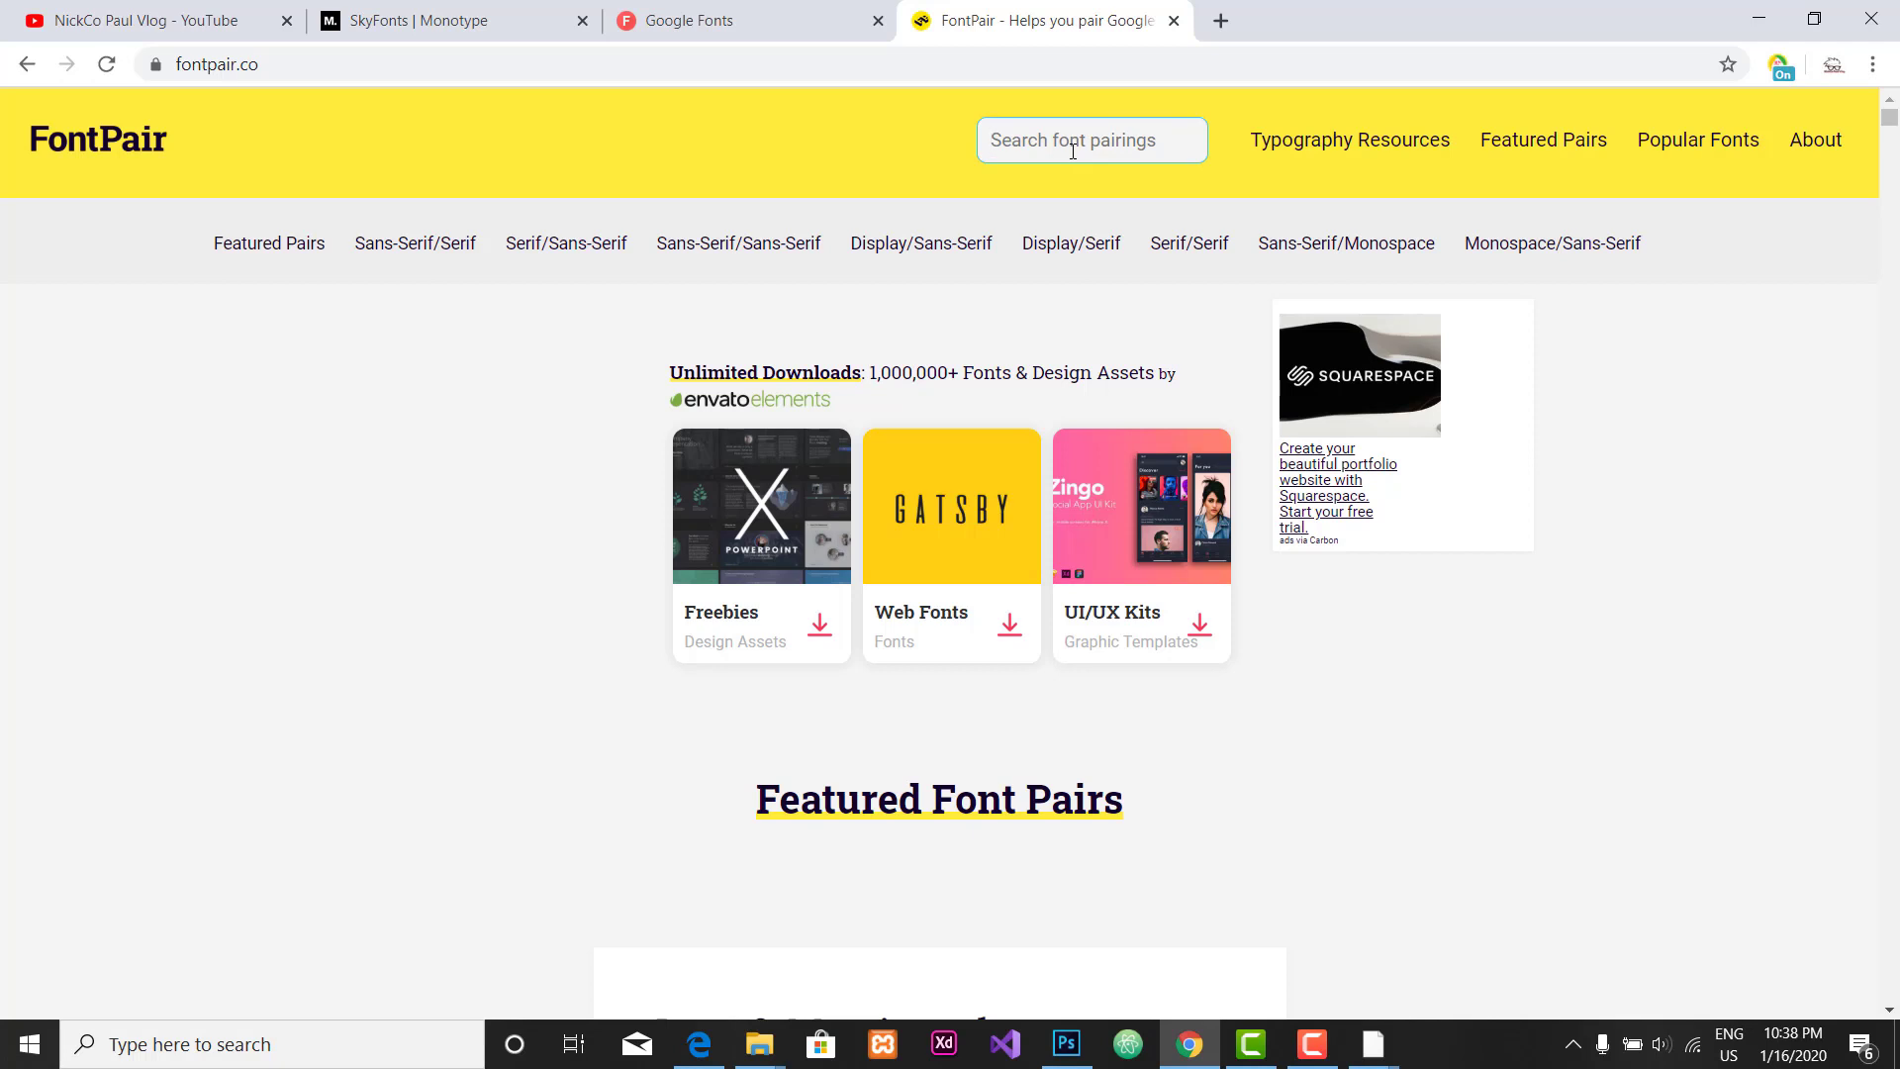
type("Open Sans")
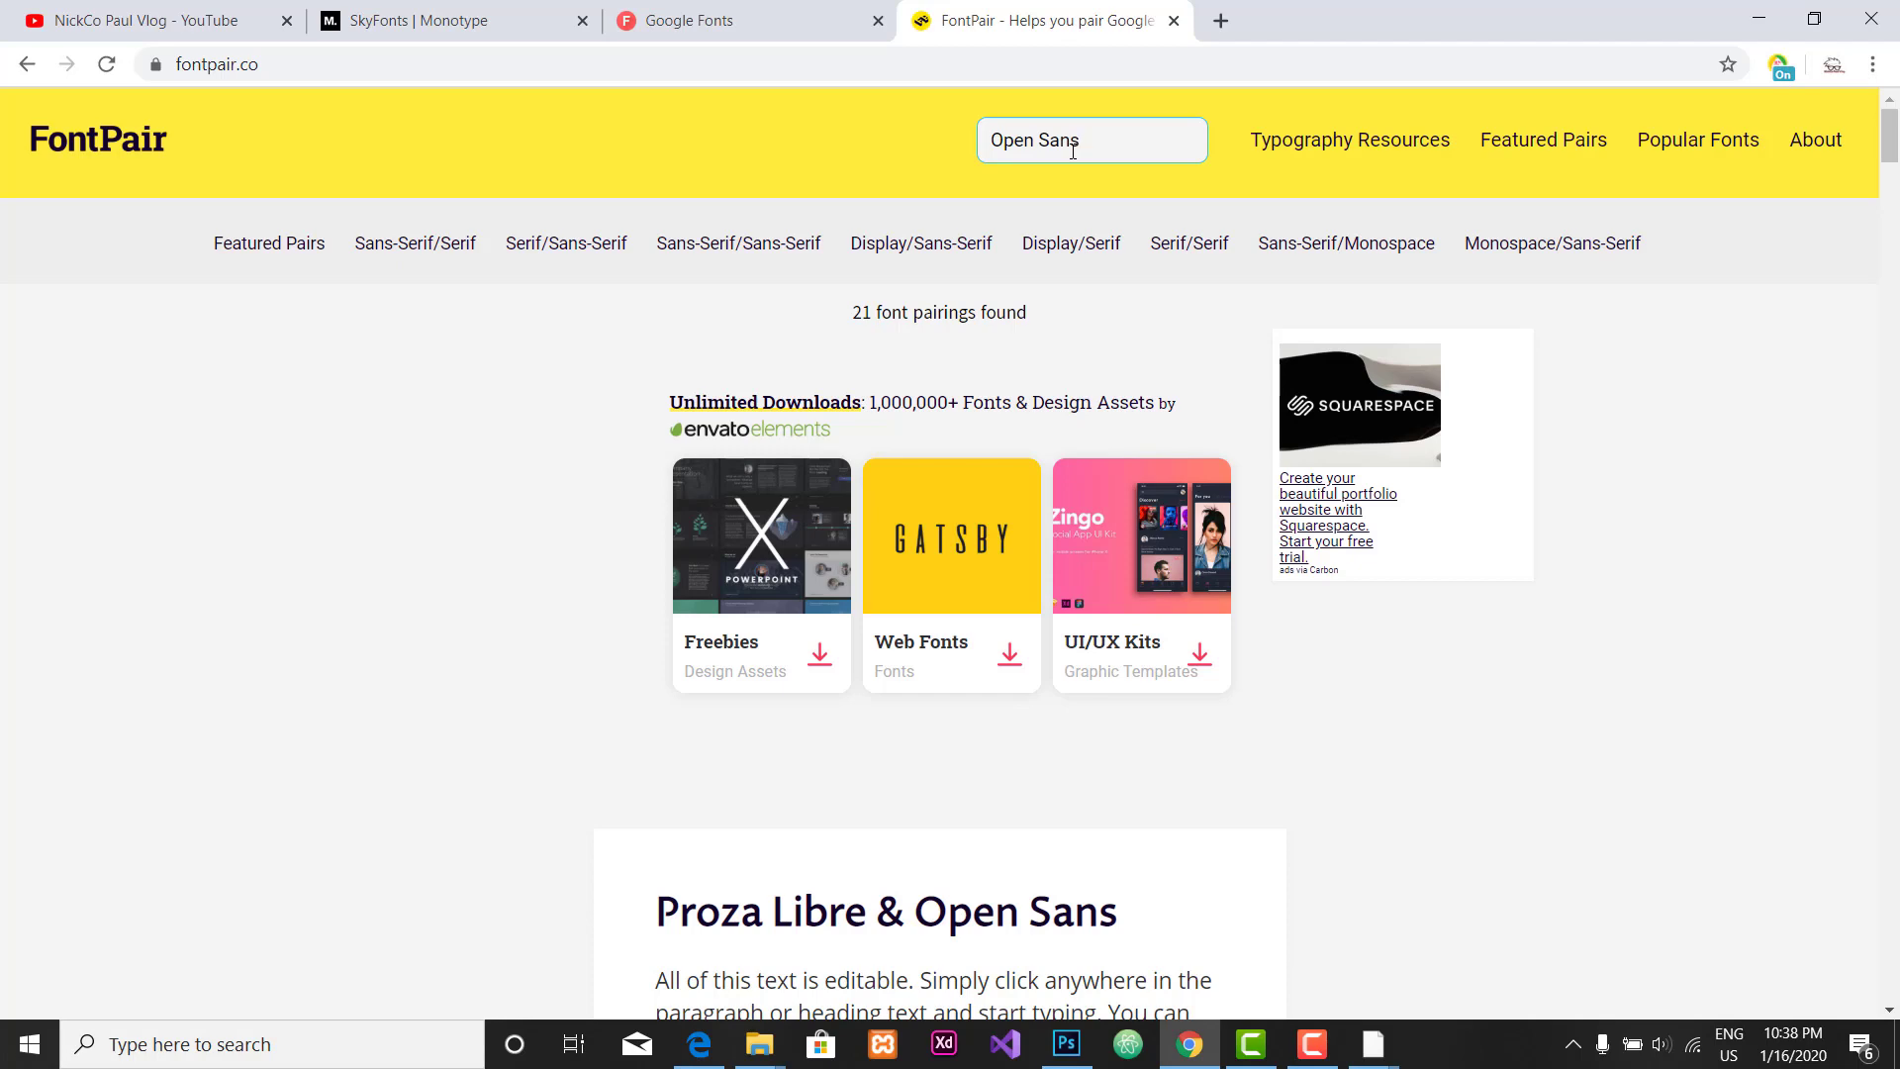
scroll(1027, 412, "down", 5)
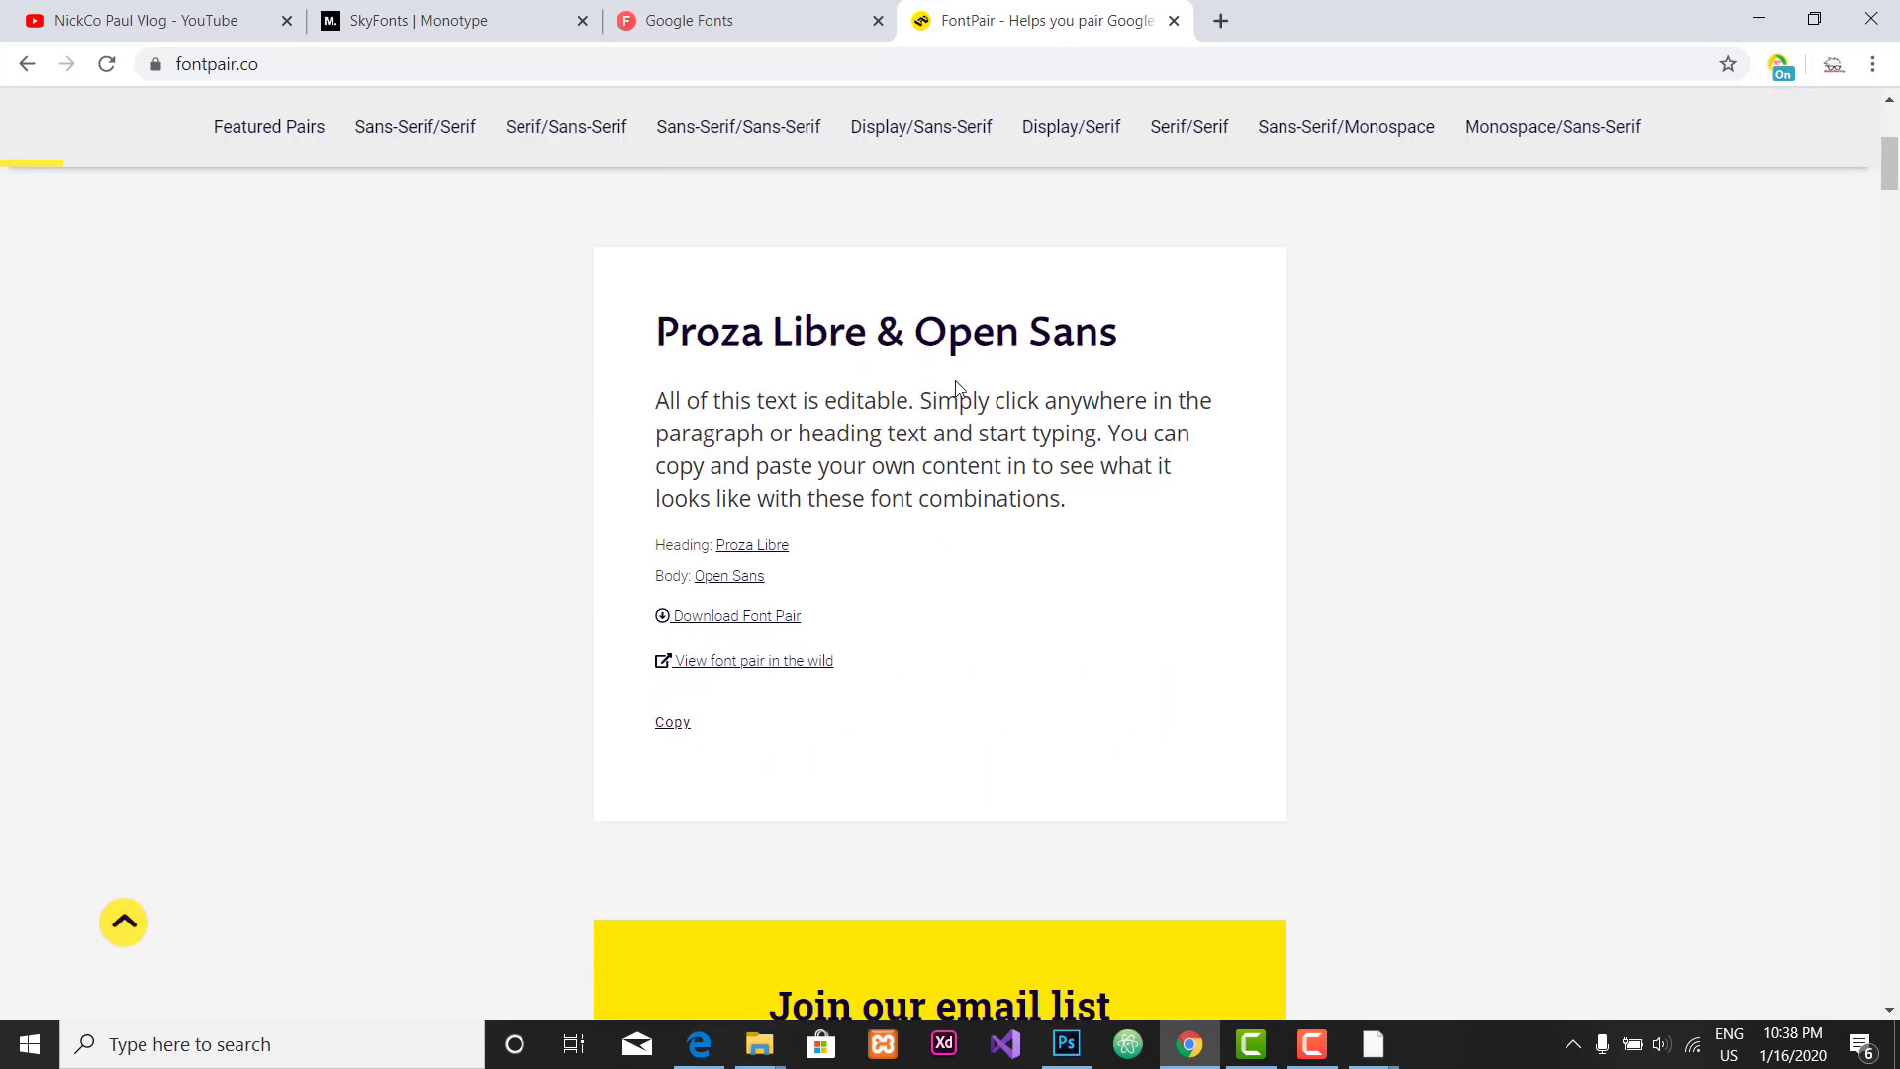
left_click_drag(1081, 504, 653, 402)
left_click(1088, 506)
scroll(1039, 551, "up", 5)
scroll(1036, 585, "down", 5)
scroll(1030, 534, "down", 8)
scroll(1034, 572, "up", 9)
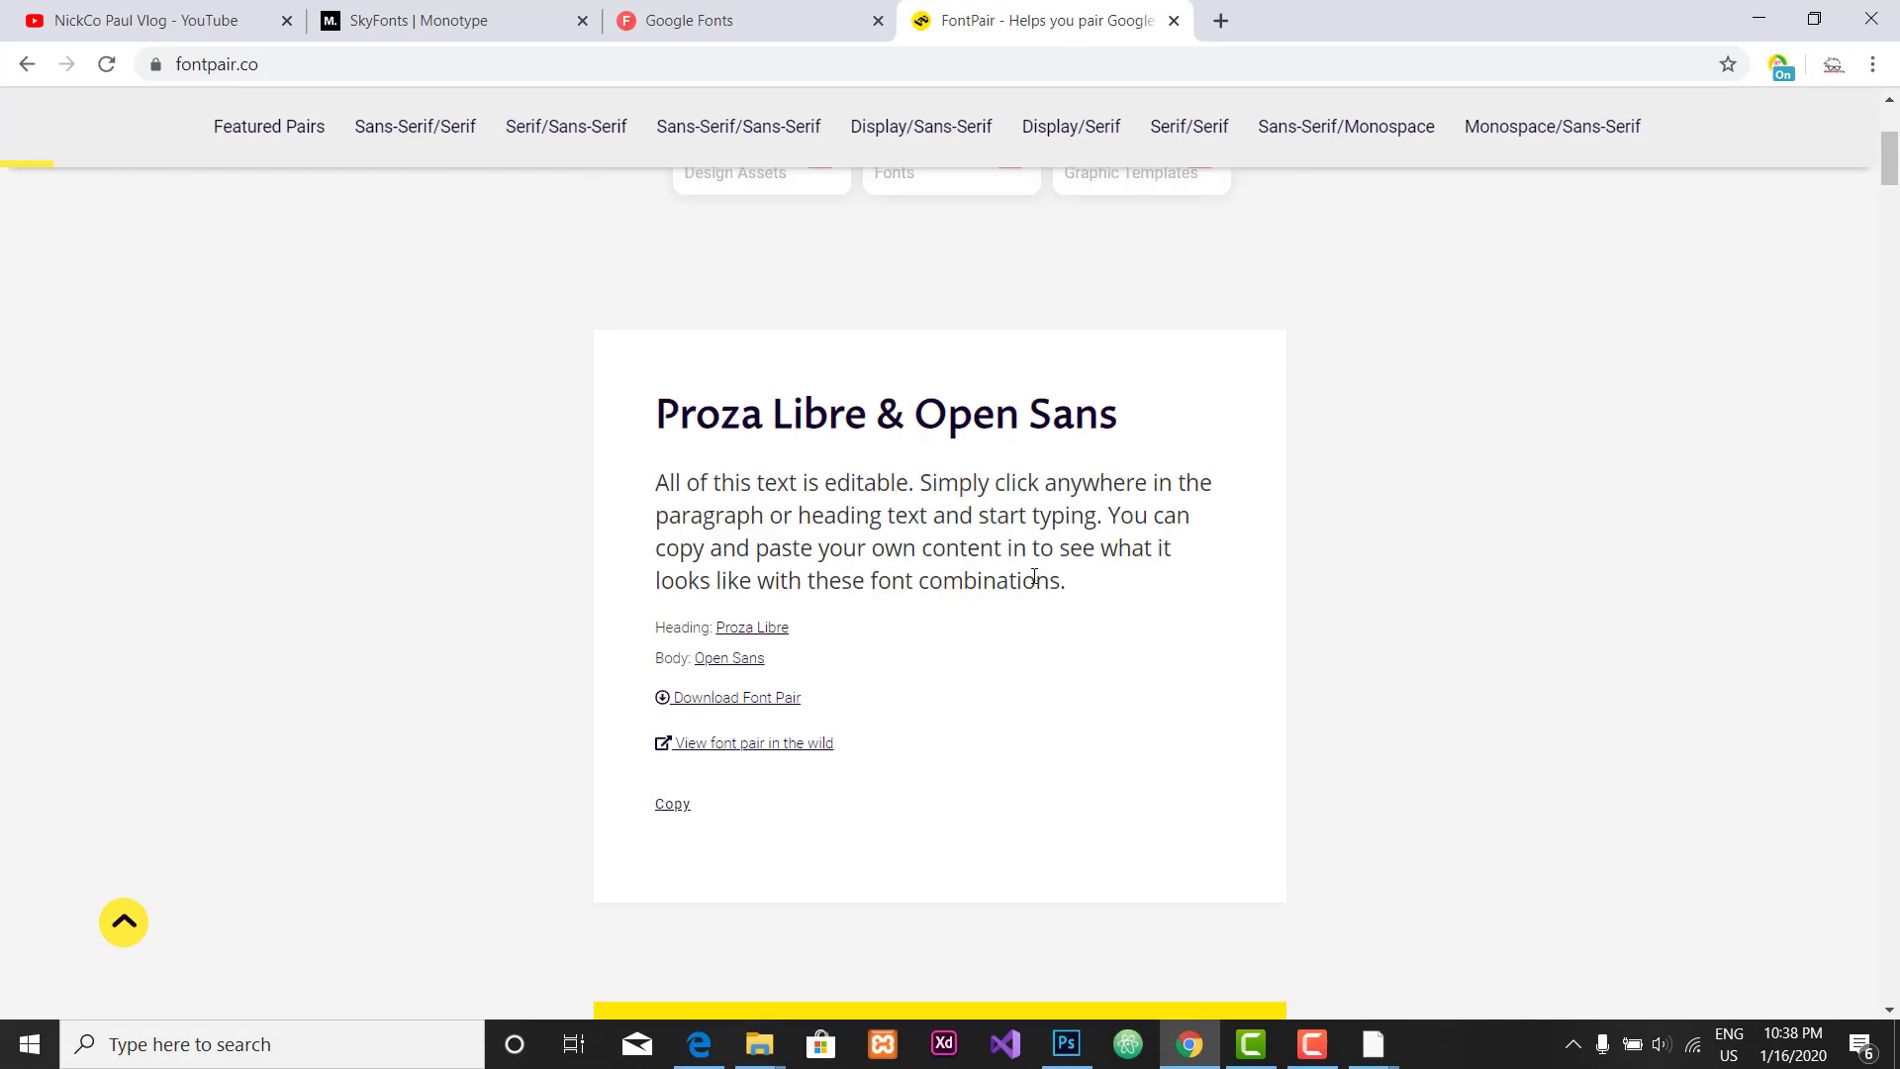
Step: Replace the pairing search with Lato and browse the matching pairs as far as Medula One & Lato
scroll(1034, 577, "up", 5)
left_click_drag(1086, 151, 935, 146)
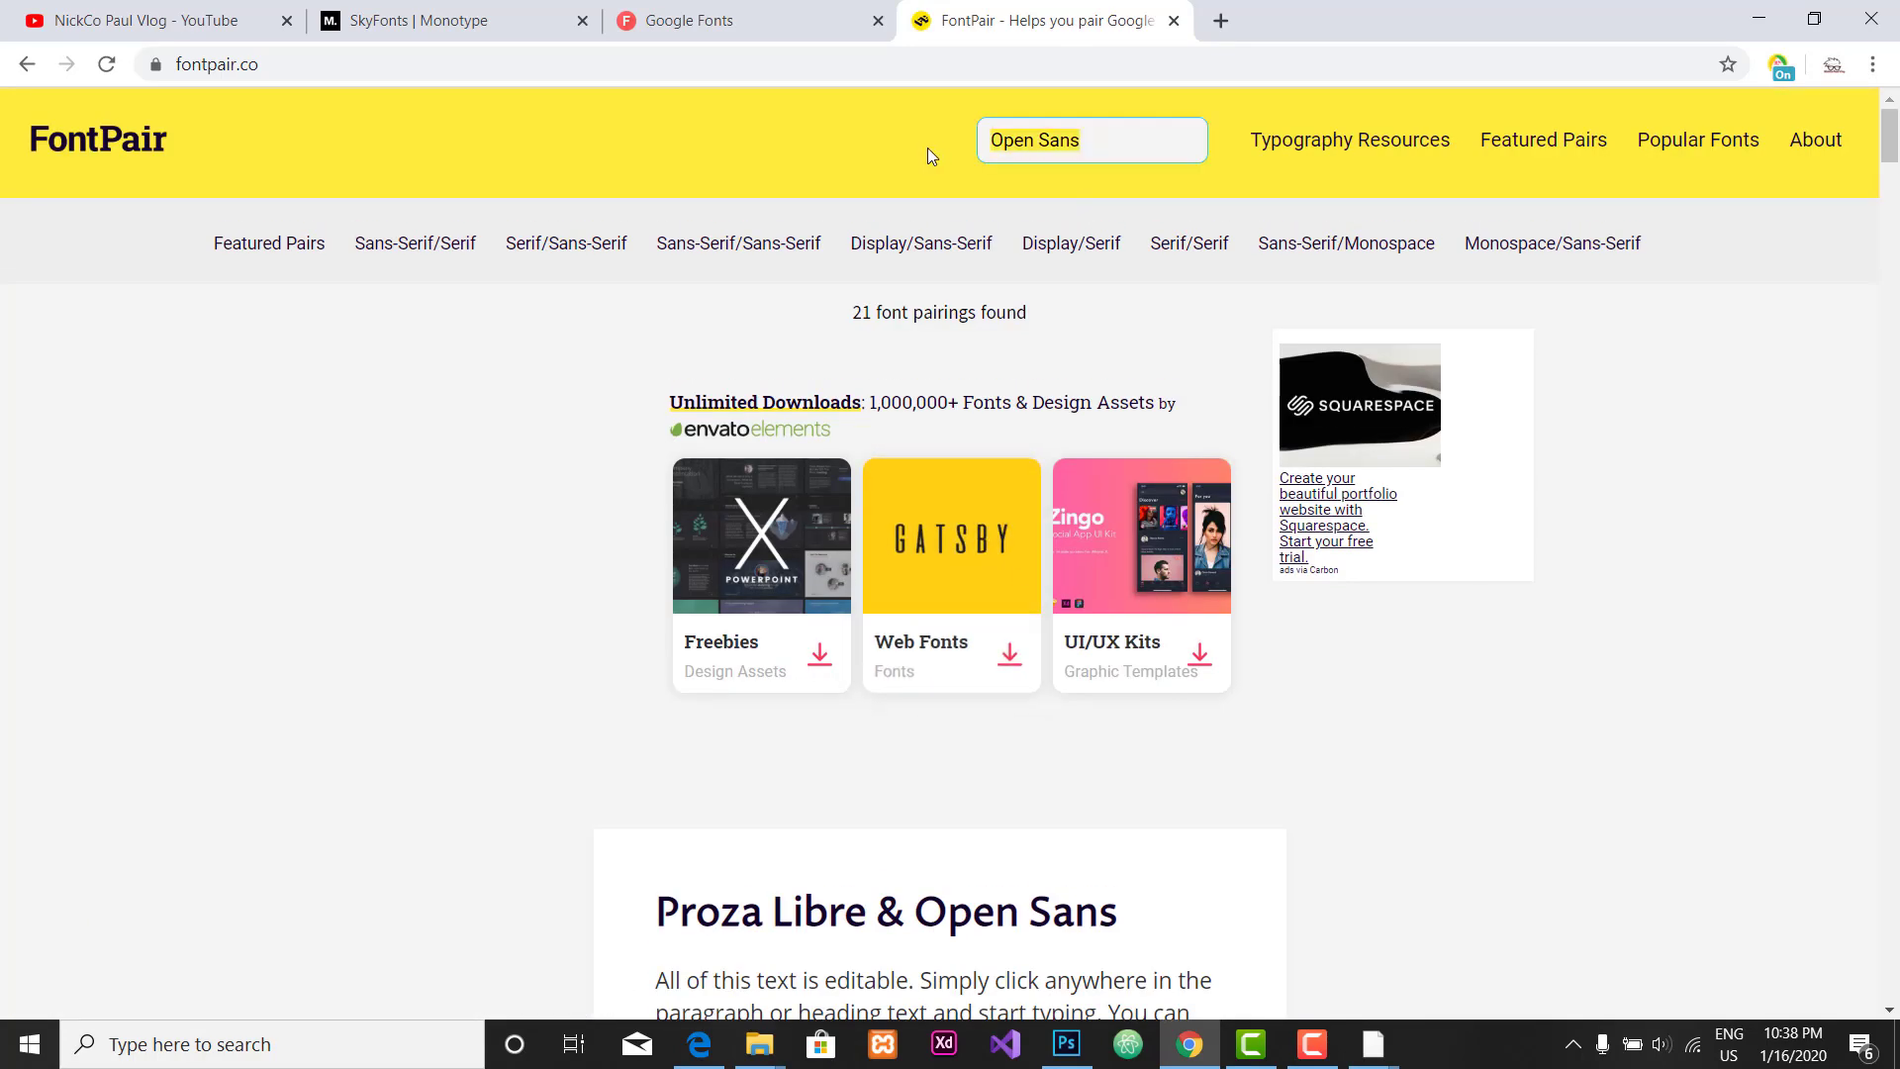
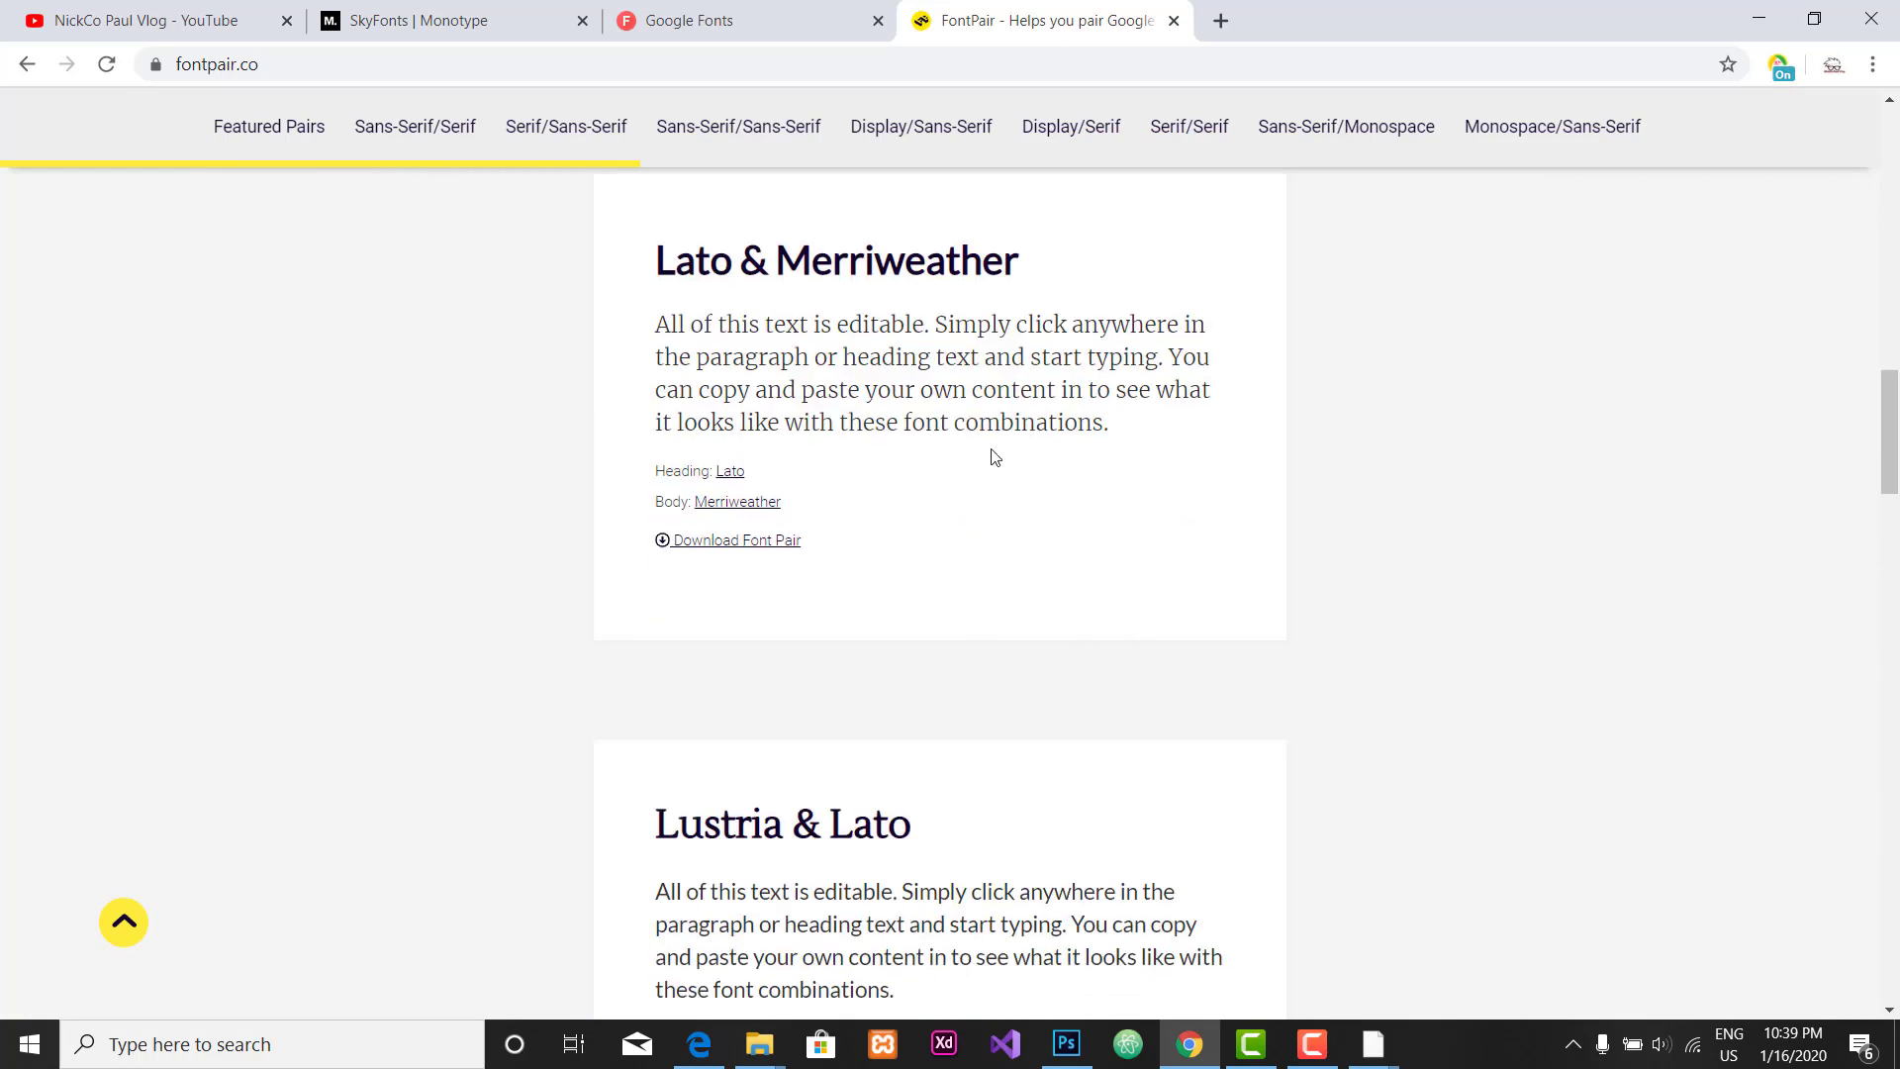
scroll(888, 624, "down", 15)
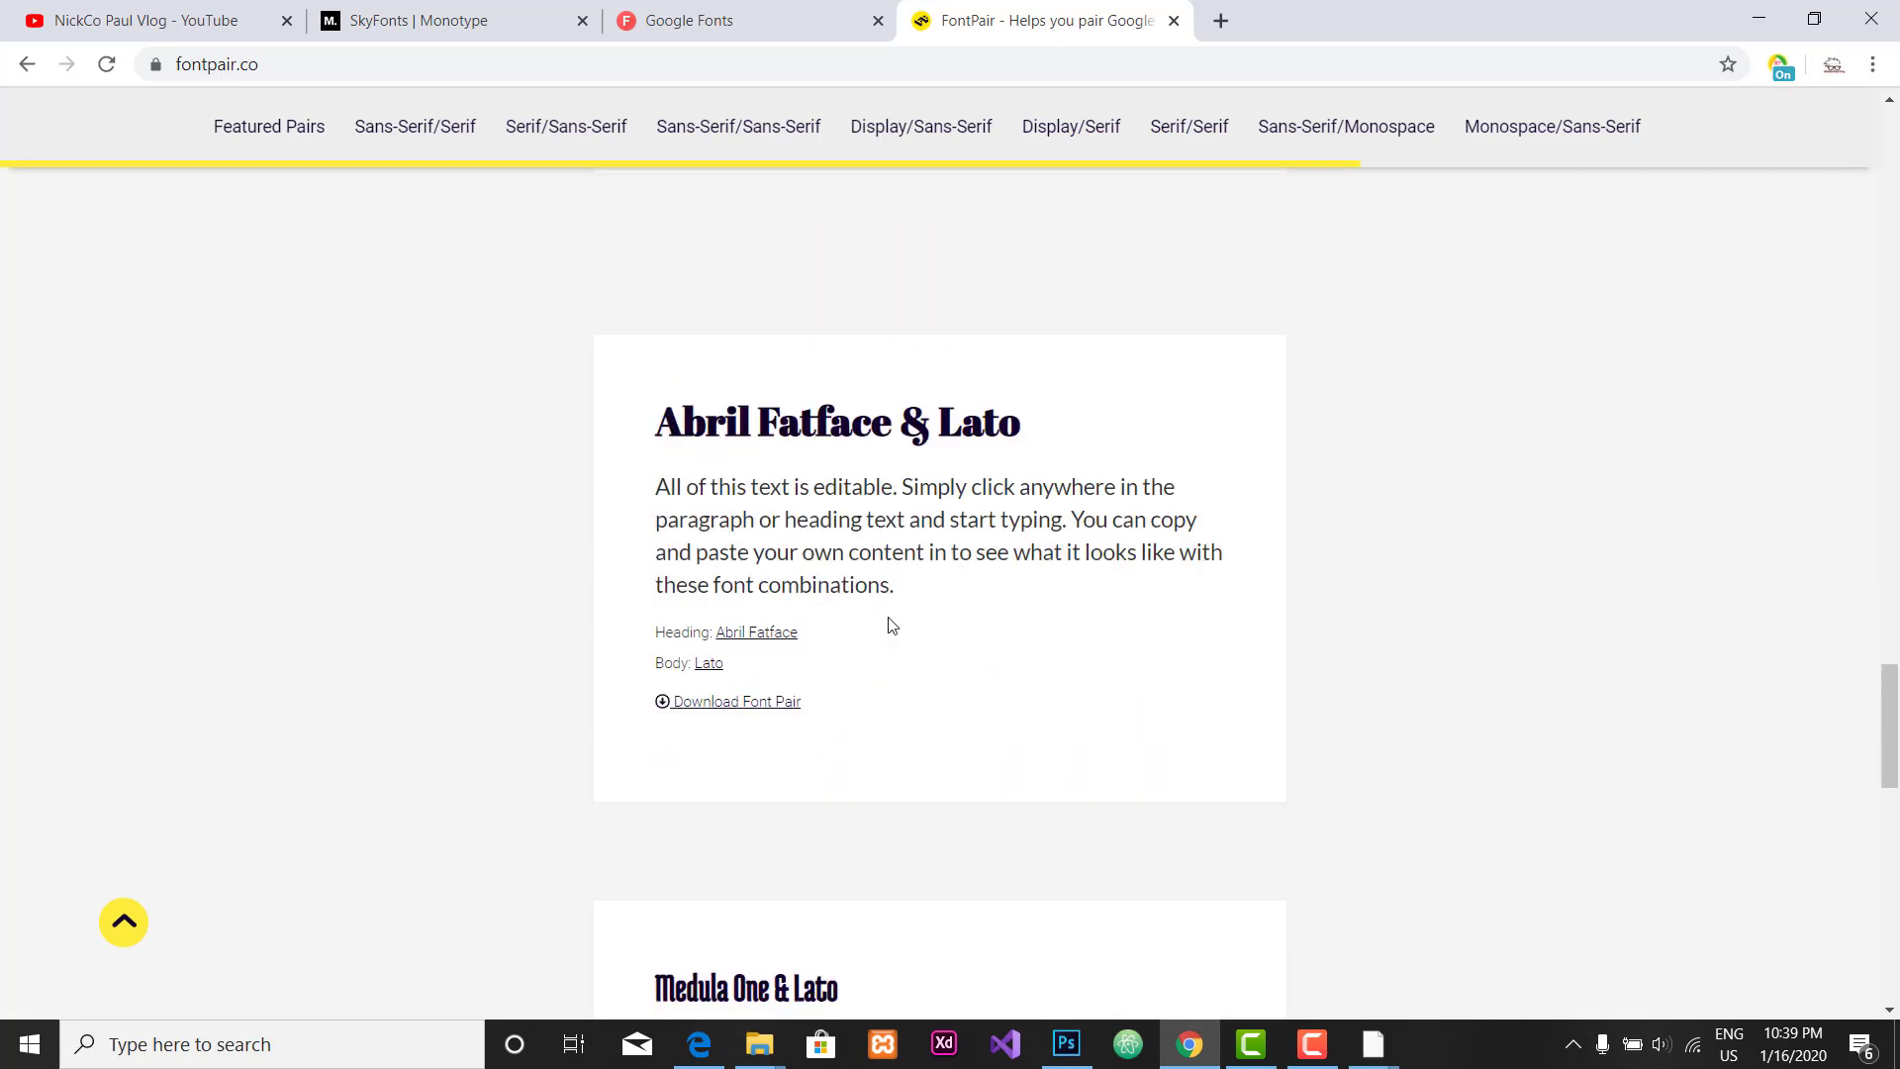
scroll(916, 609, "up", 10)
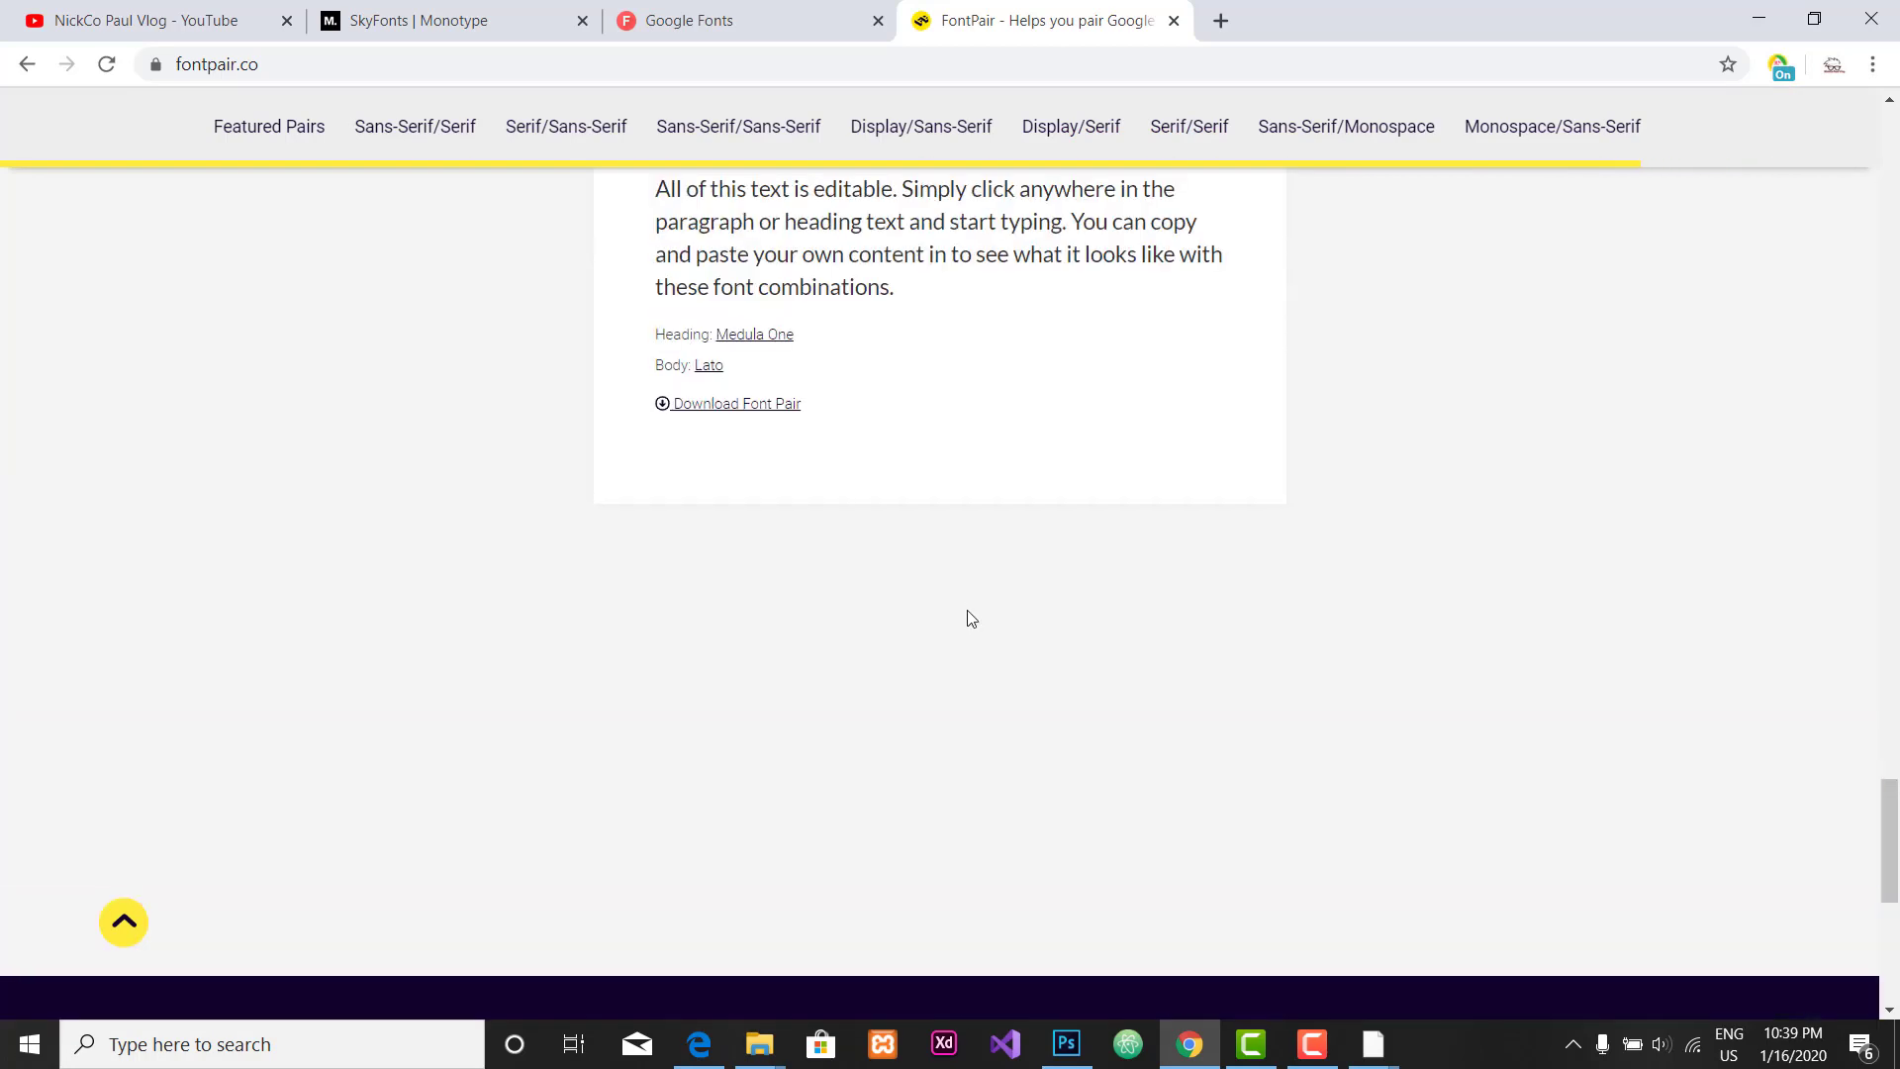
Step: Switch to Photoshop and add the text "Welcome To" in Fira Sans Regular near the middle of the canvas
left_click(1067, 1044)
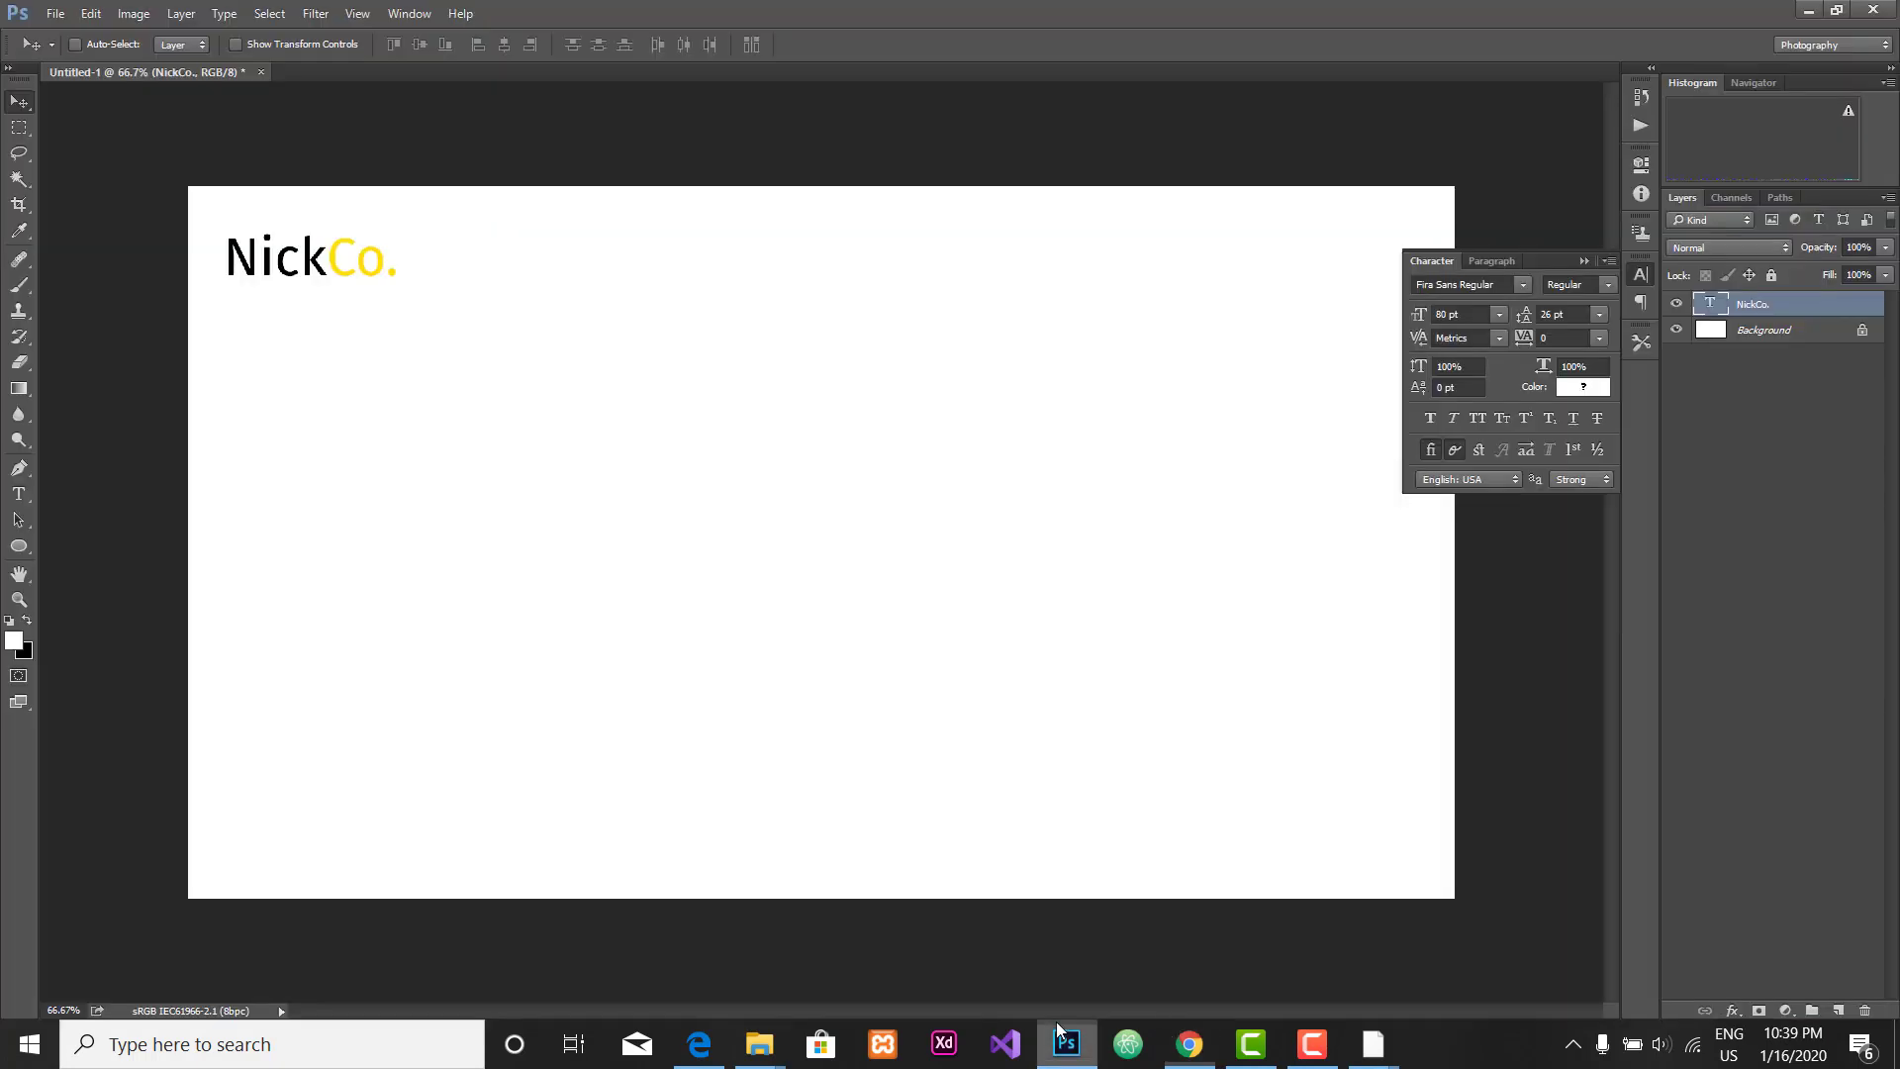
left_click(1482, 287)
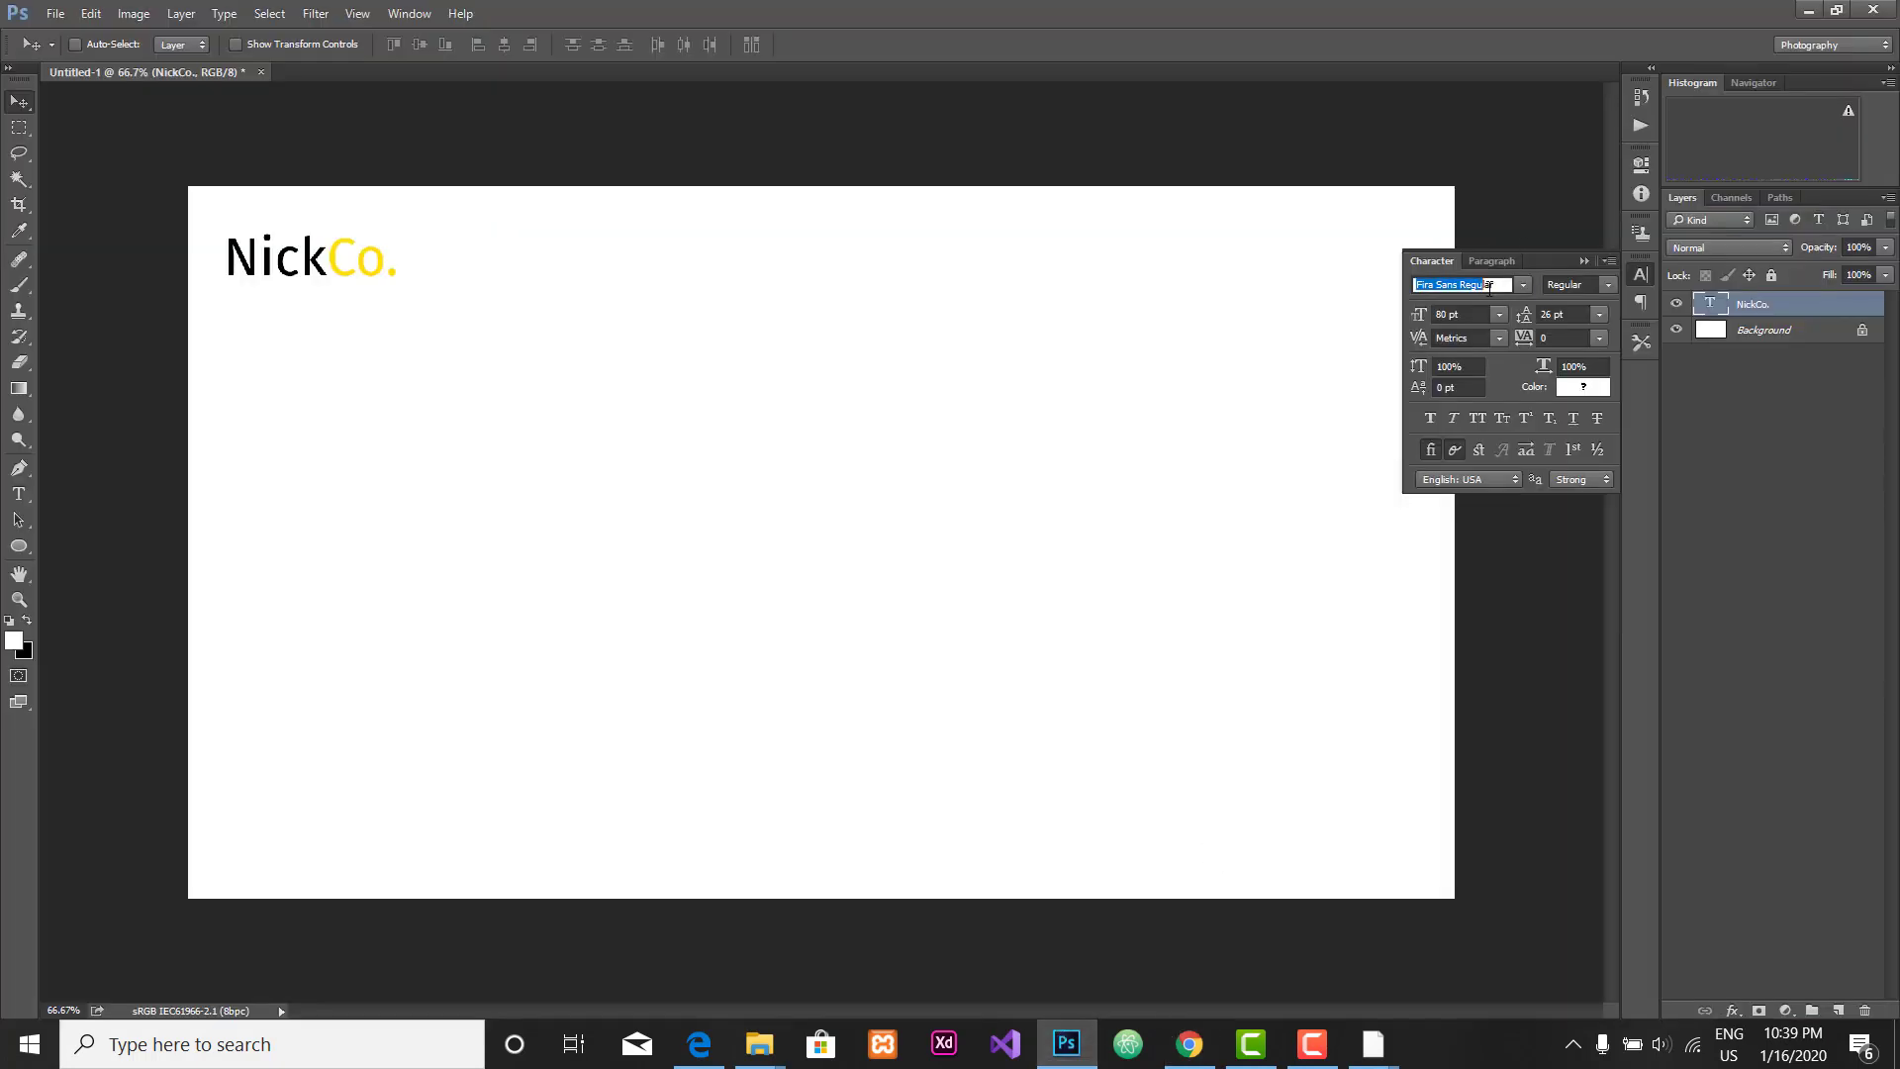
left_click(1489, 285)
left_click(18, 495)
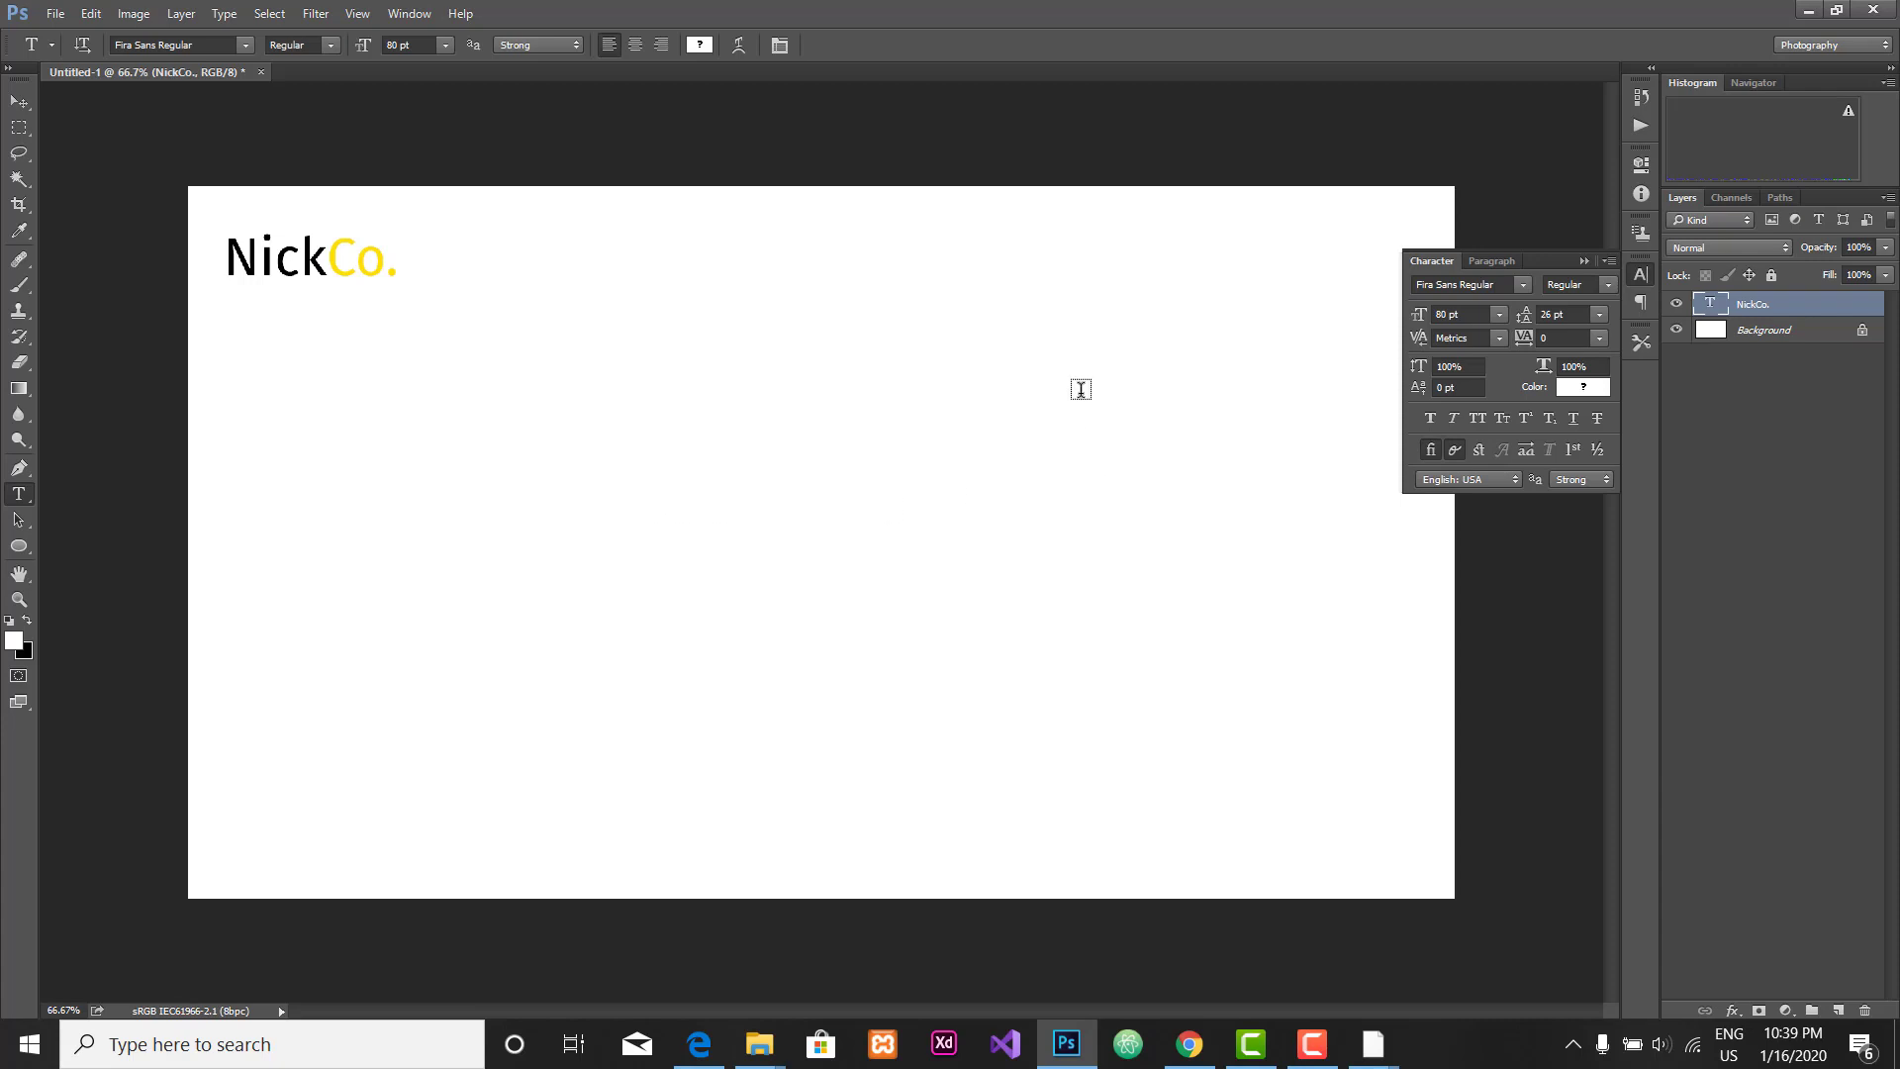
left_click(775, 531)
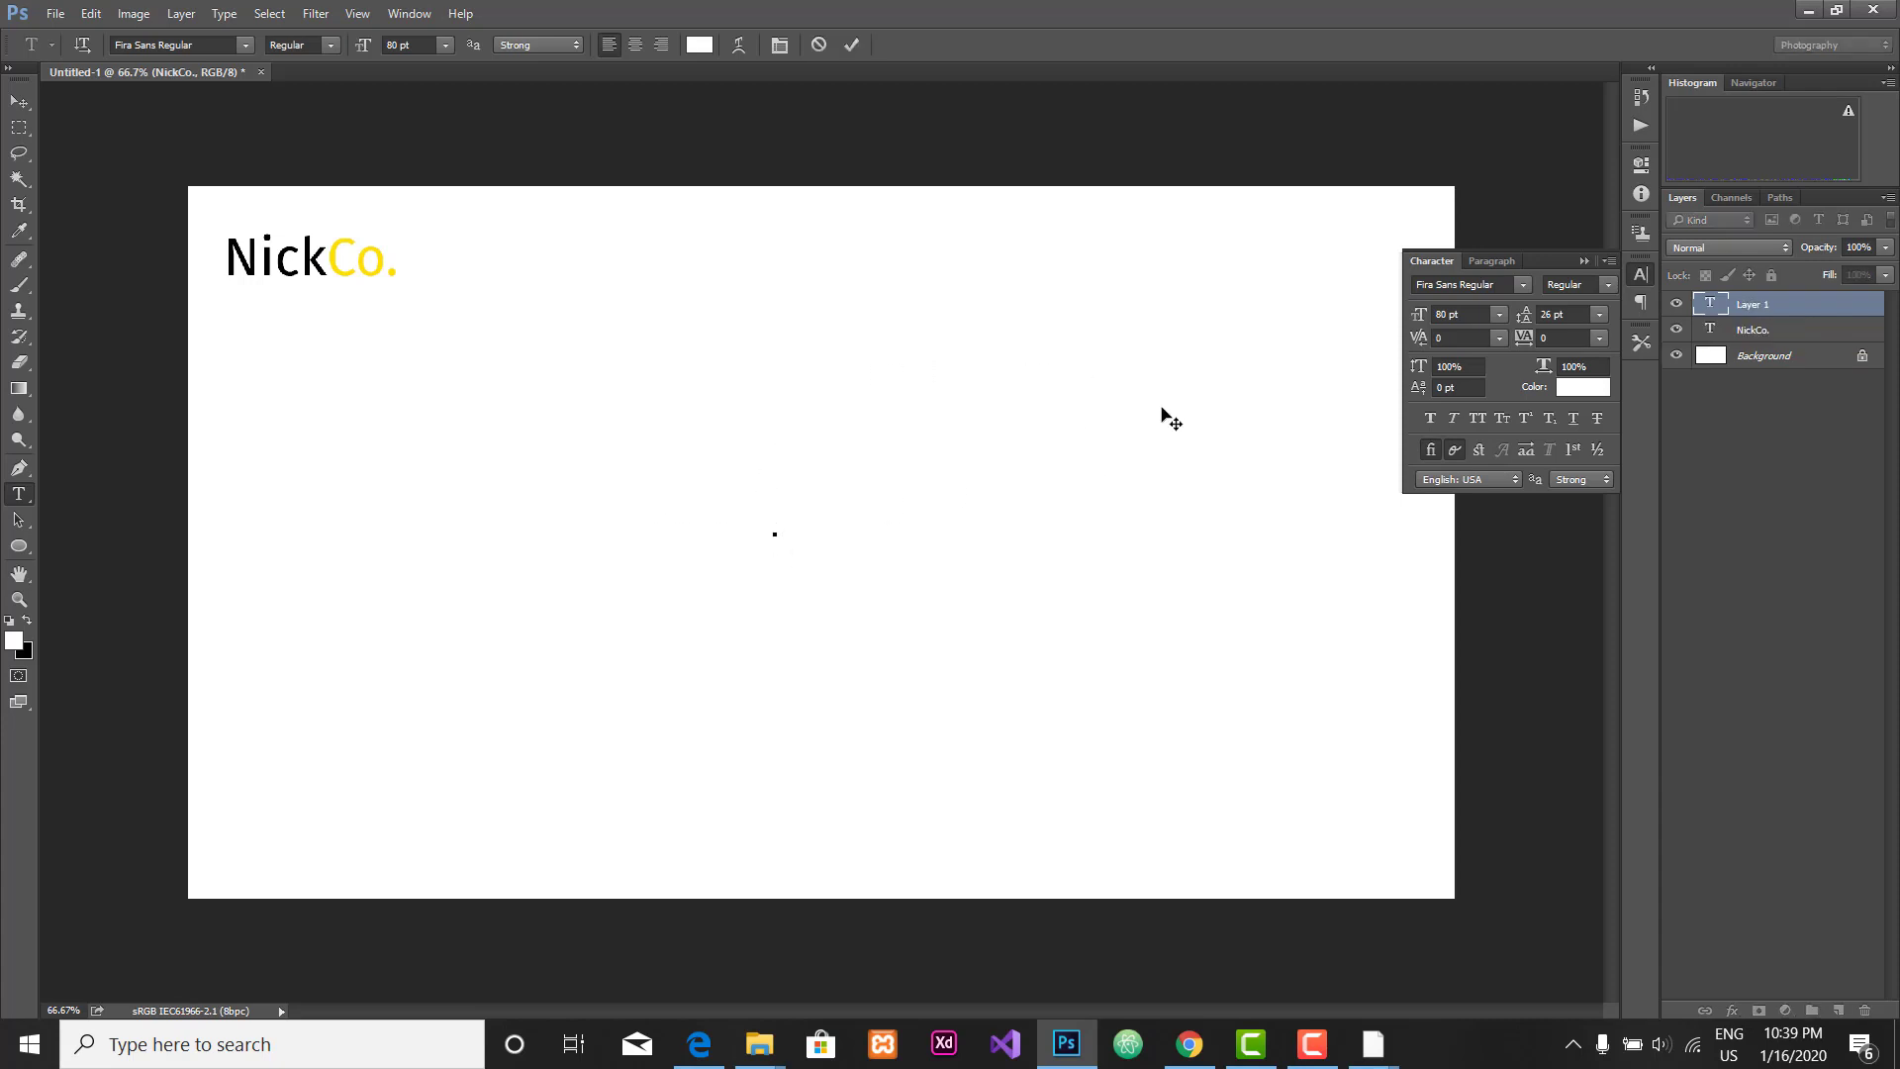
type("Digital")
key("ctrl+a")
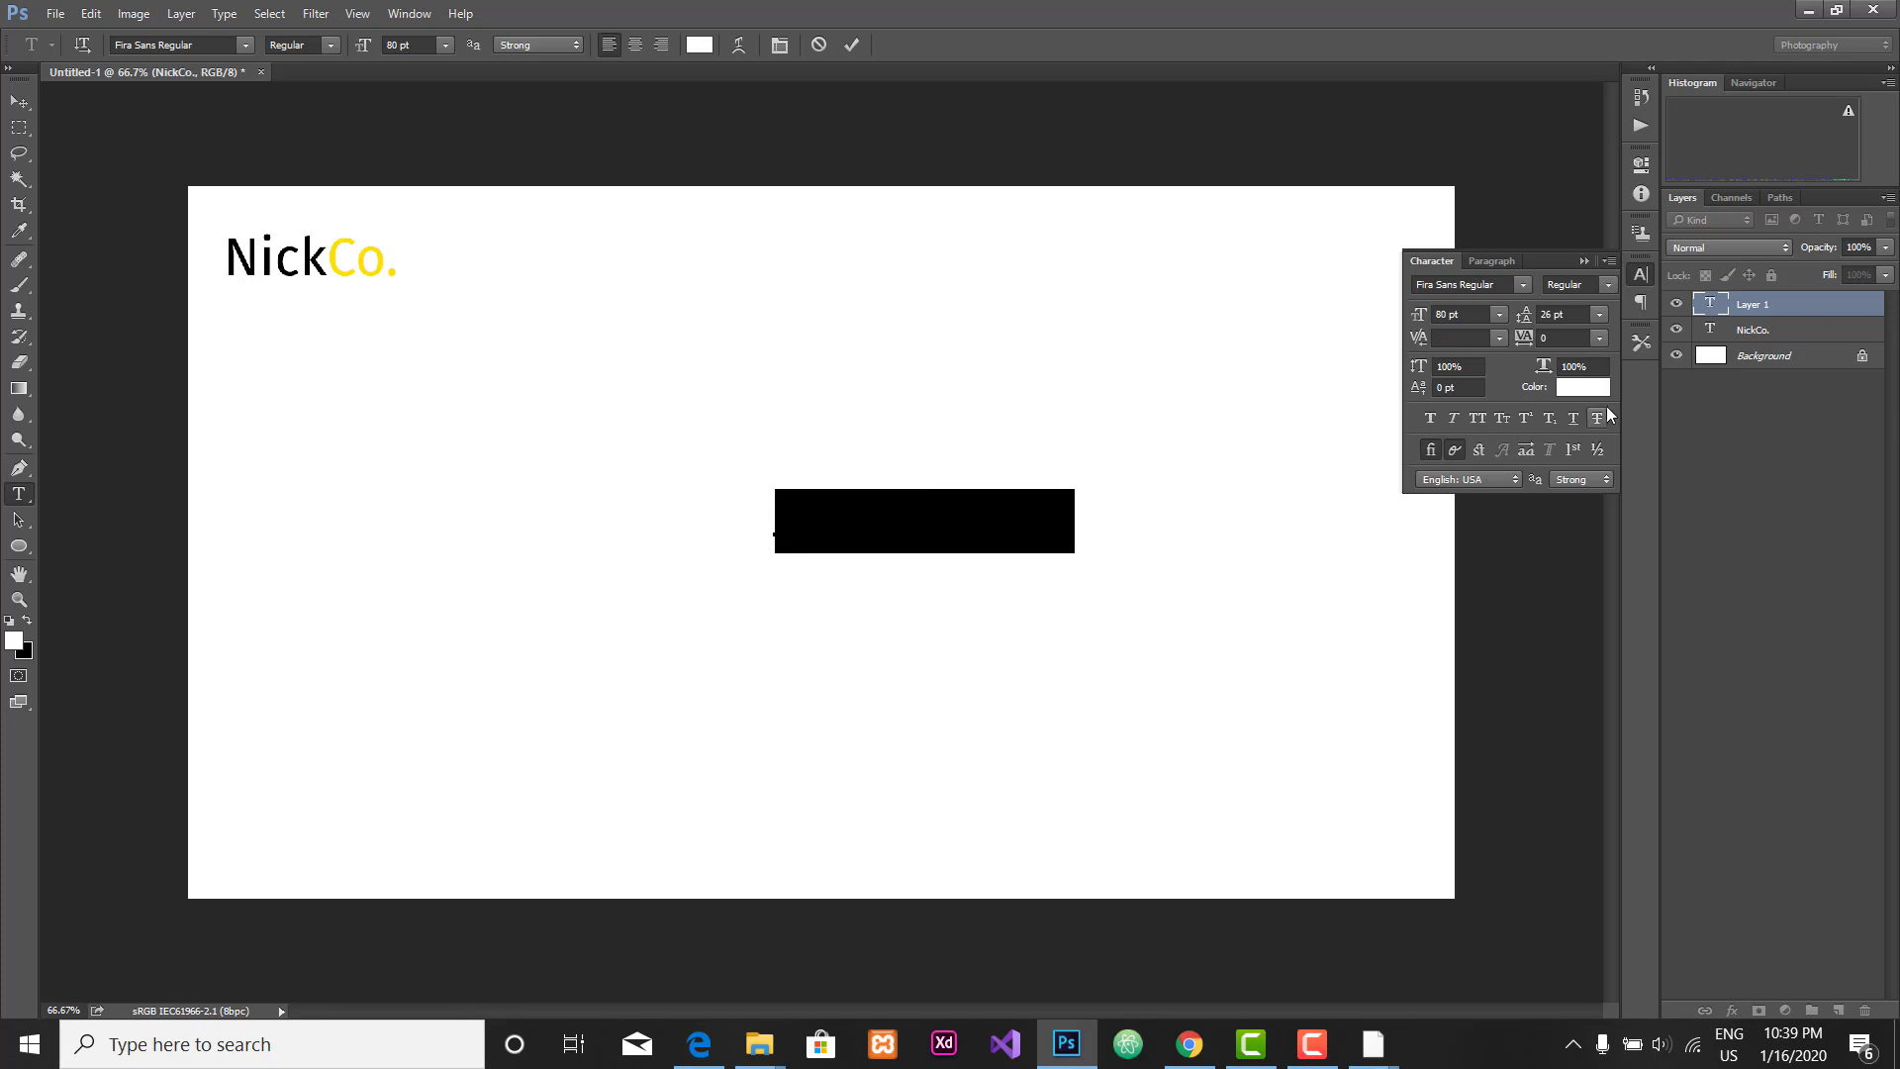
Step: Set the colour of the whole "Welcome To" text to 000000
left_click(1583, 387)
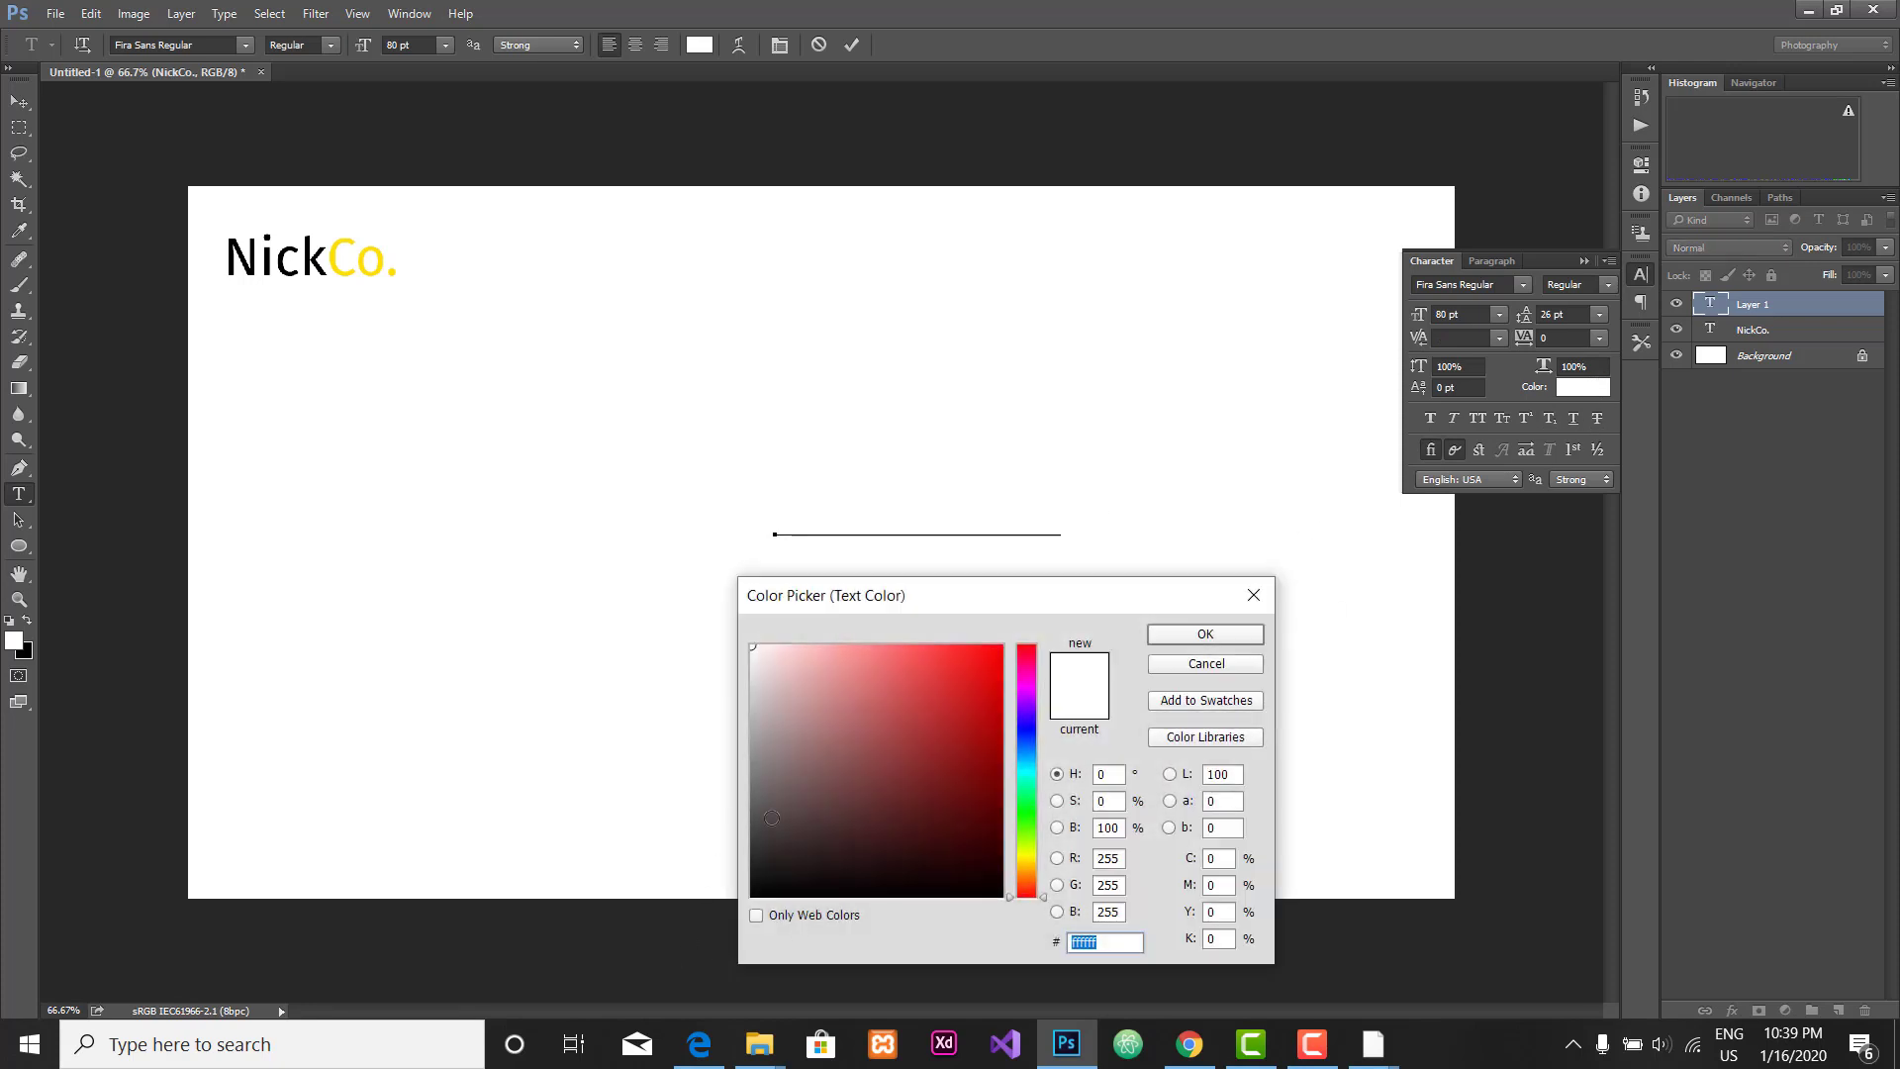
type("000000")
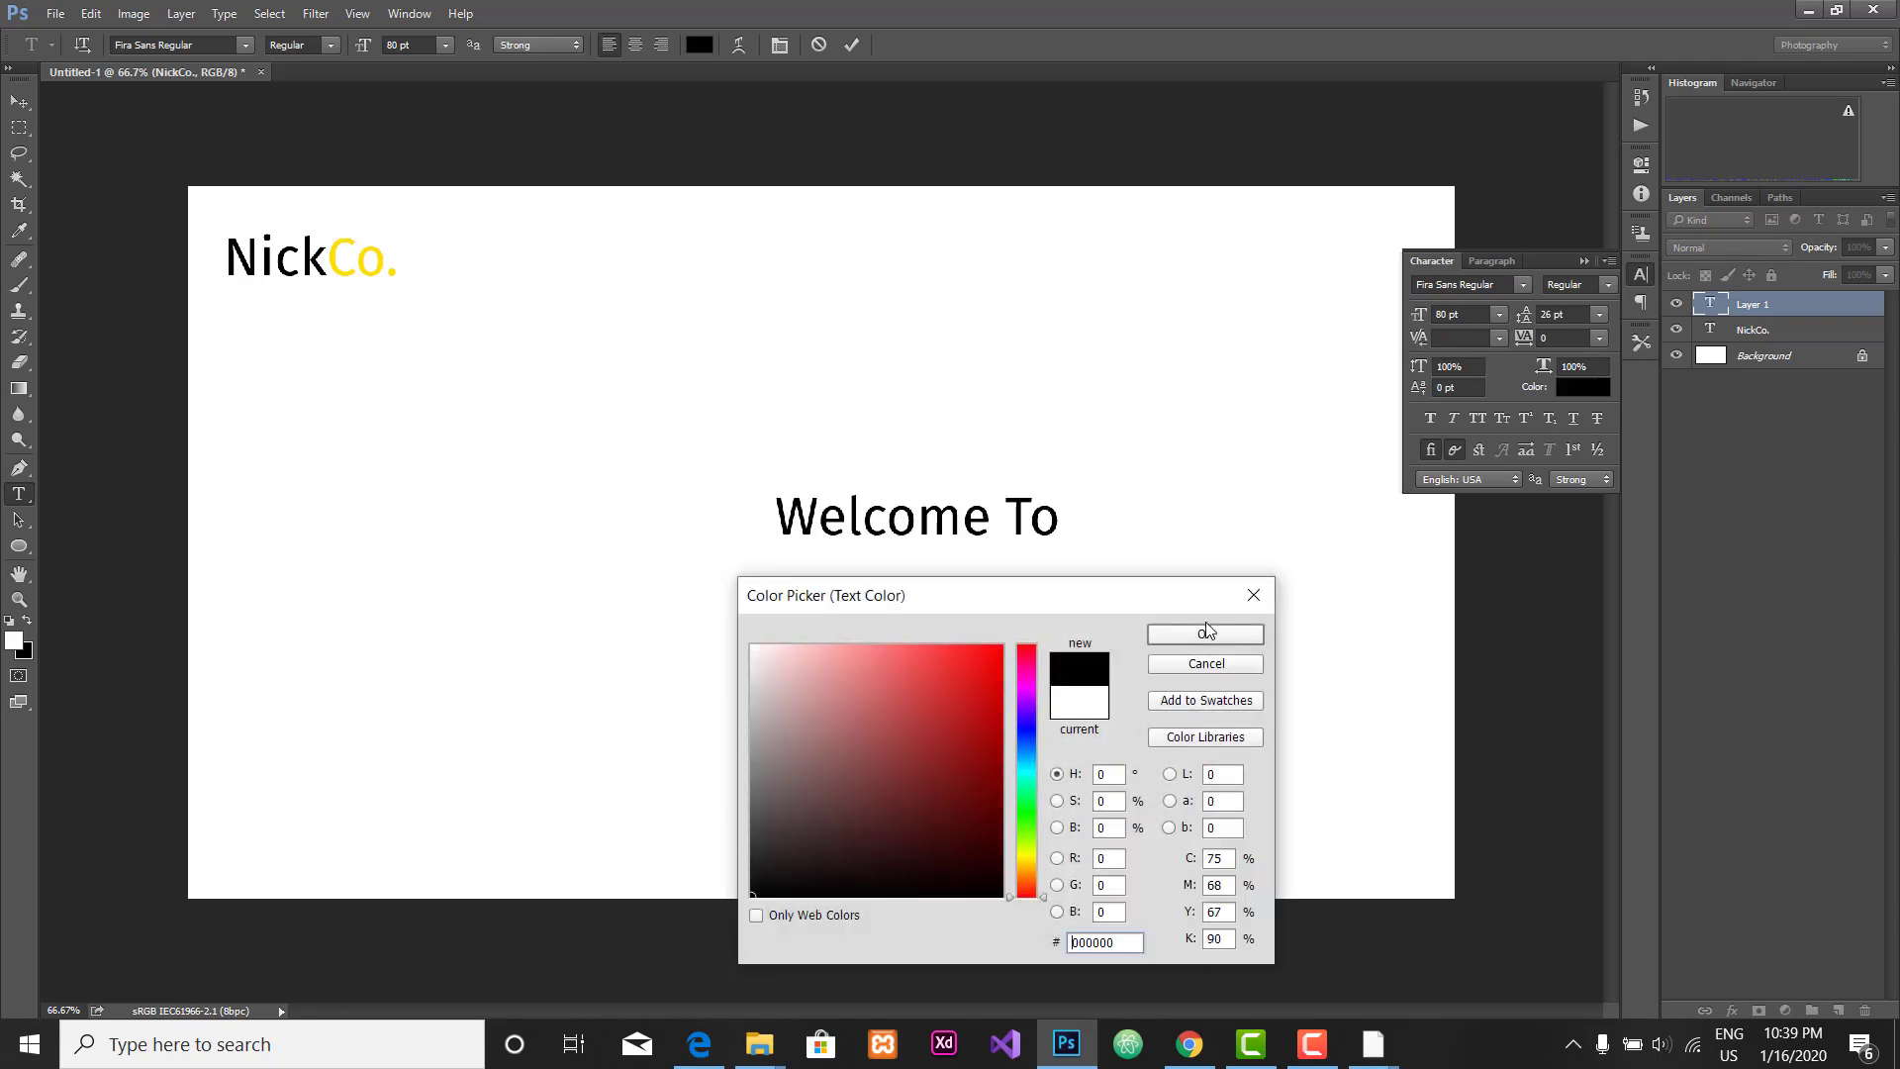
left_click(1206, 632)
Step: Complete the text as "Welcome To My Website!" and move it to the centre of the canvas
left_click(1057, 529)
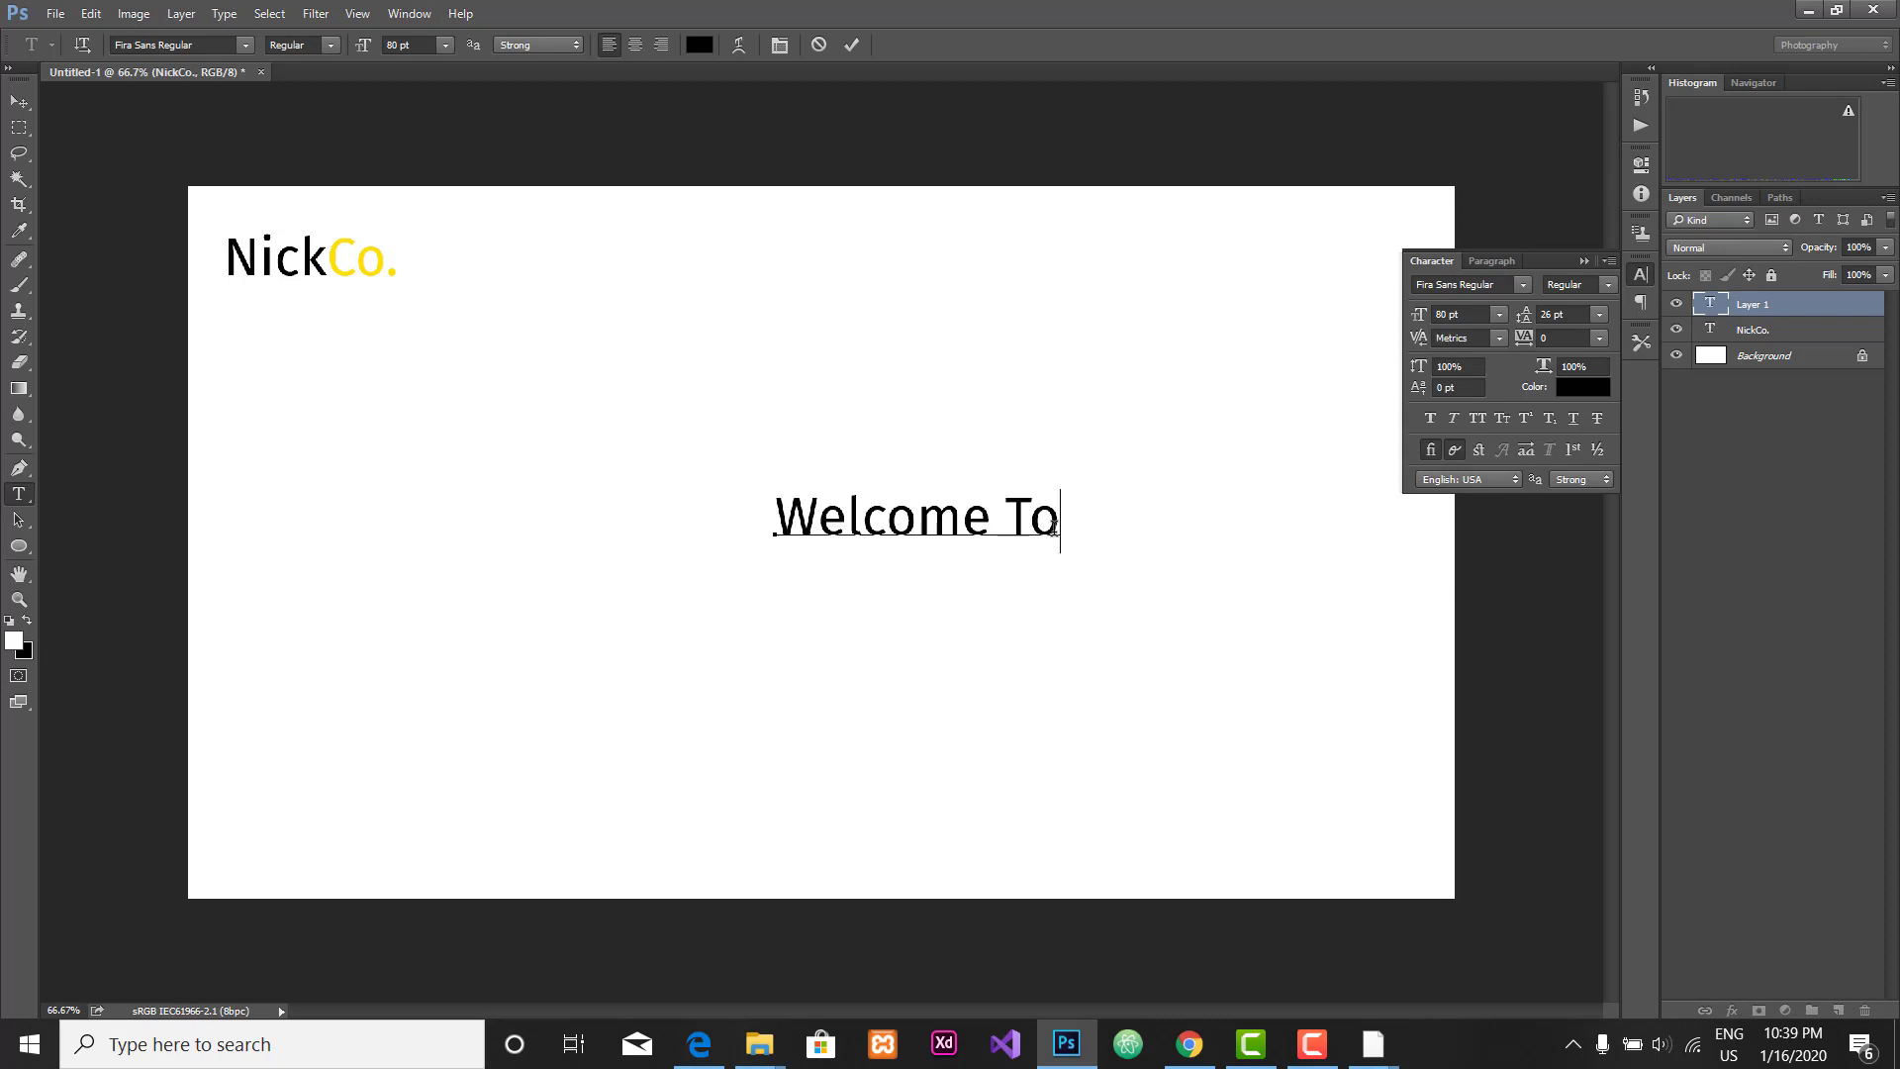
type("My Web")
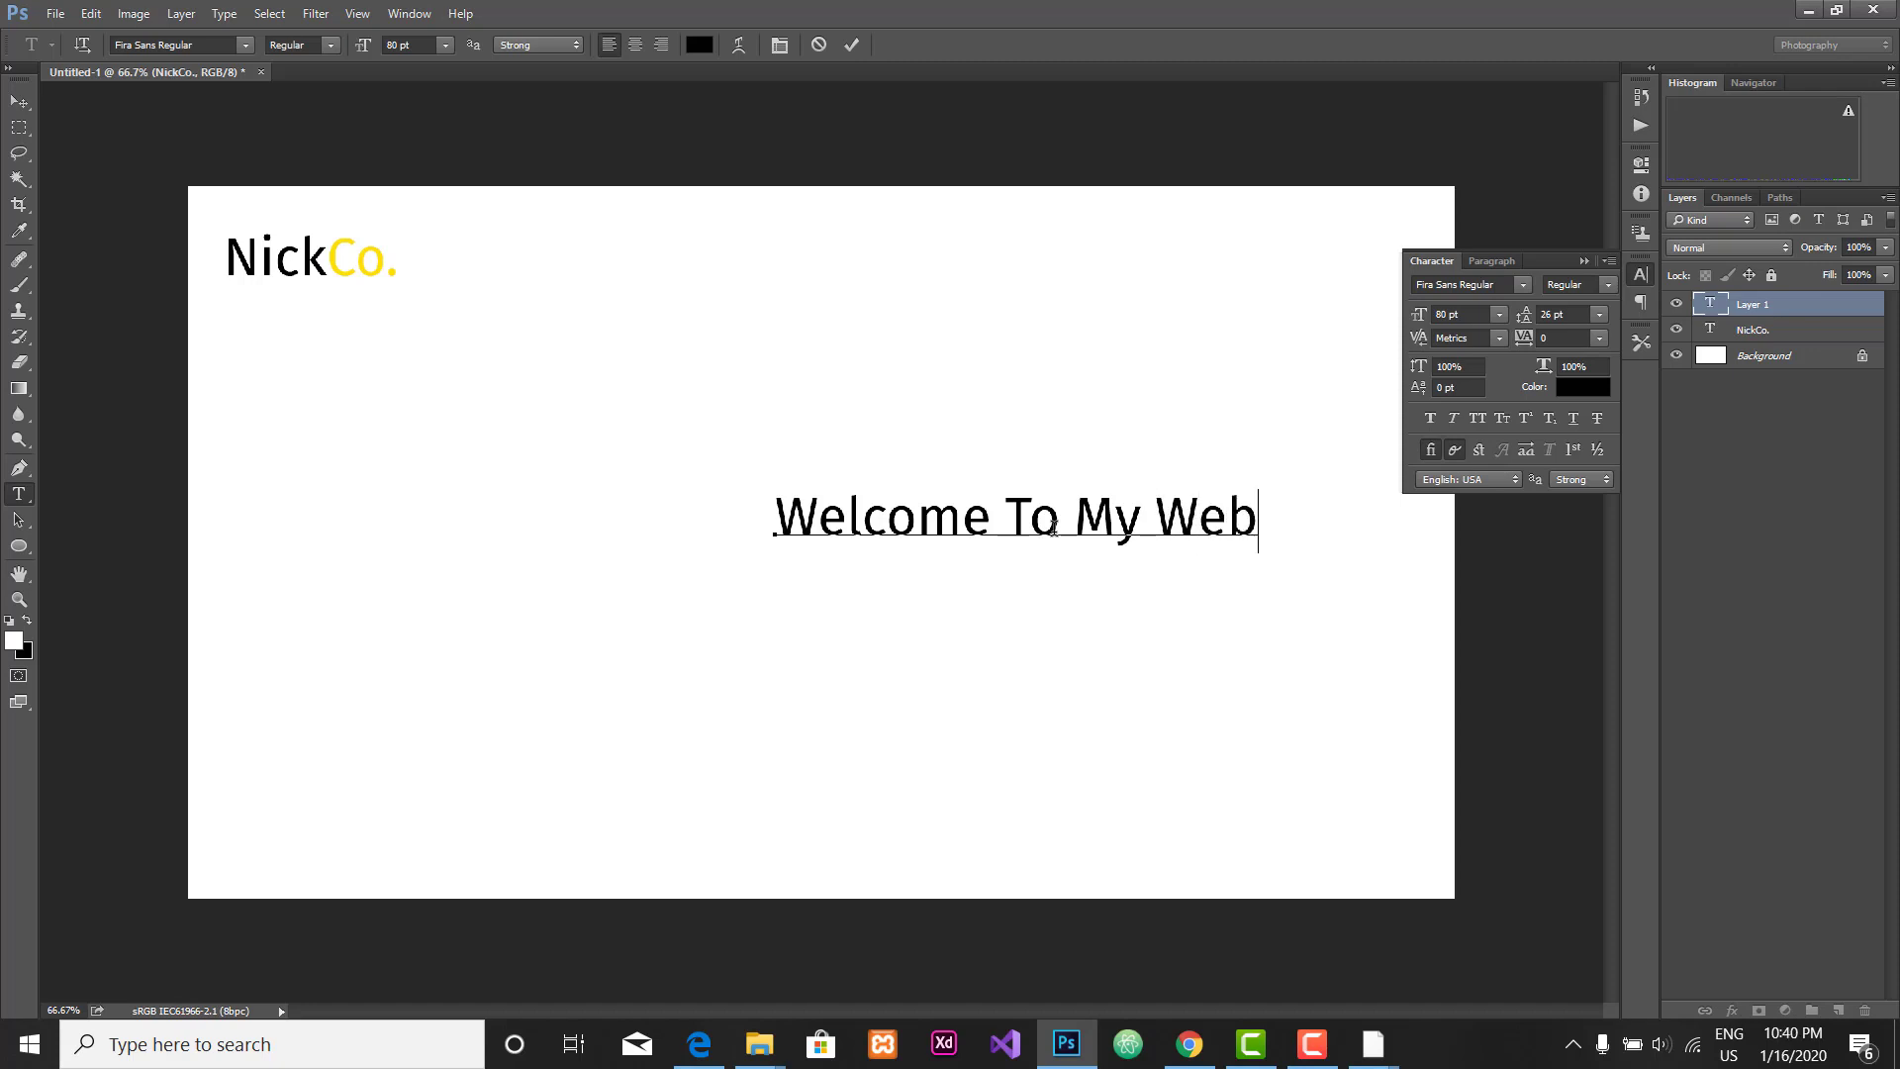
type("site!")
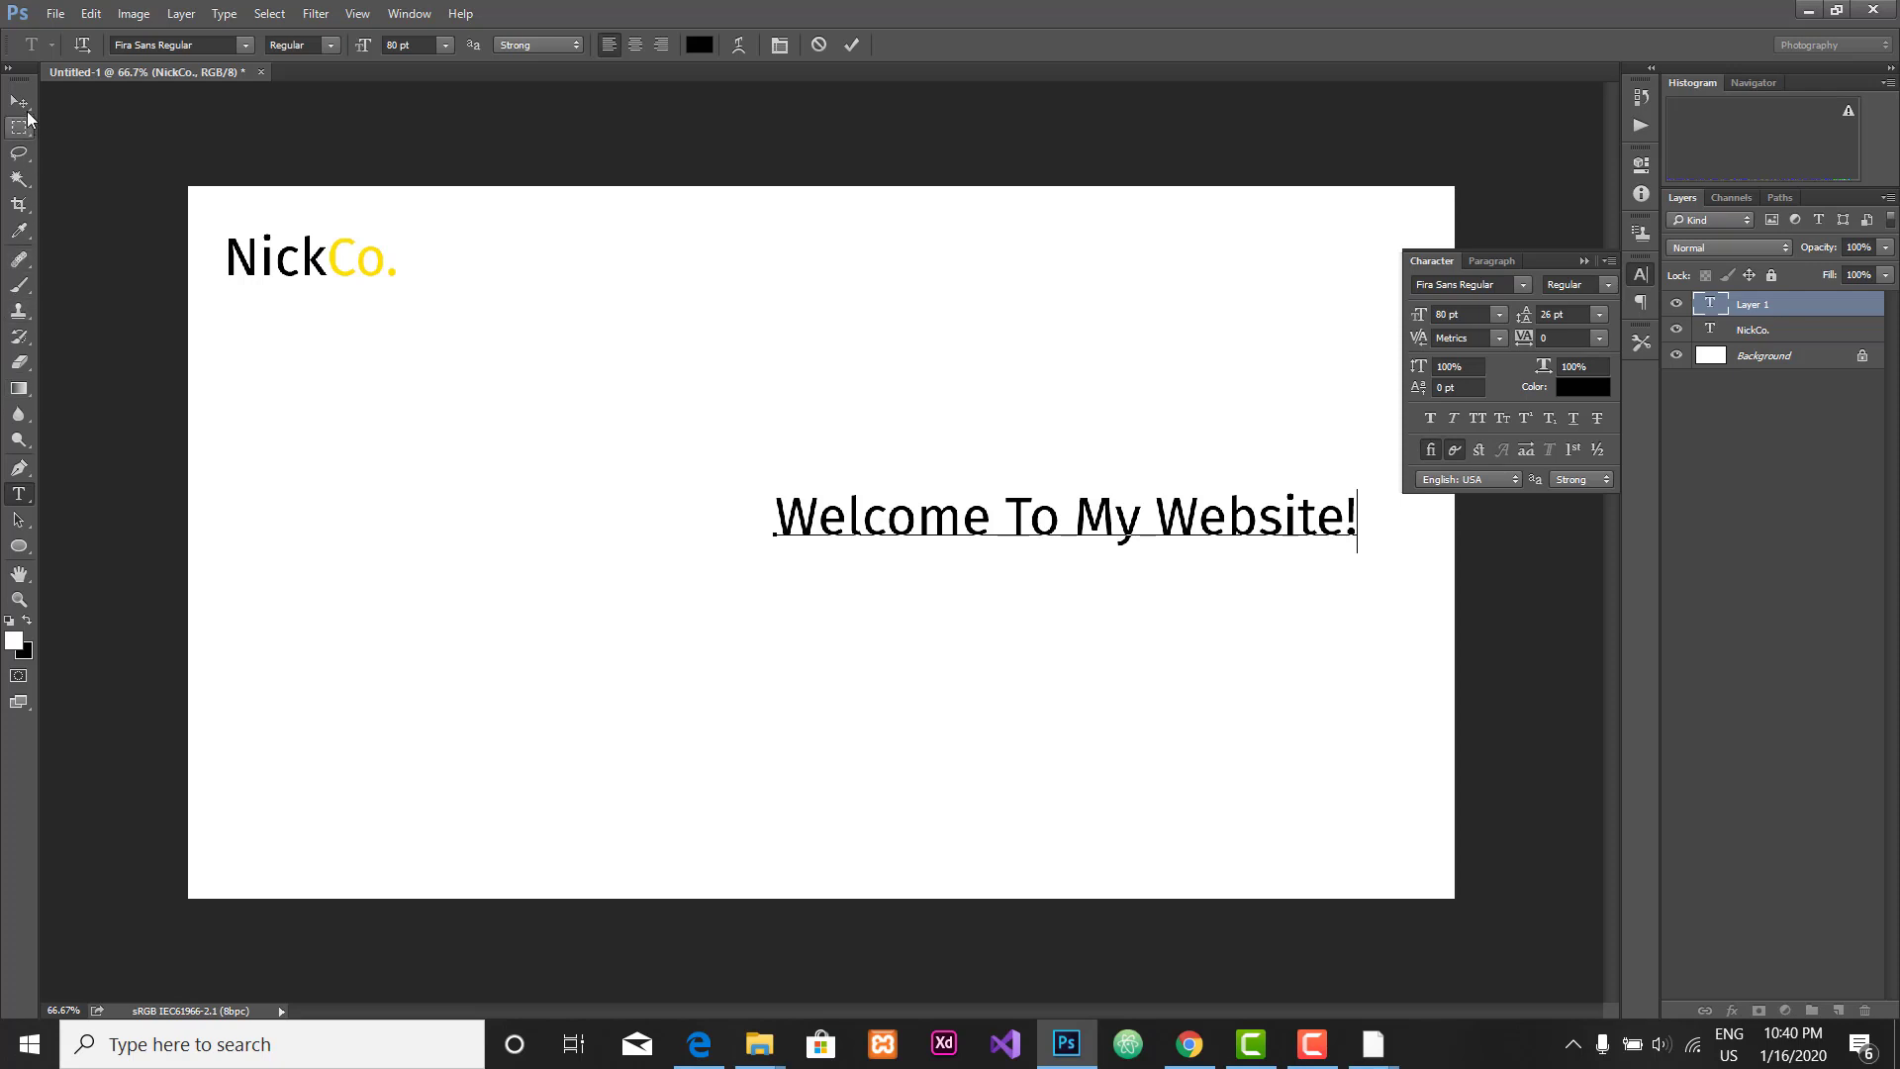
key("ctrl+Return")
left_click_drag(1064, 515, 880, 535)
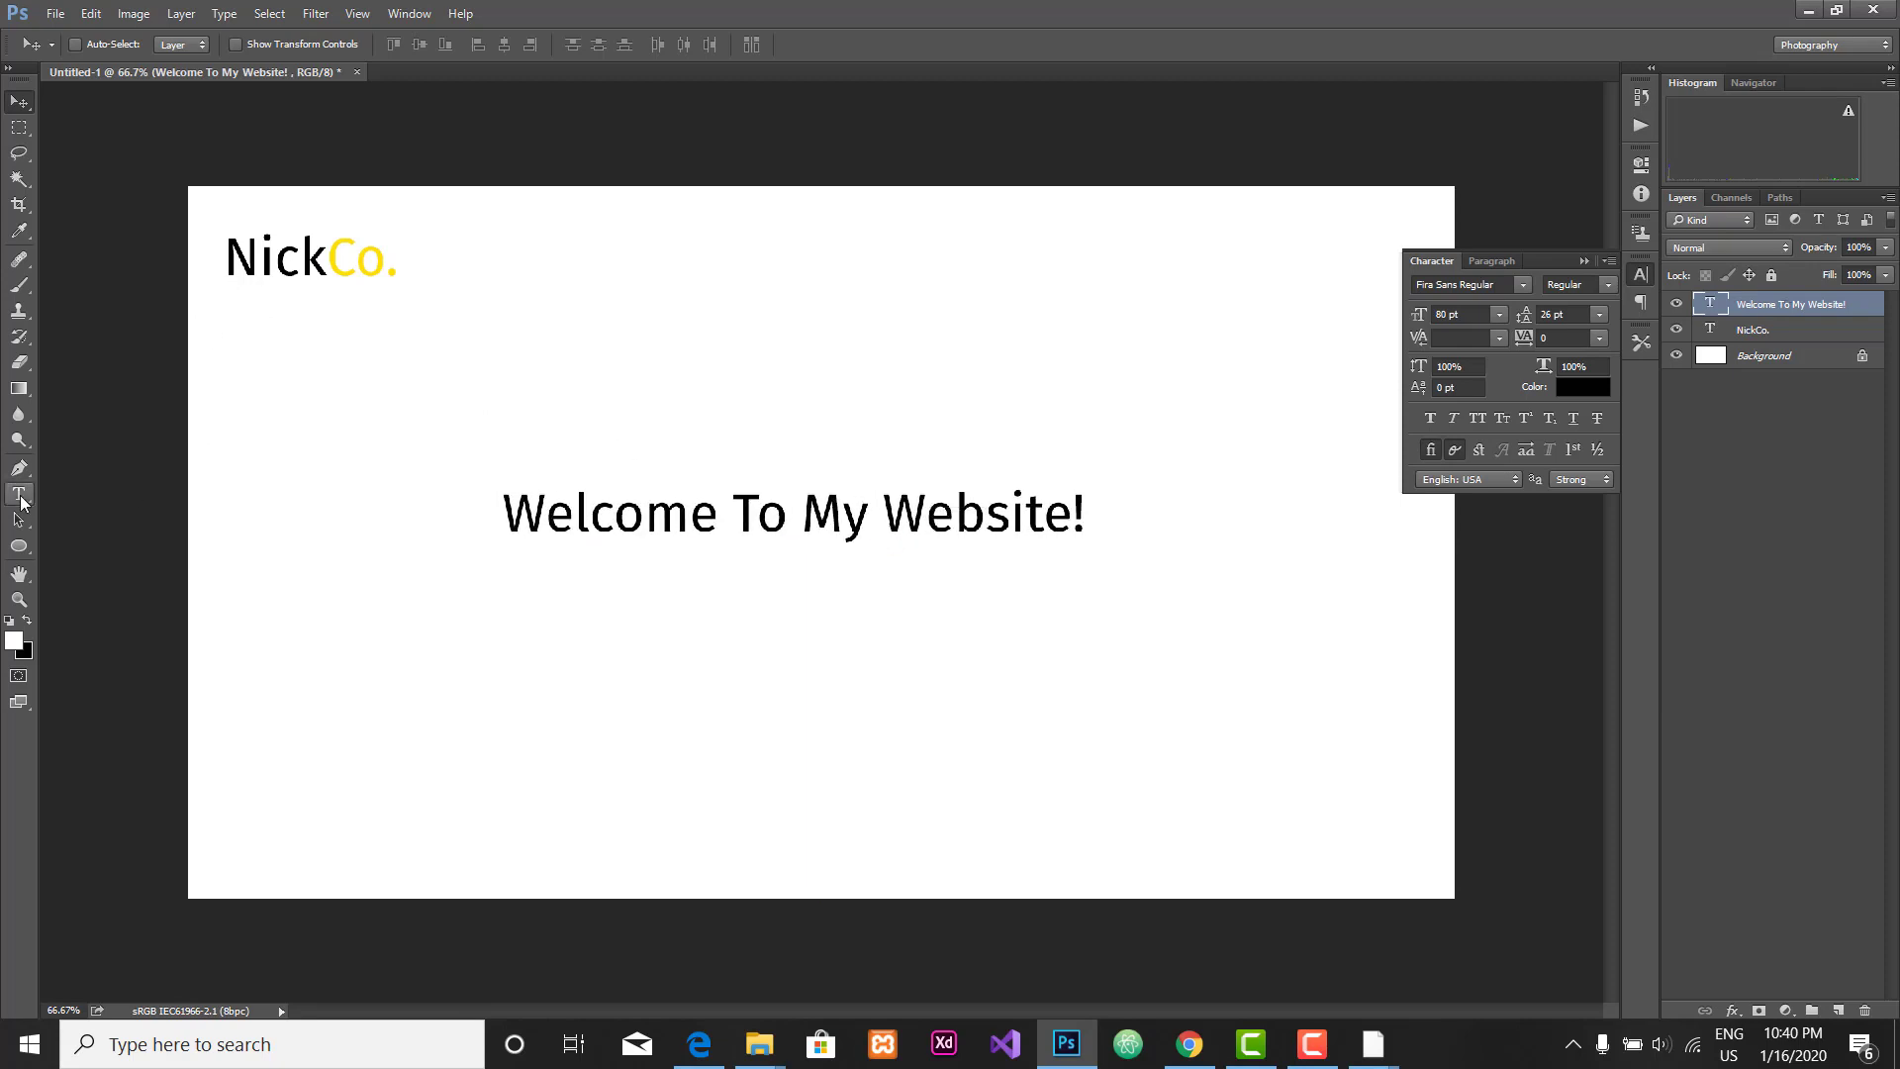
Step: Change the font of the whole "Welcome To My Website!" text to Open Sans Bold and recentre it on the canvas
left_click(19, 493)
left_click(688, 522)
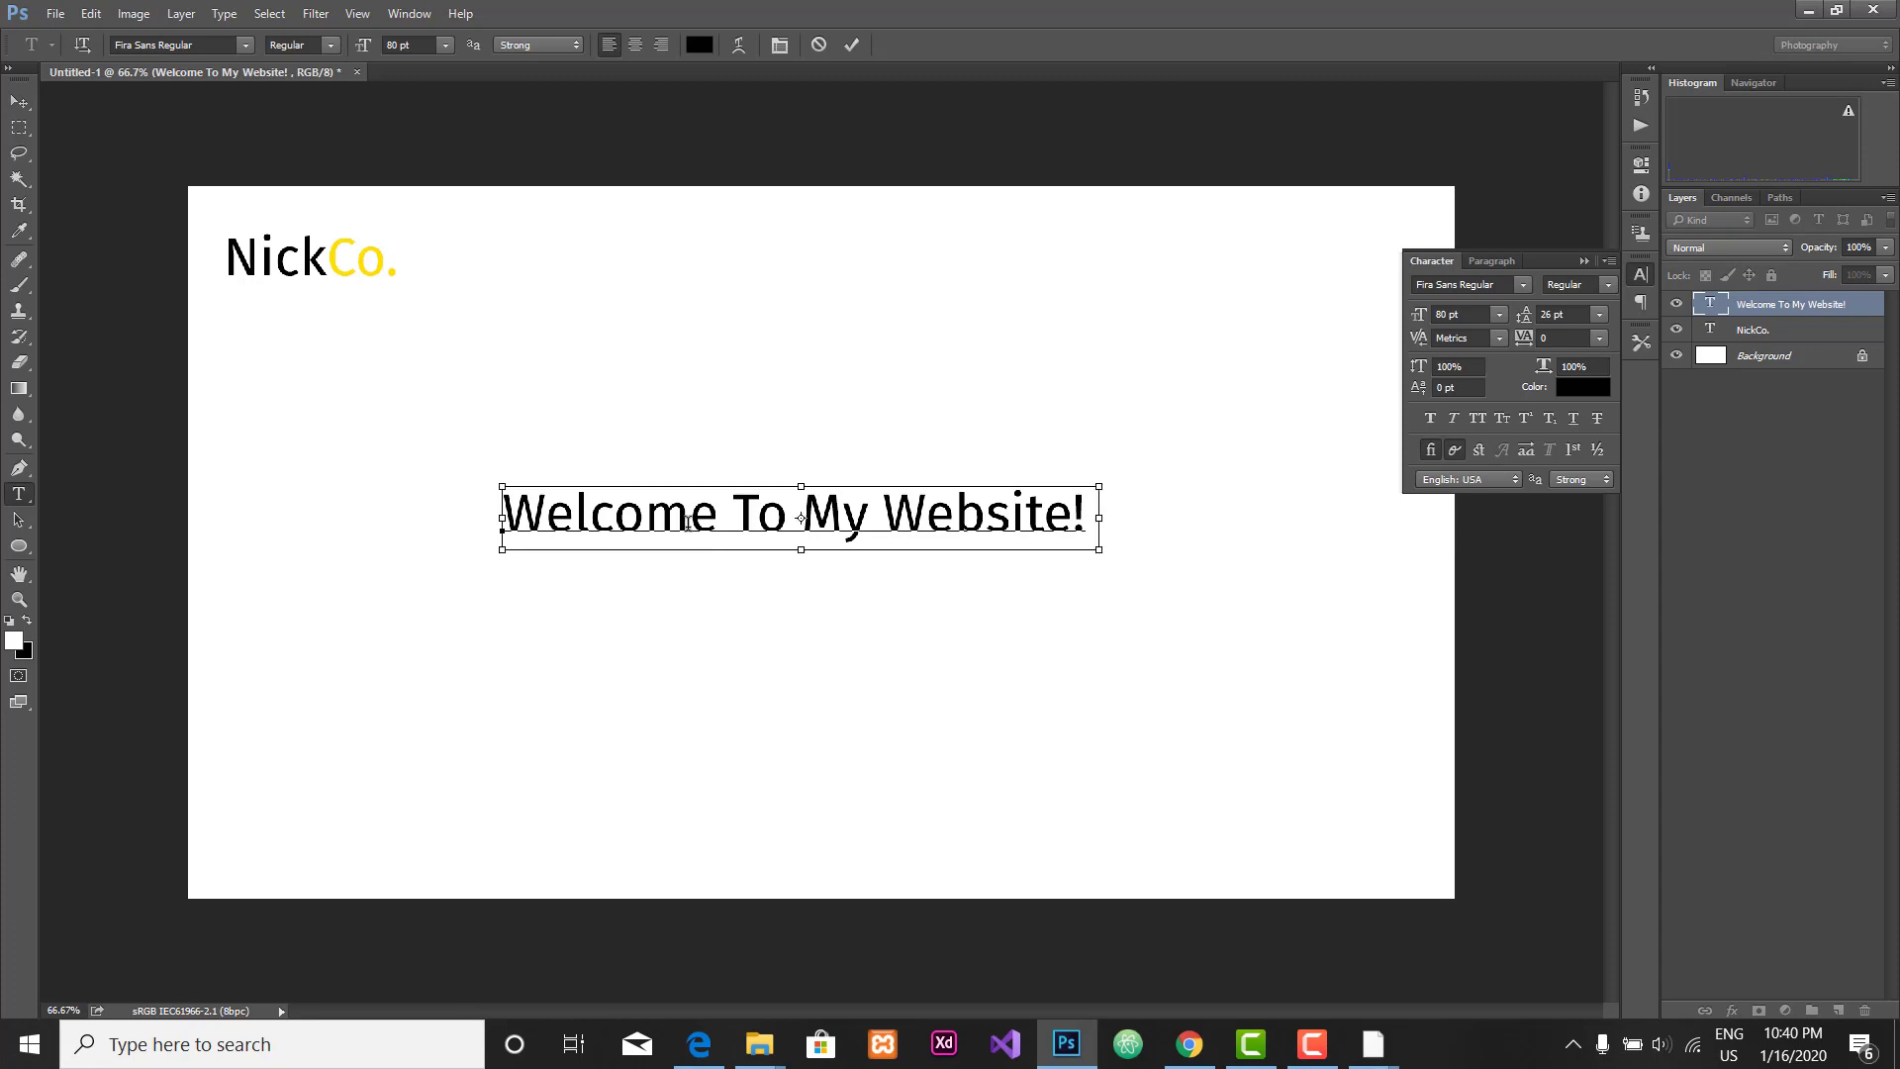
key("ctrl+a")
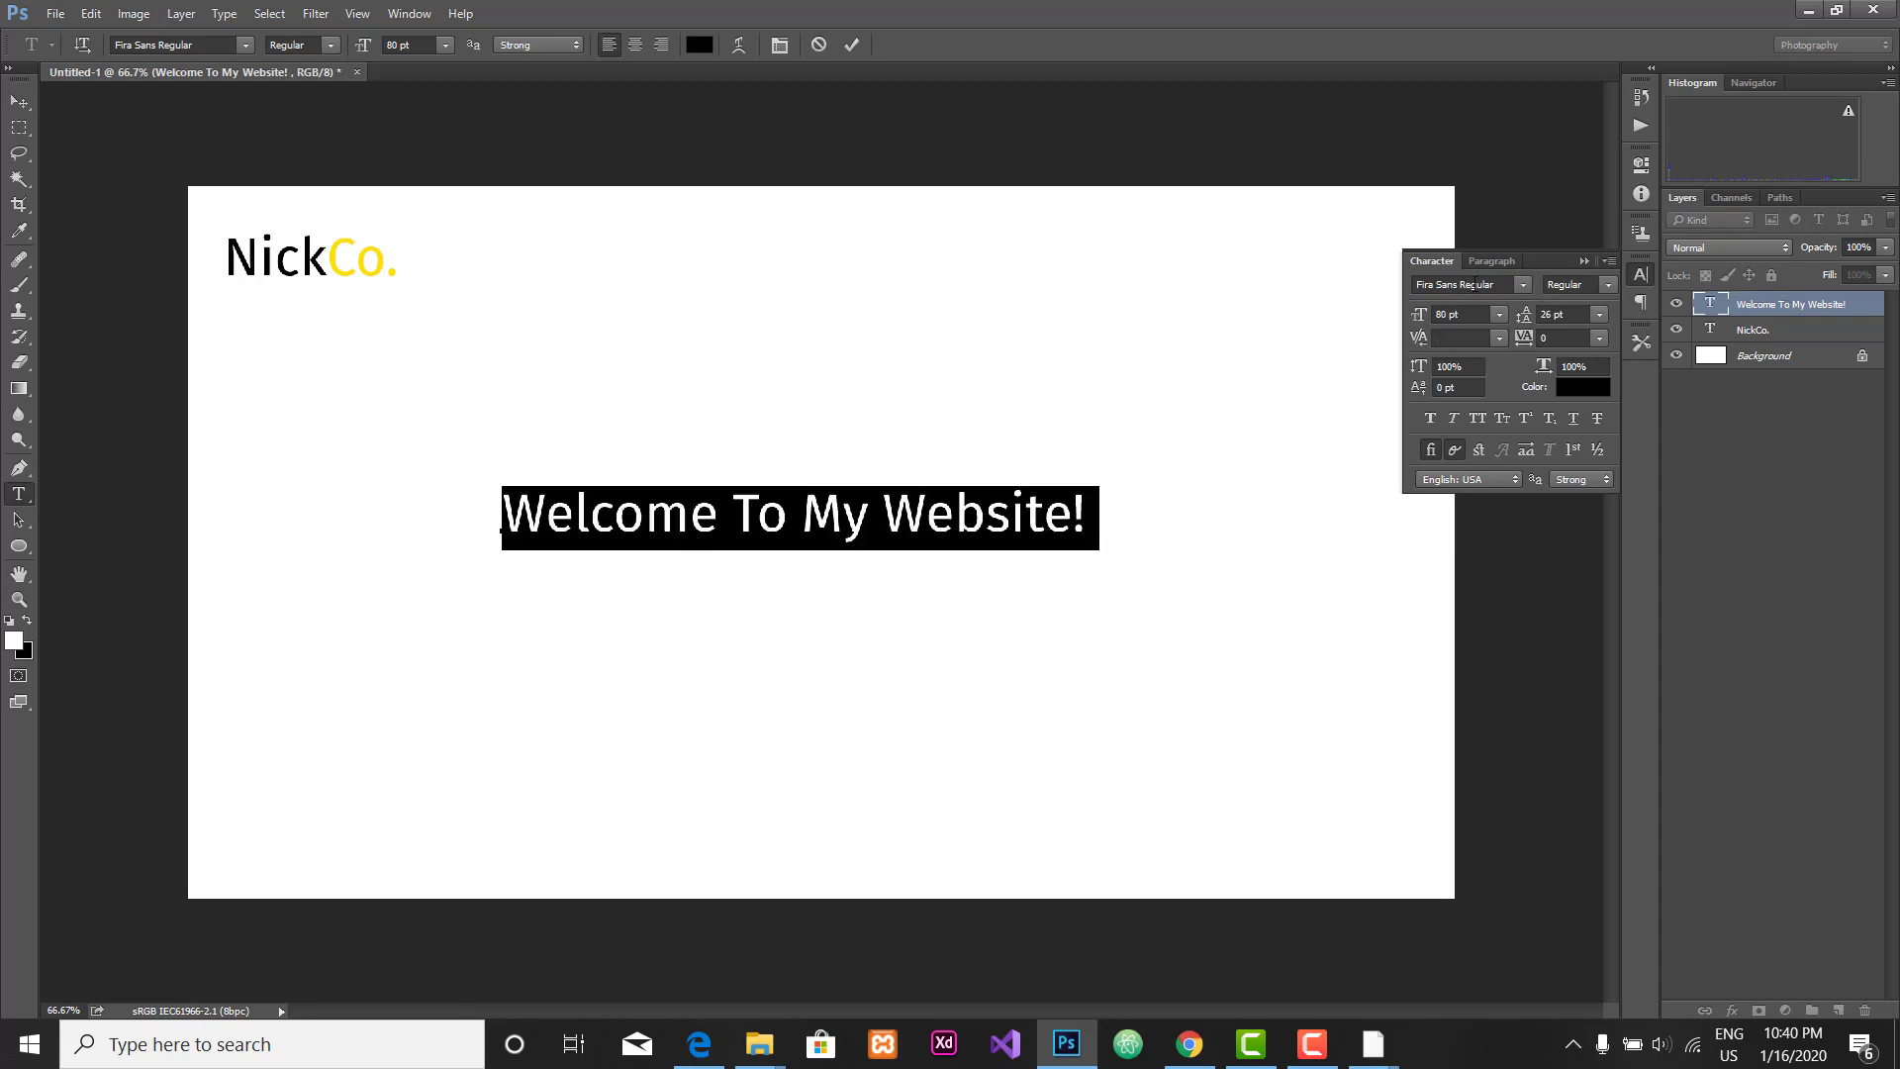
left_click(1480, 284)
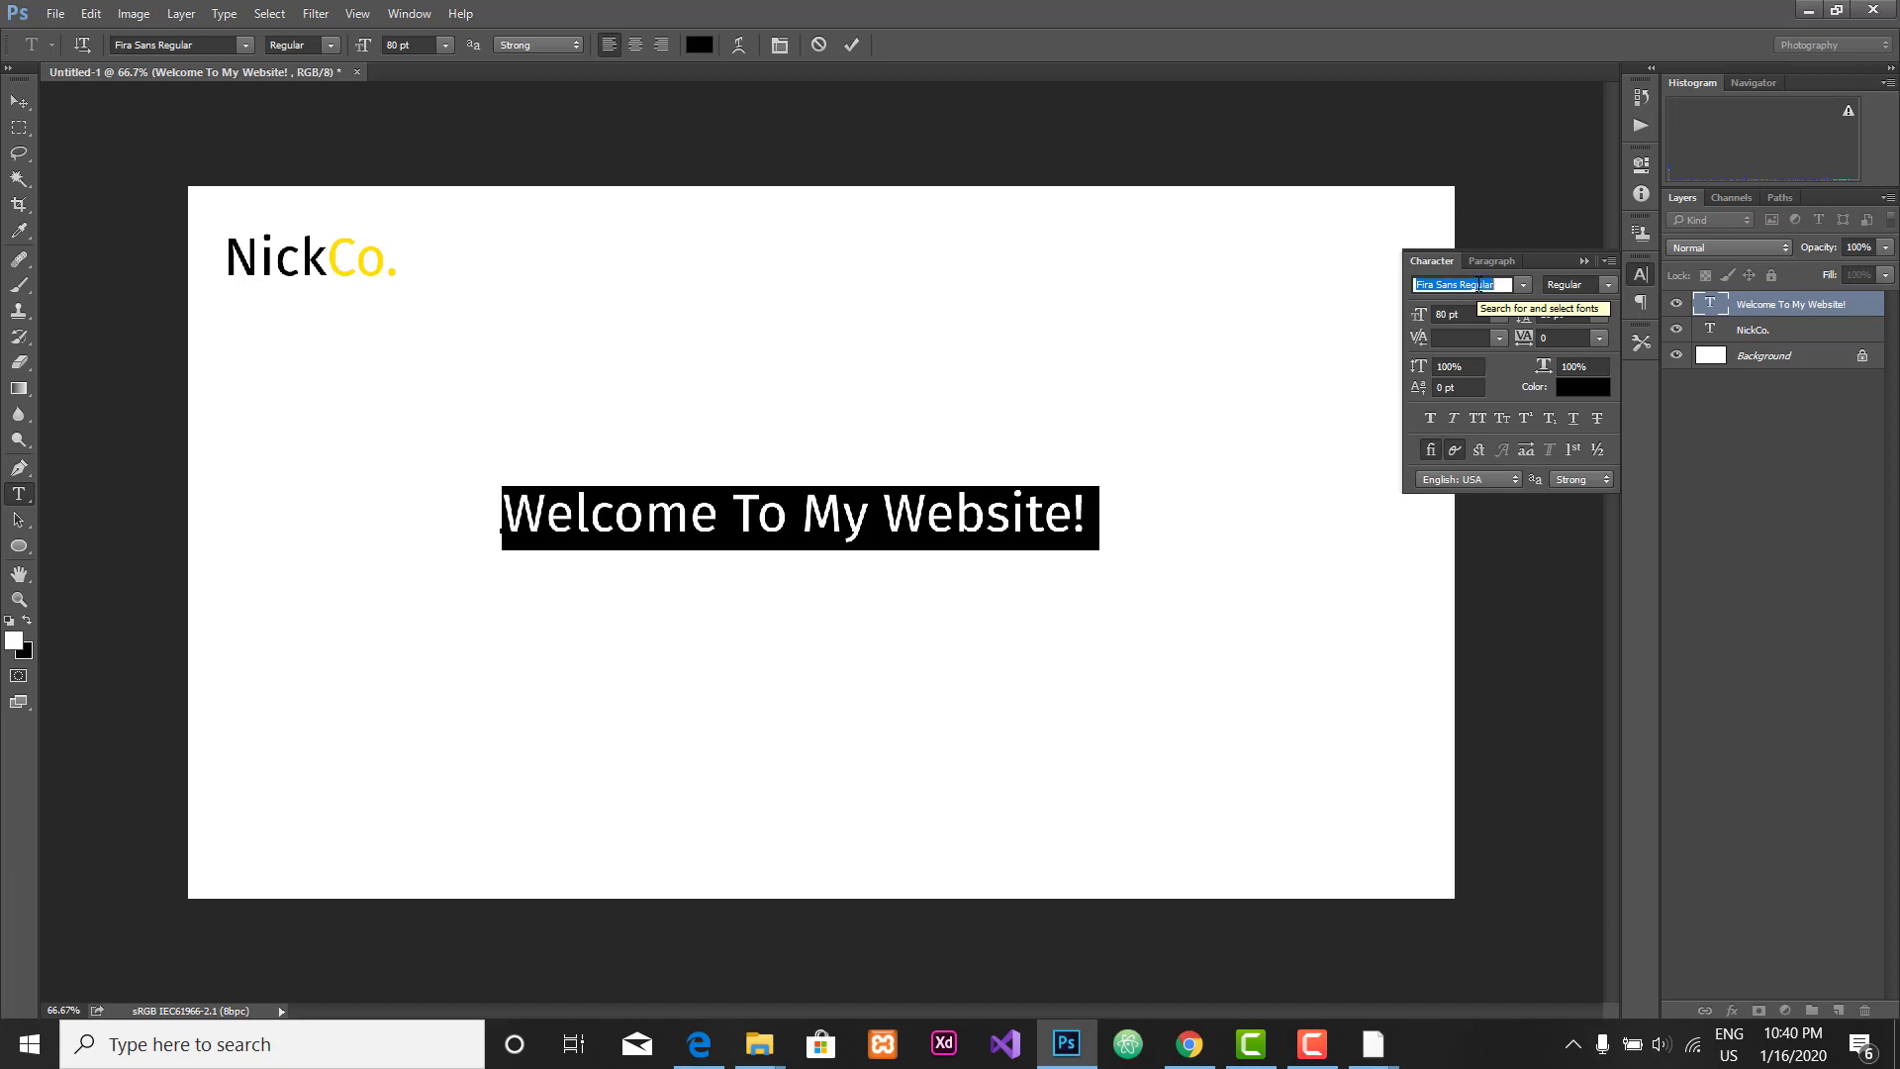
type("open sans")
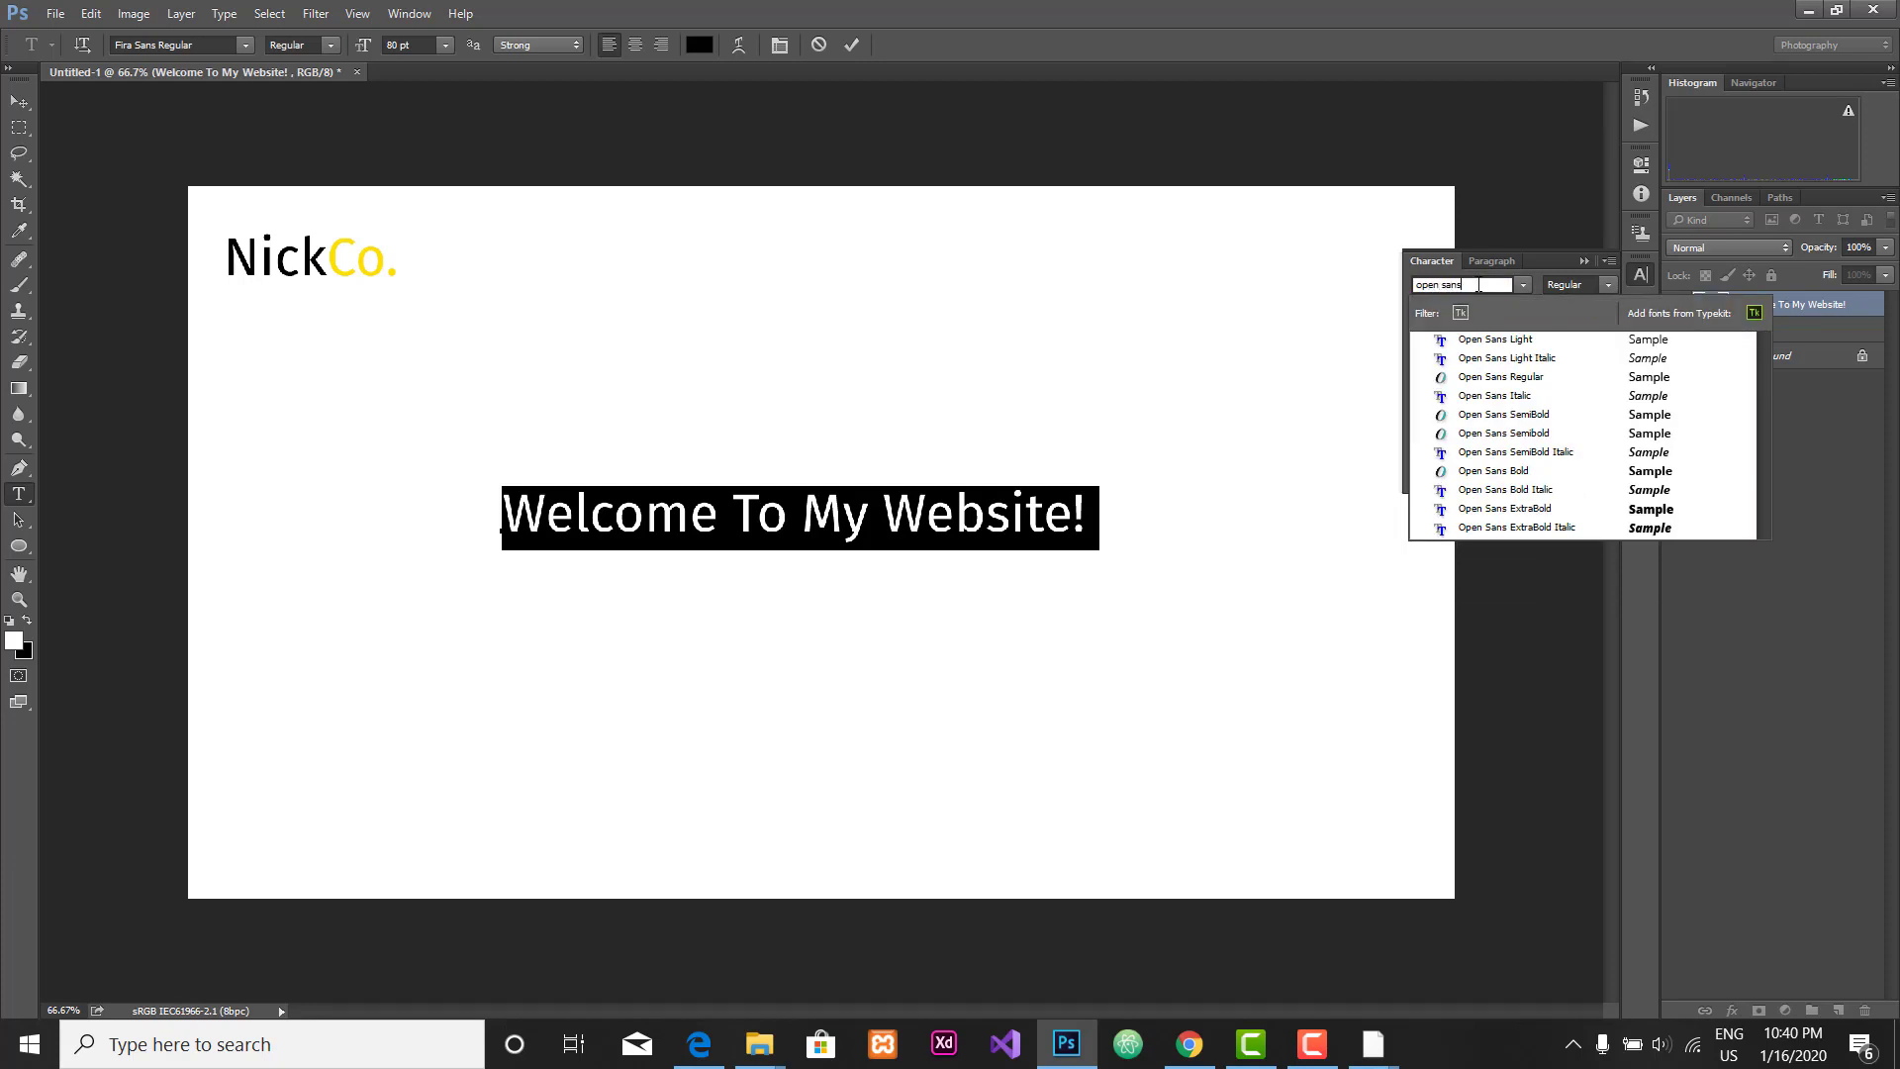
left_click(1517, 472)
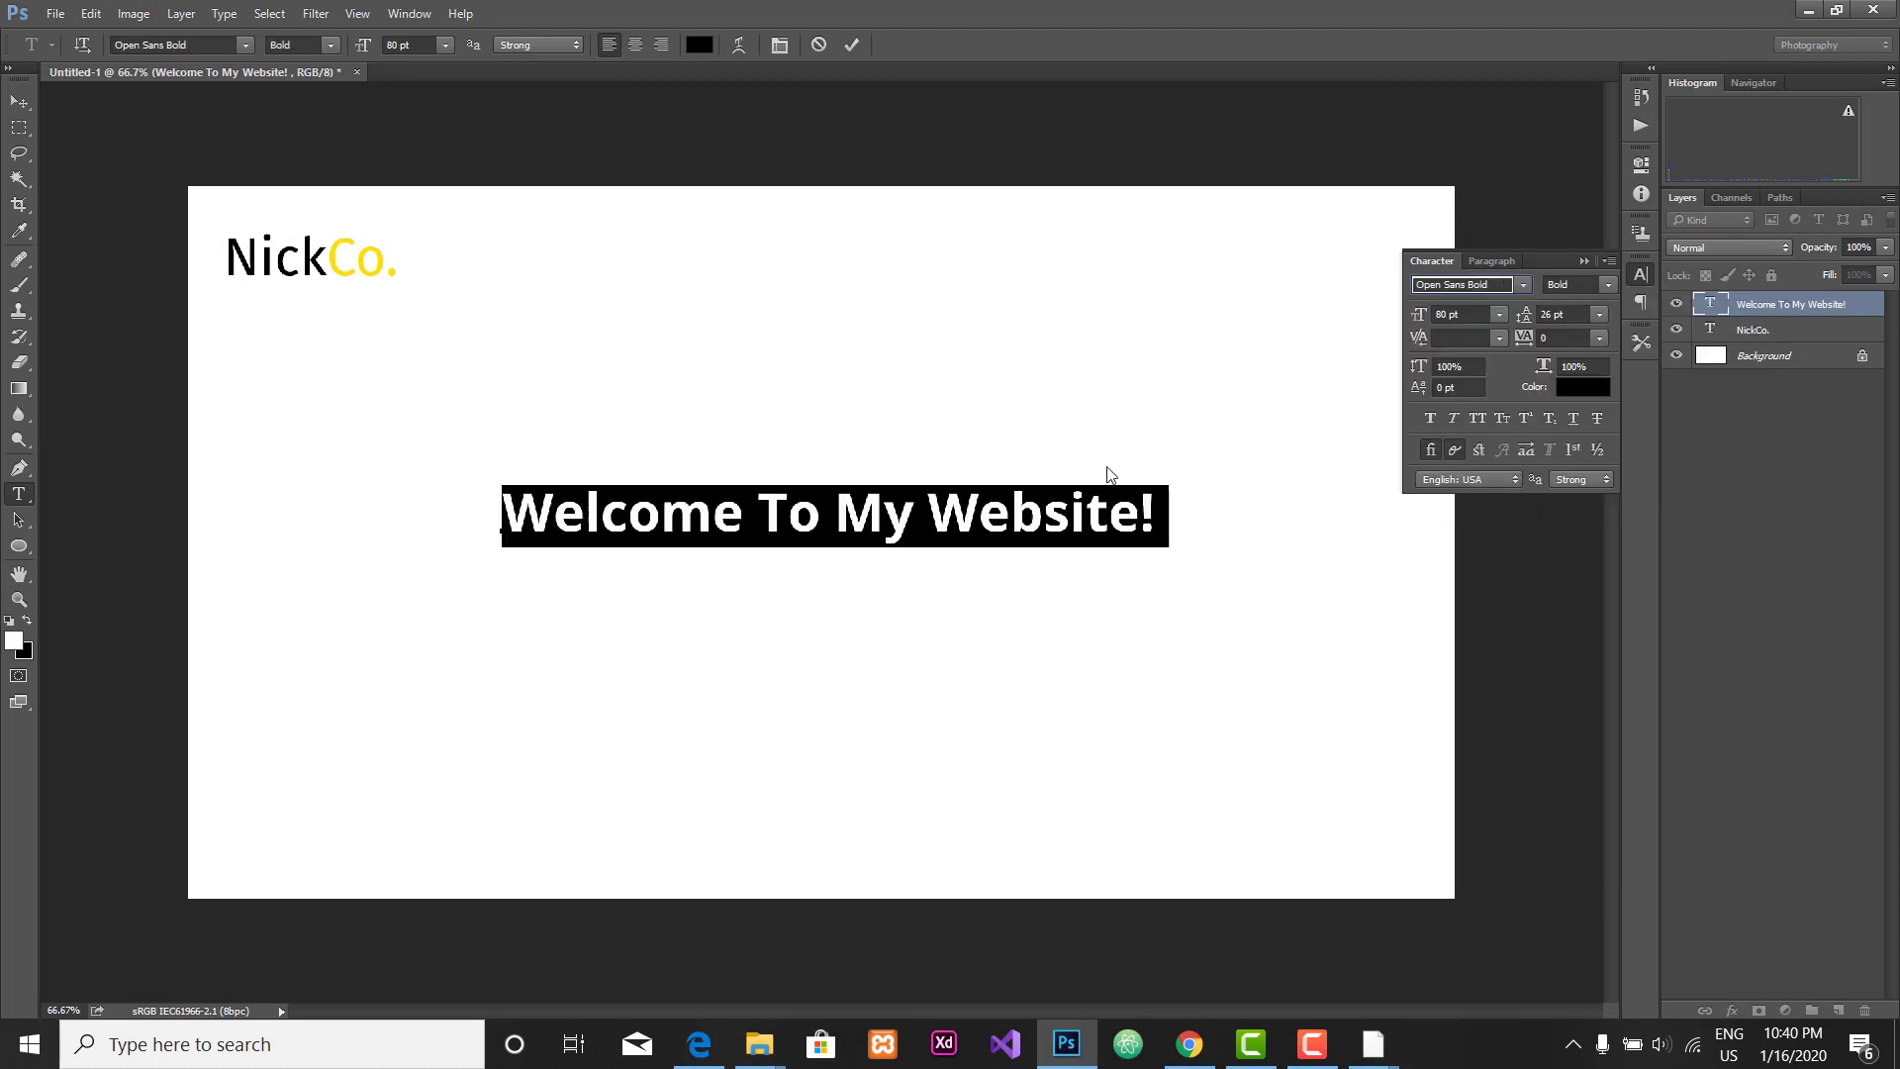
left_click(19, 100)
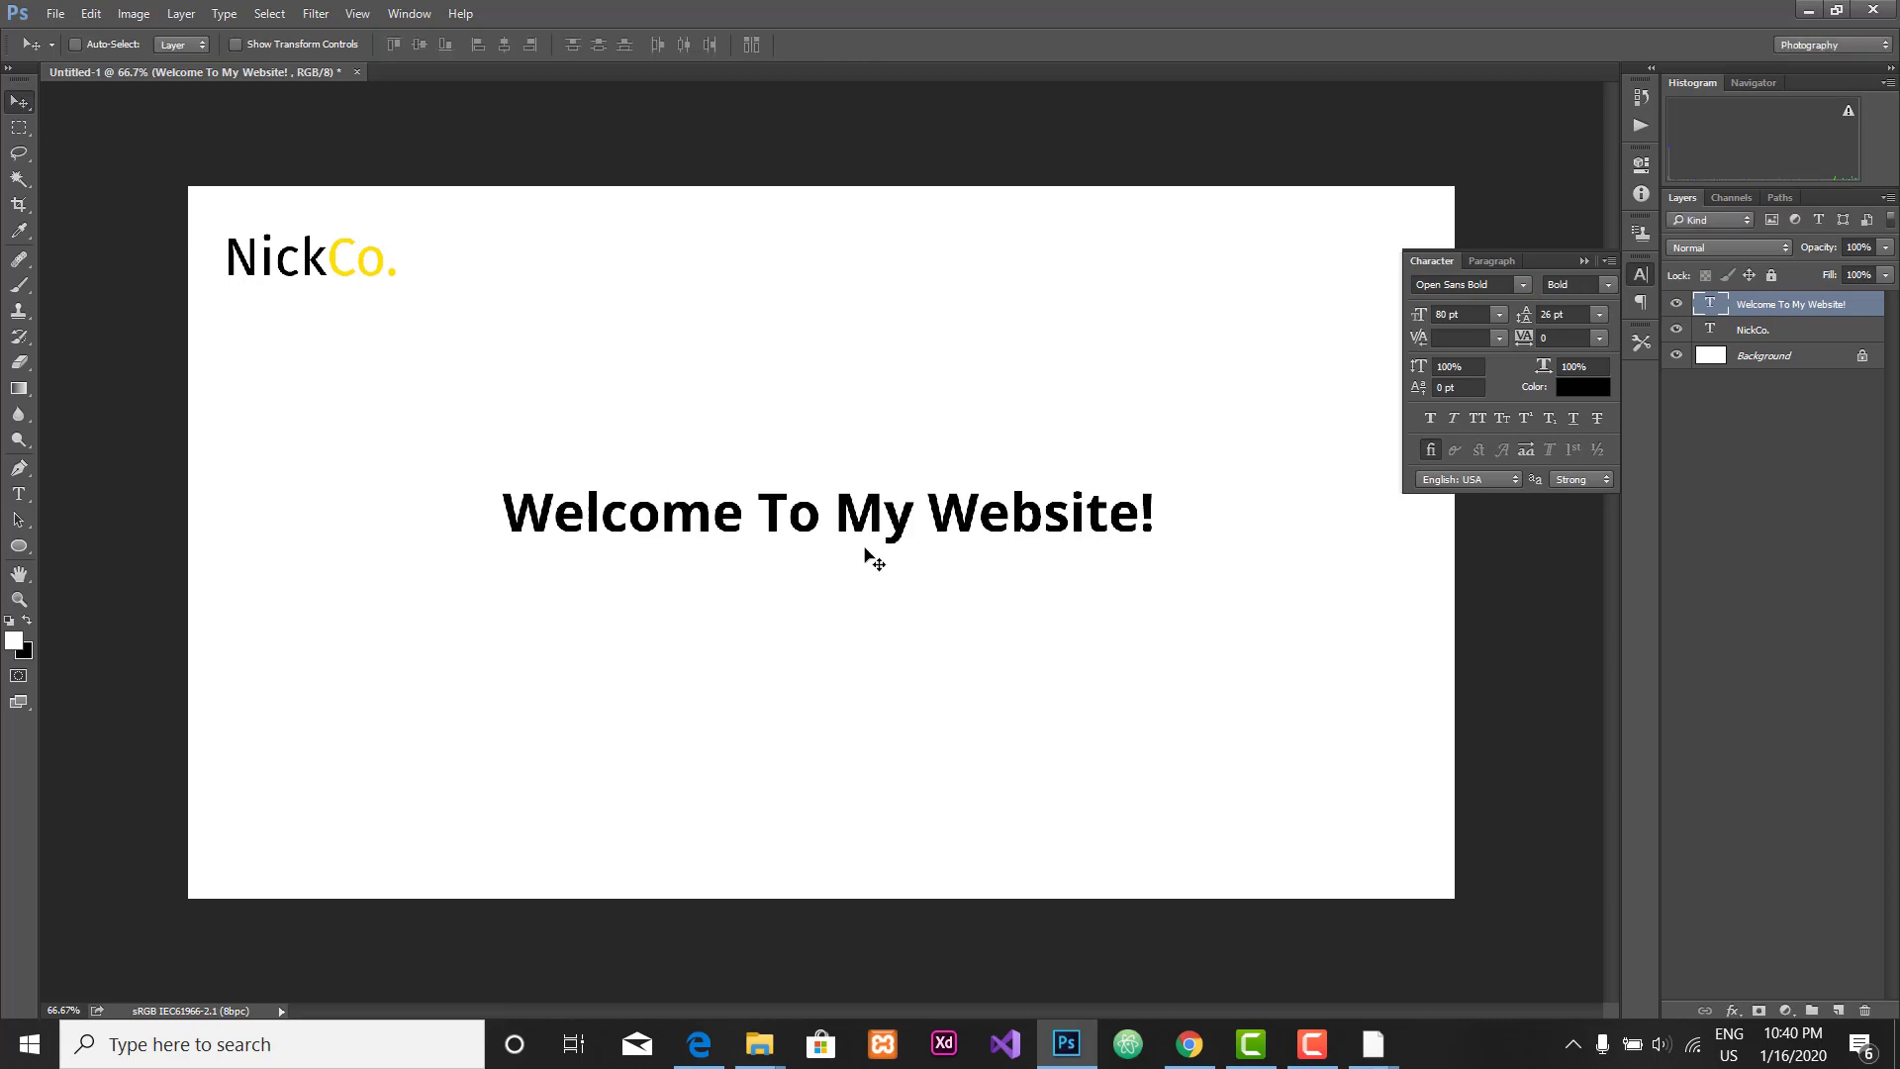
mouse_move(857, 519)
left_mouse_down()
mouse_move(829, 503)
mouse_move(851, 518)
left_mouse_up()
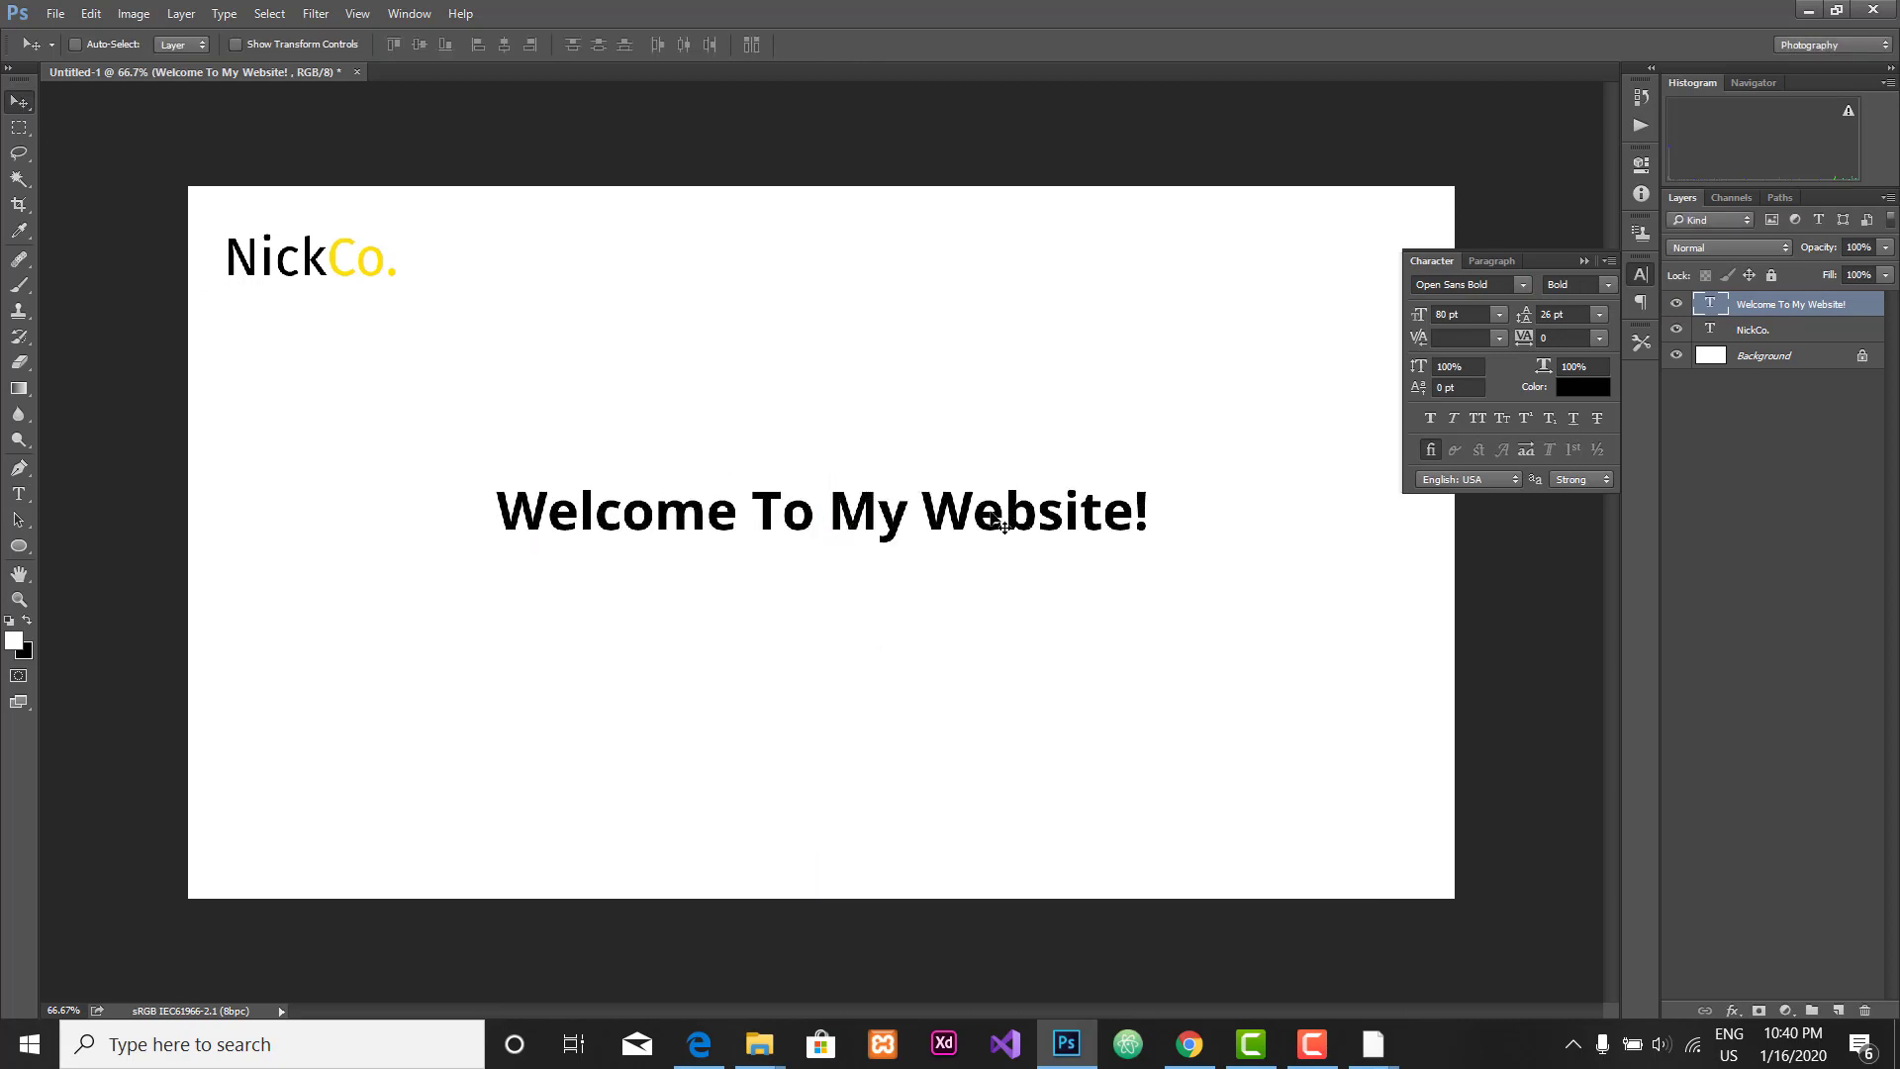
Step: Colour the word "Website!" in the heading red (ff0000) and shift the heading slightly up and to the left
left_click(18, 493)
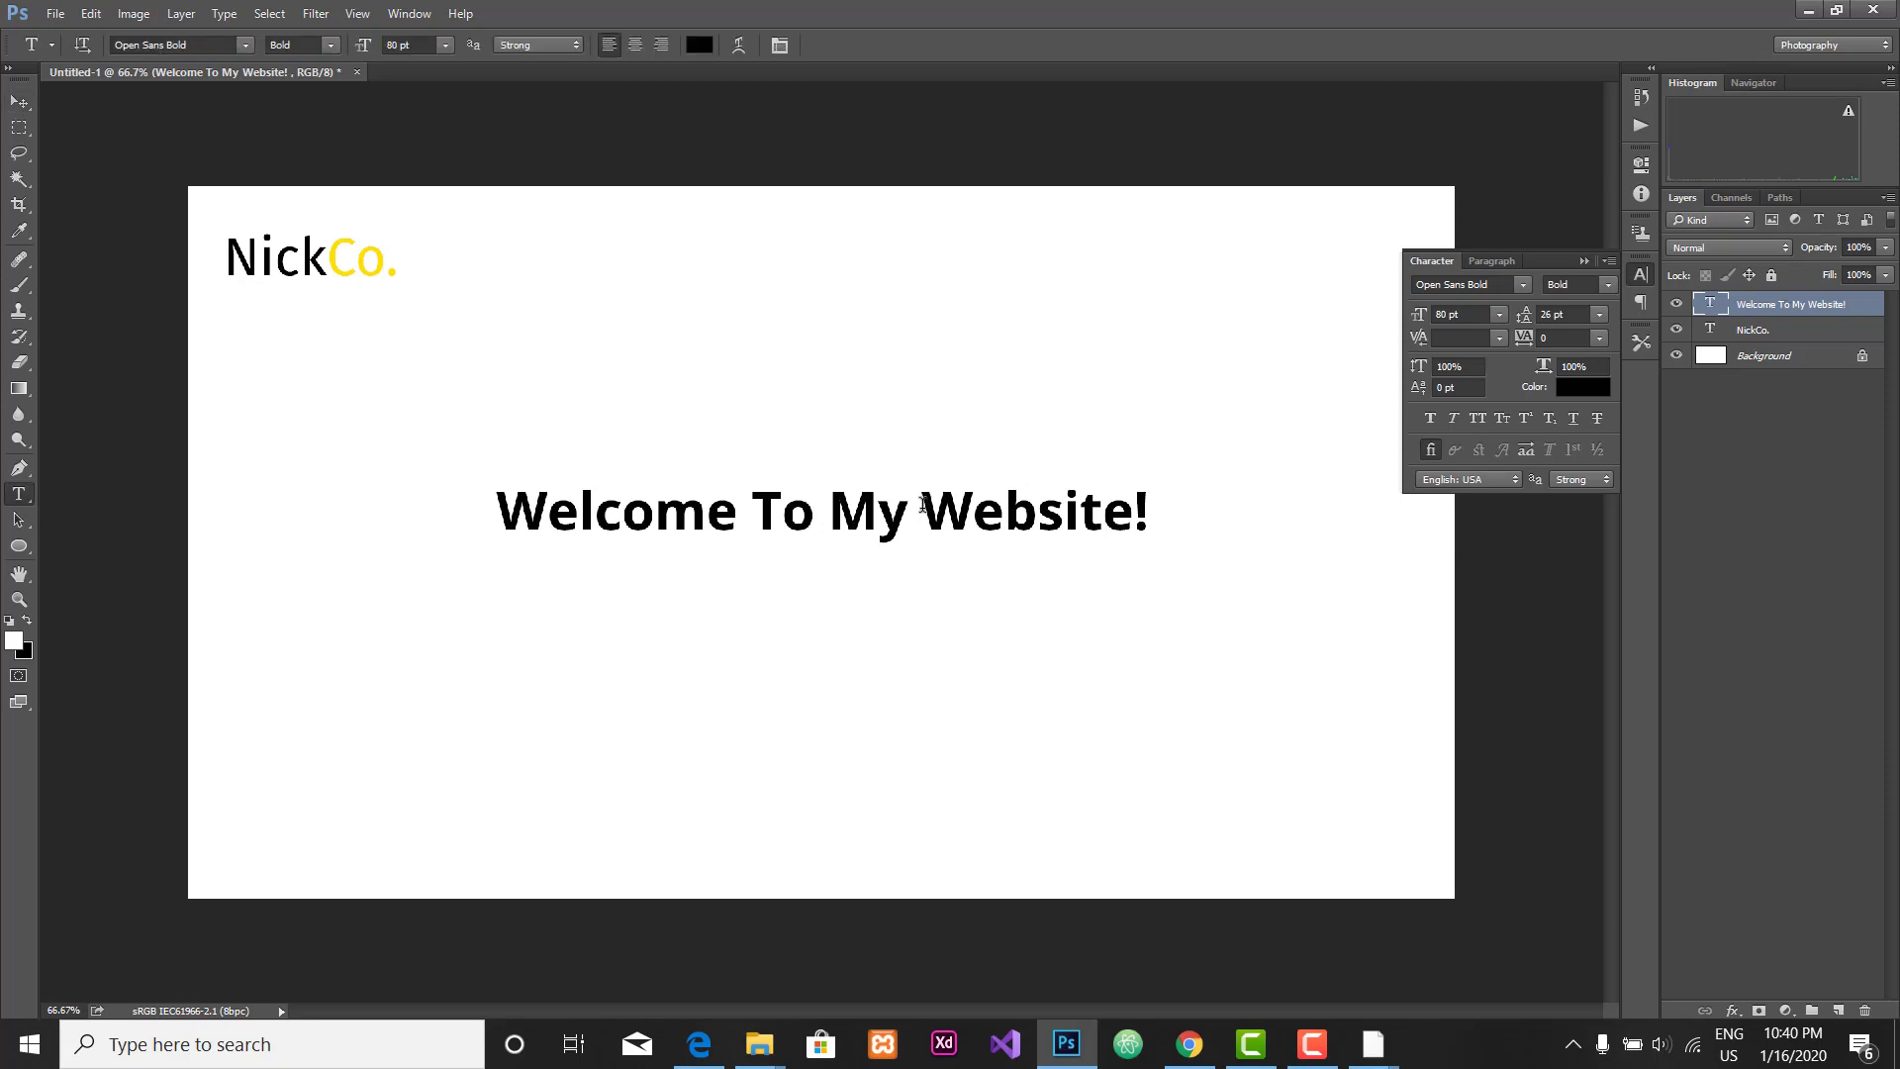
left_click_drag(923, 505, 1125, 502)
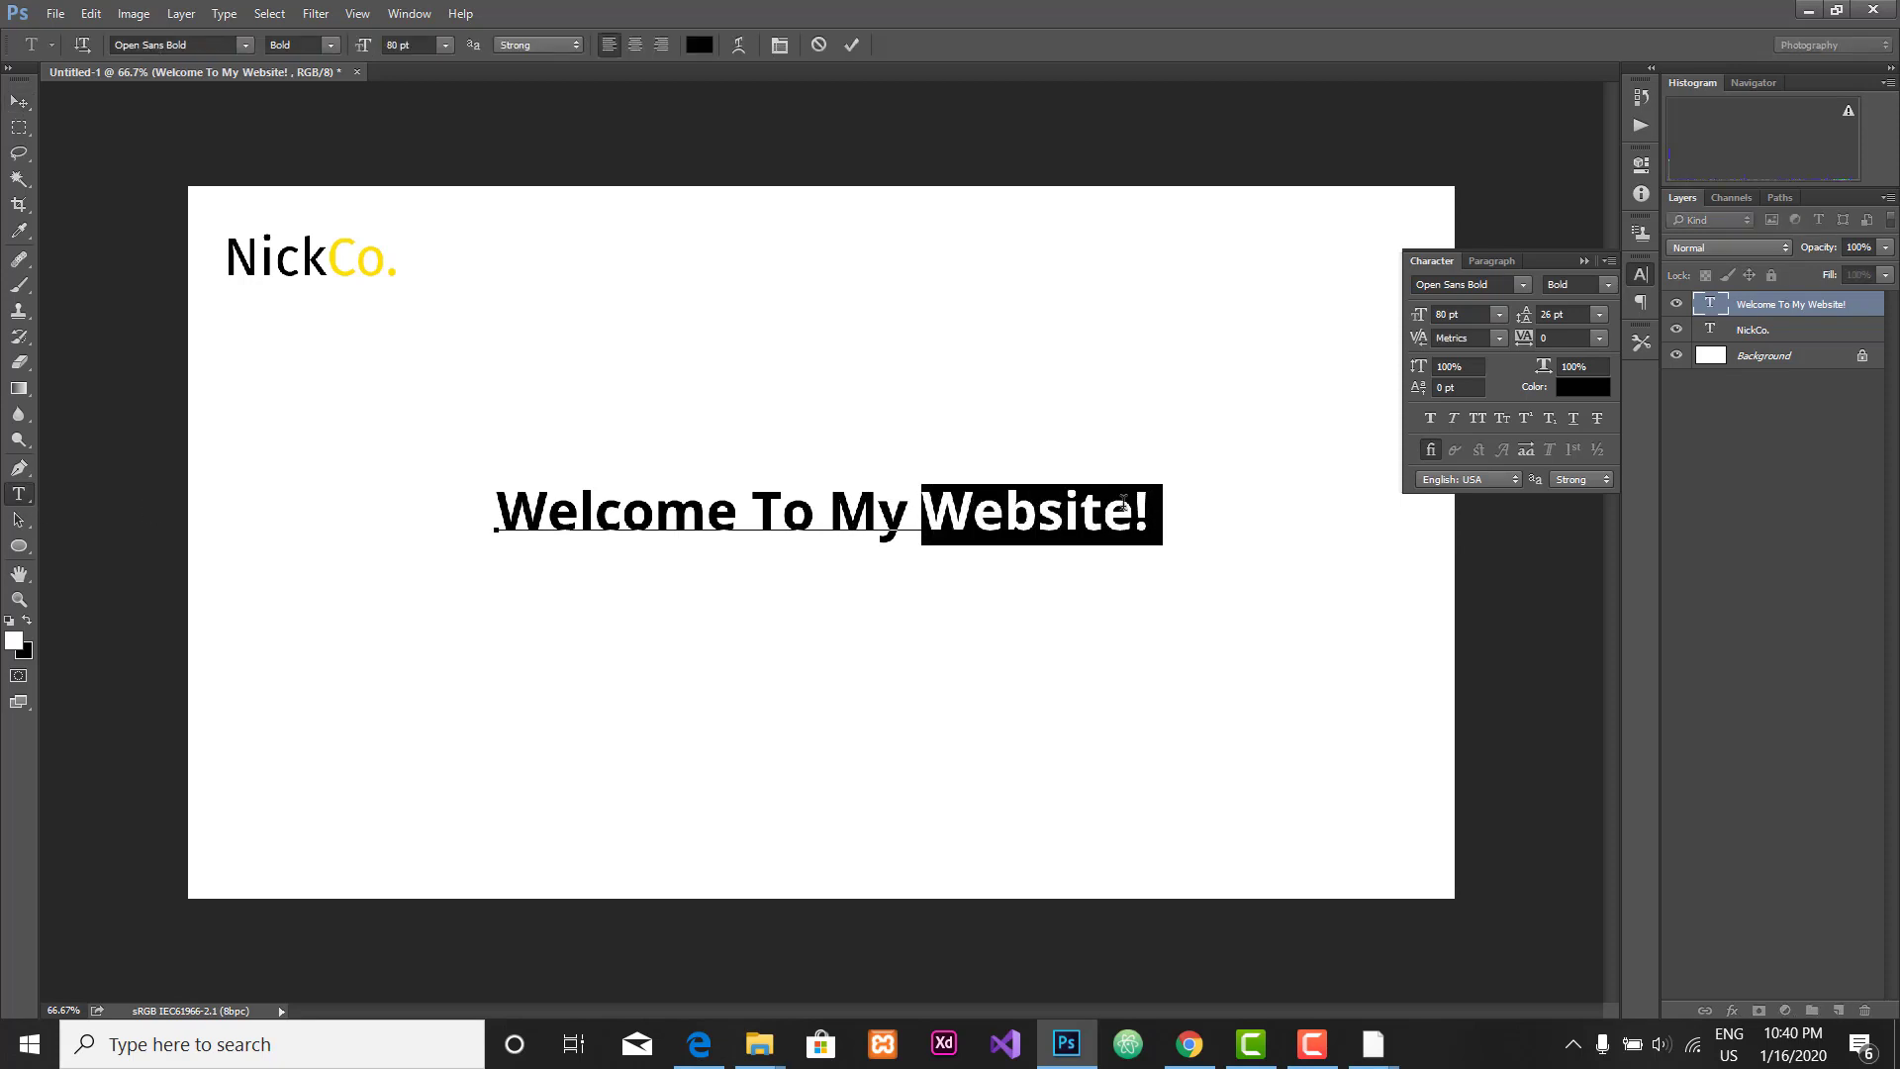
left_click(1581, 388)
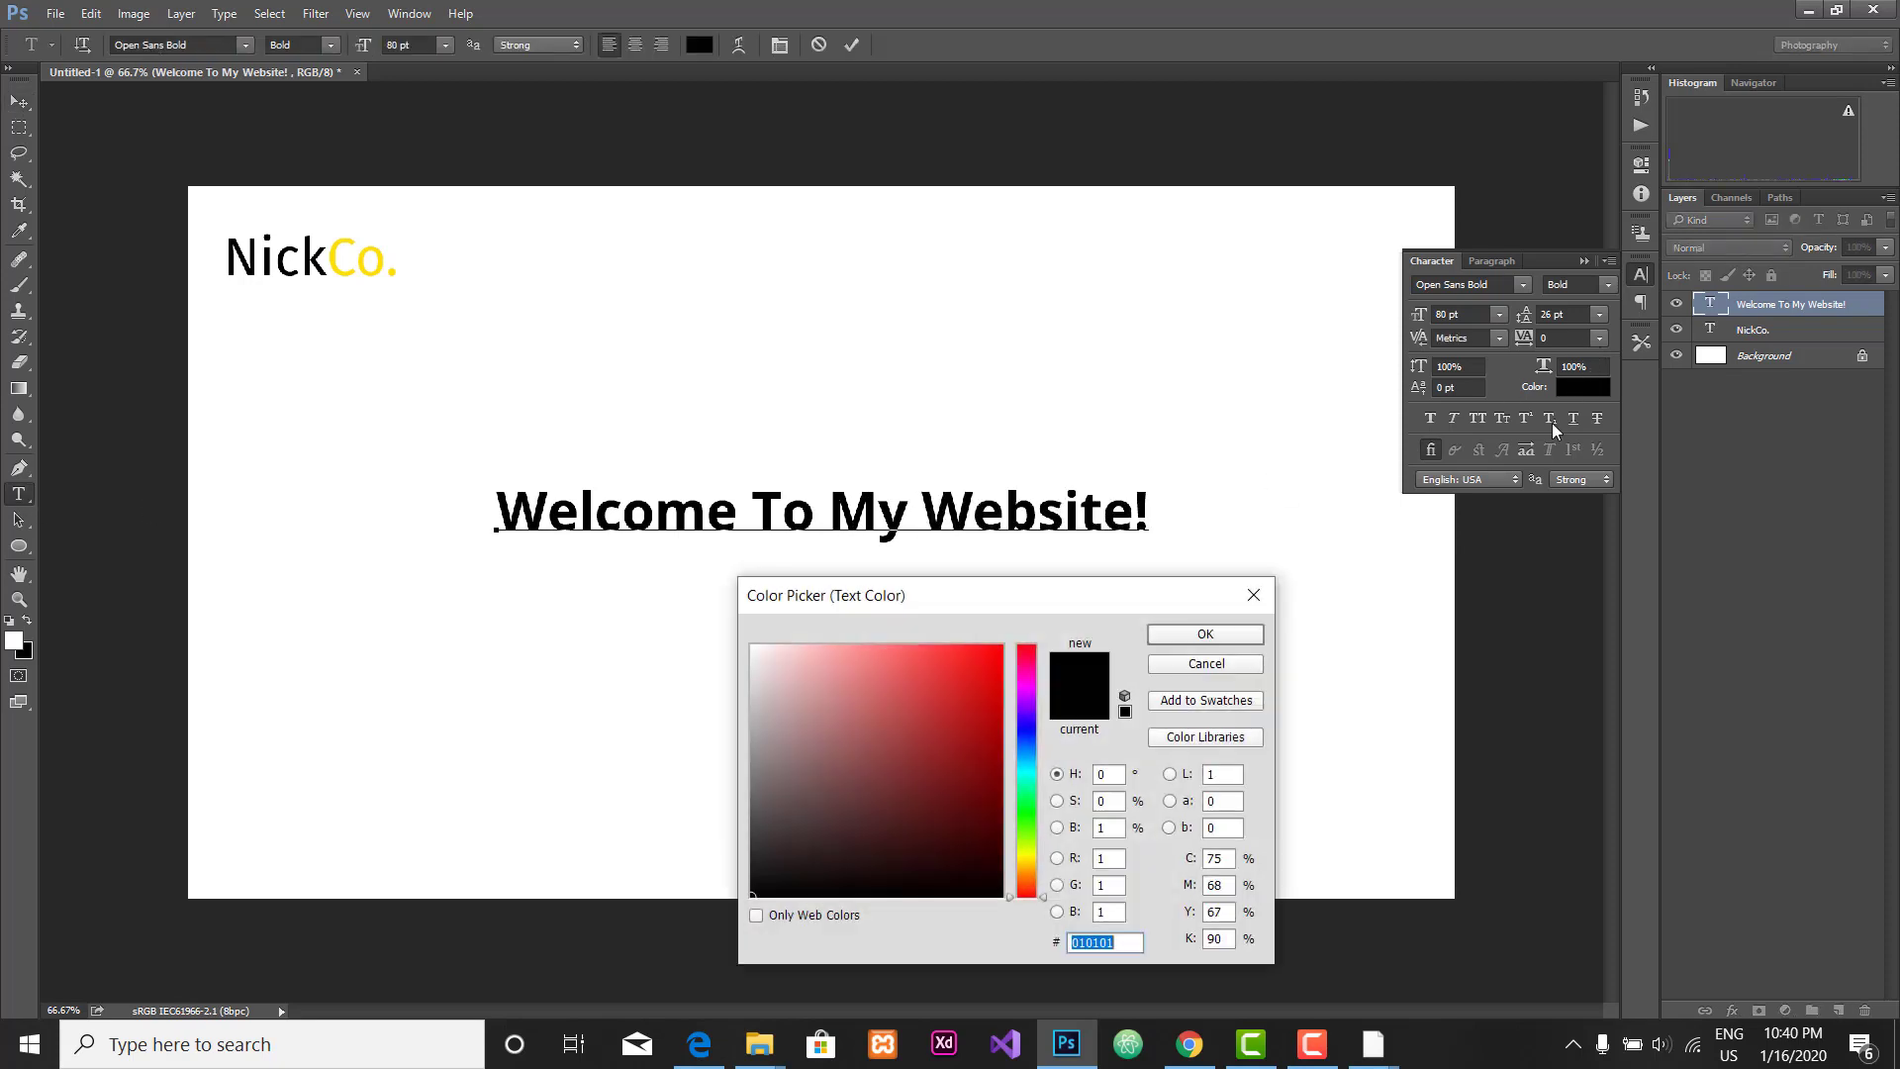
left_click_drag(972, 644, 1013, 622)
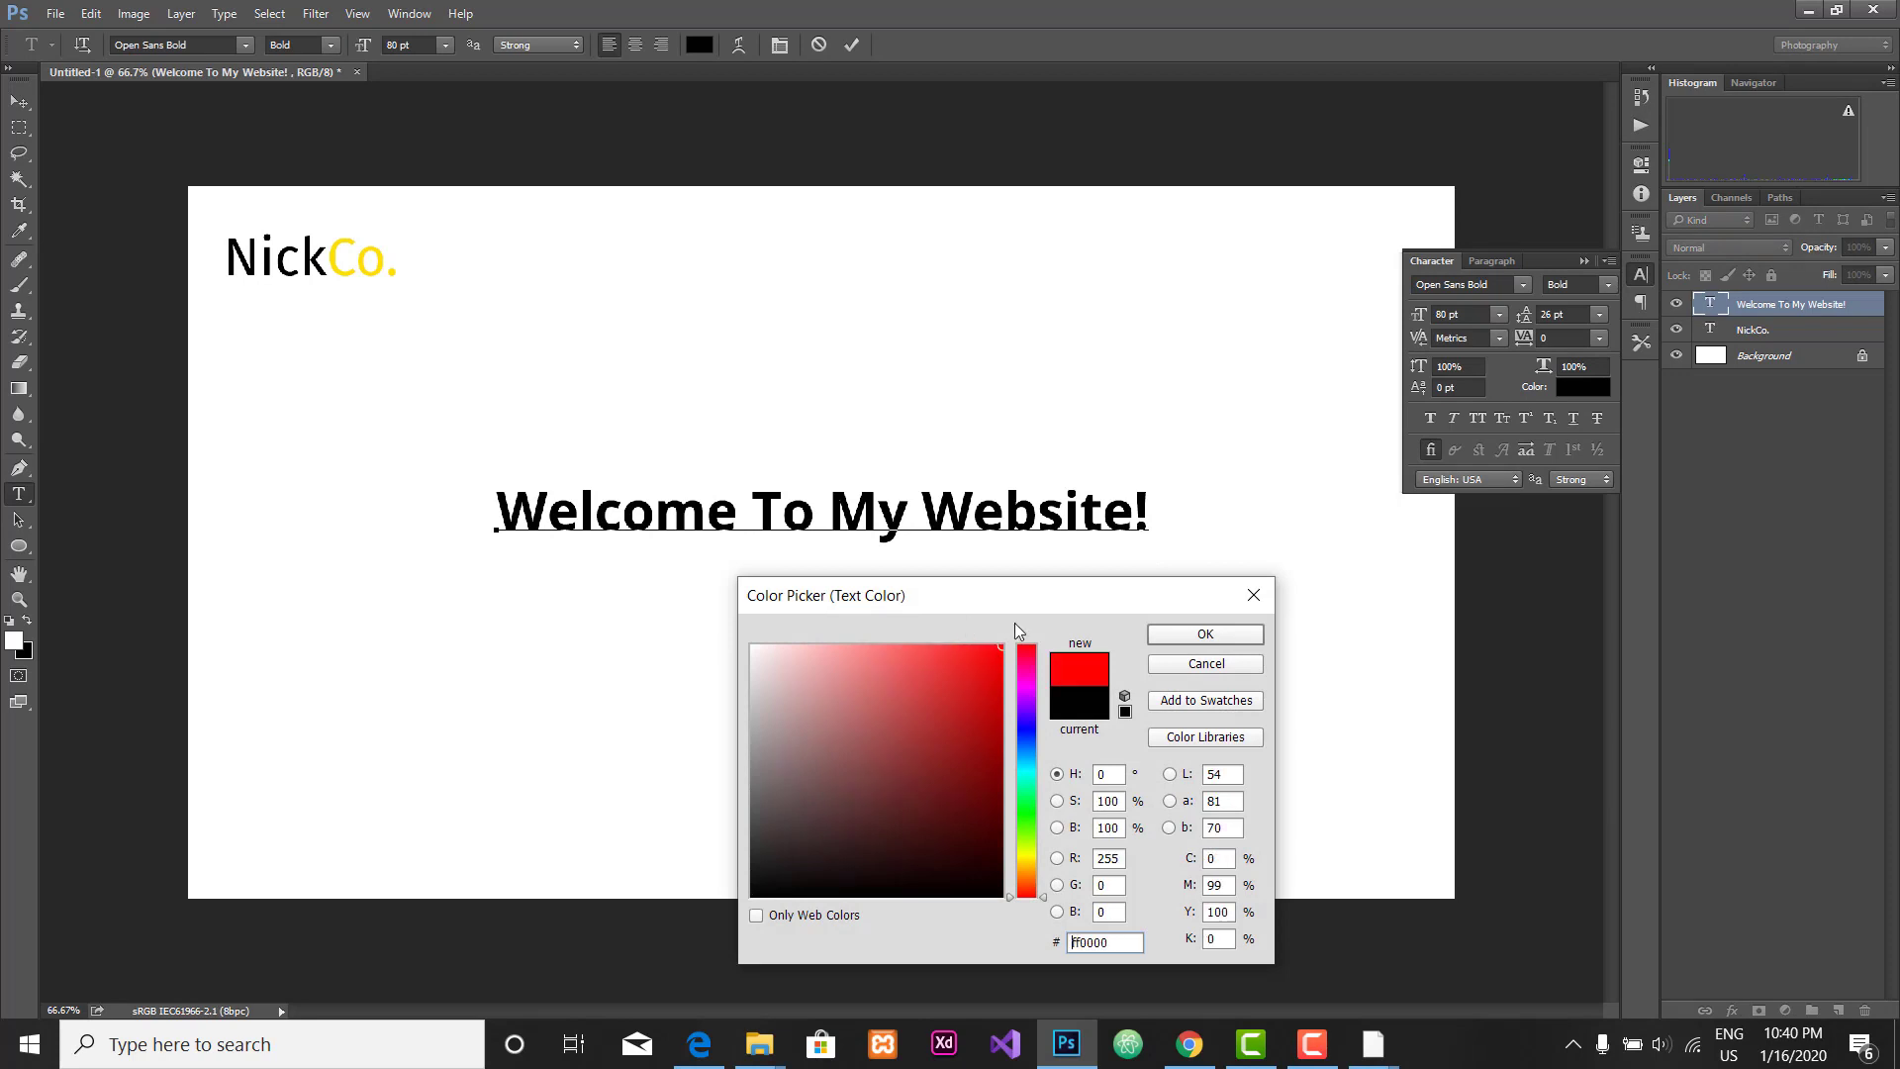
left_click(1205, 634)
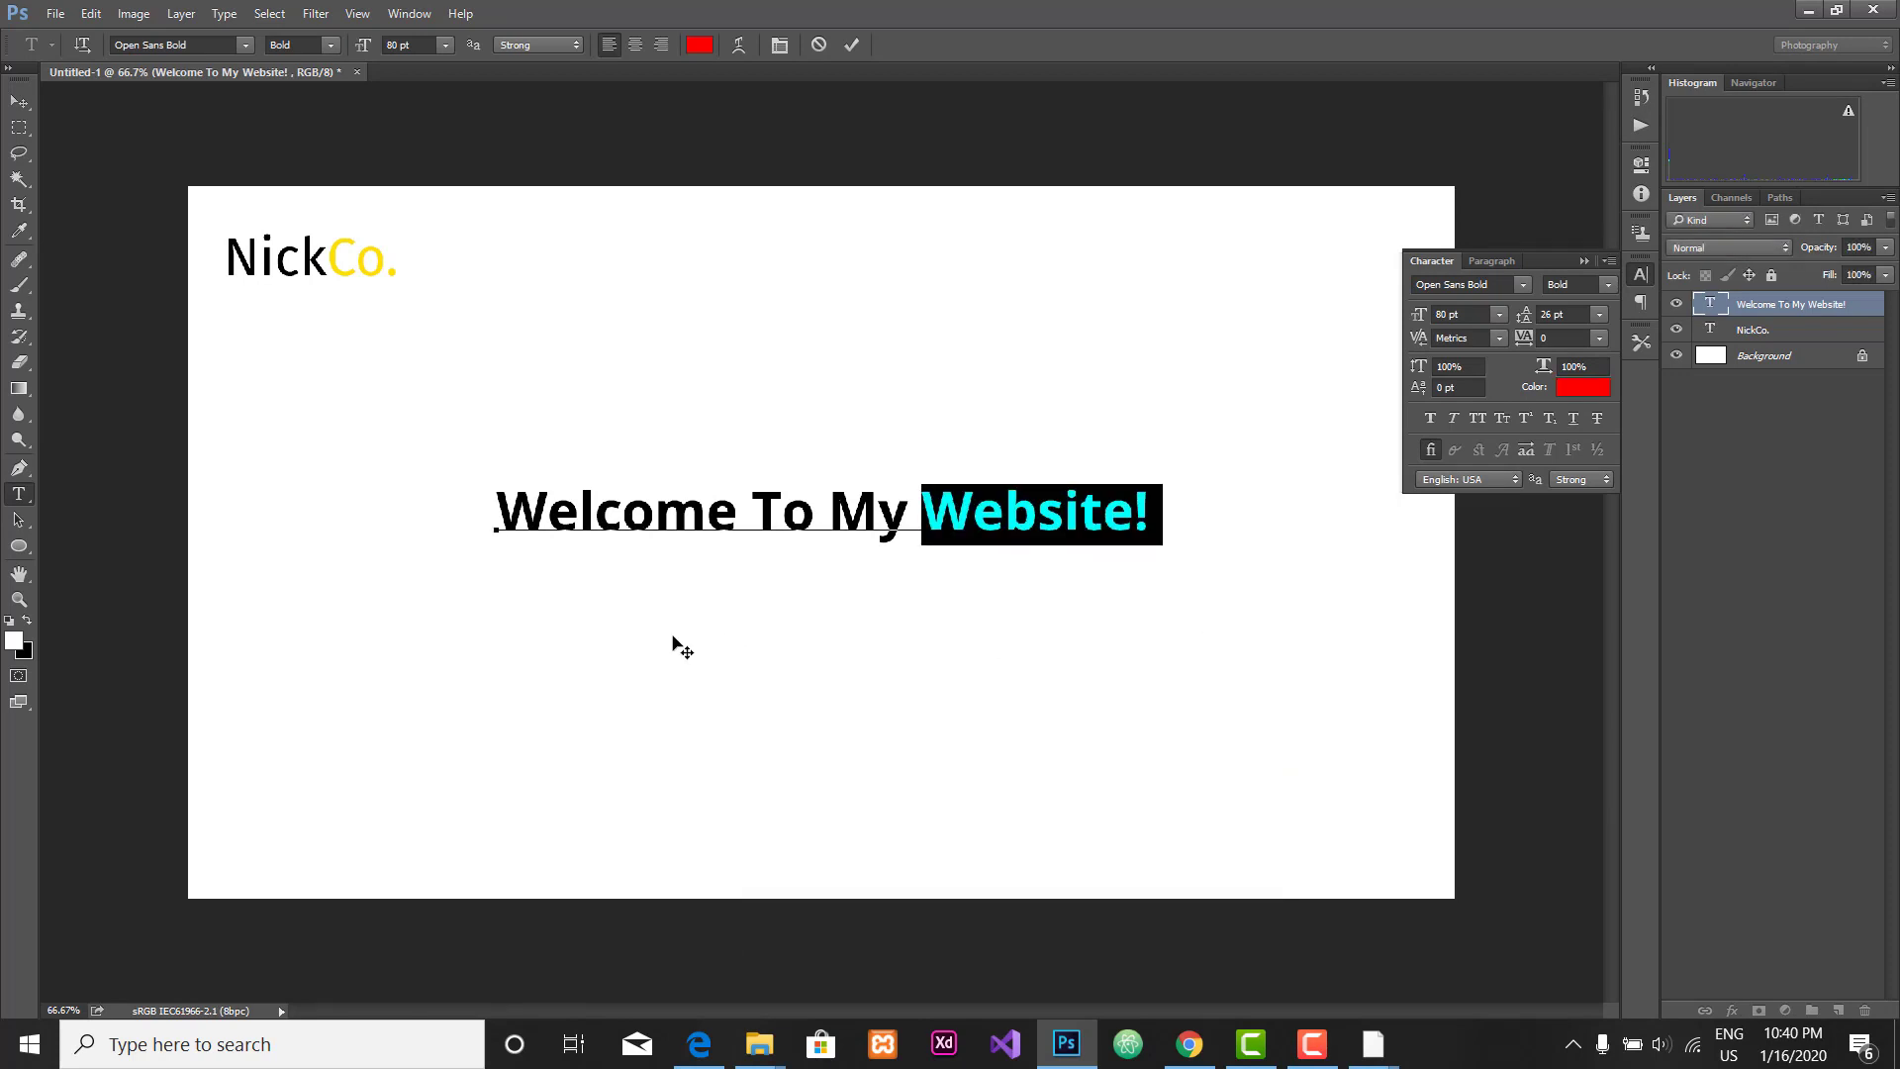
left_click(19, 101)
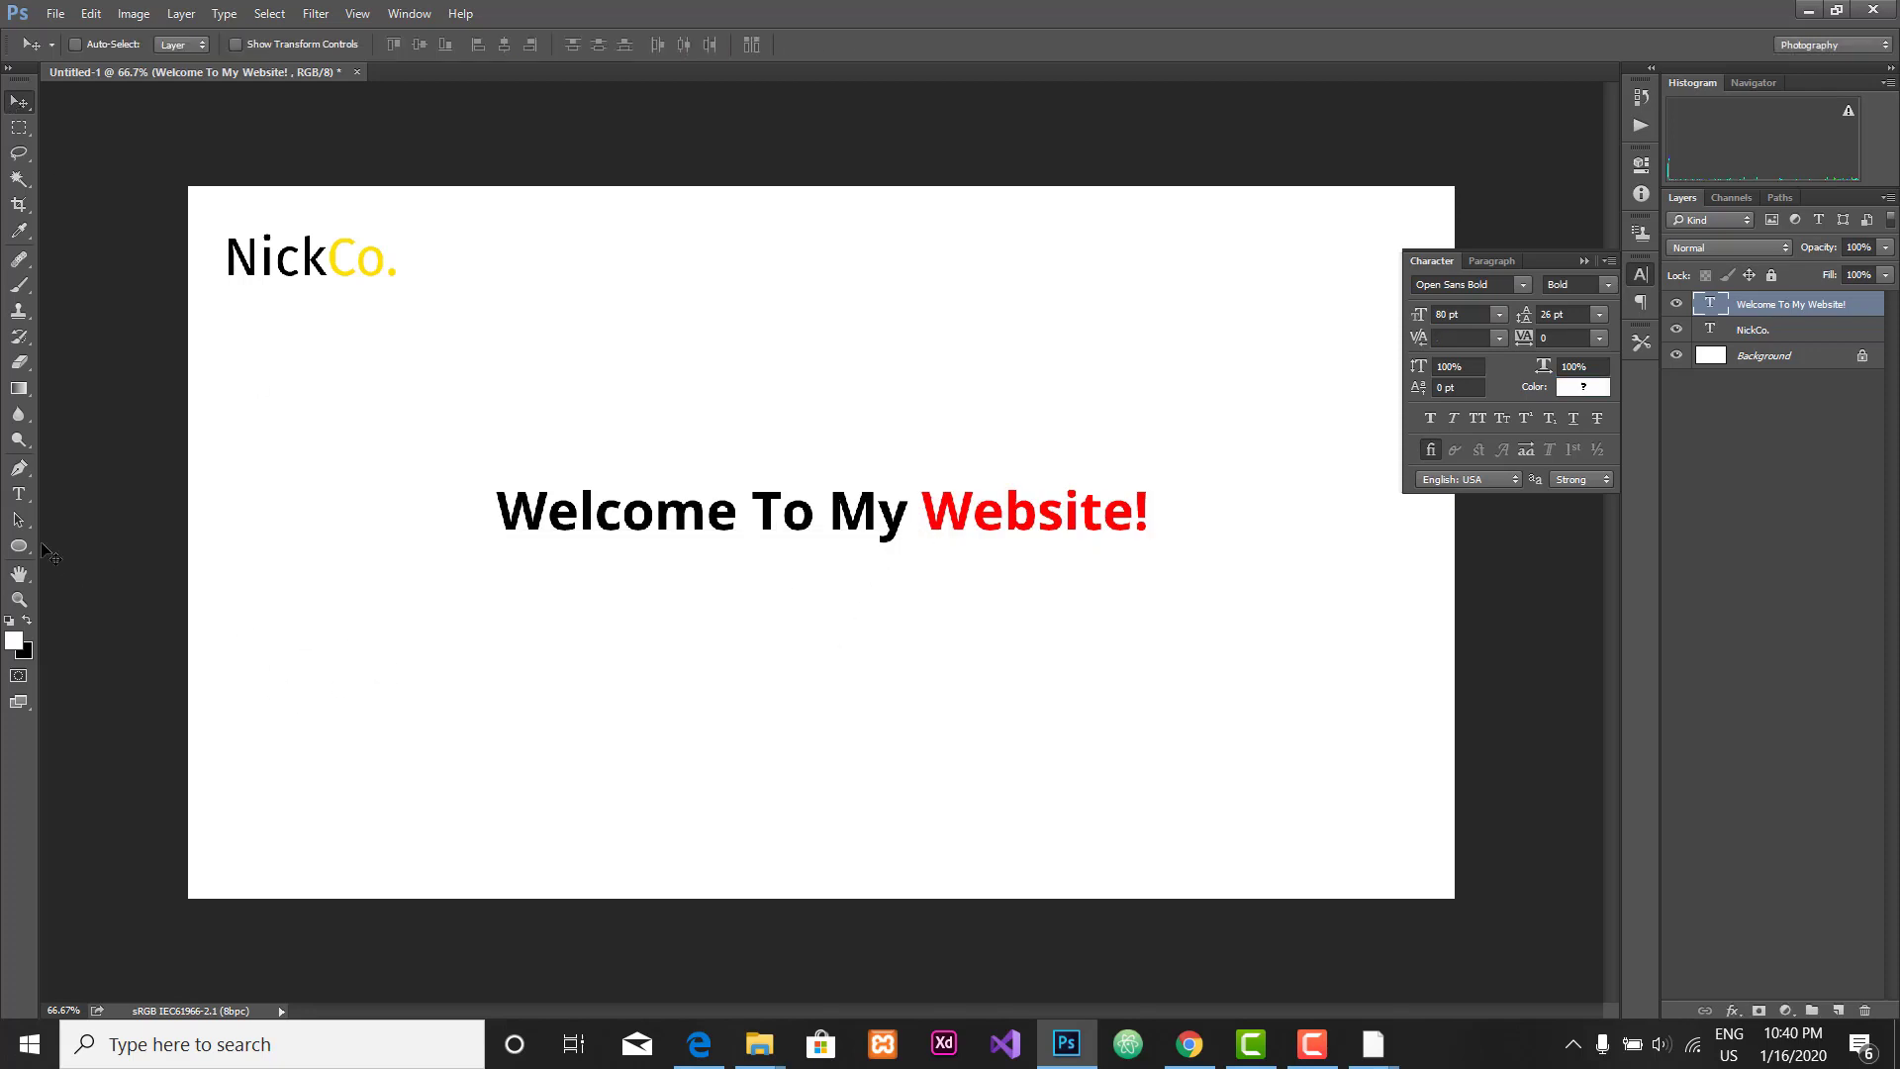
left_click_drag(801, 516, 788, 500)
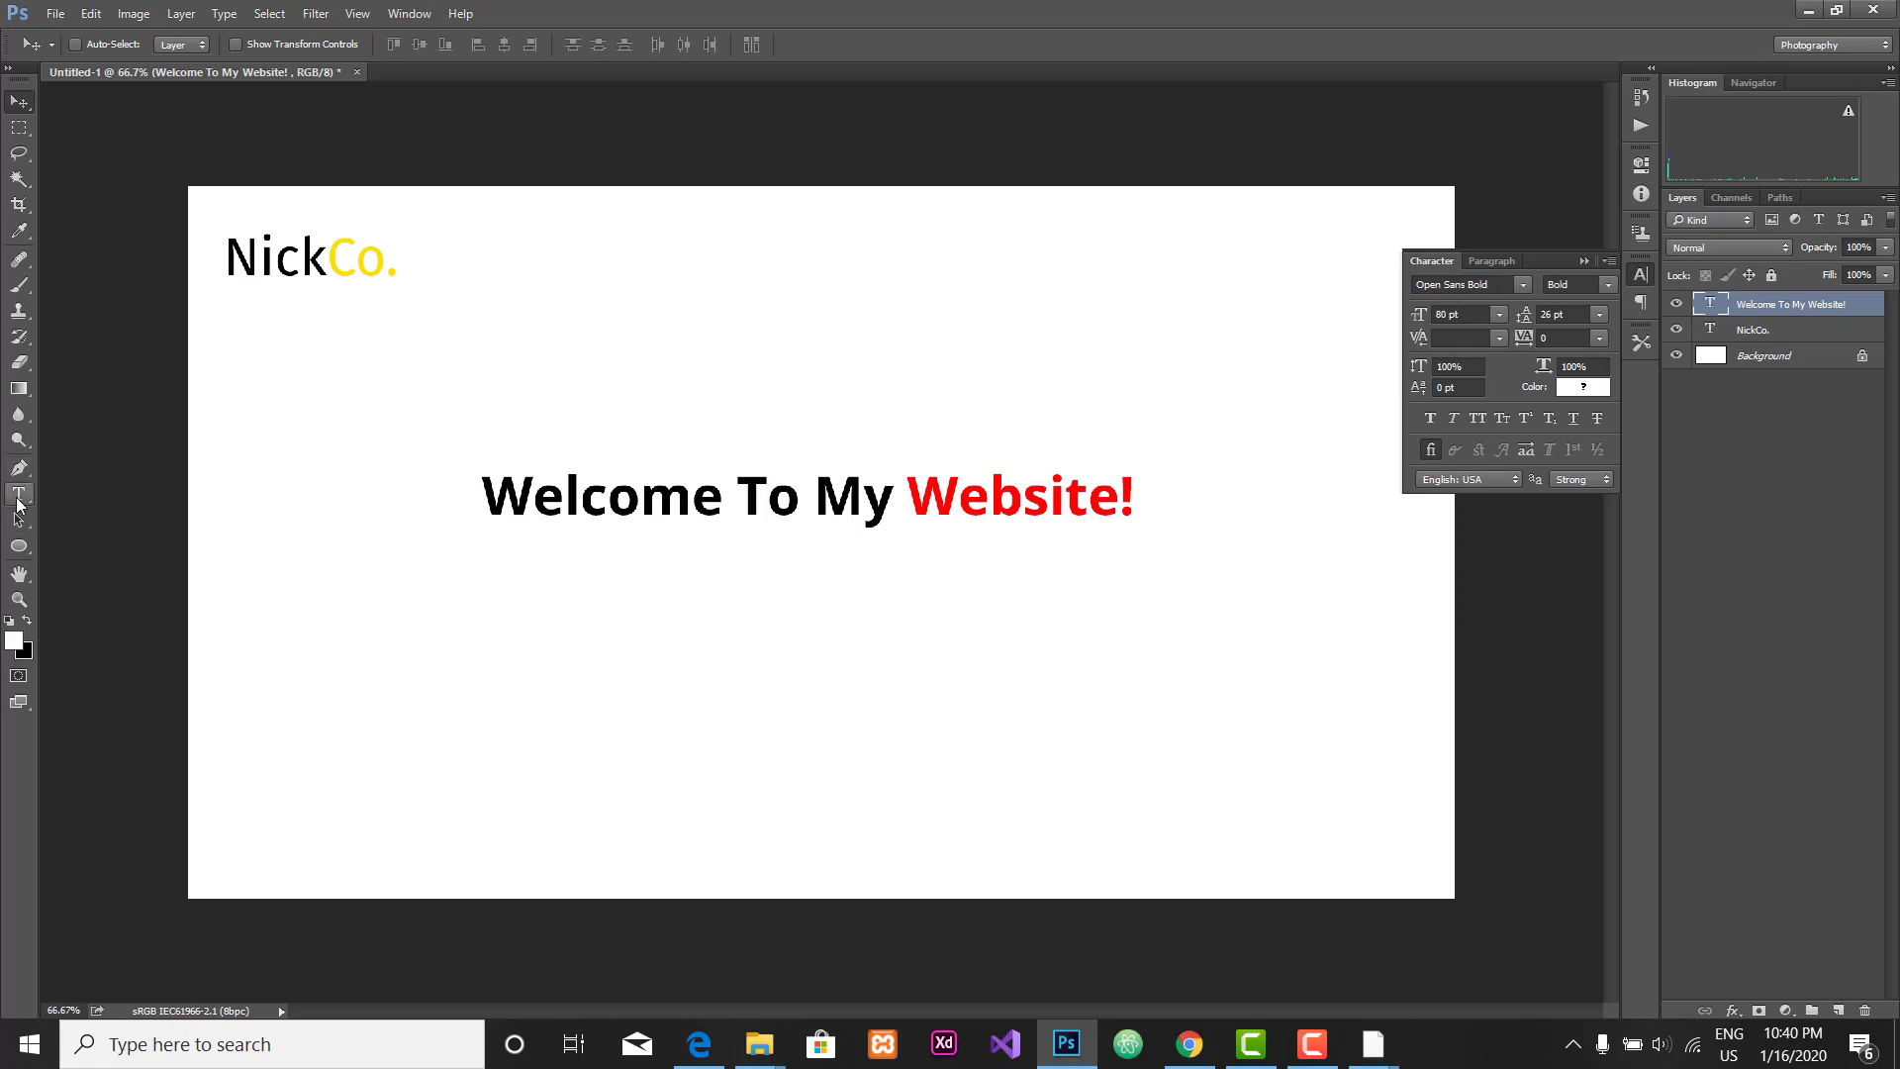
Step: Create a wide paragraph text box below the heading and set its text to Open Sans Regular at 40 pt
left_click(17, 494)
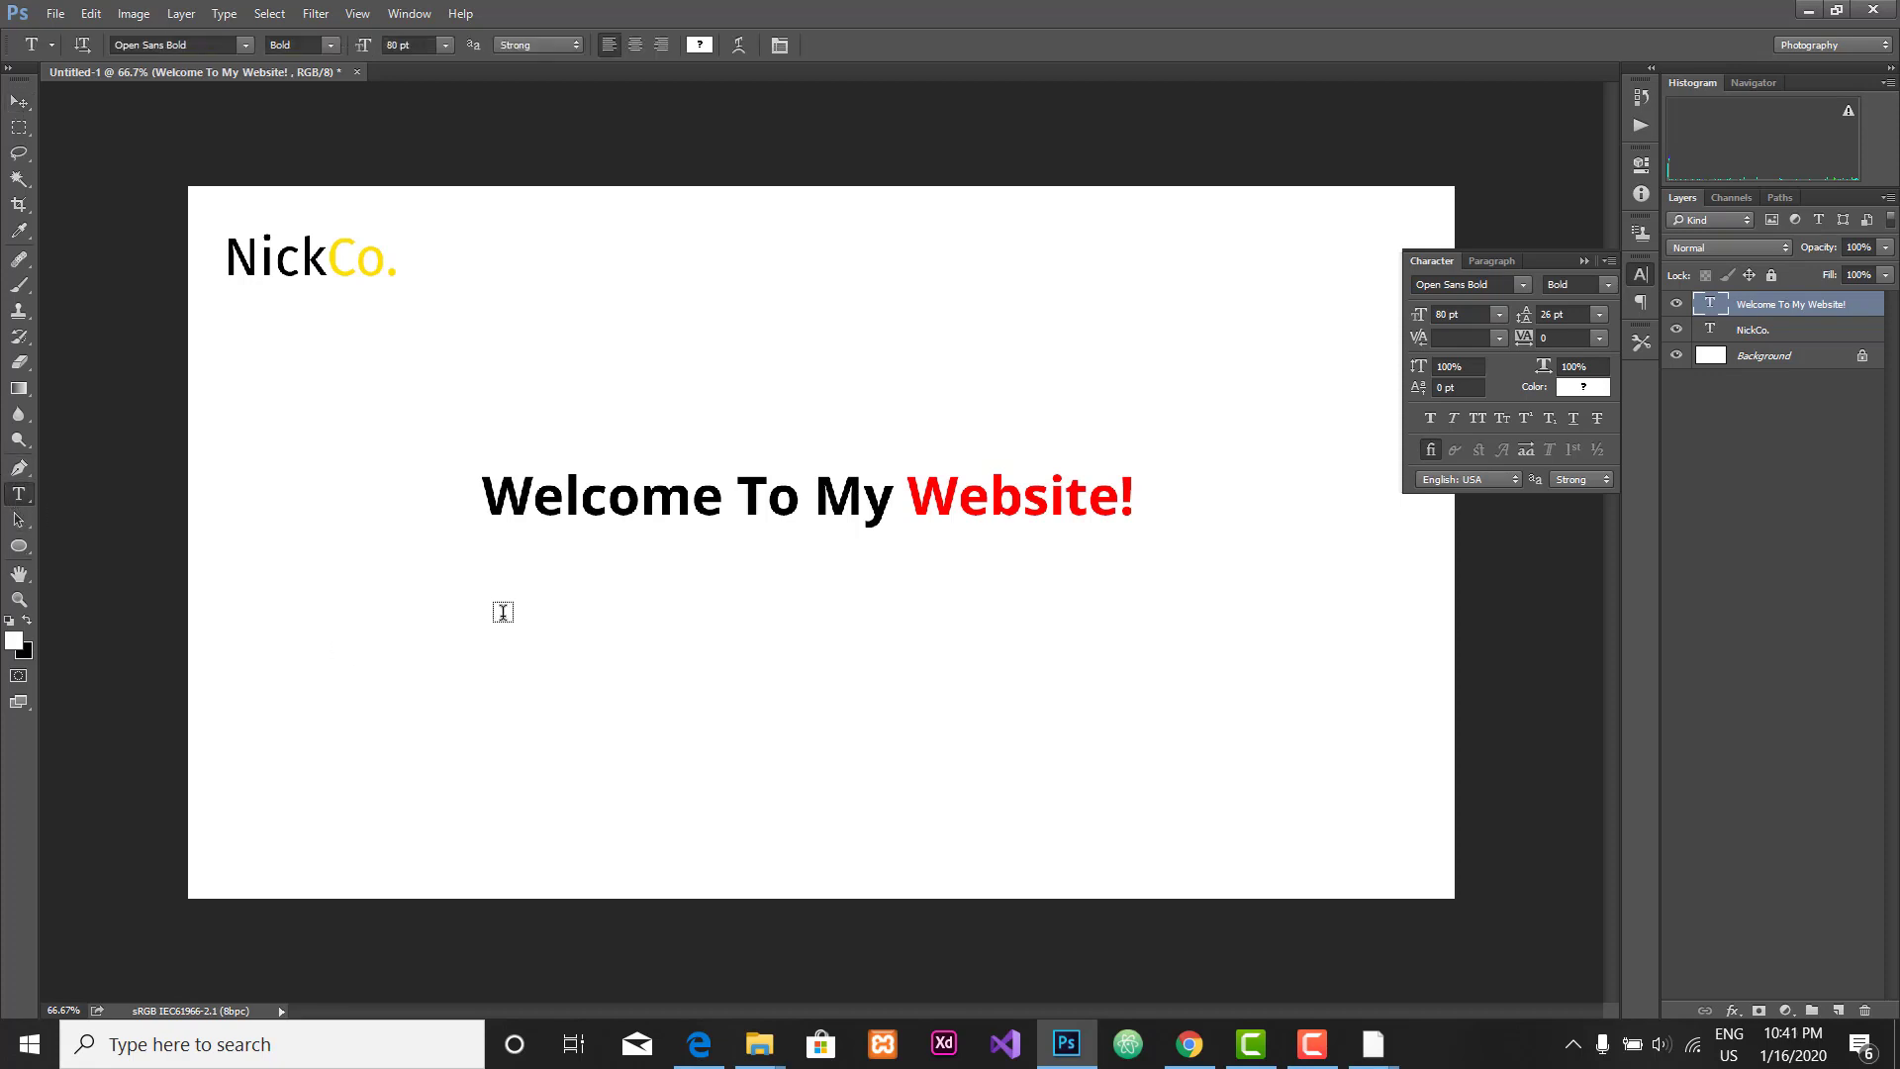
left_click_drag(466, 575, 1193, 856)
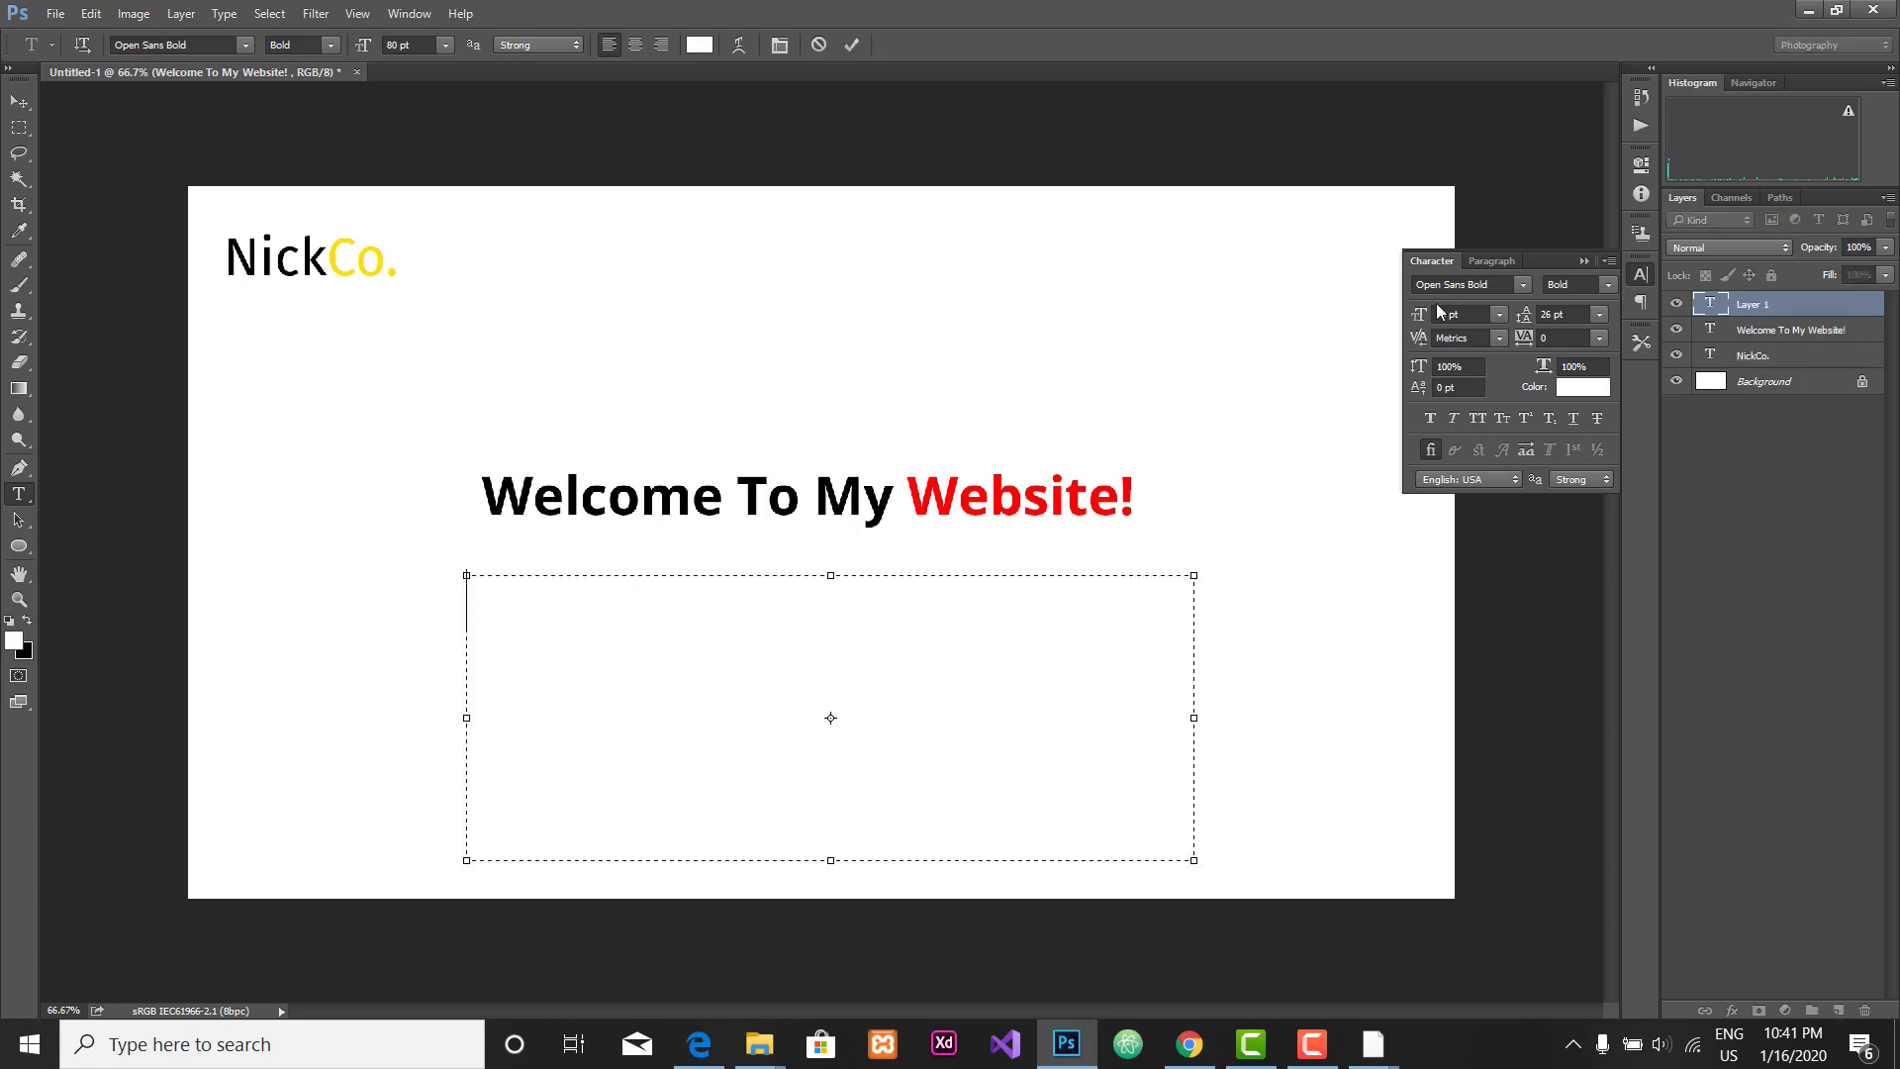
left_click(1607, 286)
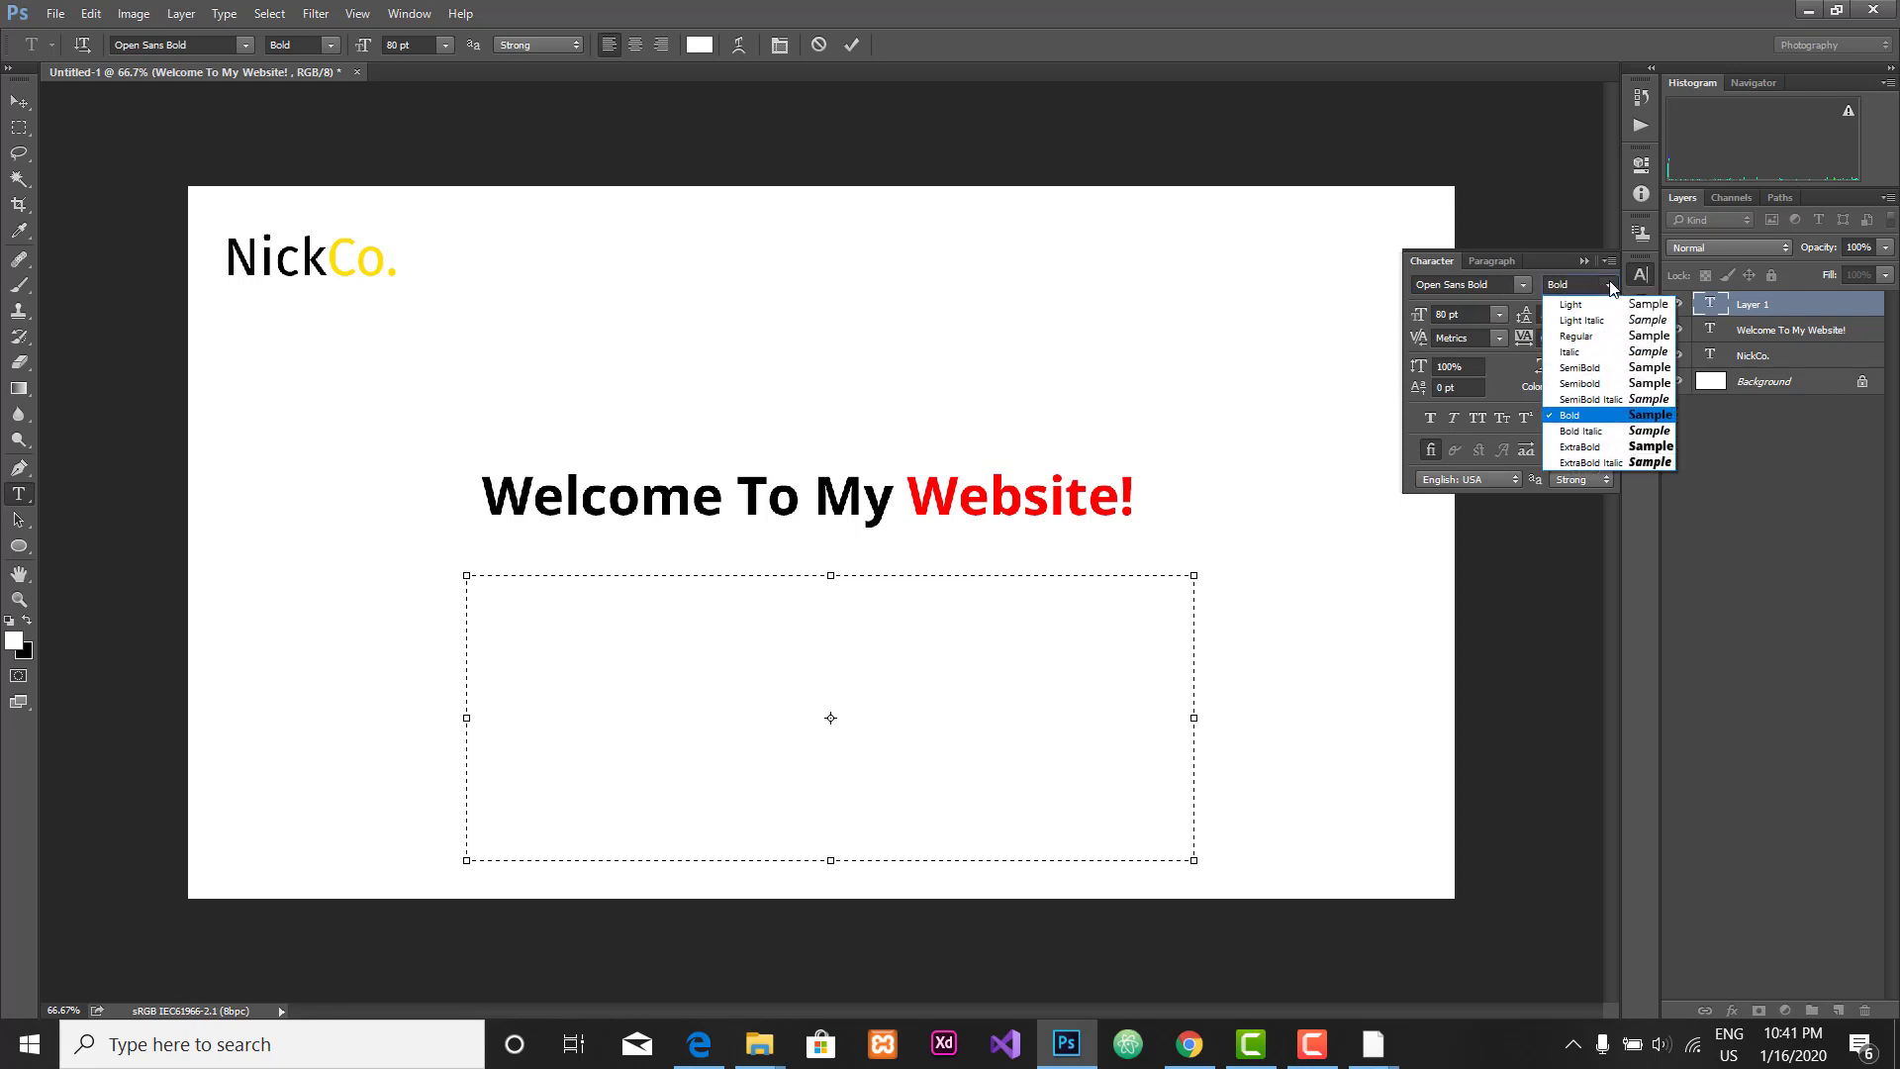
left_click(1605, 340)
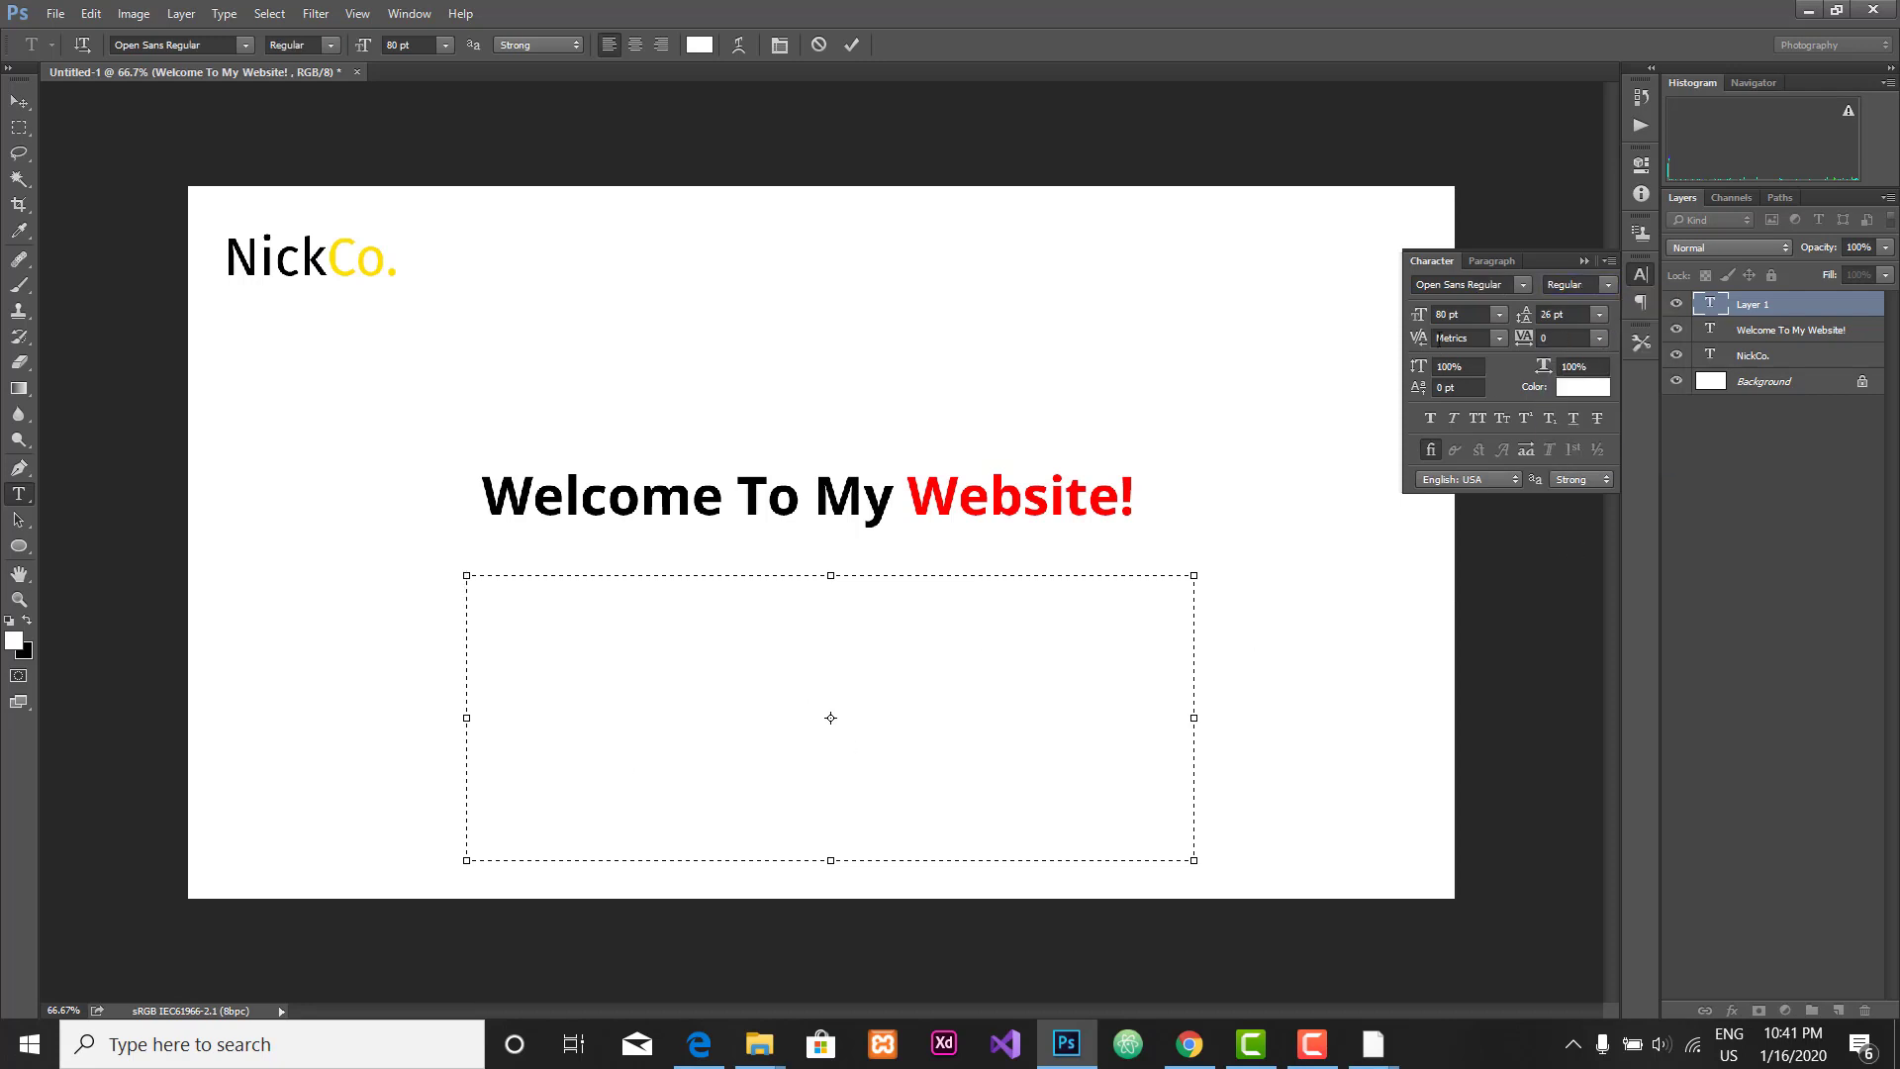
double_click(1441, 313)
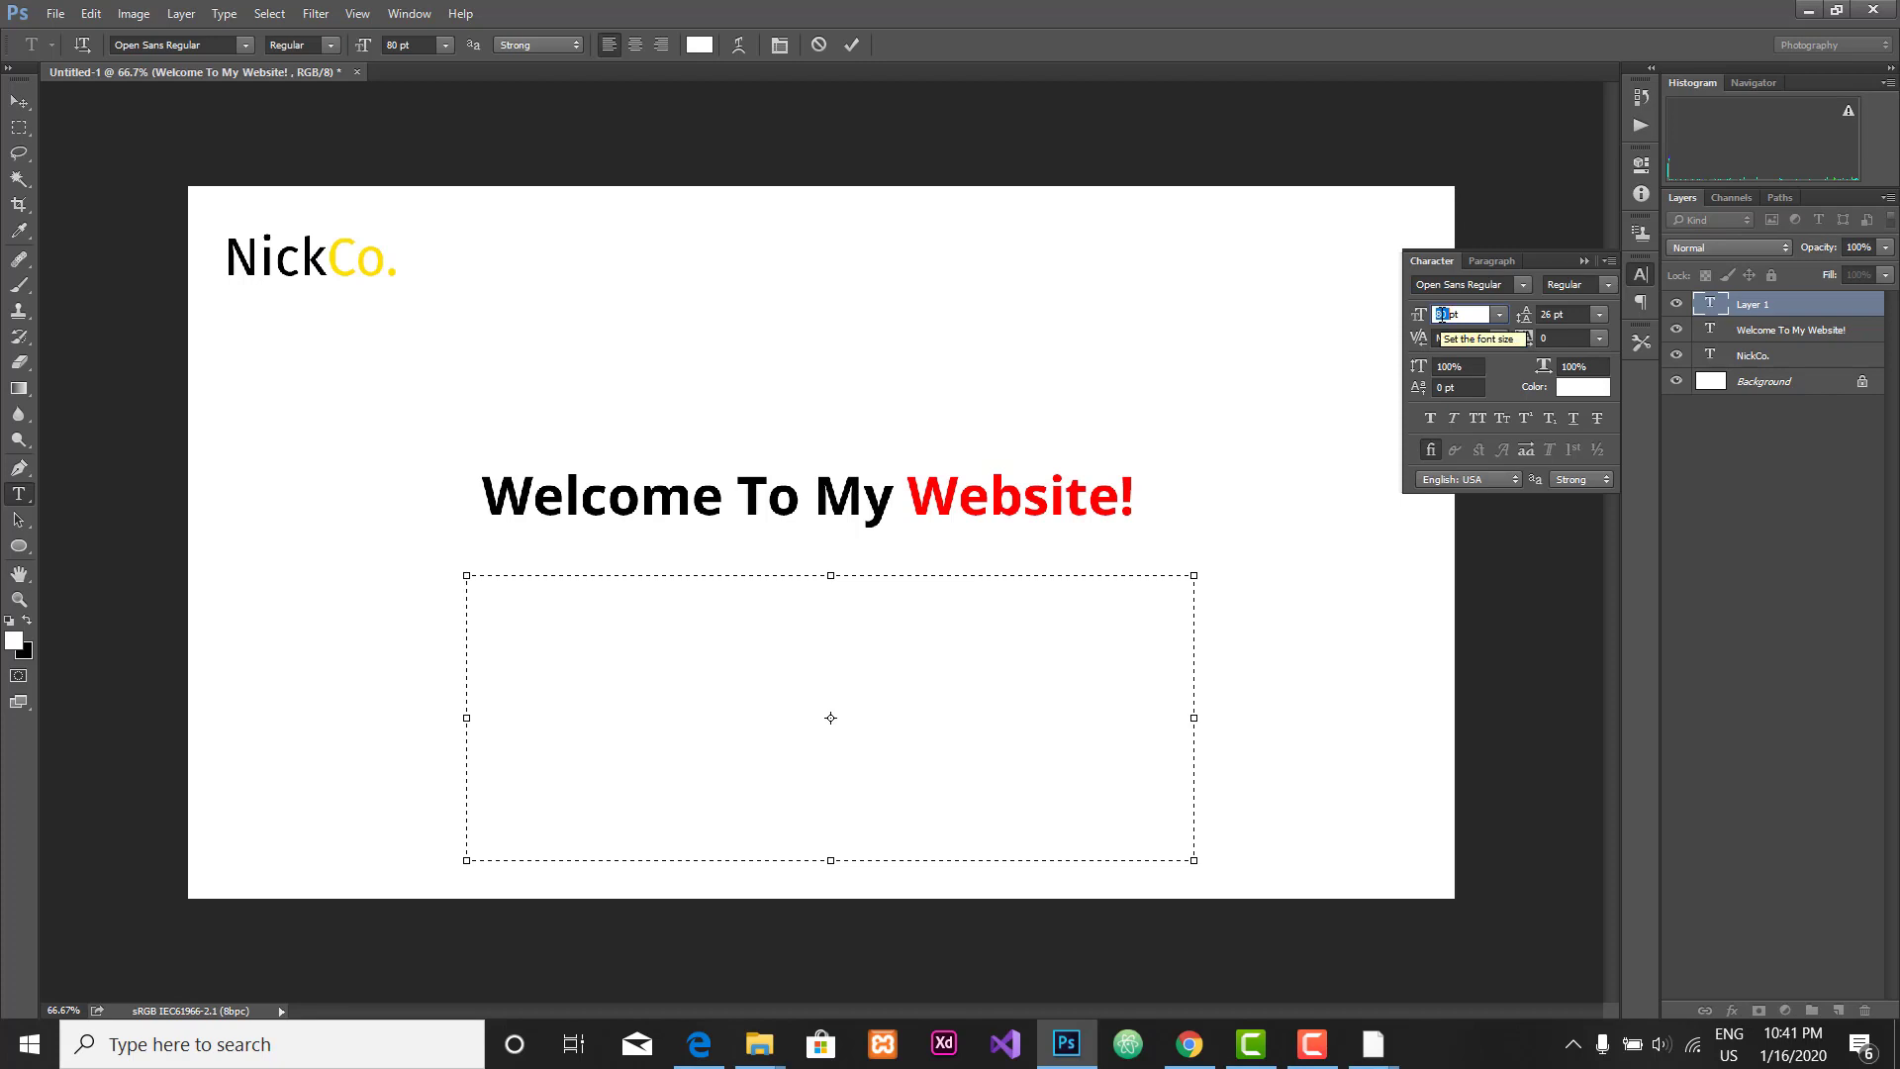
type("4")
key("Return")
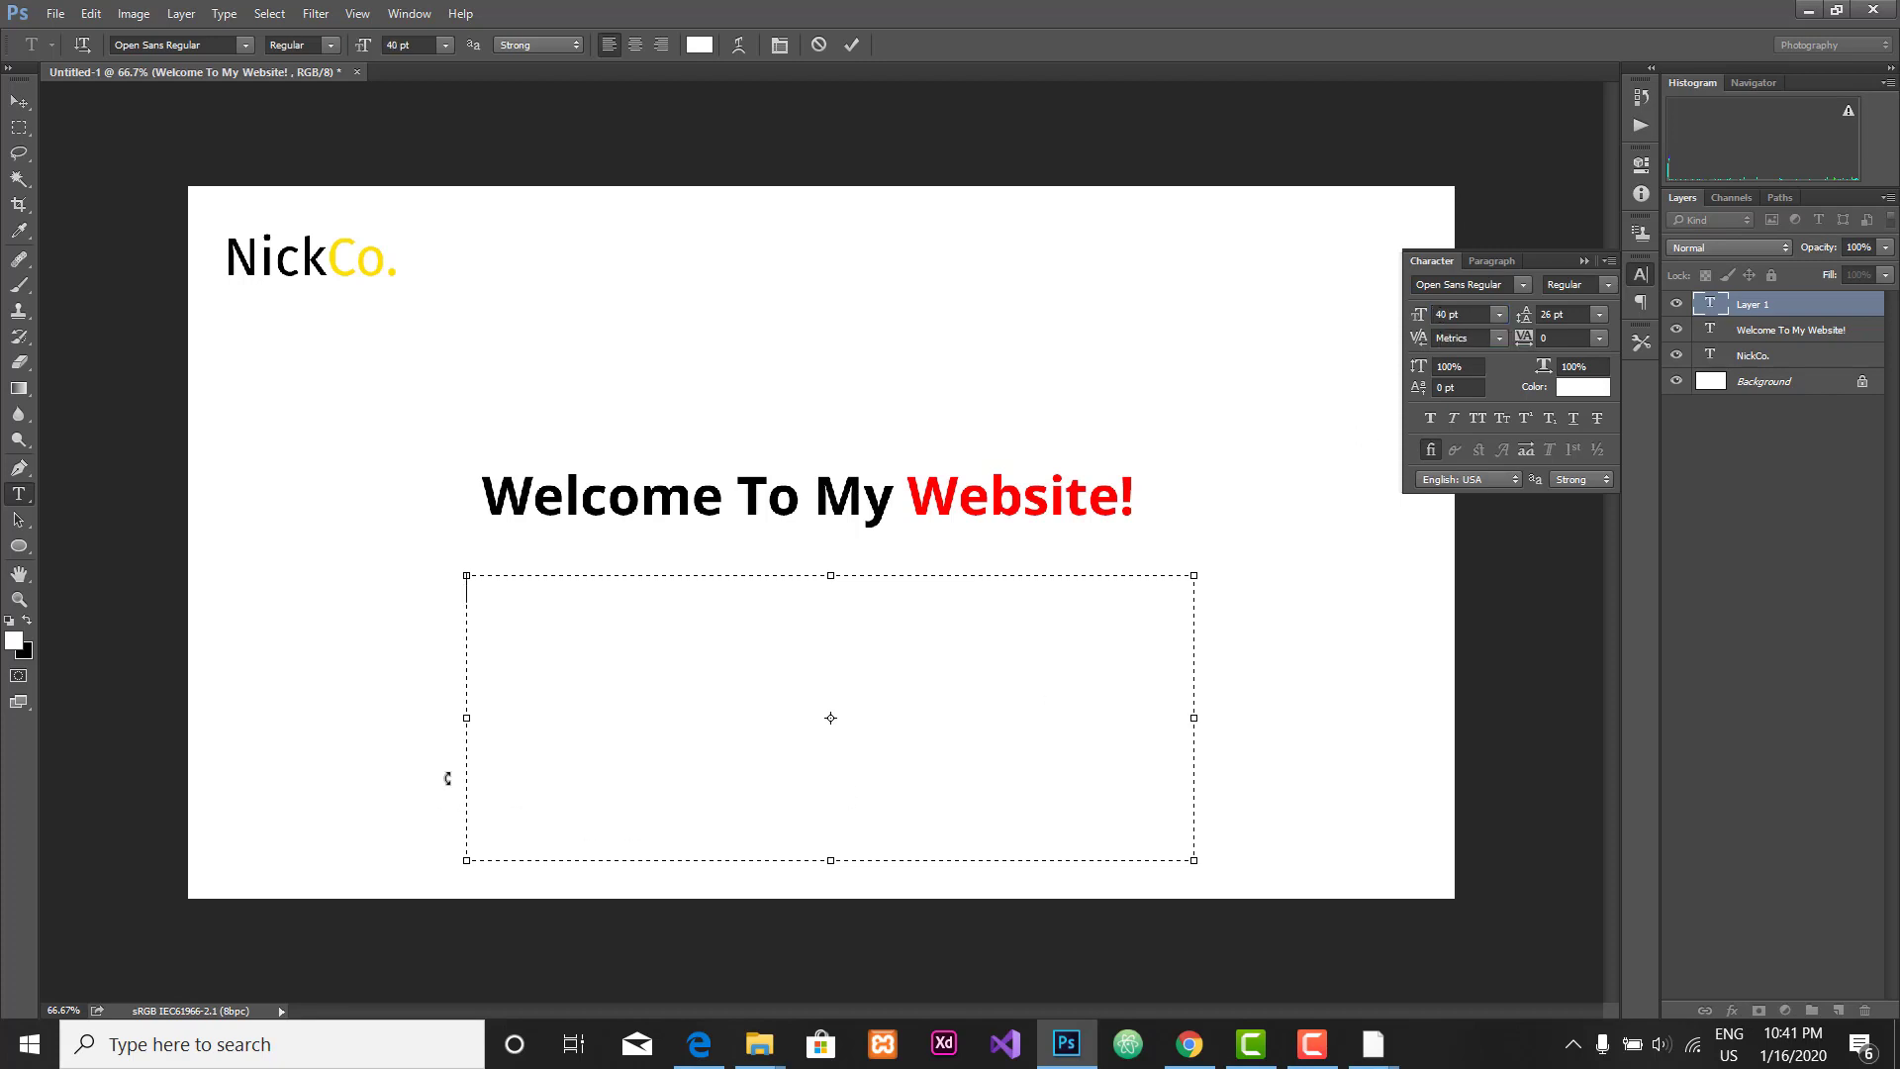
Step: Switch to Chrome, search for "lorem ipsum" in a new tab and open the lipsum.com site
left_click(1190, 1044)
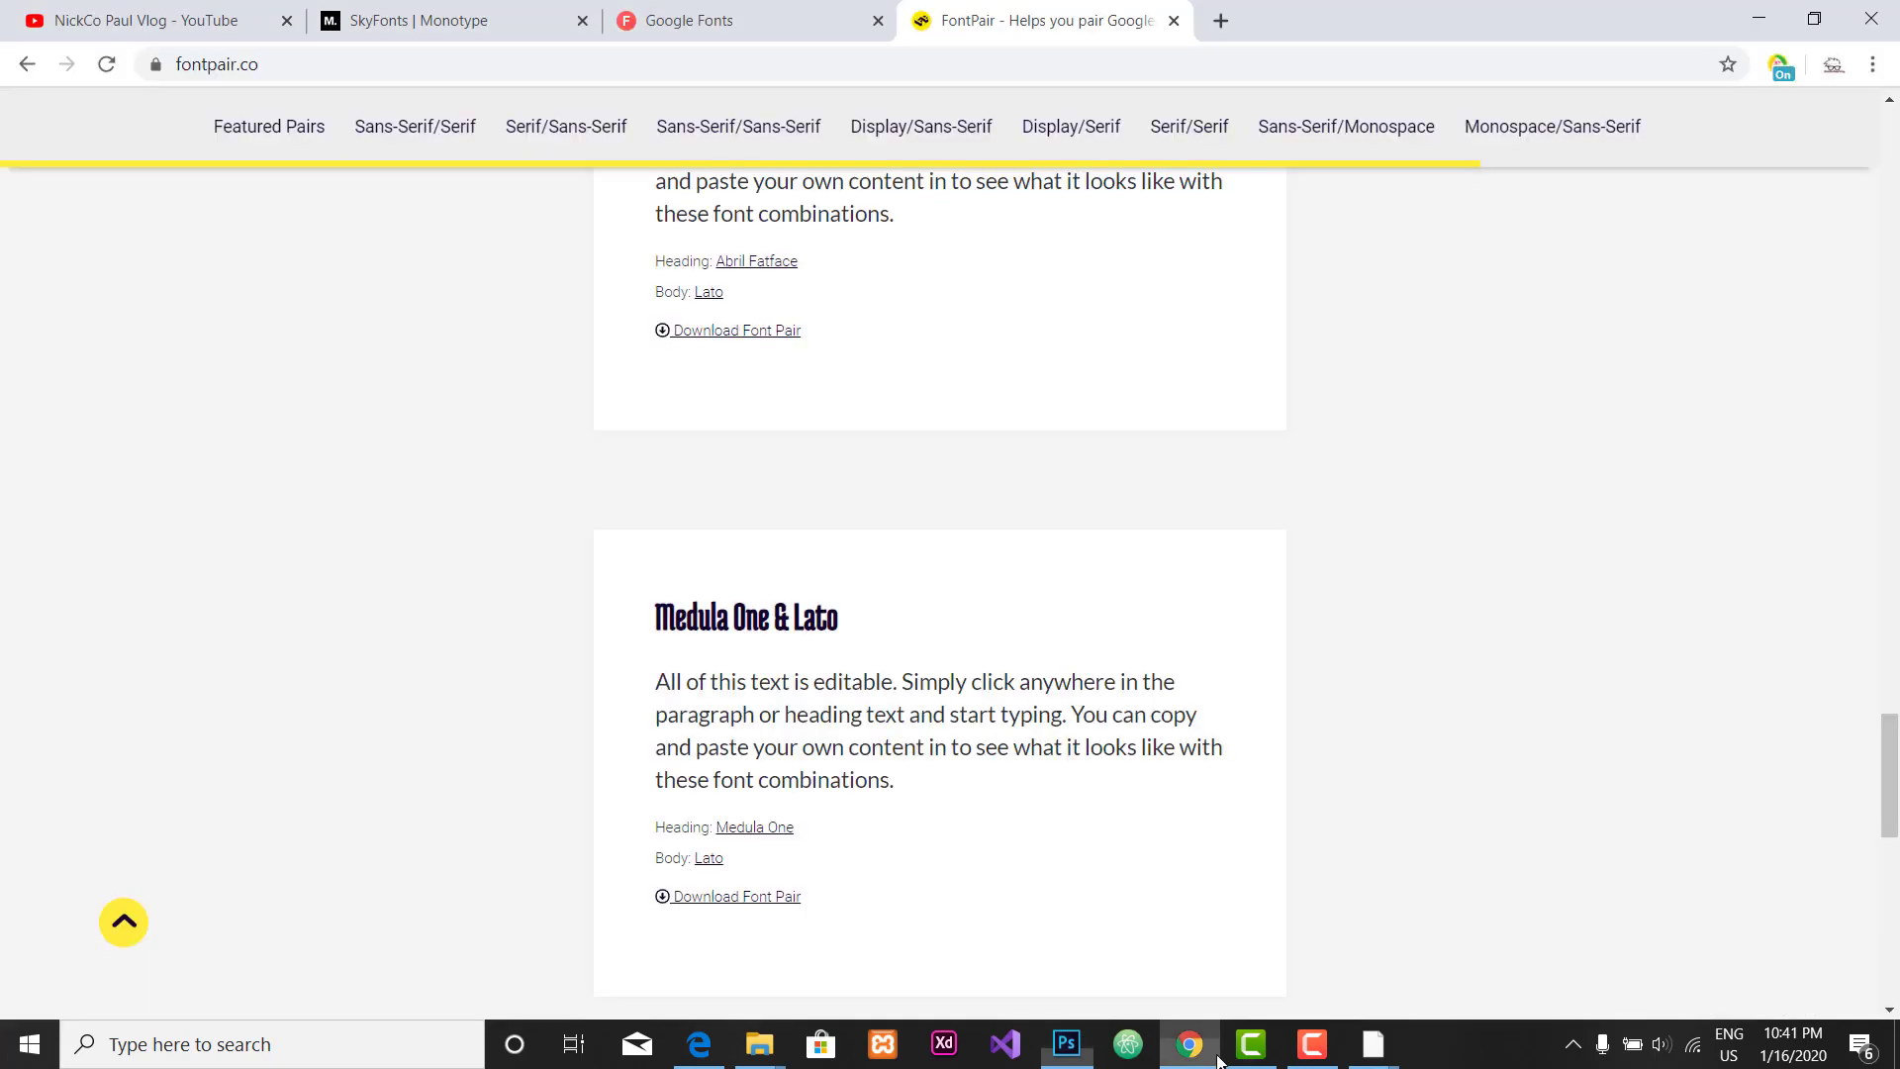
left_click(1222, 20)
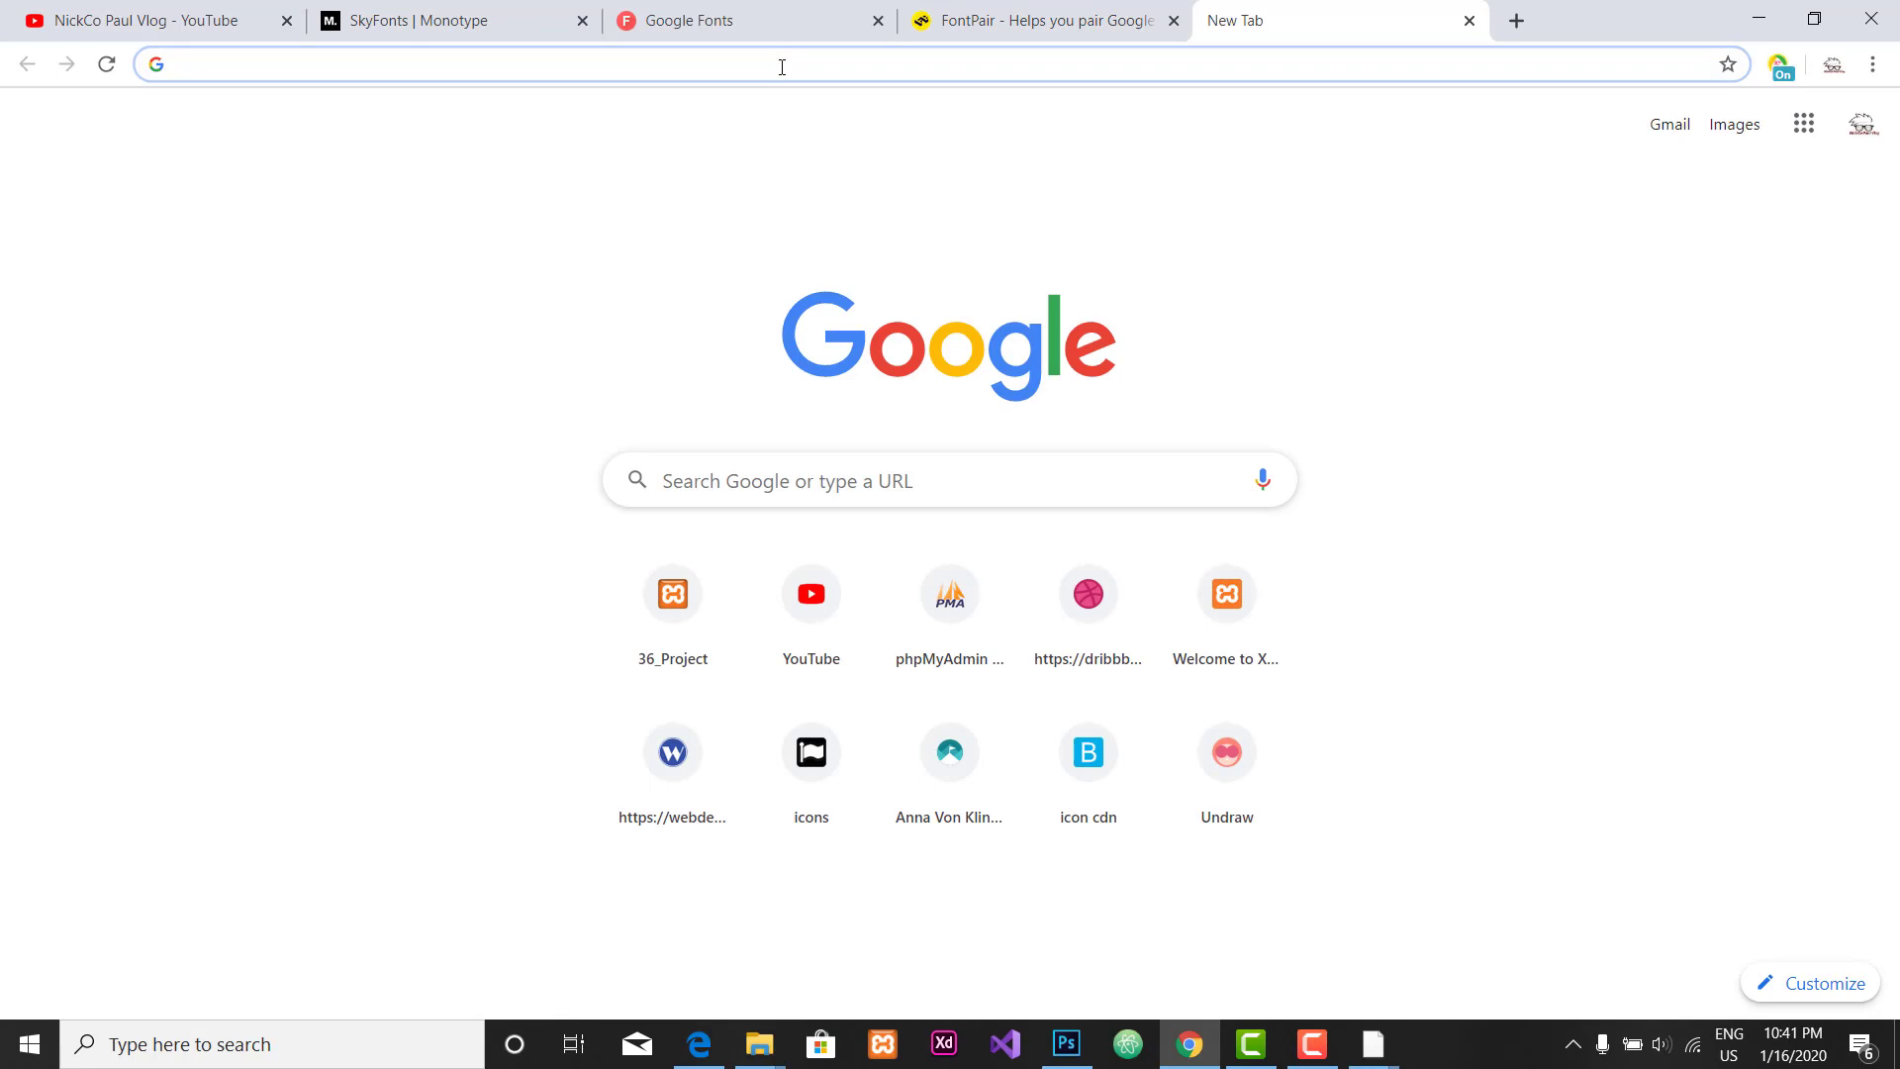
type("Lorem")
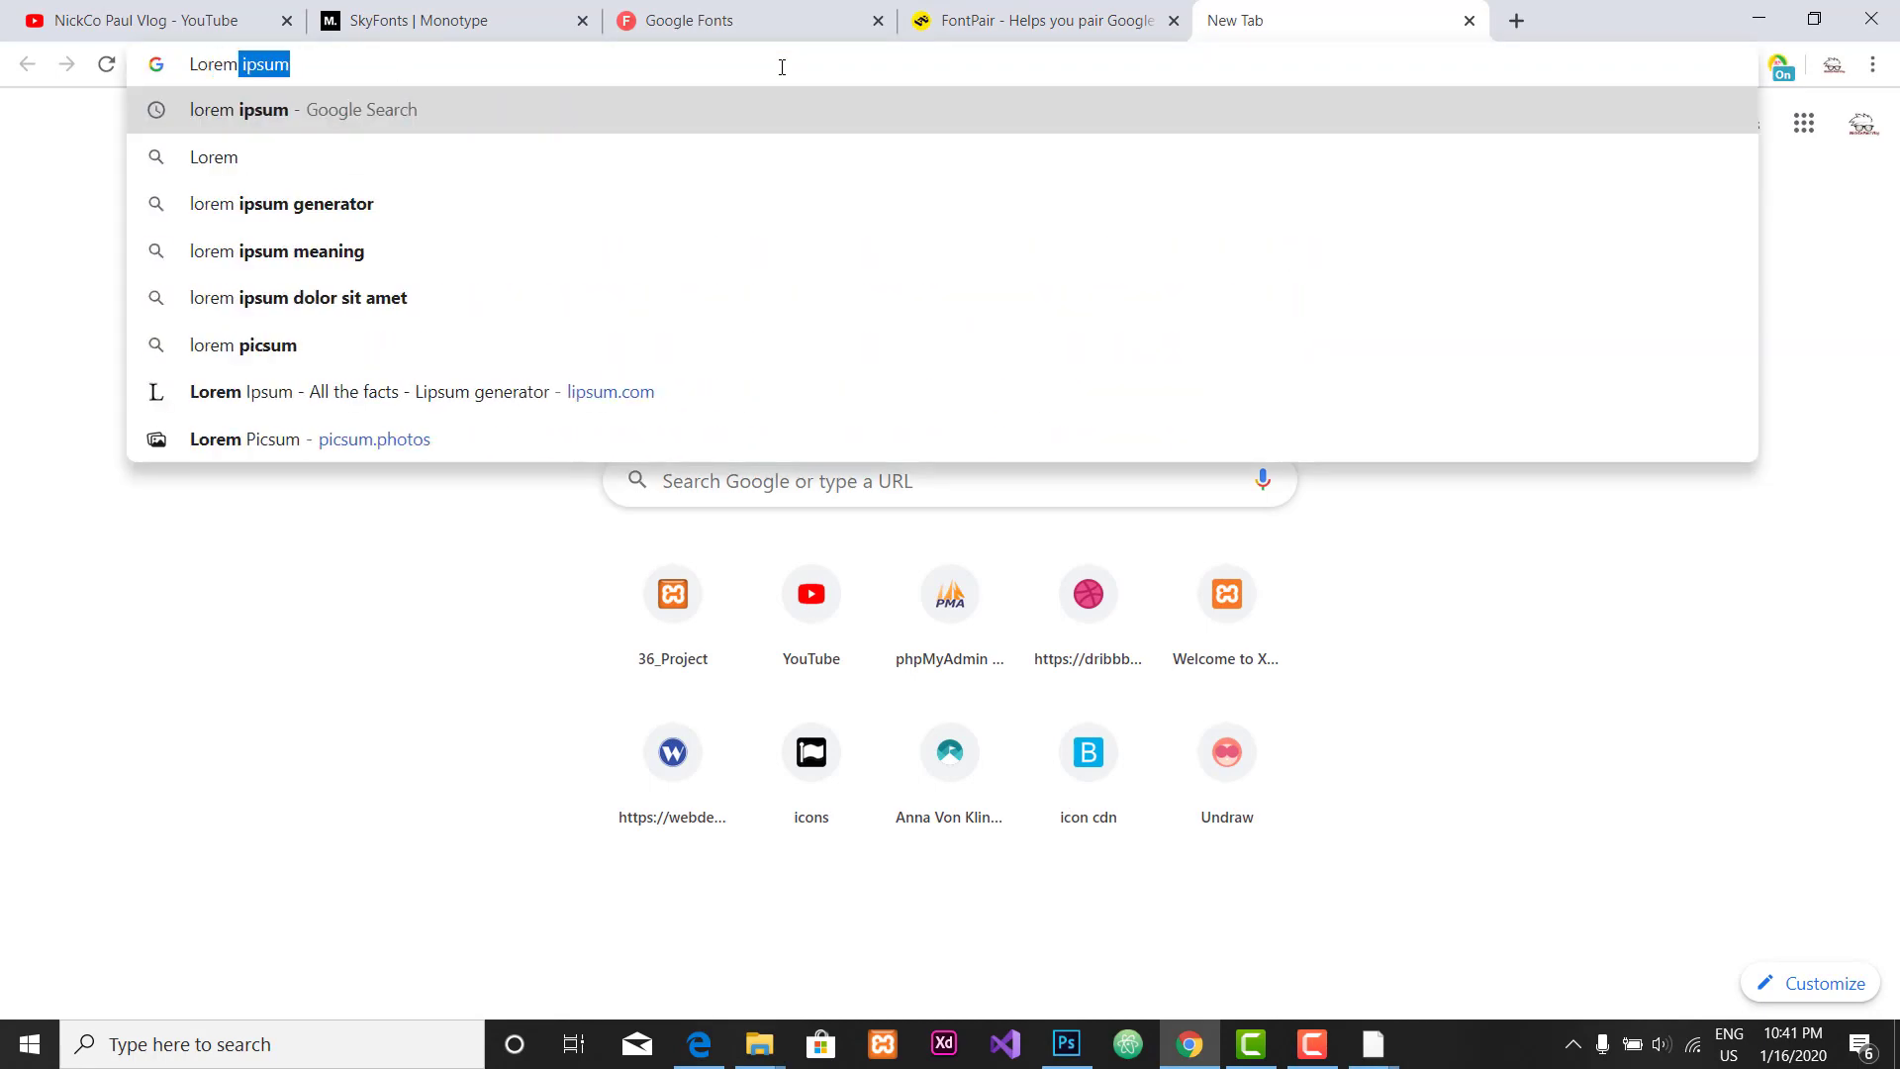
key("Return")
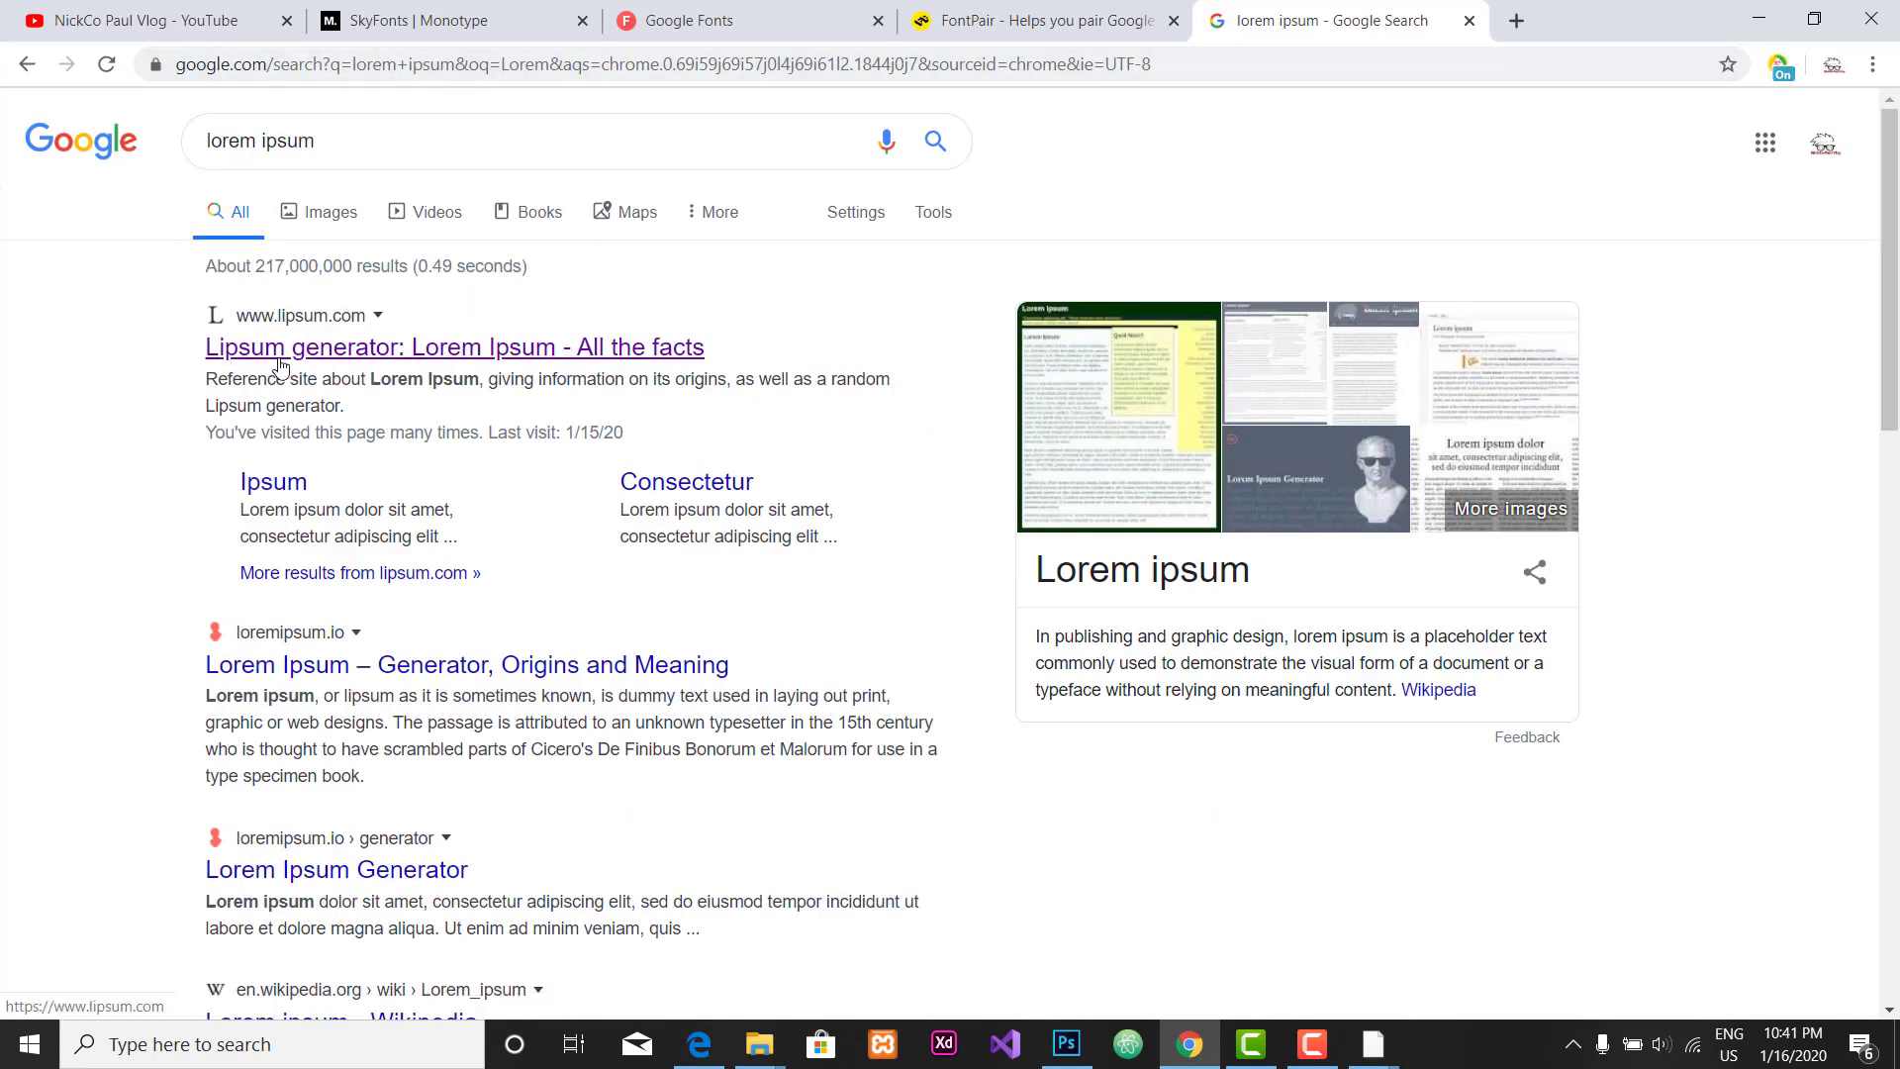
left_click(282, 349)
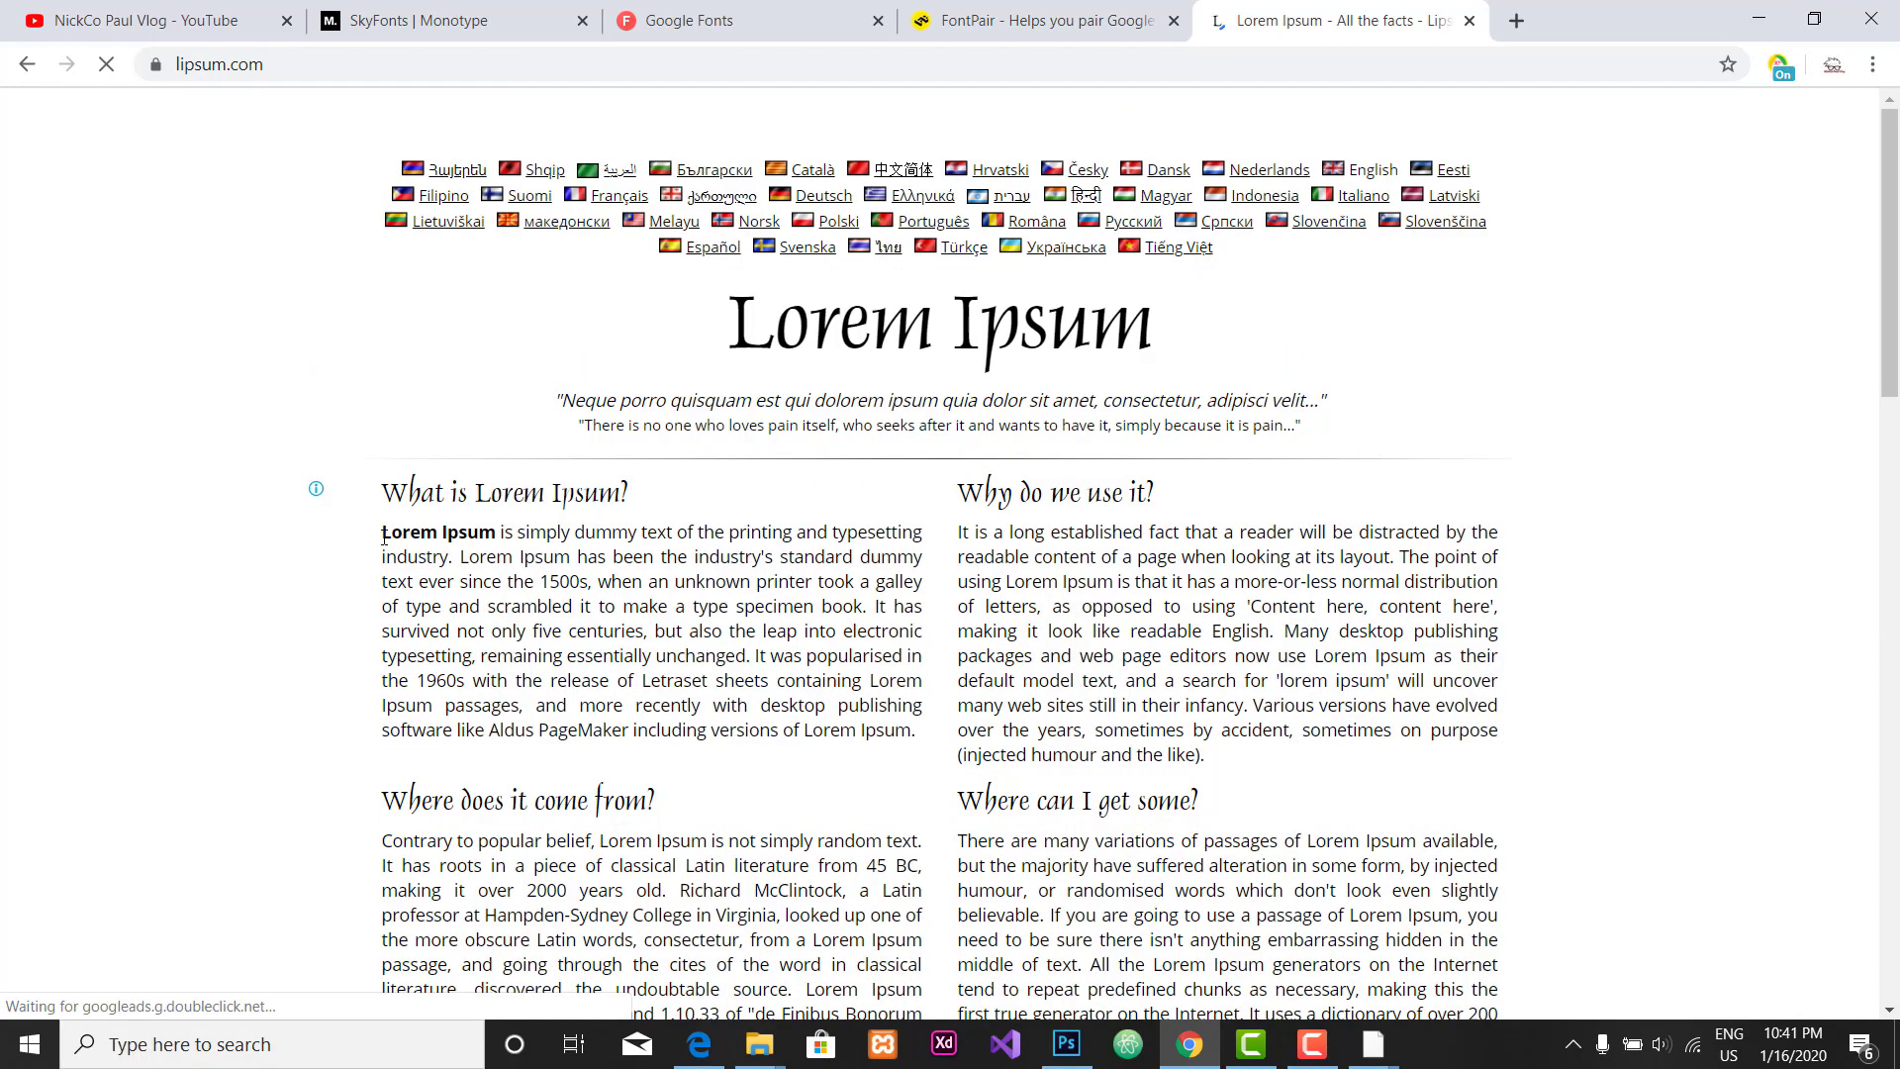
Step: Copy the "What is Lorem Ipsum?" paragraph up to "not only five centuries," and paste it twice into the empty Photoshop text box
left_click_drag(384, 535, 649, 630)
right_click(558, 583)
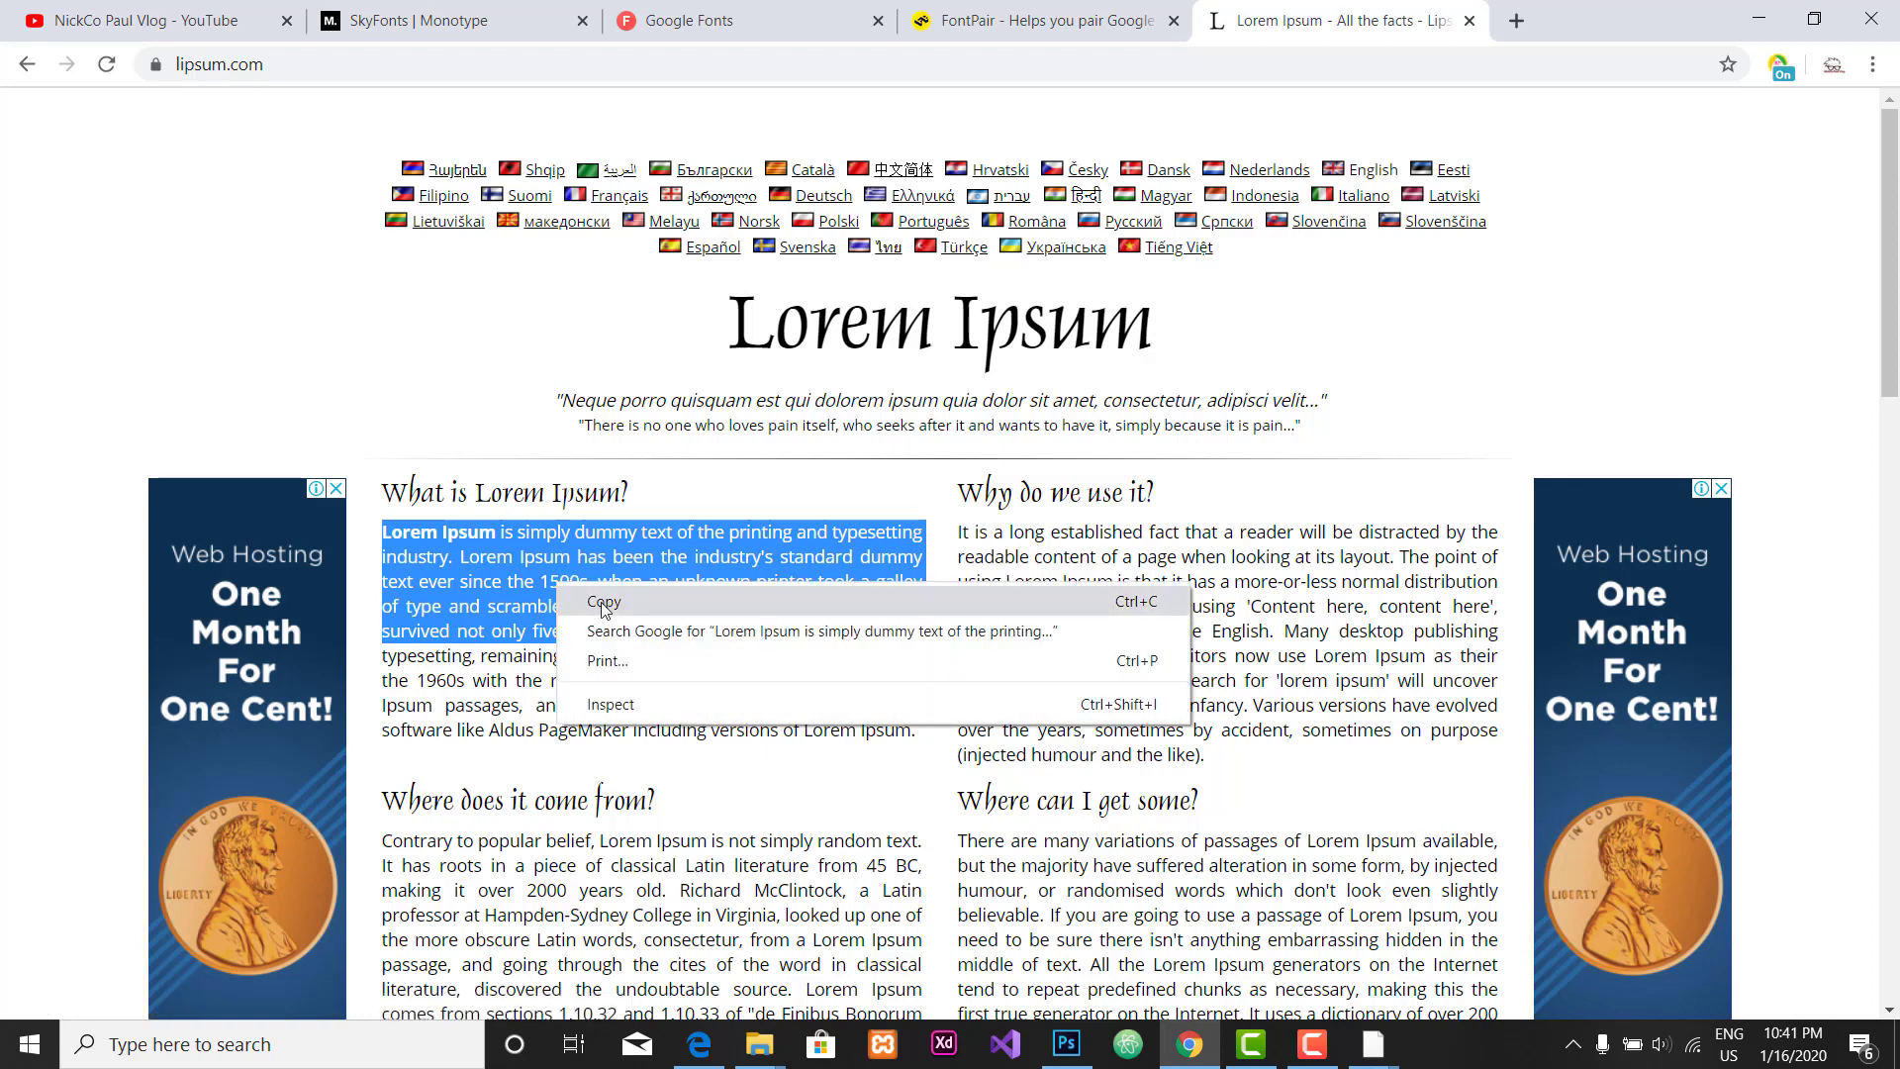
left_click(603, 606)
key("alt+Tab")
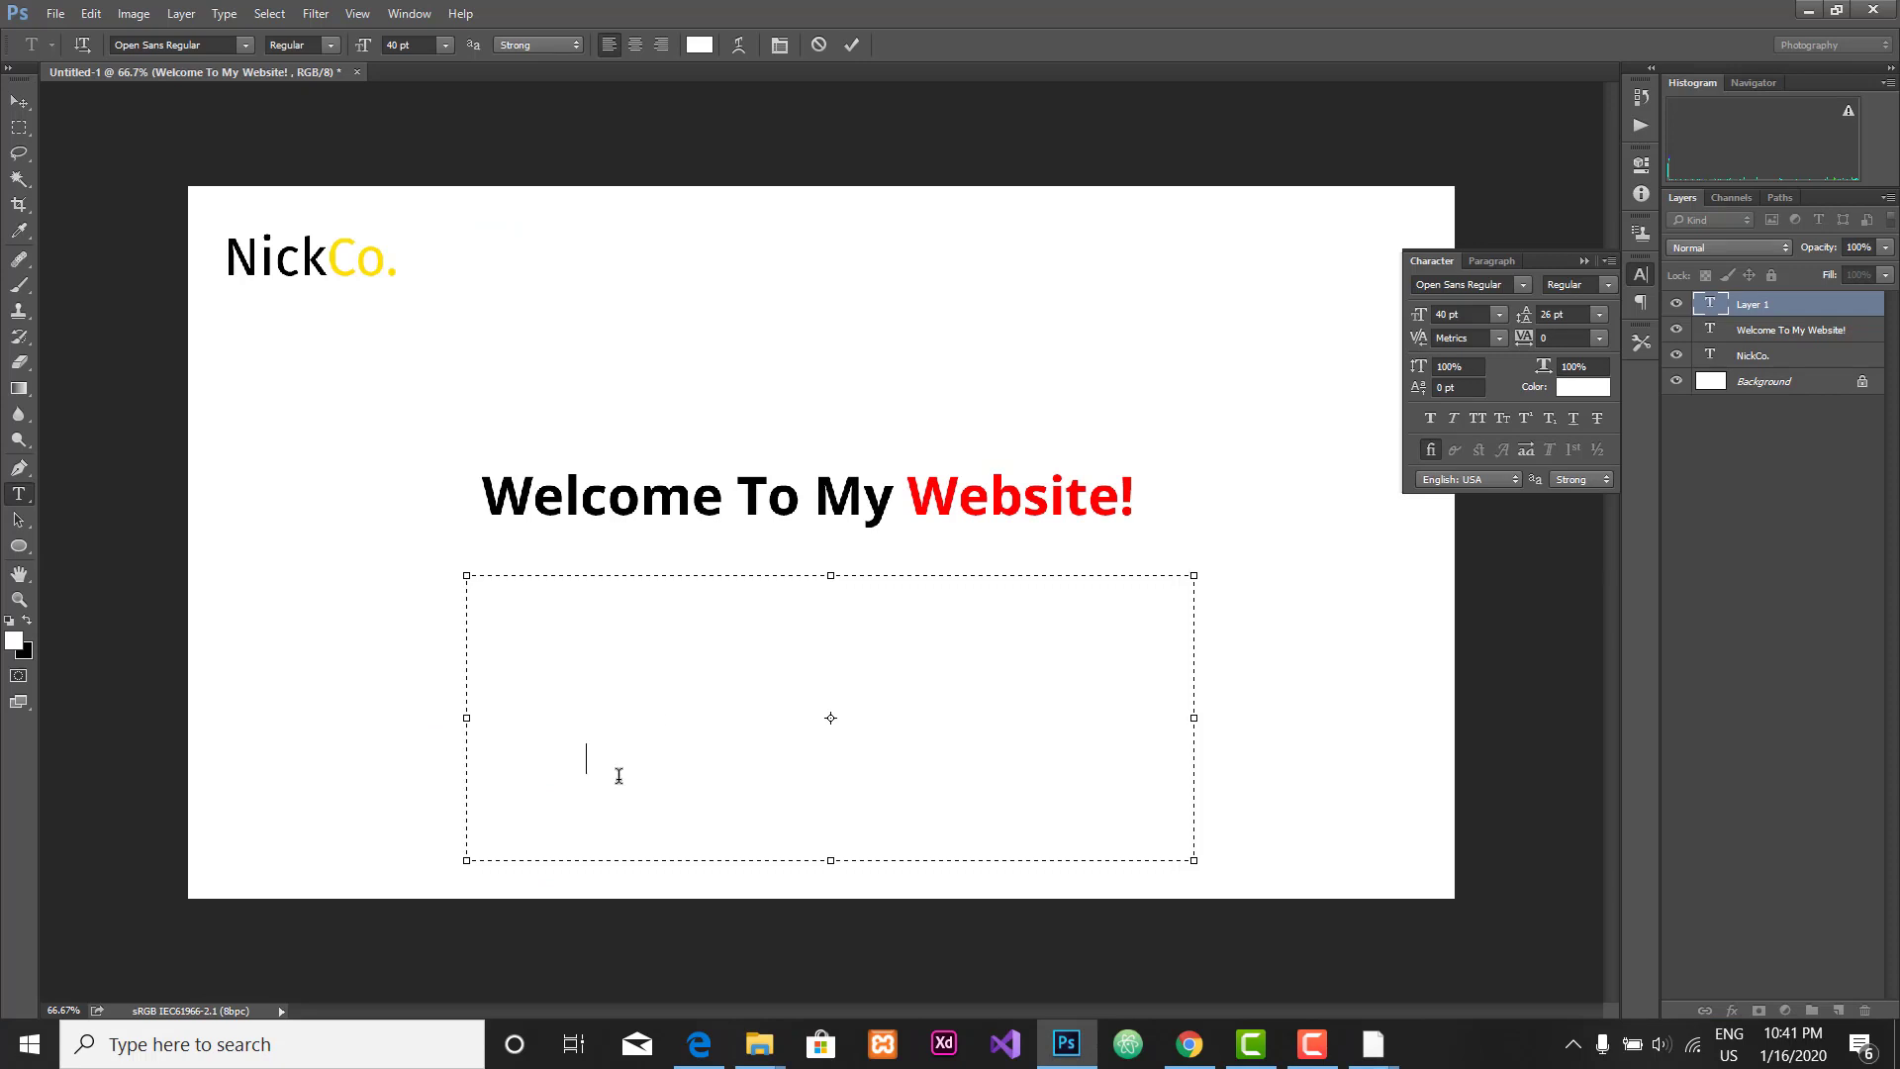
key("ctrl+v")
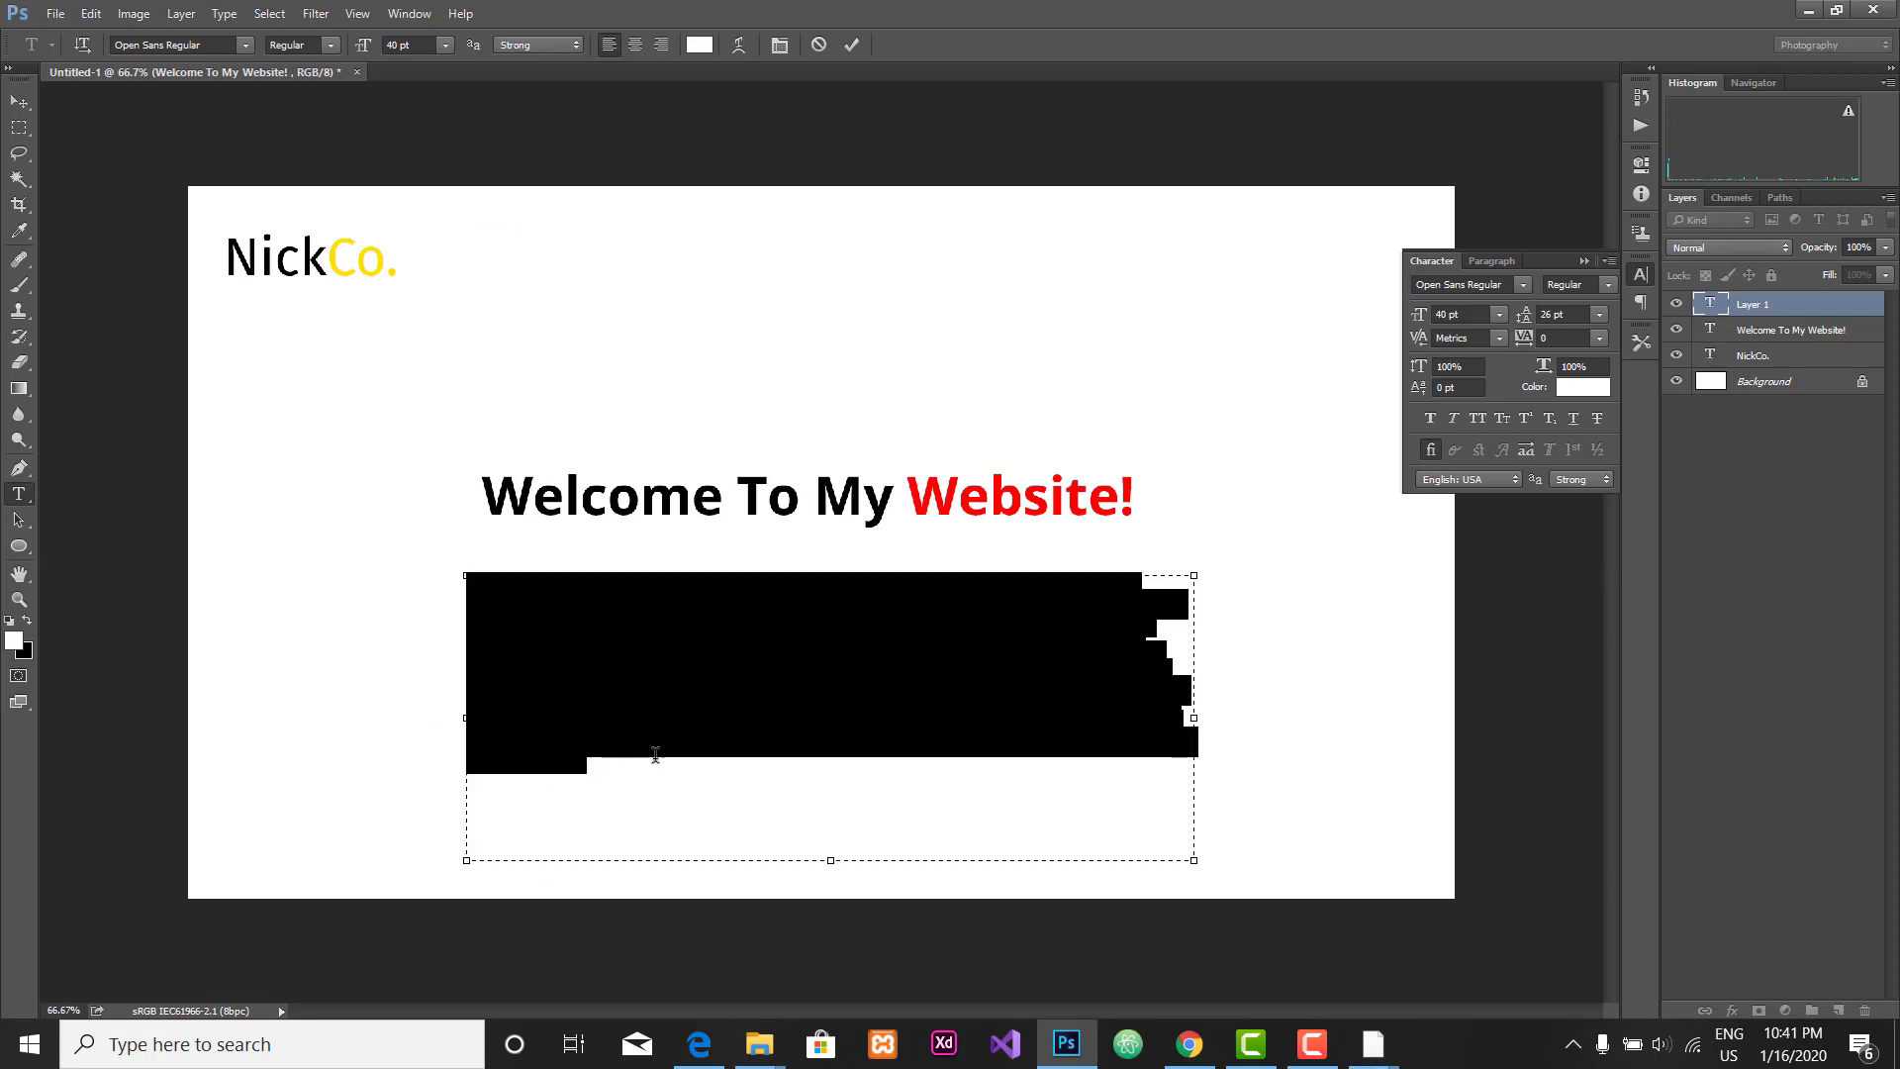
Step: Set the colour of all the pasted Lorem Ipsum text to 000000
left_click(1593, 387)
type("000000")
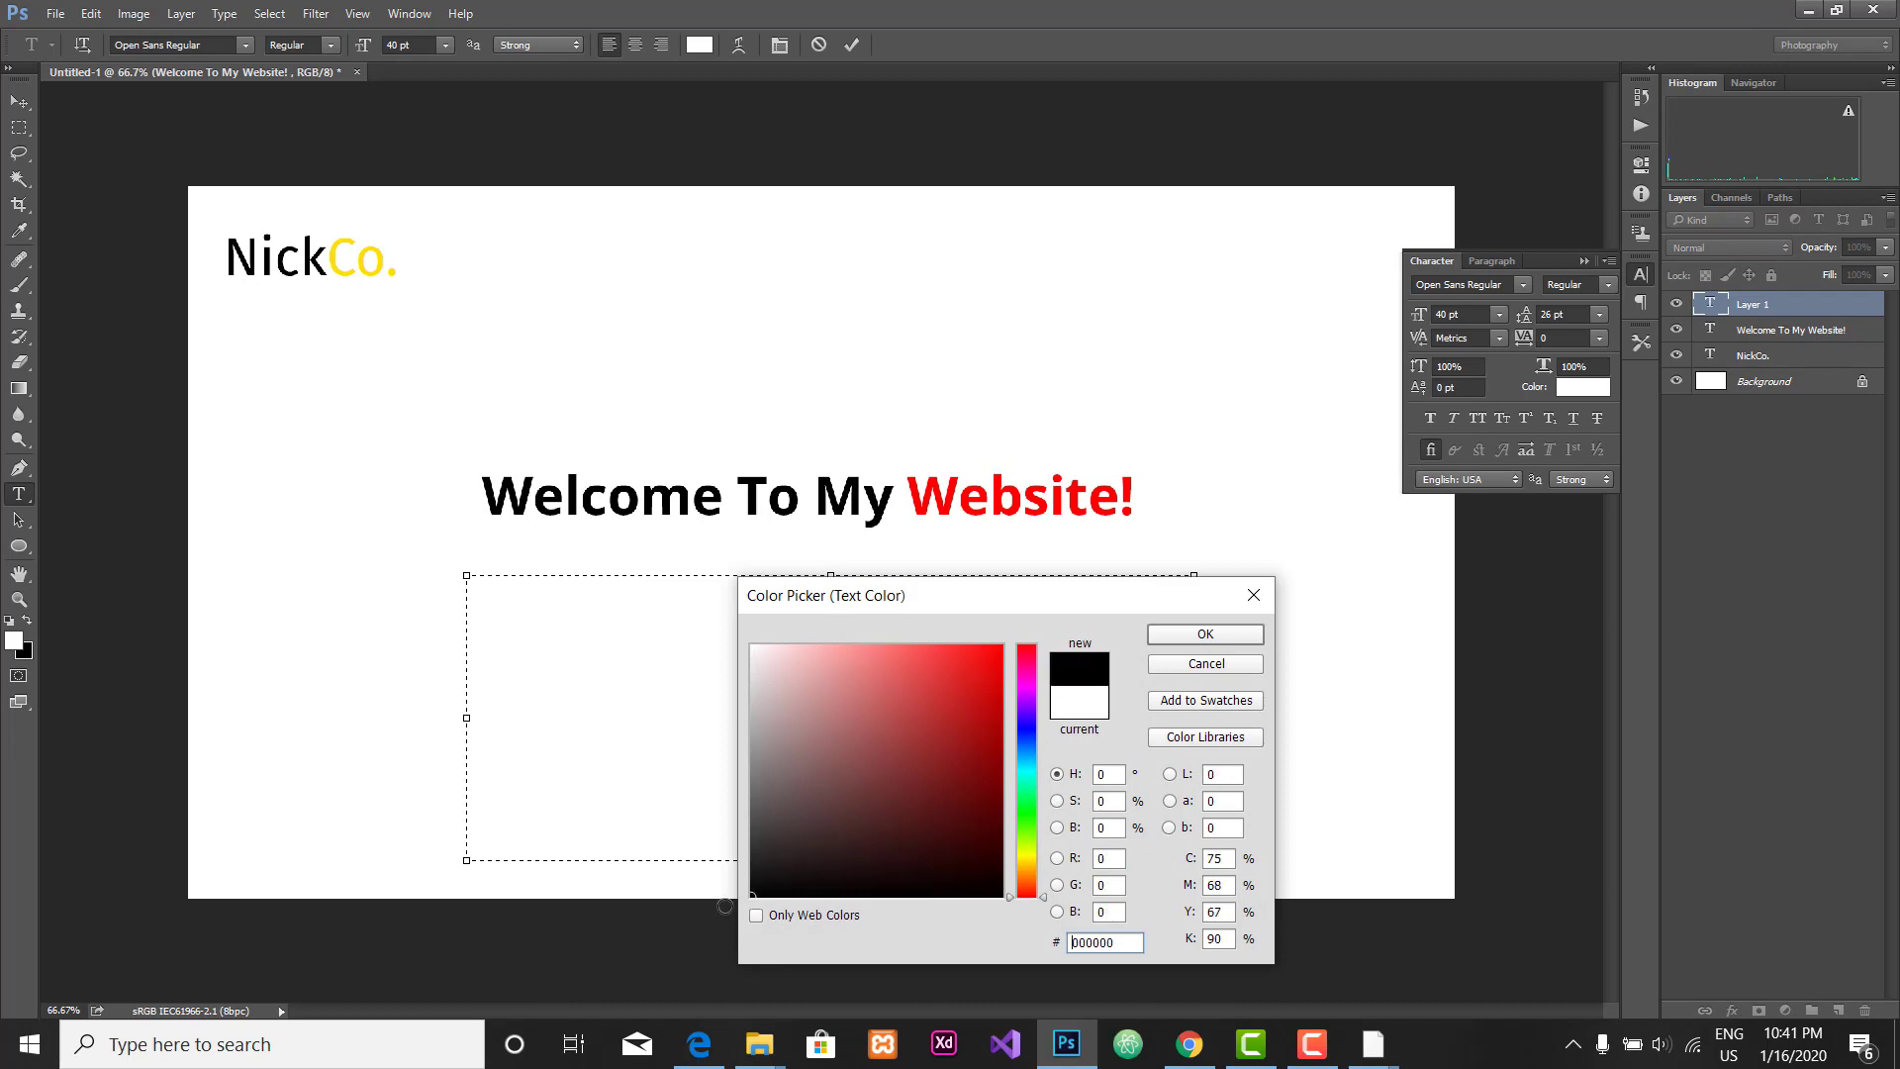
left_click(1206, 634)
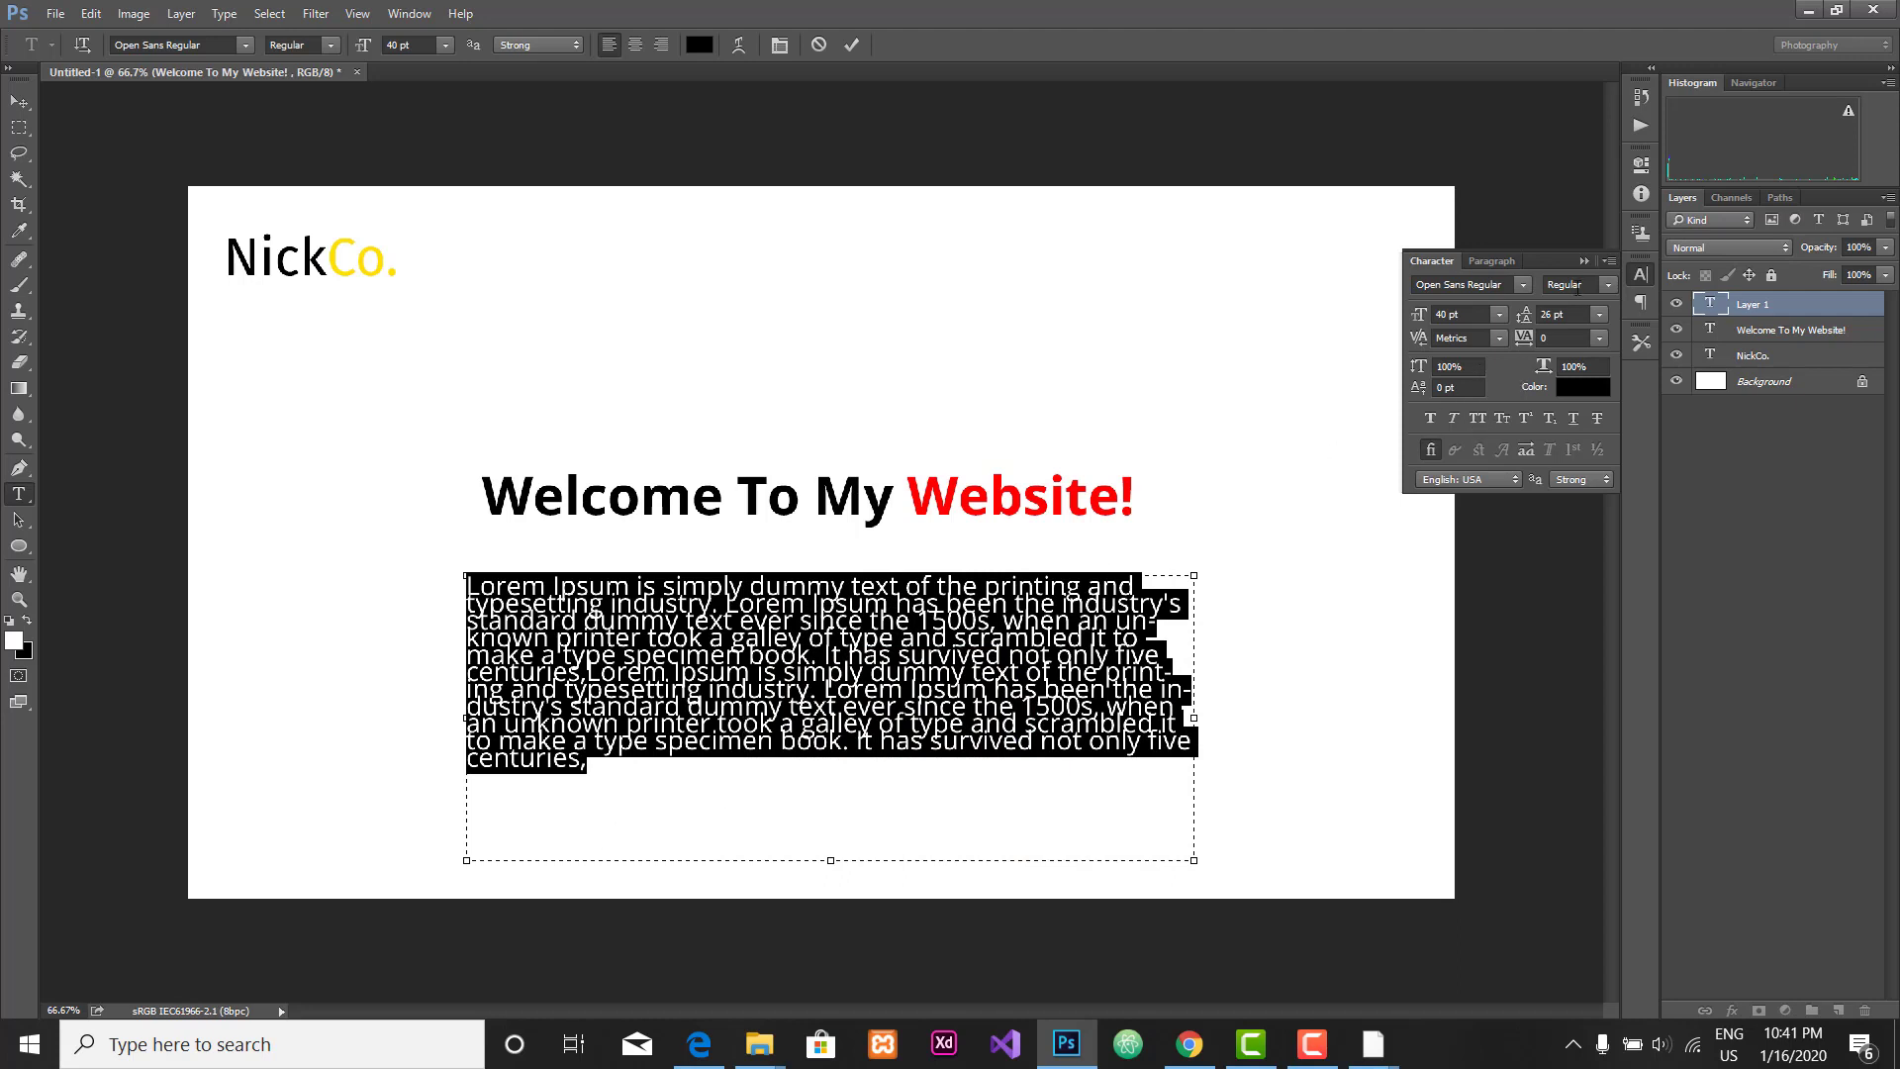
Step: Set the Lorem Ipsum paragraph's leading to 50 pt and its font size to 30 pt
double_click(1546, 312)
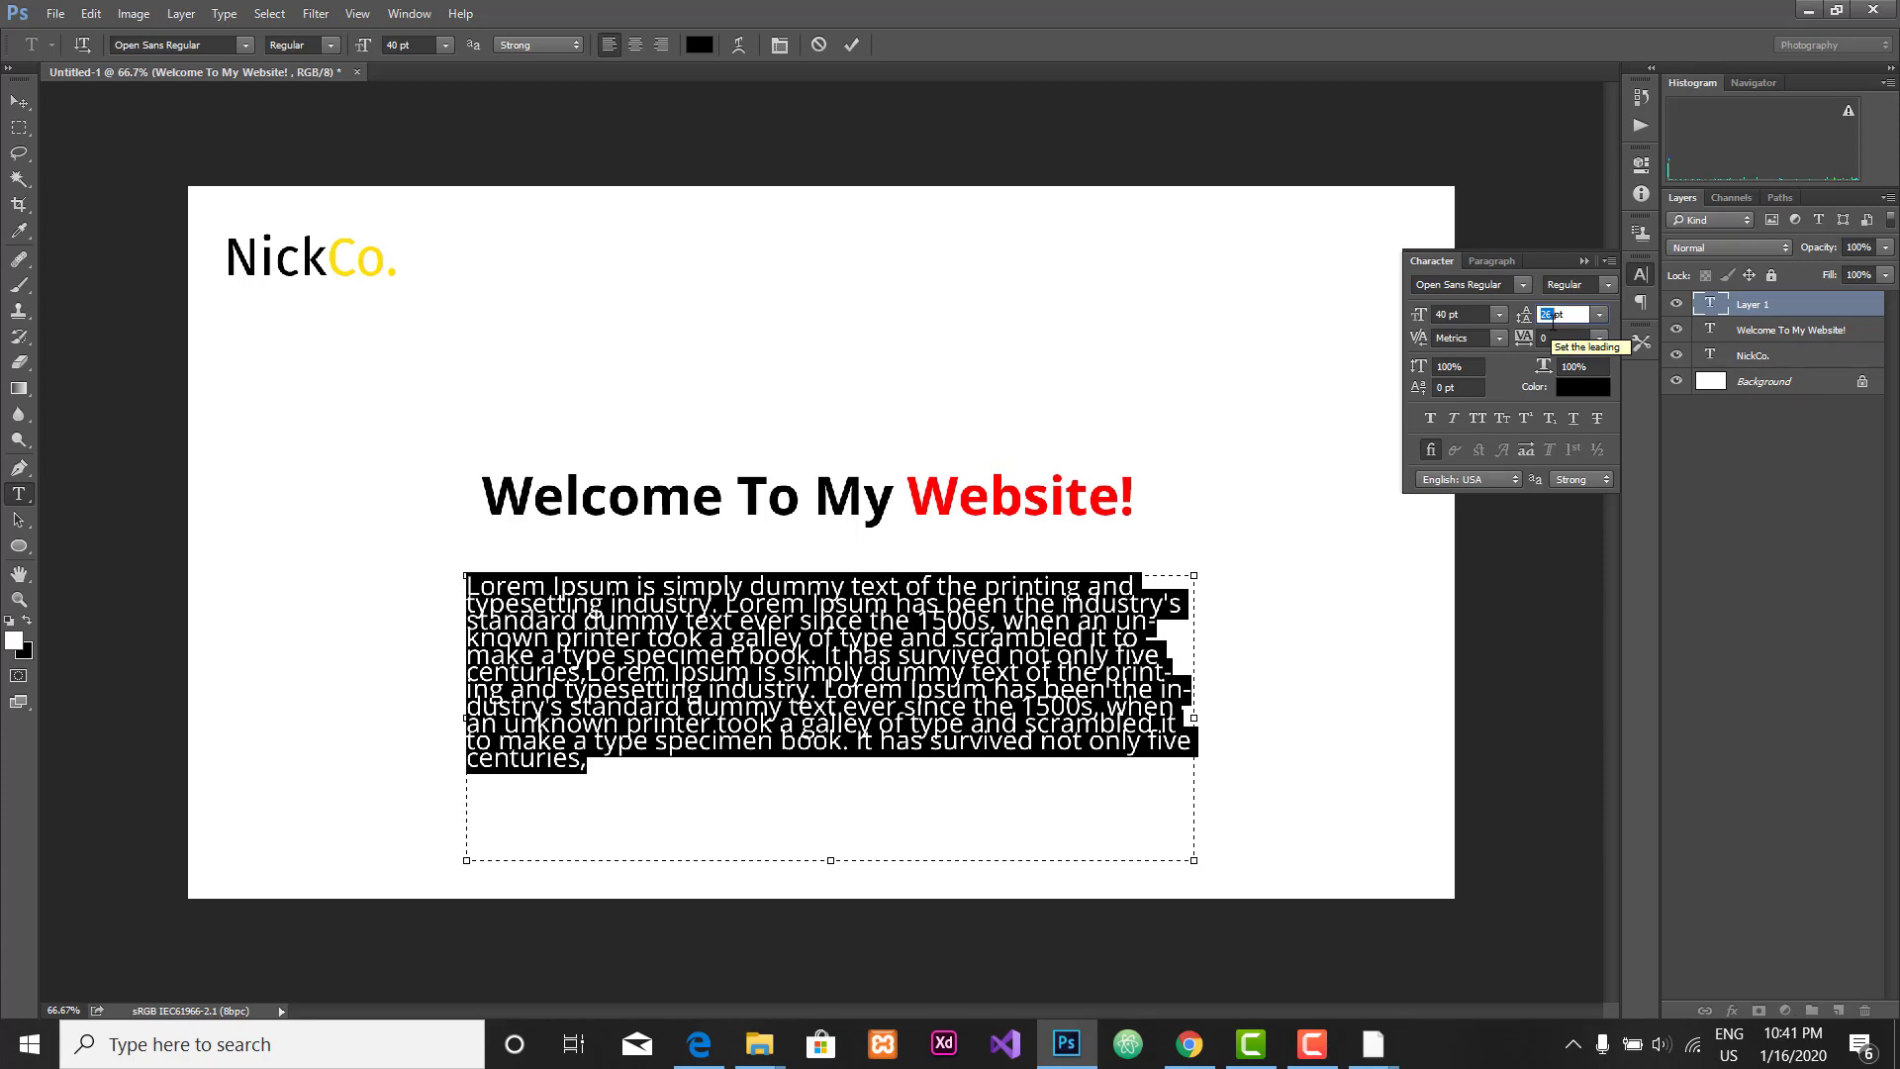
type("50")
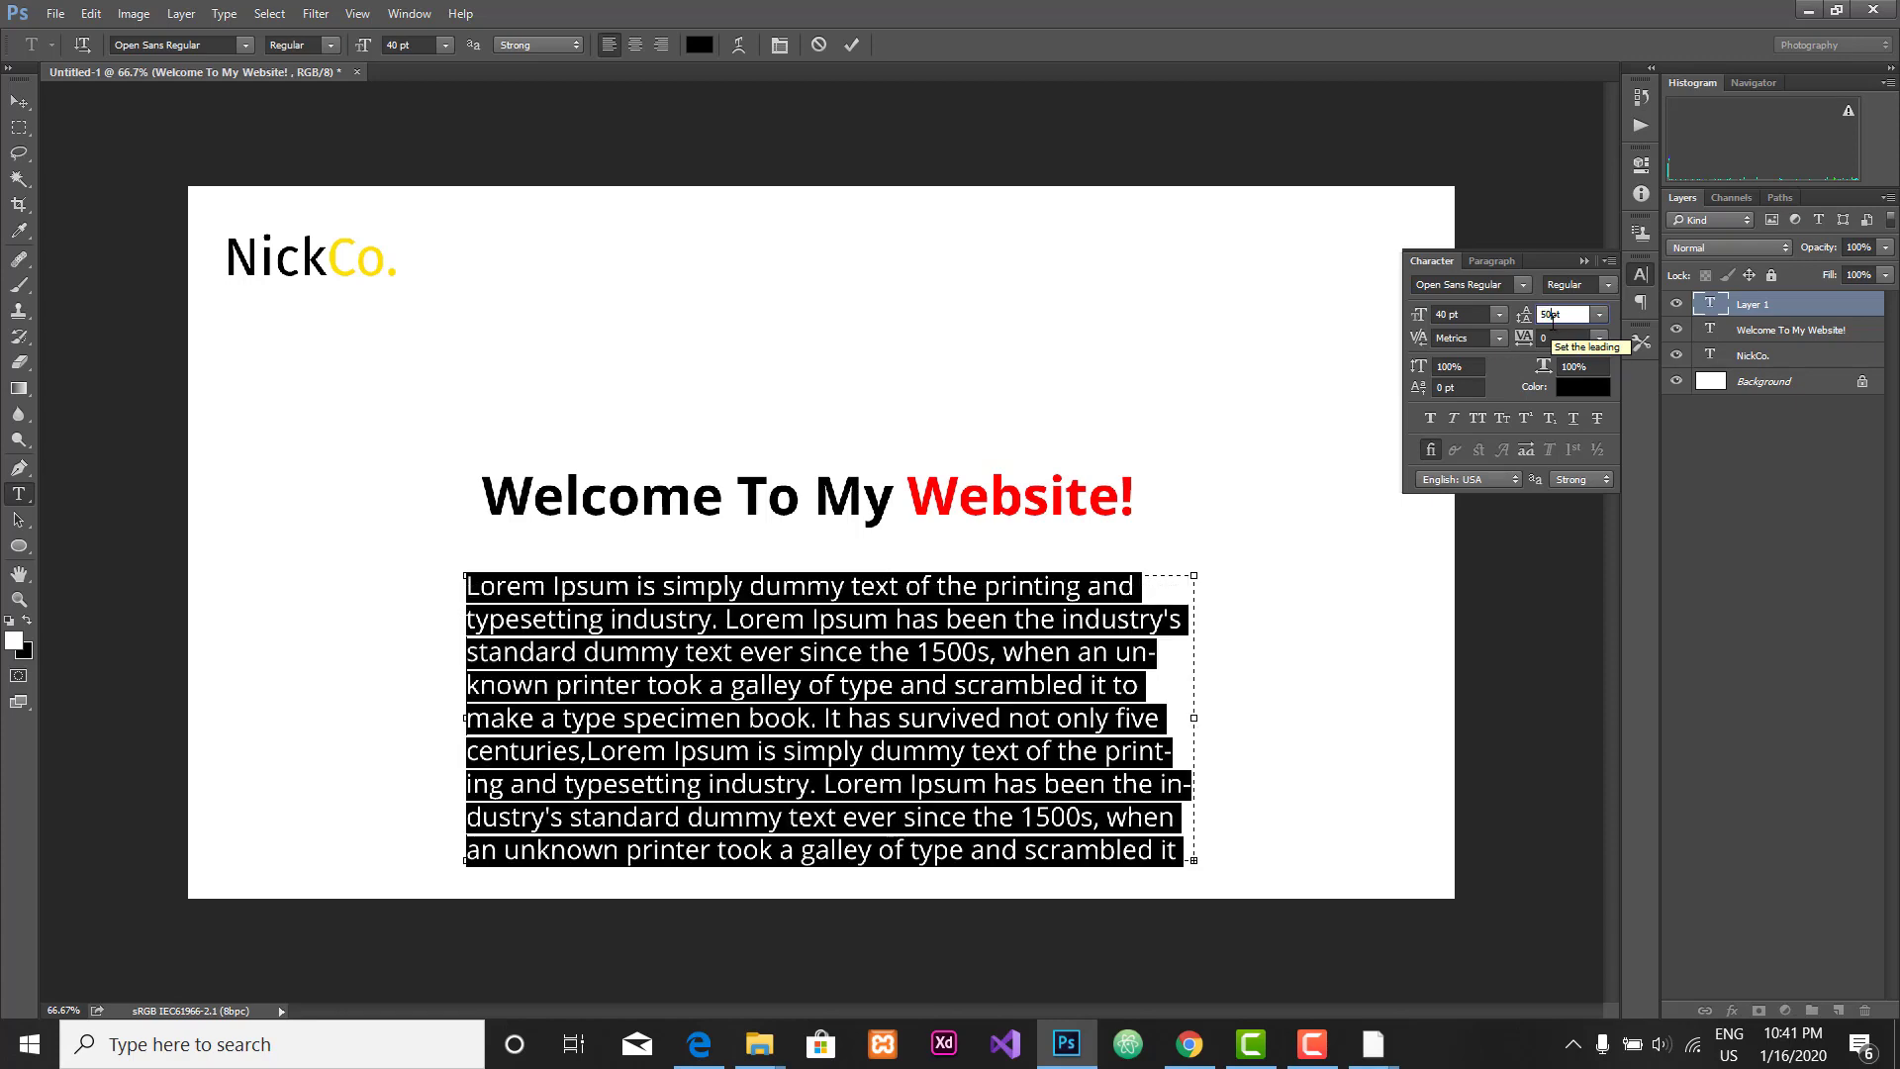
key("Return")
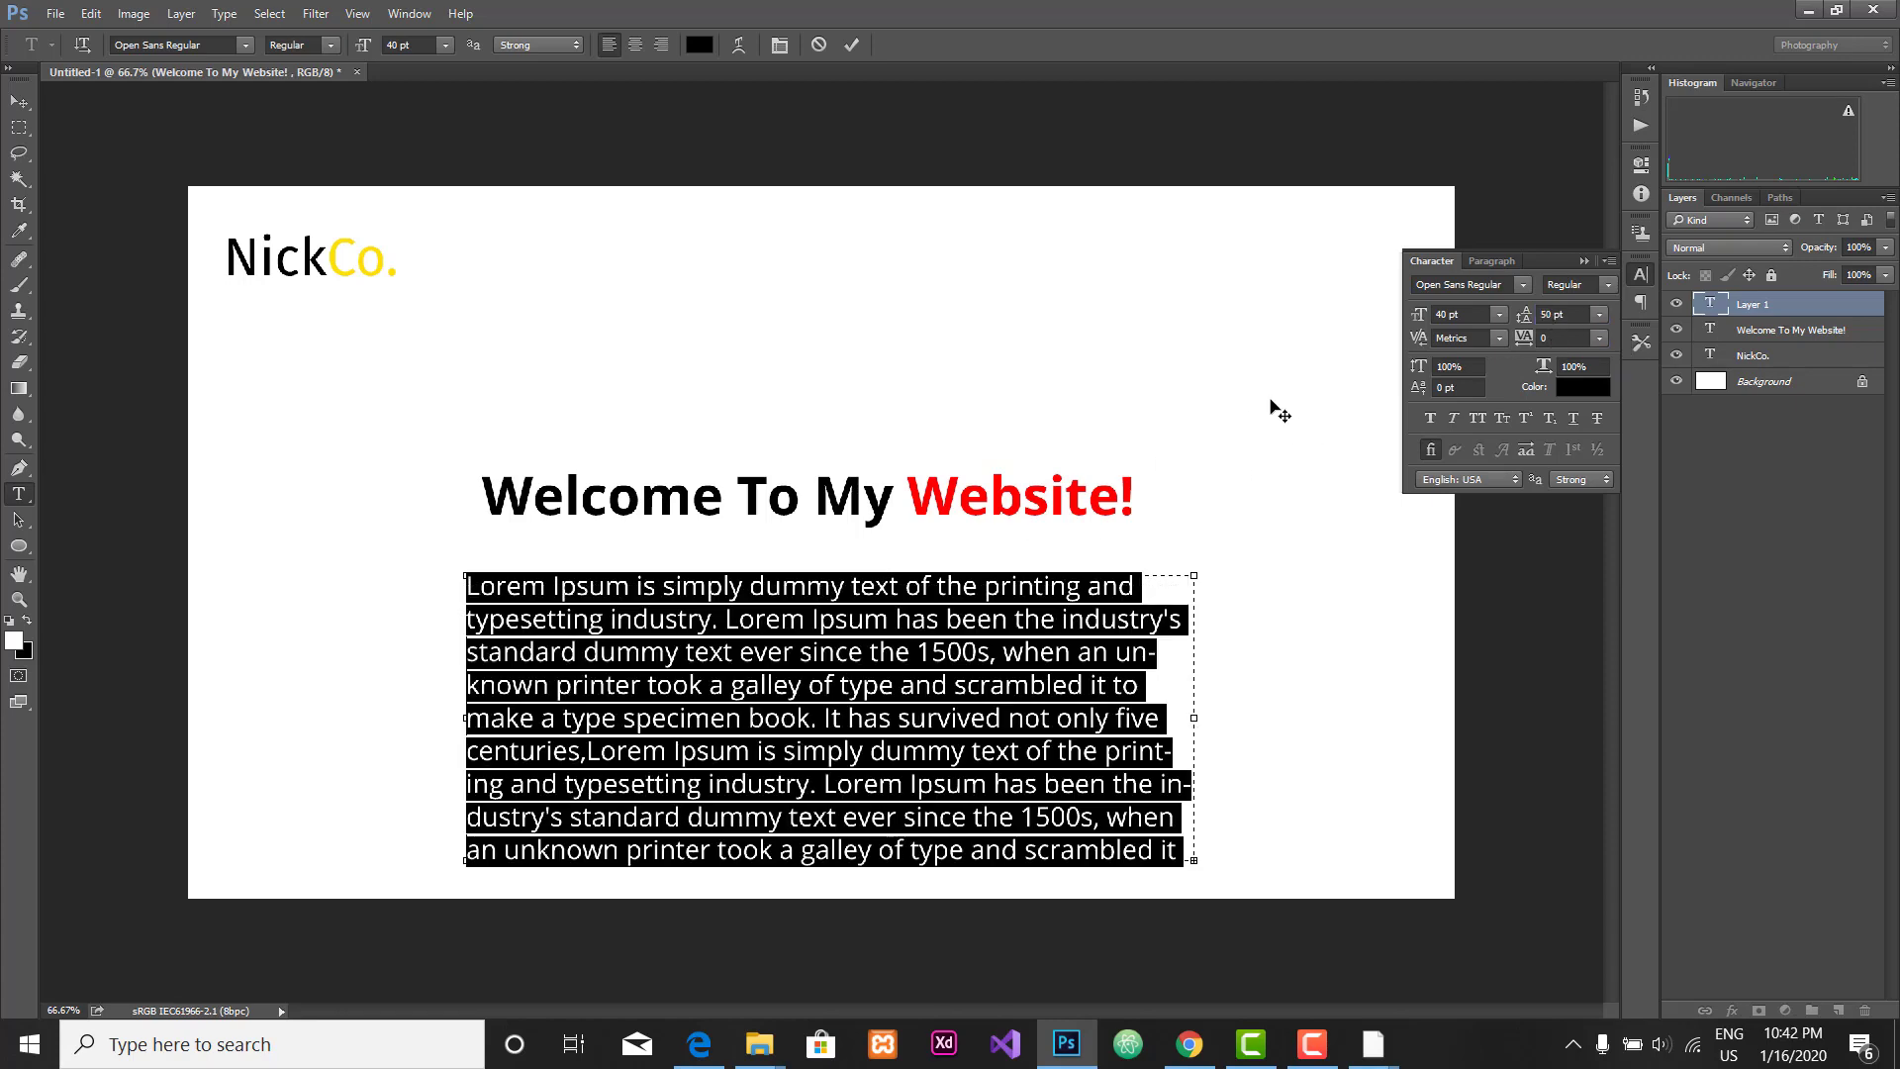
double_click(1444, 315)
type("30")
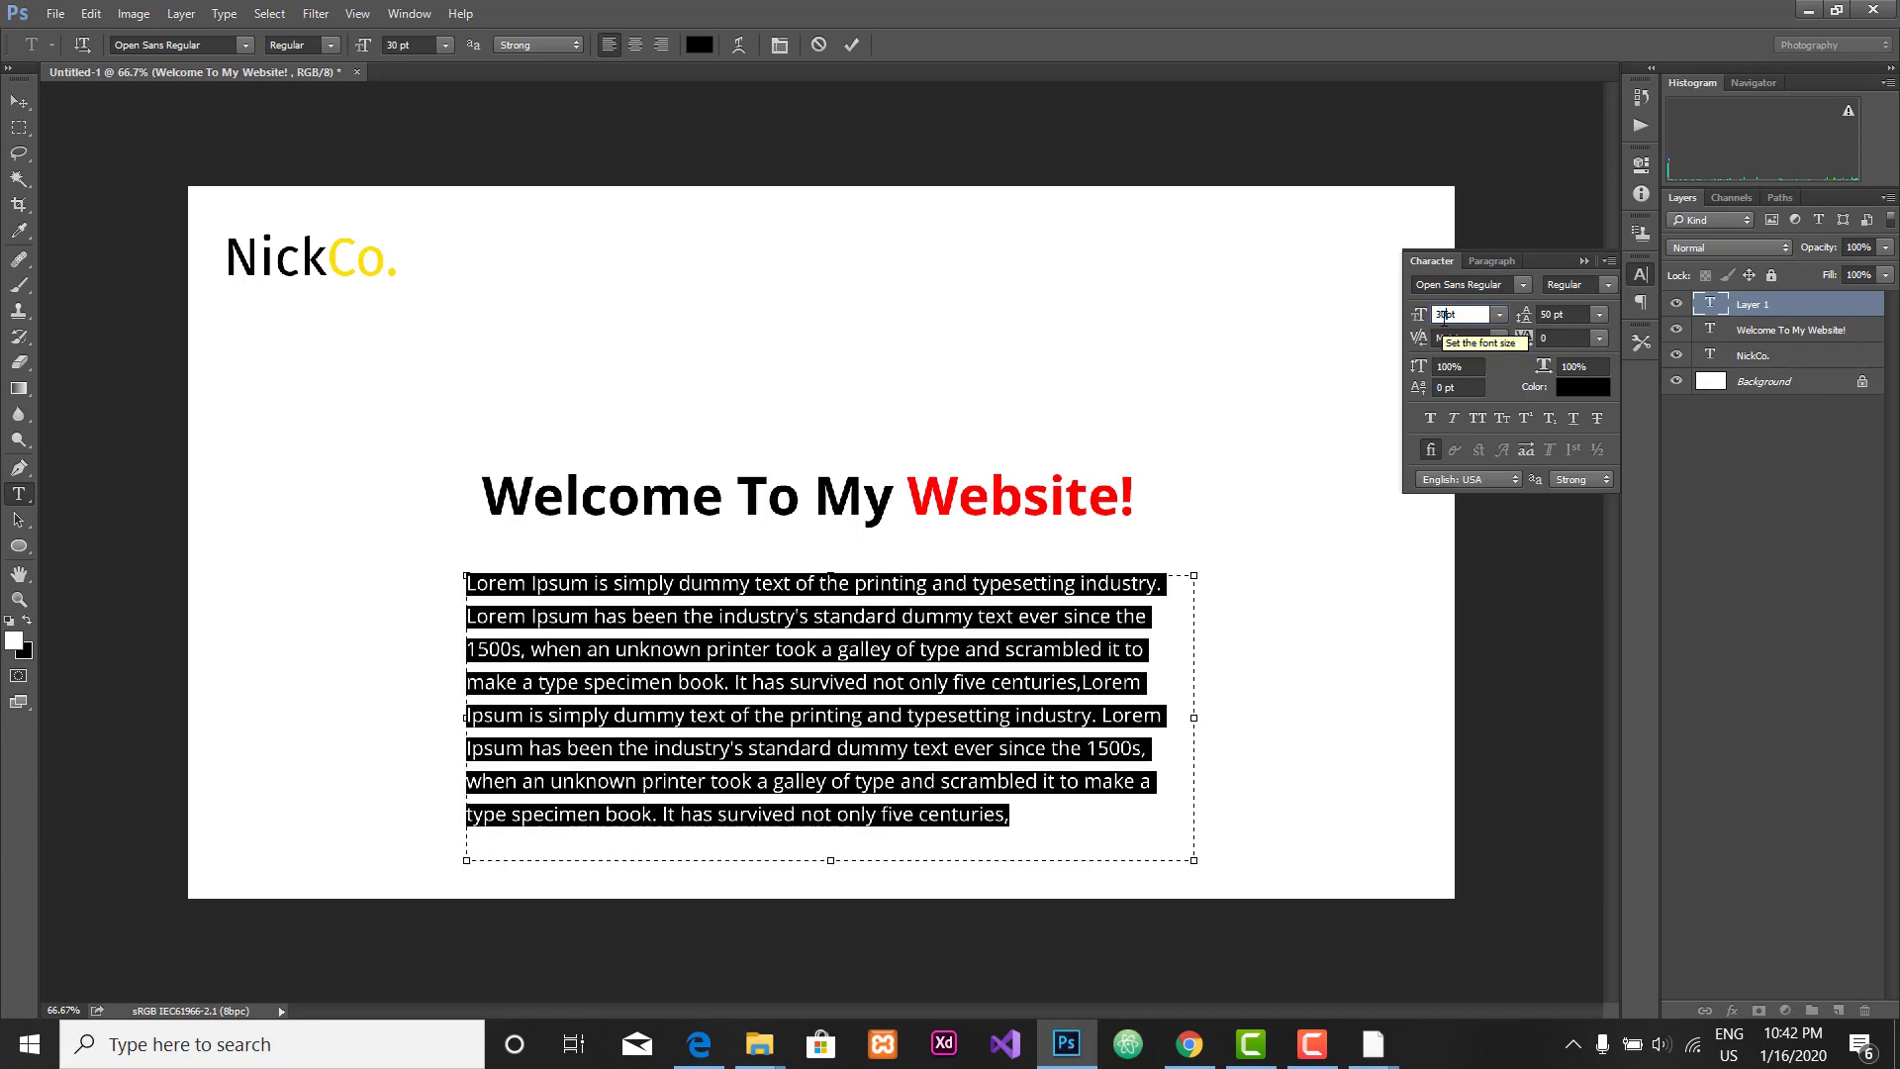
left_click(1051, 819)
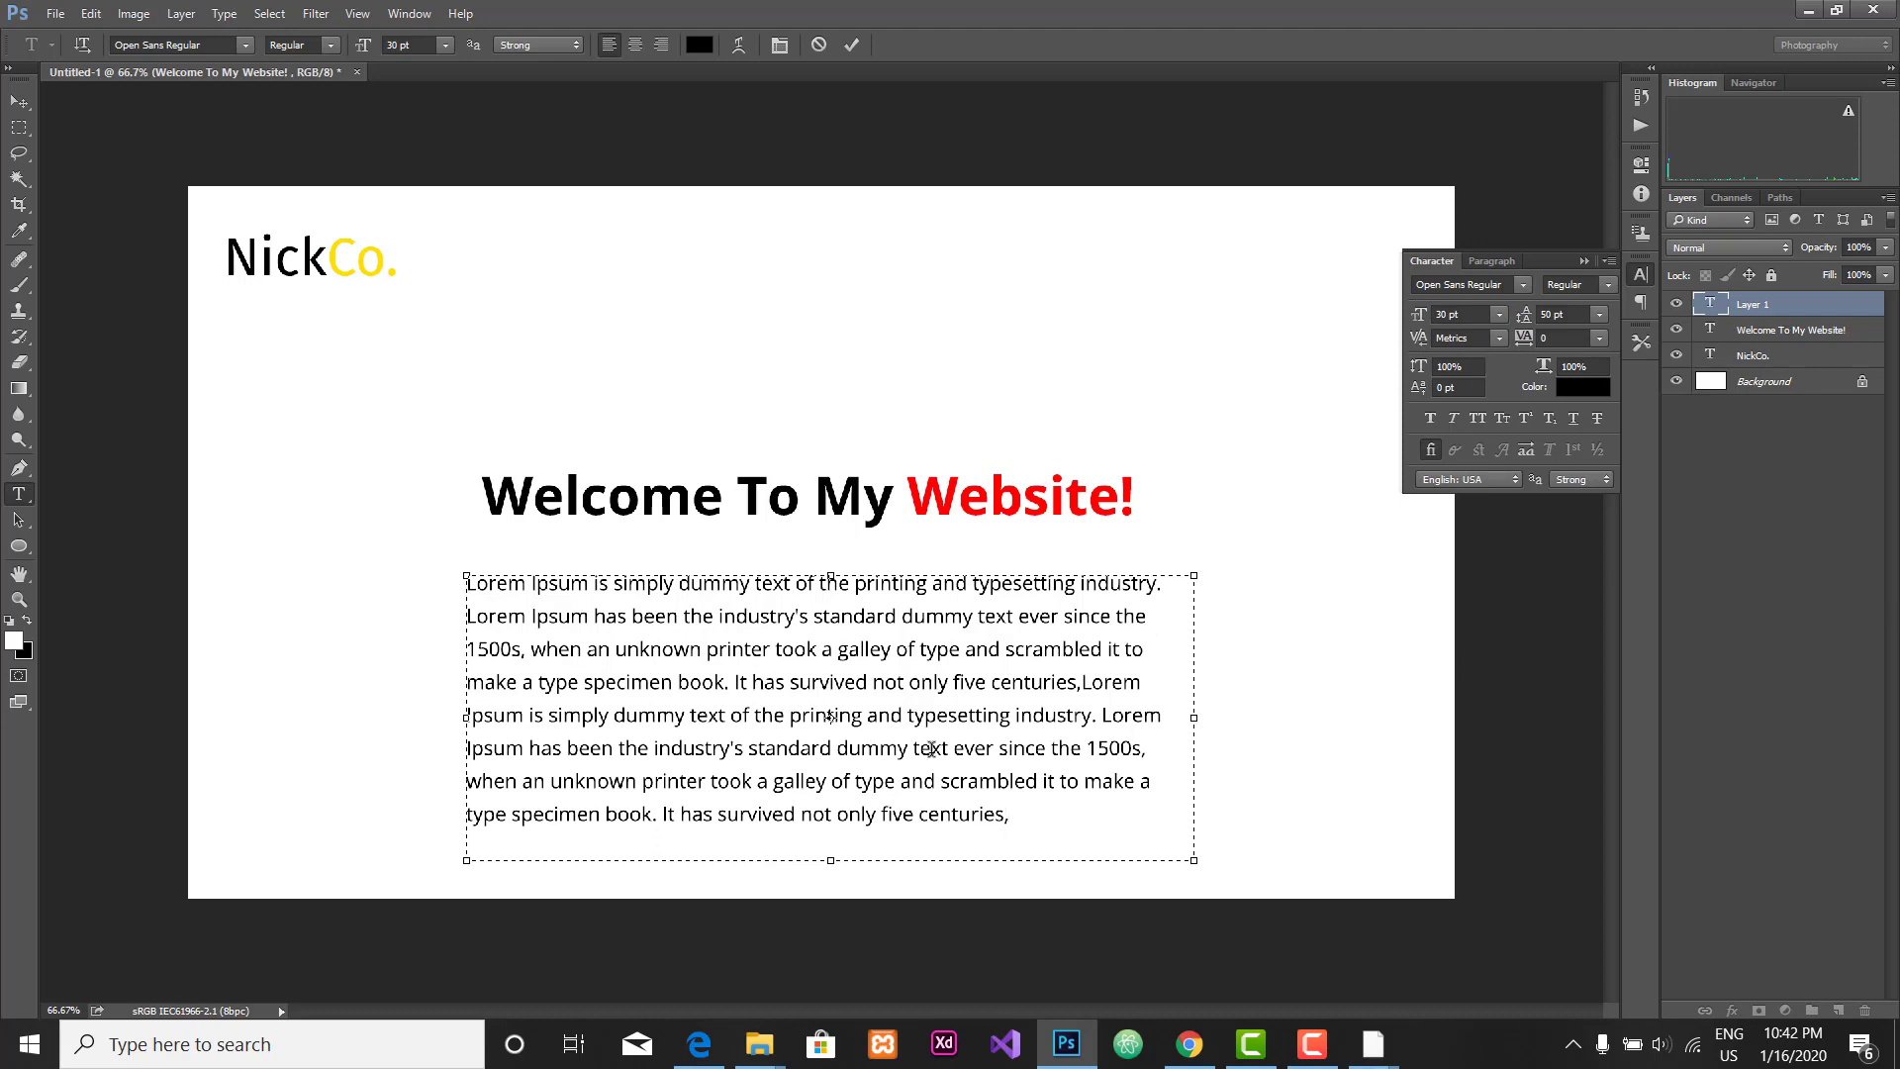
Step: Set the font size of the whole Lorem Ipsum paragraph to 20 pt
left_click_drag(1007, 816, 466, 584)
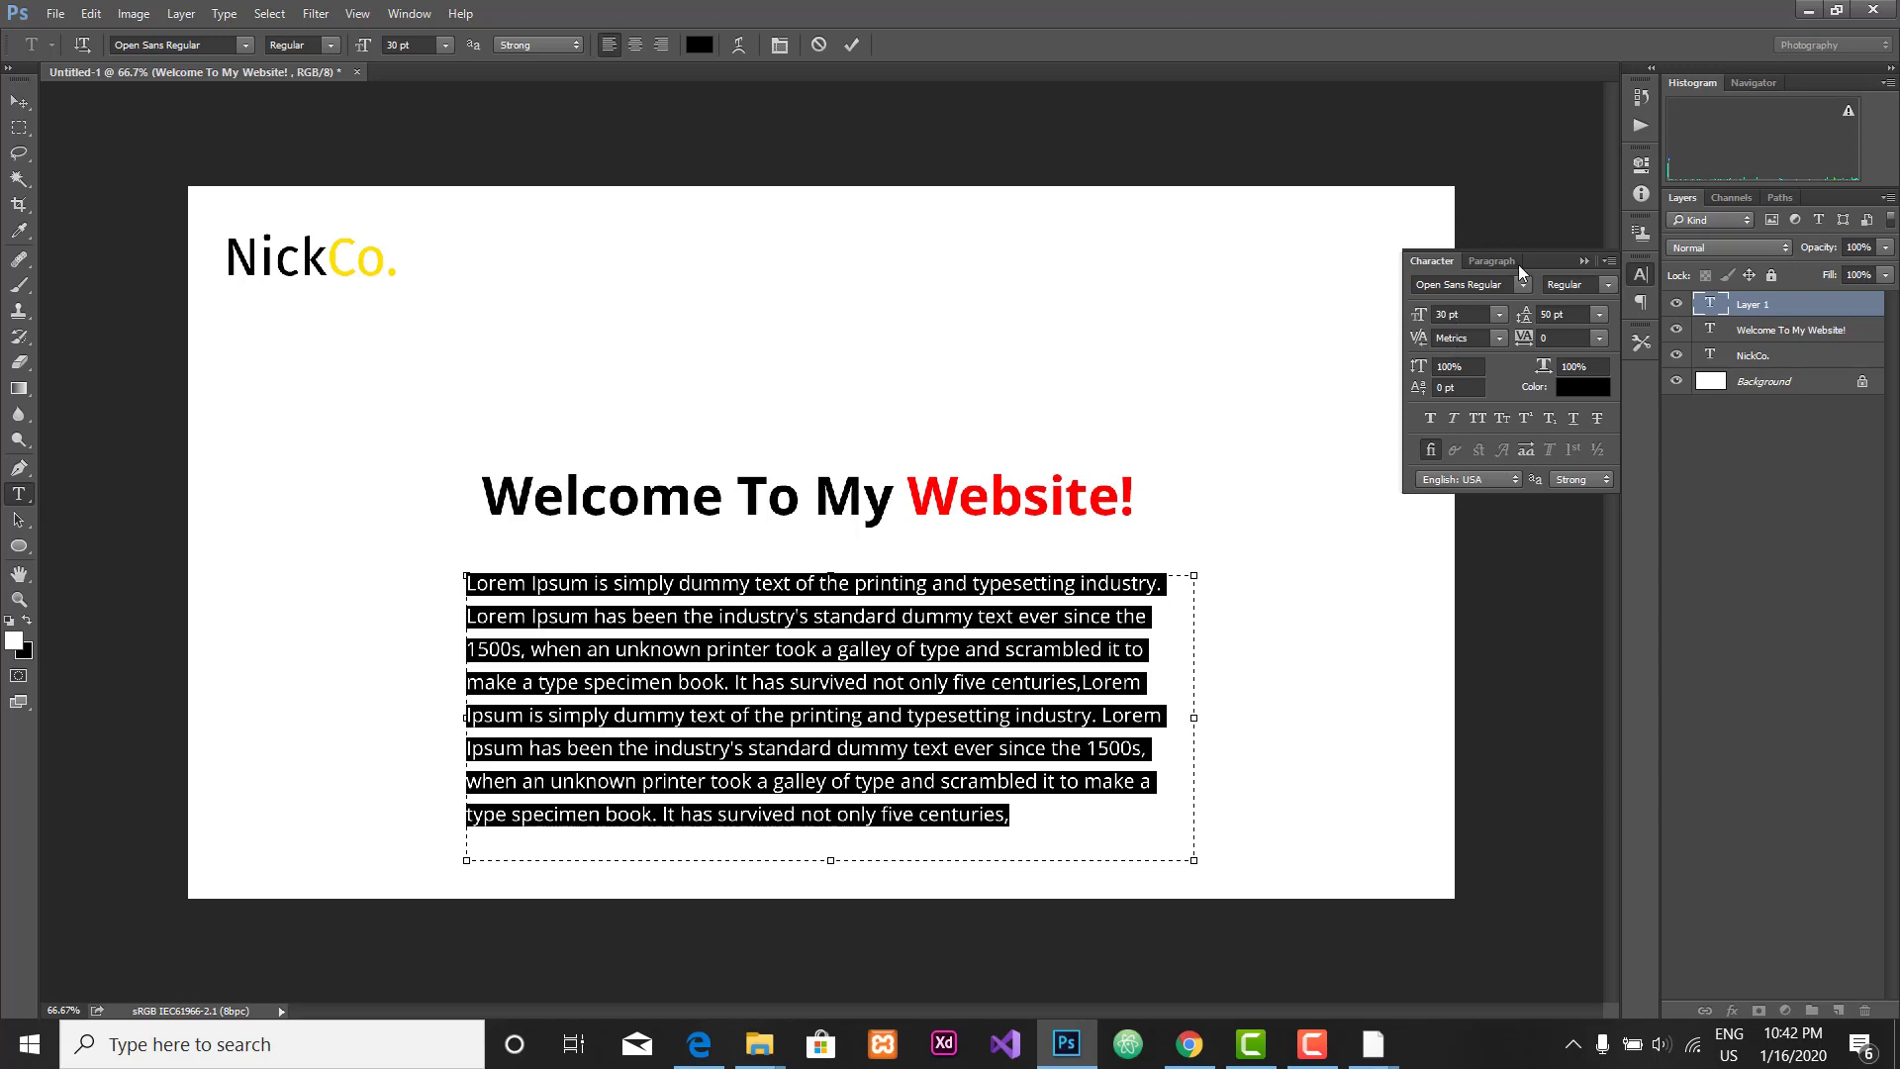
left_click(1442, 315)
double_click(1442, 314)
type("20")
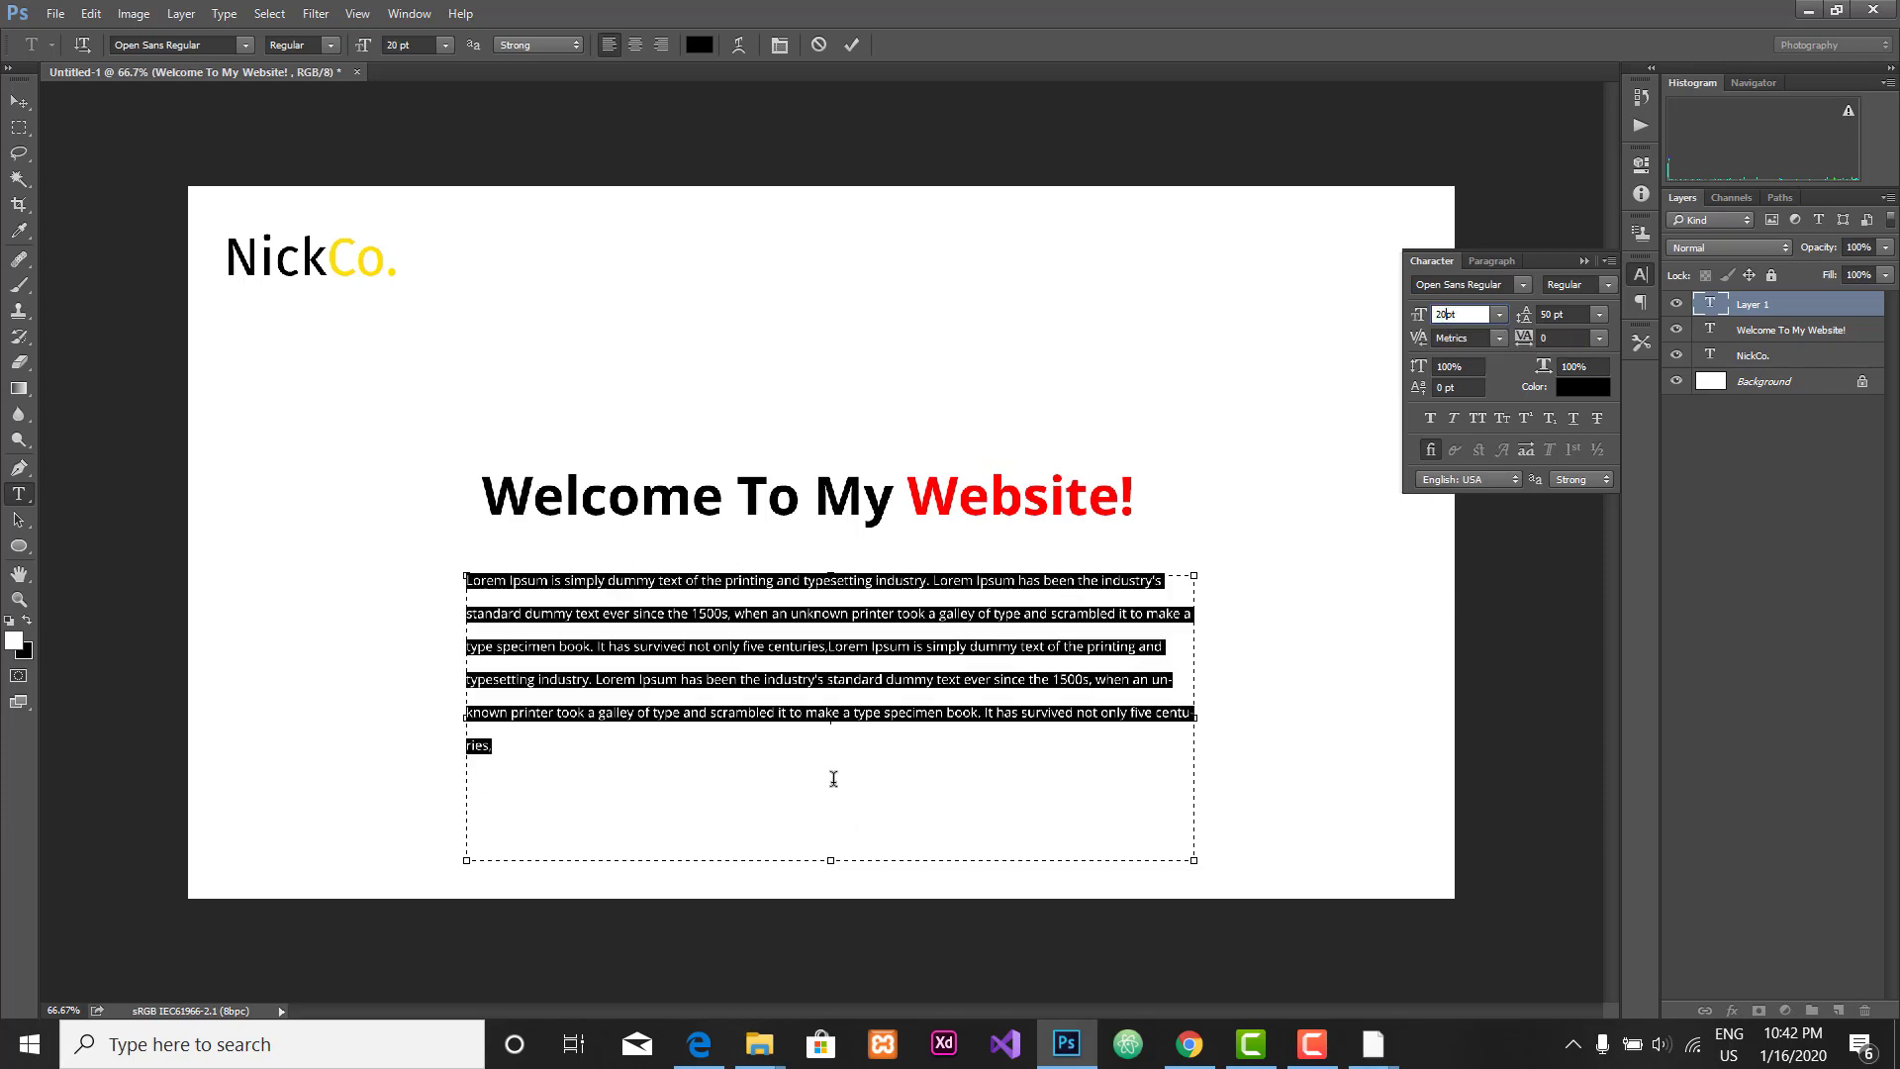
left_click(788, 758)
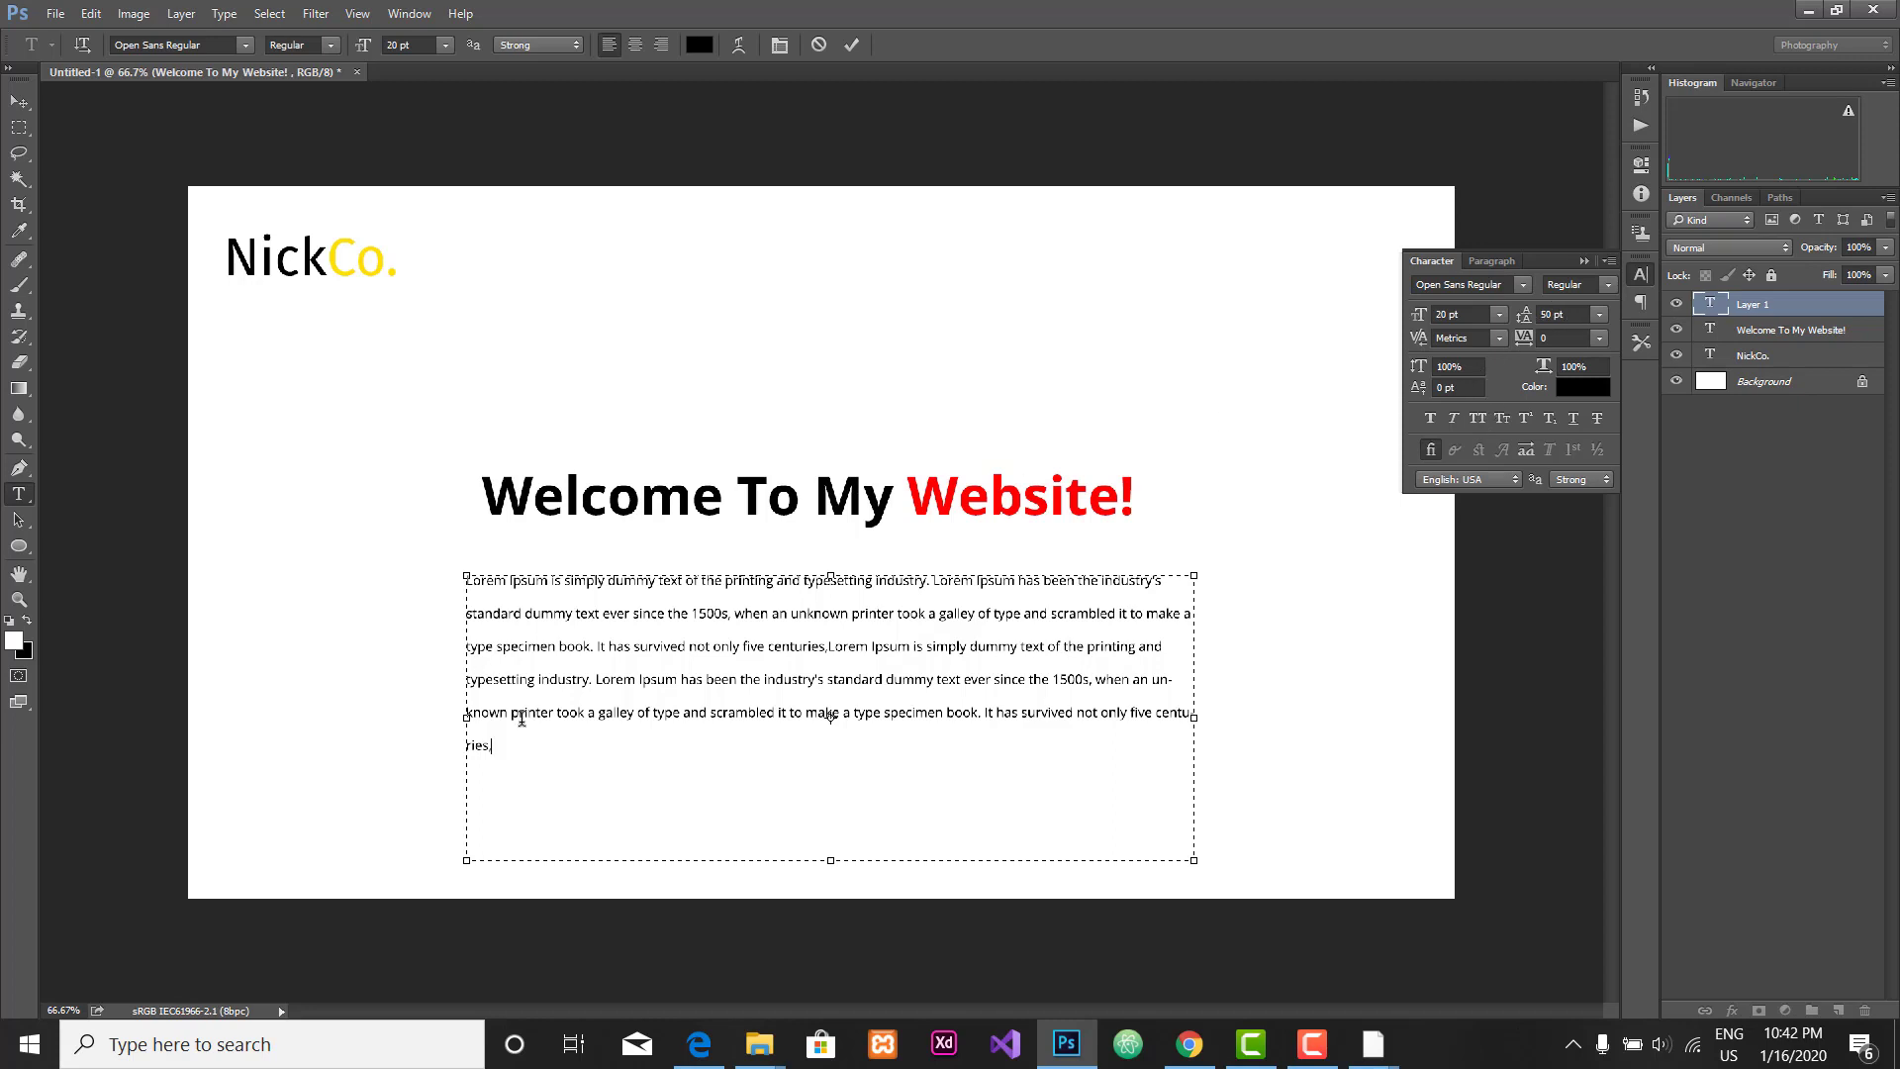
Step: Set the leading of the whole Lorem Ipsum paragraph to 30 pt
key("ctrl+a")
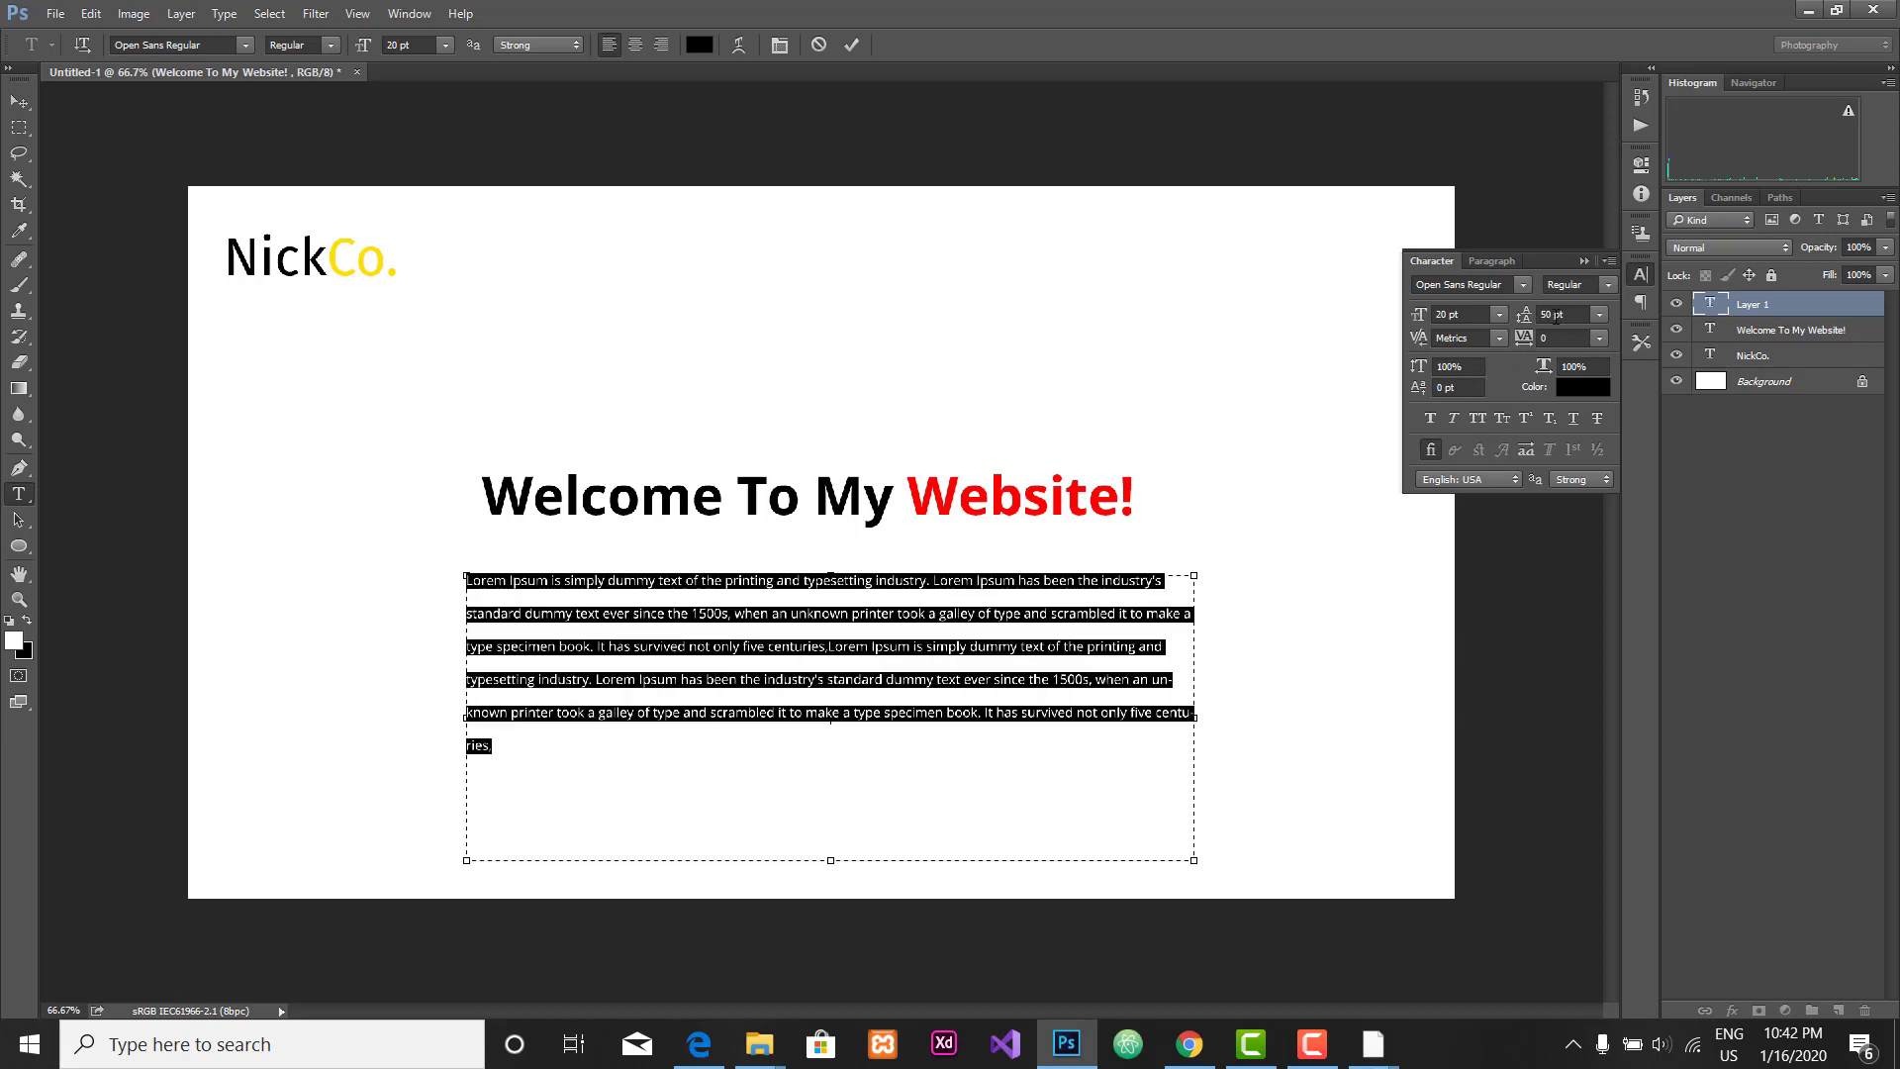
double_click(1551, 315)
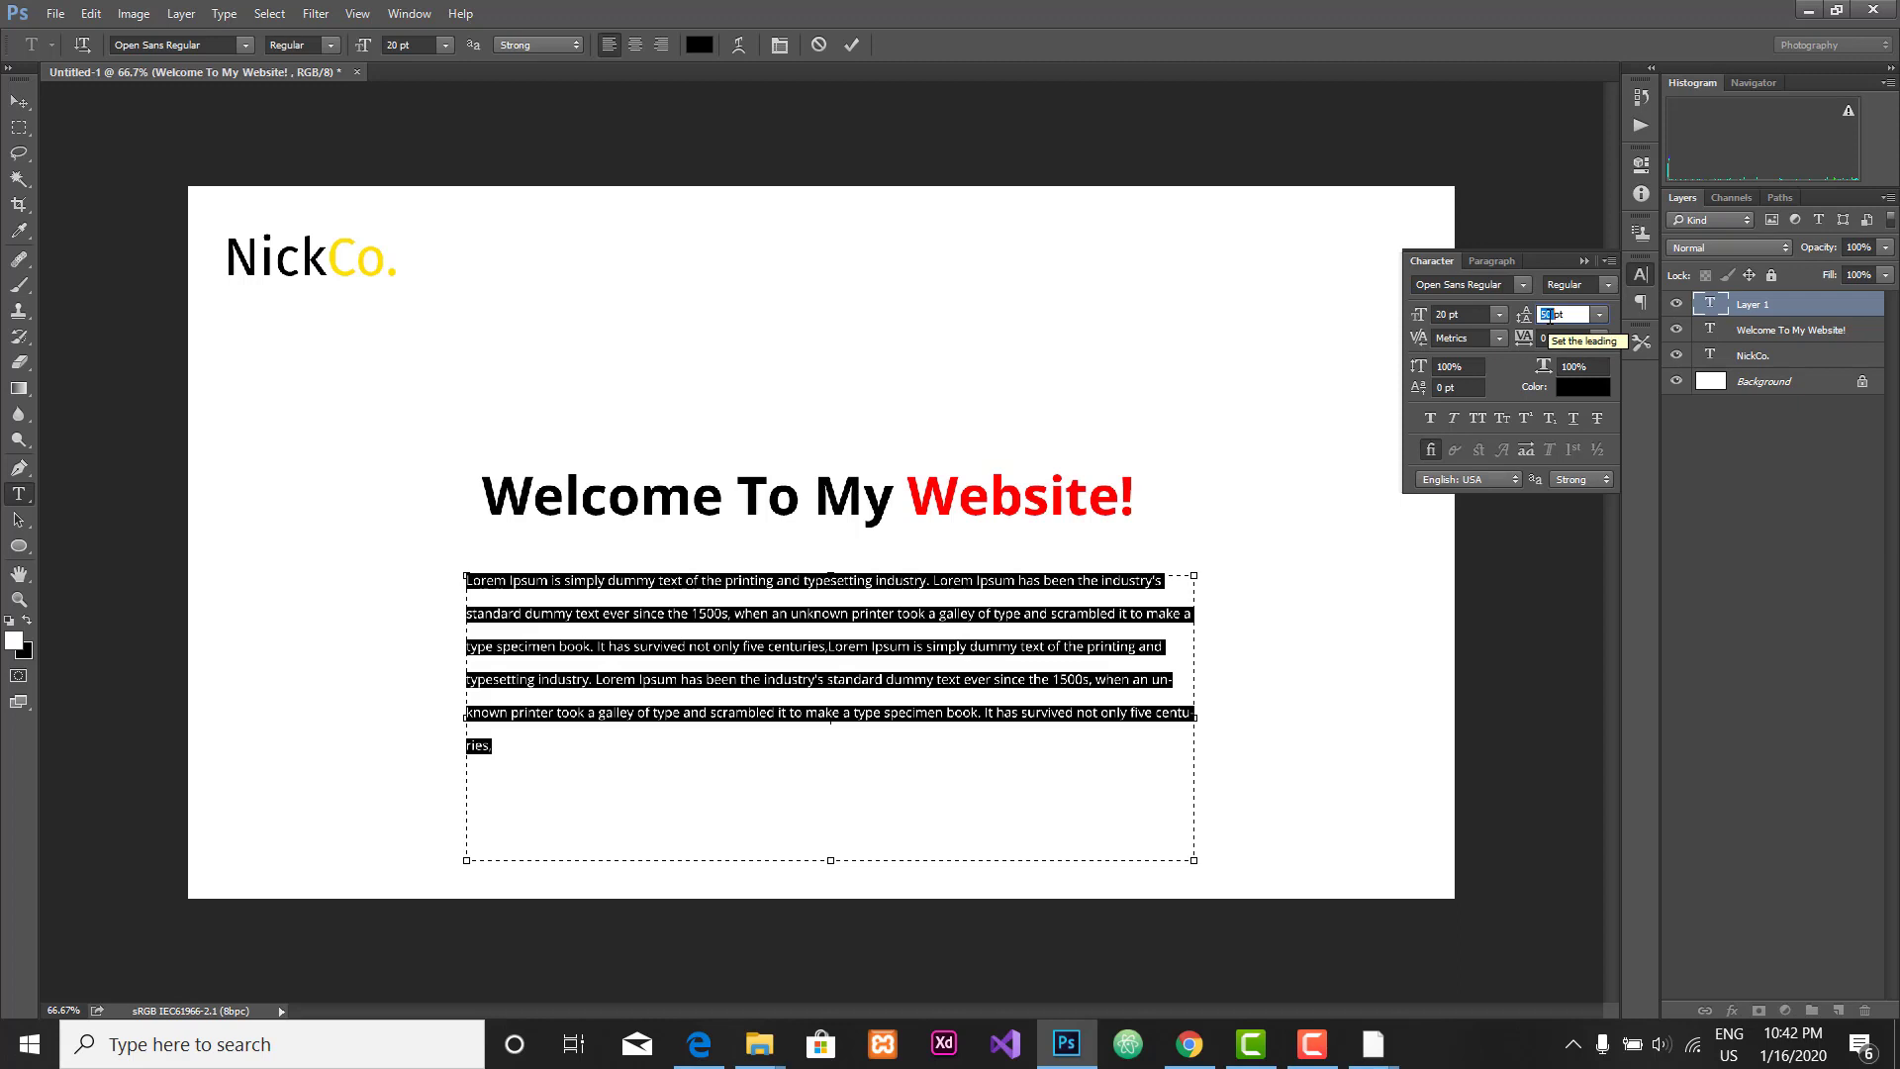
type("30")
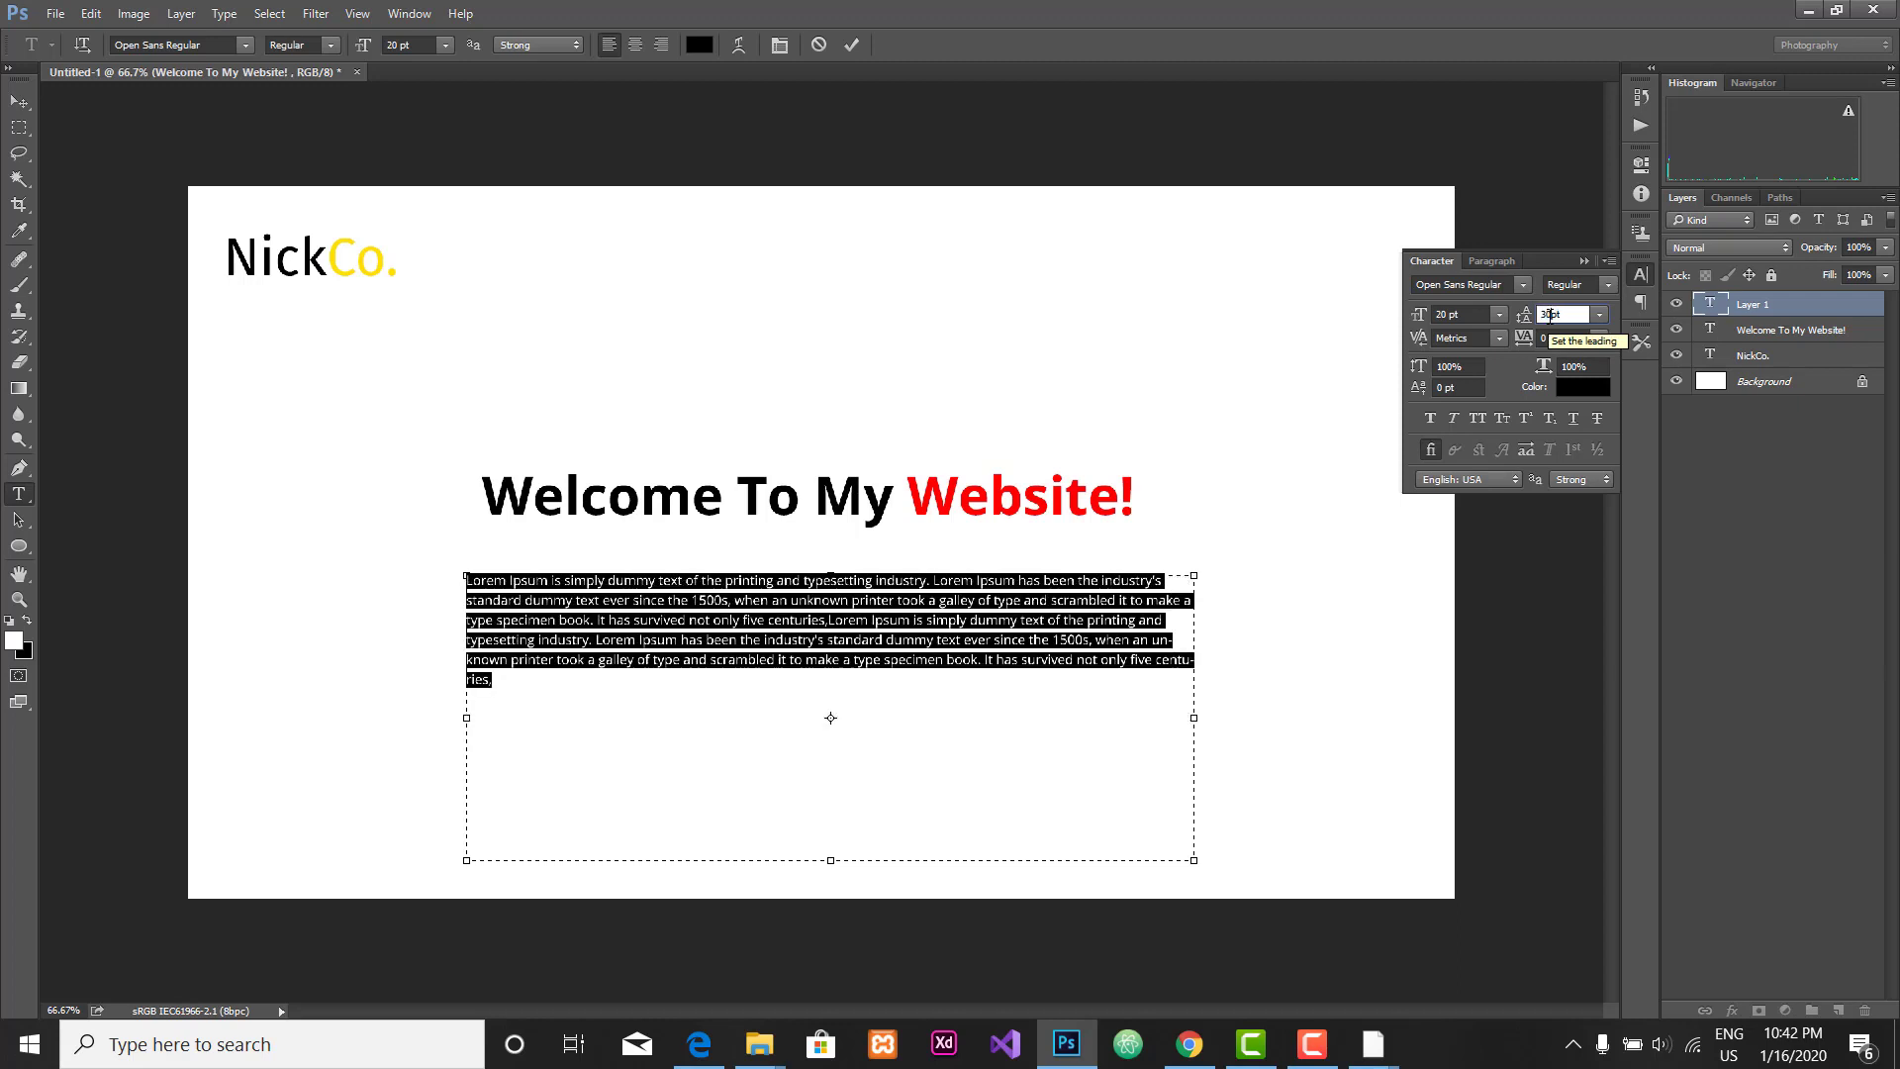
key("Return")
left_click(633, 722)
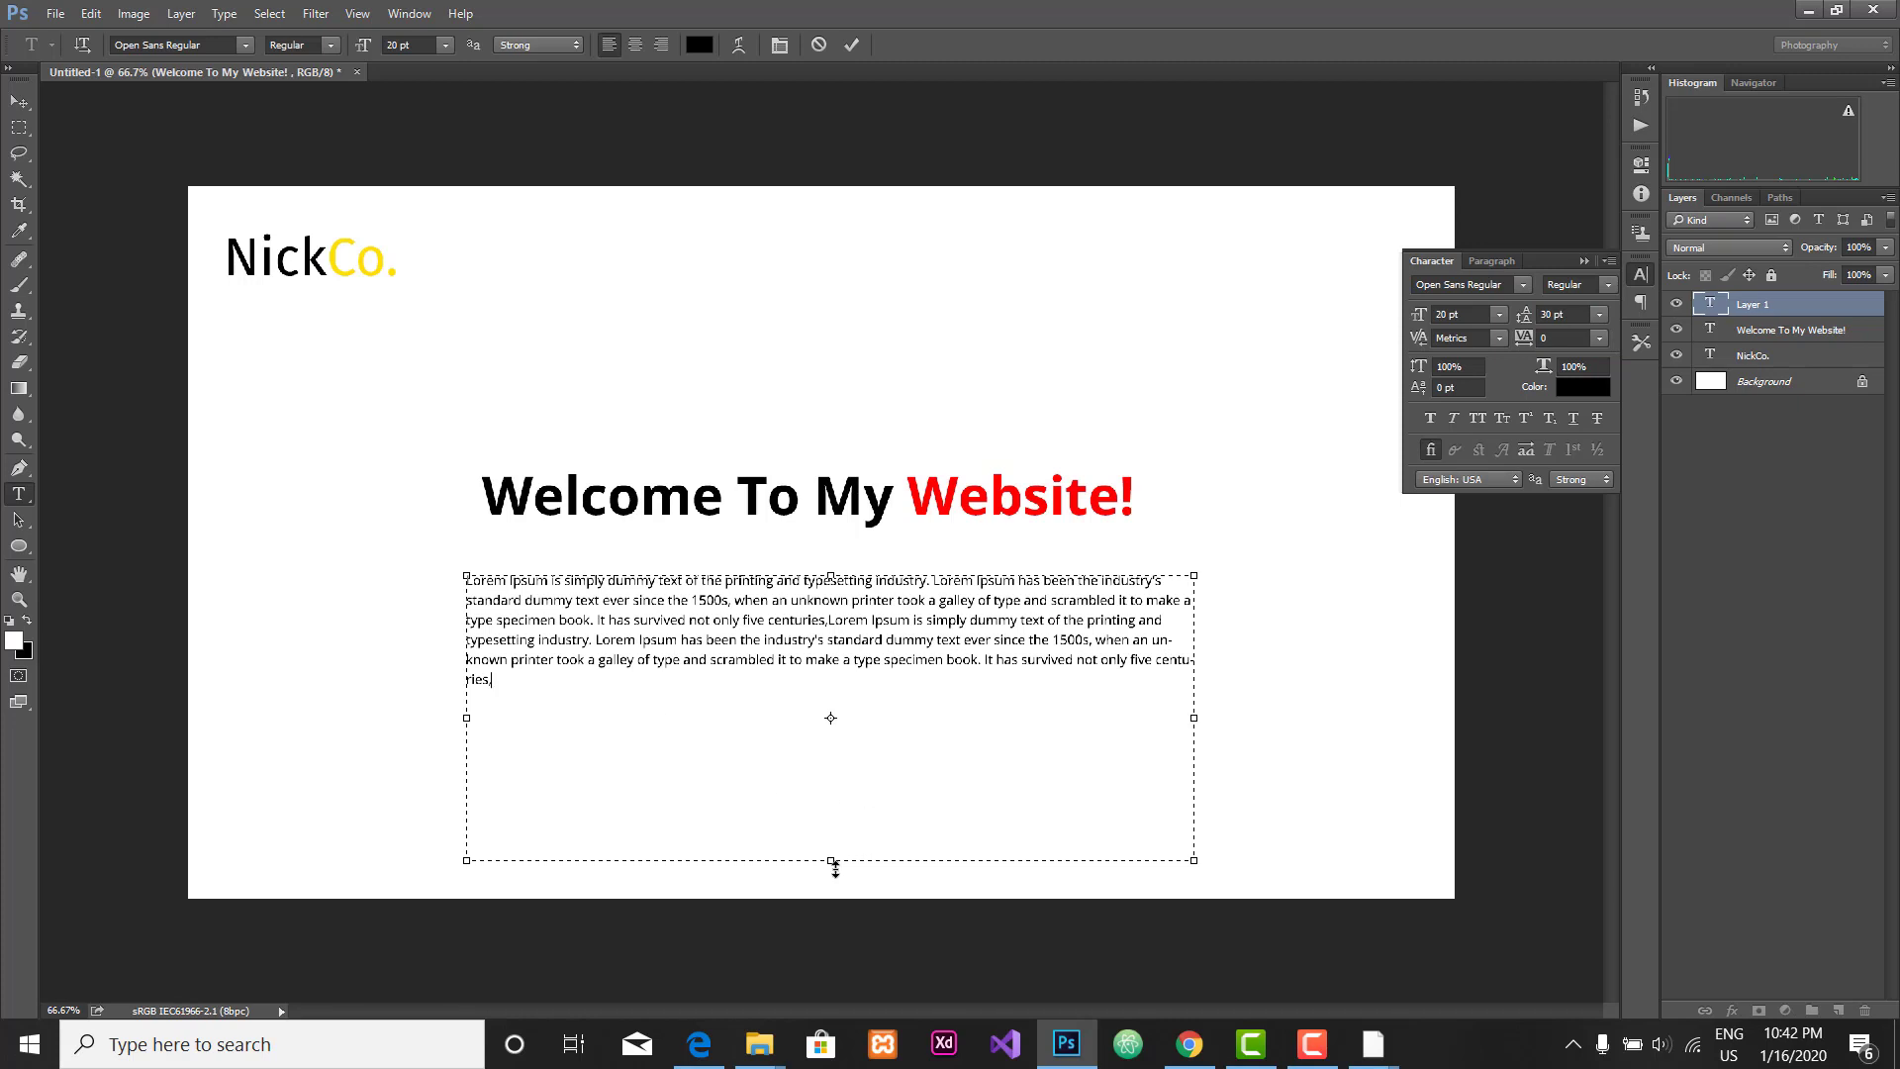
Step: Shorten the Lorem Ipsum text box to just below its last line and move it flush with the heading's left edge
left_click_drag(833, 862, 832, 773)
left_click_drag(833, 729, 832, 723)
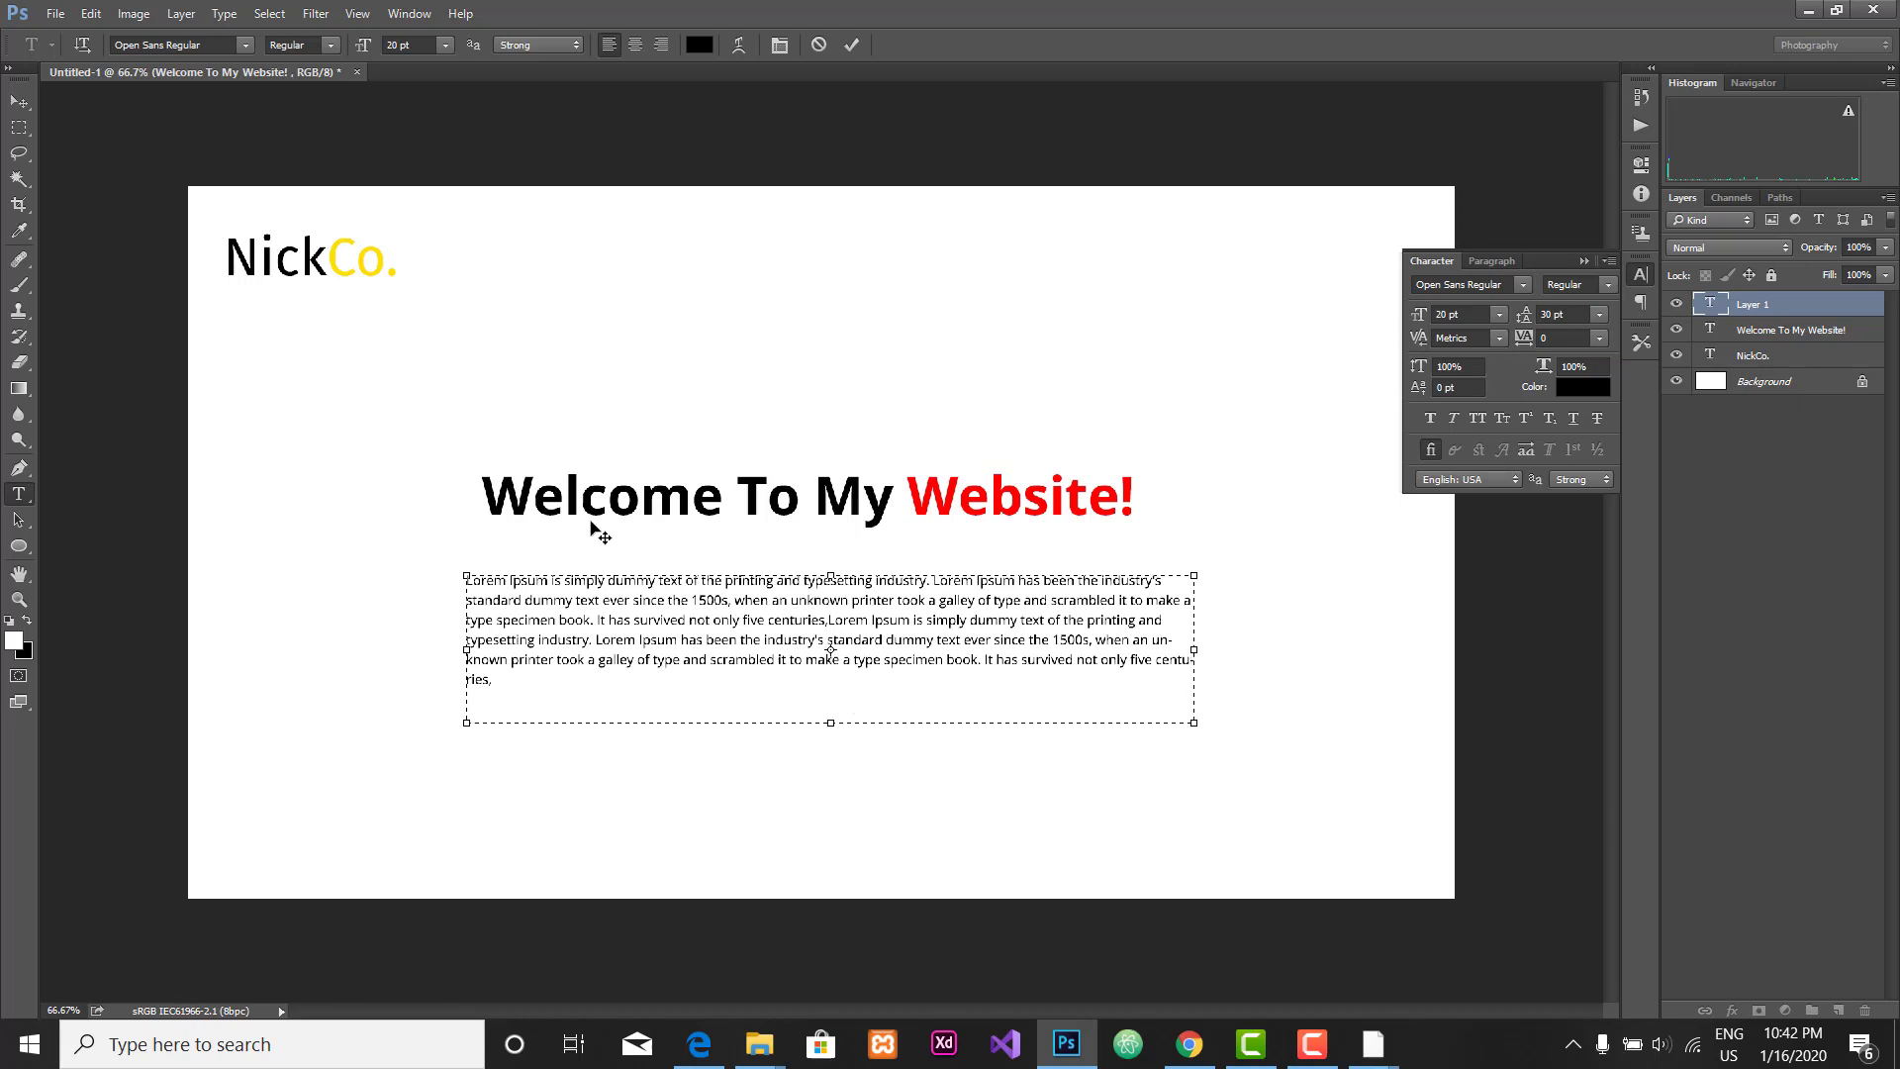
left_click(20, 102)
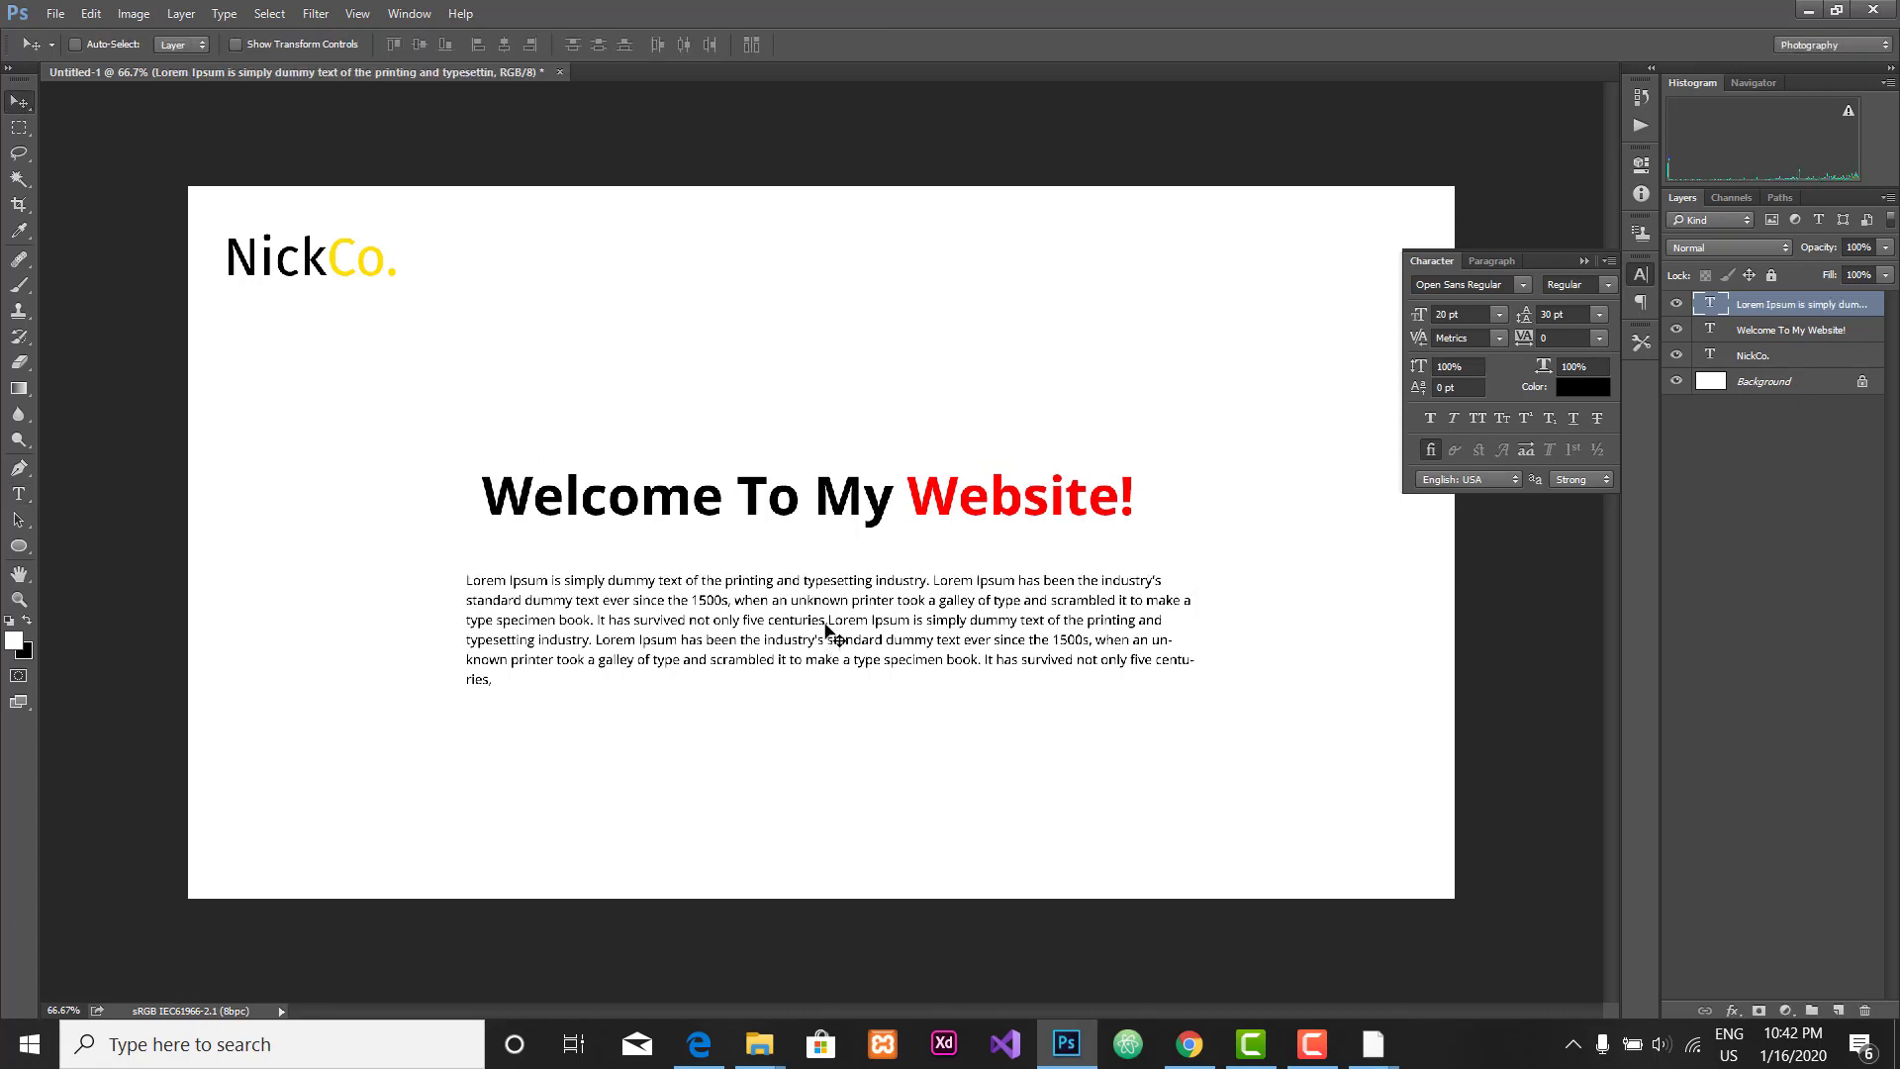
left_click_drag(829, 627, 835, 639)
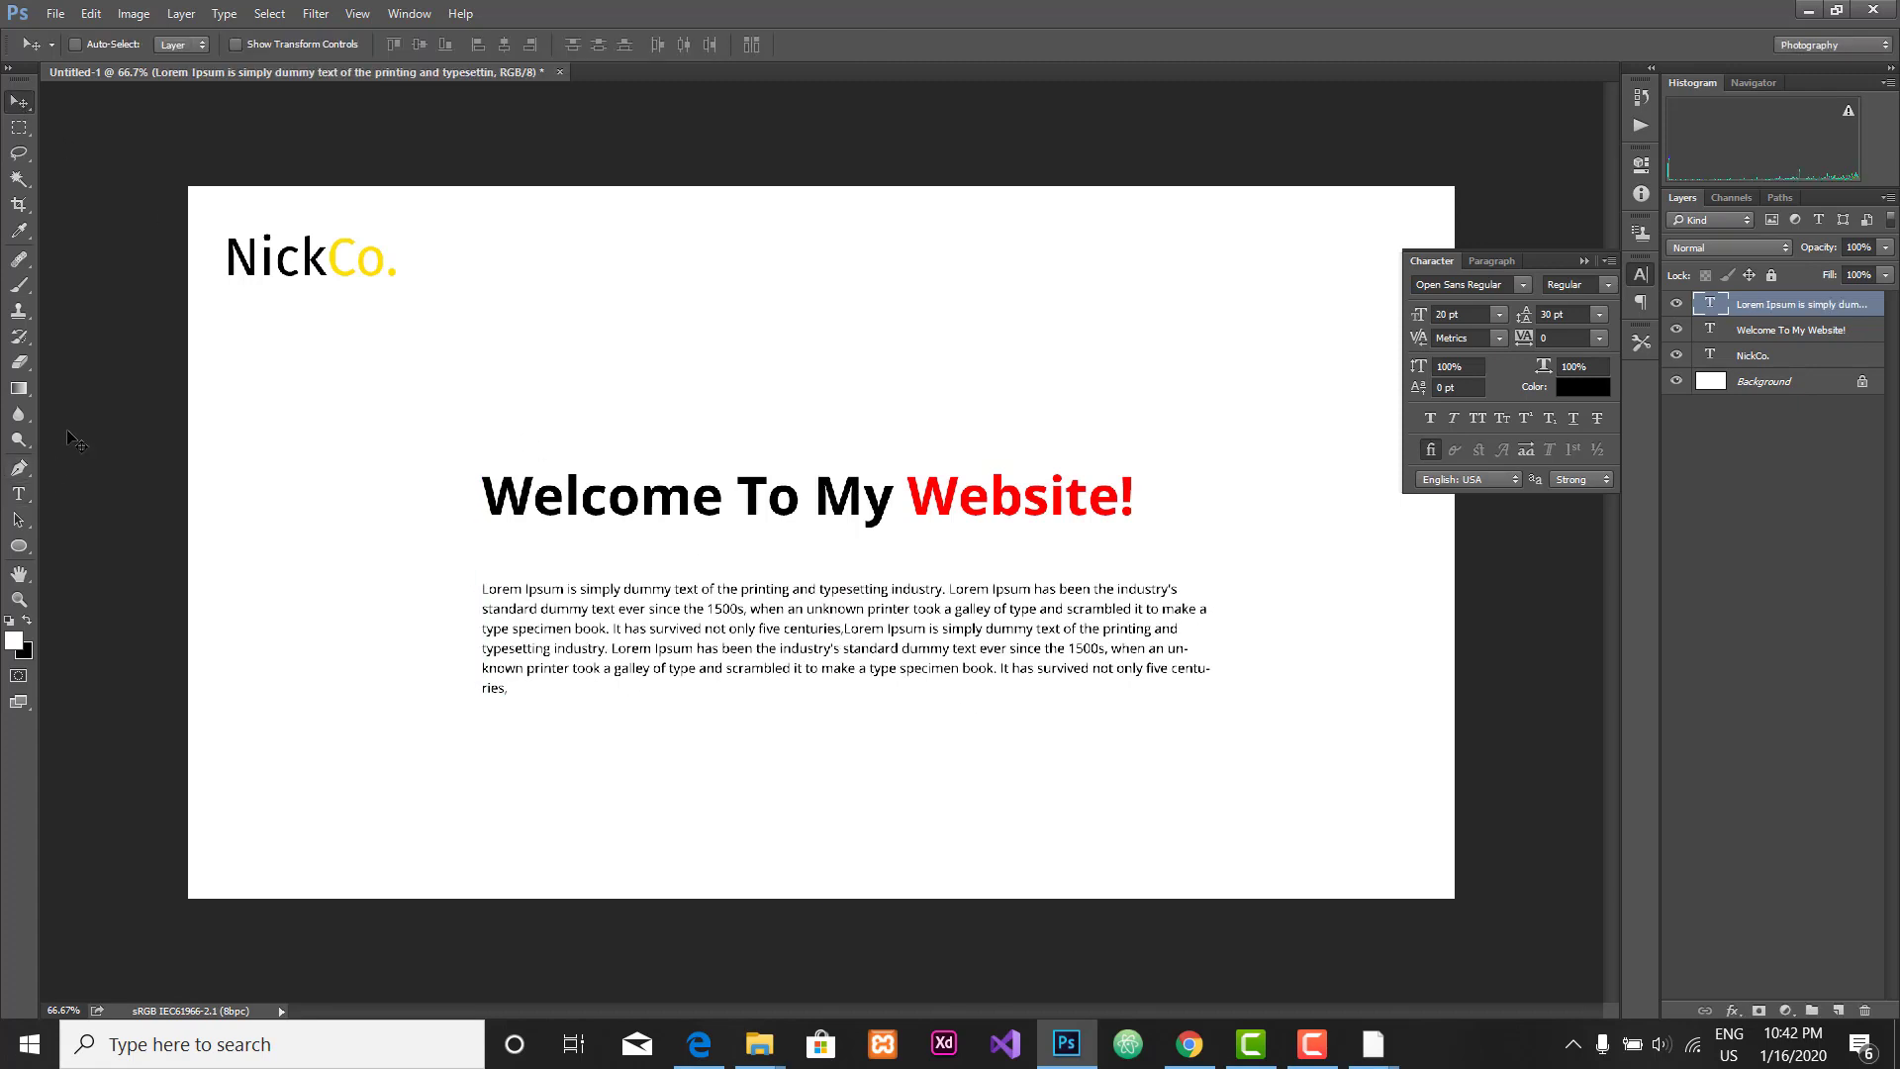
Step: Change the font of the whole Lorem Ipsum paragraph to Lato Regular and commit the text edit
key("j")
left_click(19, 494)
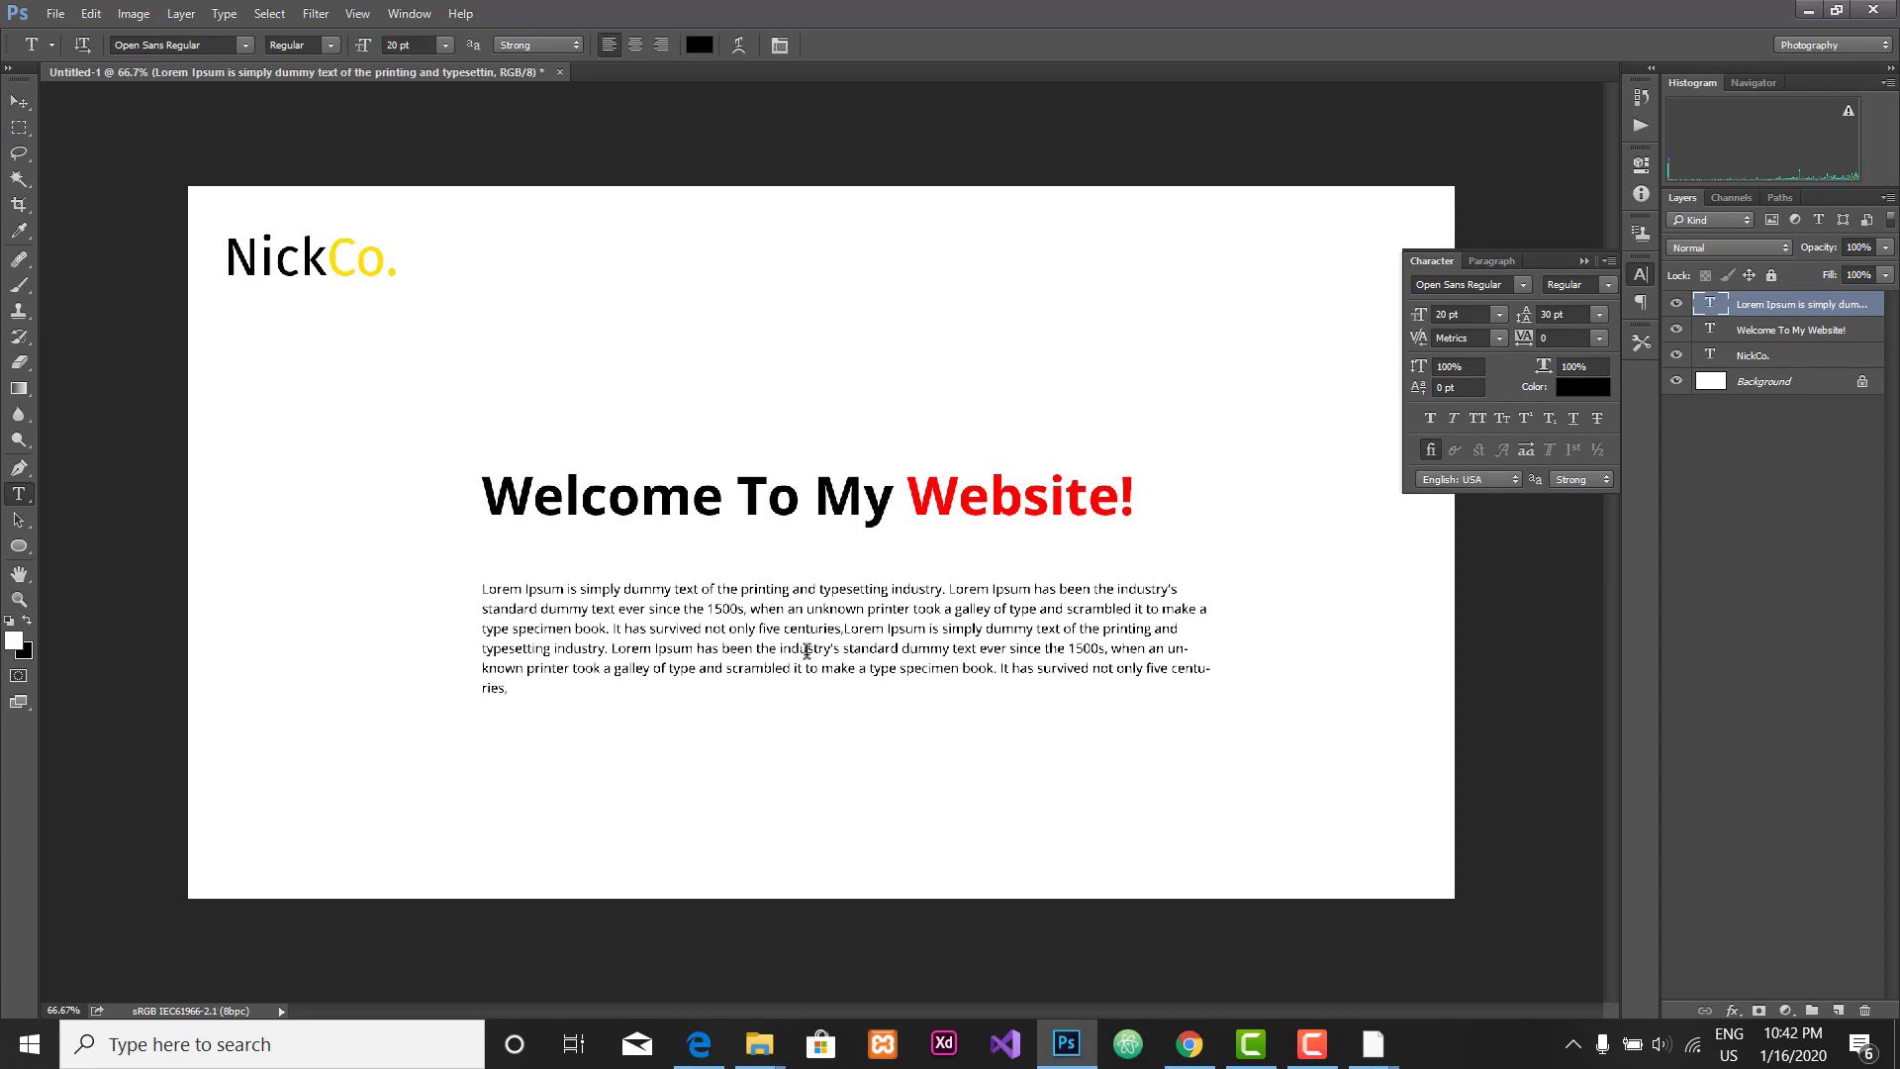
left_click(761, 623)
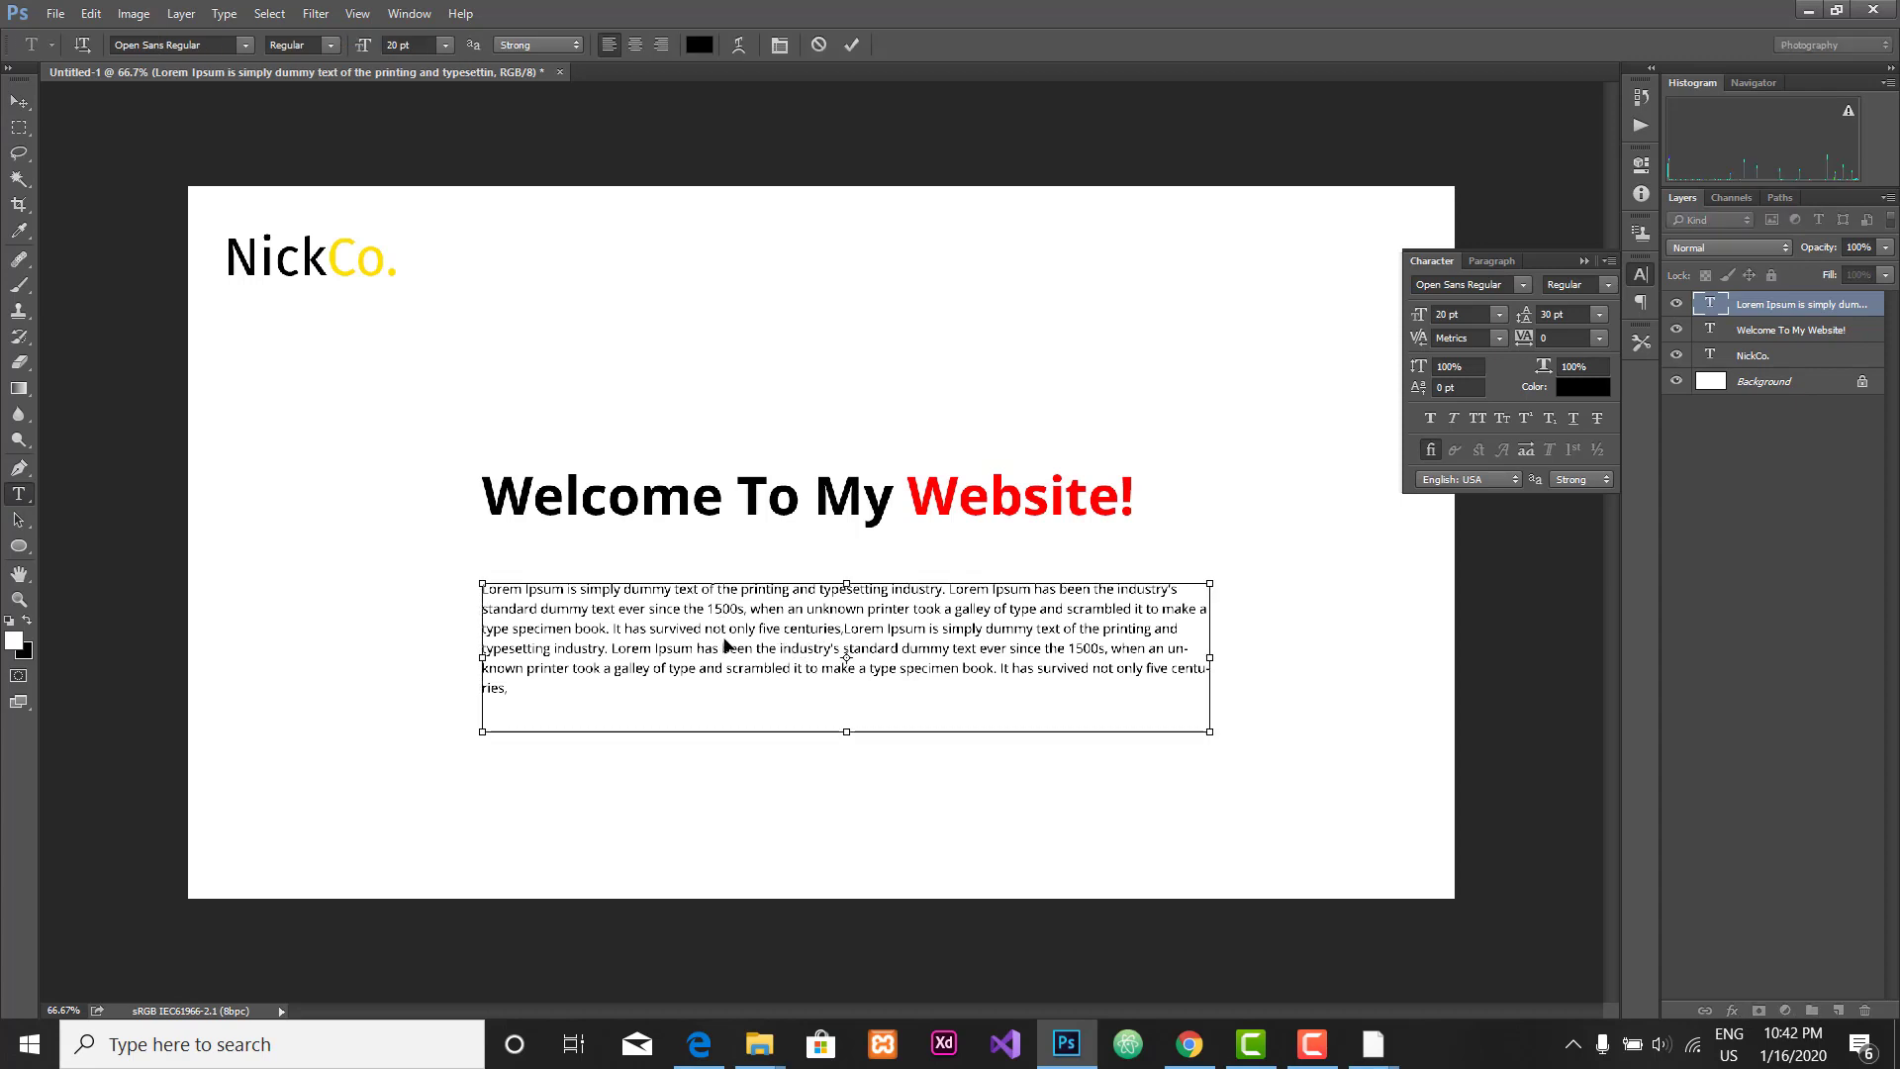
key("ctrl+a")
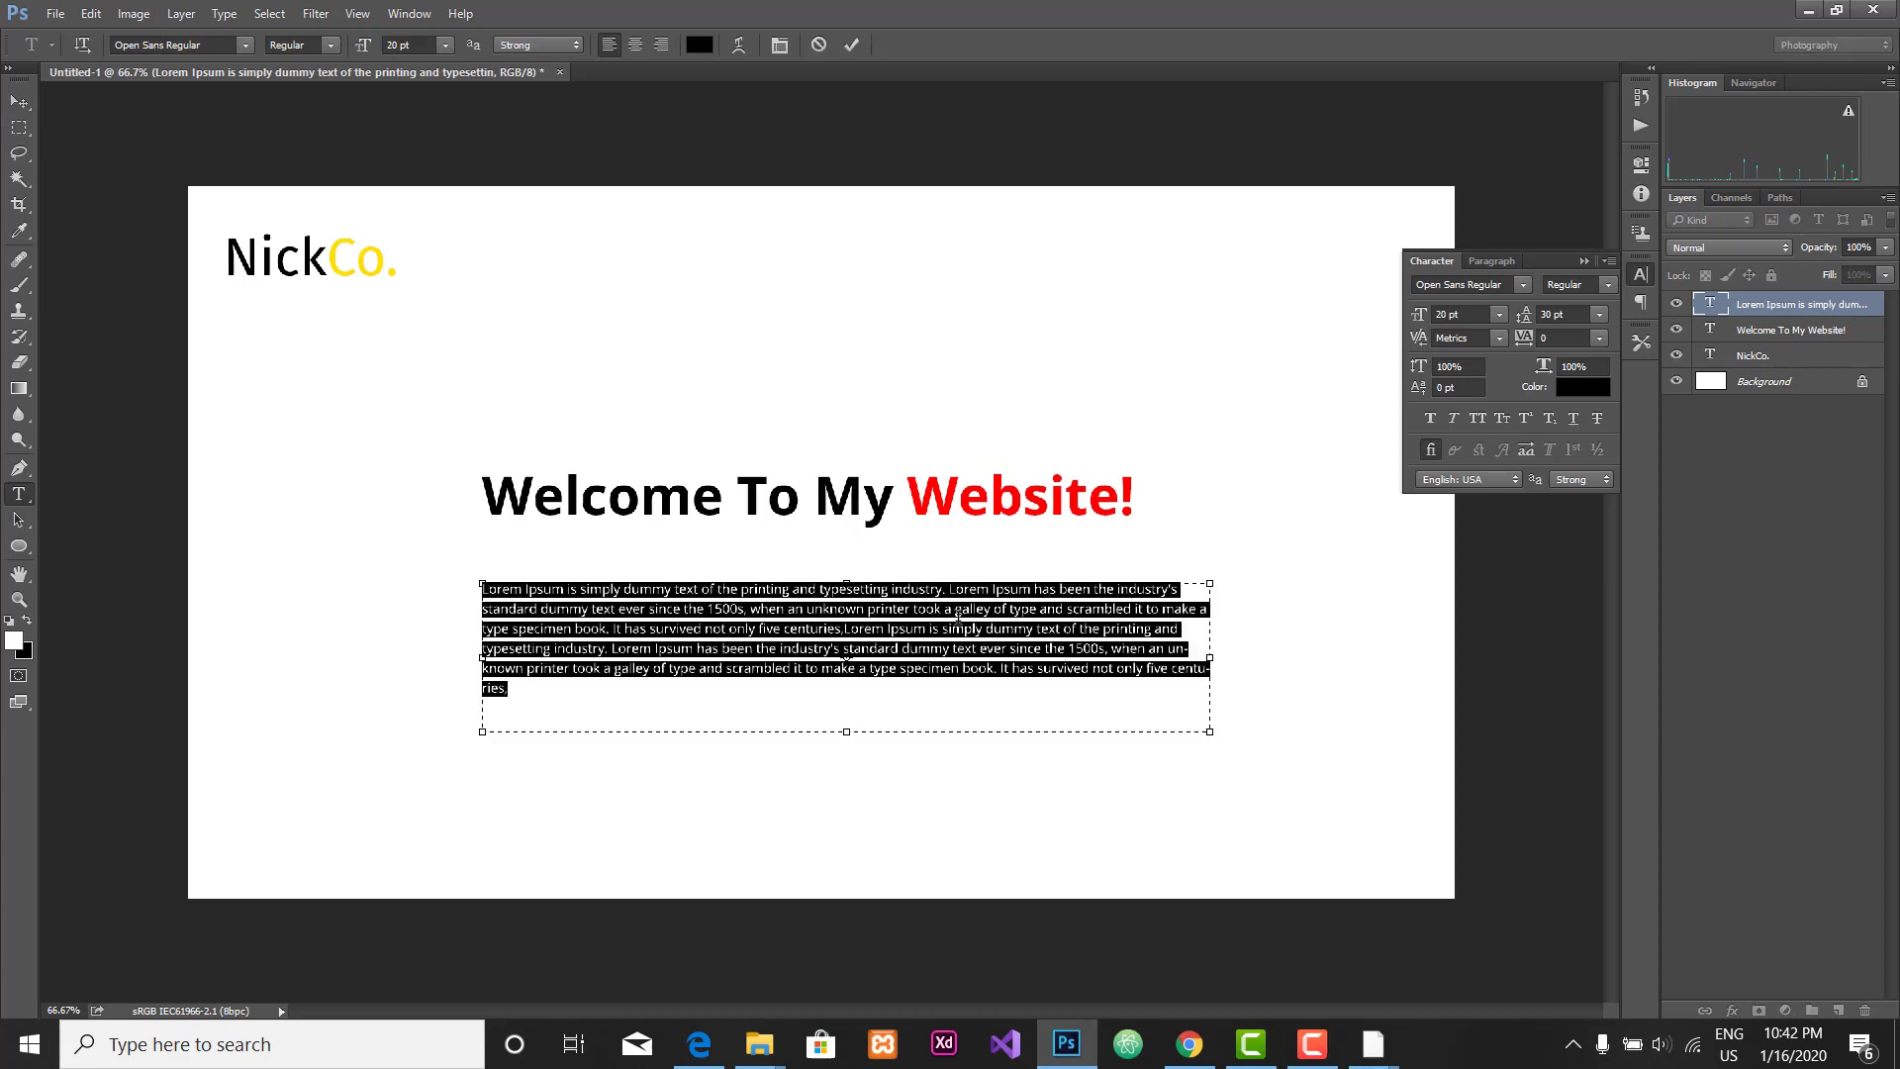
left_click(1504, 283)
type("Lato")
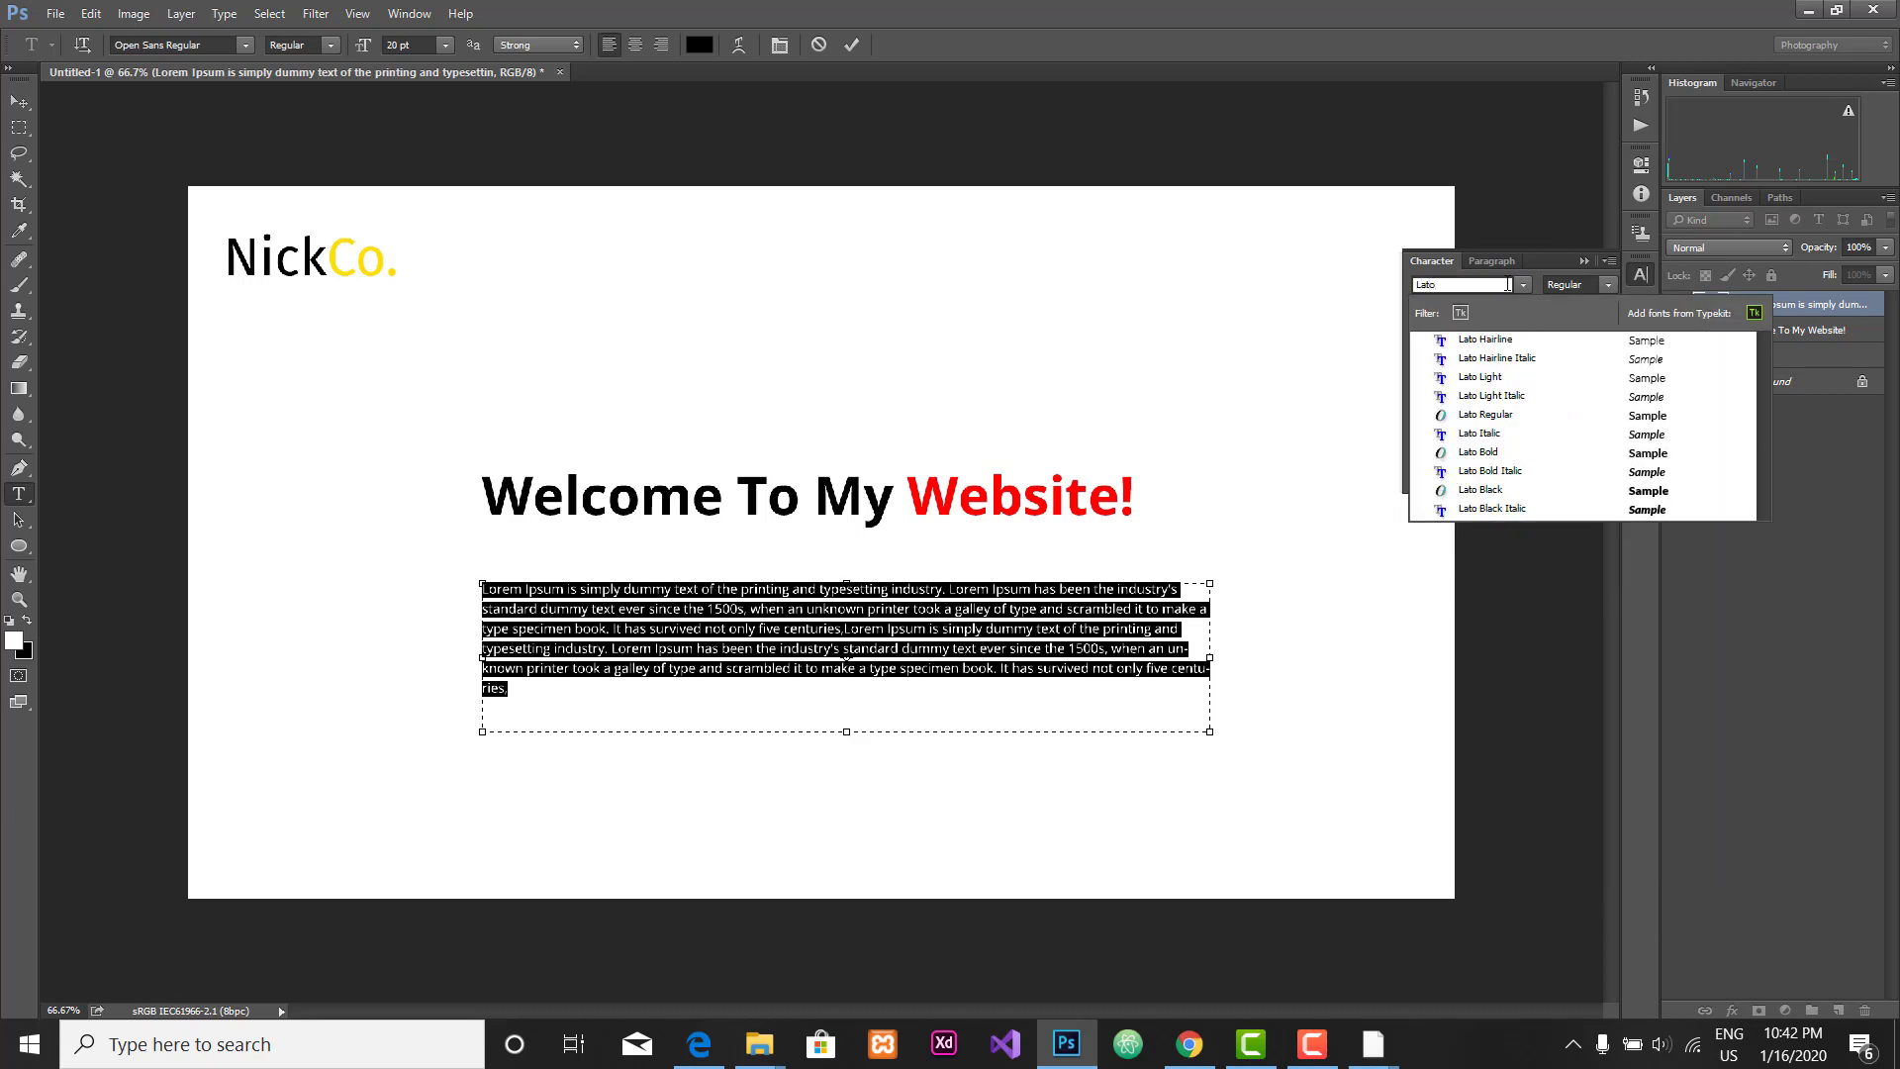
left_click(1508, 415)
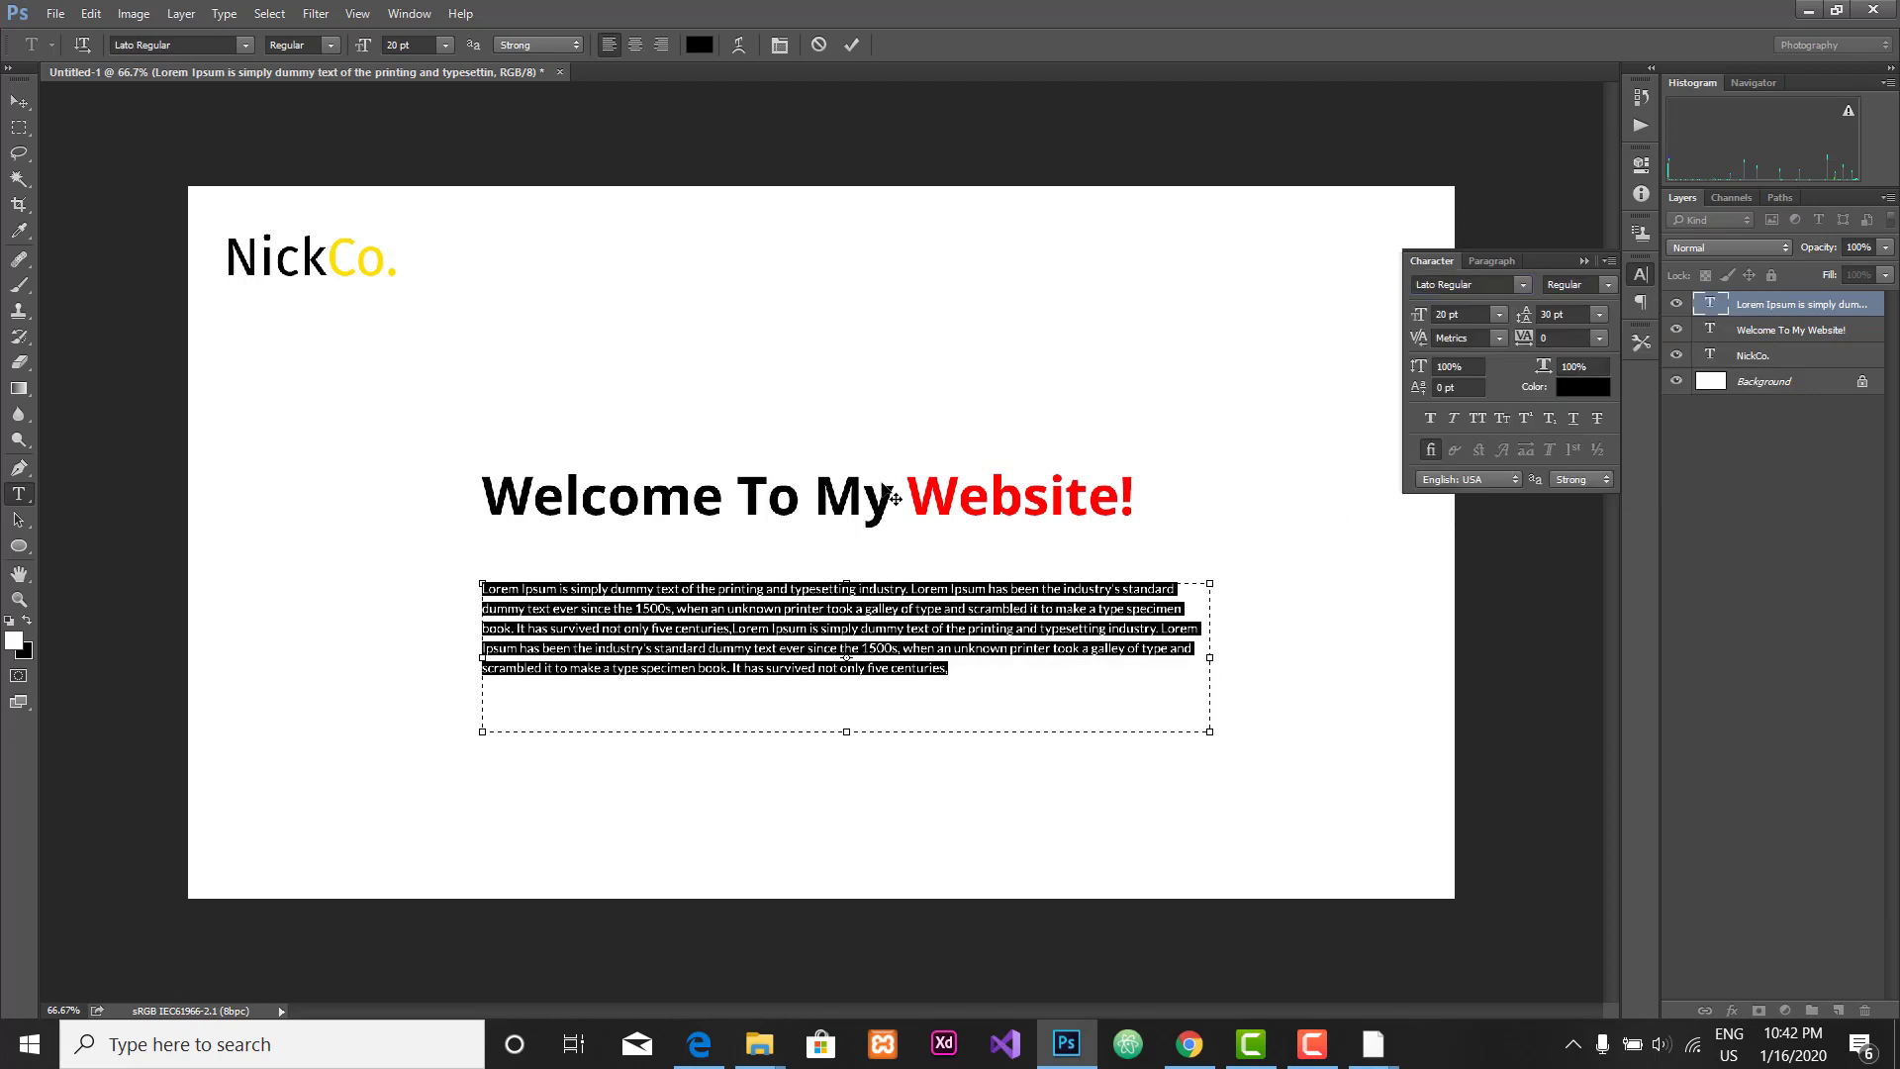
key("ctrl+Return")
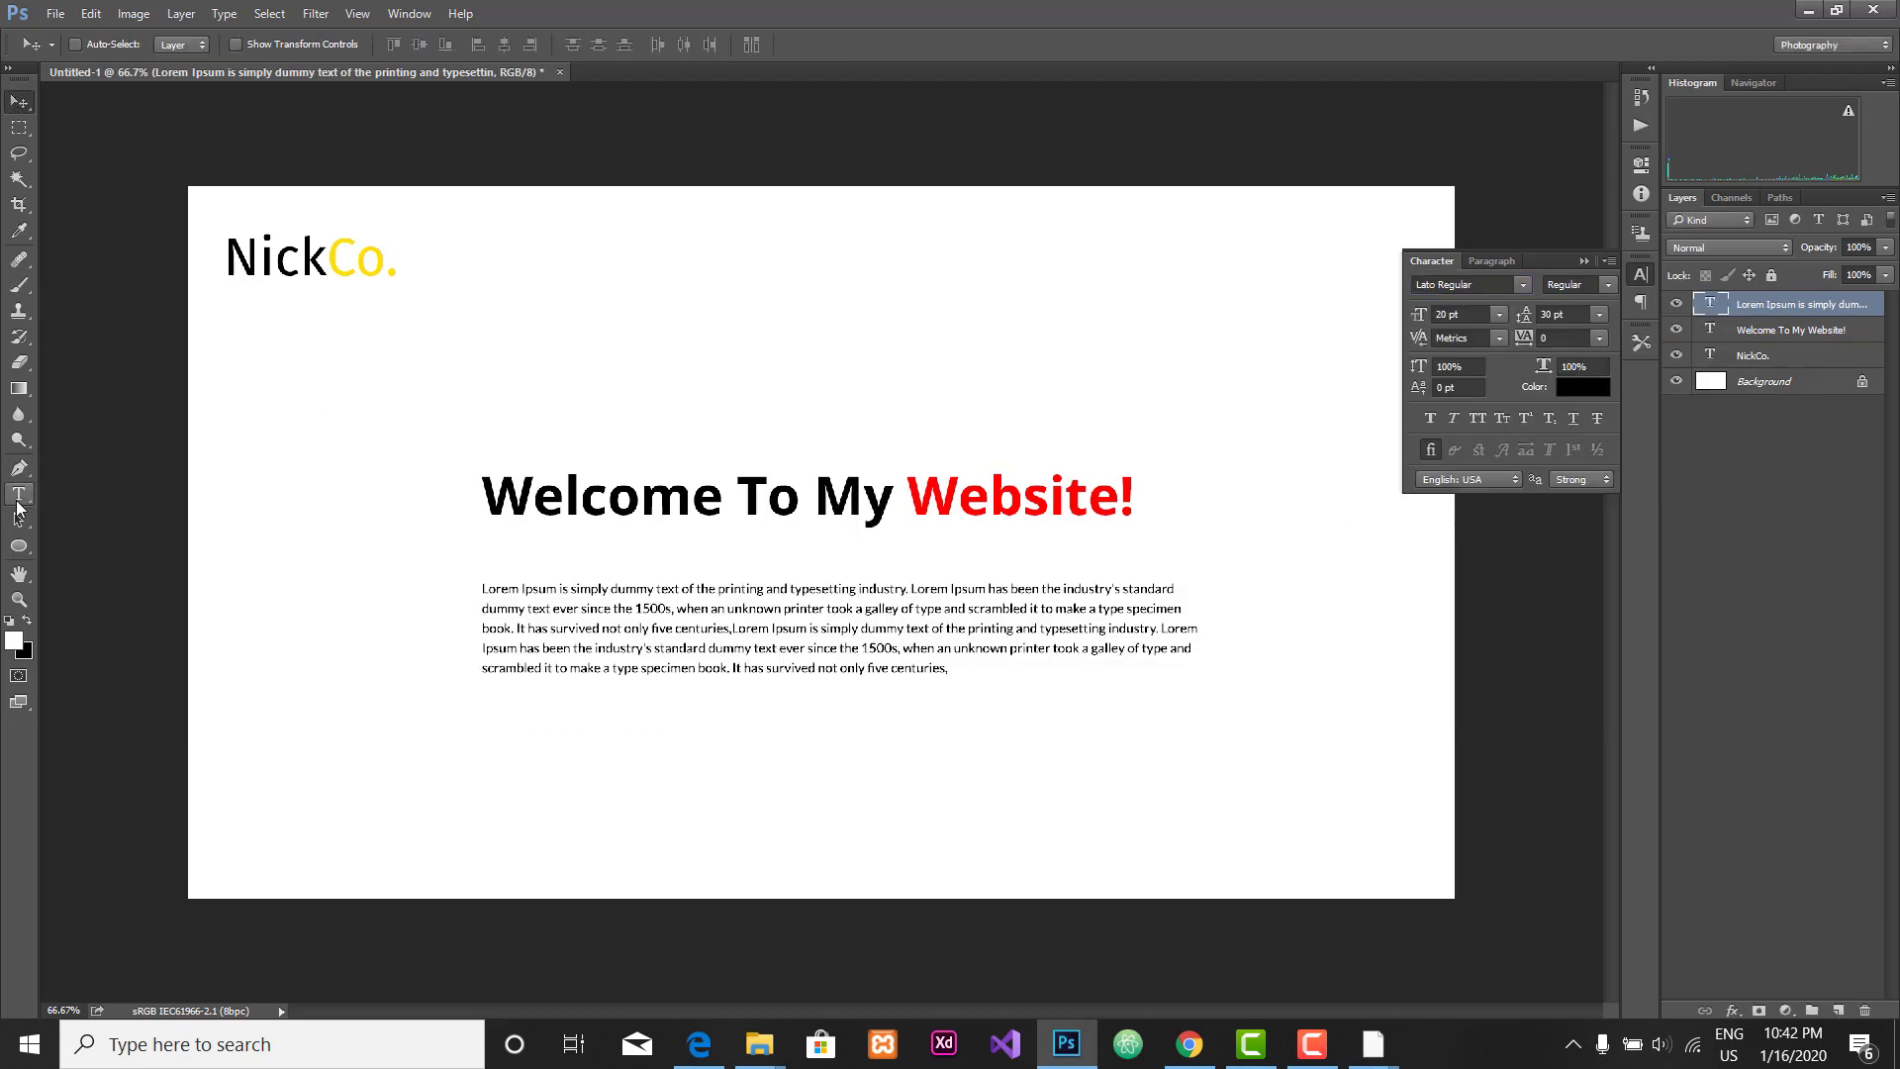
Step: Change the font of the whole "Welcome To My Website!" heading to Lato Light
left_click(1044, 485)
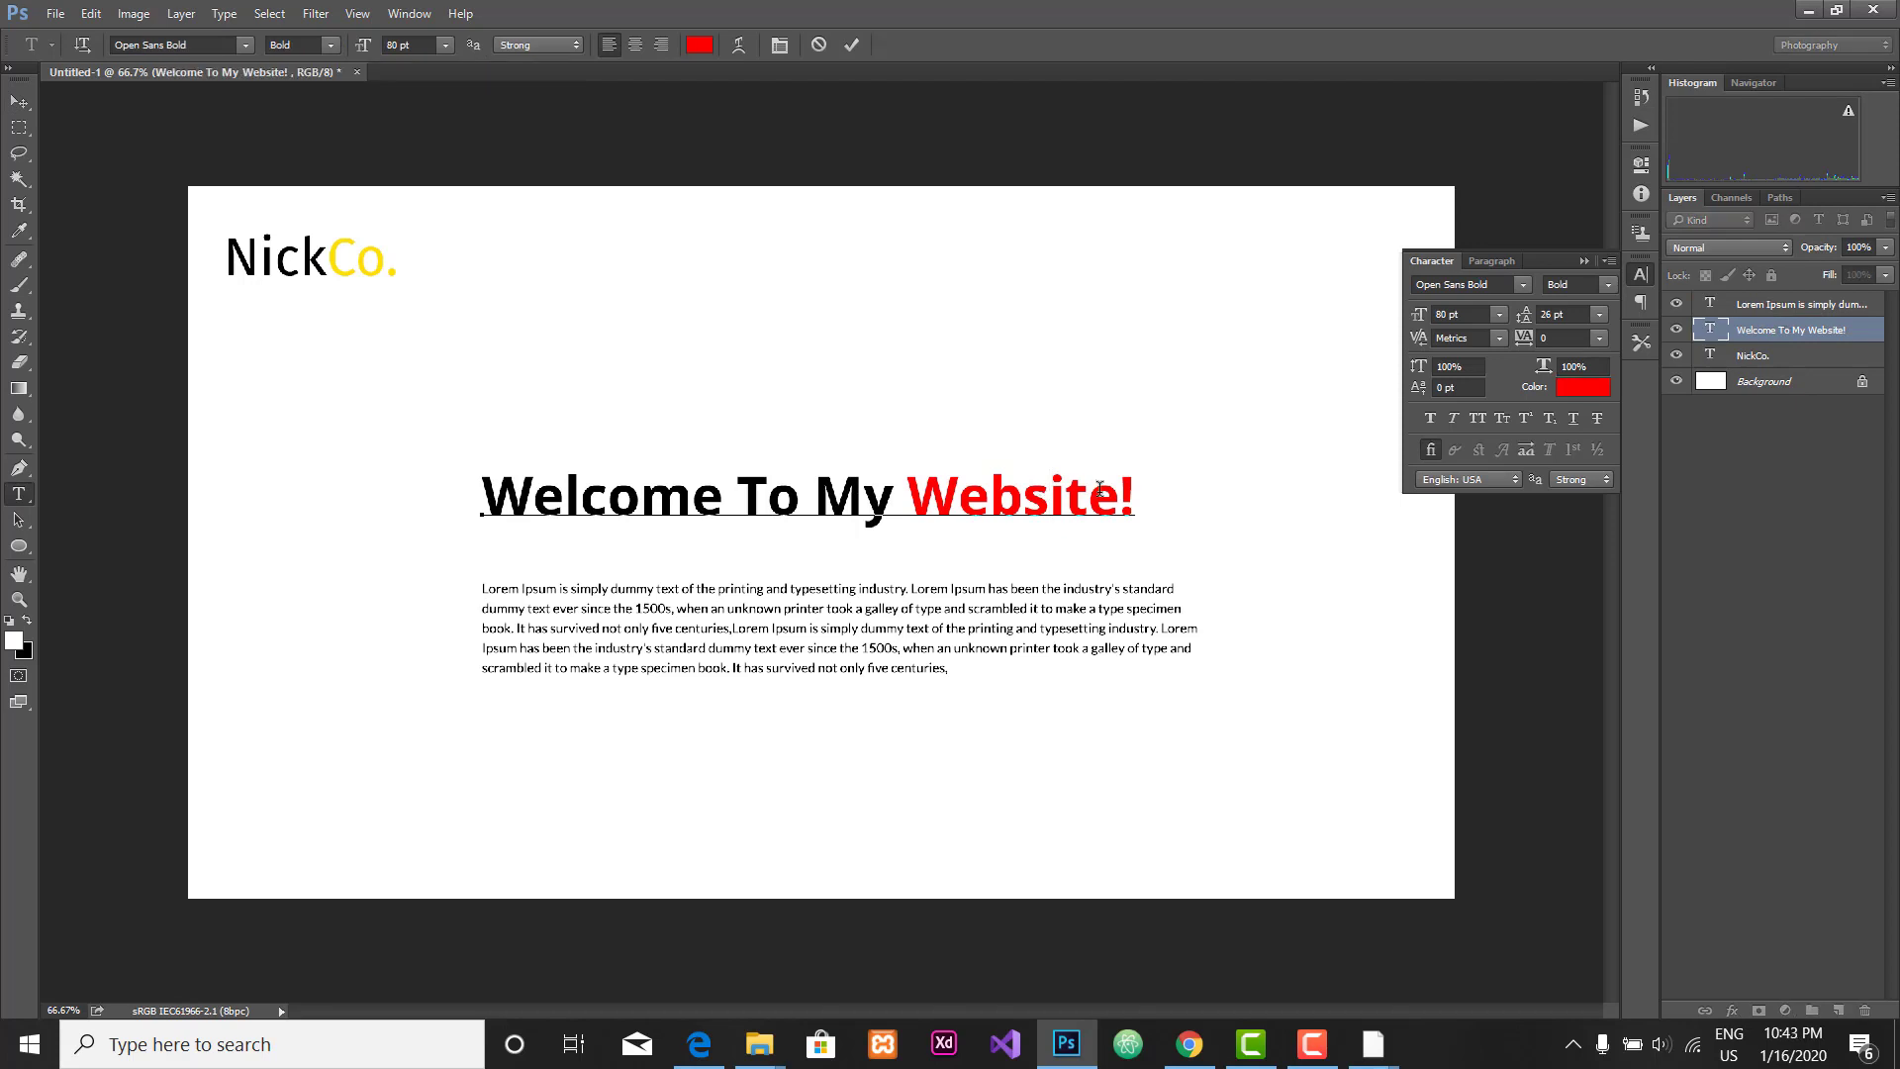
left_click_drag(1133, 498, 466, 491)
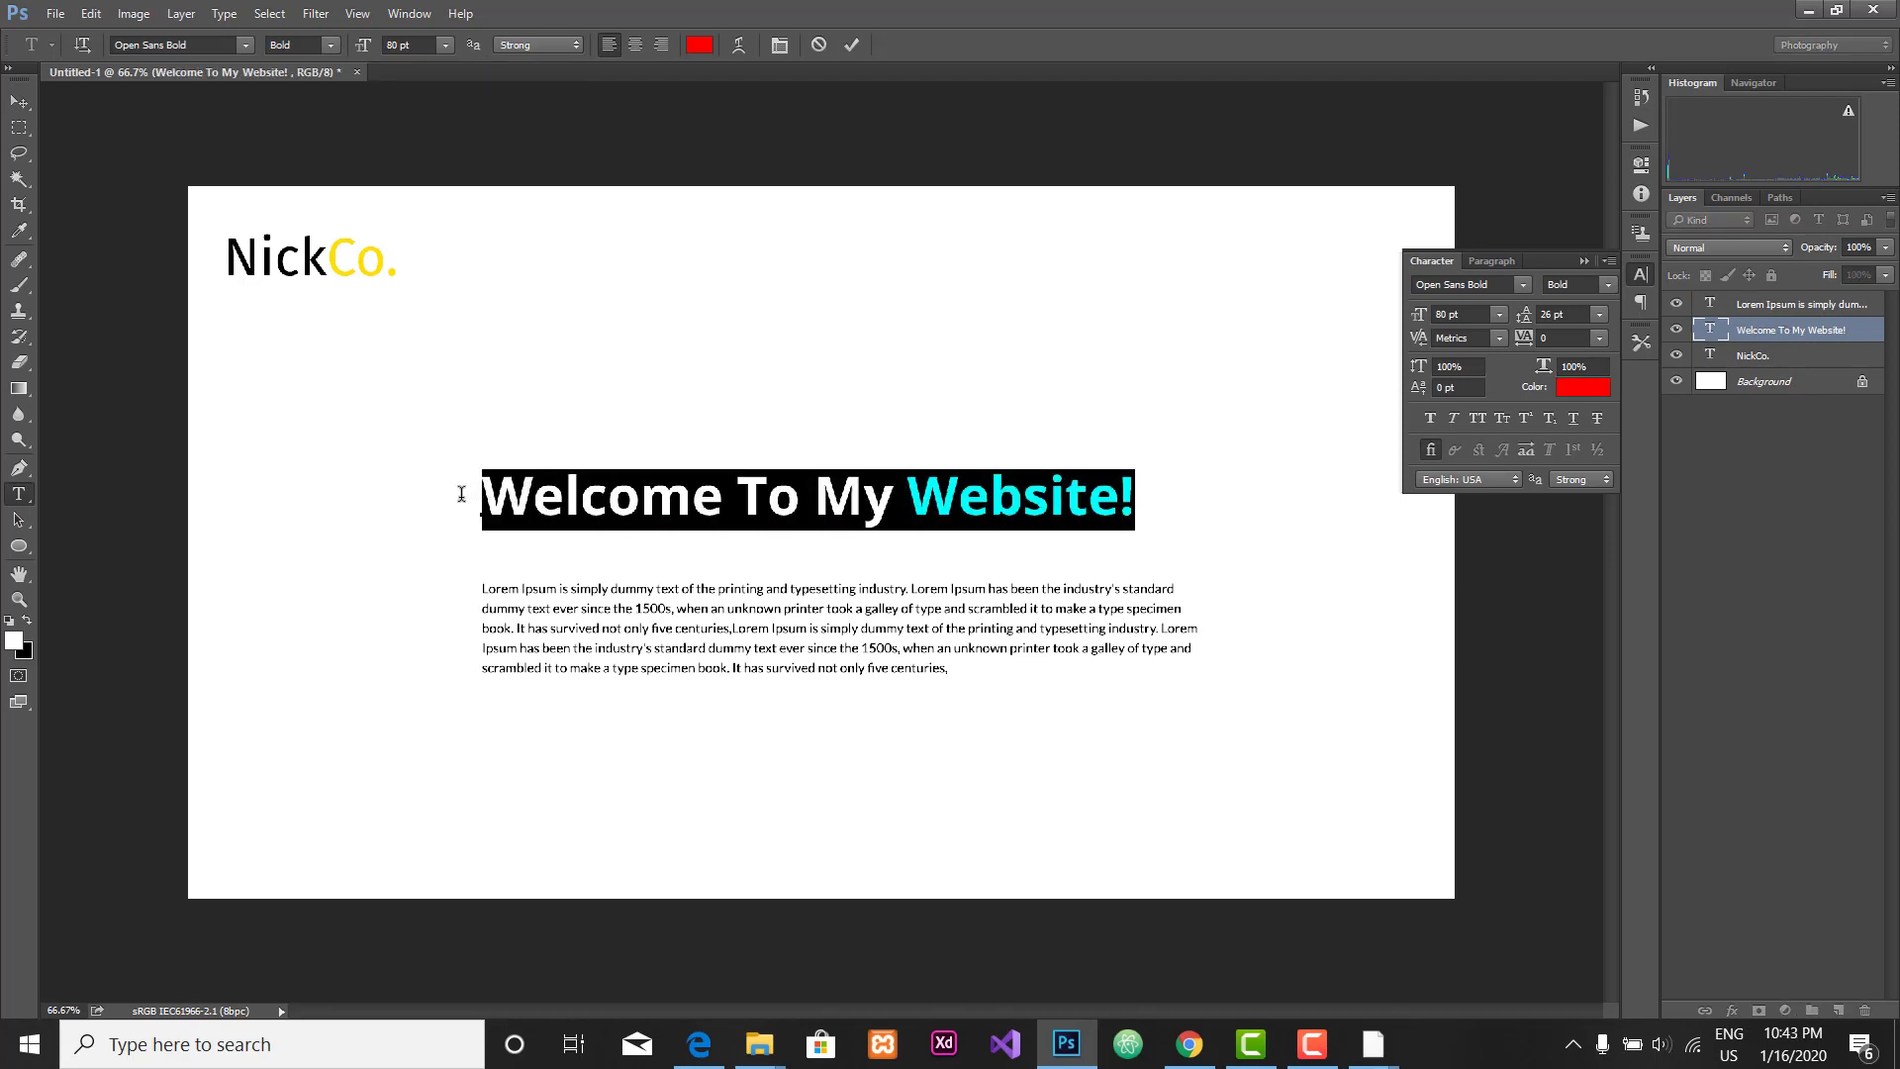
left_click(1481, 284)
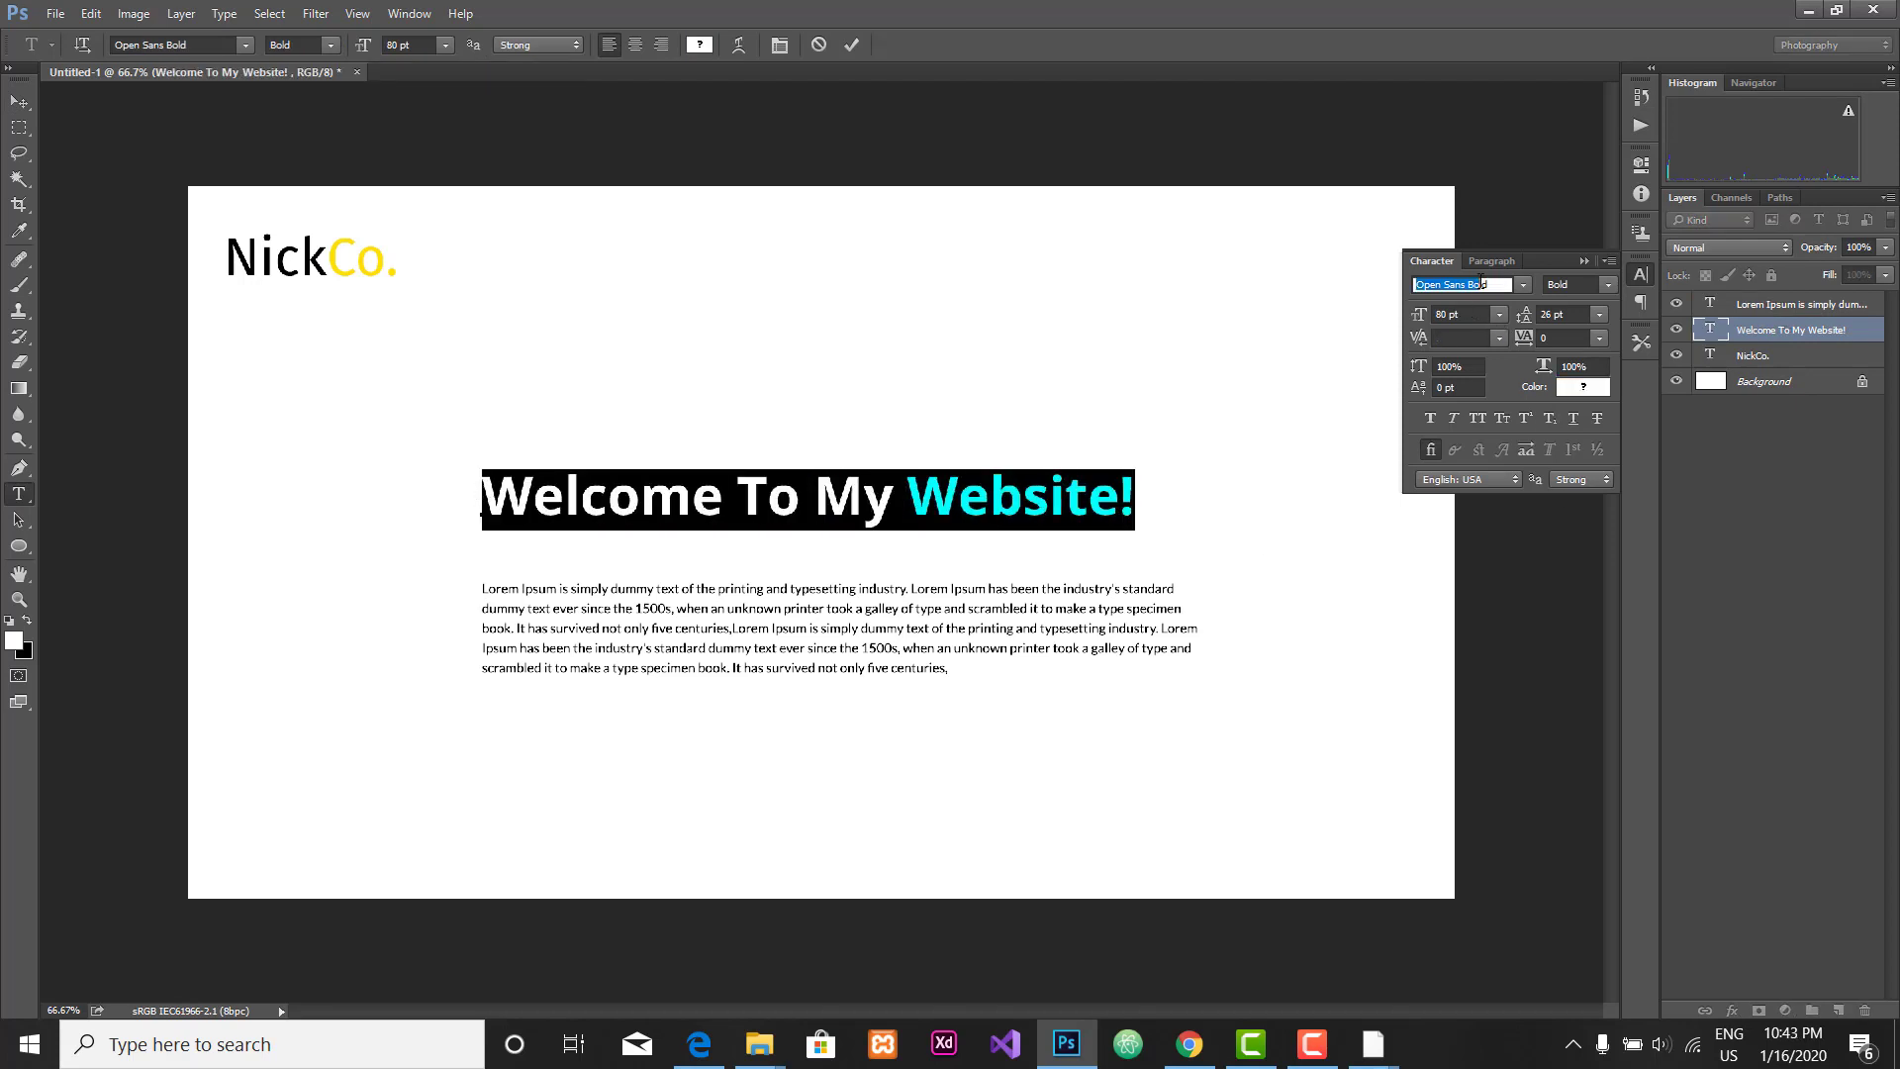
left_click(1521, 285)
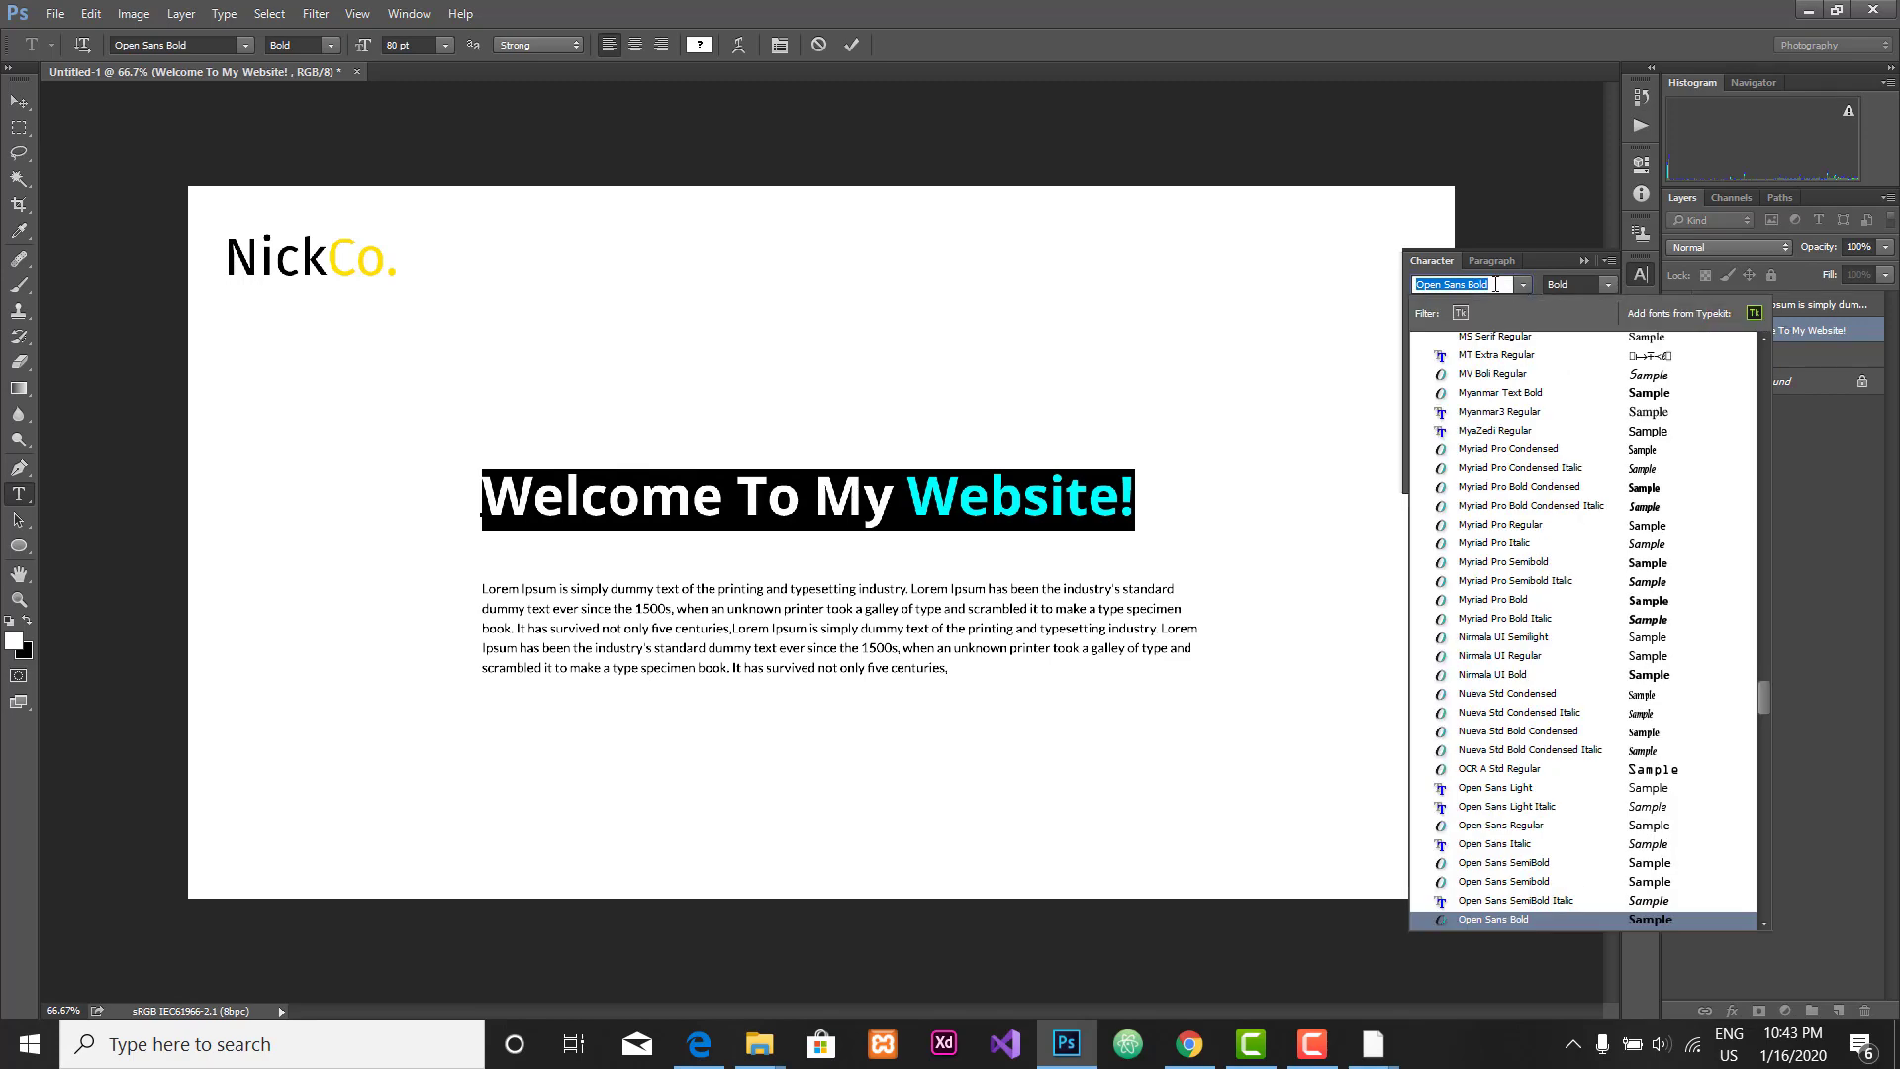
type("La")
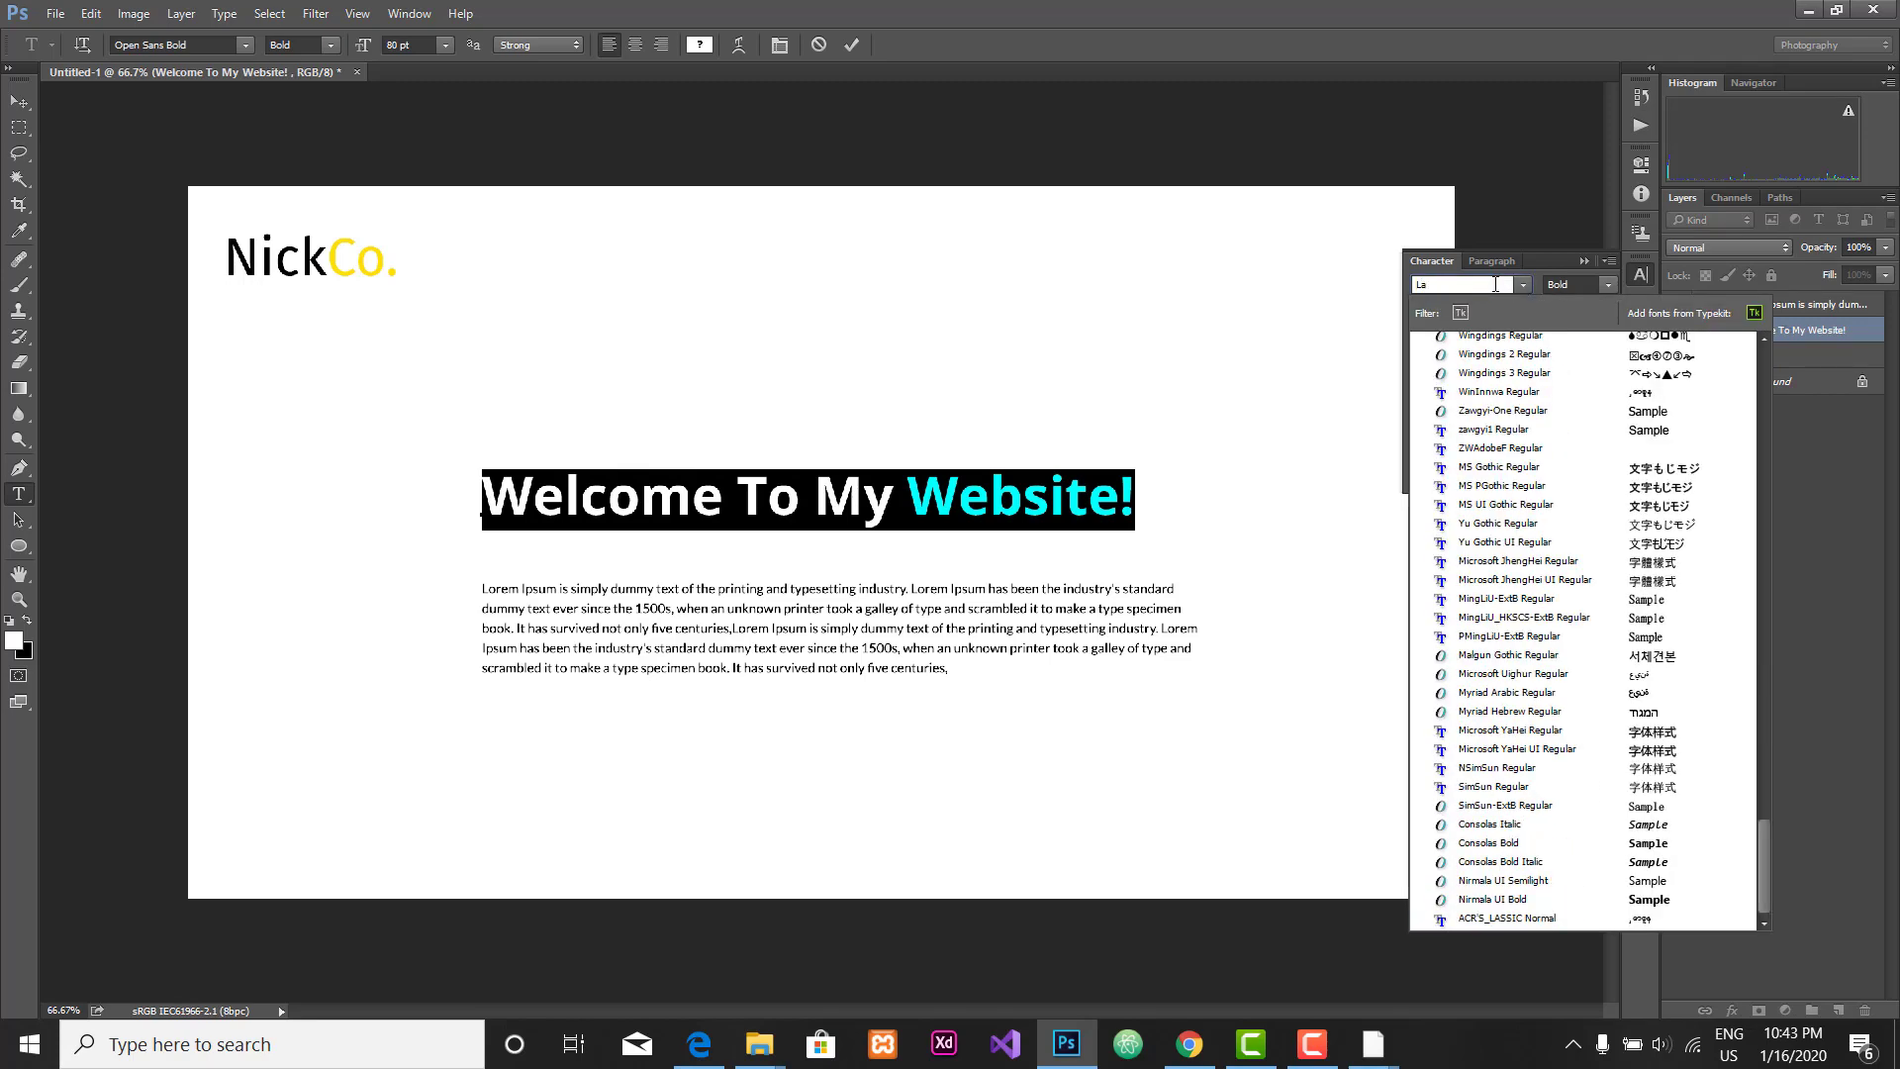
type("to")
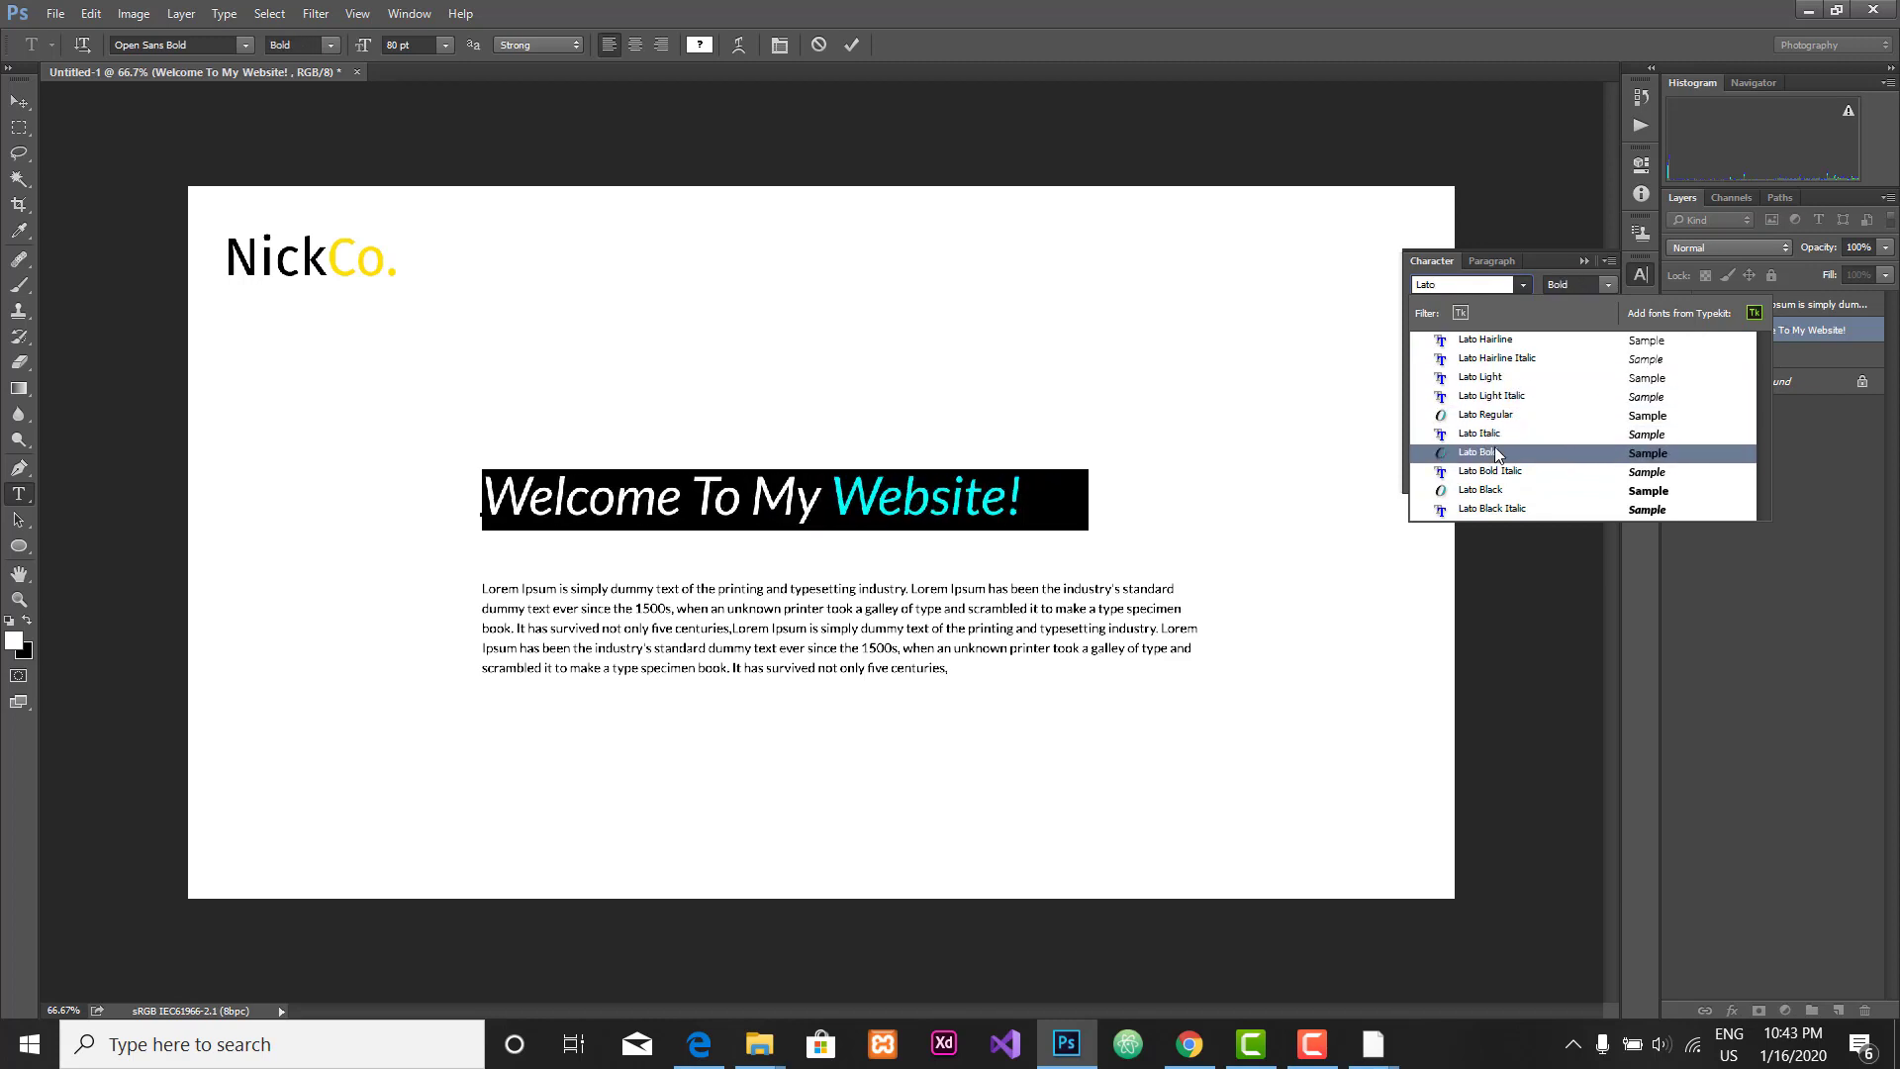
left_click(1495, 384)
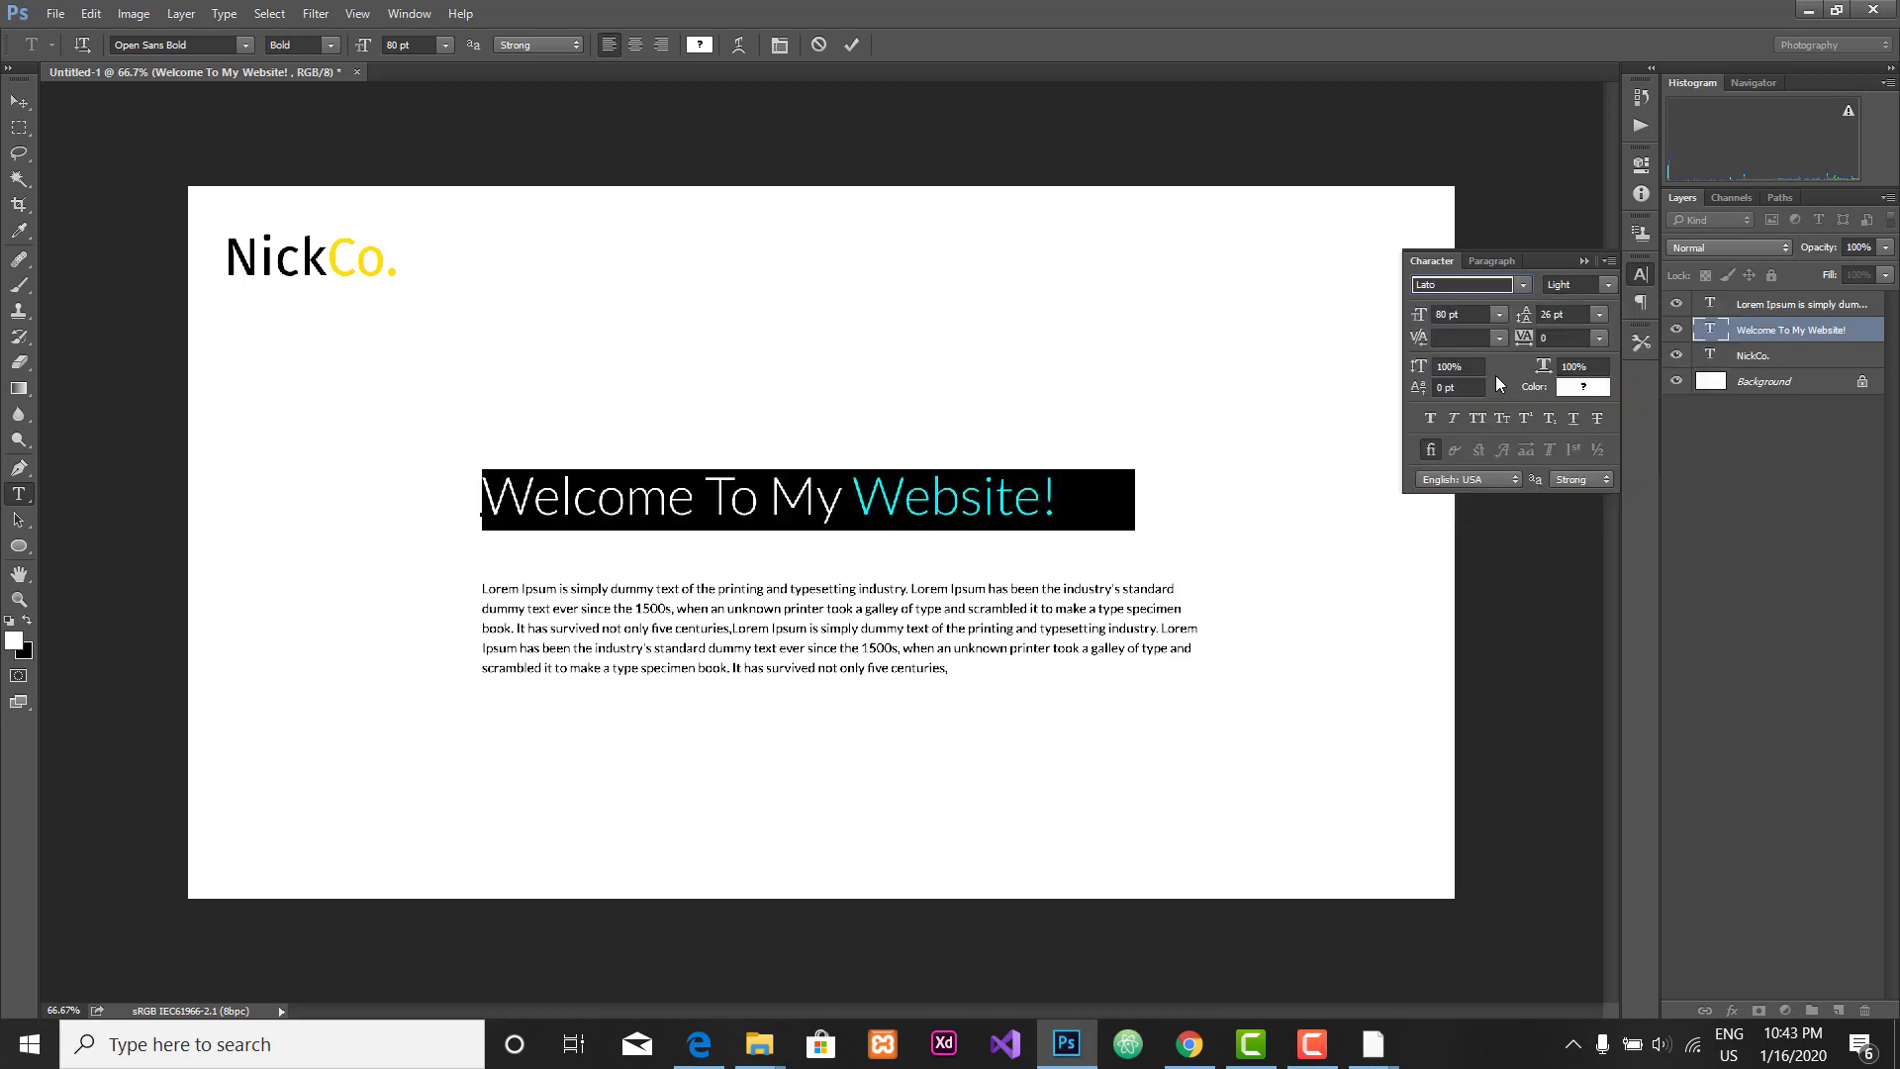
left_click(18, 103)
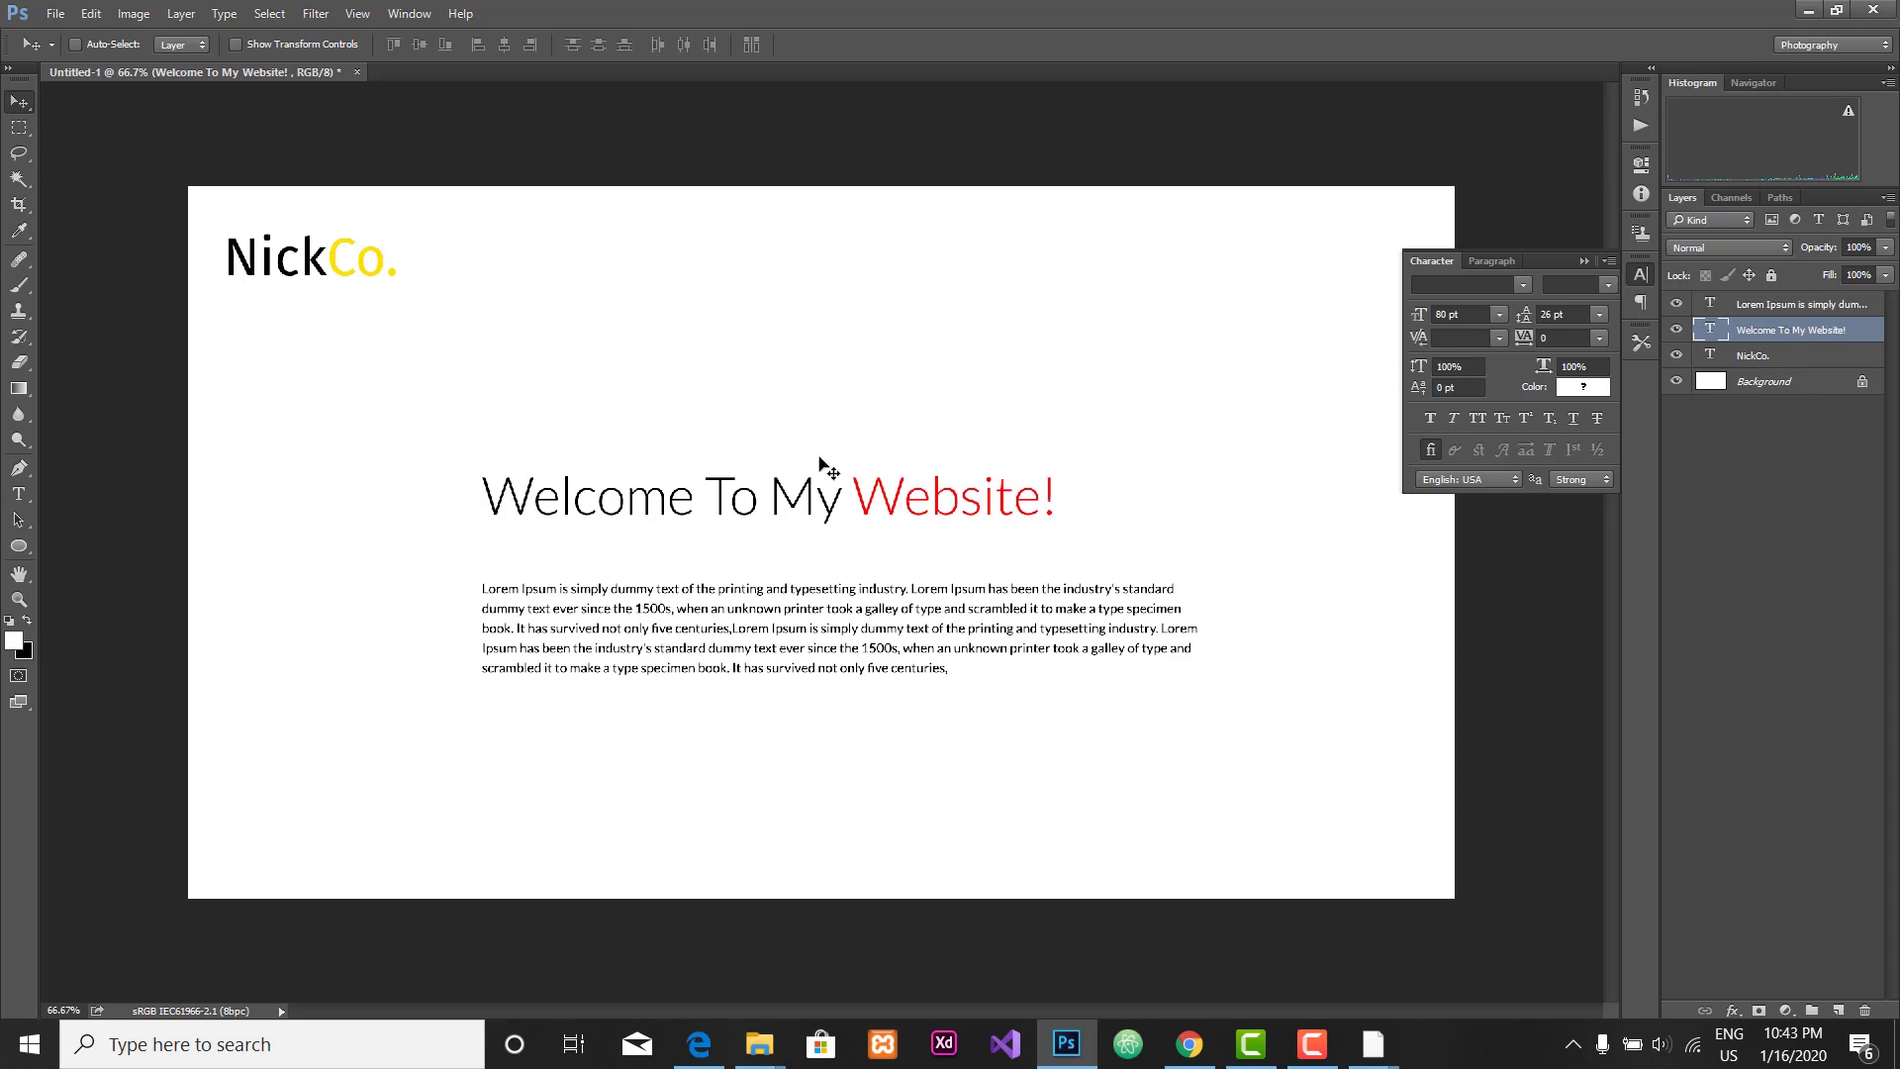
Step: Change the font of the "Welcome To My Website!" heading to Lato Bold
left_click(19, 493)
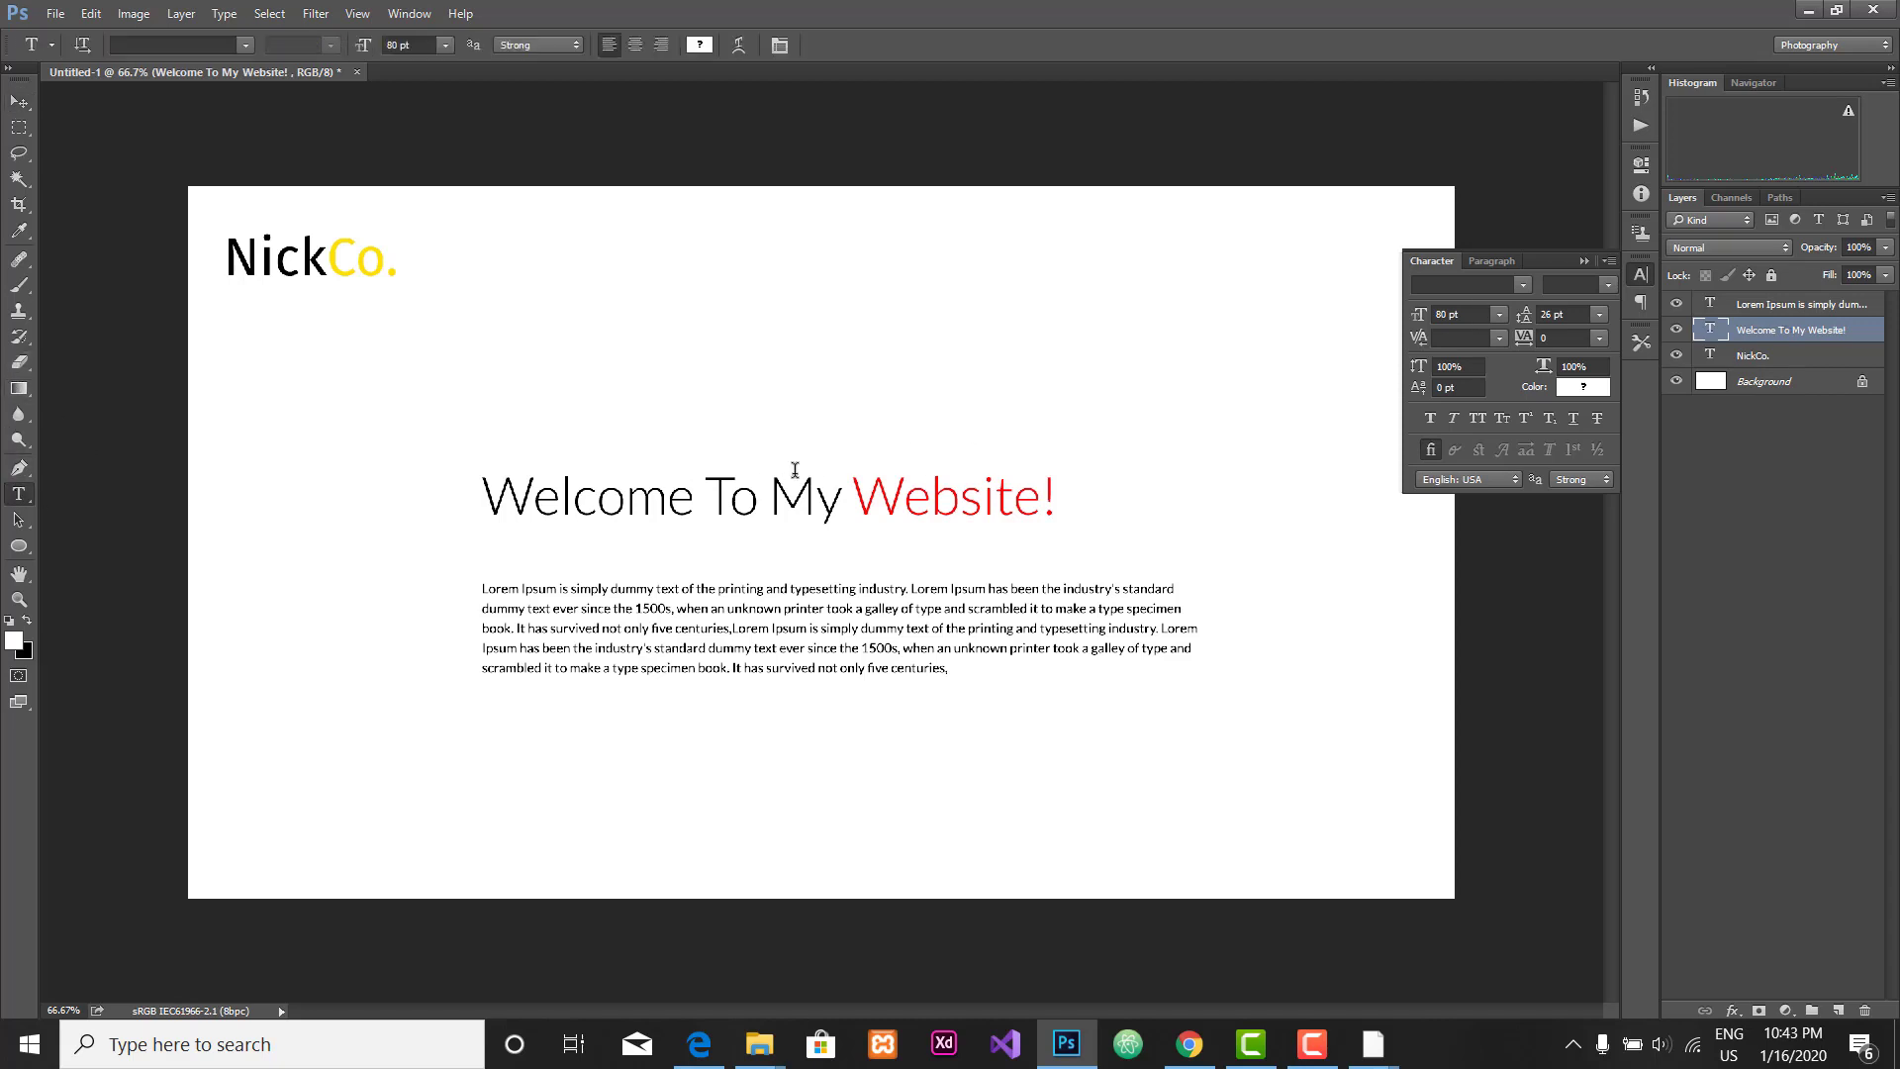
left_click(795, 470)
key("ctrl+a")
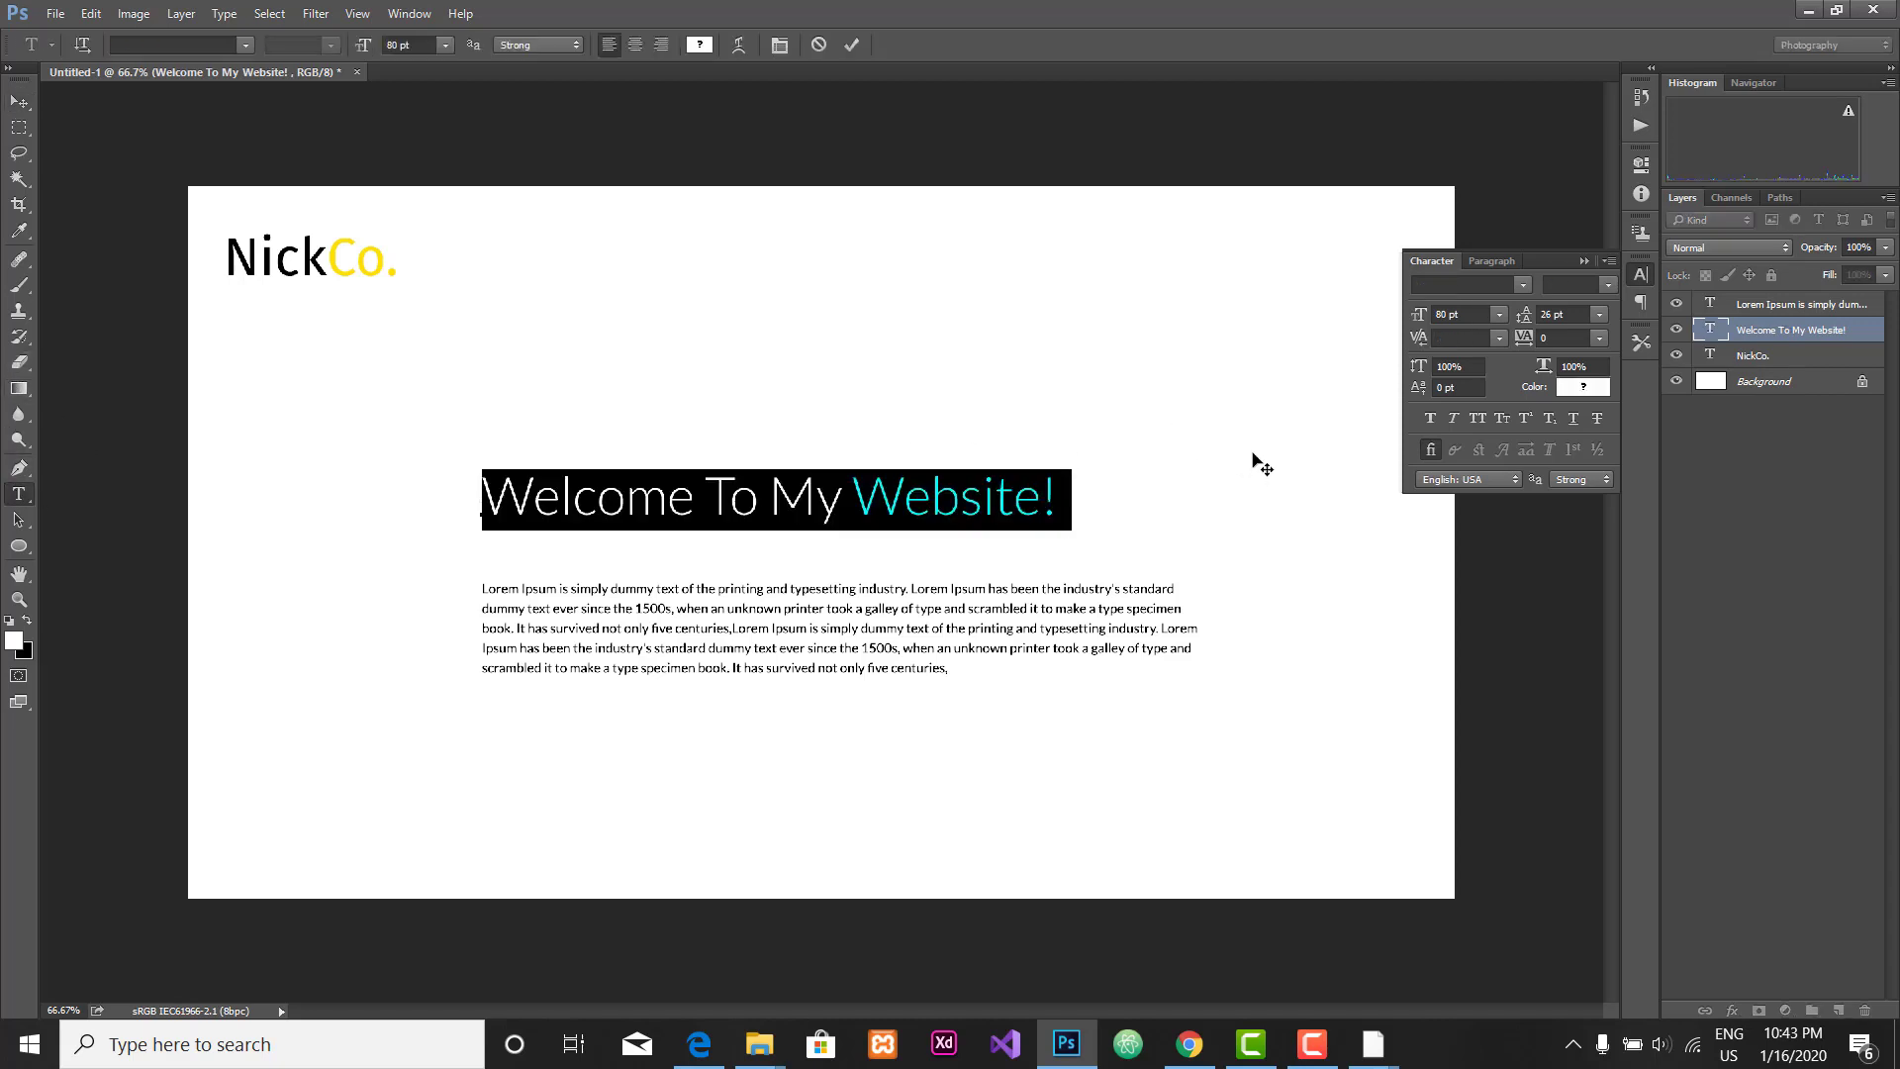
left_click(1506, 285)
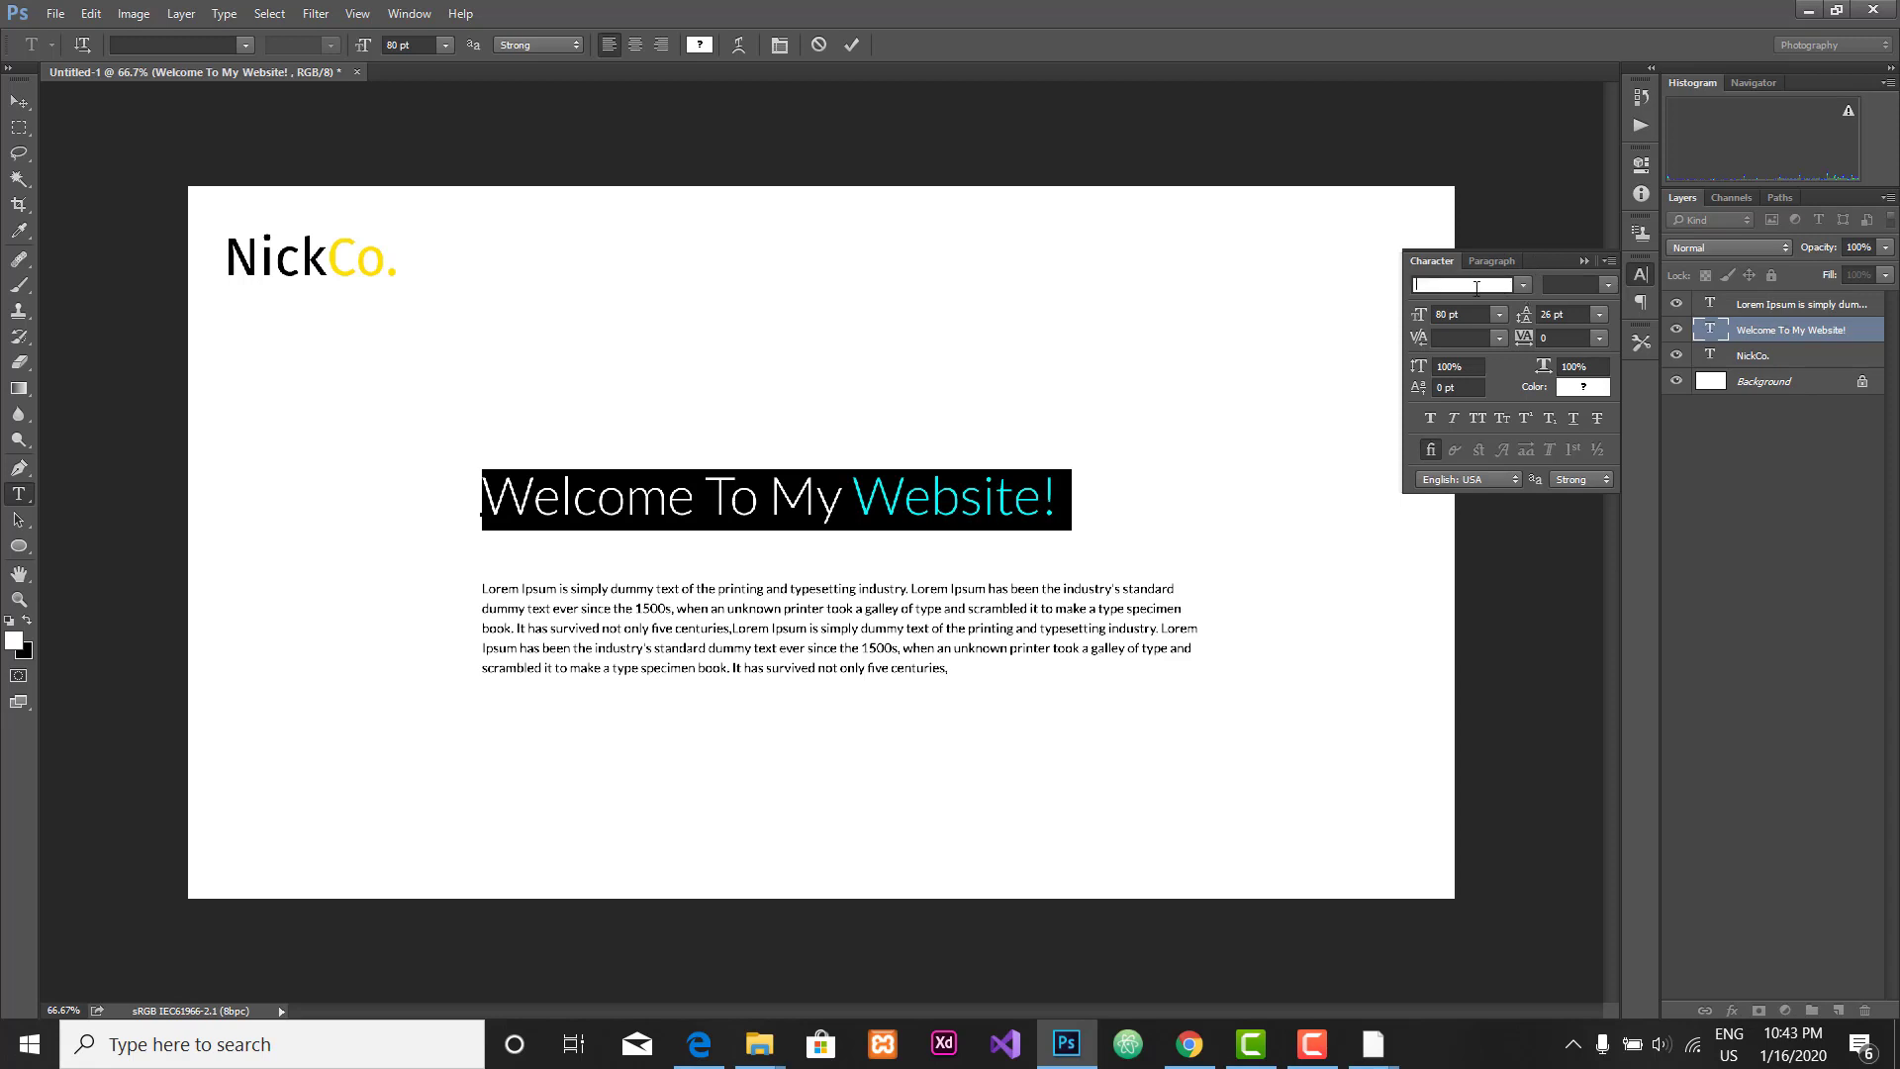
type("Lato")
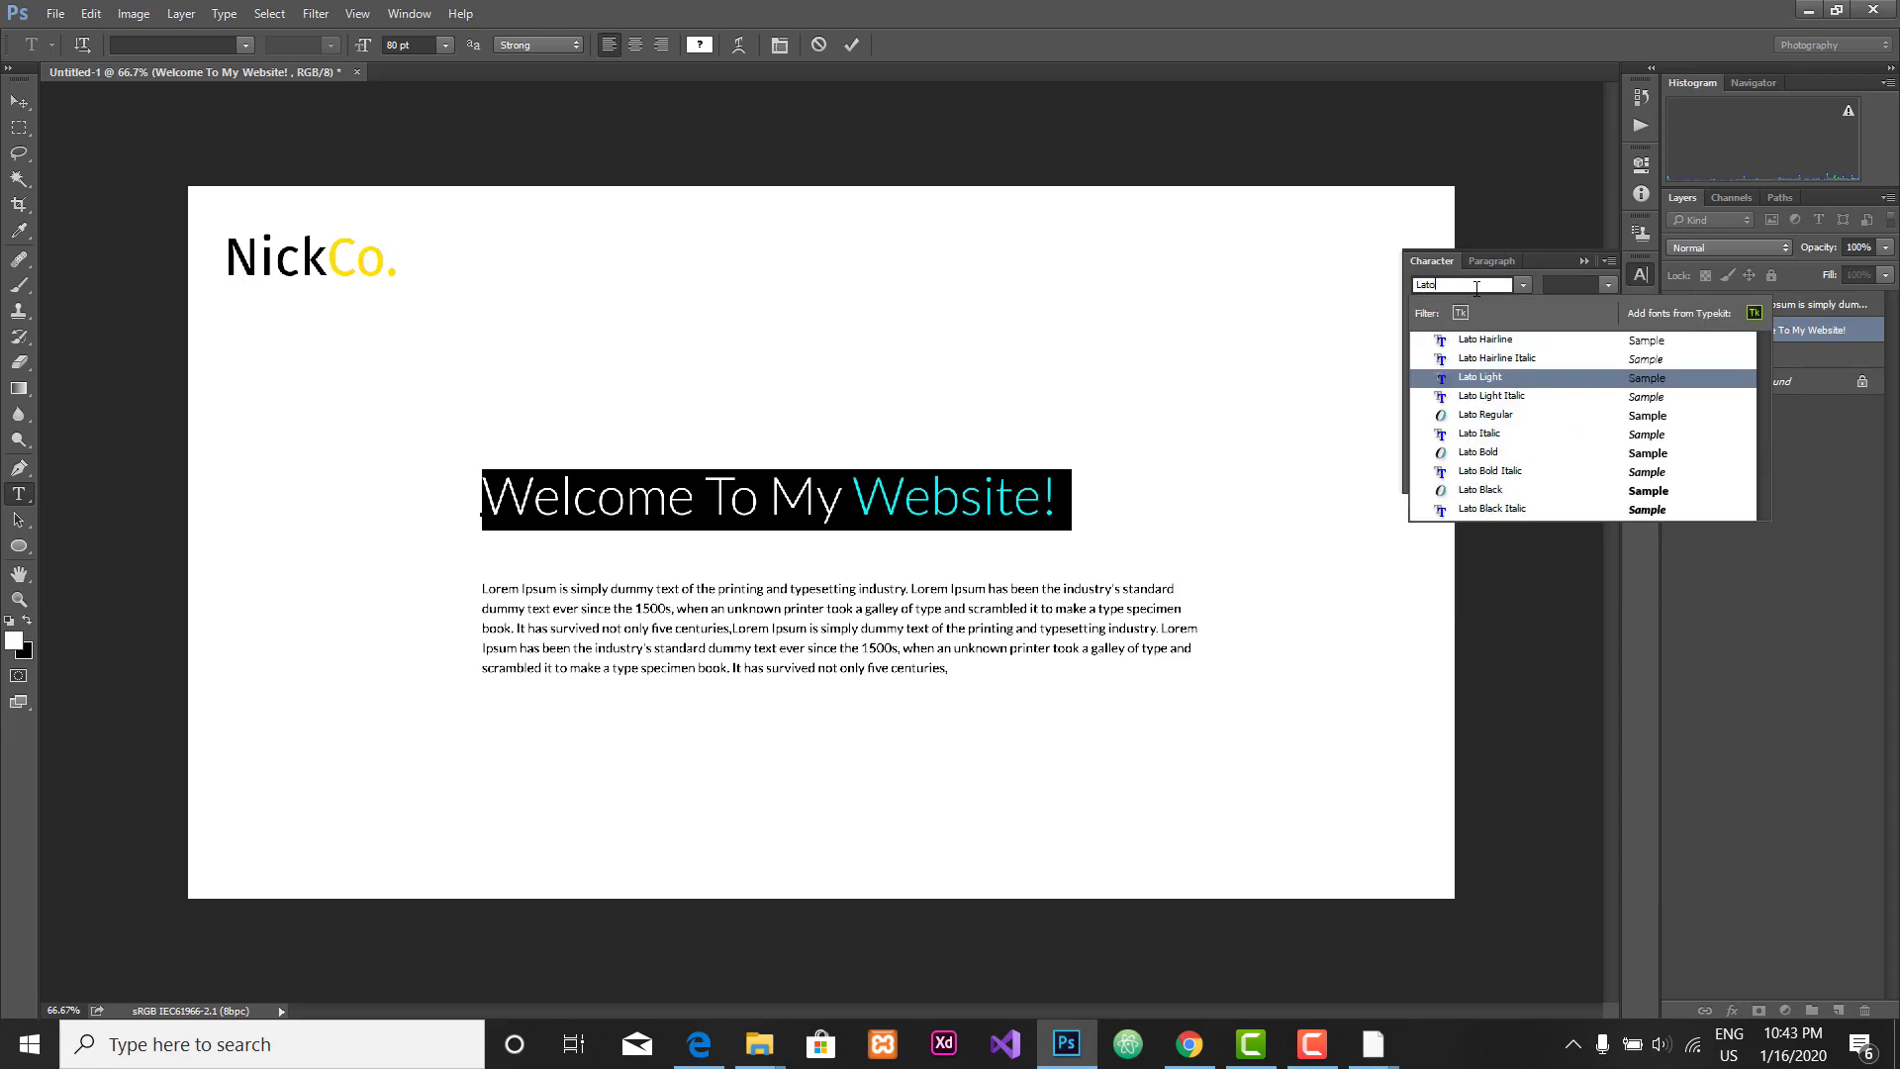
left_click(1467, 453)
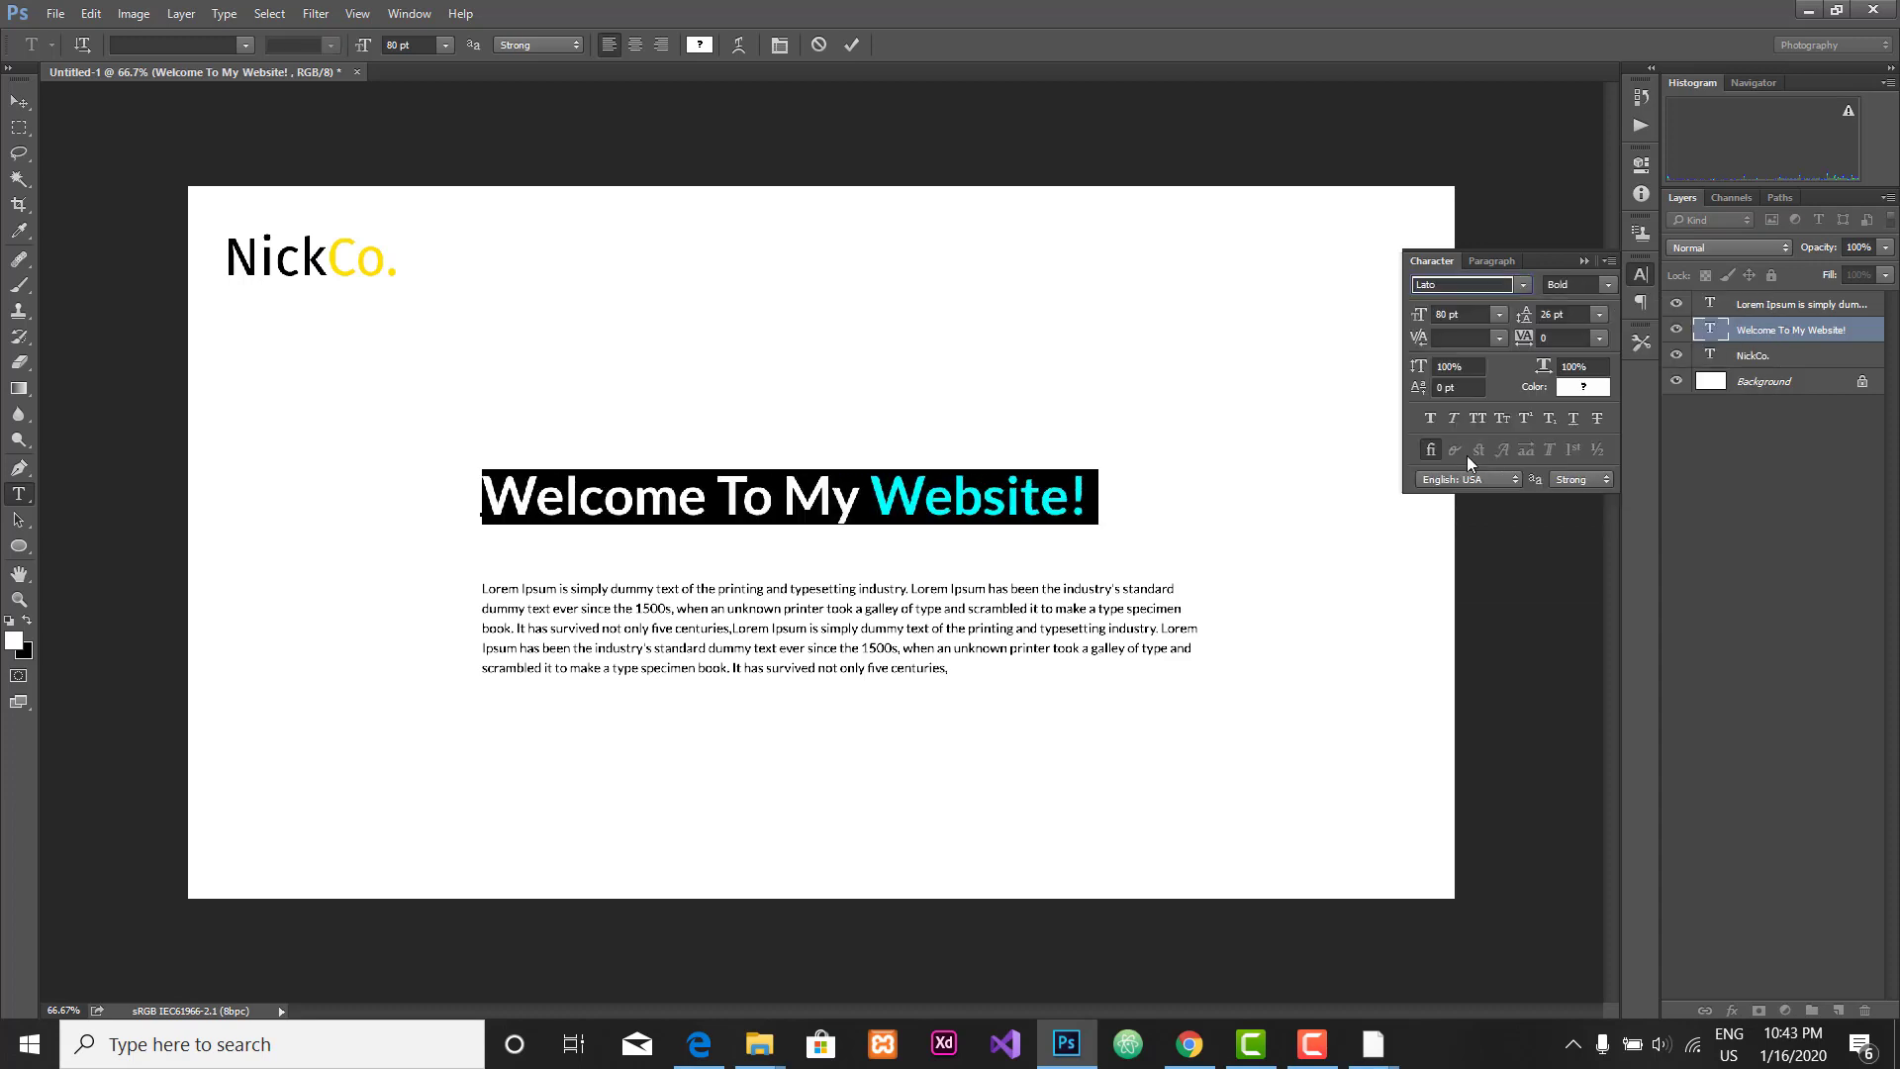
left_click(19, 101)
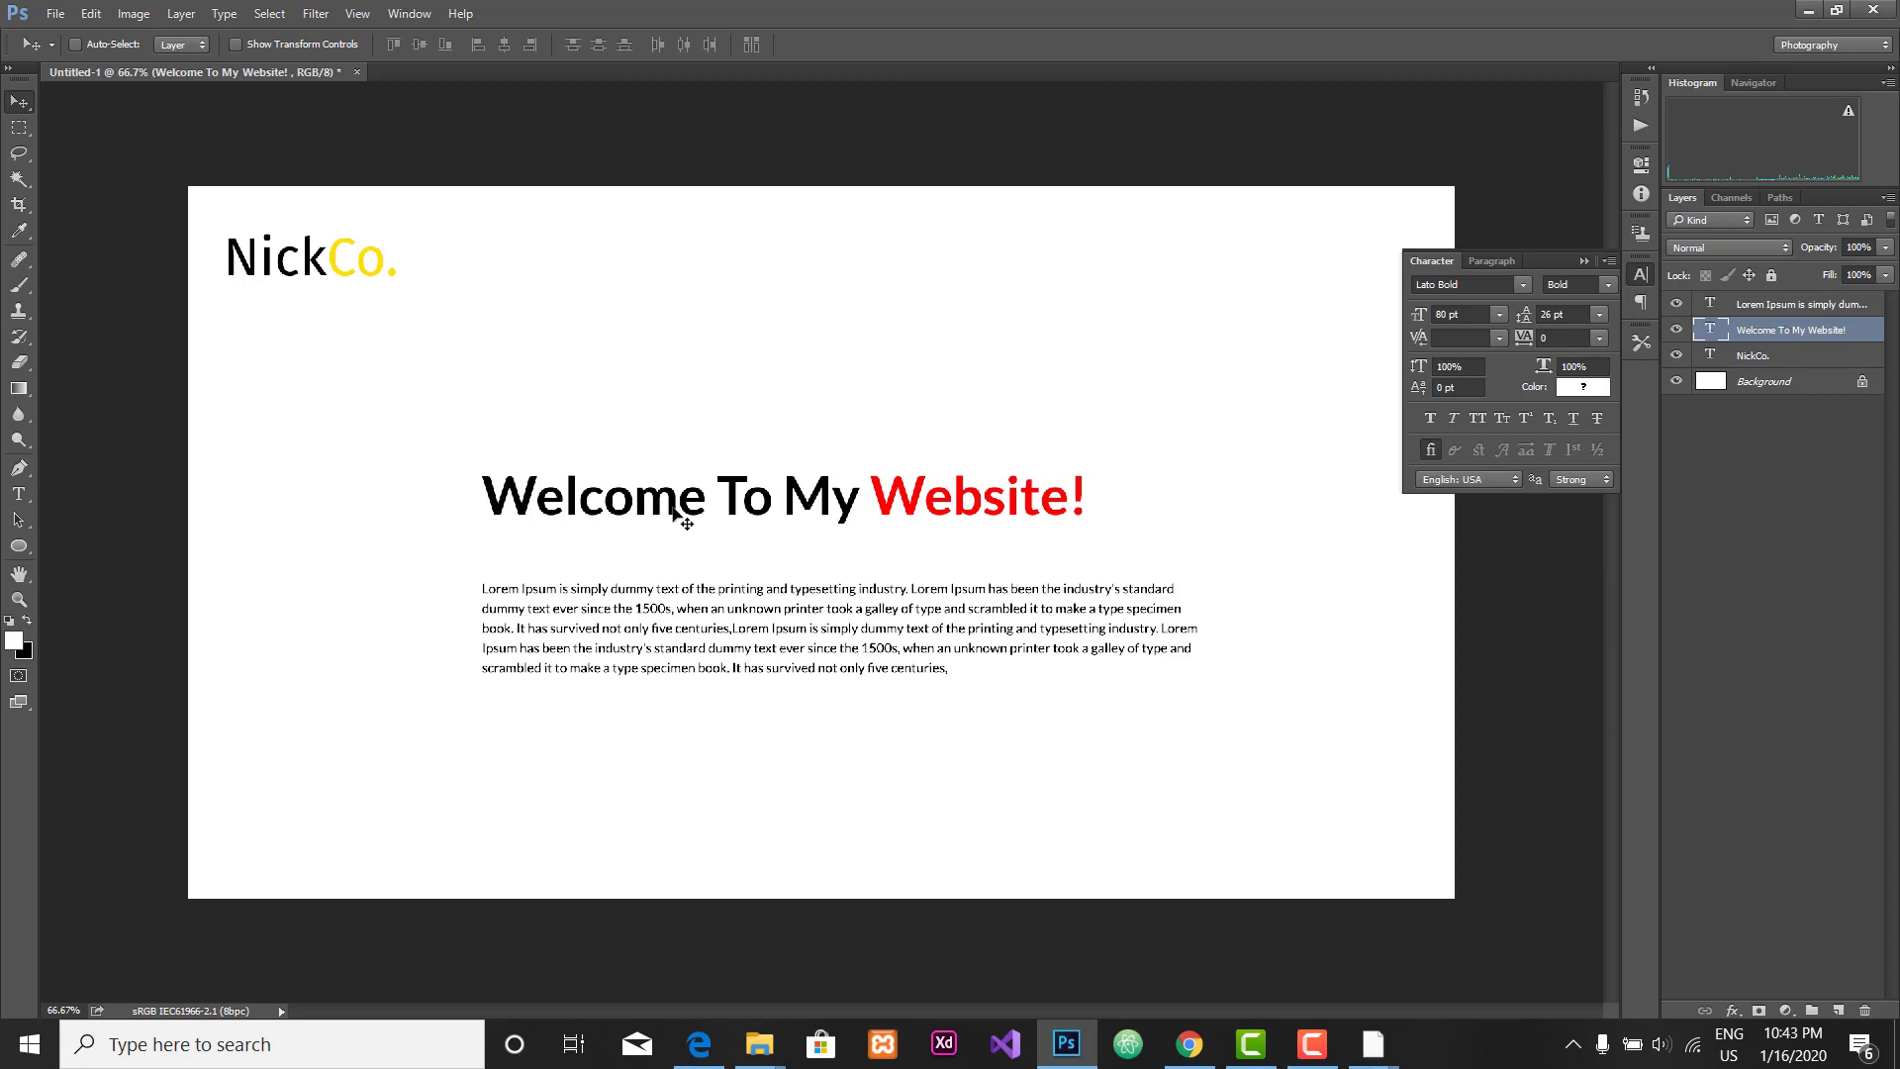
Step: Switch the font style of the "Welcome To My Website!" heading to Light
left_click(19, 494)
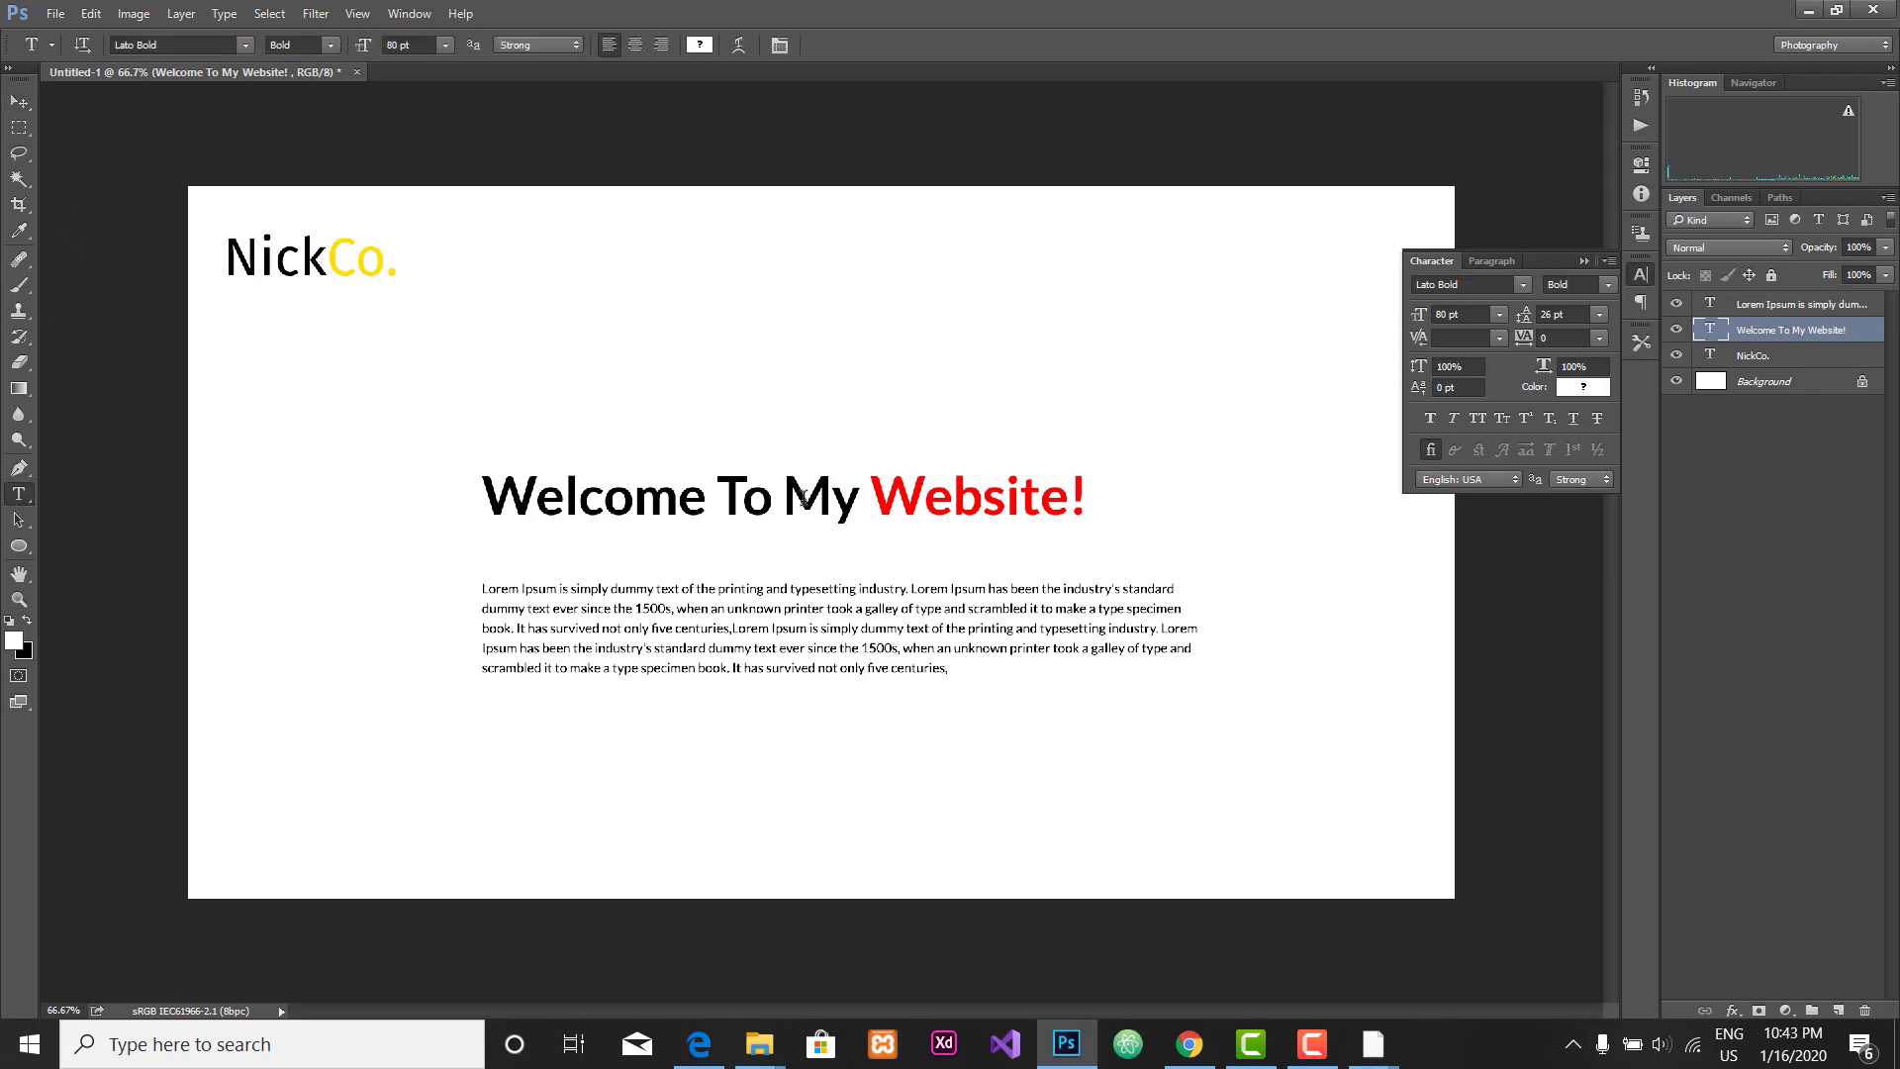
left_click(925, 498)
key("ctrl+a")
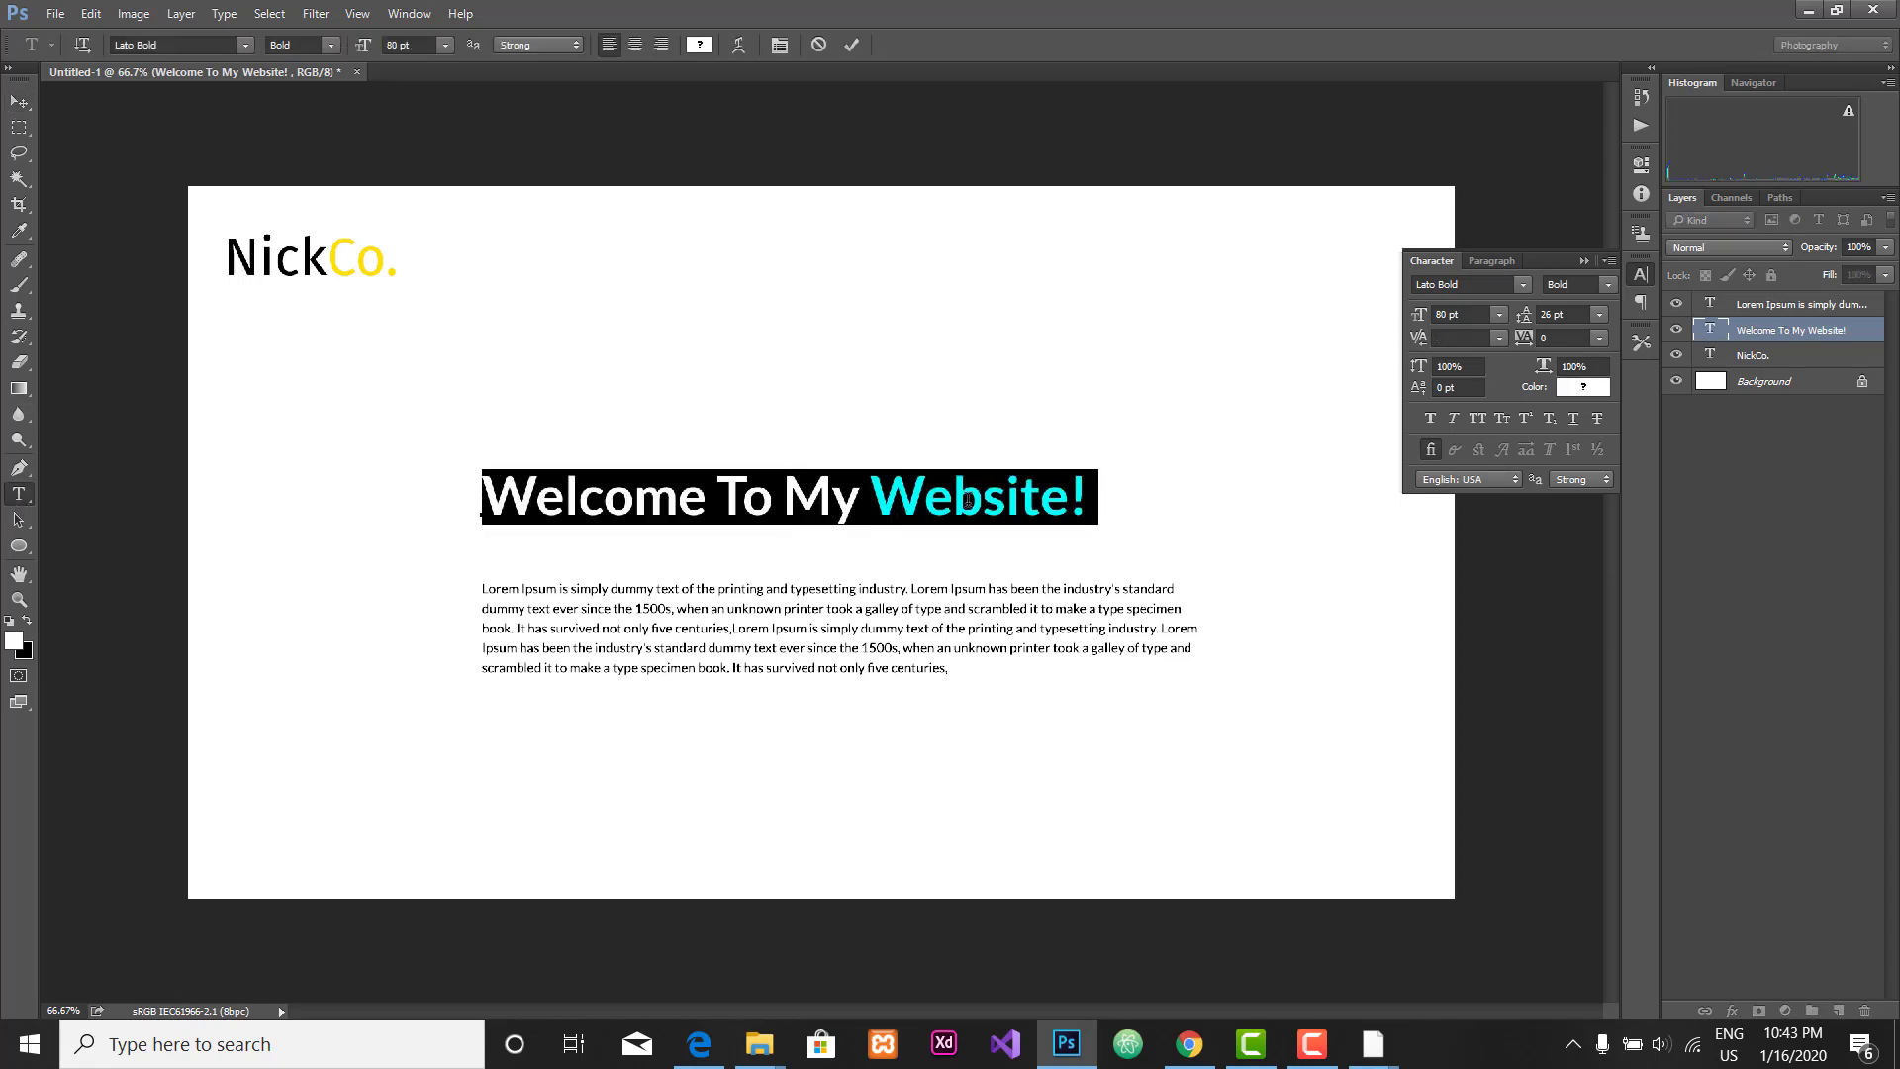
left_click(1610, 282)
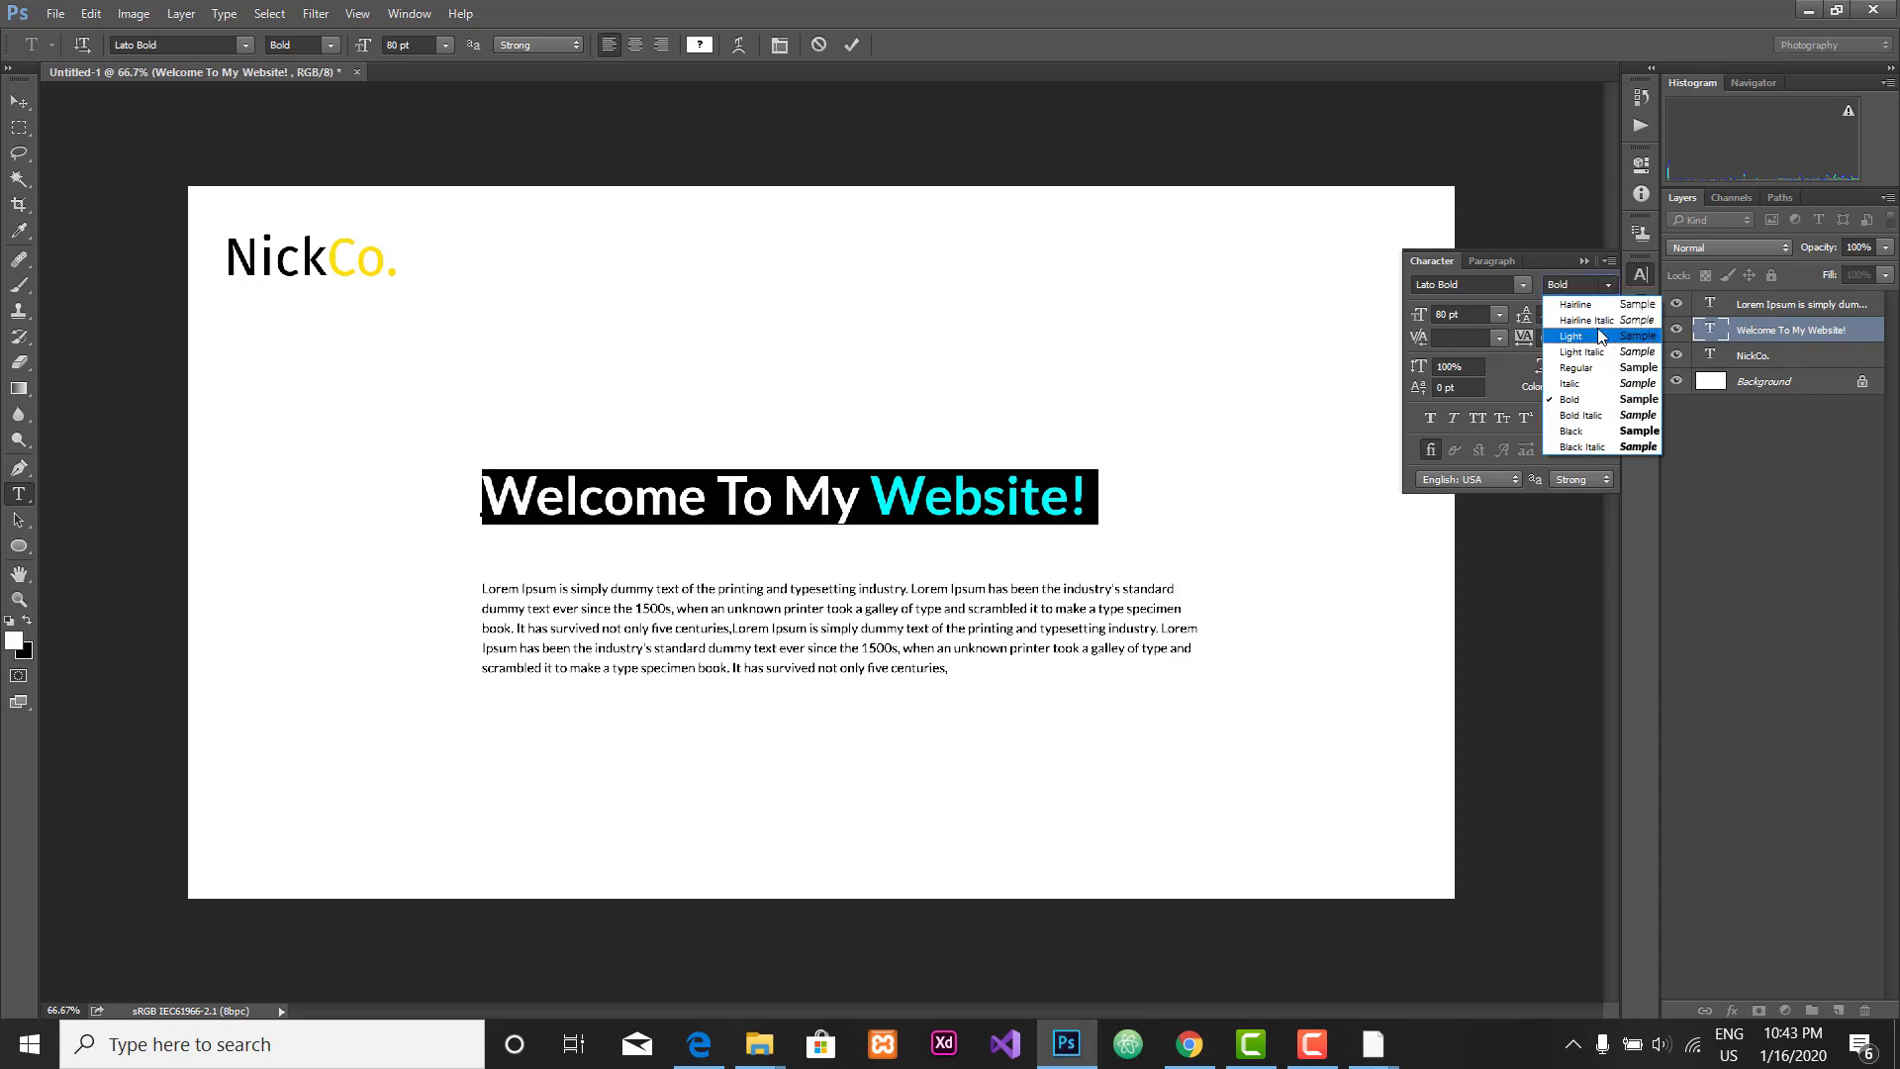
left_click(1598, 332)
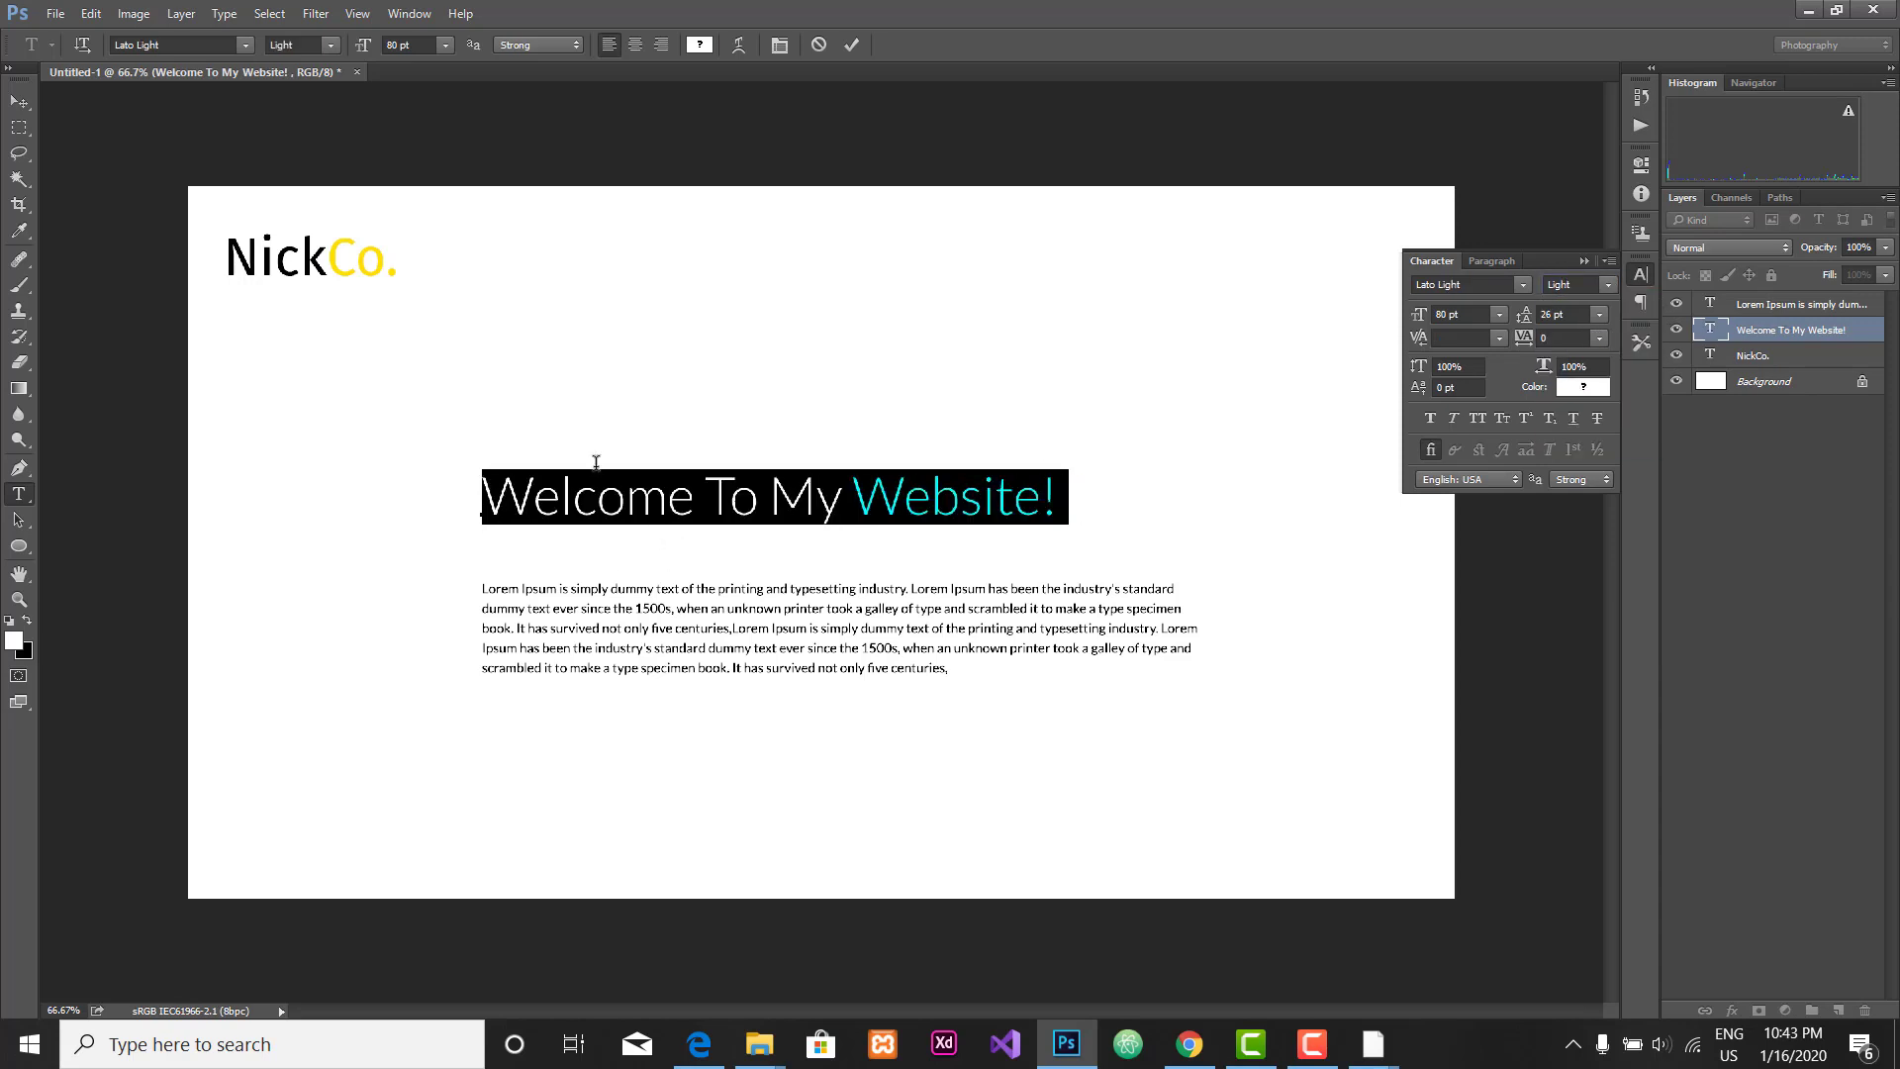
left_click(19, 102)
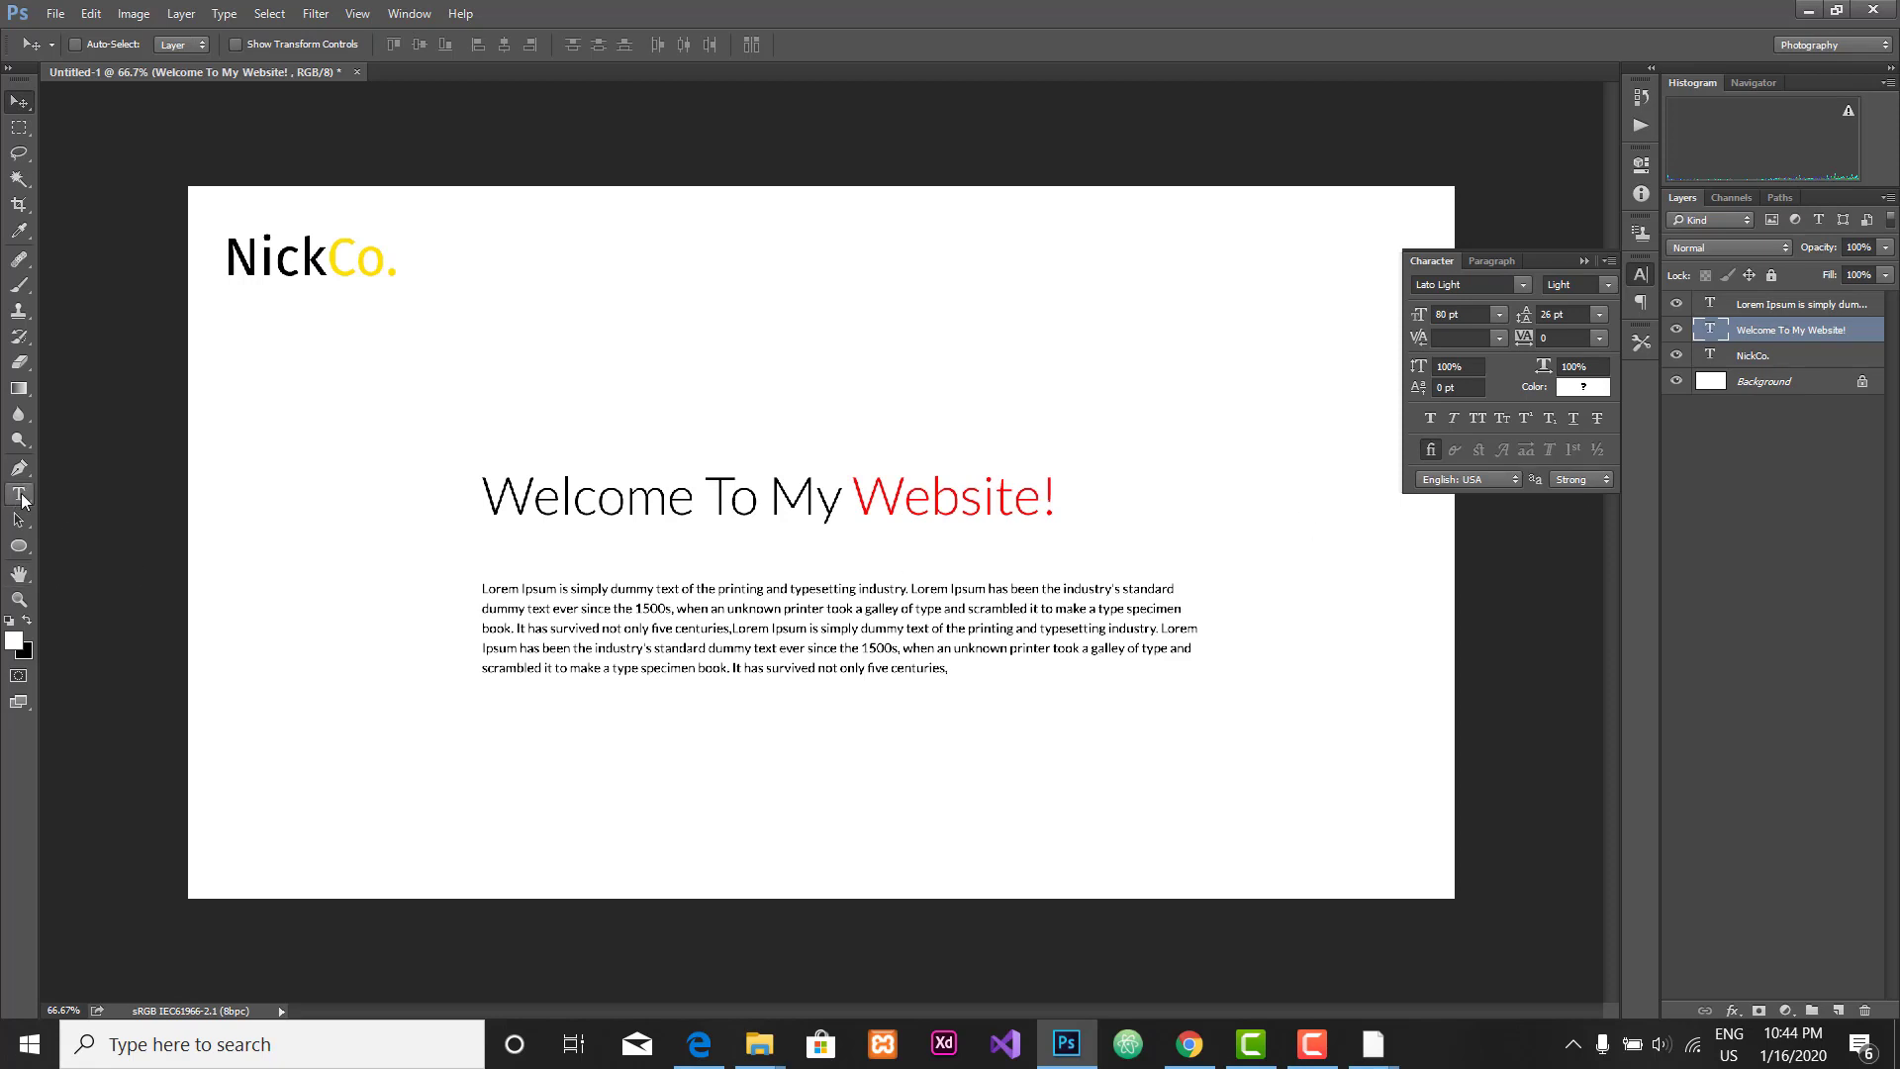
Step: Add the text "Home" above the "Welcome To My Website!" heading and set its color to black (000000)
left_click(18, 495)
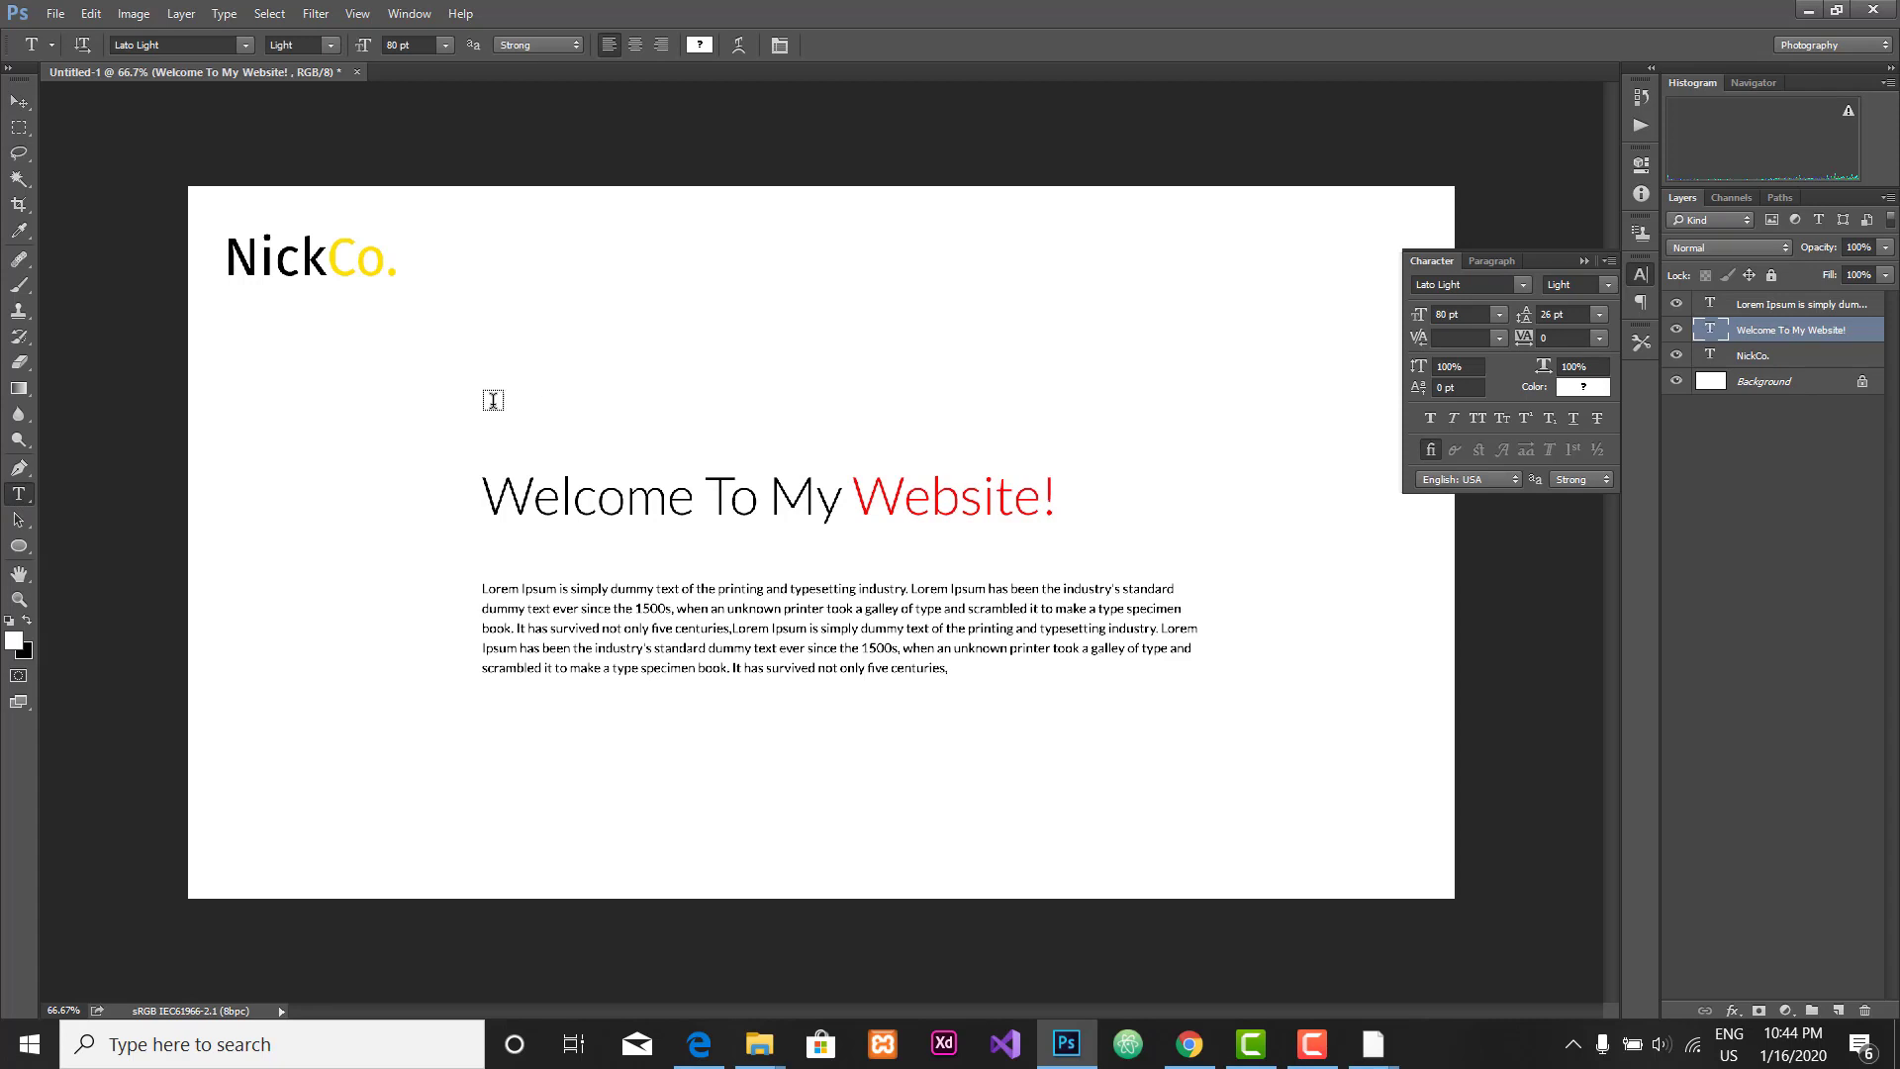
left_click(540, 370)
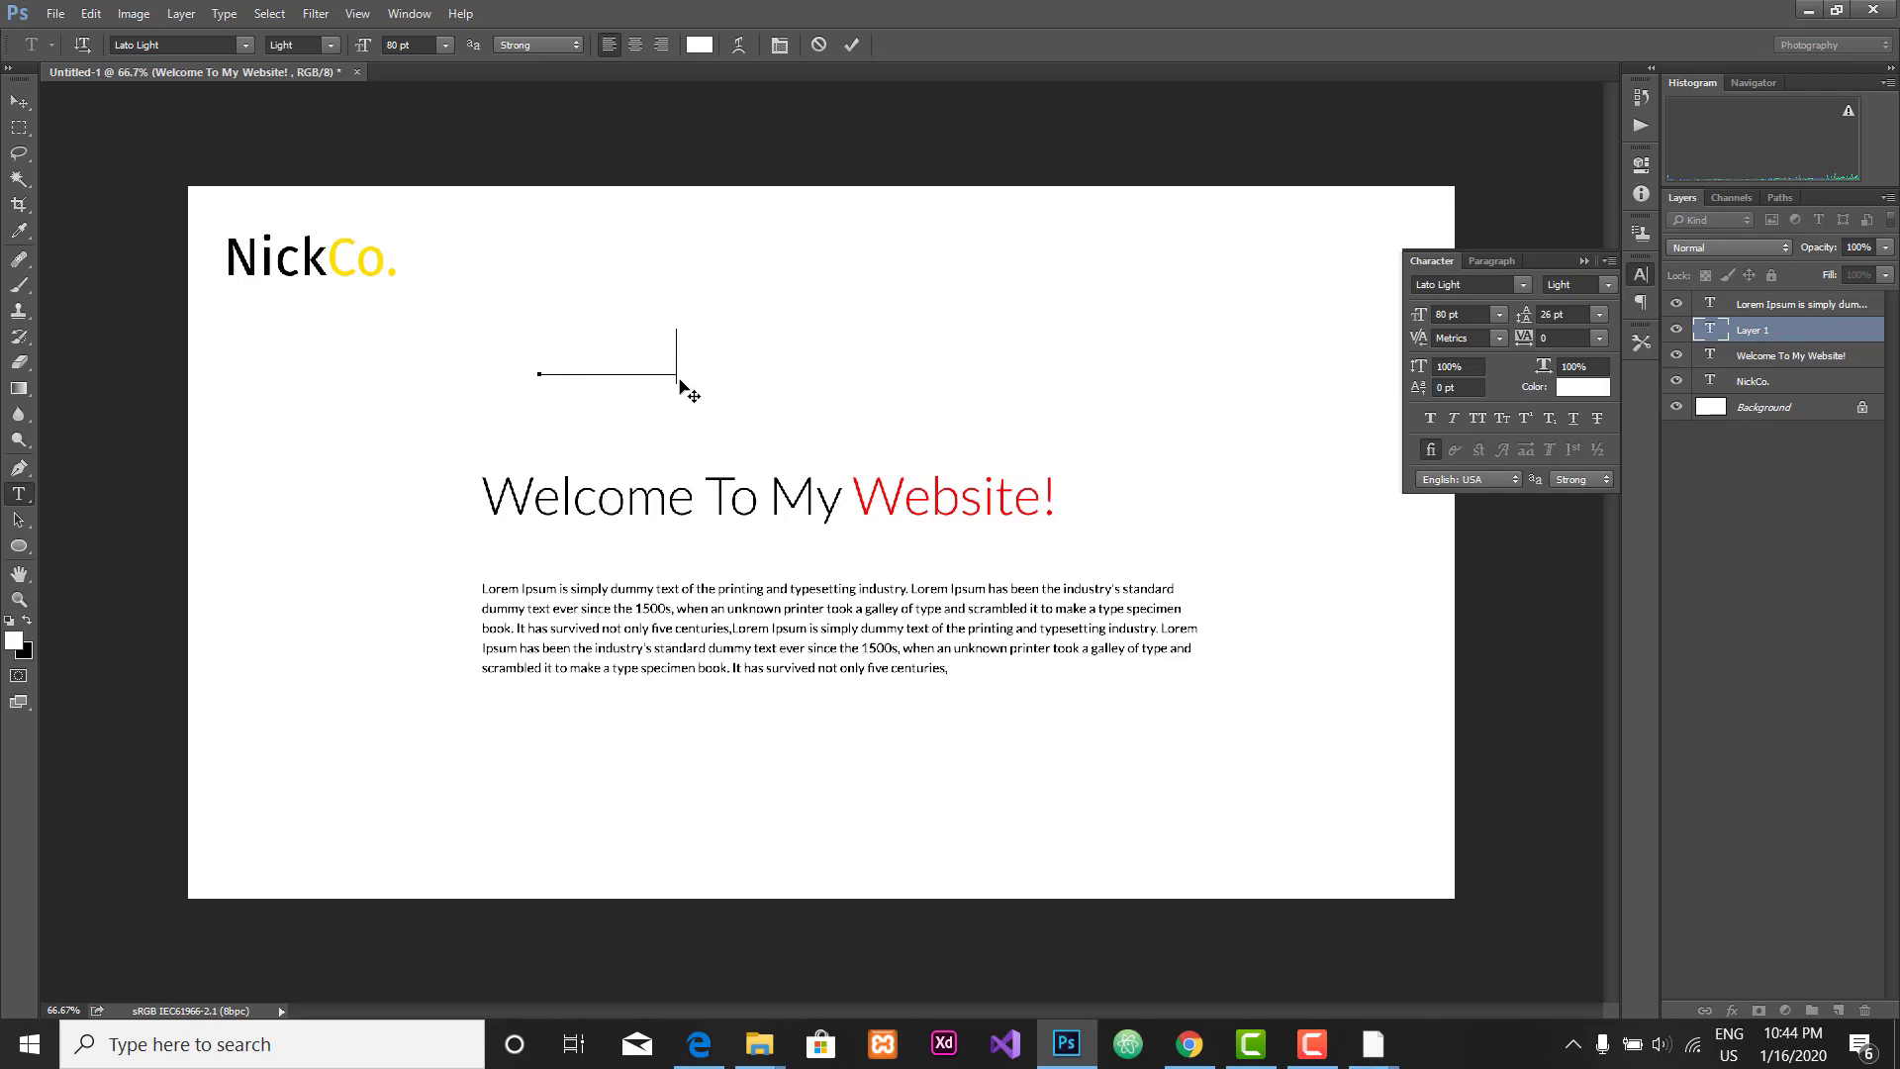
key("ctrl+a")
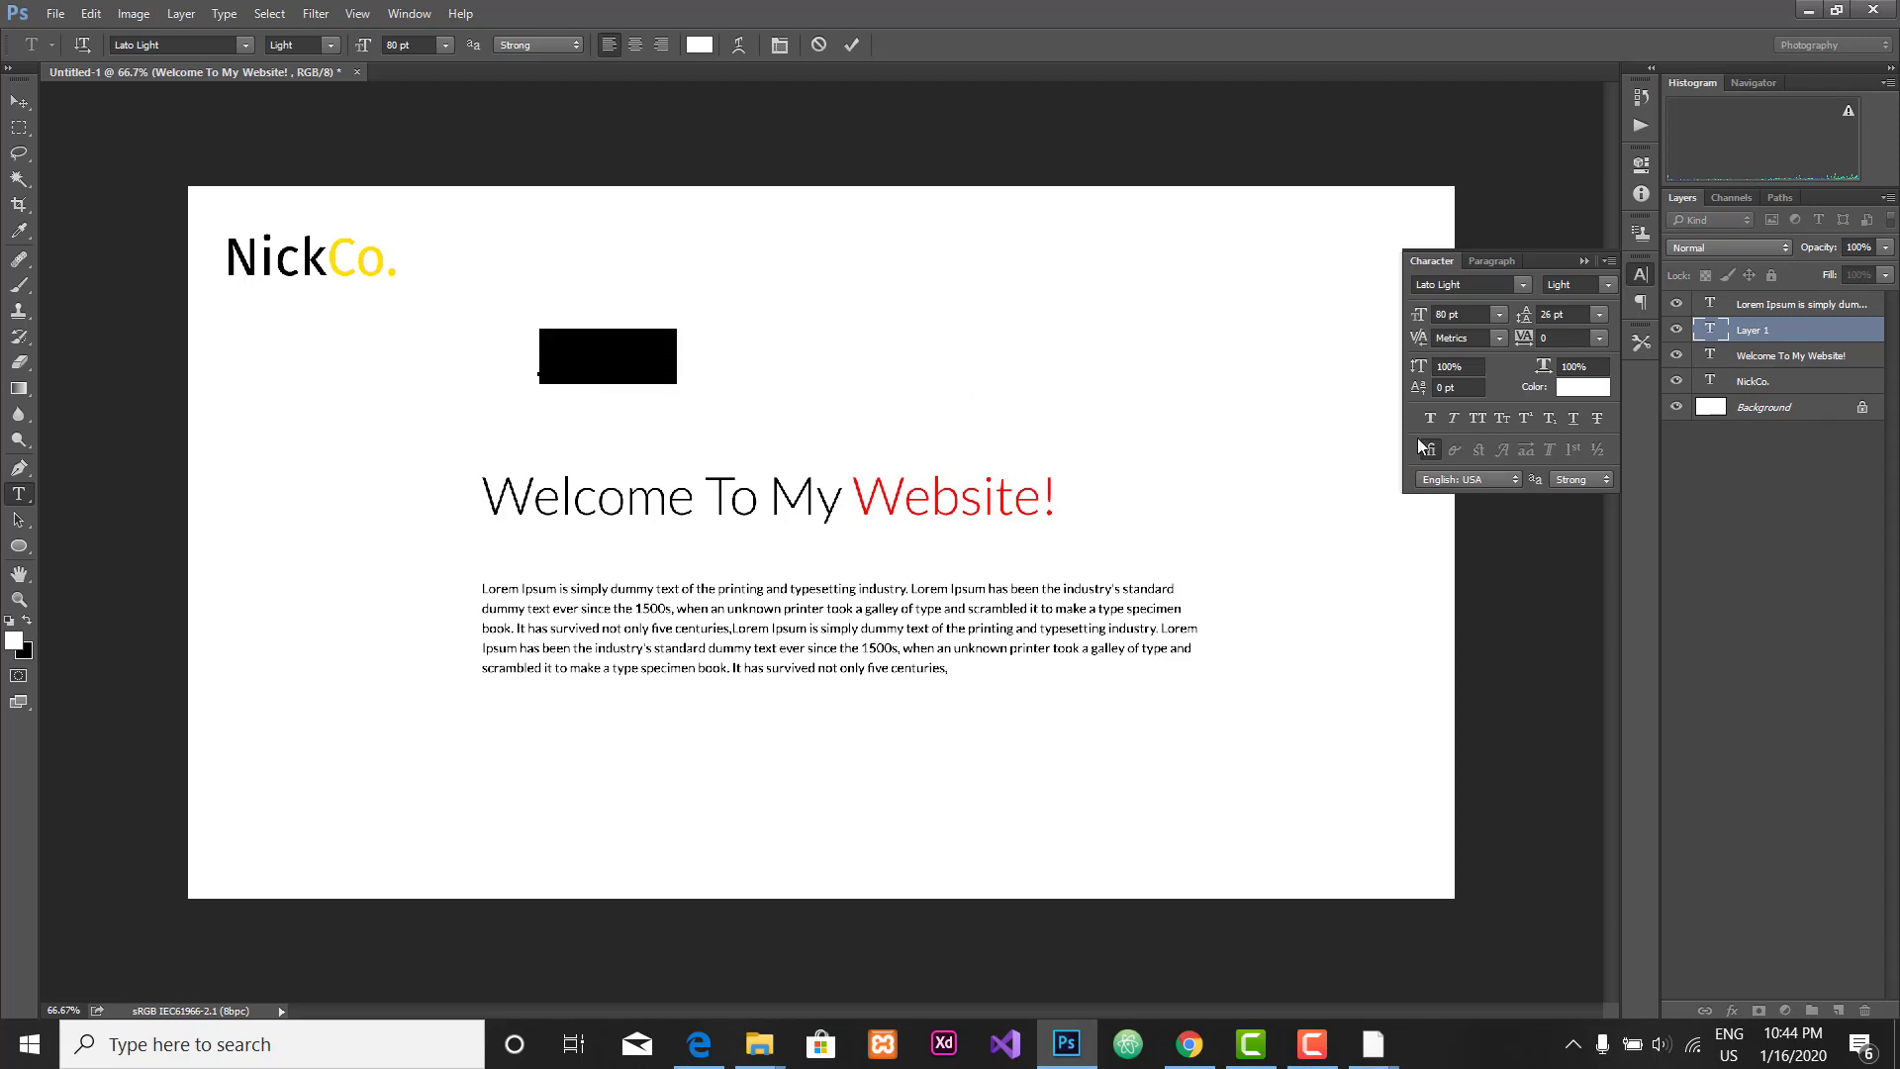
left_click(1583, 387)
type("000000")
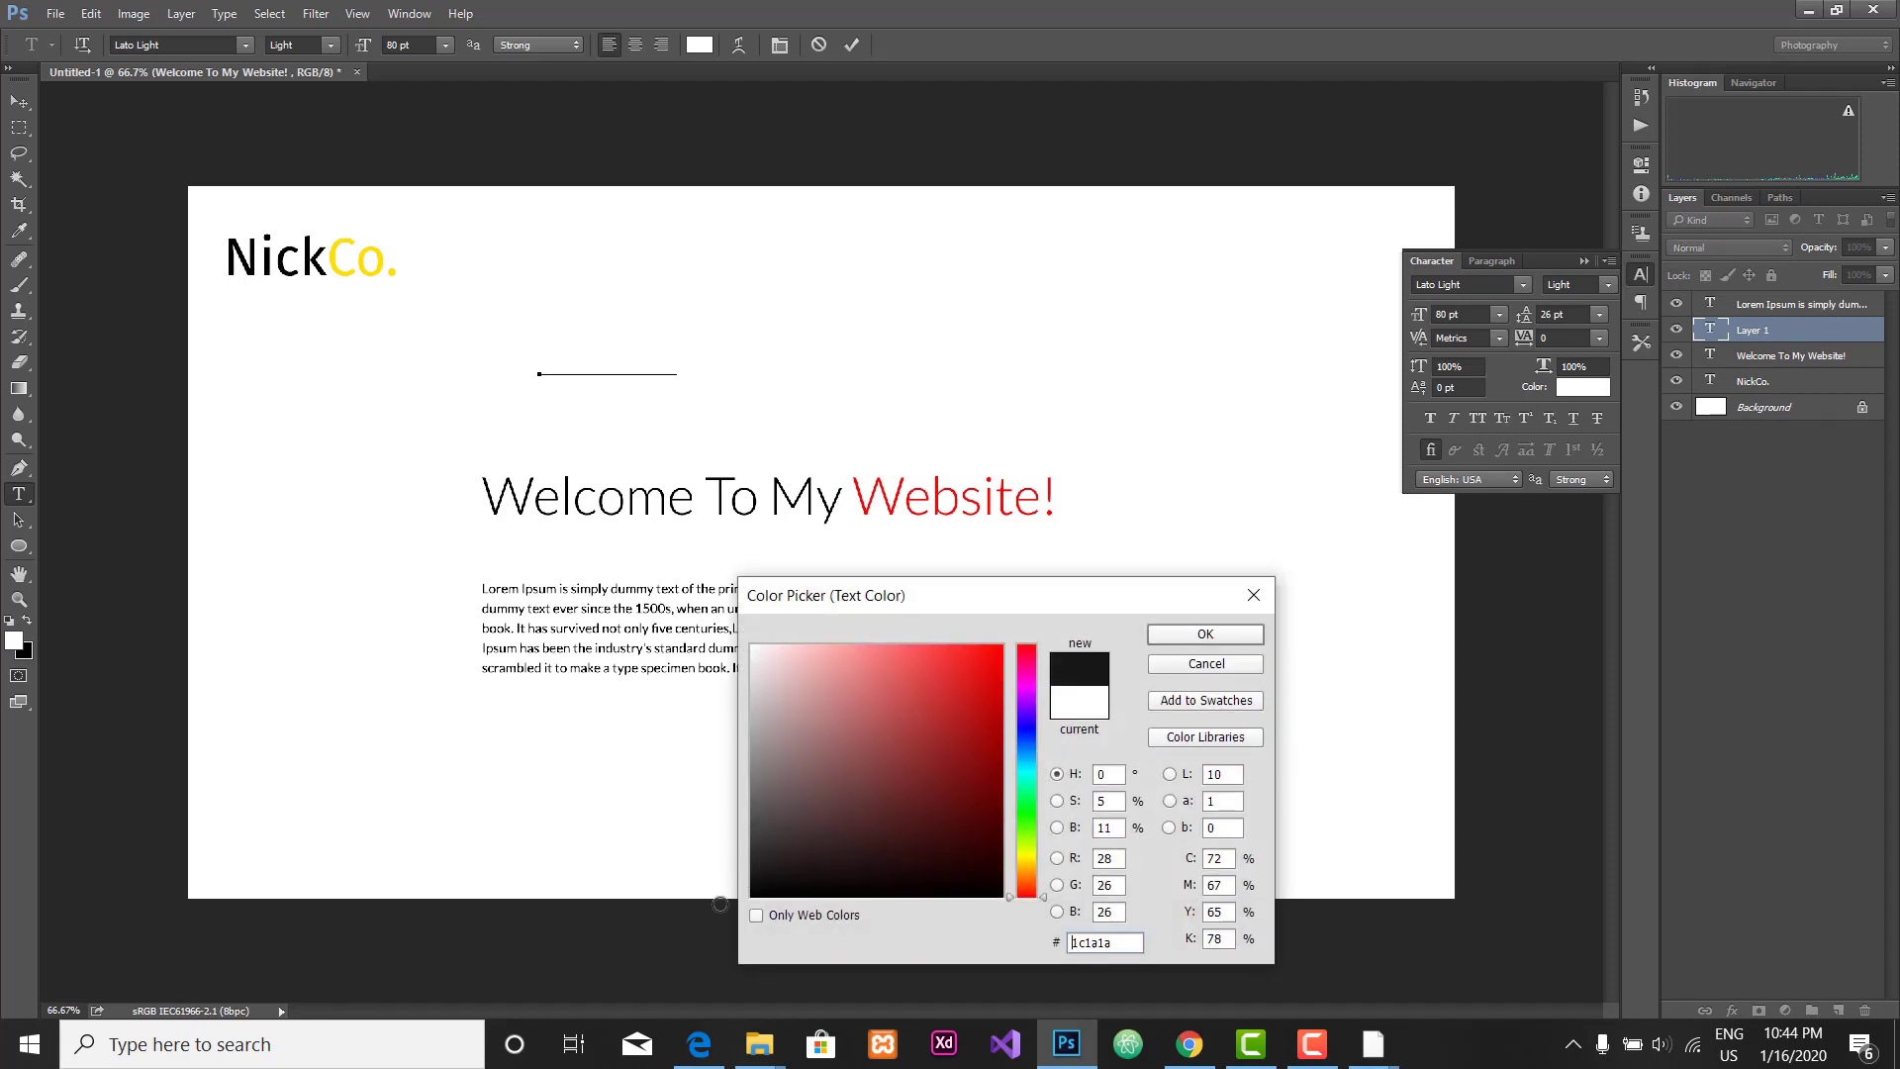
left_click(1206, 638)
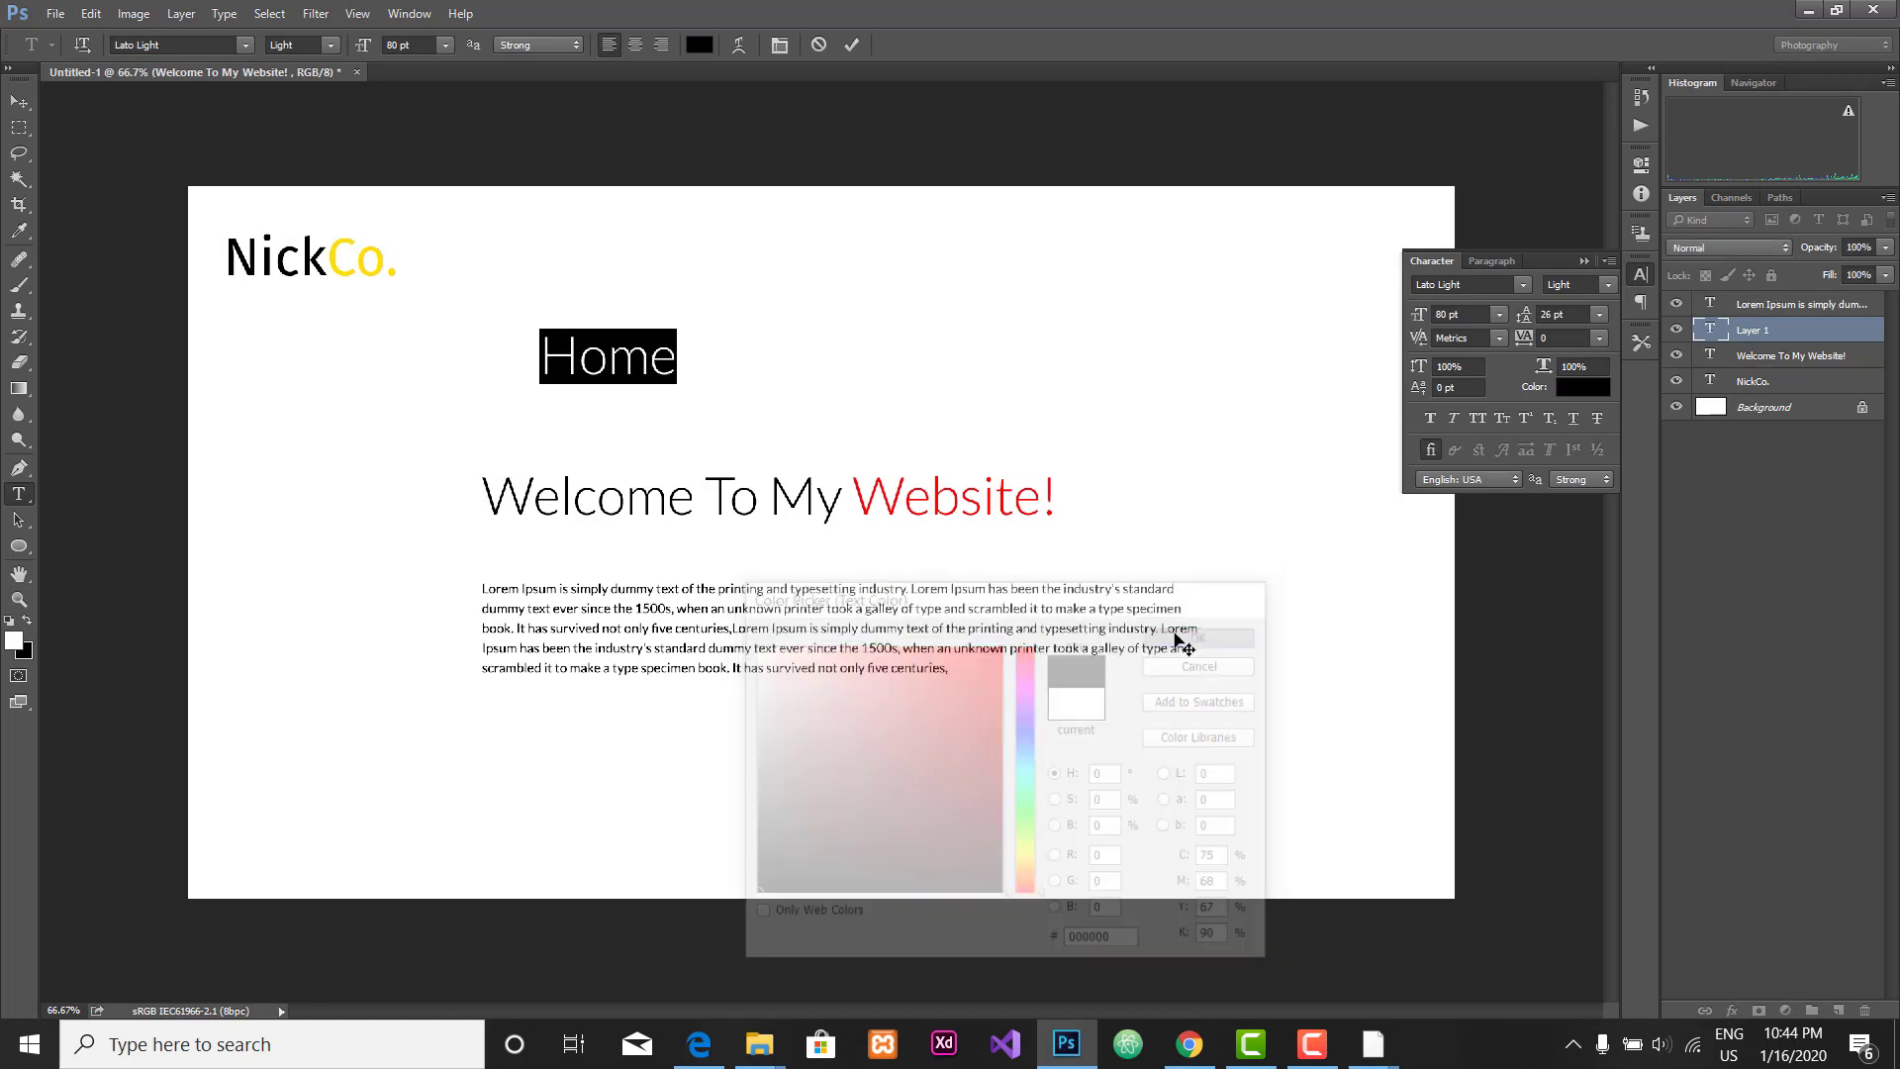
Step: Change the font of the "Home" text to Open Sans Bold
left_click(1479, 285)
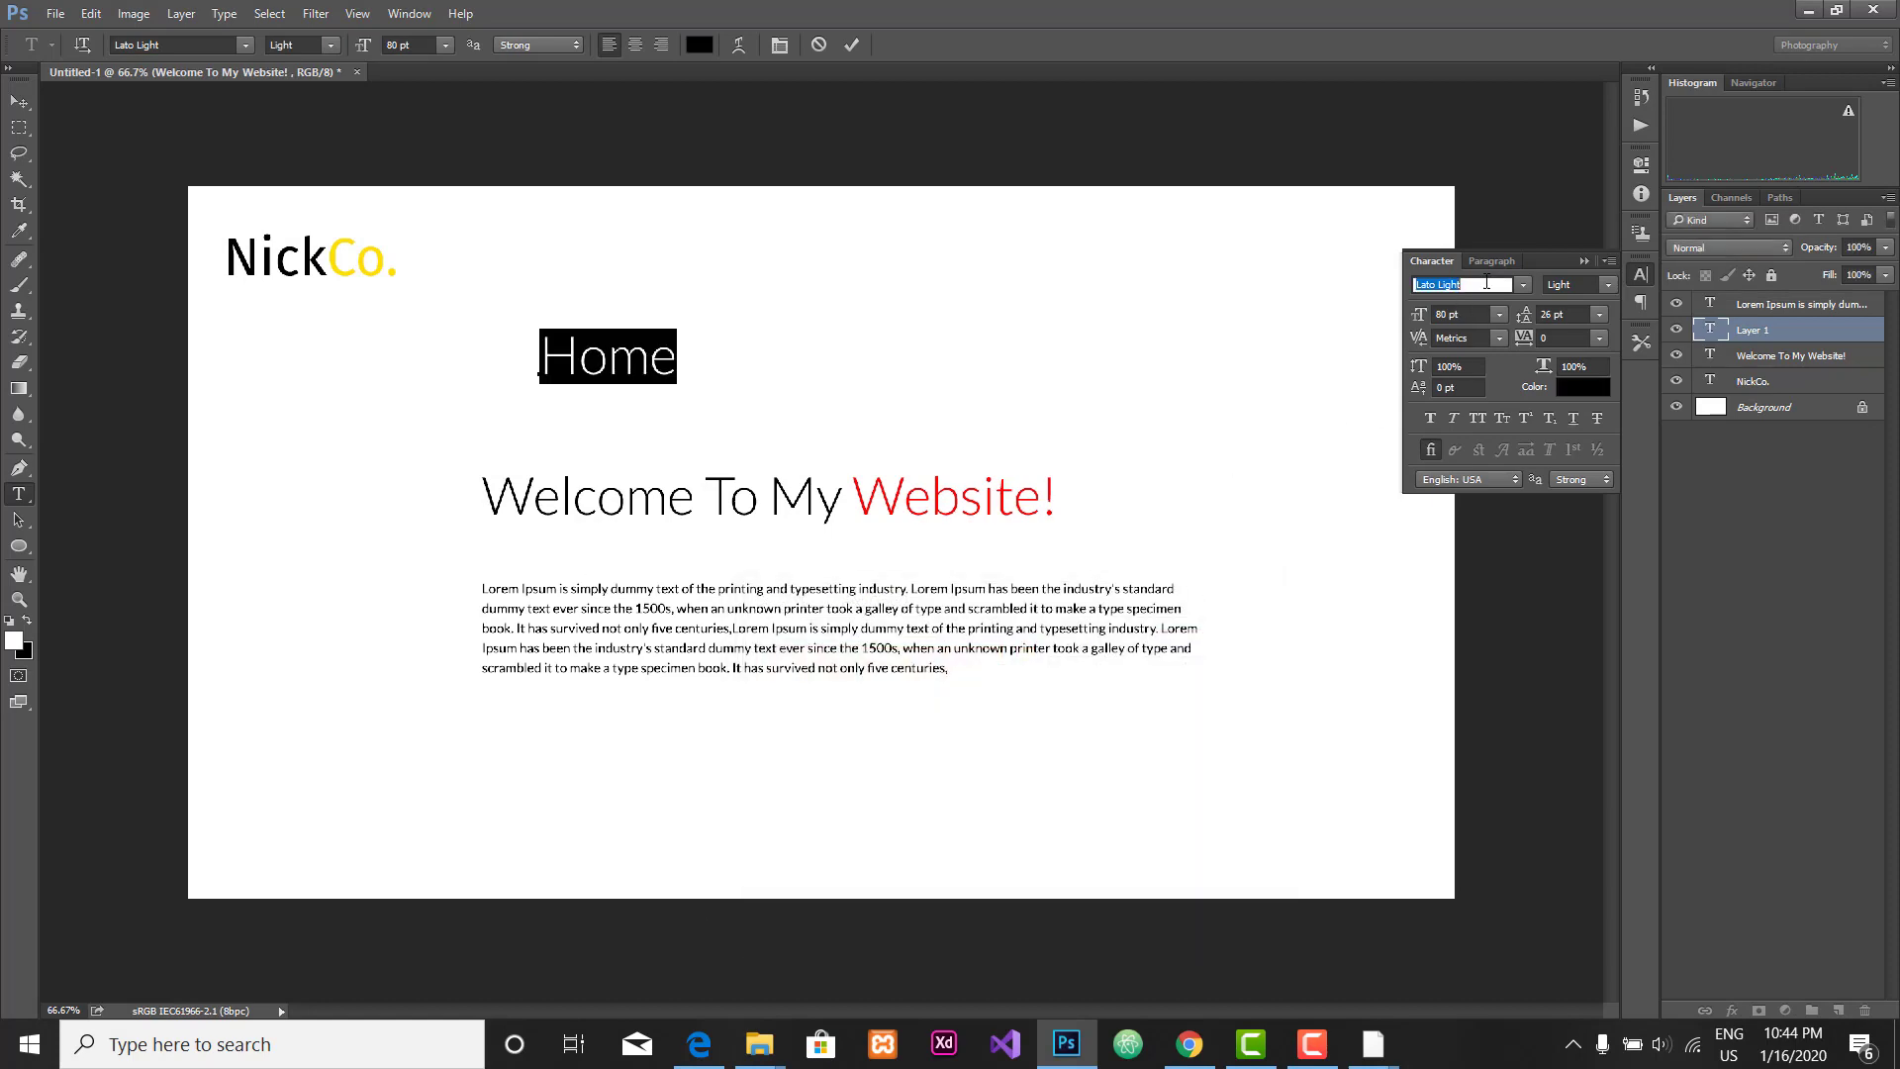
left_click(1485, 283)
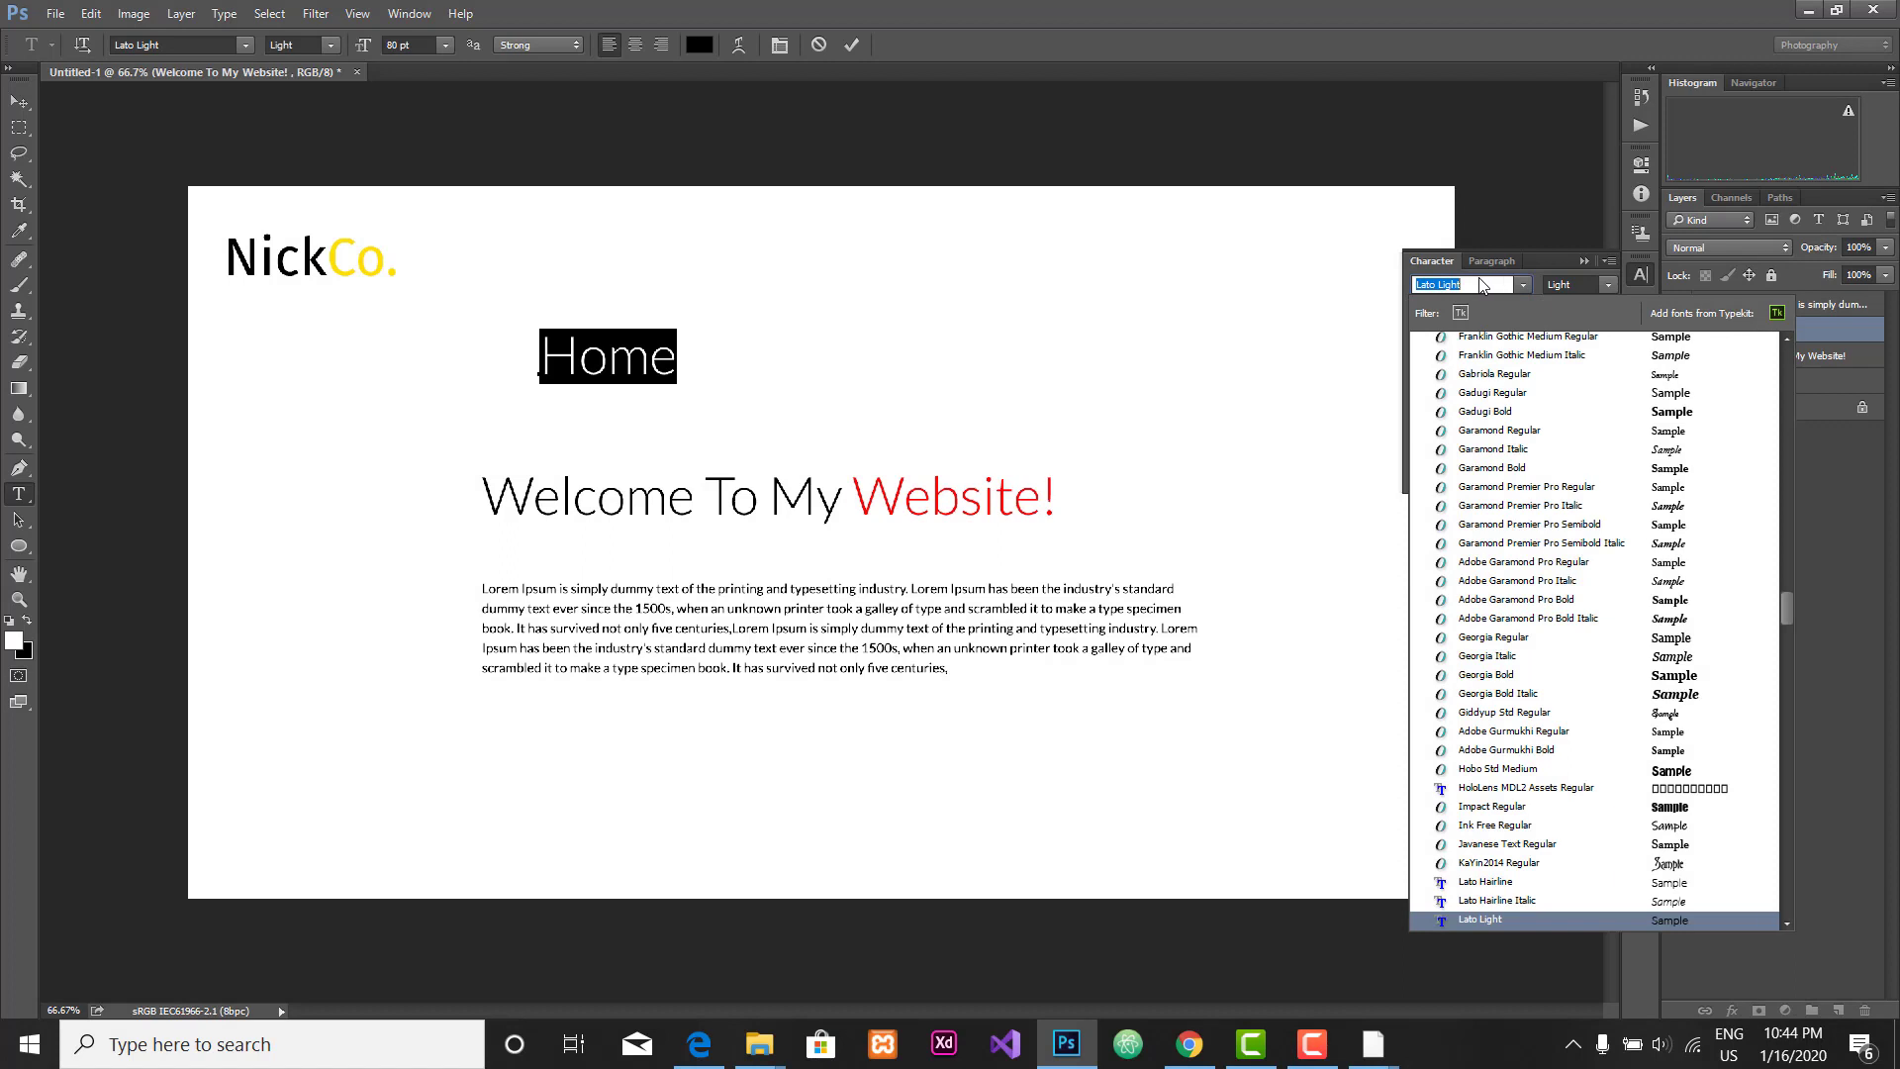
type("open")
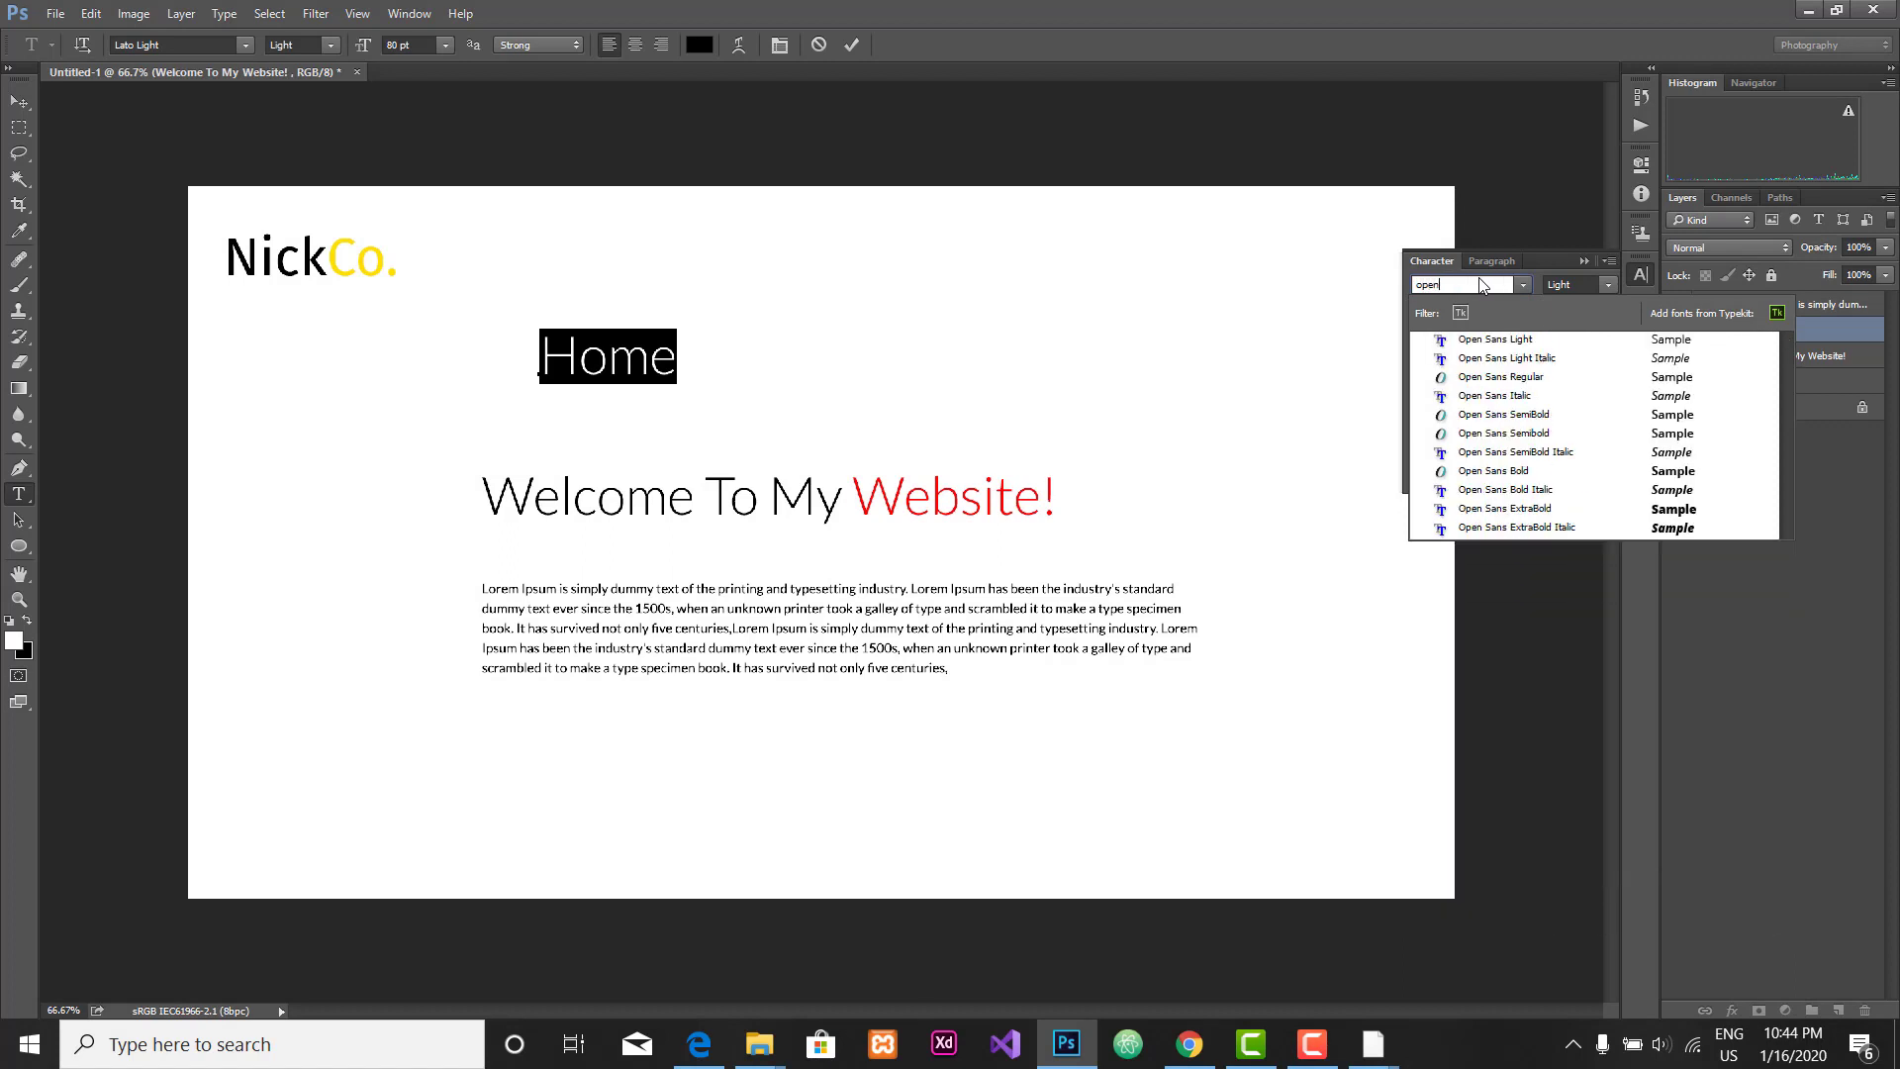
left_click(1532, 469)
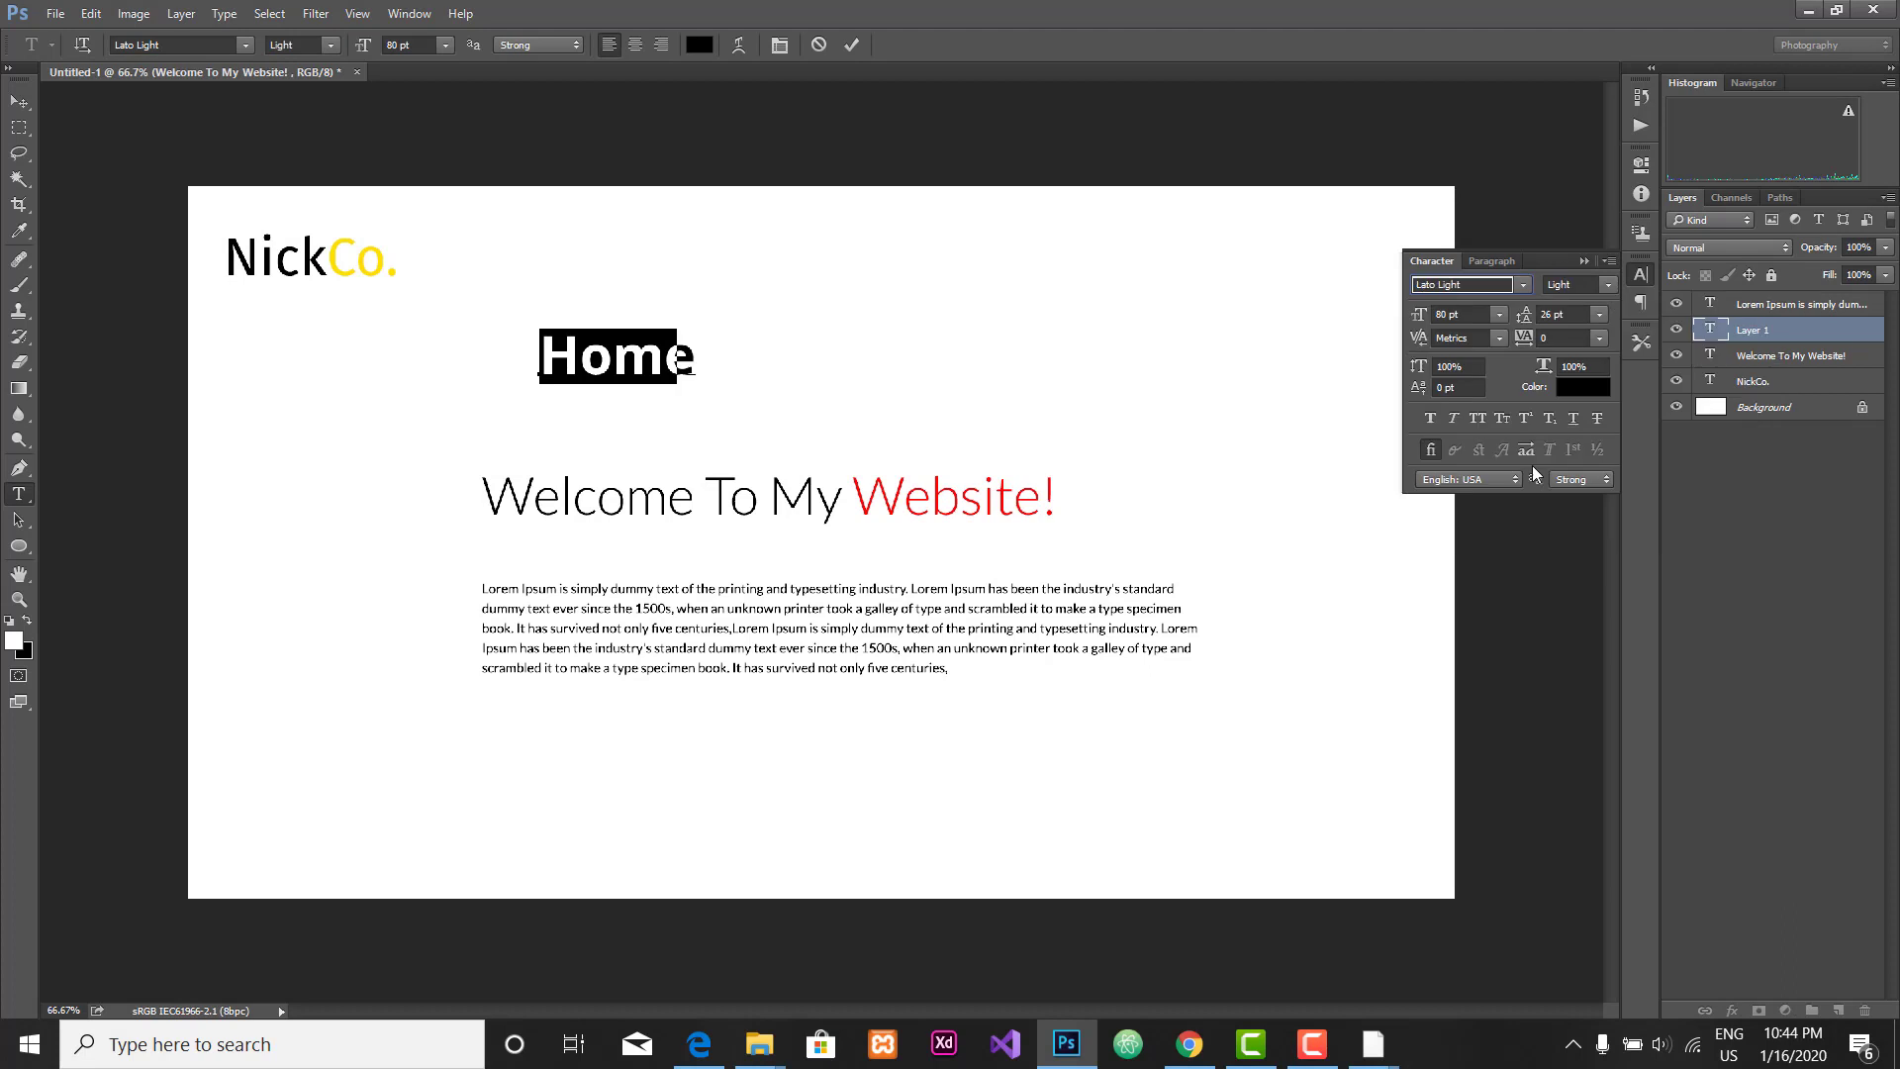
Step: Set the "Home" text's size to 35 pt and turn on All Caps for it
left_click(1445, 314)
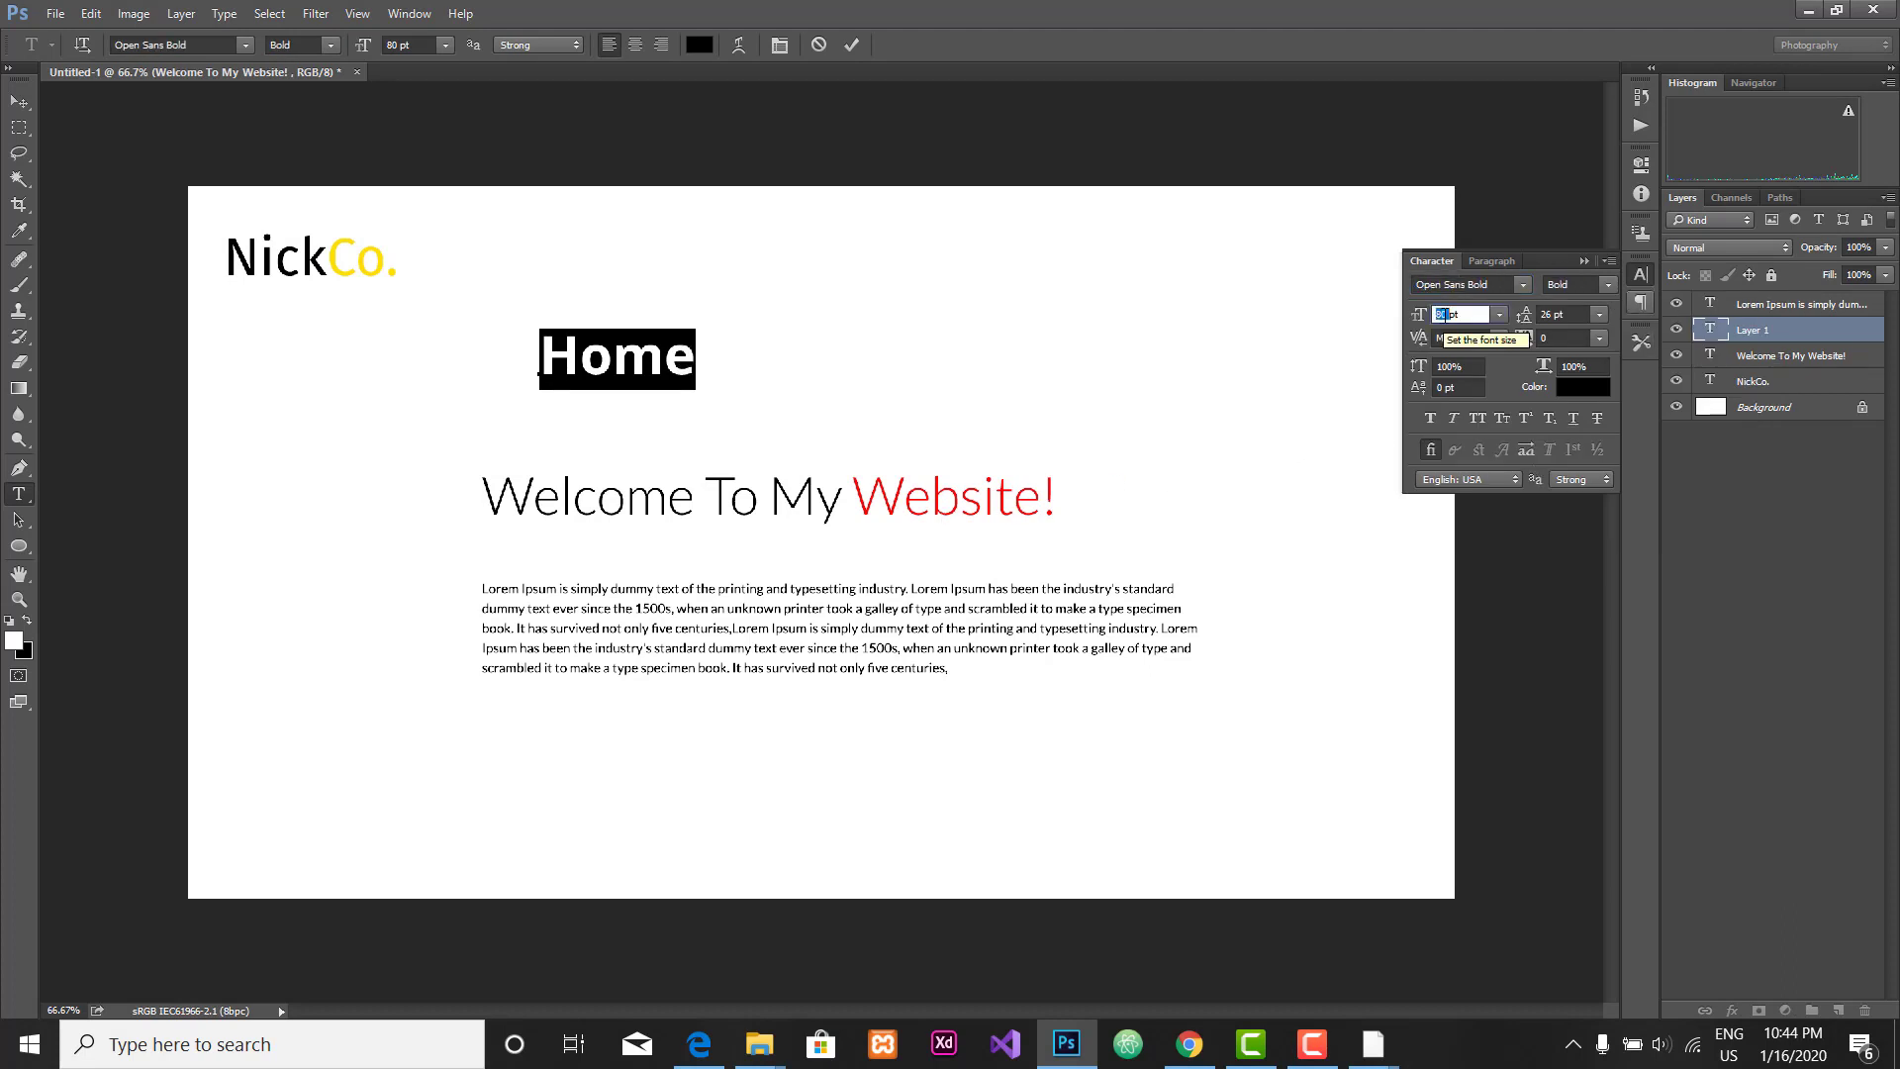
type("30")
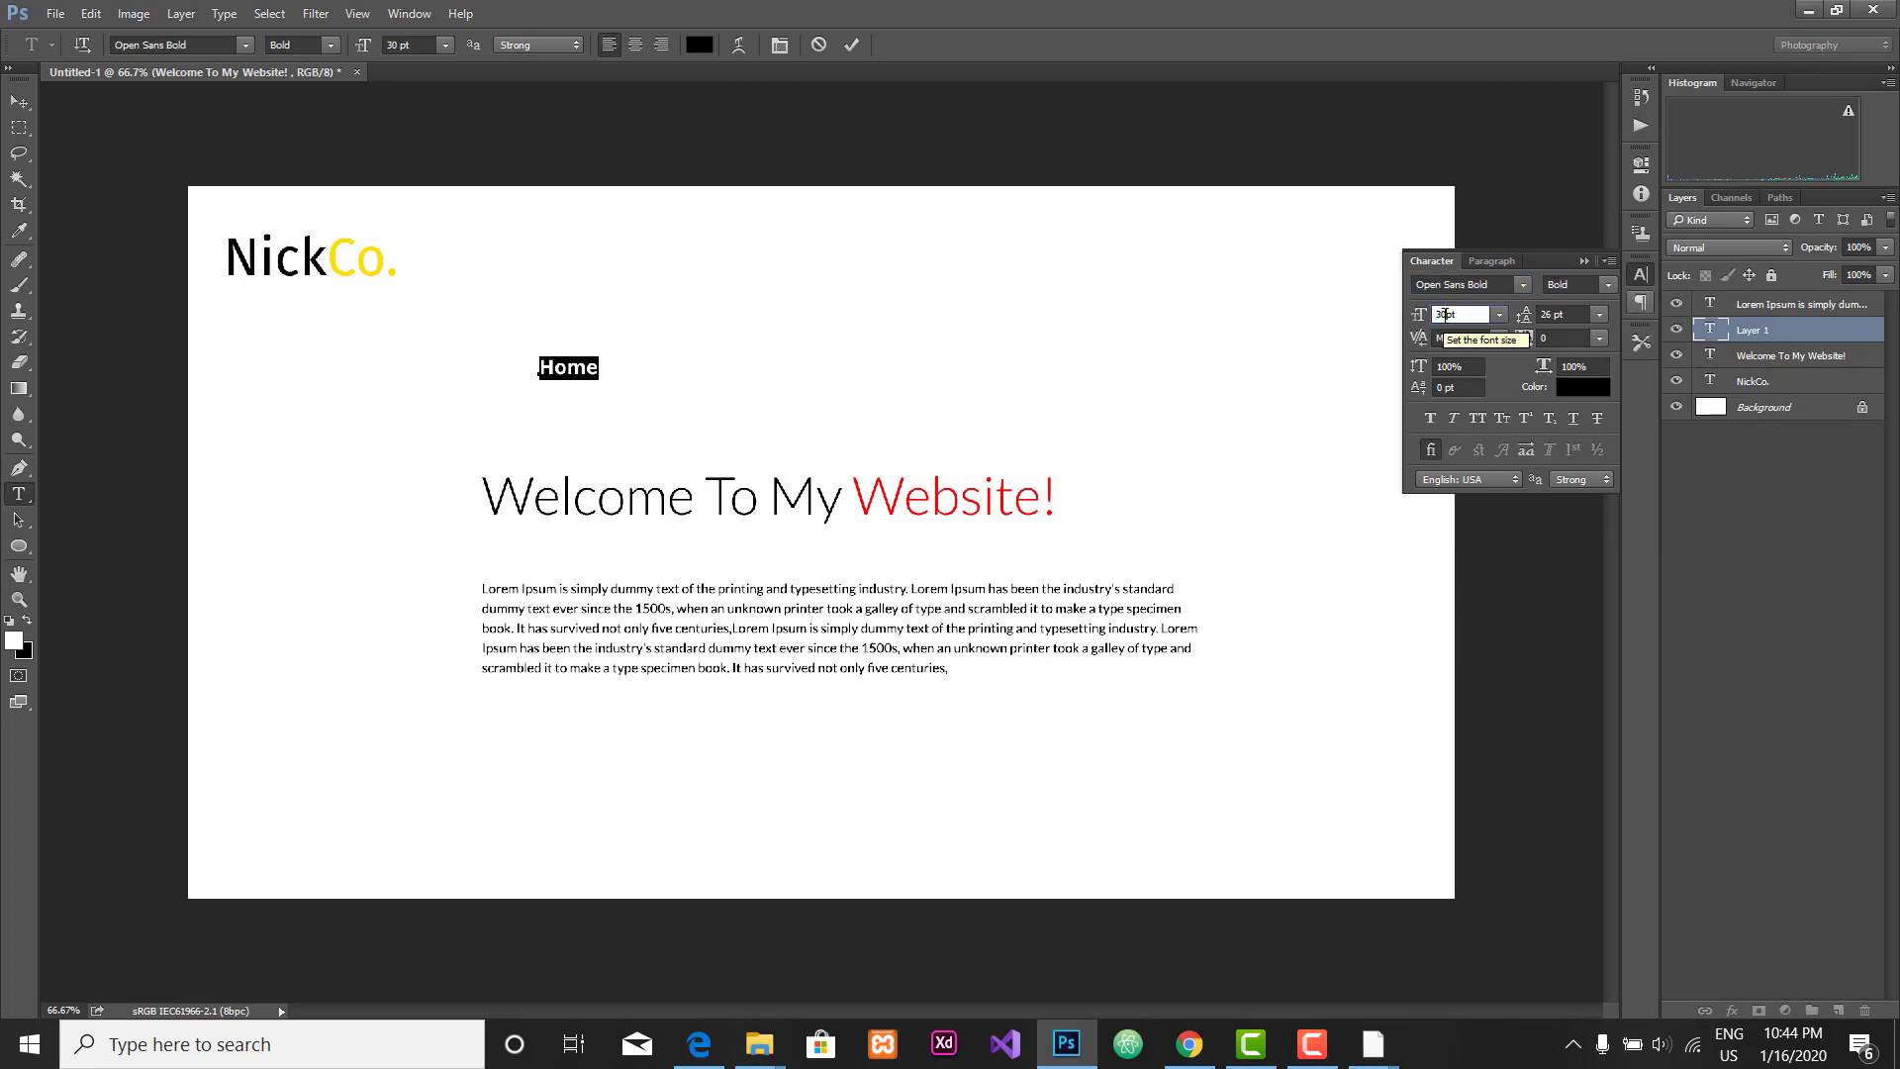
key("BackSpace")
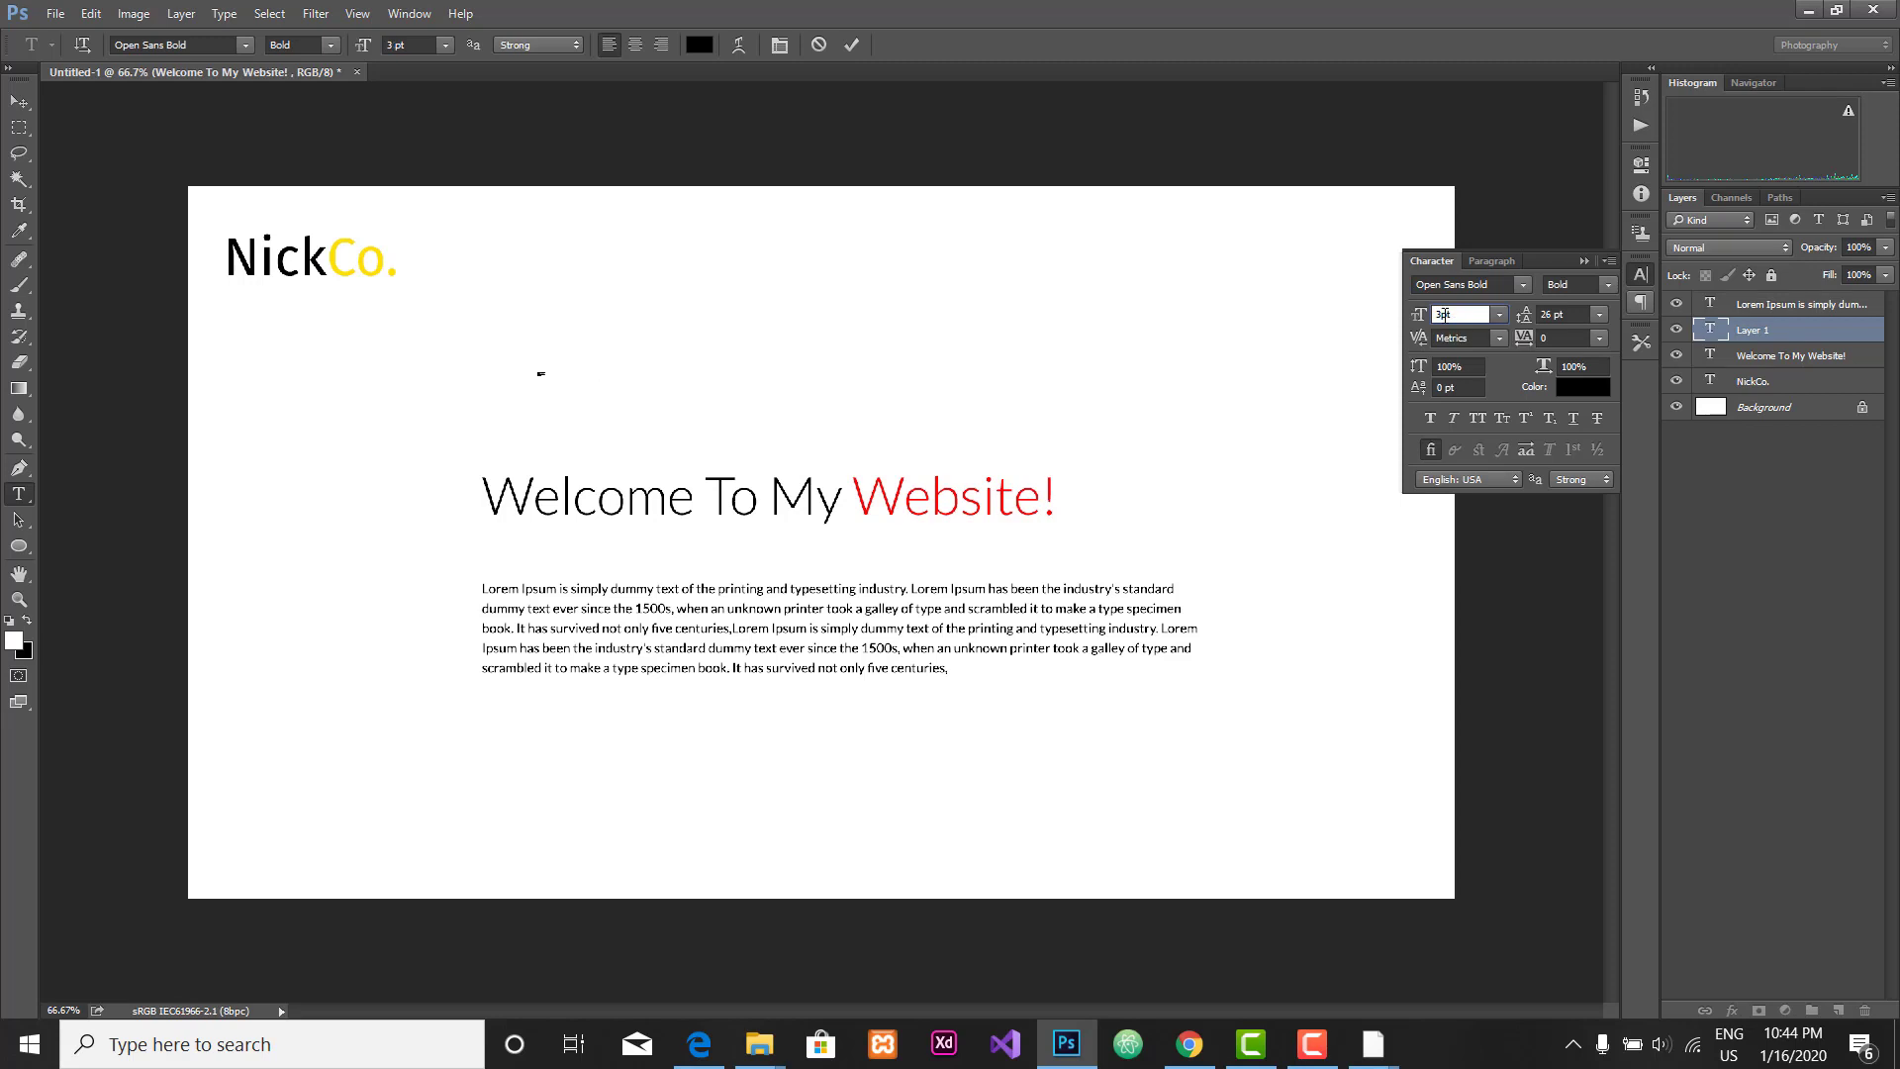
type("5")
left_click(1476, 416)
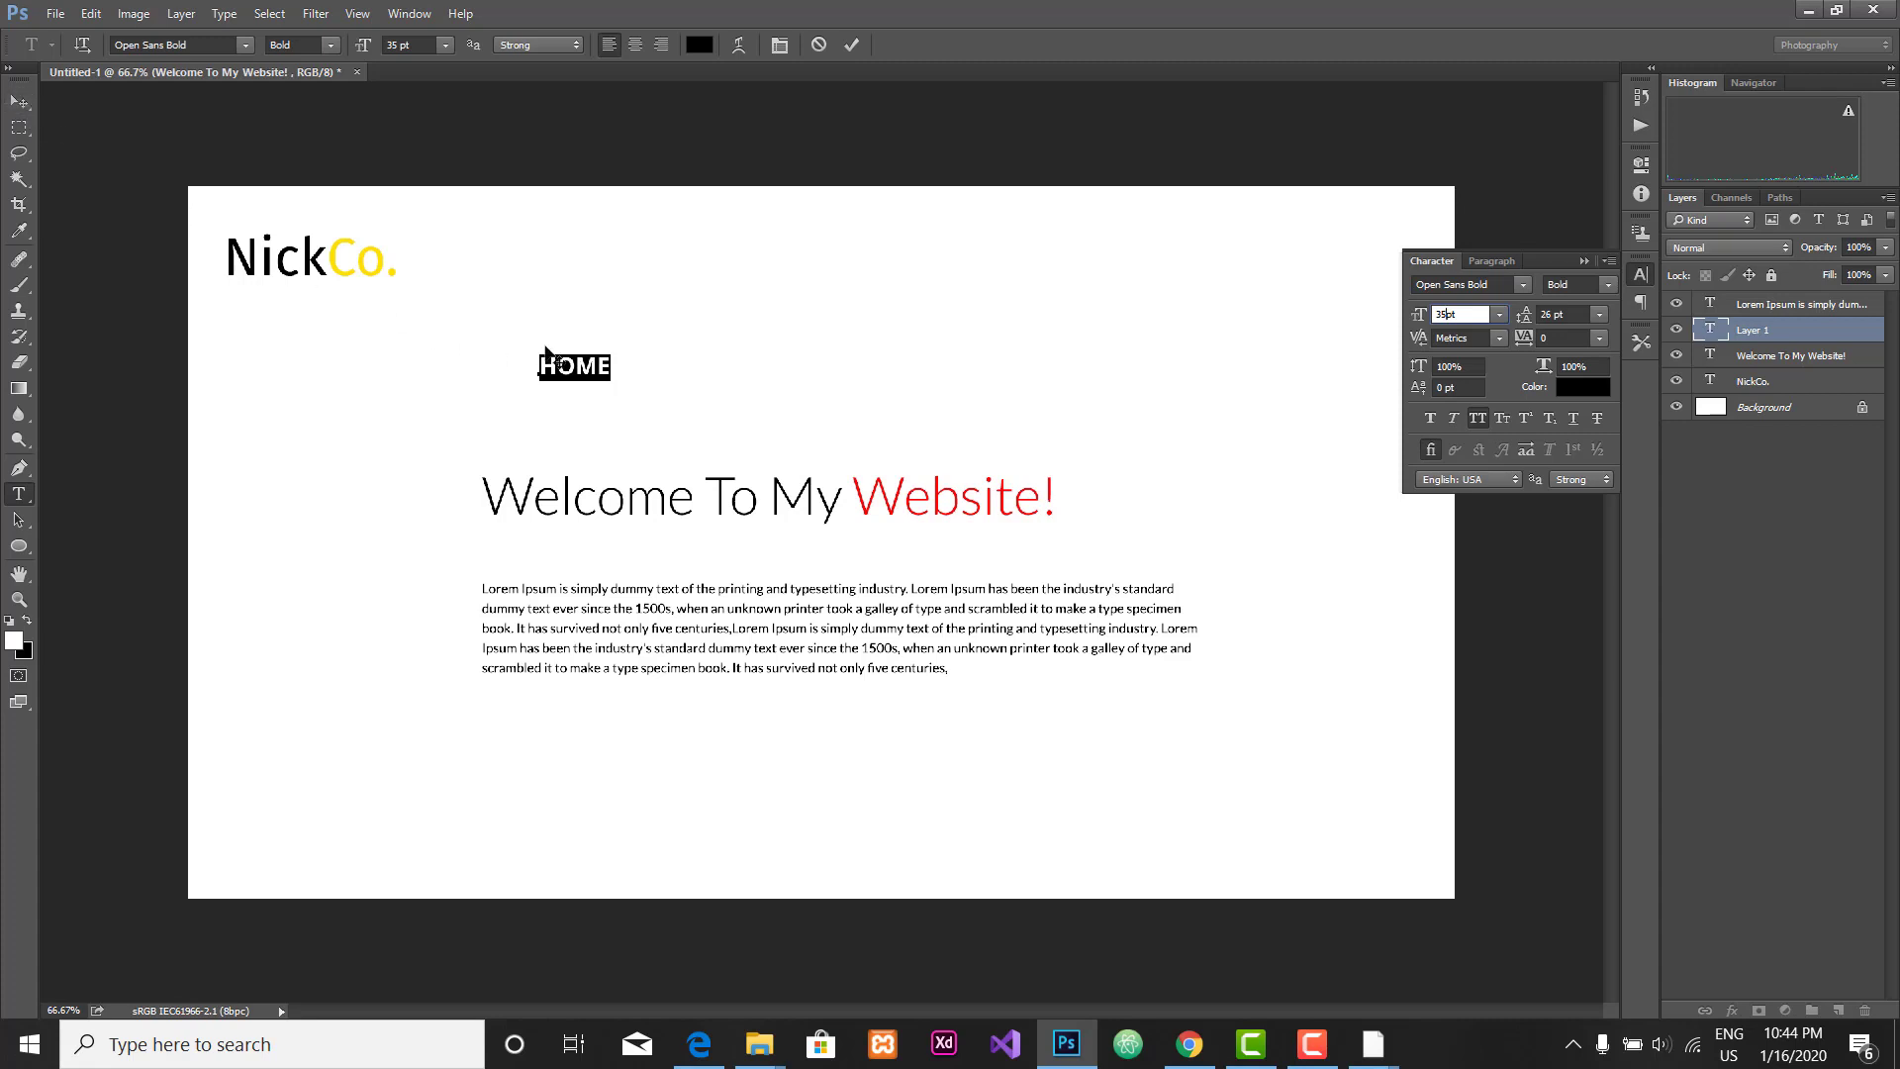
Step: Extend the "HOME" text line with the widely spaced navigation items ABOUT, SERVICE, BLOG and CONTENT
left_click(605, 362)
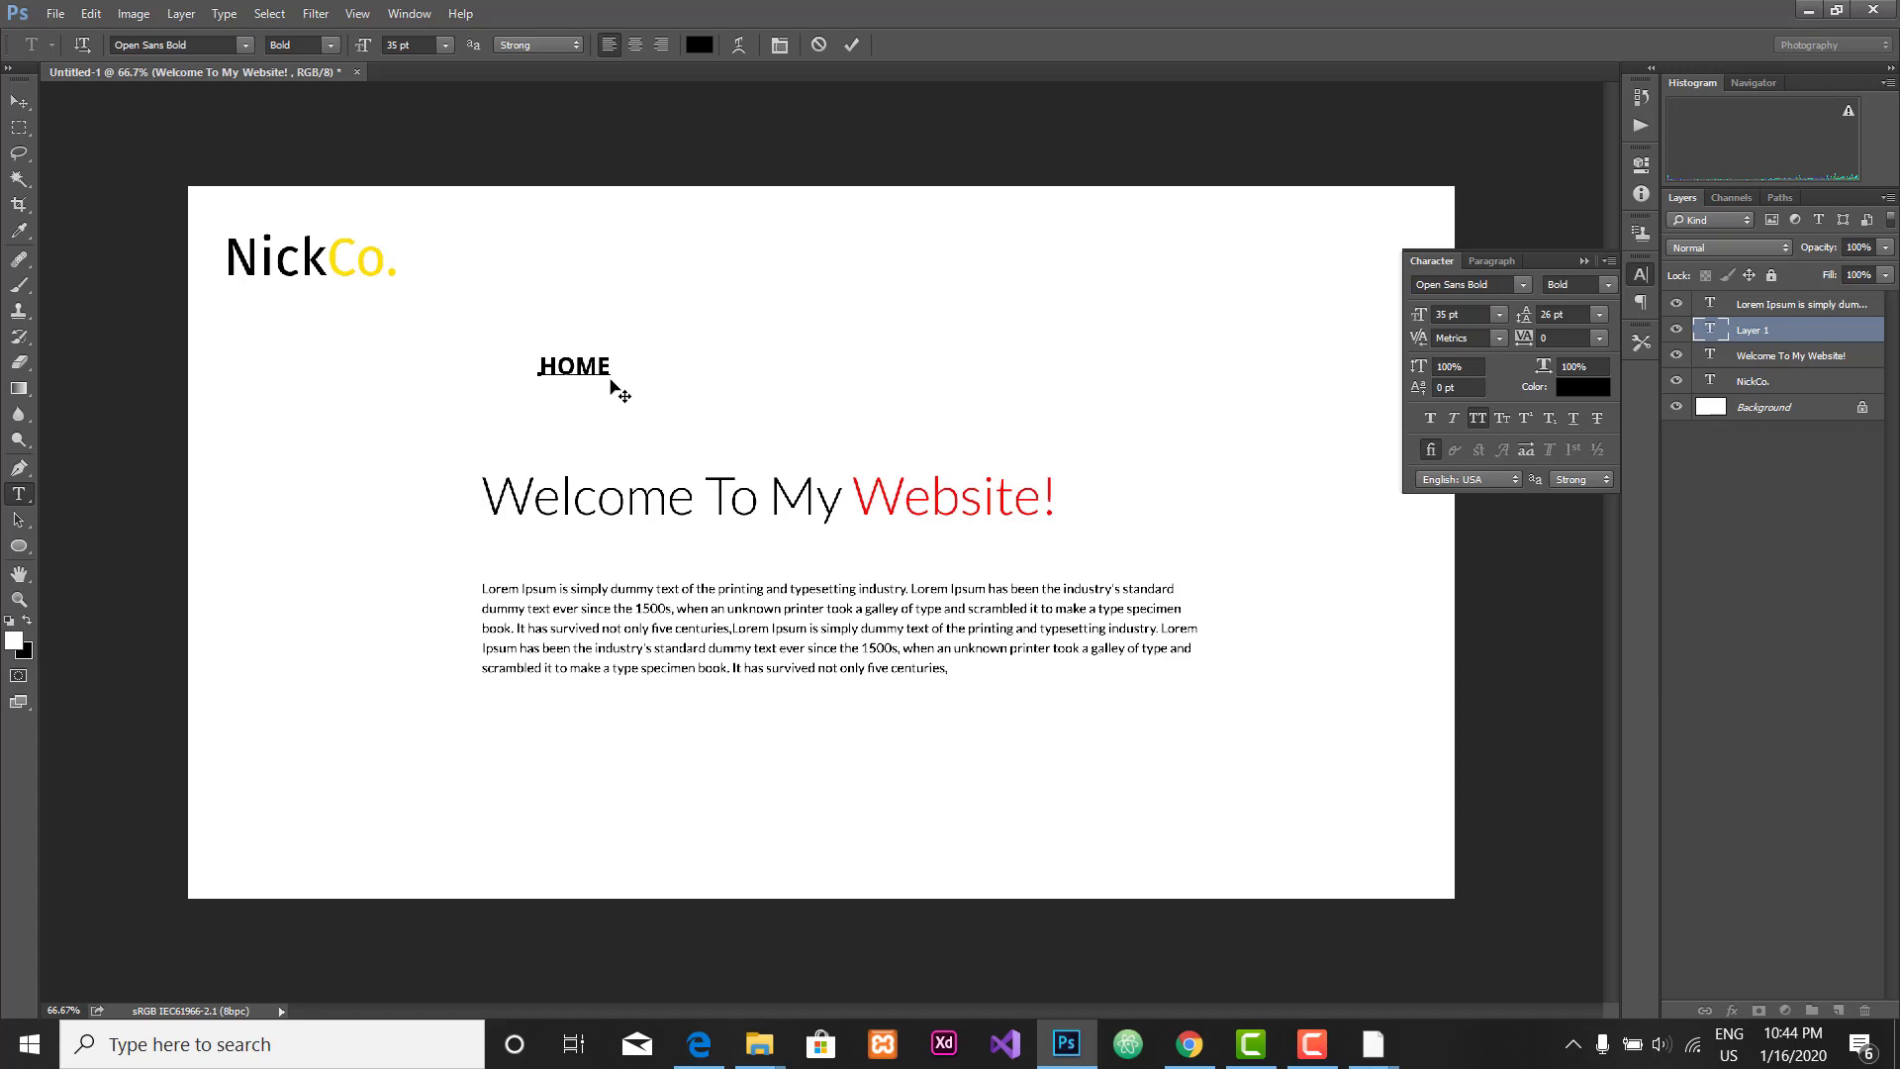
type("ABOUT      SERVICE")
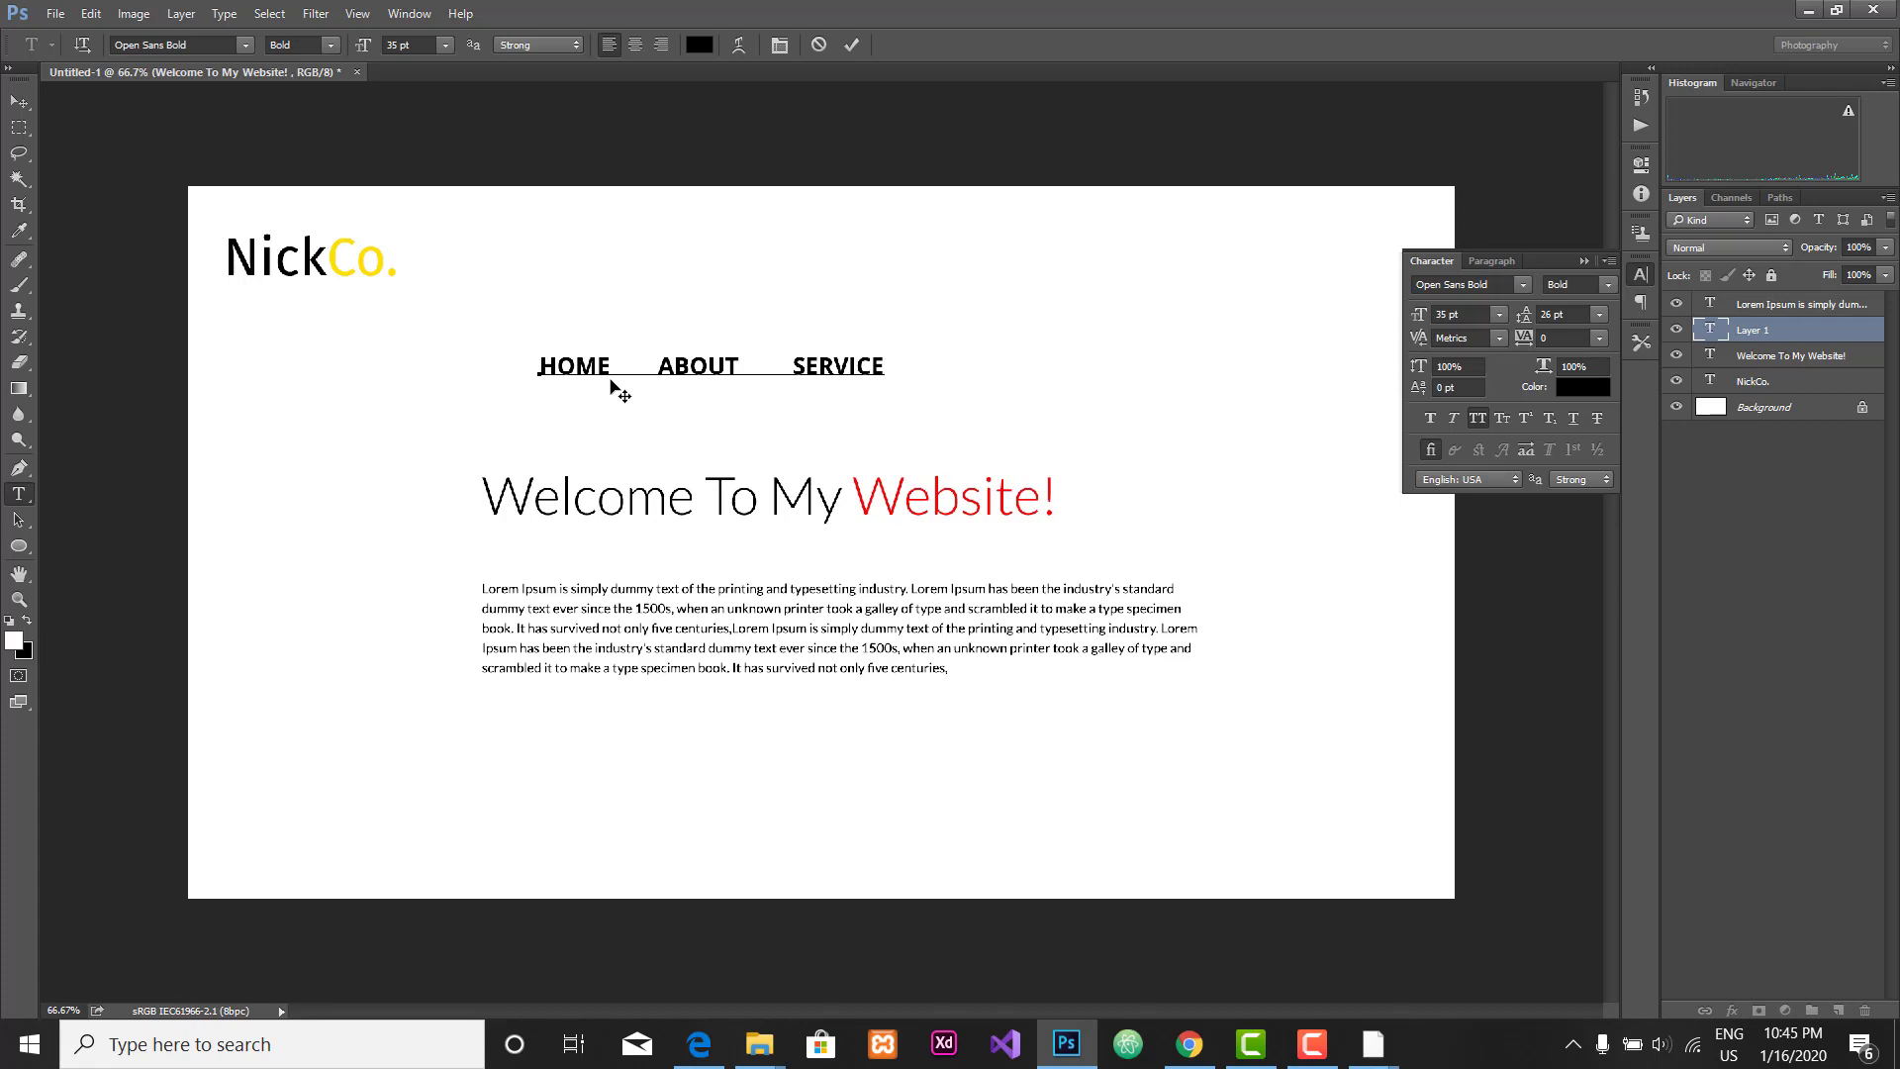
type("       BLOG      CONTENT")
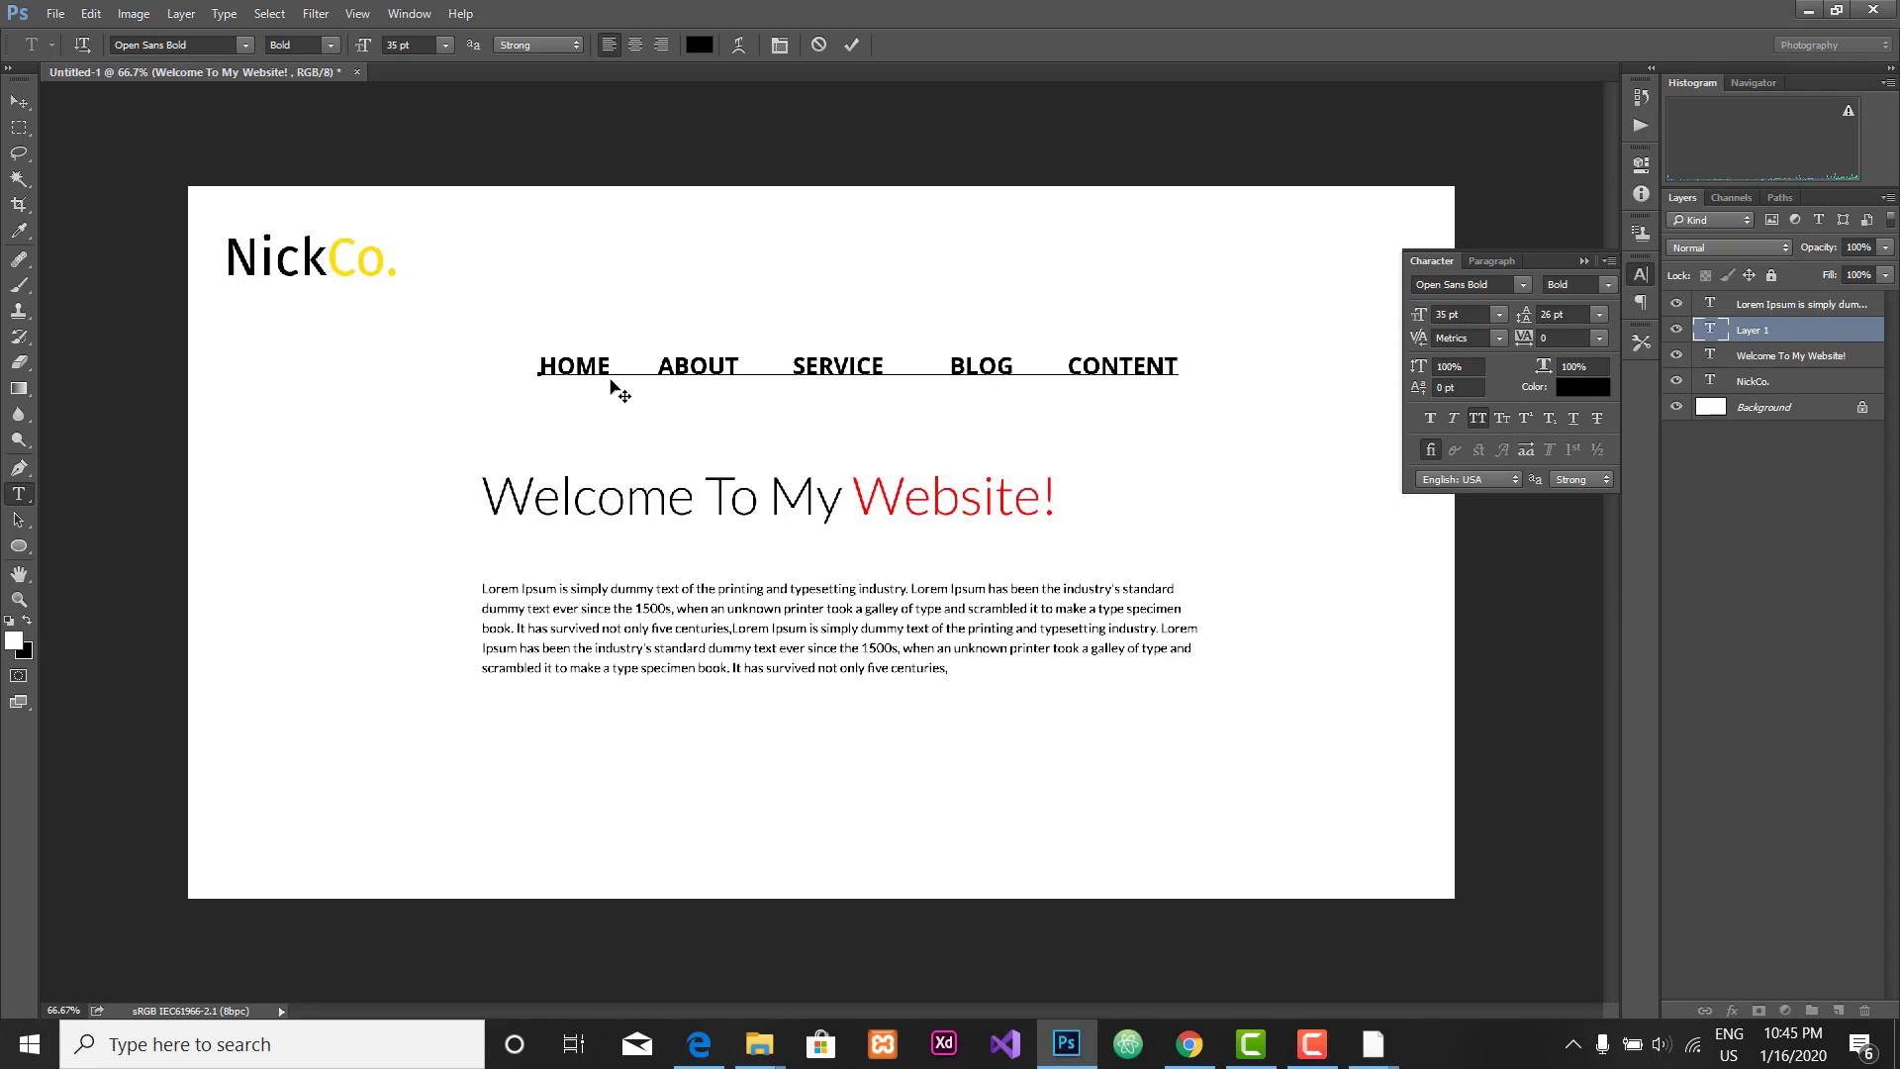
Step: Move the navigation text to the page's upper right, level with the NickCo. logo, and commit the text edit
left_click_drag(610, 386, 771, 287)
key("ctrl+Return")
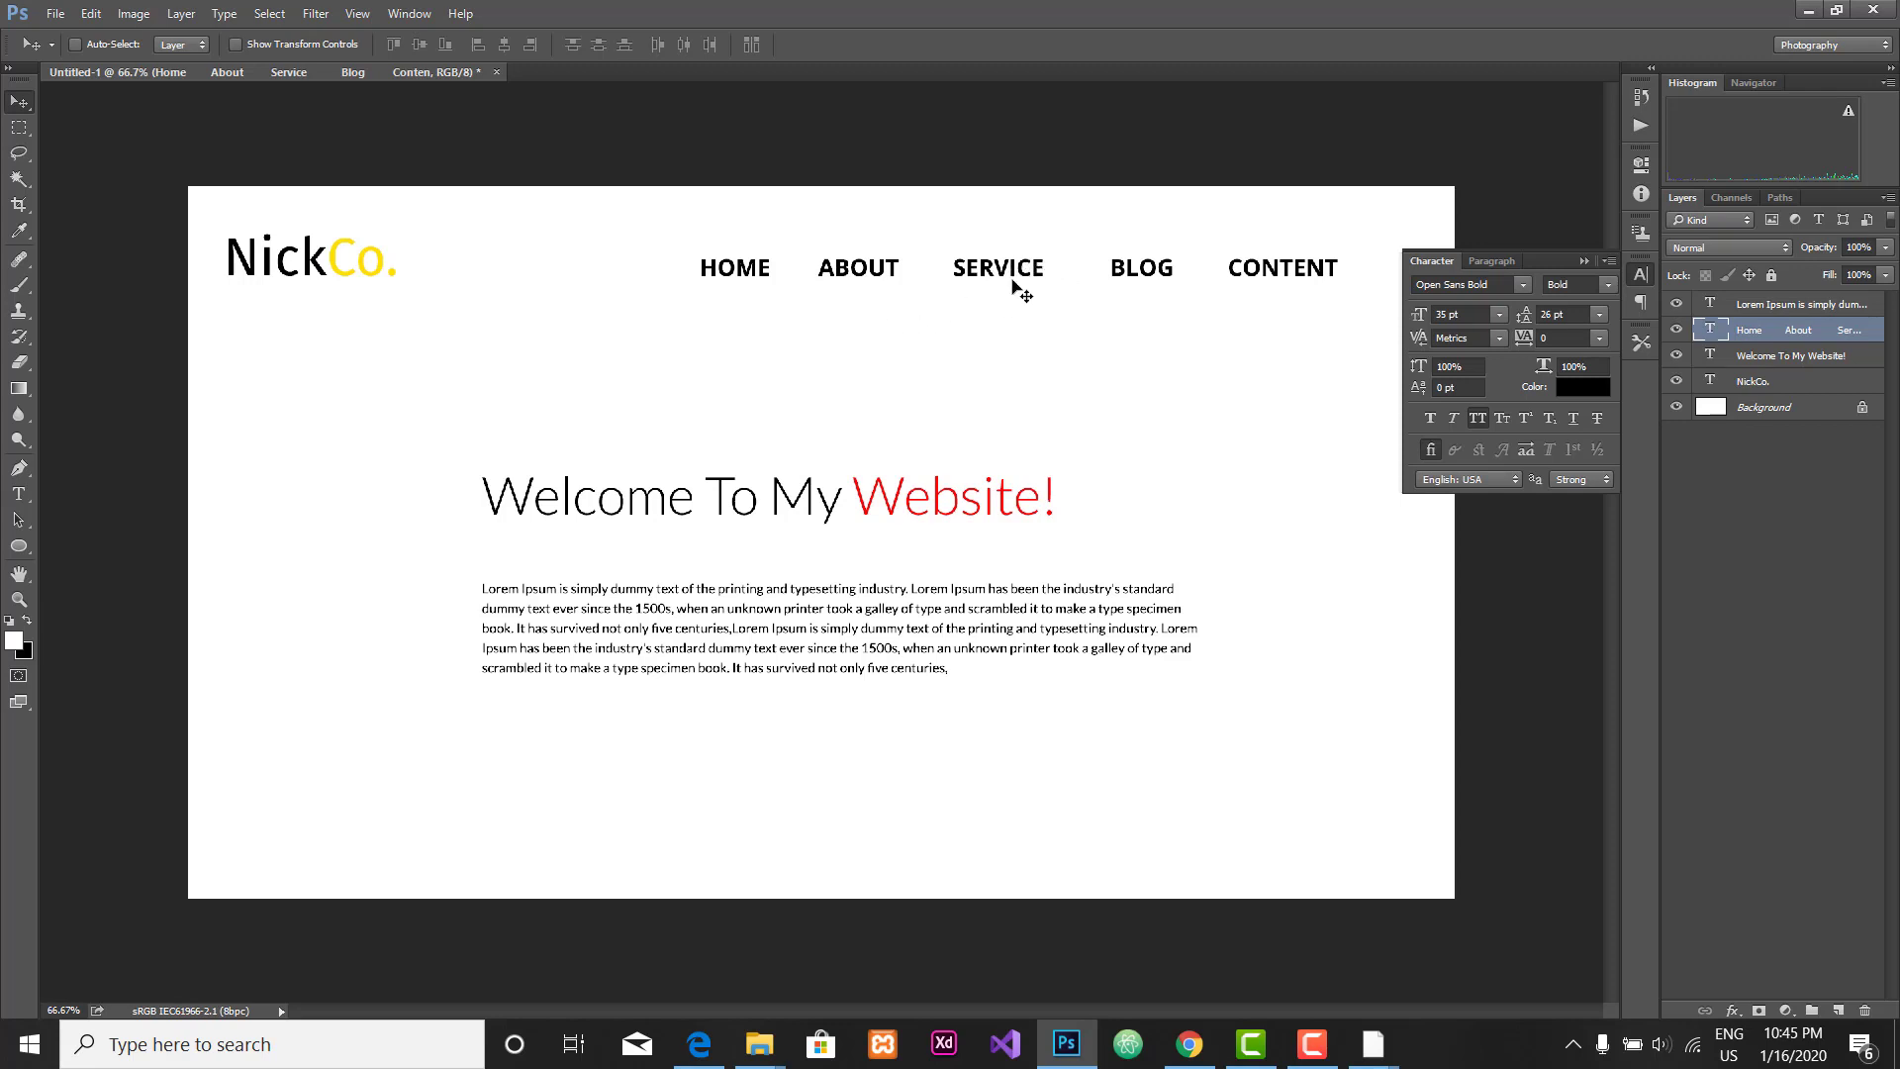
left_click_drag(1001, 271, 1007, 270)
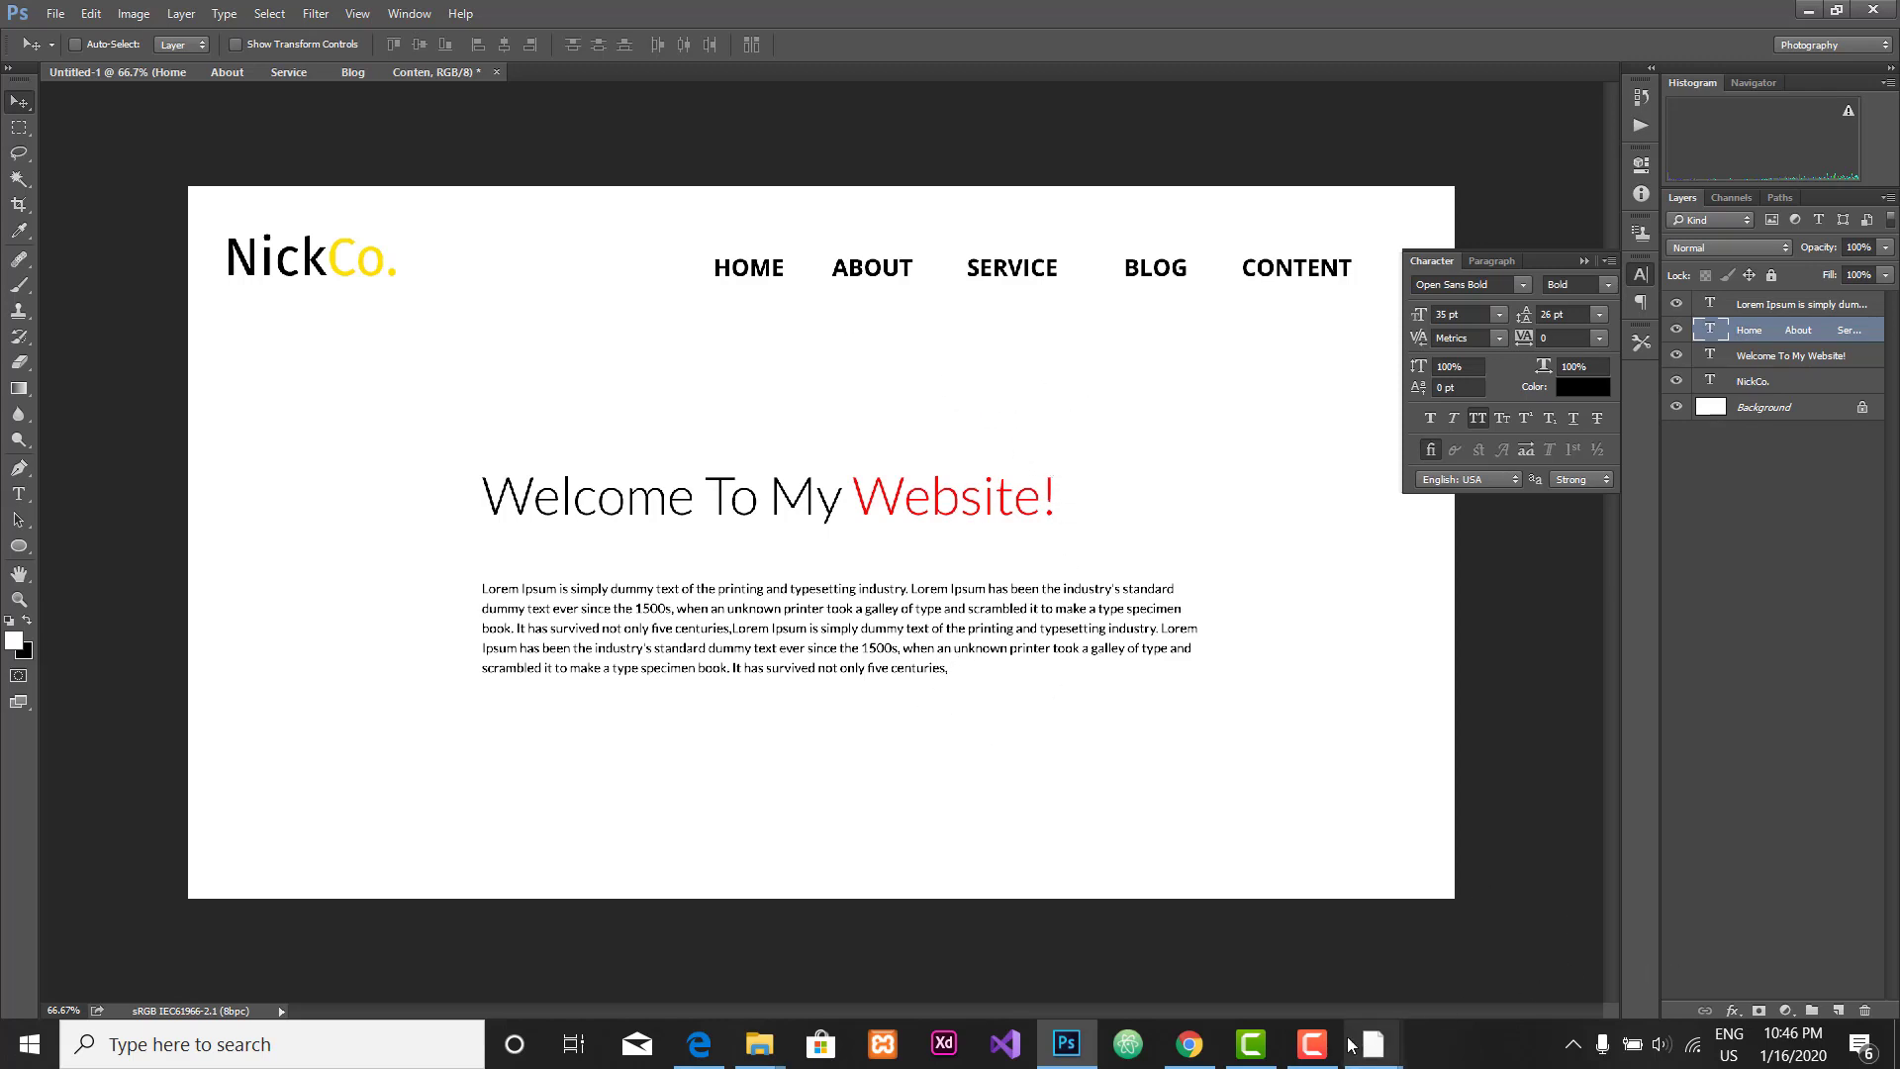
left_click(1312, 1044)
left_click(1798, 960)
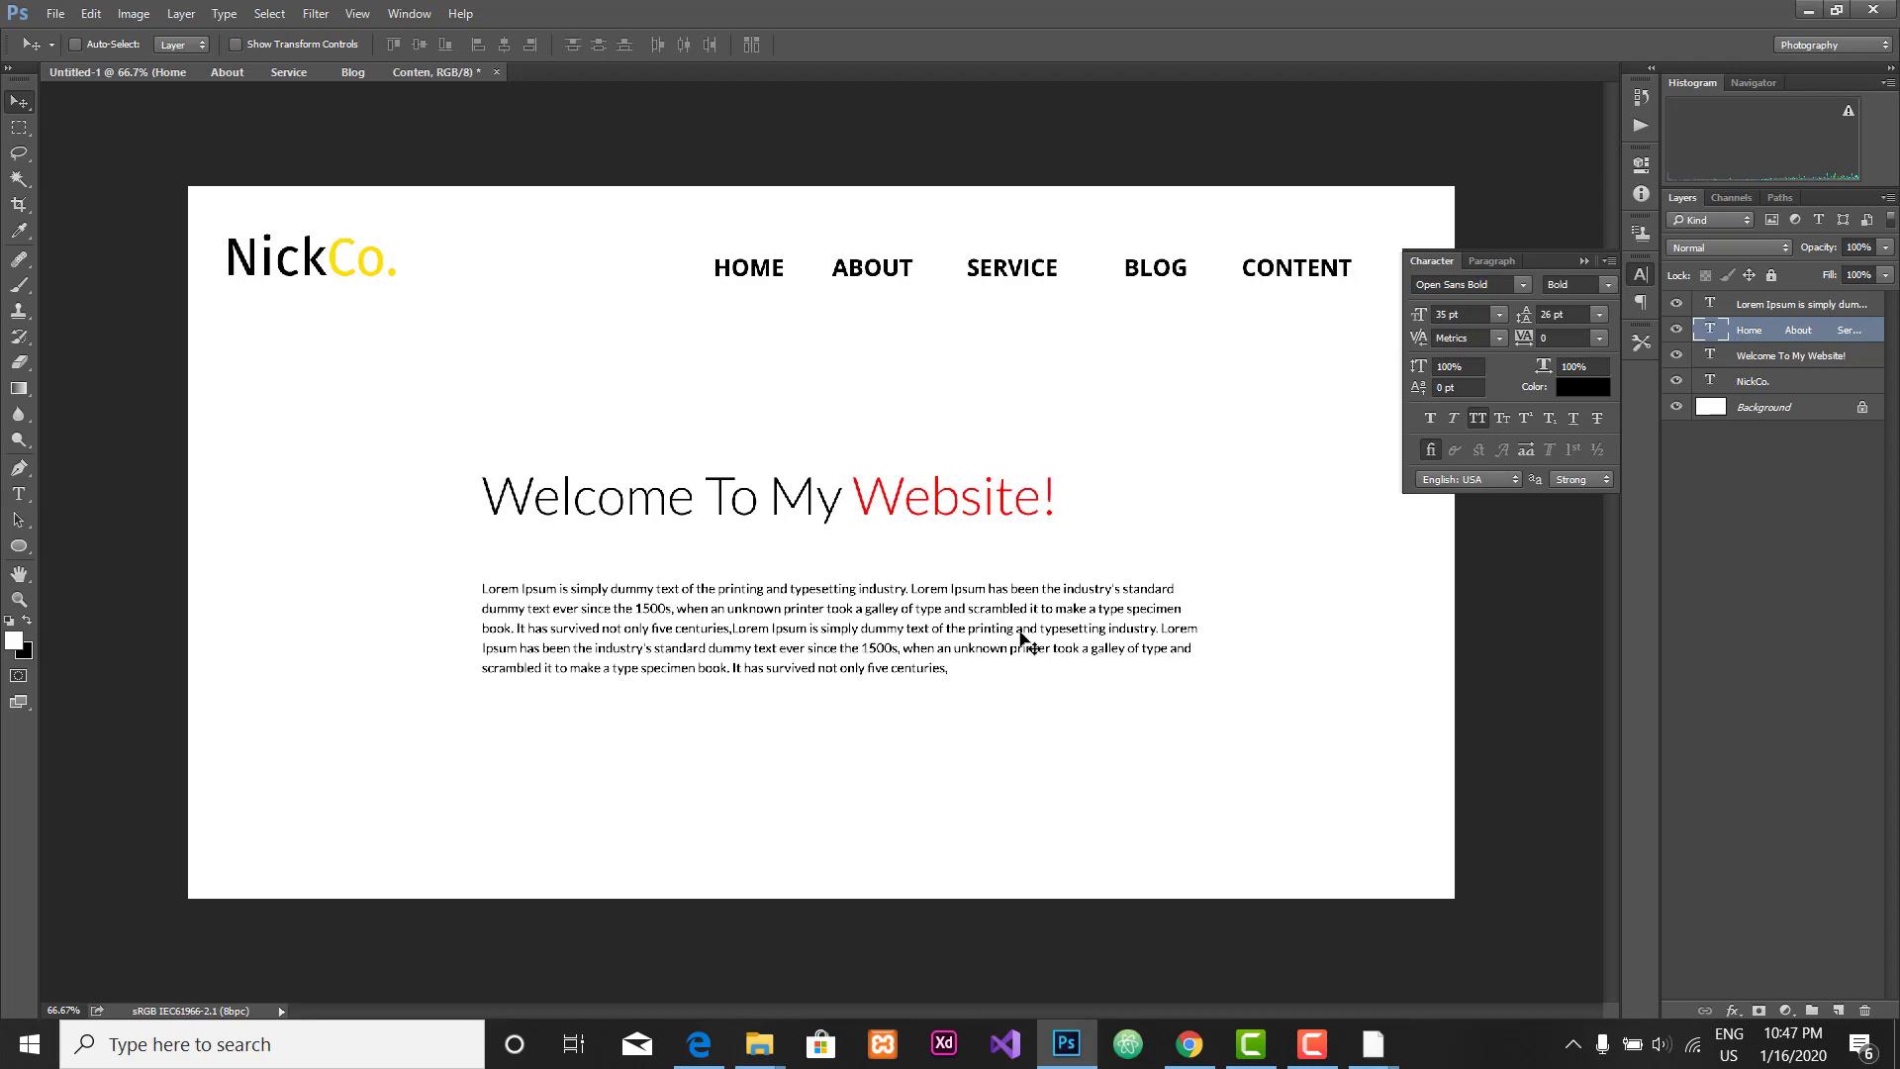
left_click(1313, 1047)
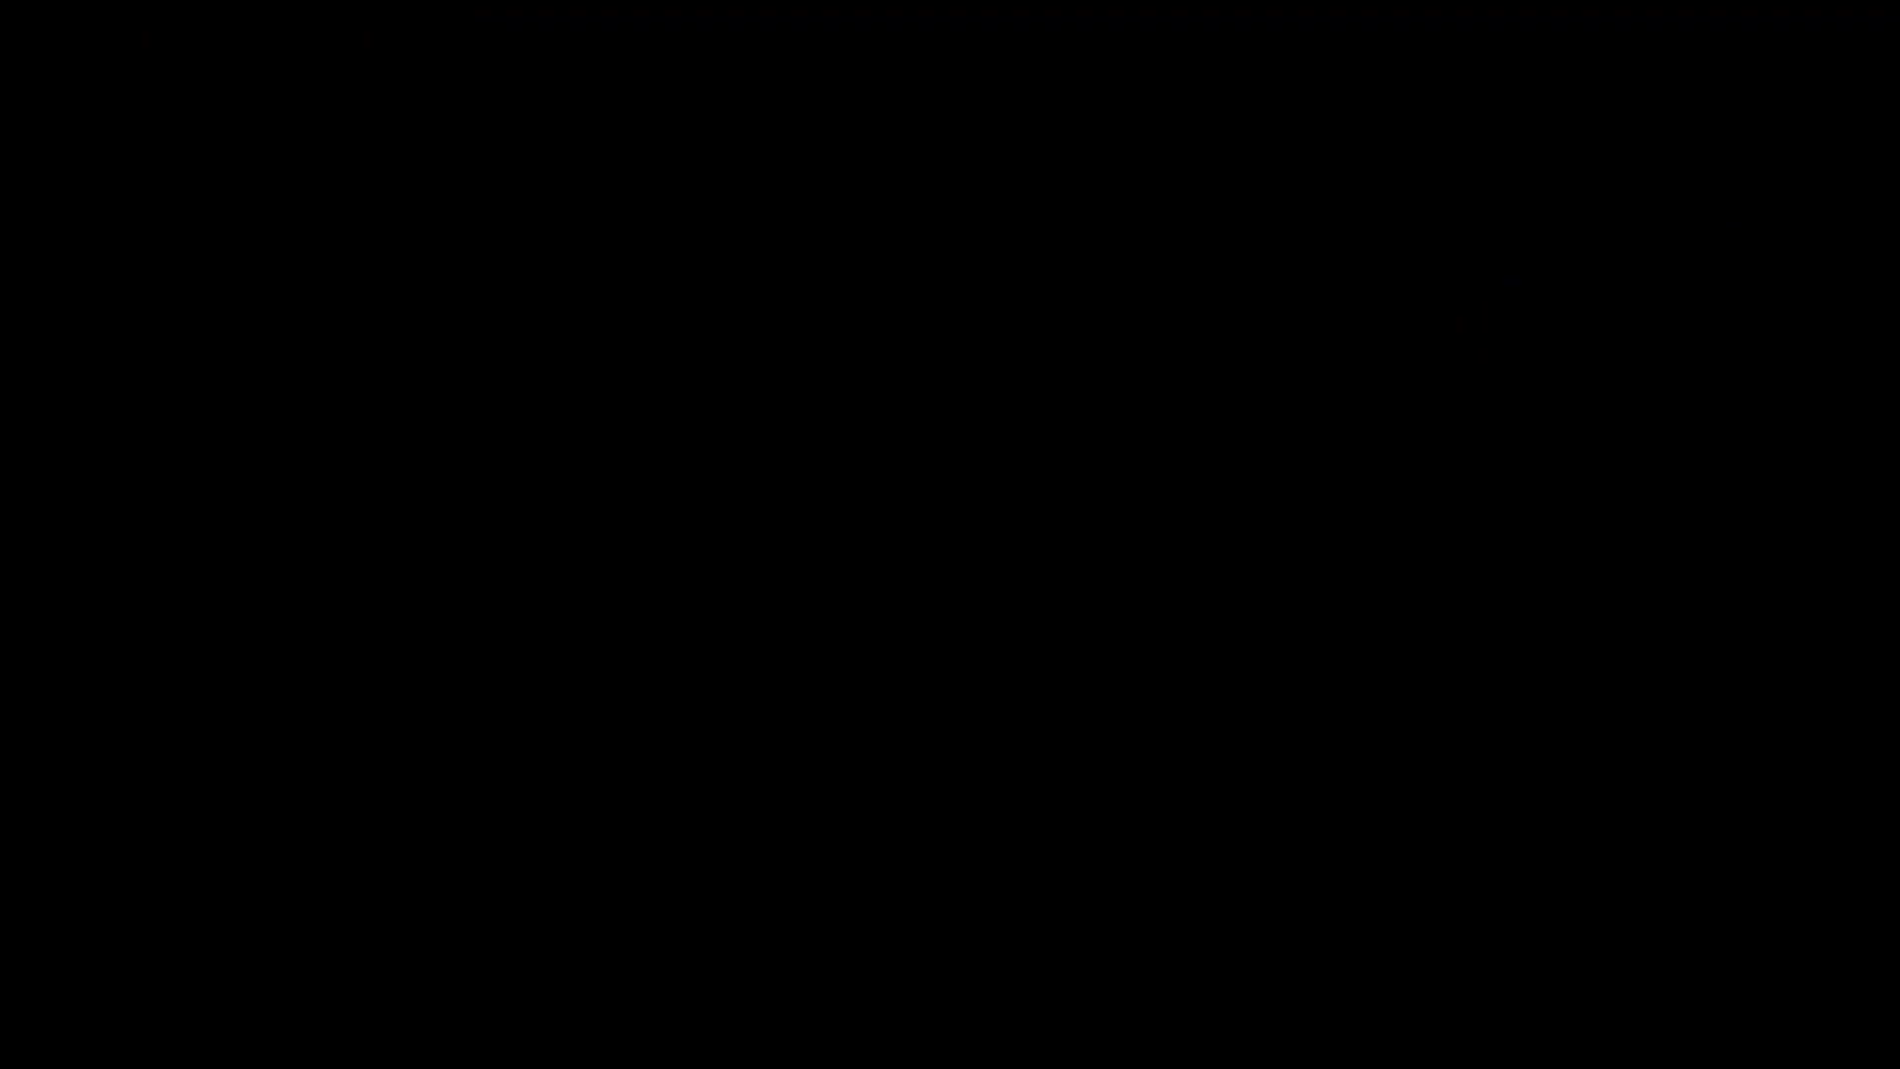